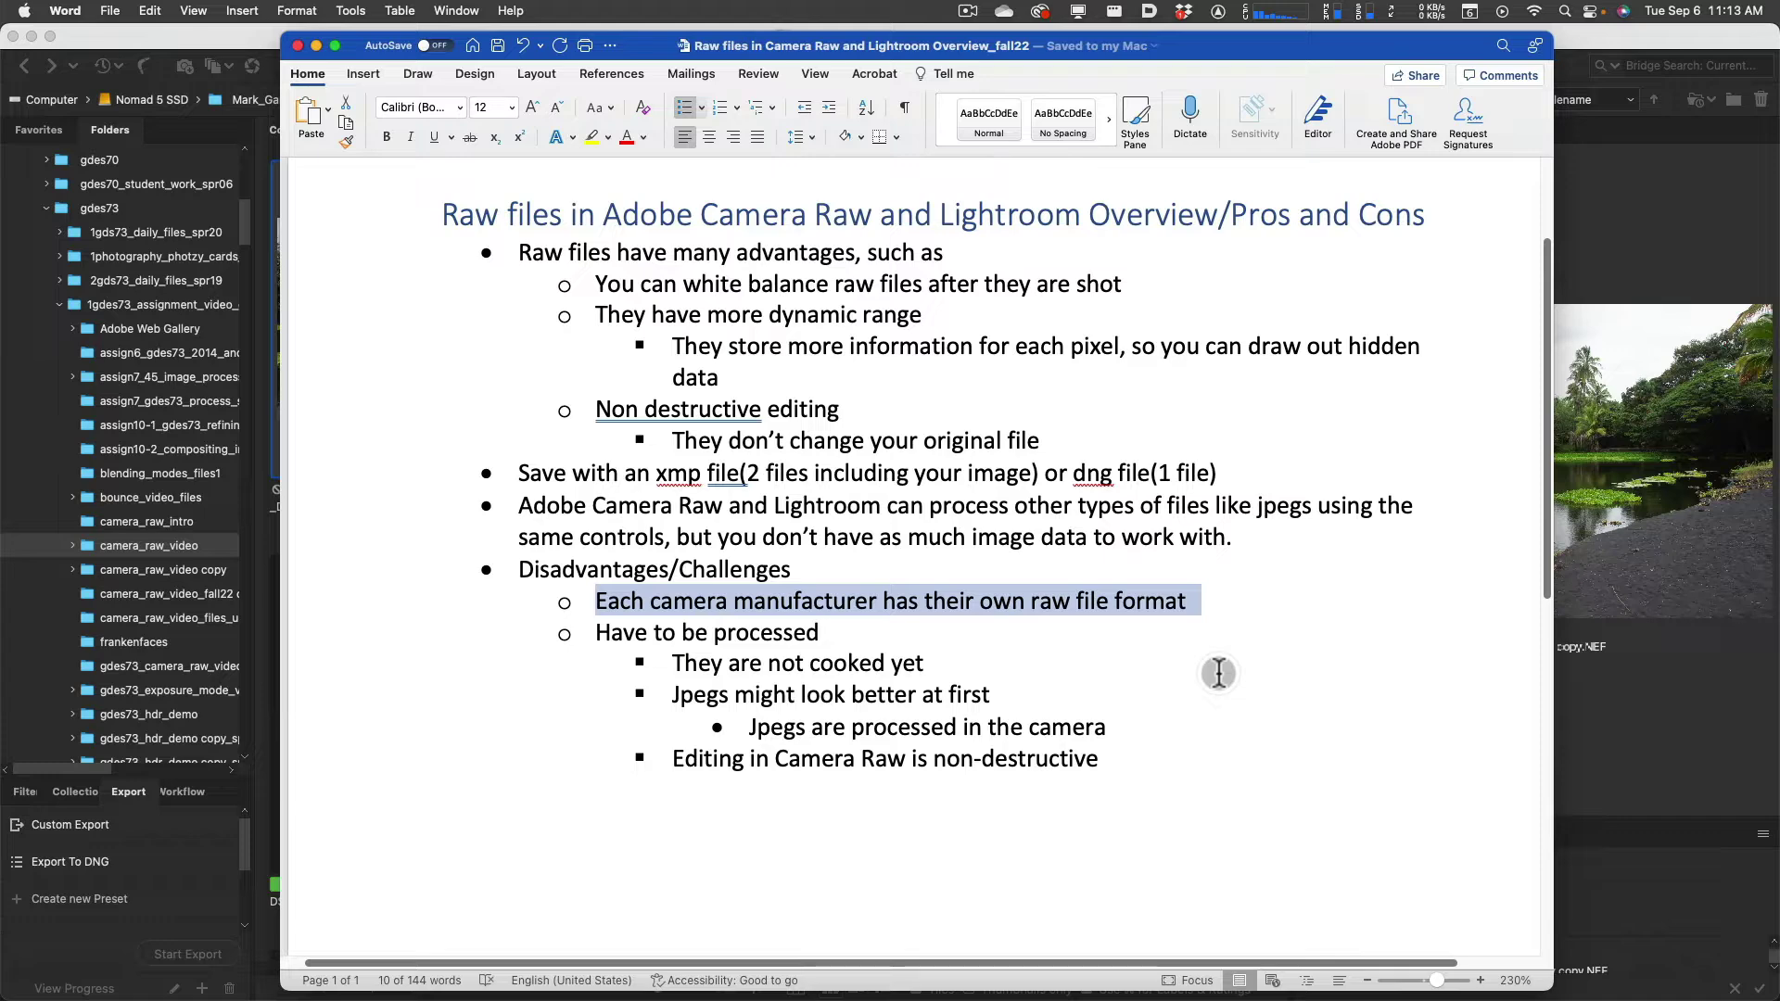
Switch to Bridge and inspect the file format of the pond photo _DSC2698 copy.NEF
left_click(266, 37)
left_click(798, 453)
left_click(707, 509)
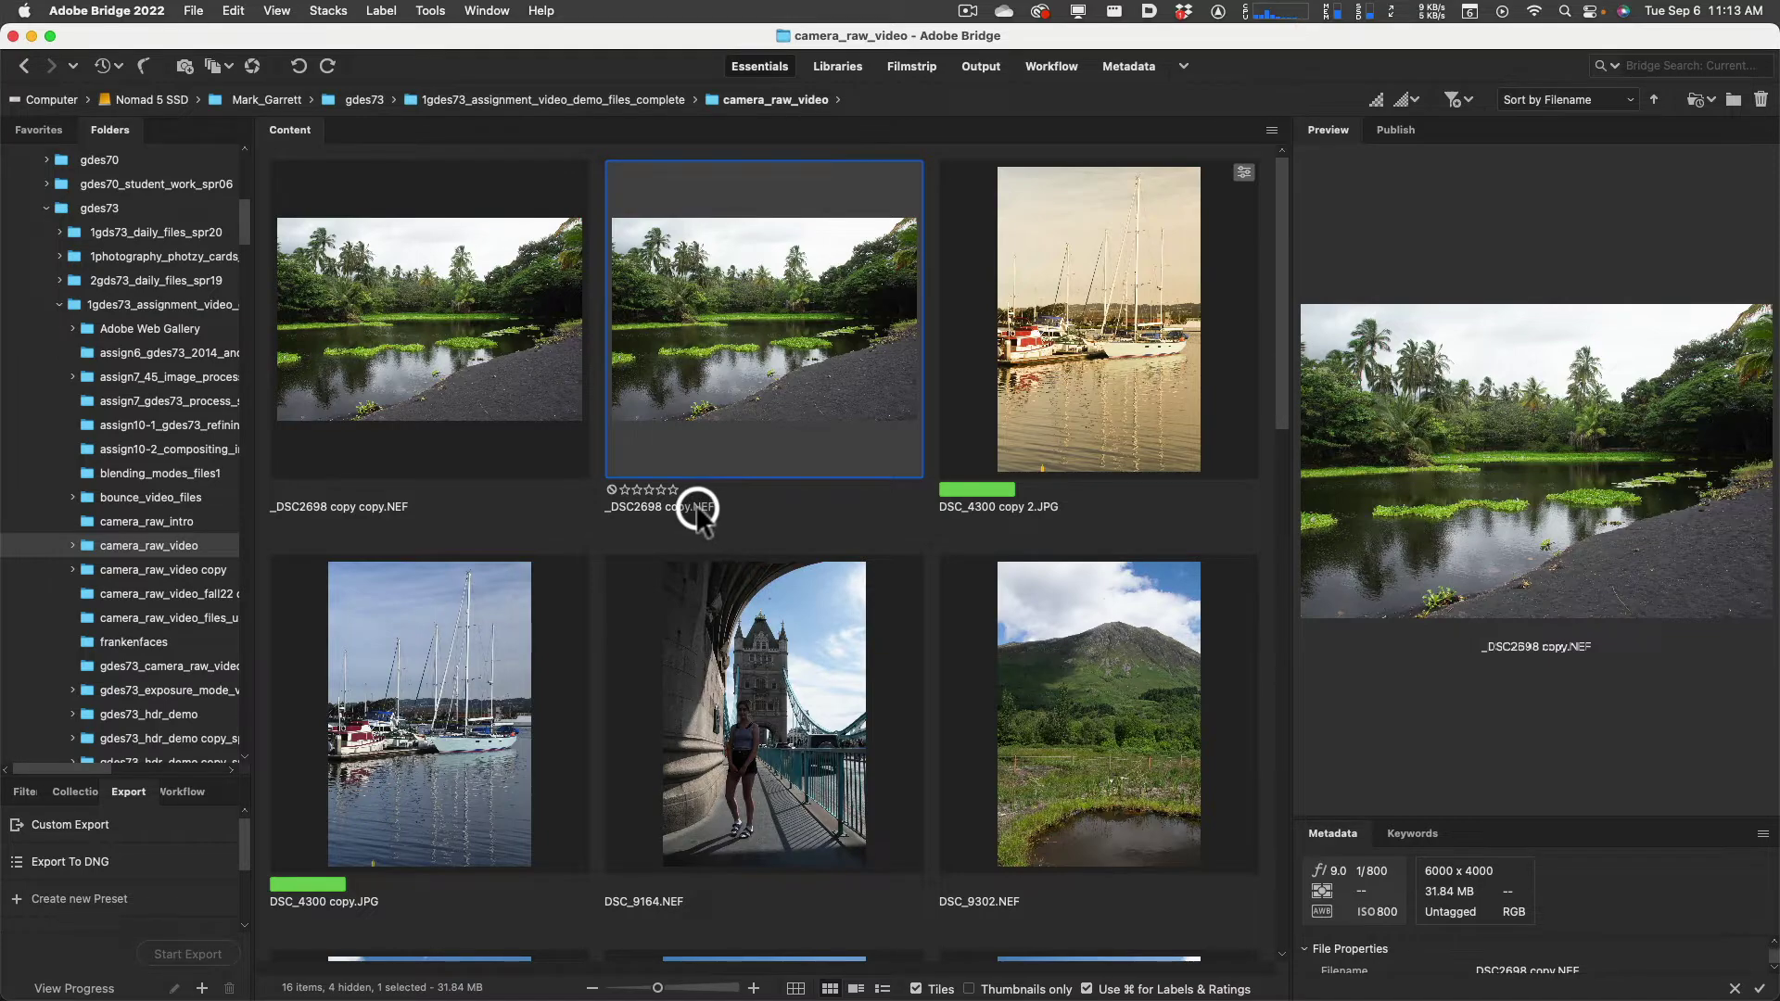
Return to the Word notes and highlight, one by one, the lines about processing raw files and non-destructive editing
key("ctrl+Up")
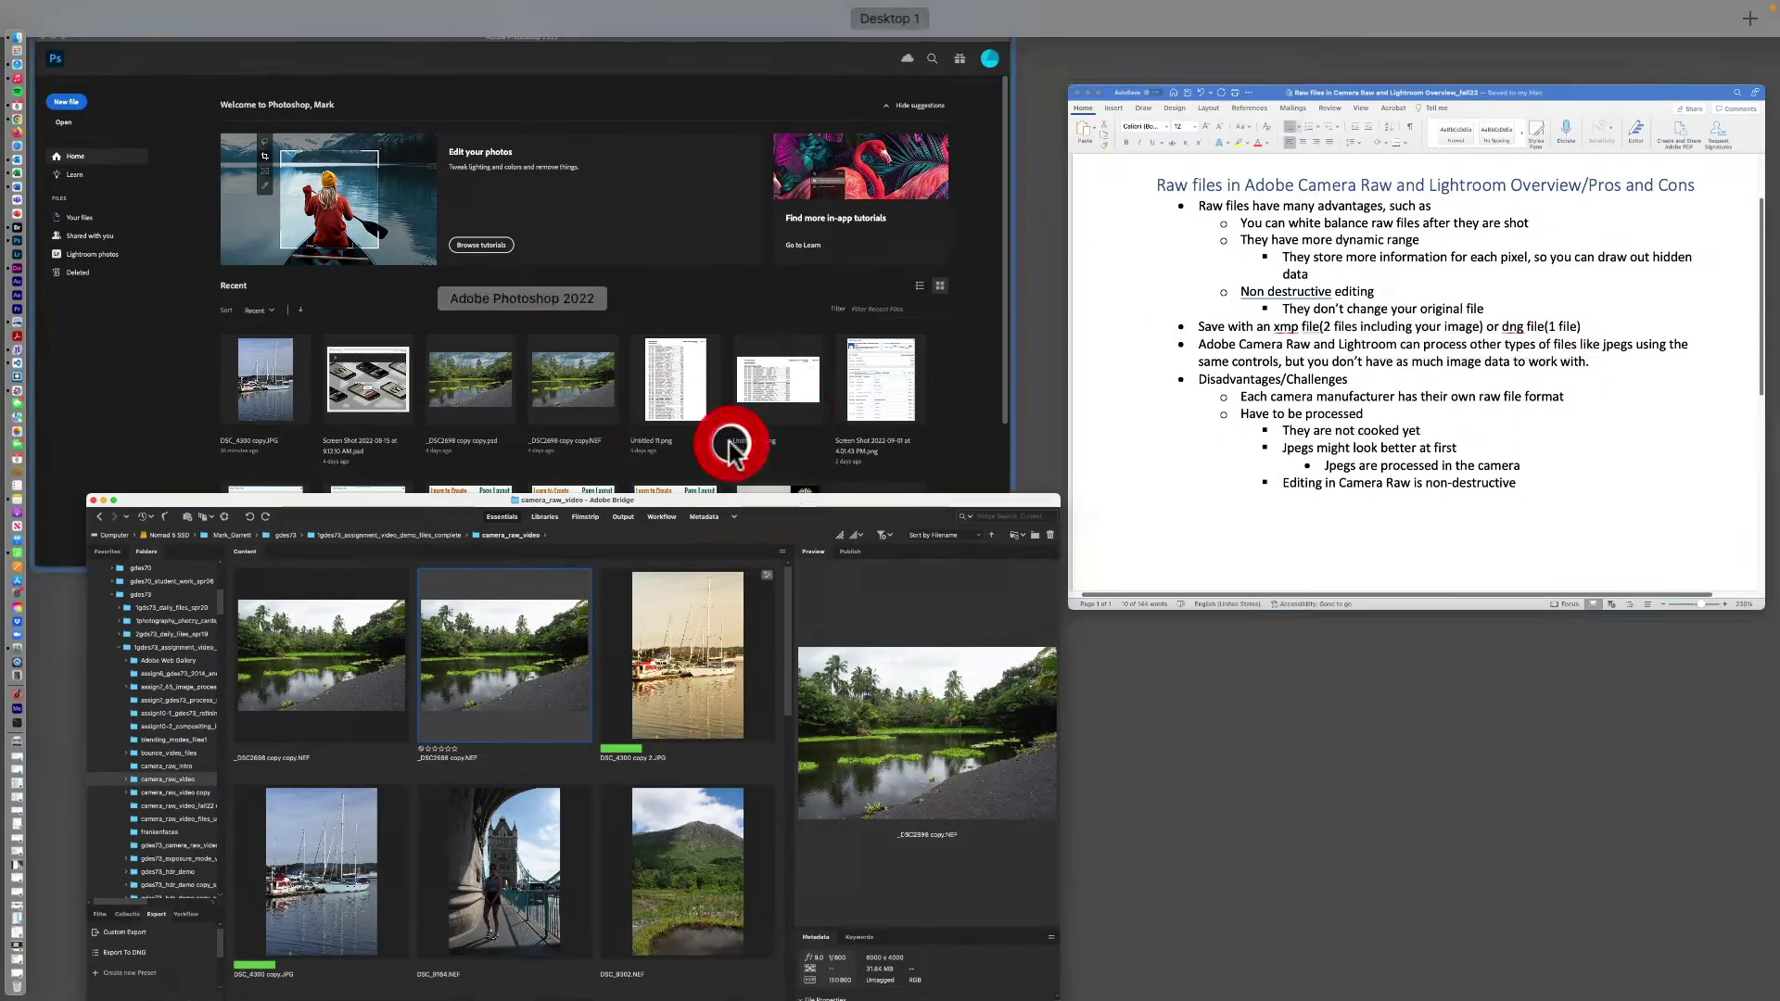
left_click(1345, 429)
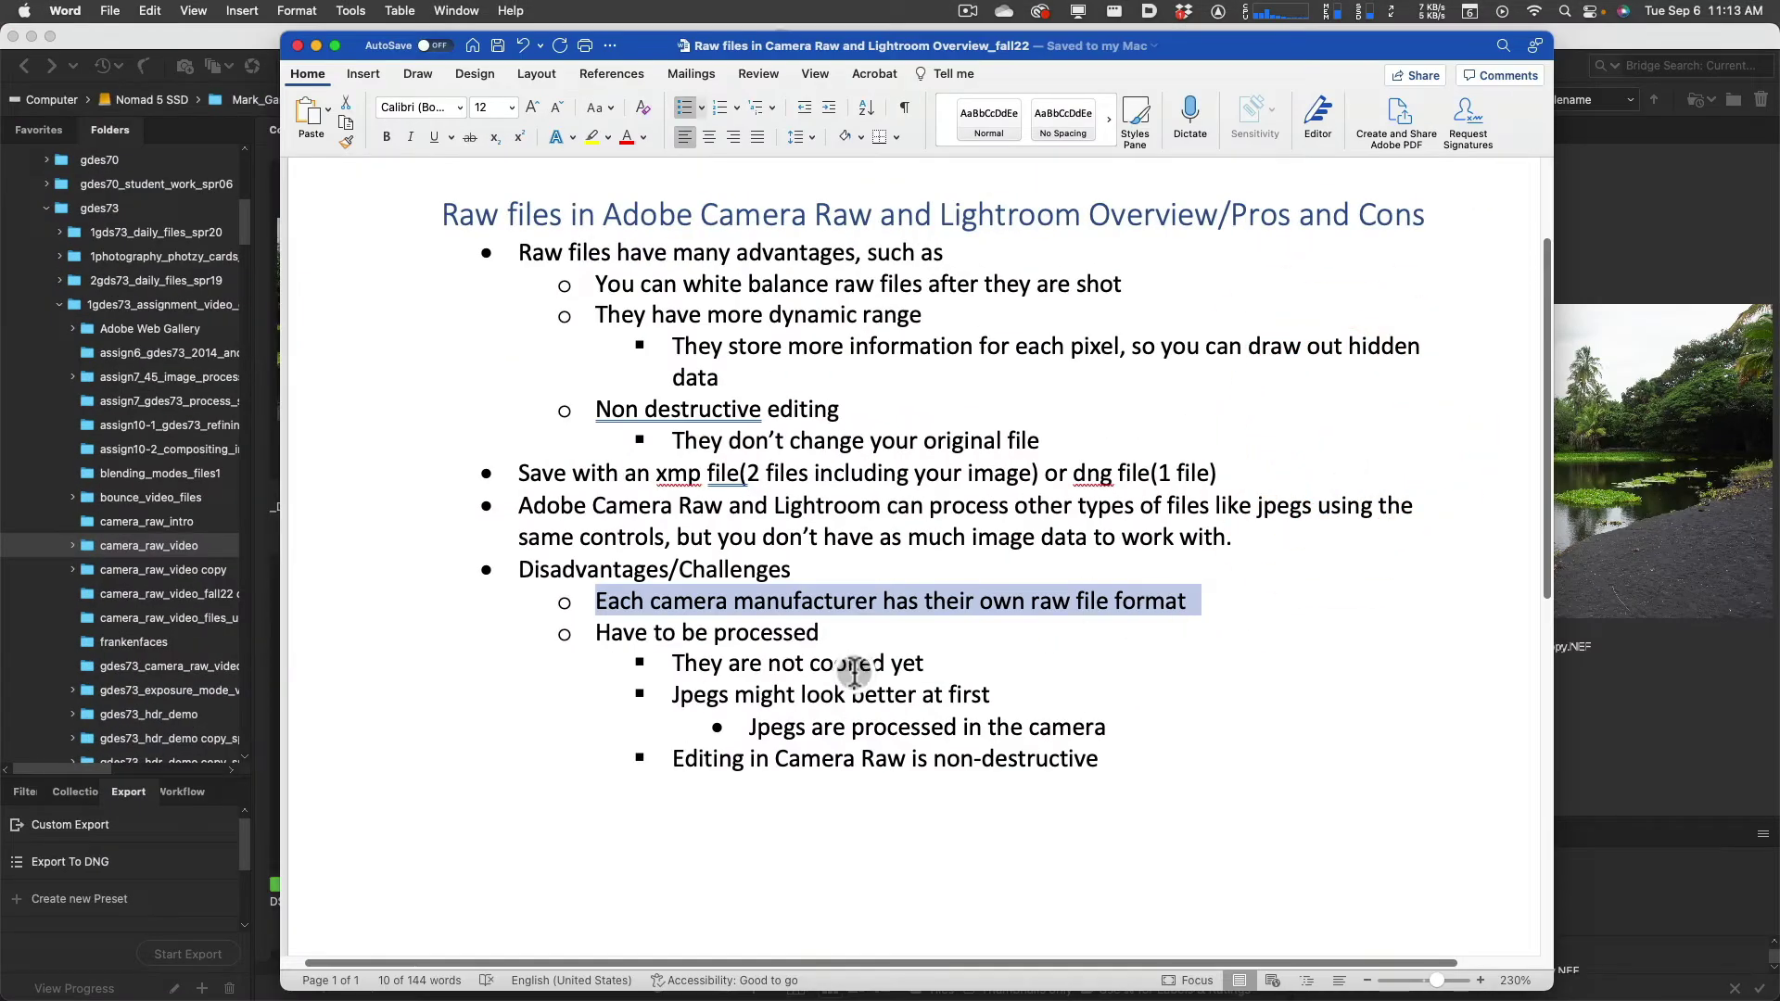
left_click_drag(594, 633, 865, 631)
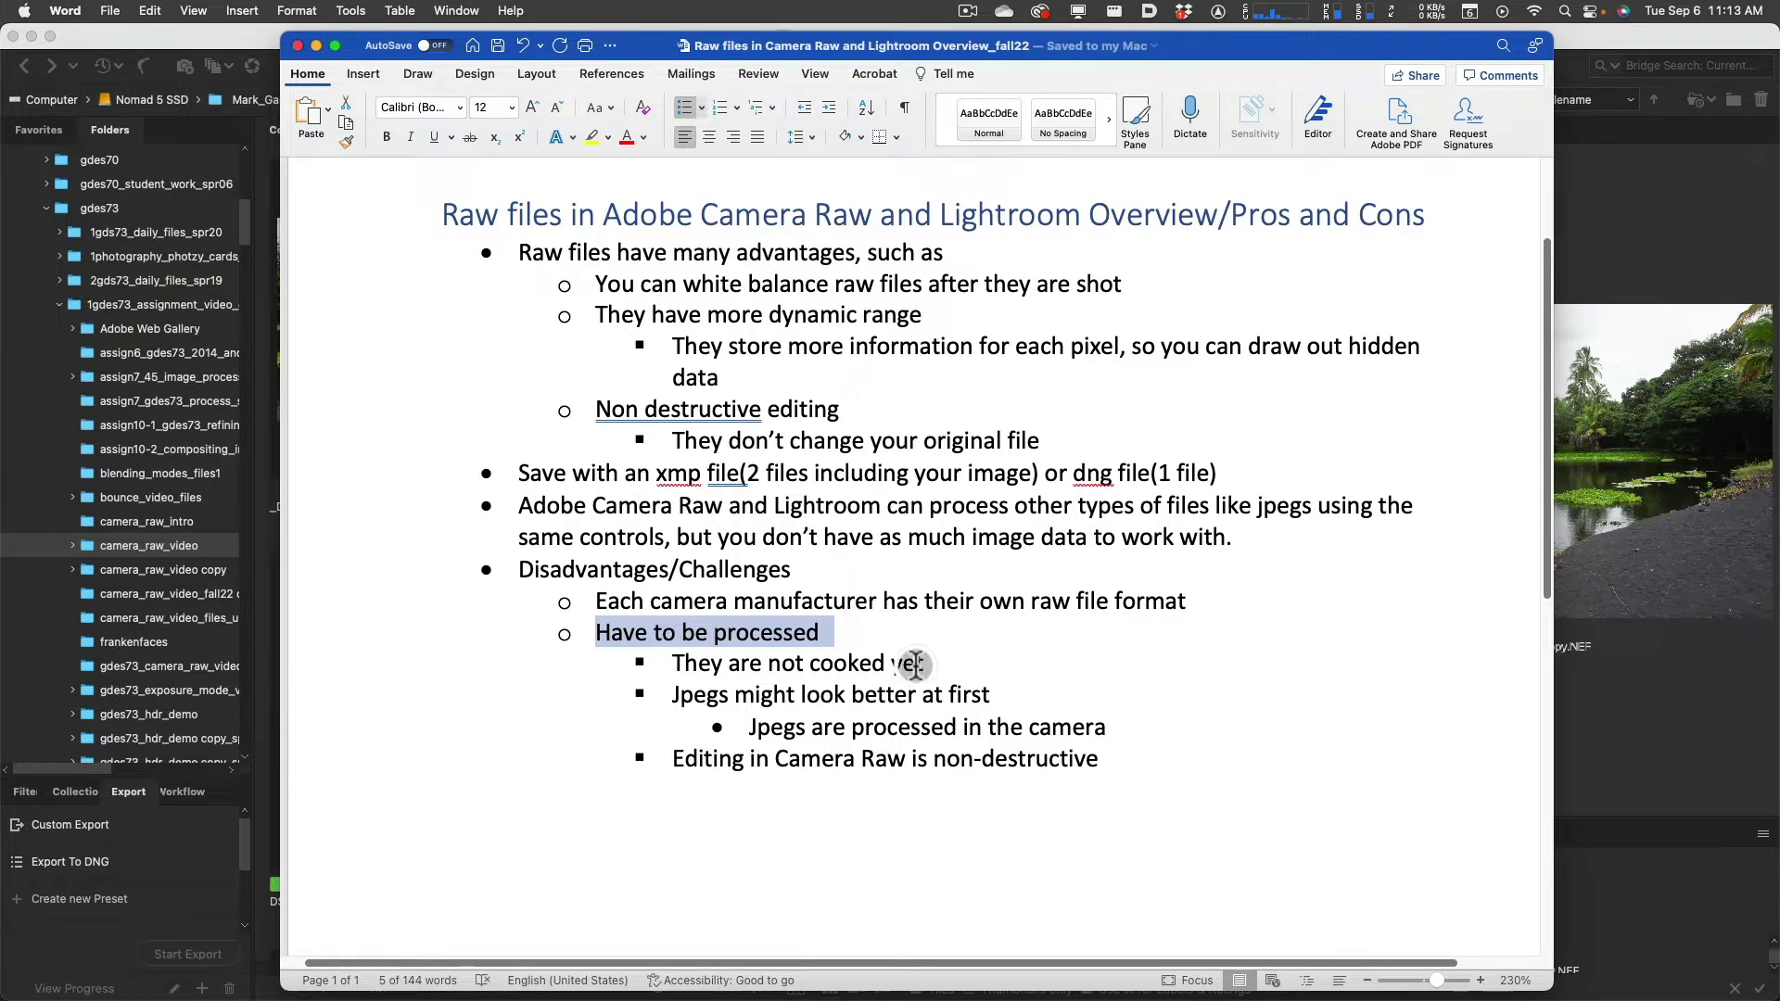
left_click_drag(915, 664, 700, 672)
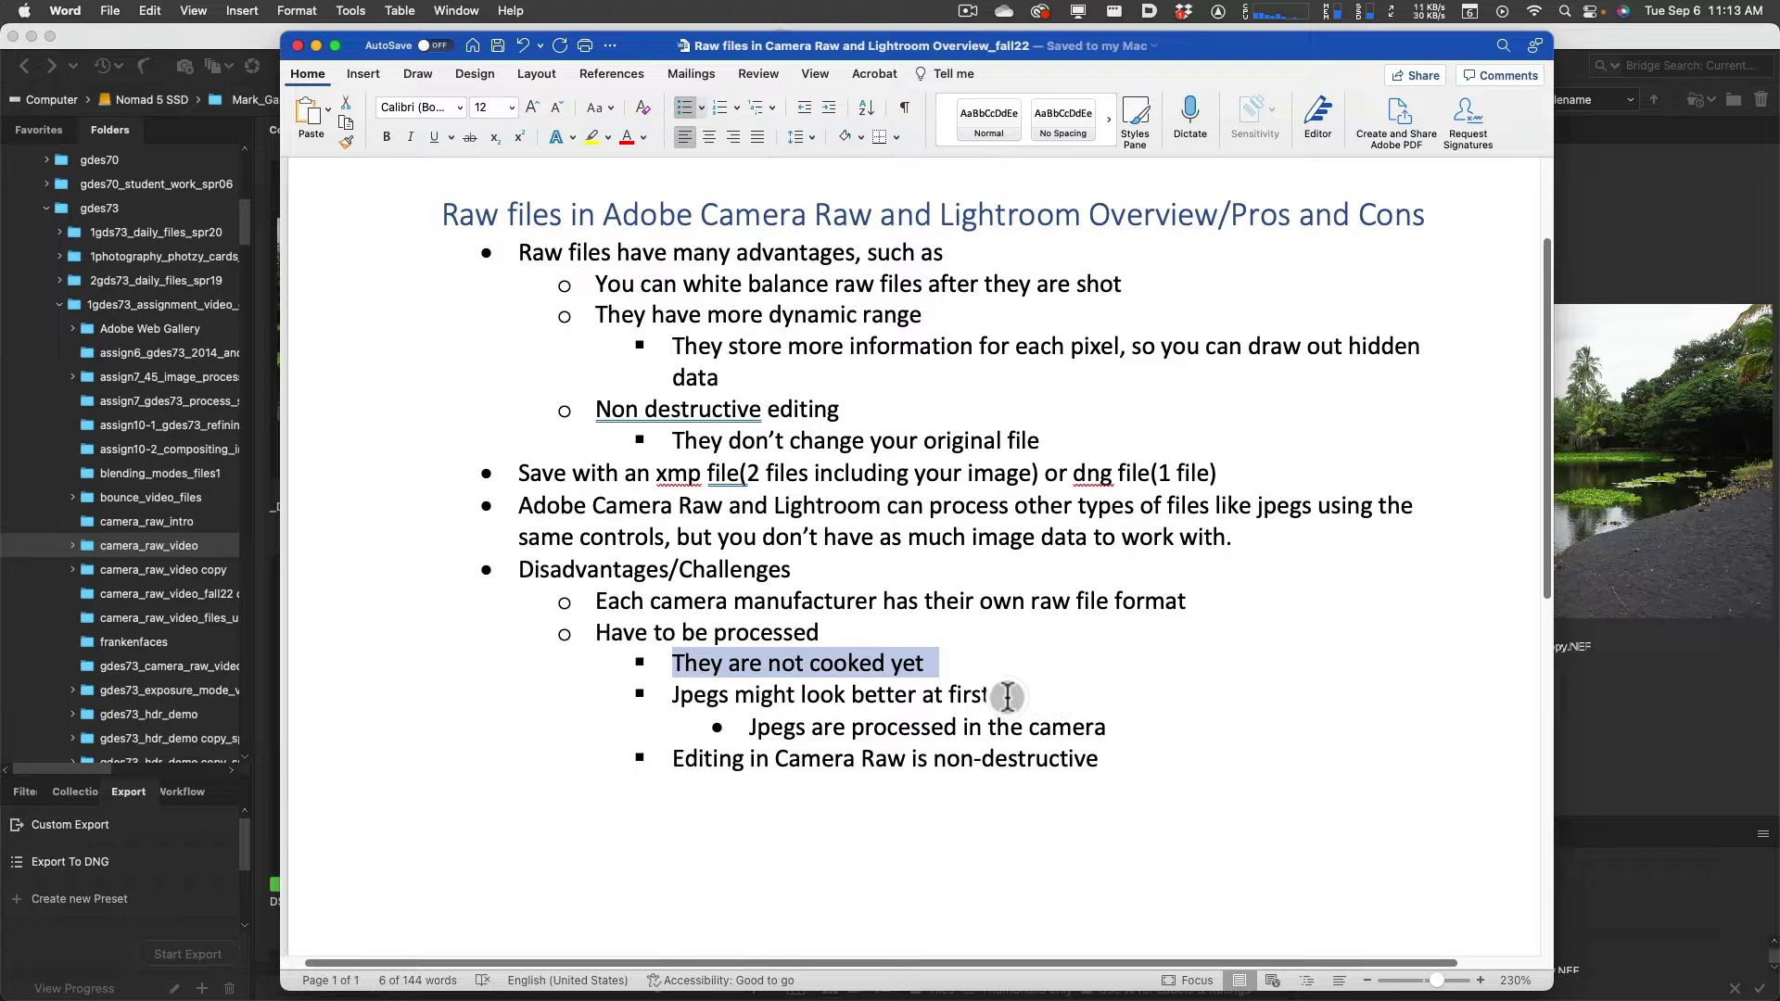
left_click_drag(1009, 694, 672, 694)
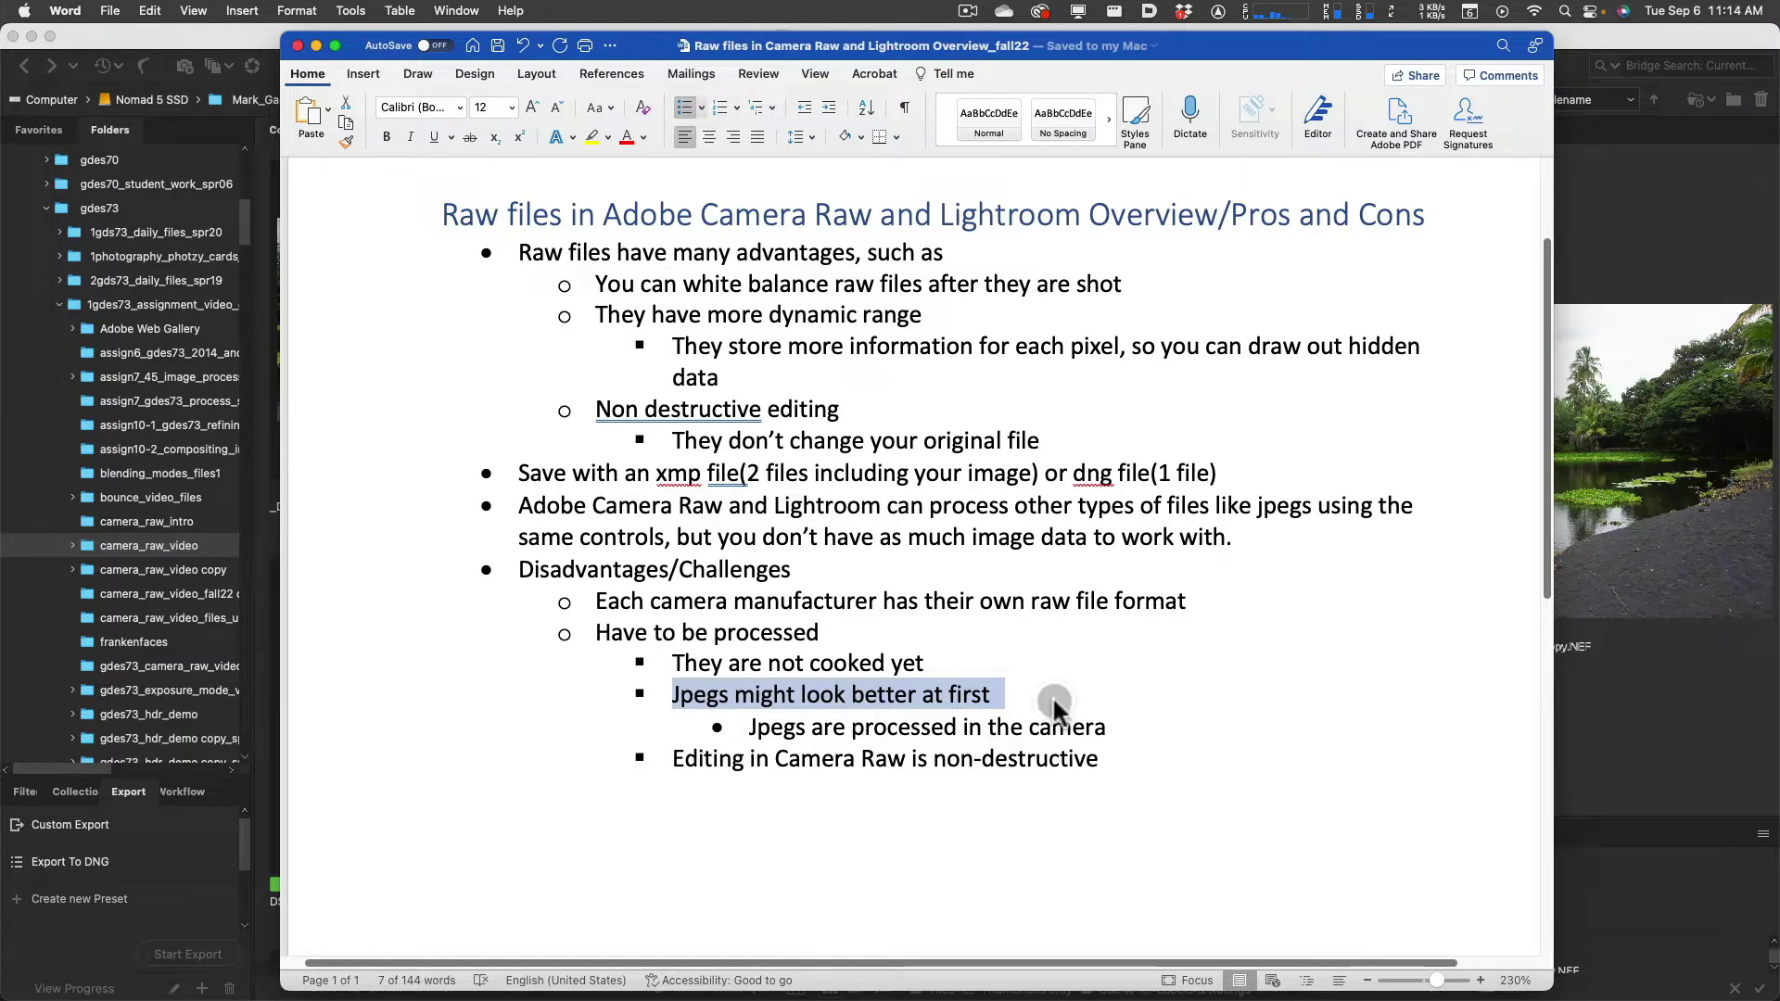
left_click_drag(1108, 727, 749, 729)
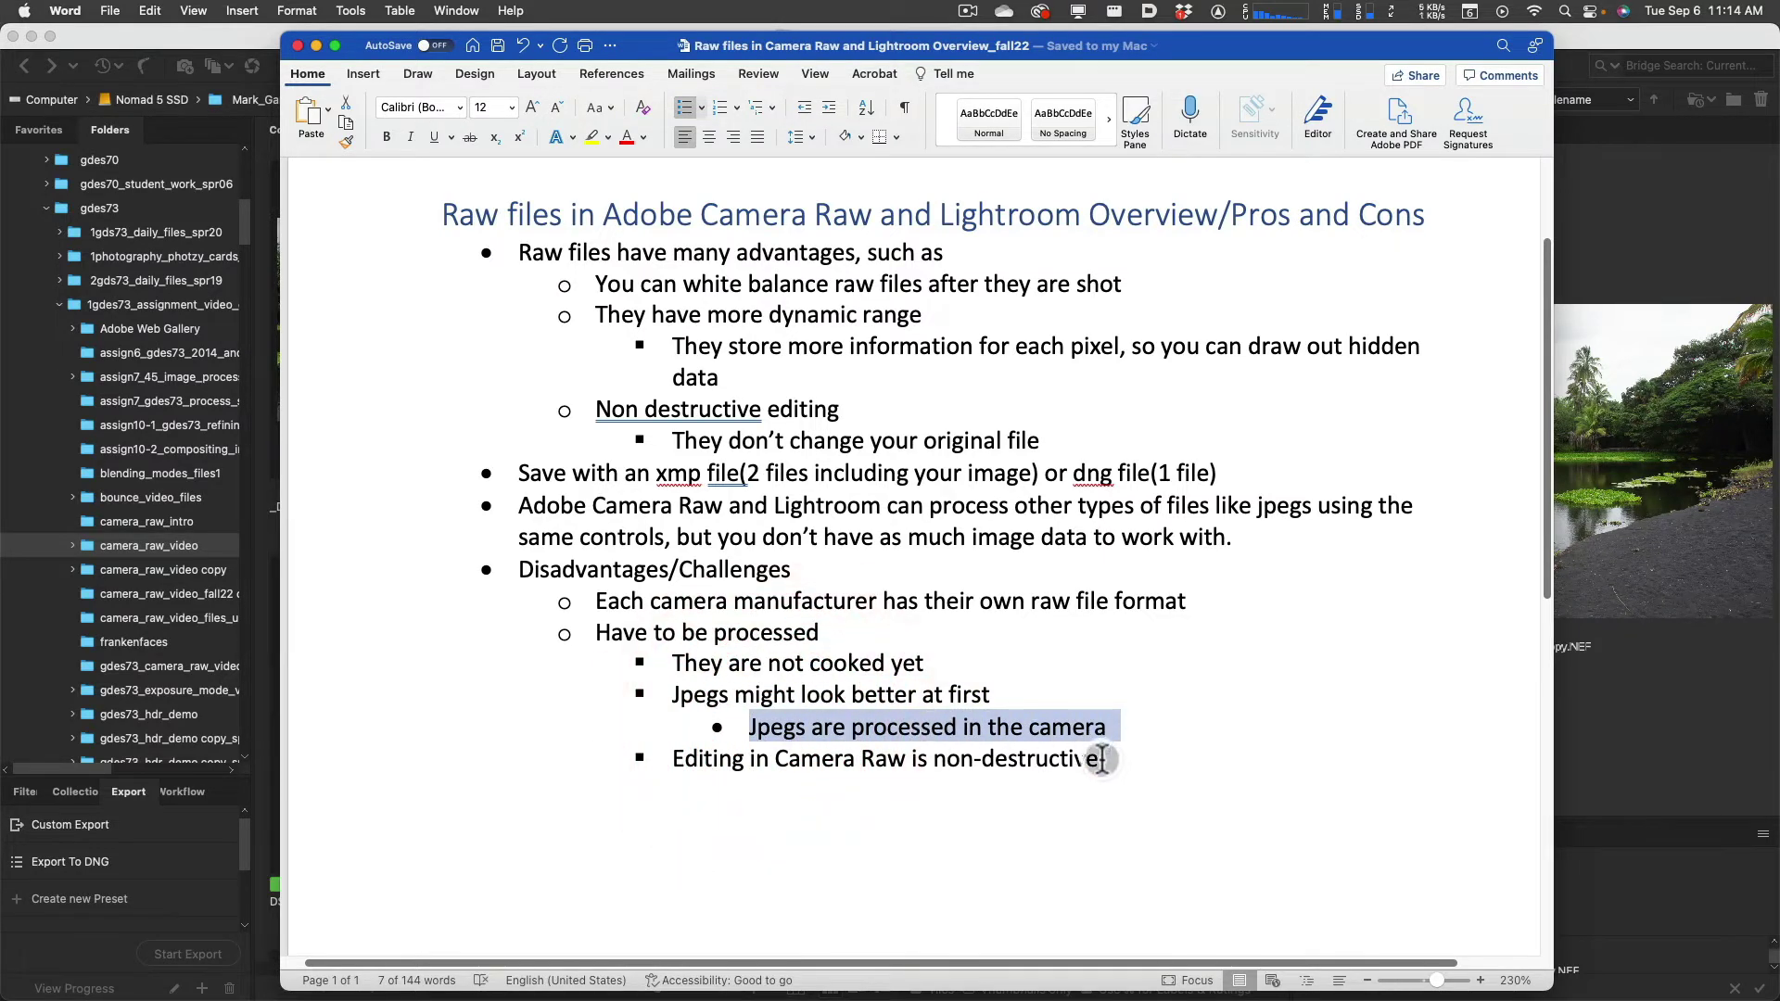
left_click_drag(1111, 760, 601, 758)
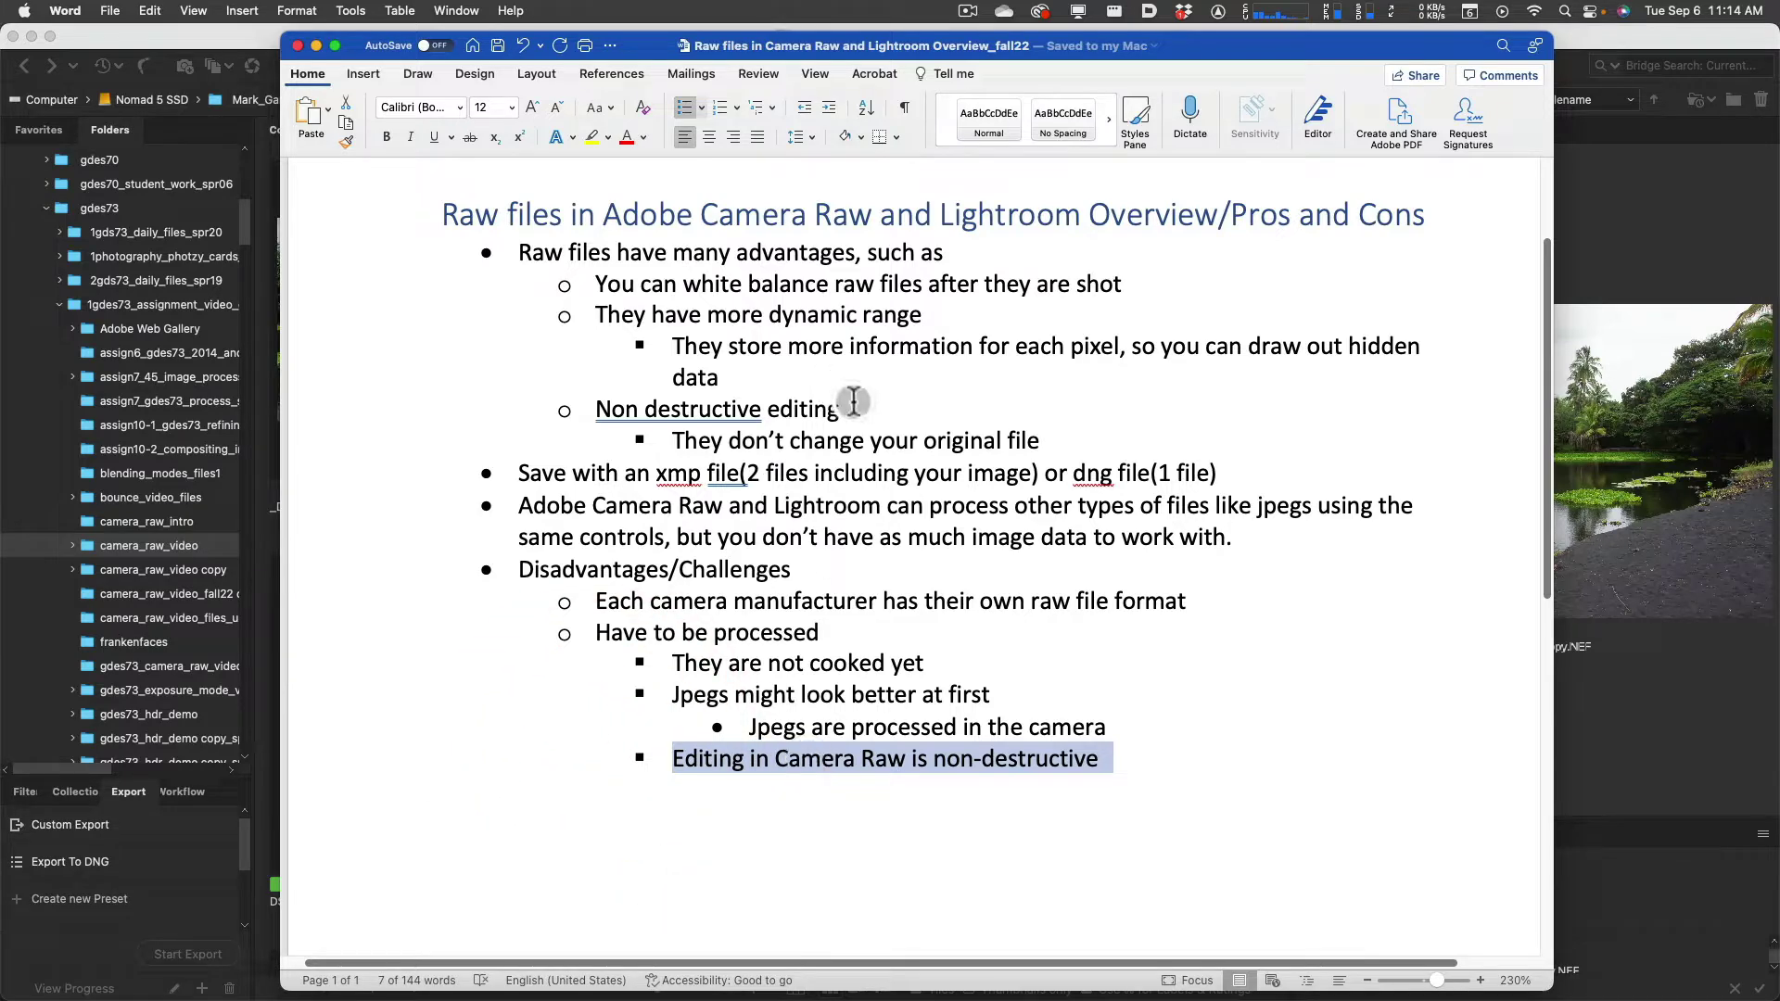
left_click_drag(852, 408, 611, 408)
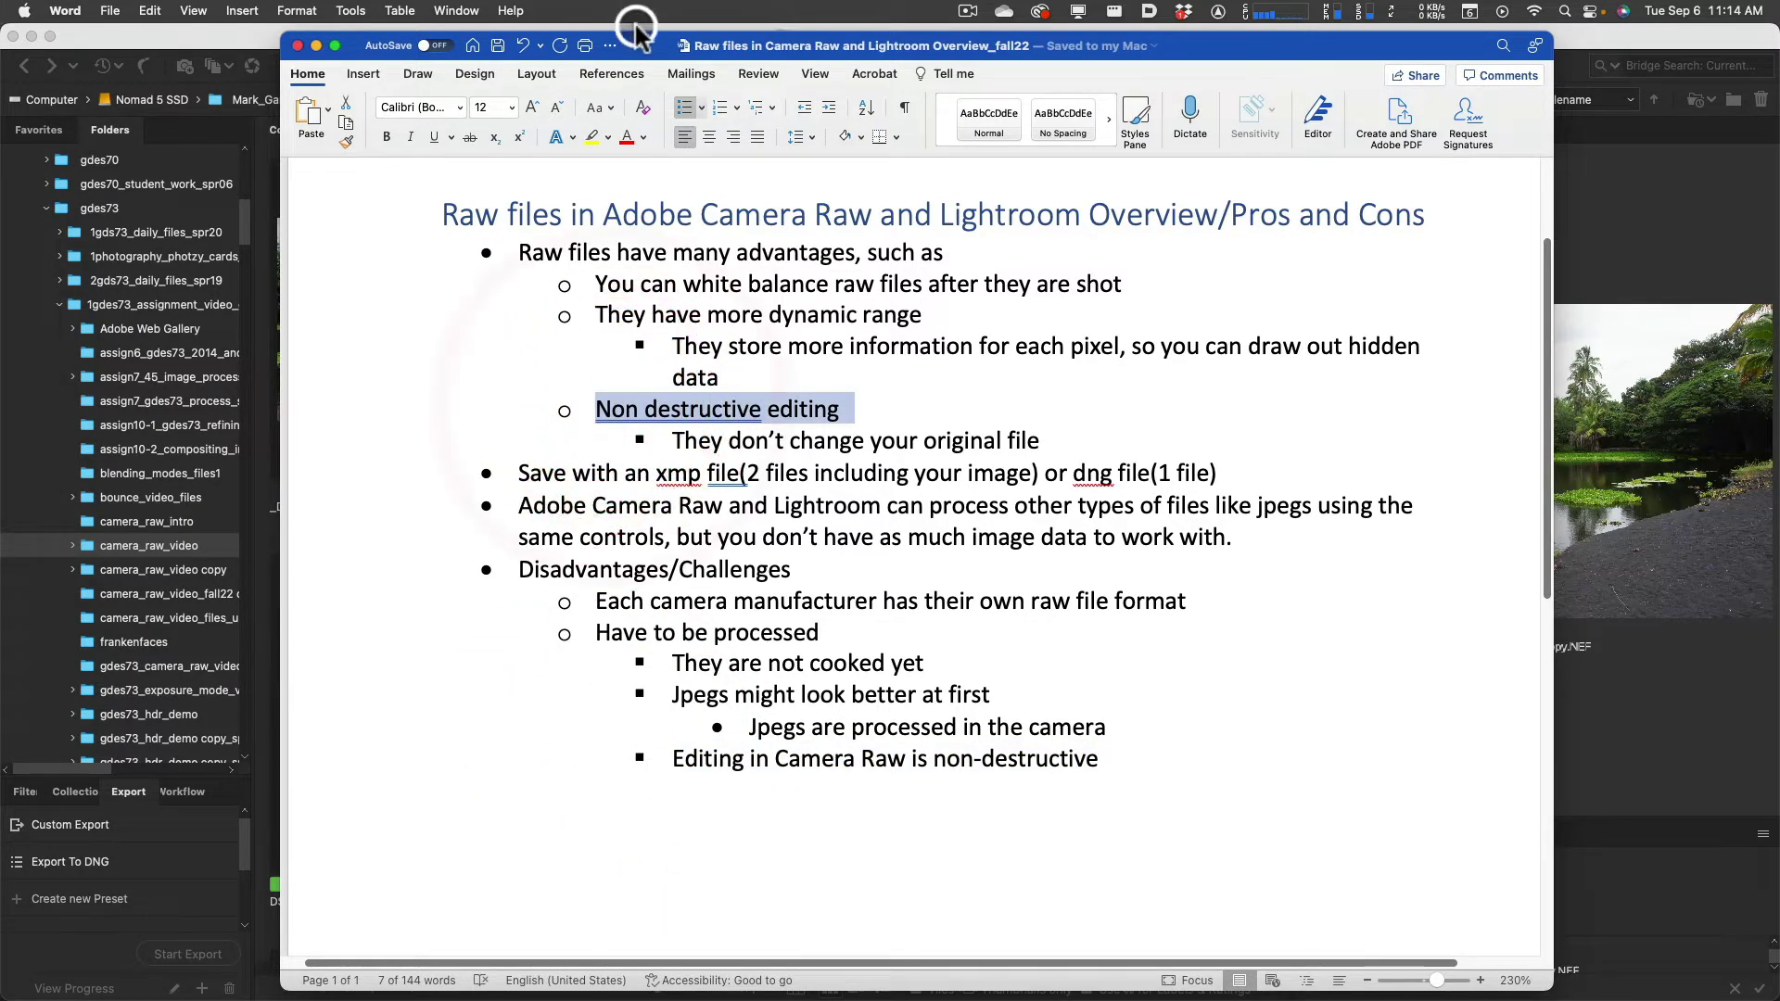
Move the Word notes out of the way and select _DSC2698 copy.NEF in Bridge
left_click_drag(649, 44, 1184, 0)
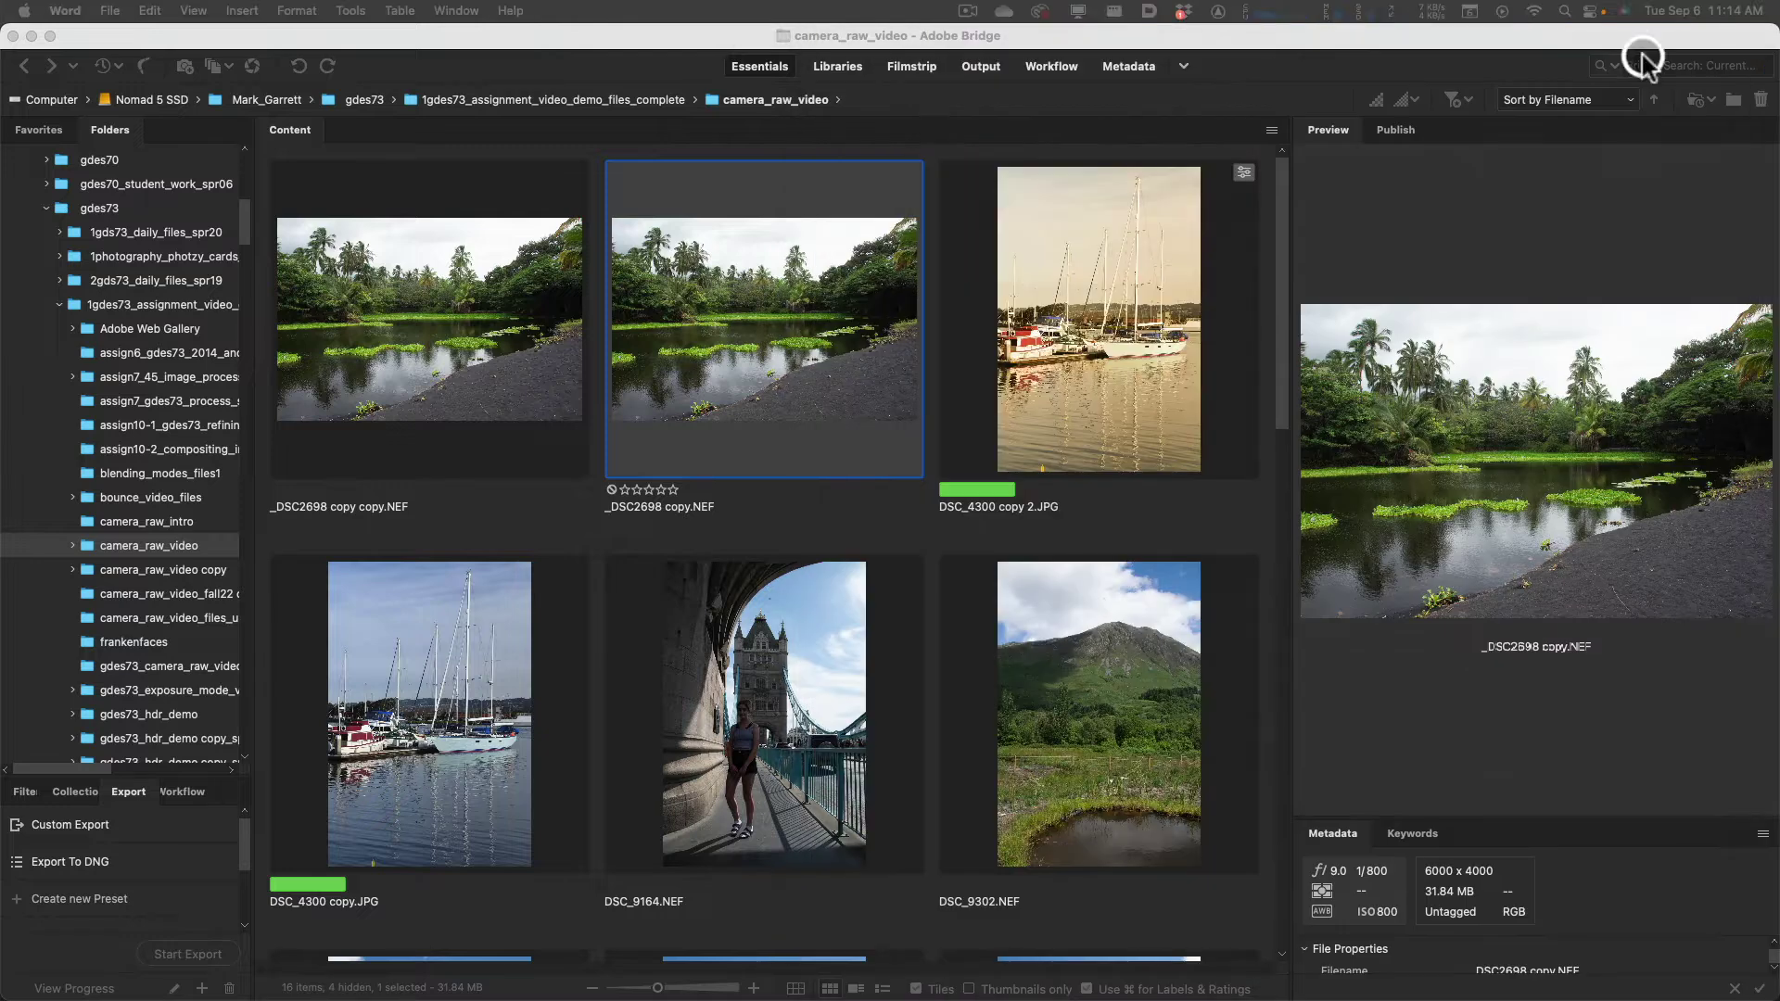
left_click(679, 35)
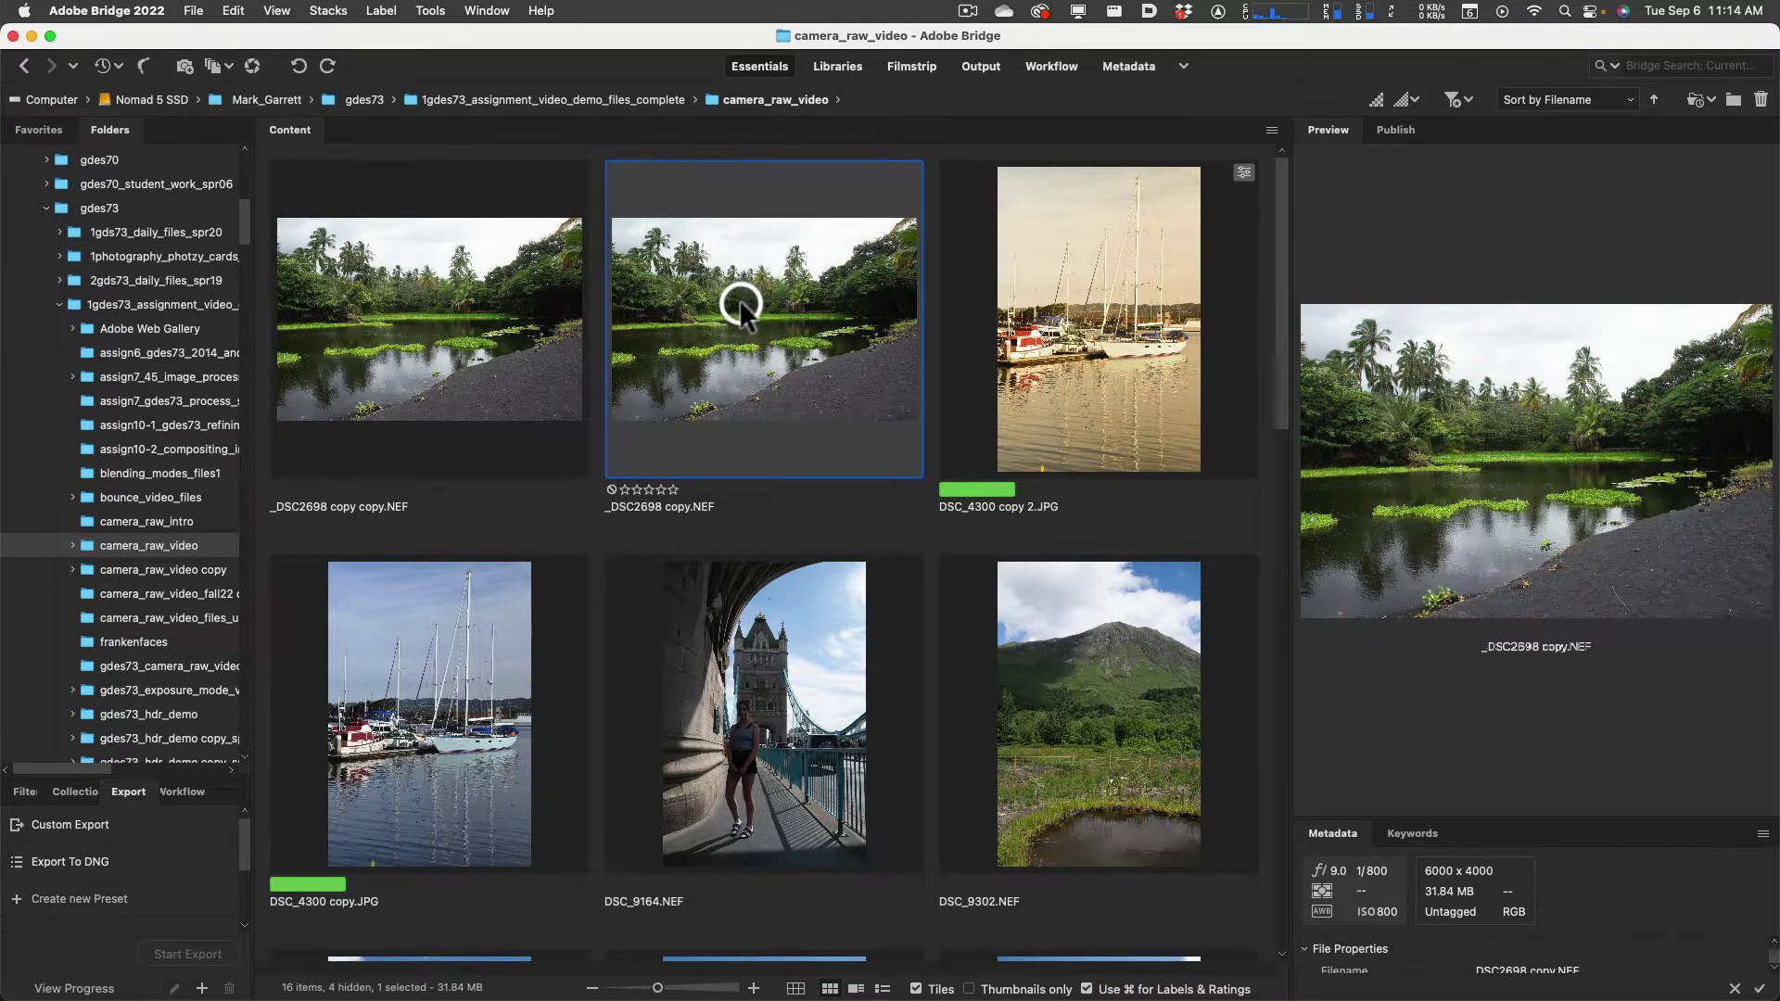
left_click(765, 344)
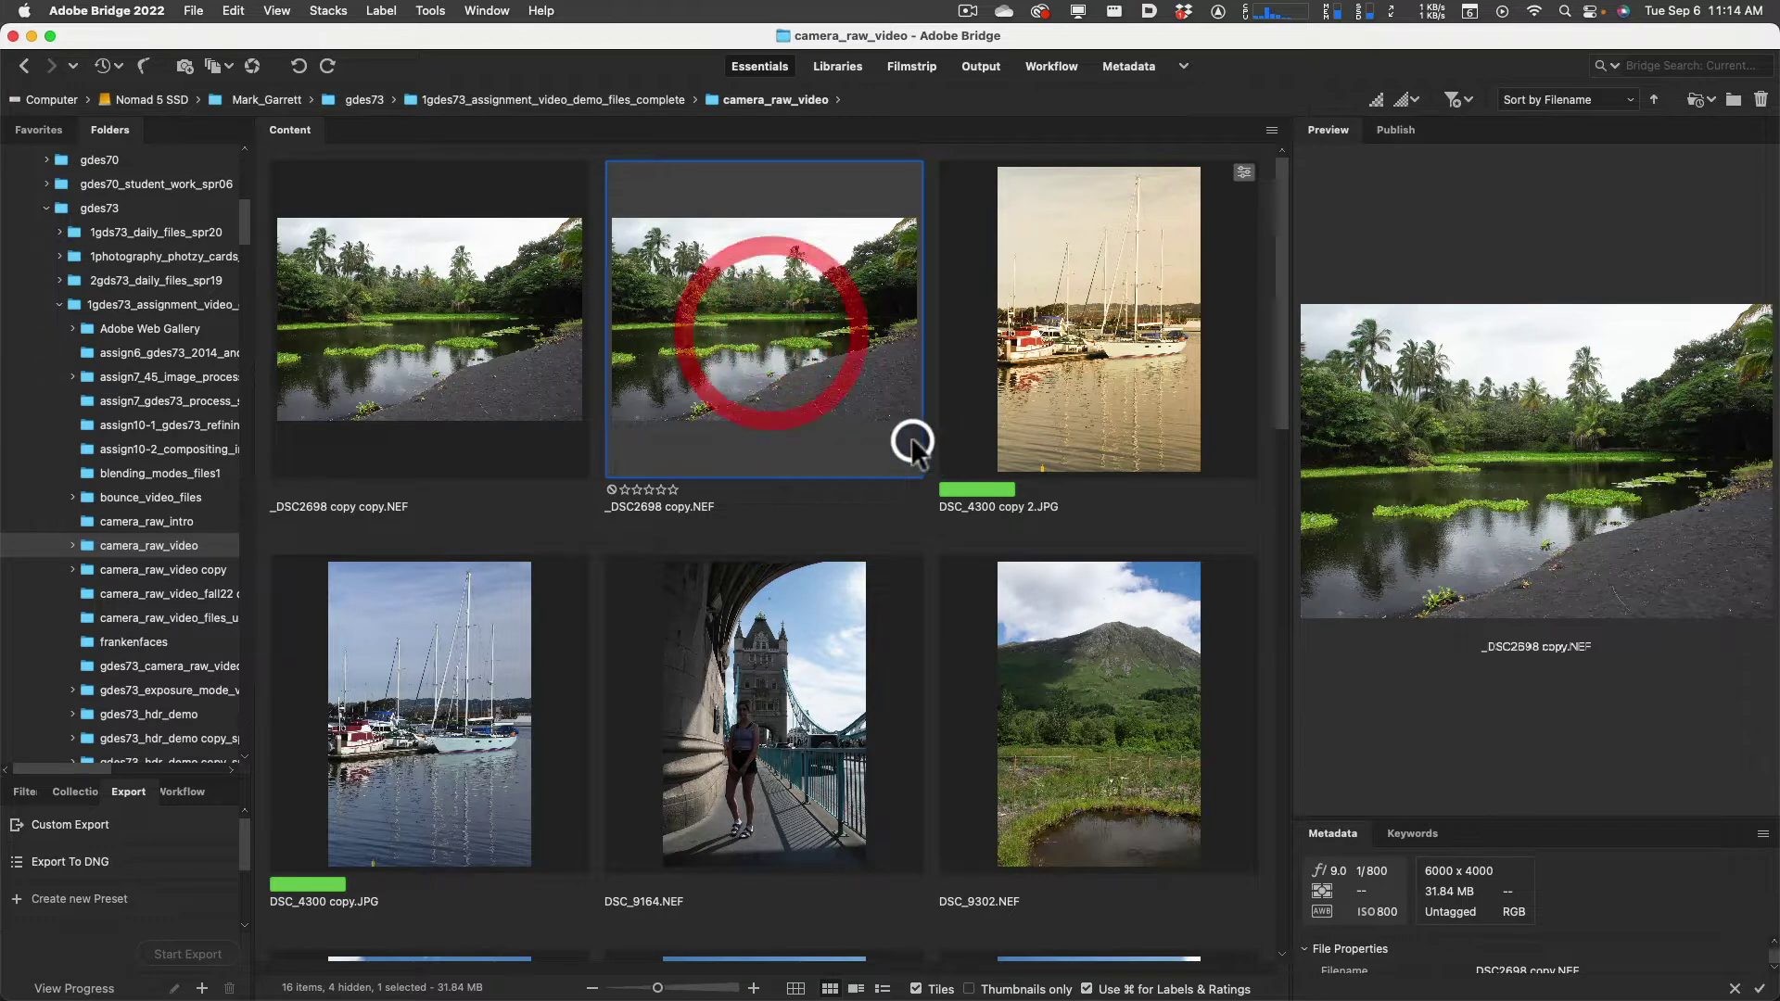
Browse the camera_raw_video folder, previewing DSC_9304.NEF, DSC_9305.NEF and DSC_4300 copy 2.JPG
scroll(720, 521, "down", 5)
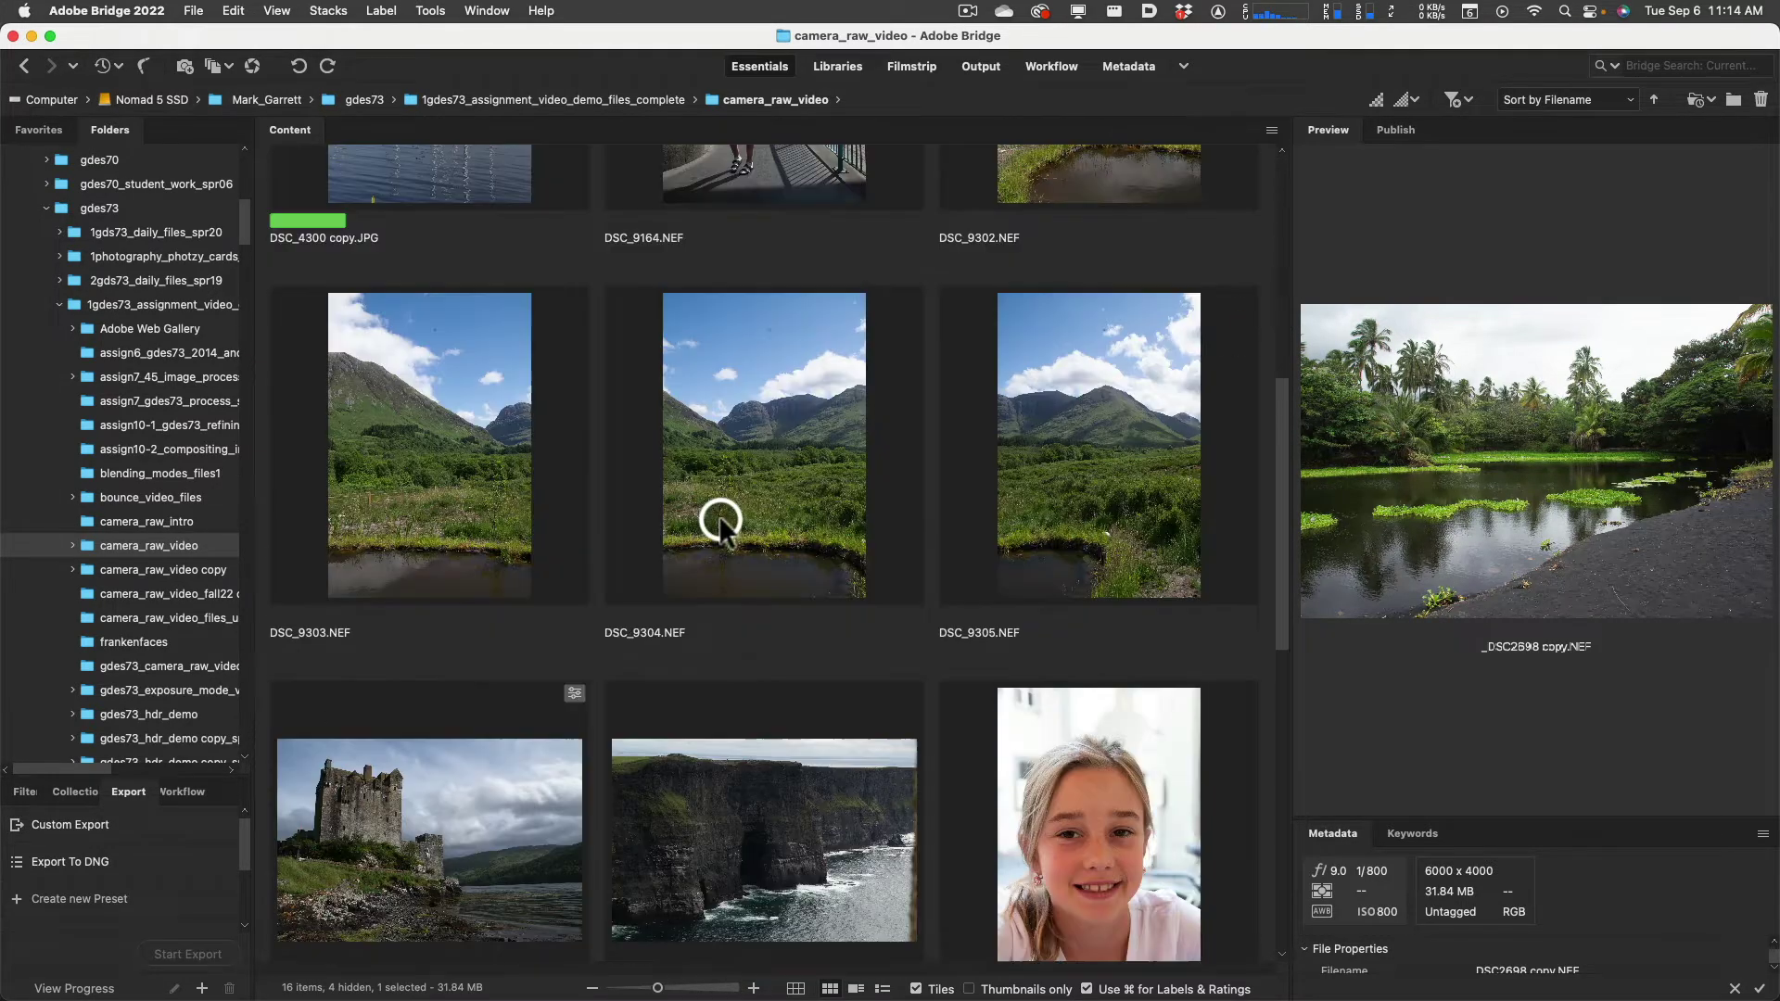
left_click(720, 521)
left_click(1065, 517)
scroll(1068, 533, "down", 5)
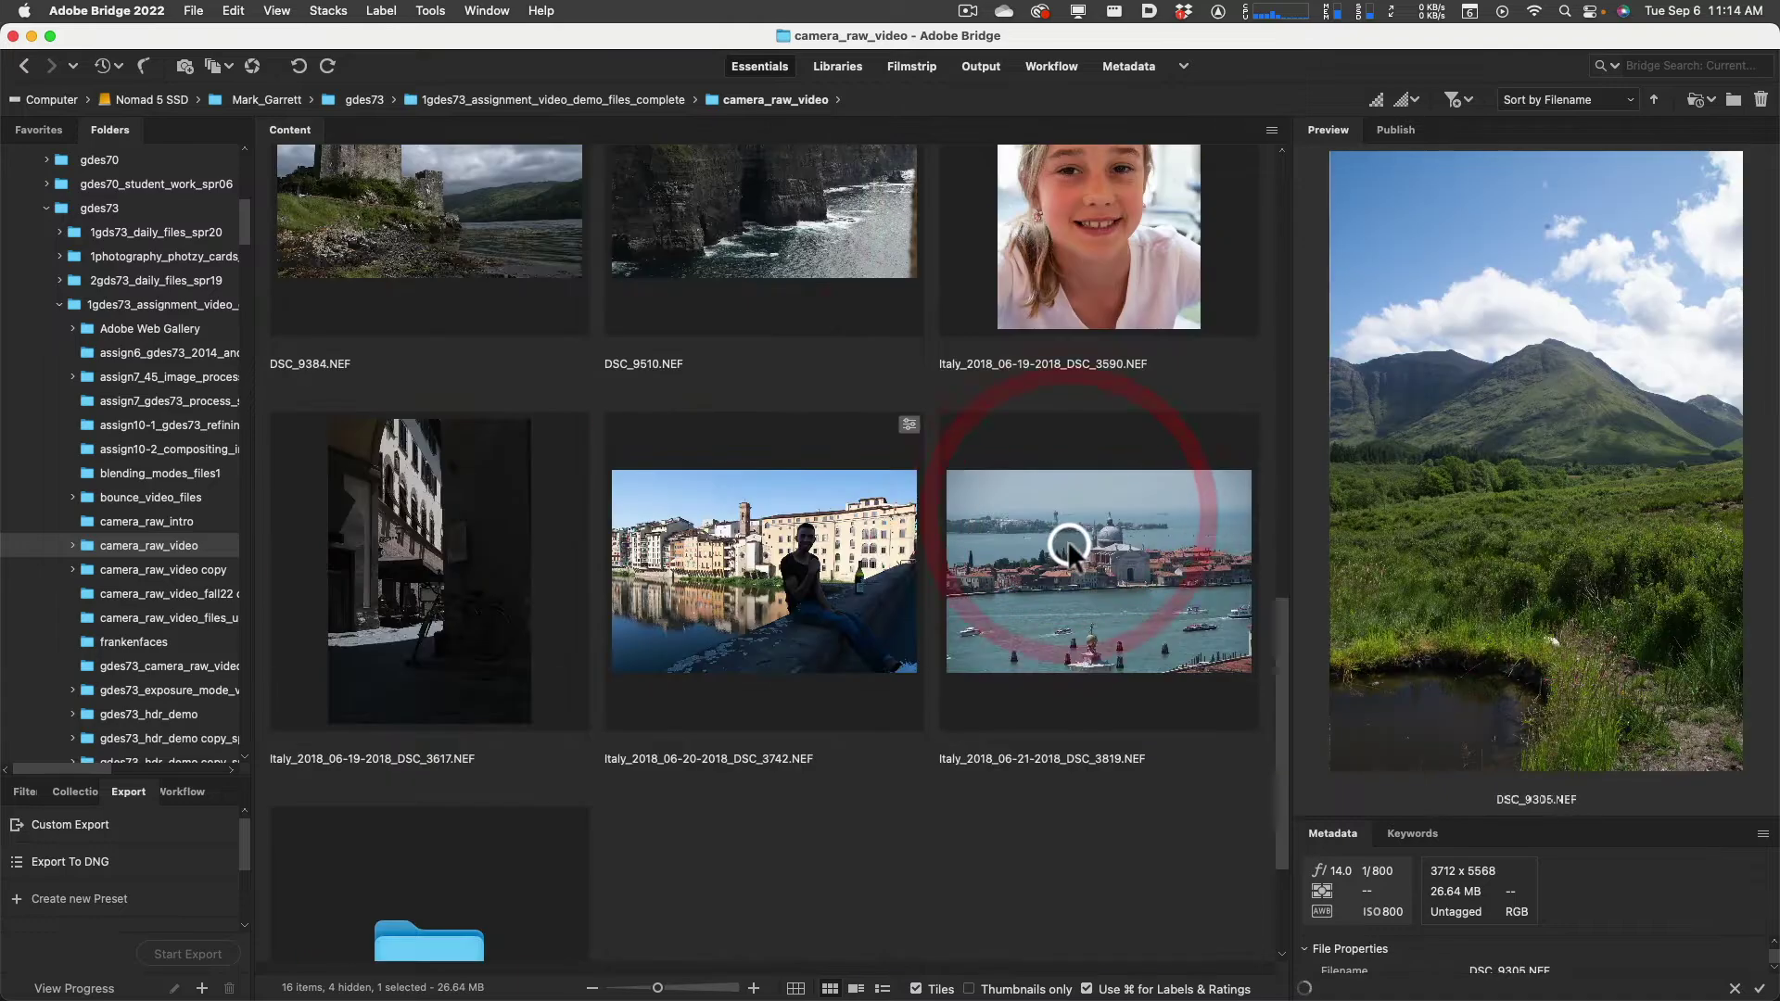
scroll(1068, 545, "down", 2)
scroll(1065, 545, "up", 12)
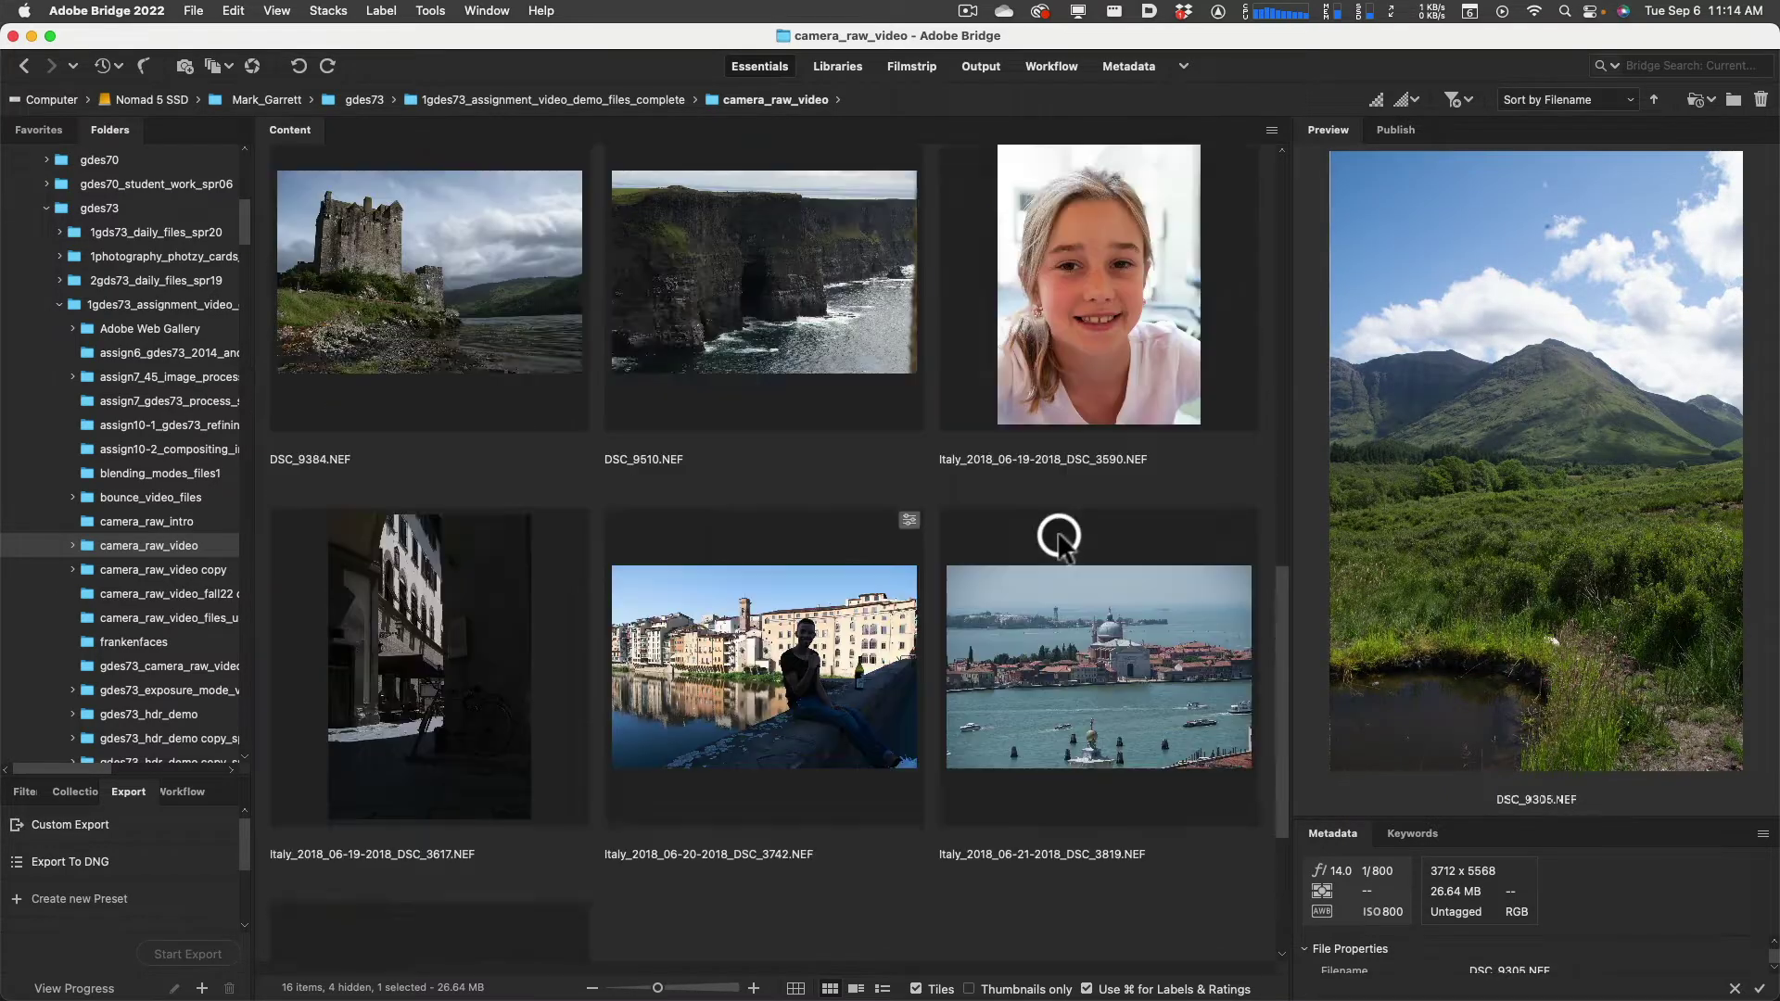
left_click(1076, 409)
scroll(1055, 497, "down", 12)
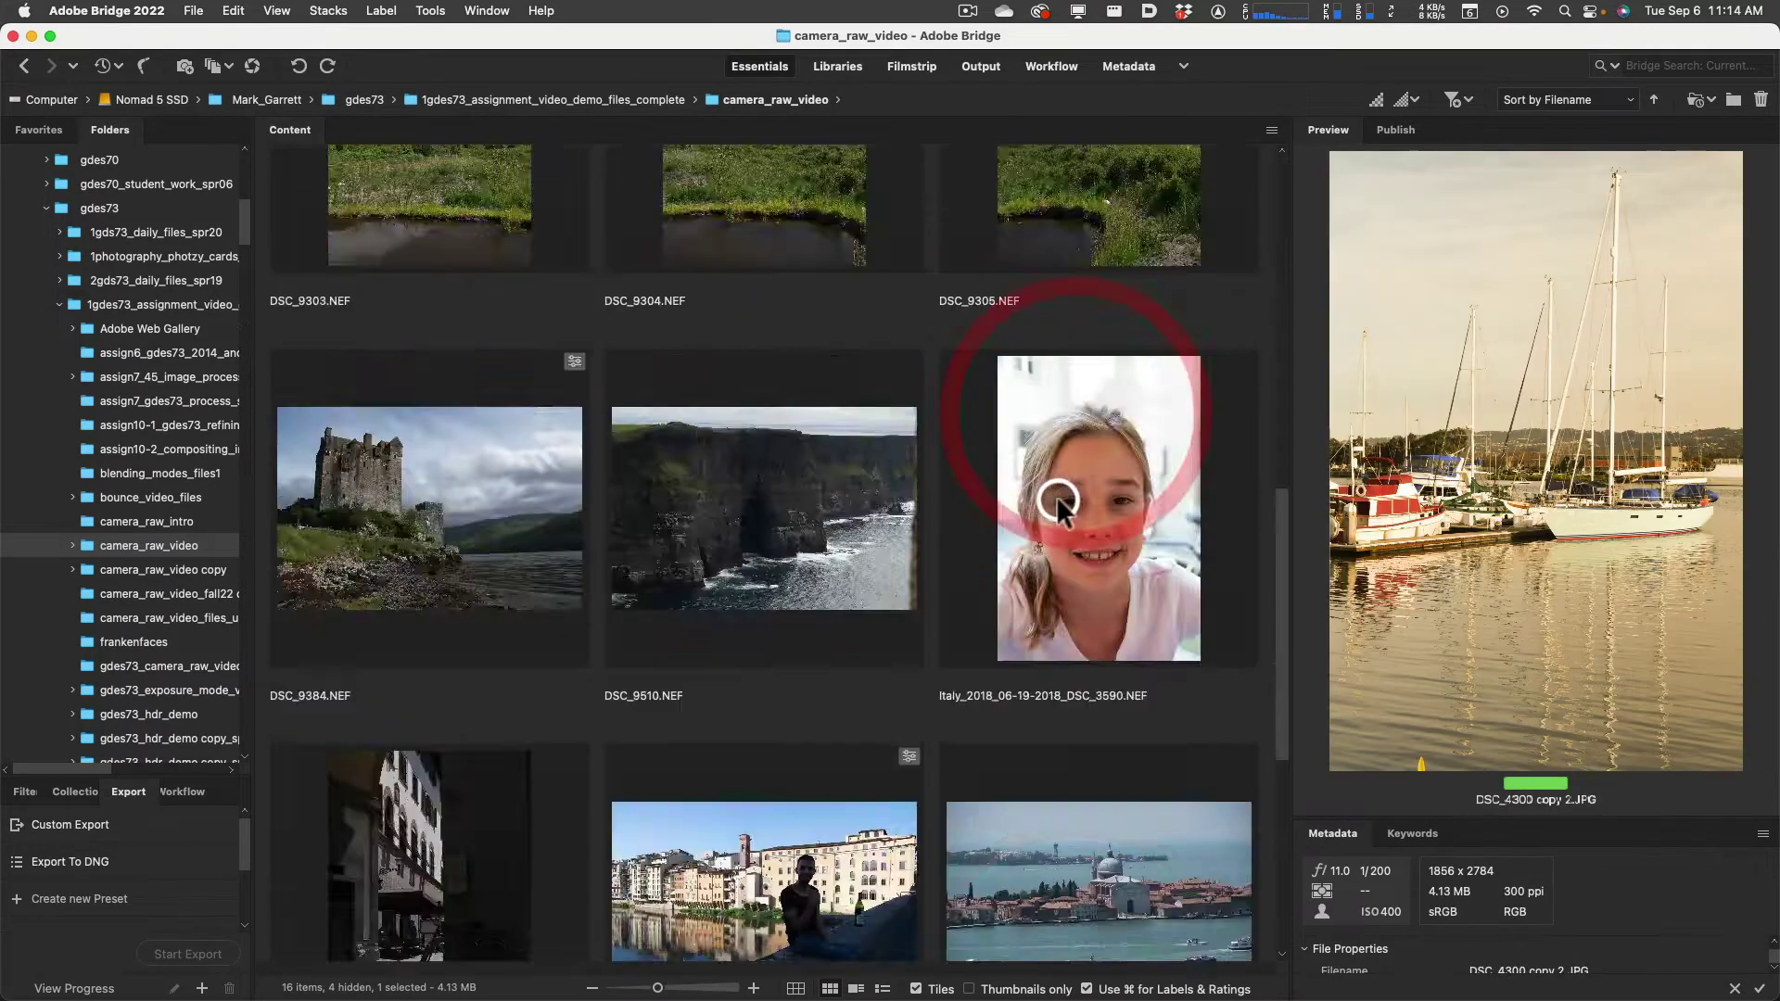
scroll(1055, 482, "up", 4)
scroll(835, 556, "down", 4)
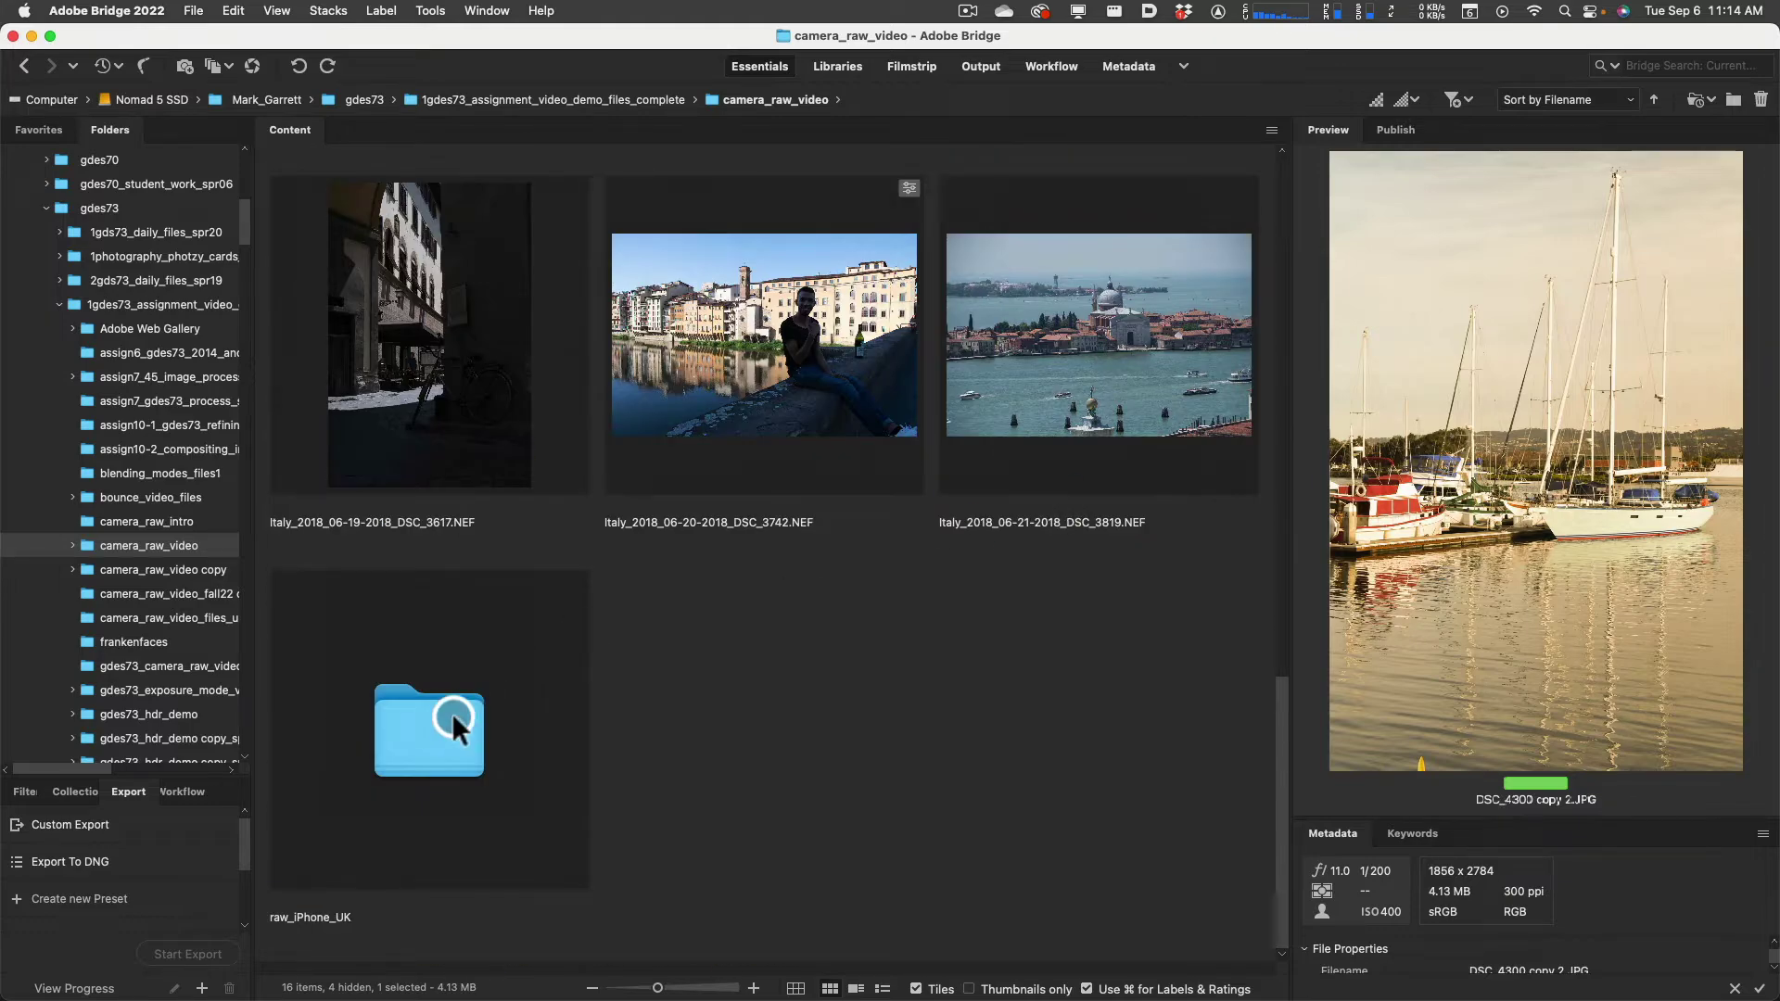
Open the raw_iPhone_UK folder and preview IMG_7449.DNG and IMG_7460.DNG
double_click(453, 716)
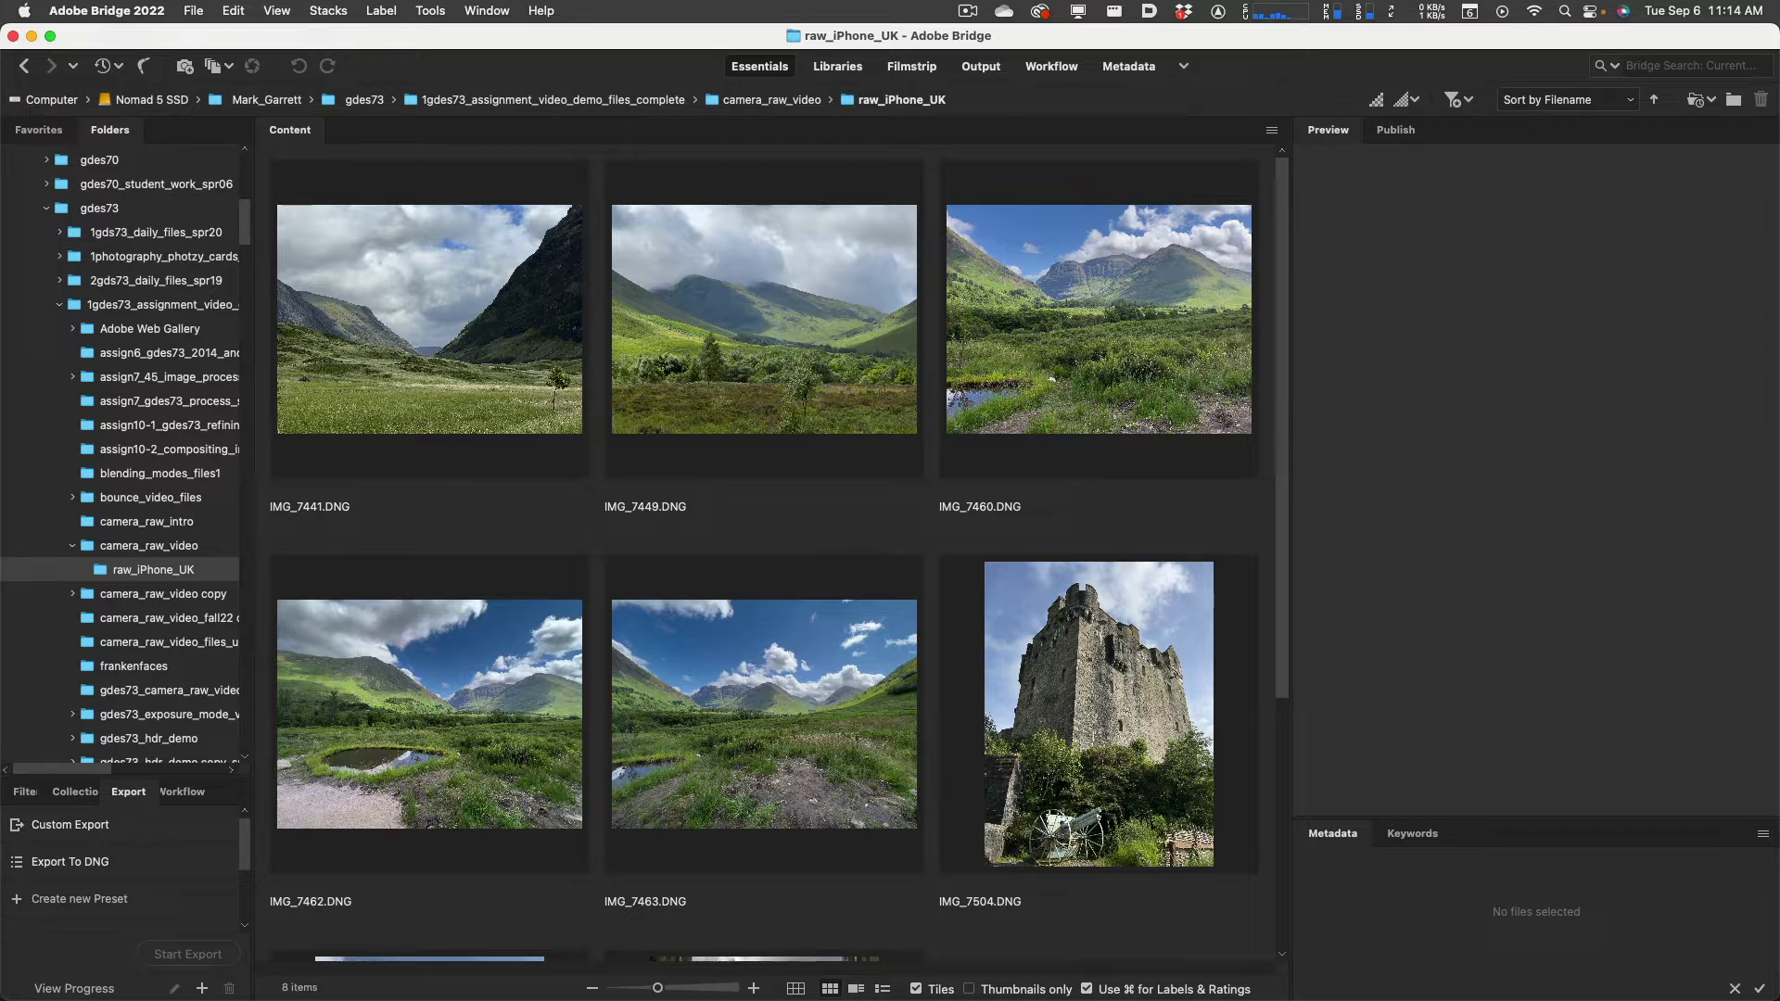
left_click_drag(1779, 199, 492, 37)
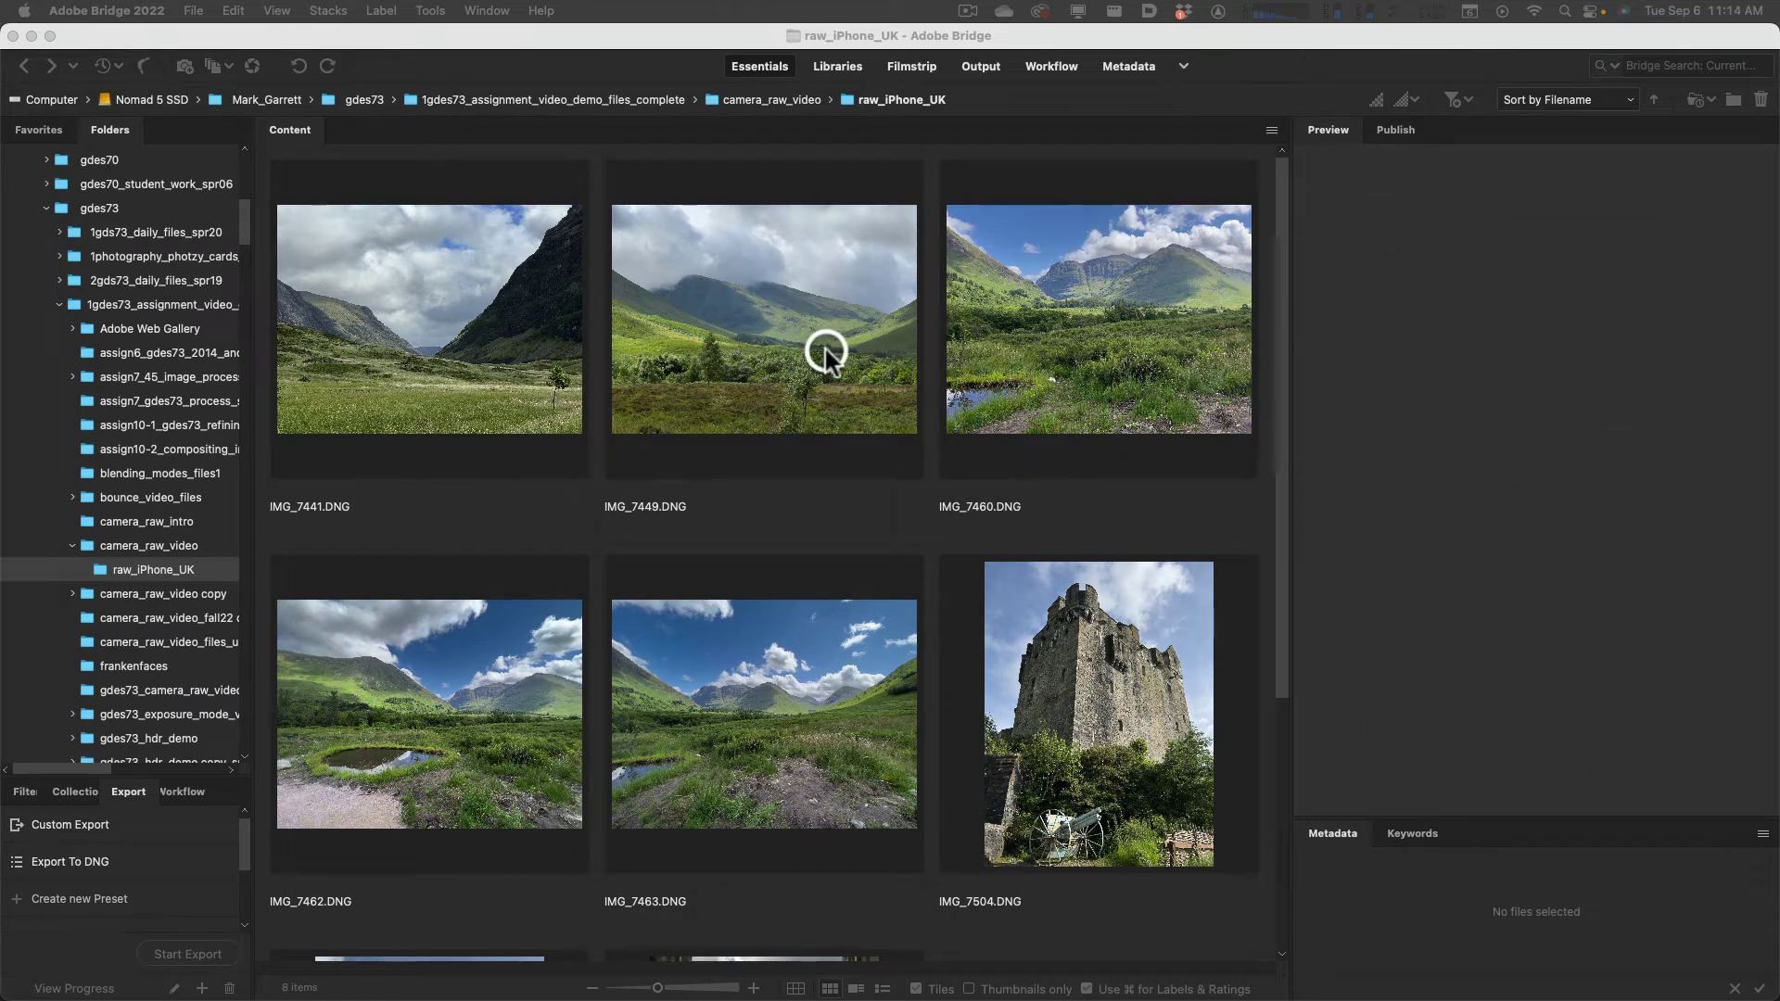
left_click(793, 348)
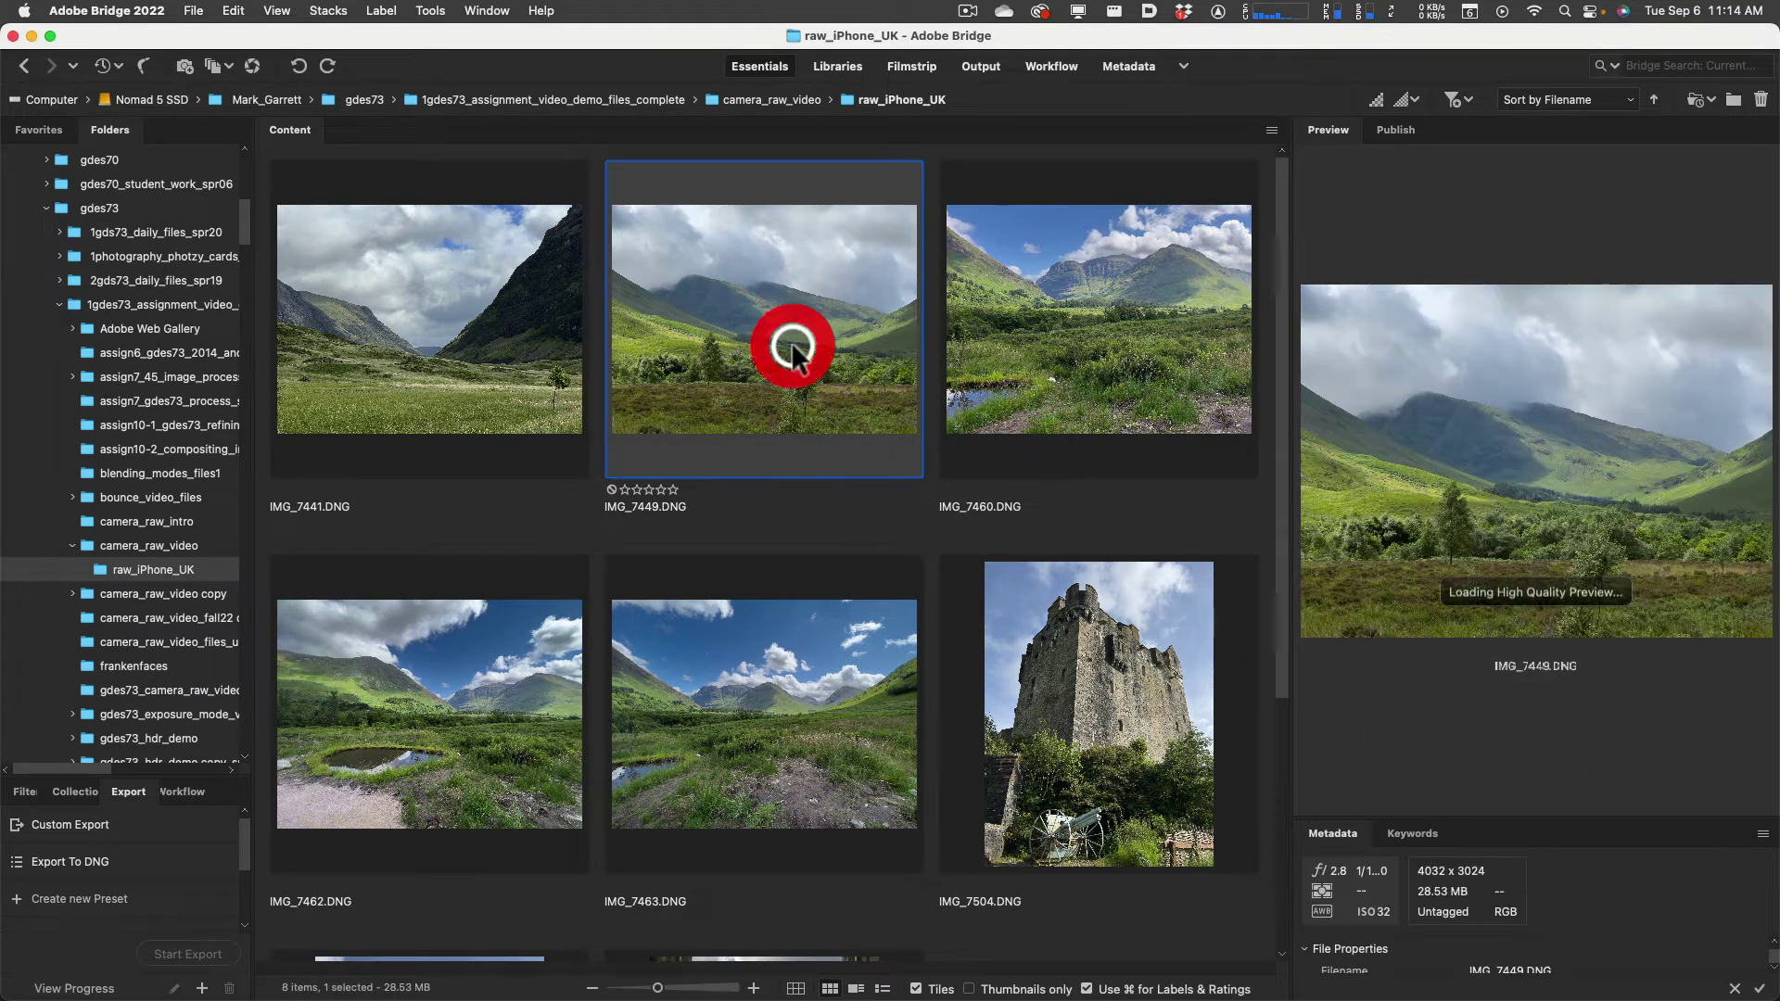
left_click(1076, 353)
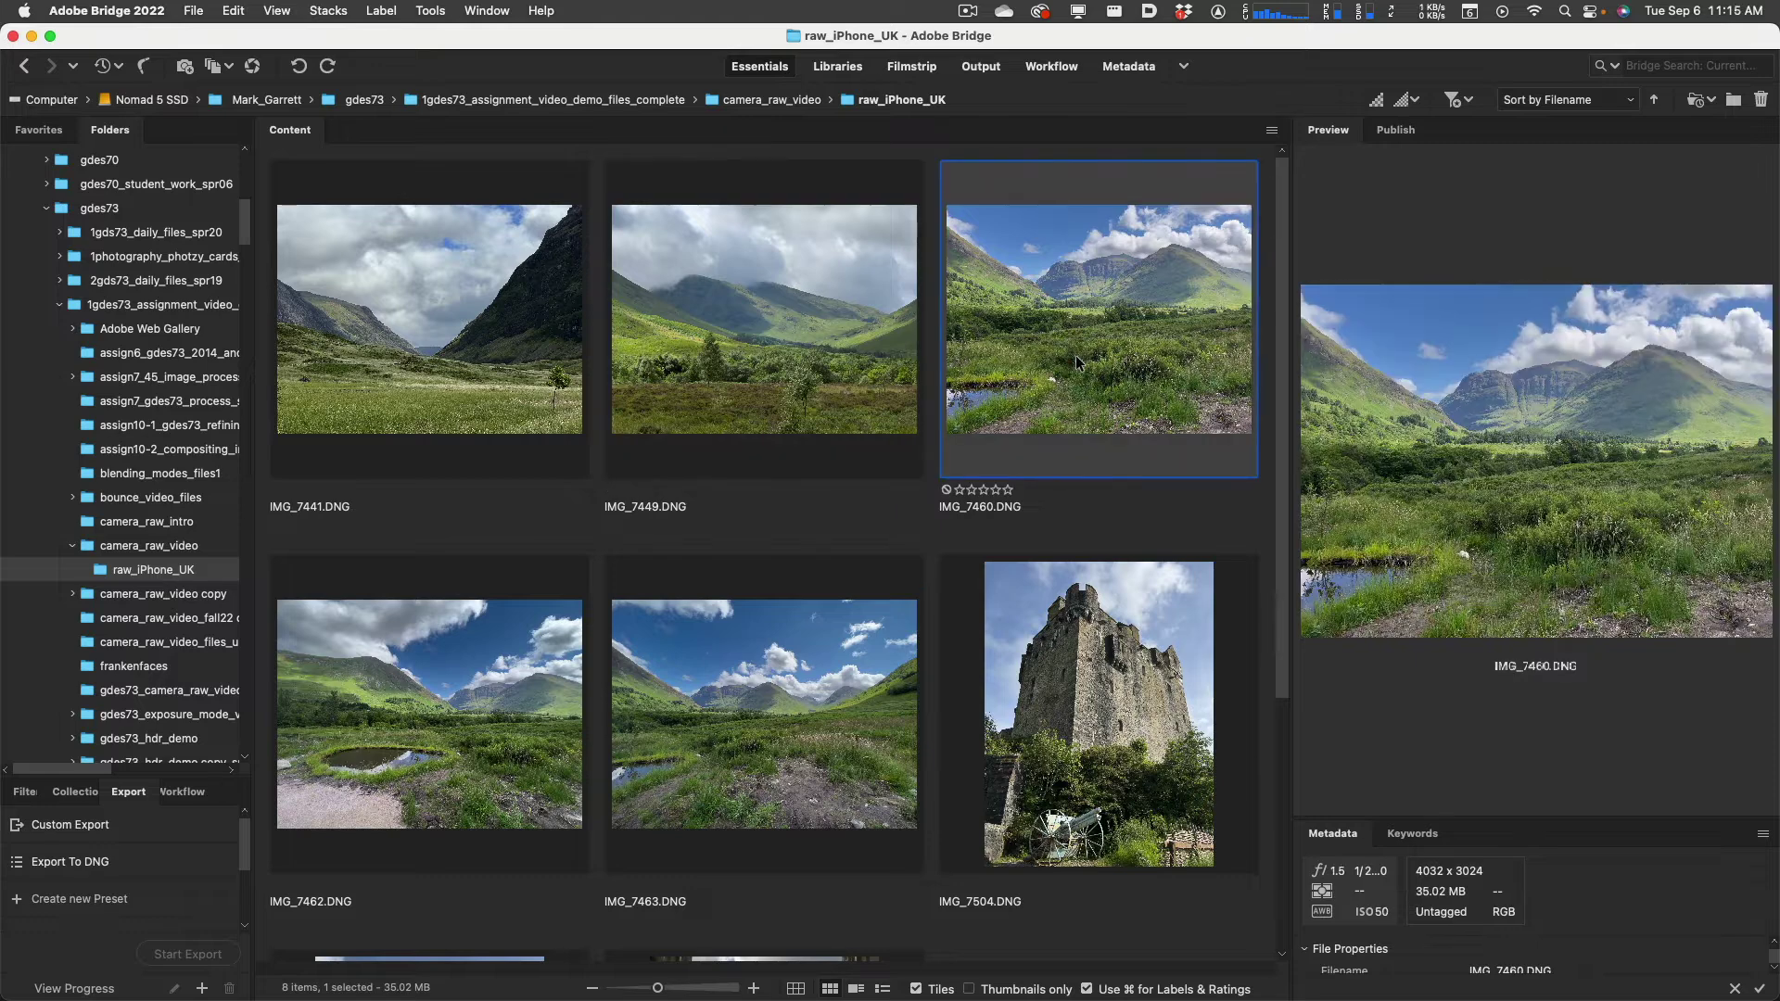
left_click(836, 341)
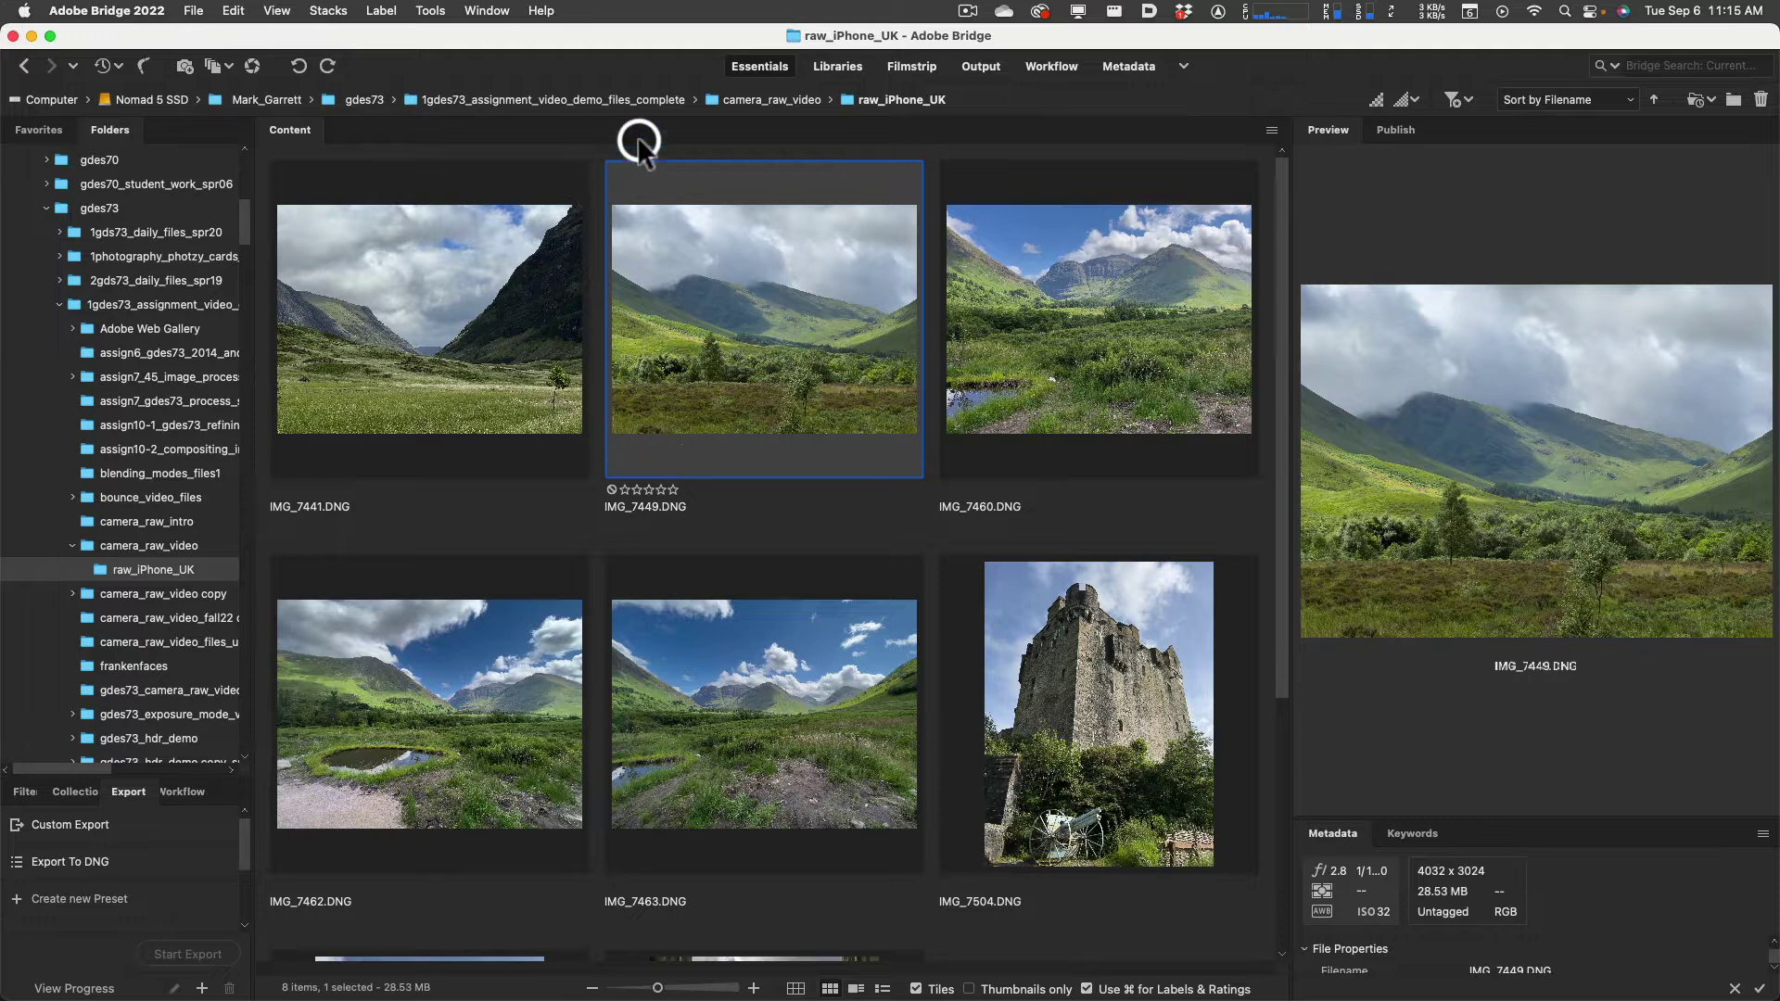
Go back to the camera_raw_video folder and open _DSC2698 copy copy.NEF in Camera Raw
left_click(759, 100)
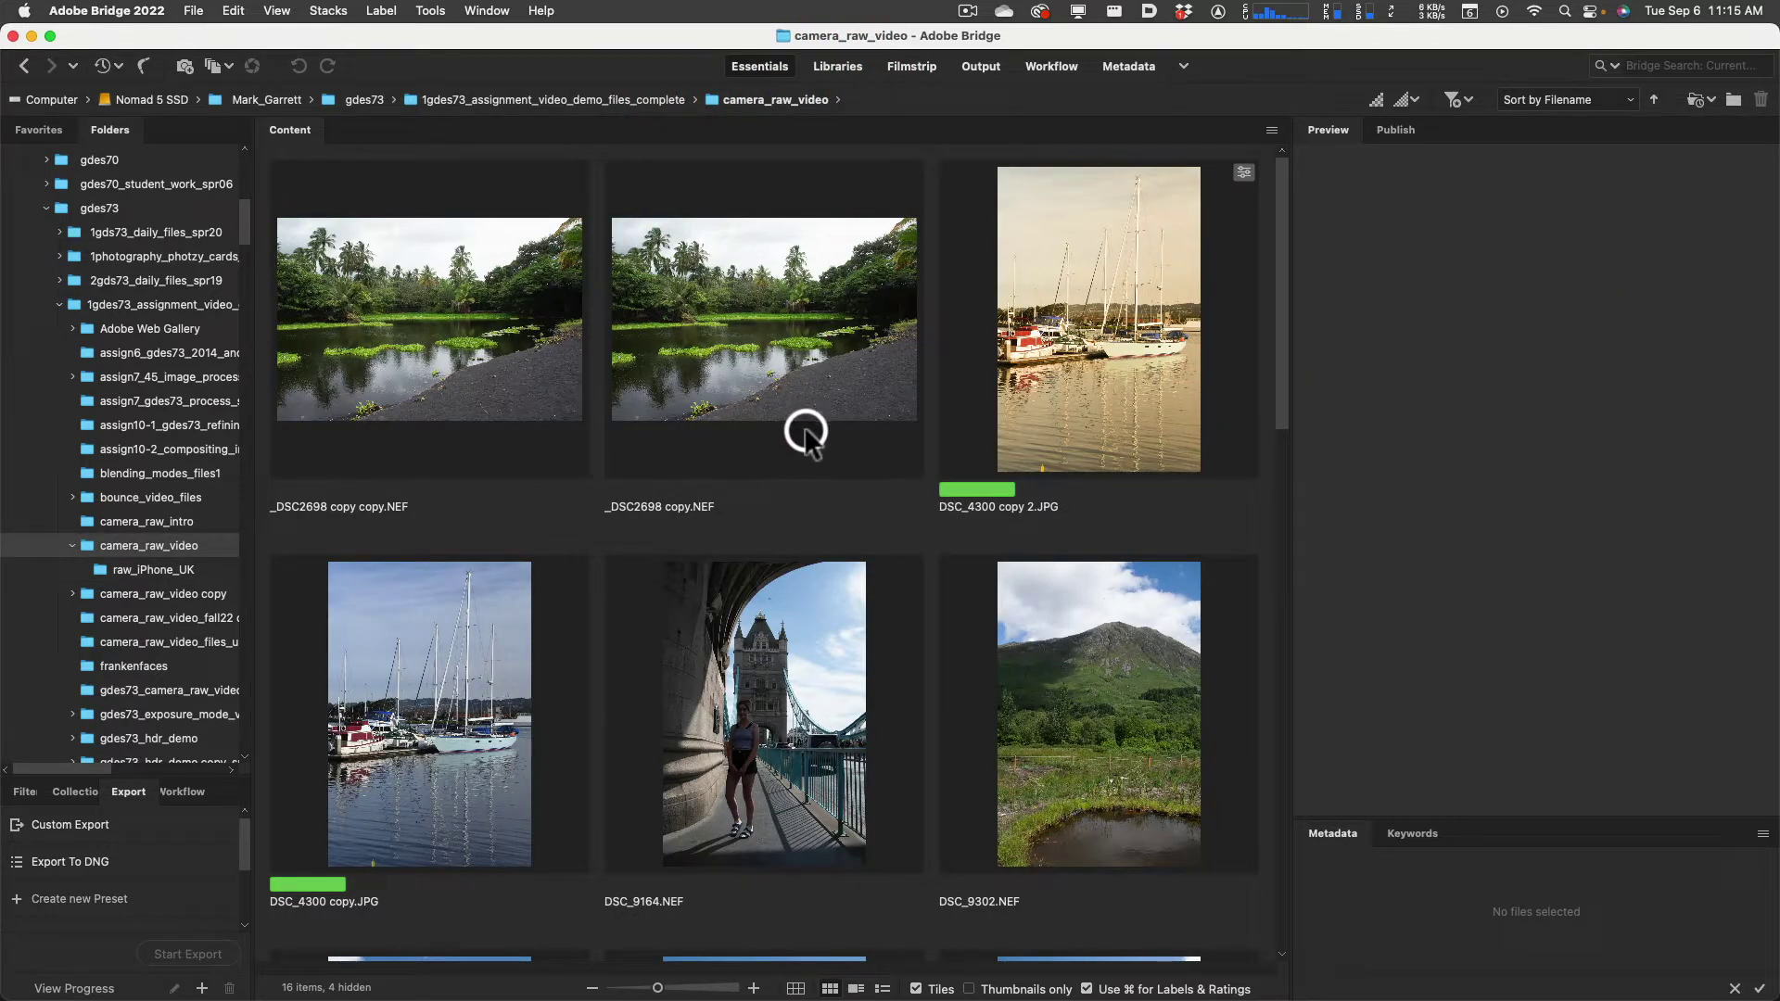
left_click(457, 334)
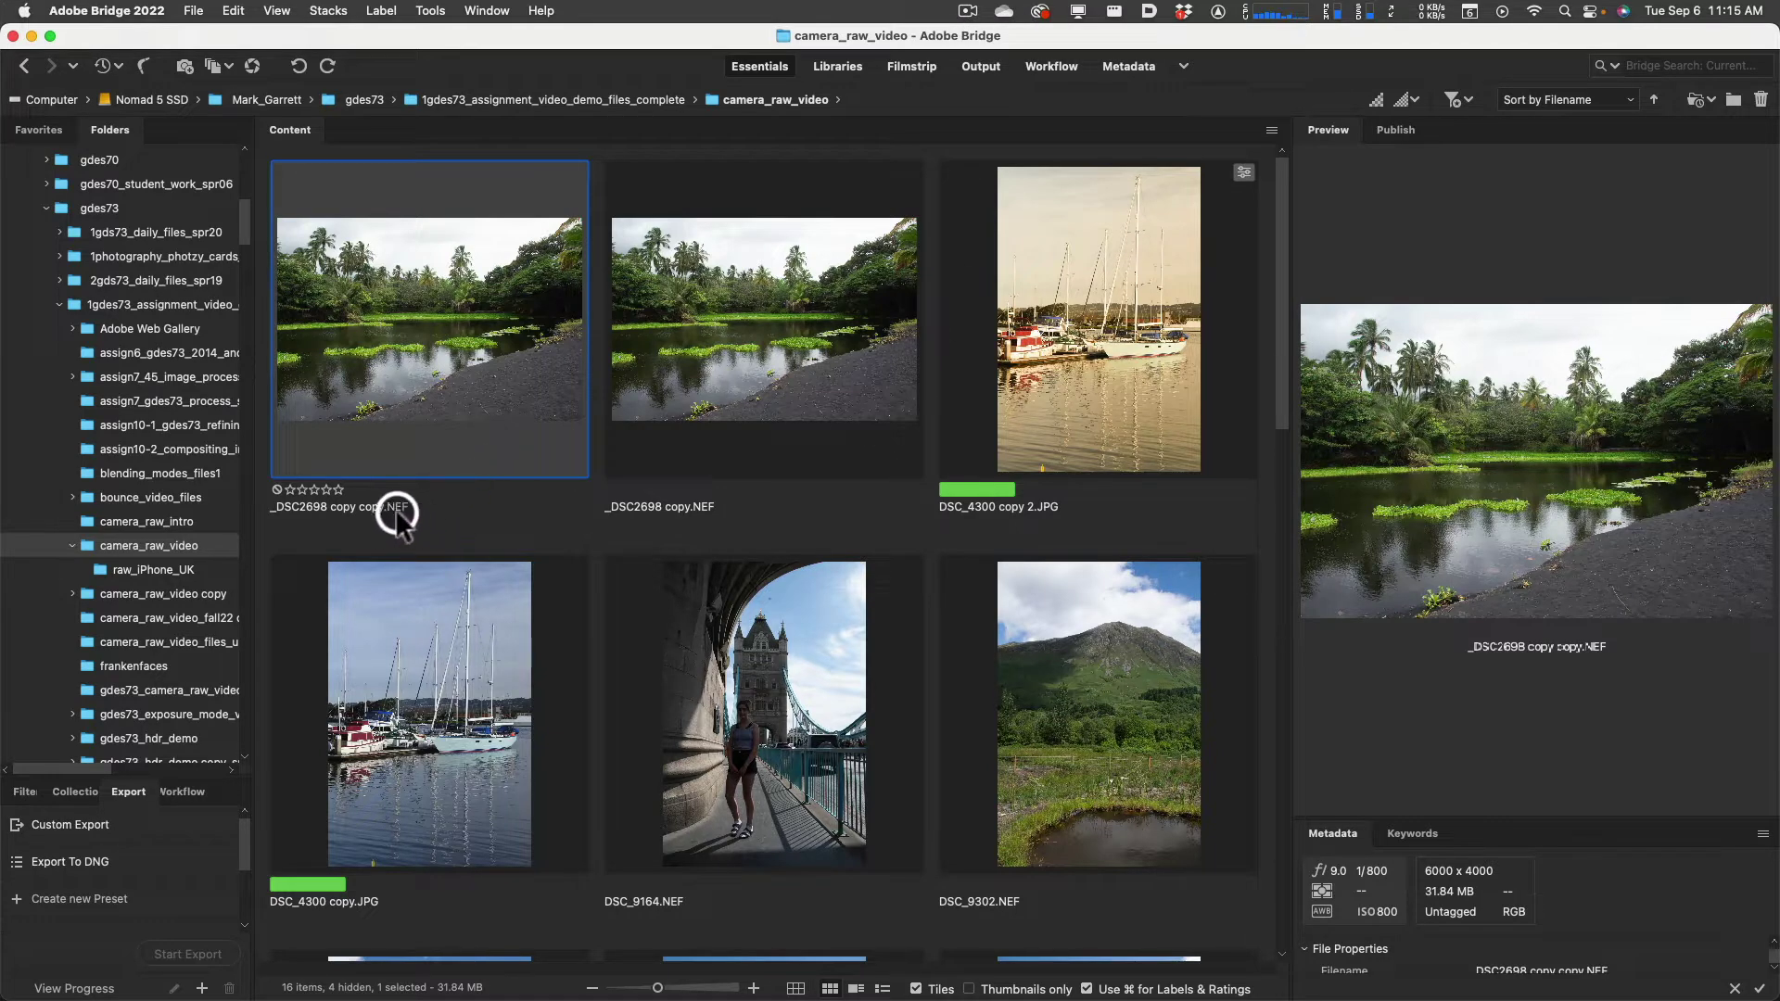
double_click(437, 345)
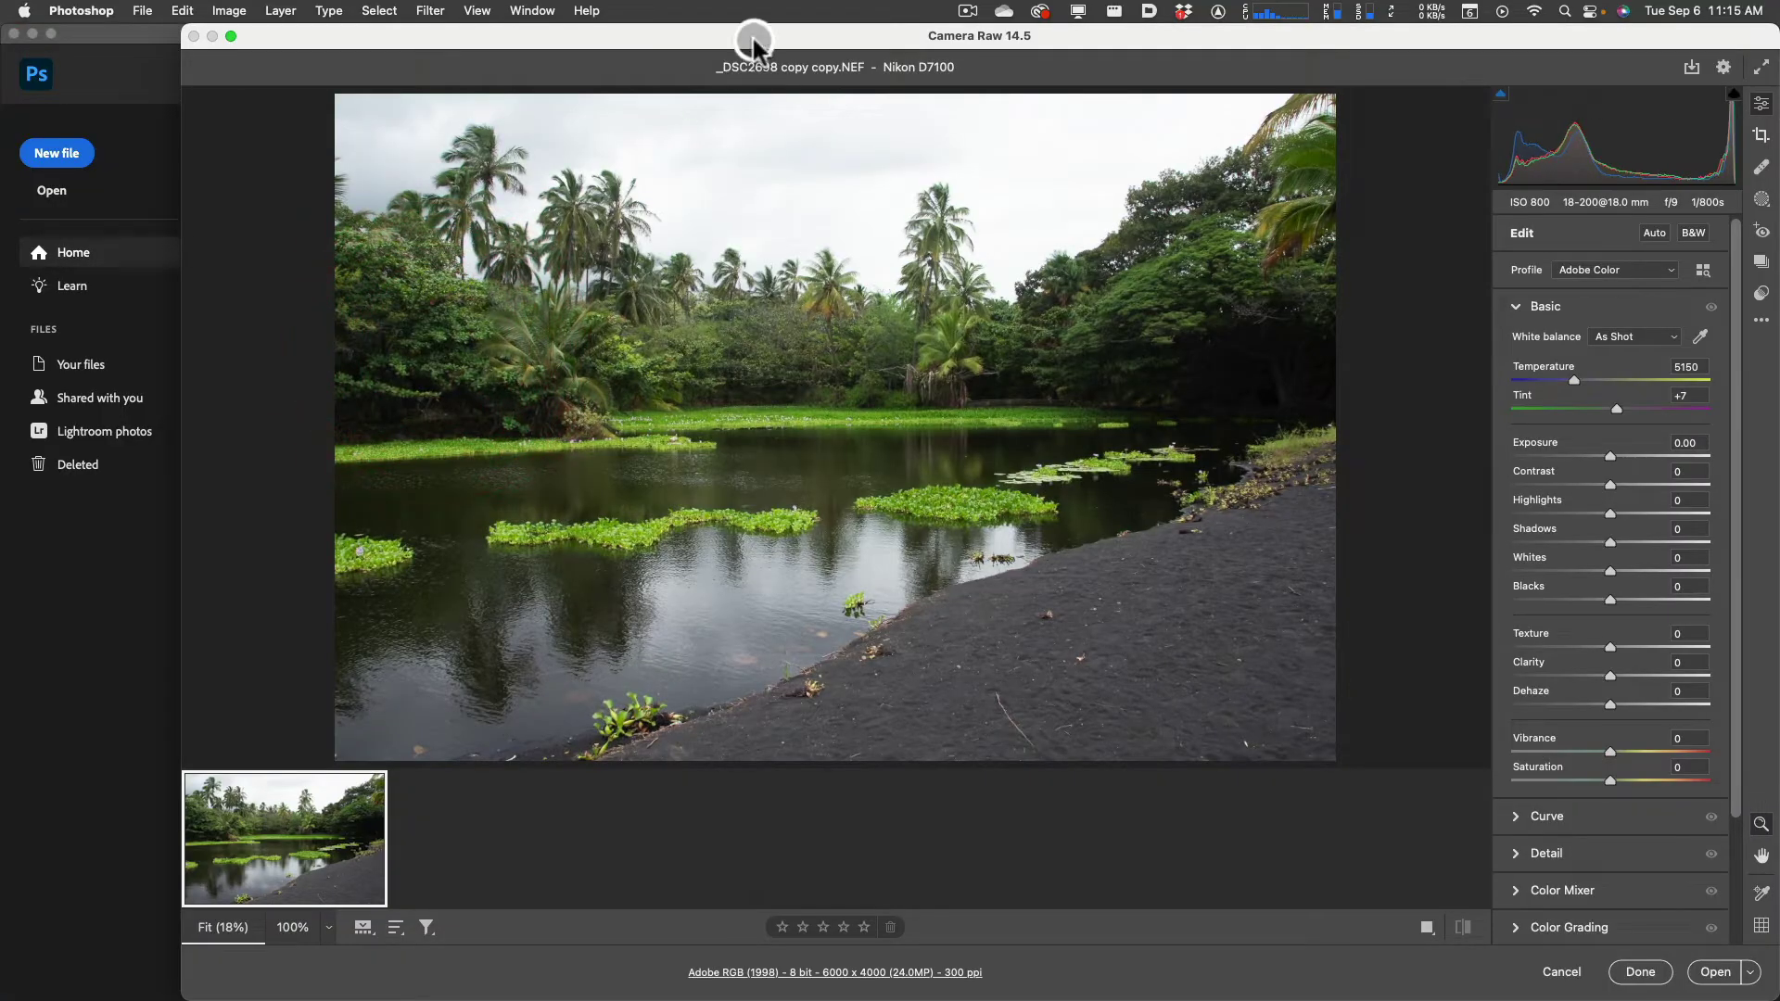
left_click_drag(742, 39, 649, 46)
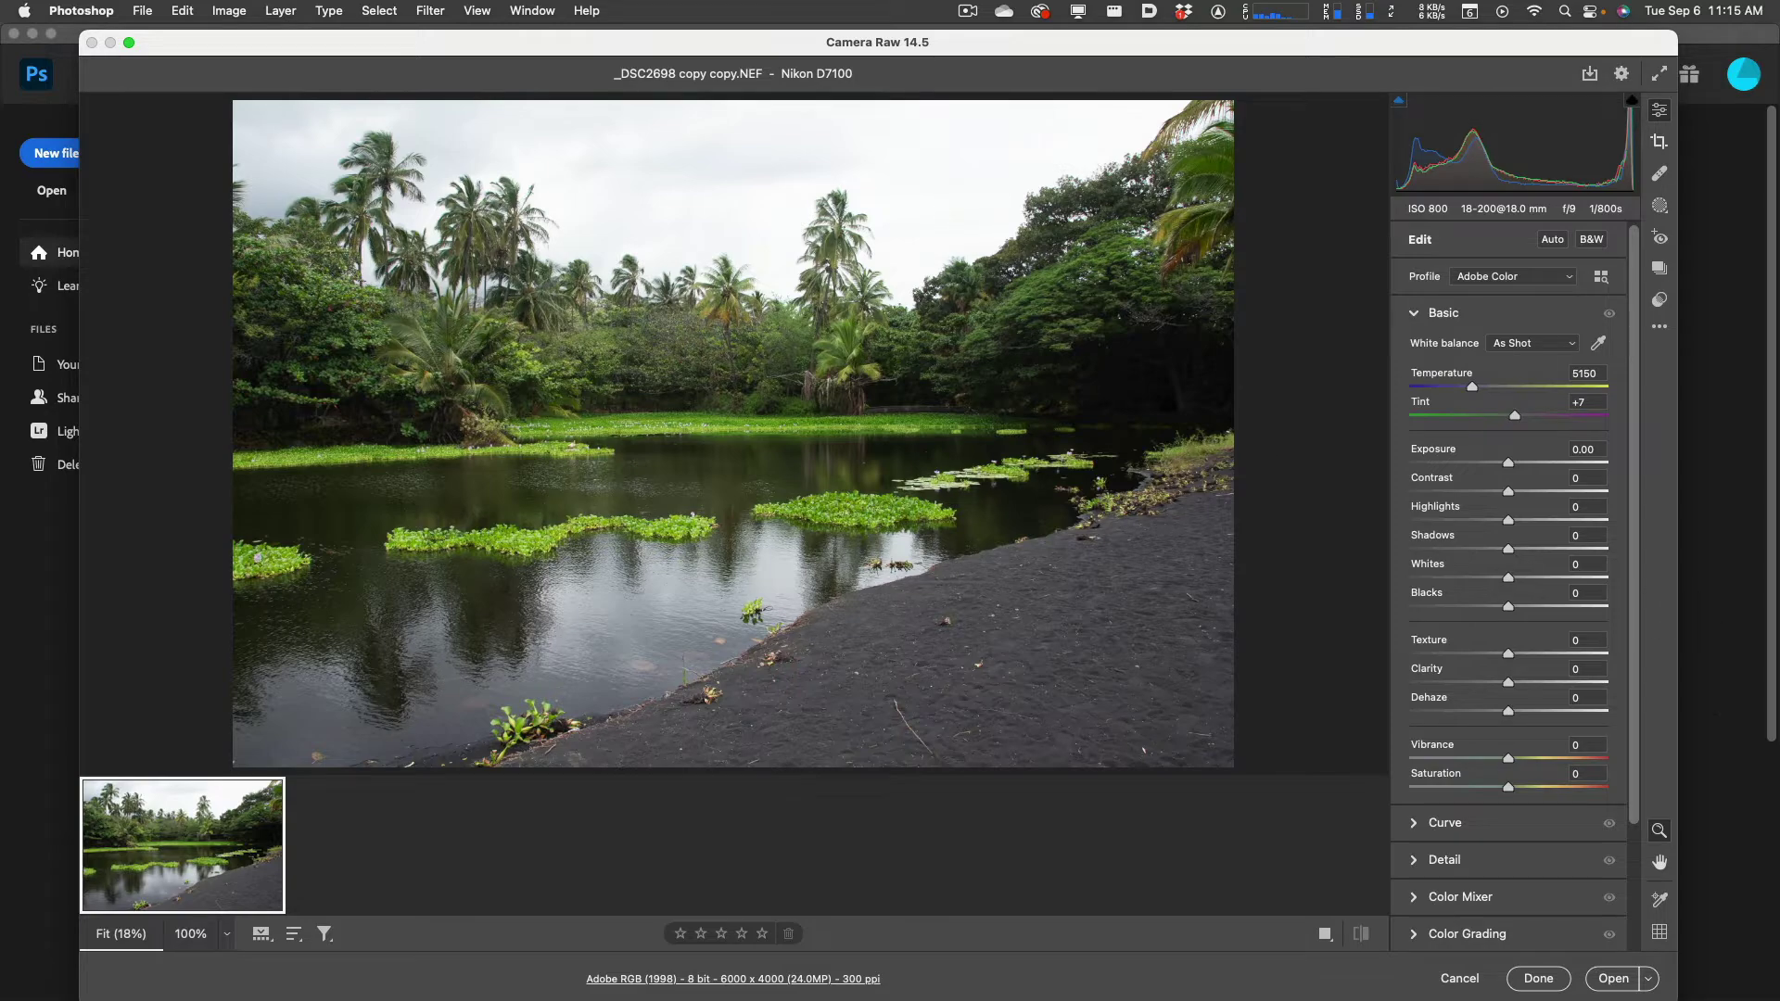
Cancel out of Camera Raw and switch back to Bridge
left_click(1474, 978)
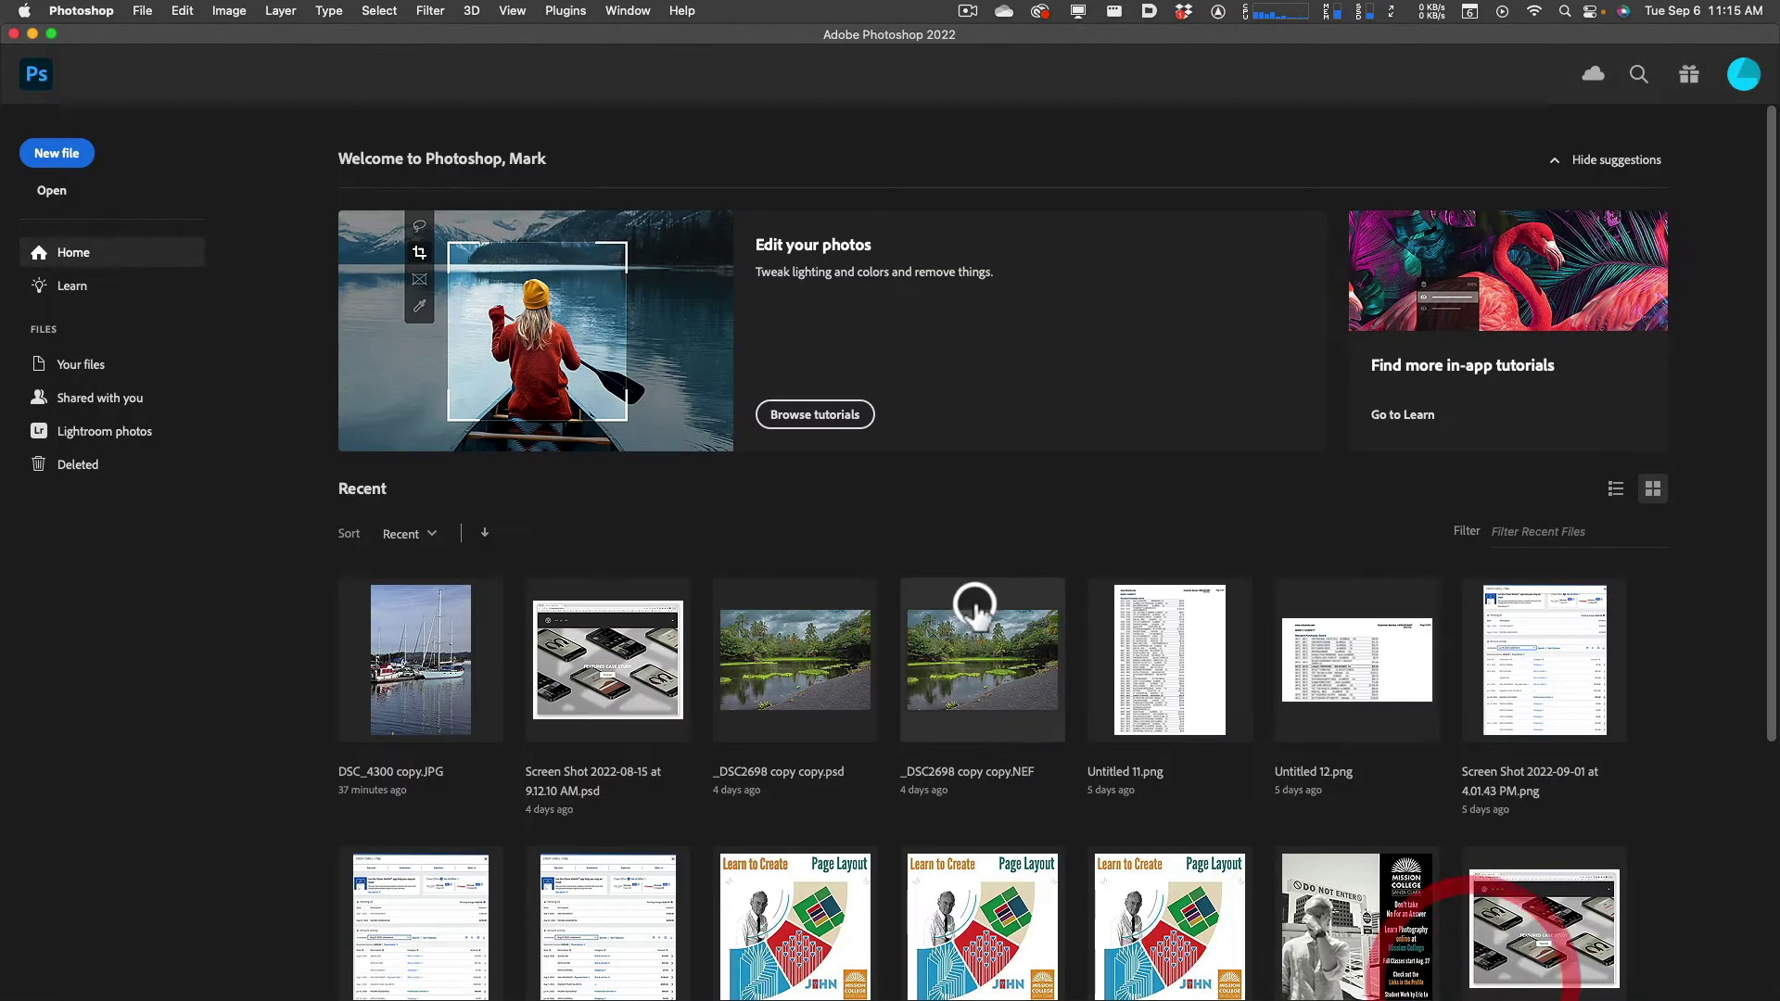
key("ctrl+Up")
left_click(449, 306)
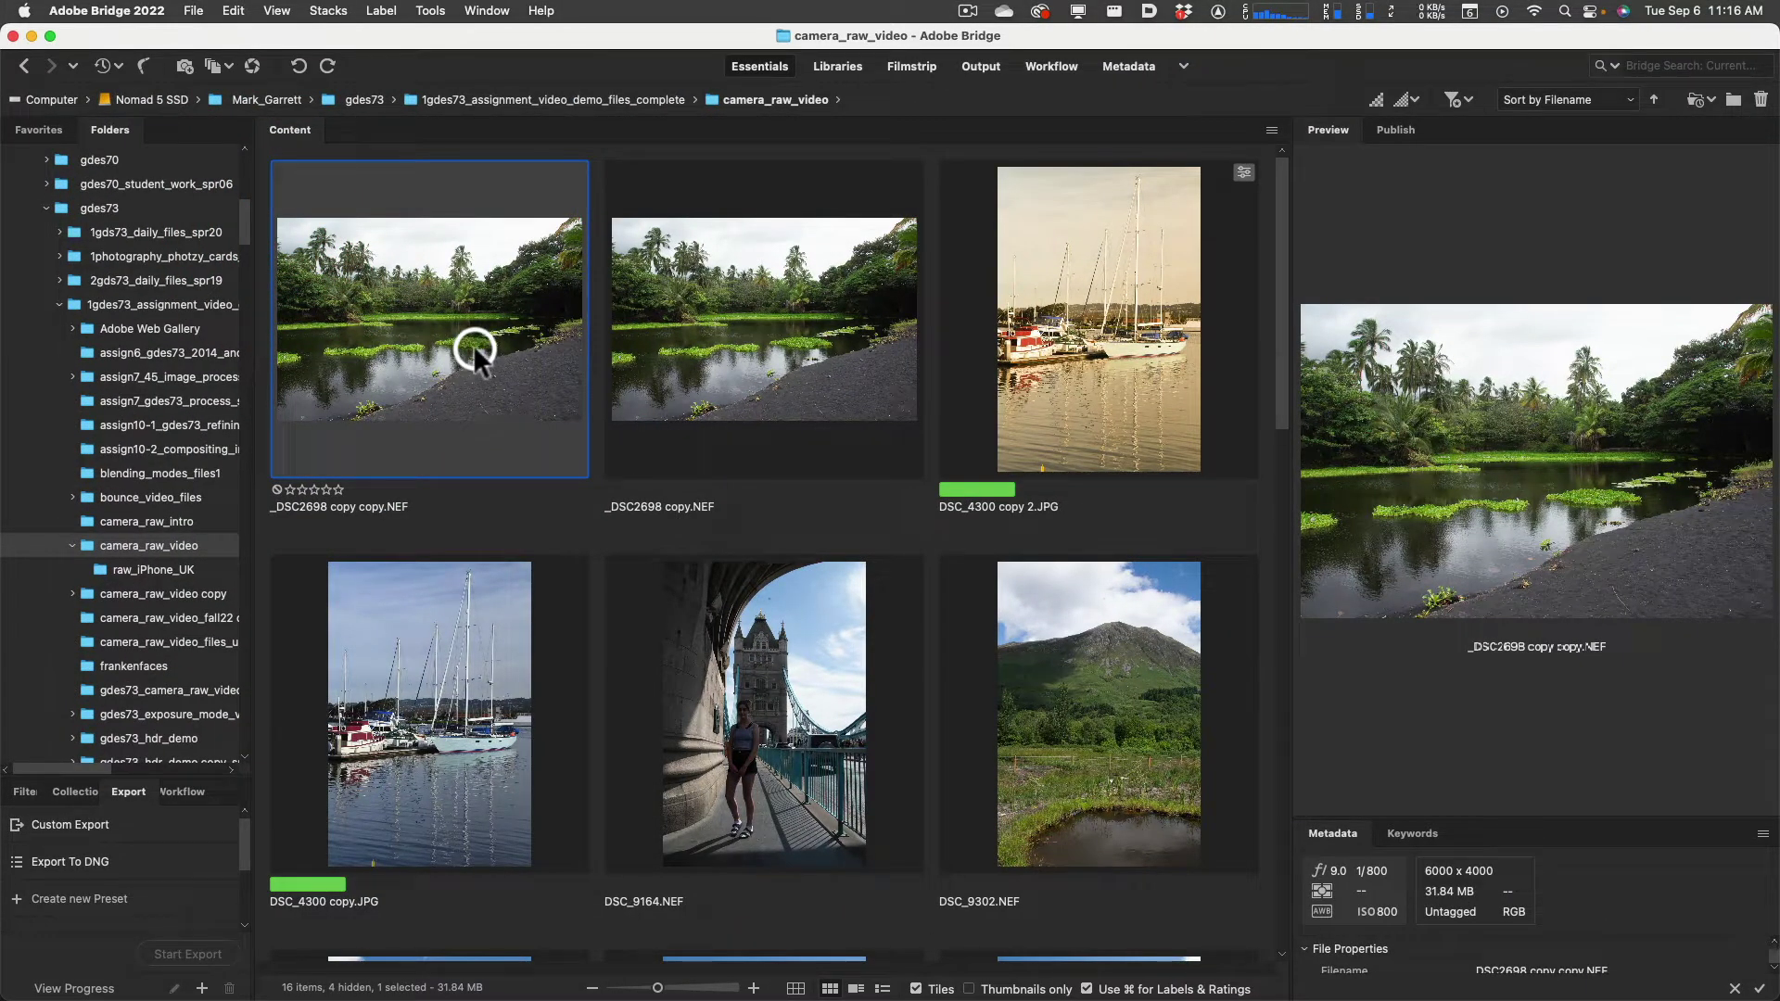
Reopen _DSC2698 copy copy.NEF in Camera Raw, then cancel and return to Bridge
double_click(475, 353)
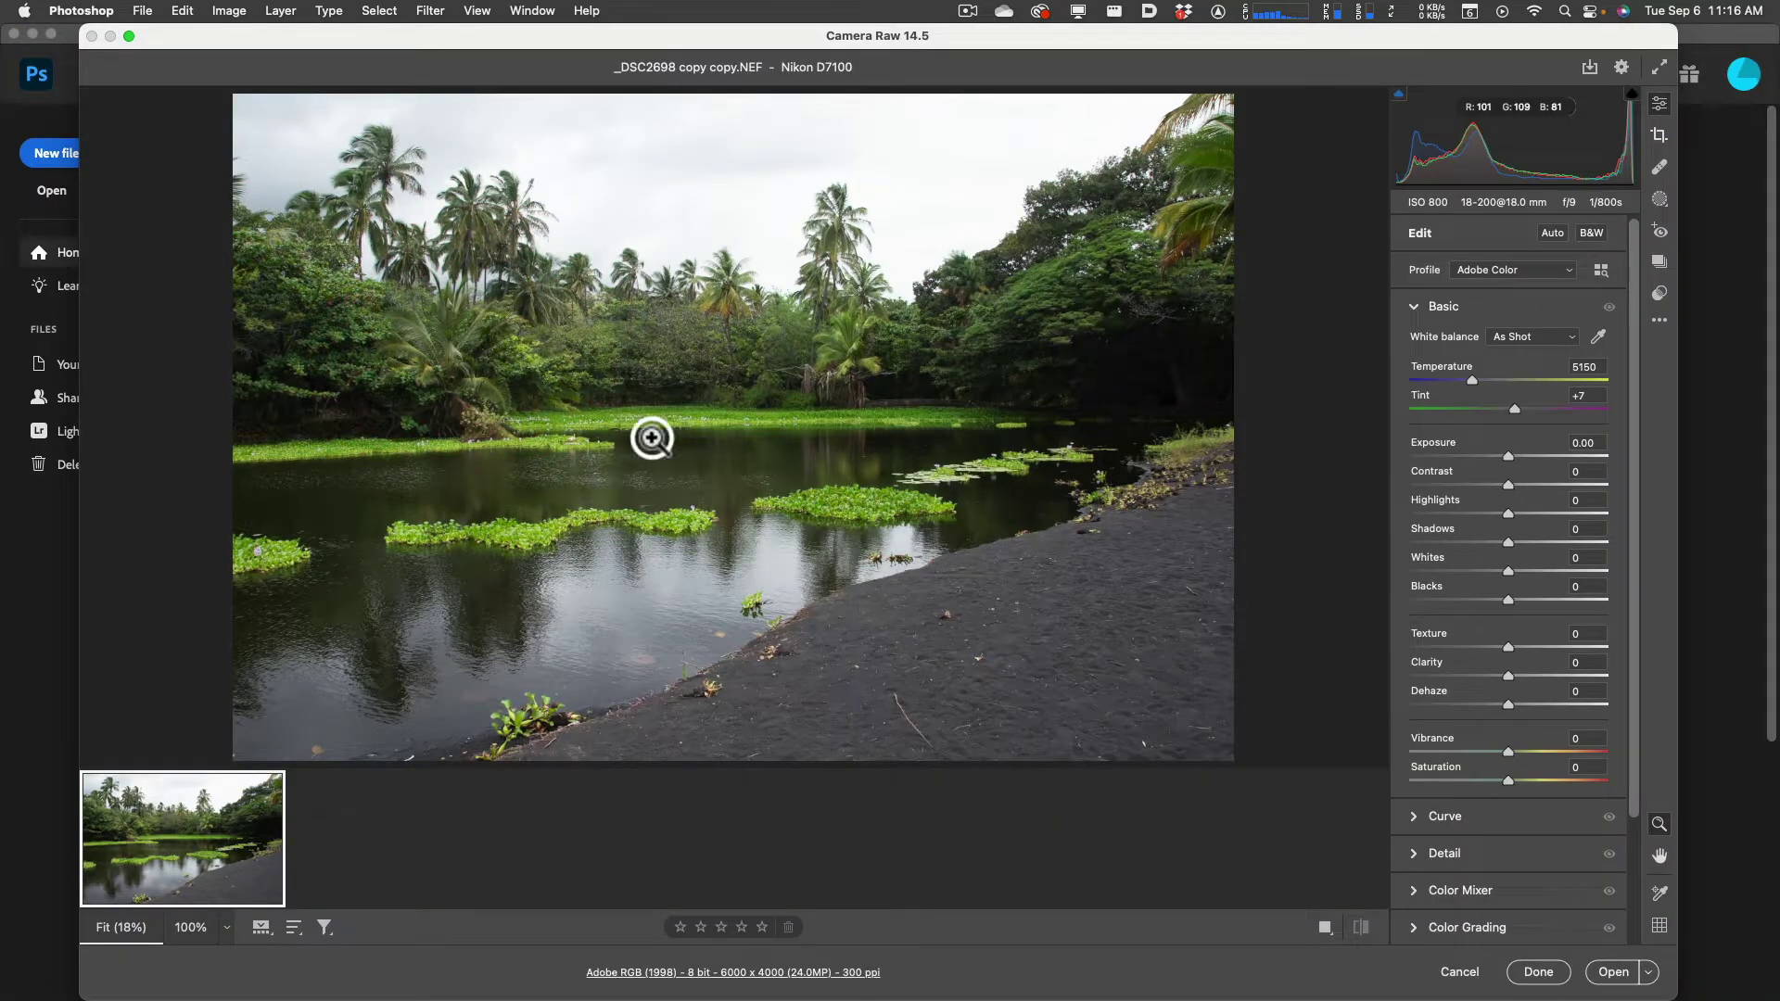
left_click(1461, 969)
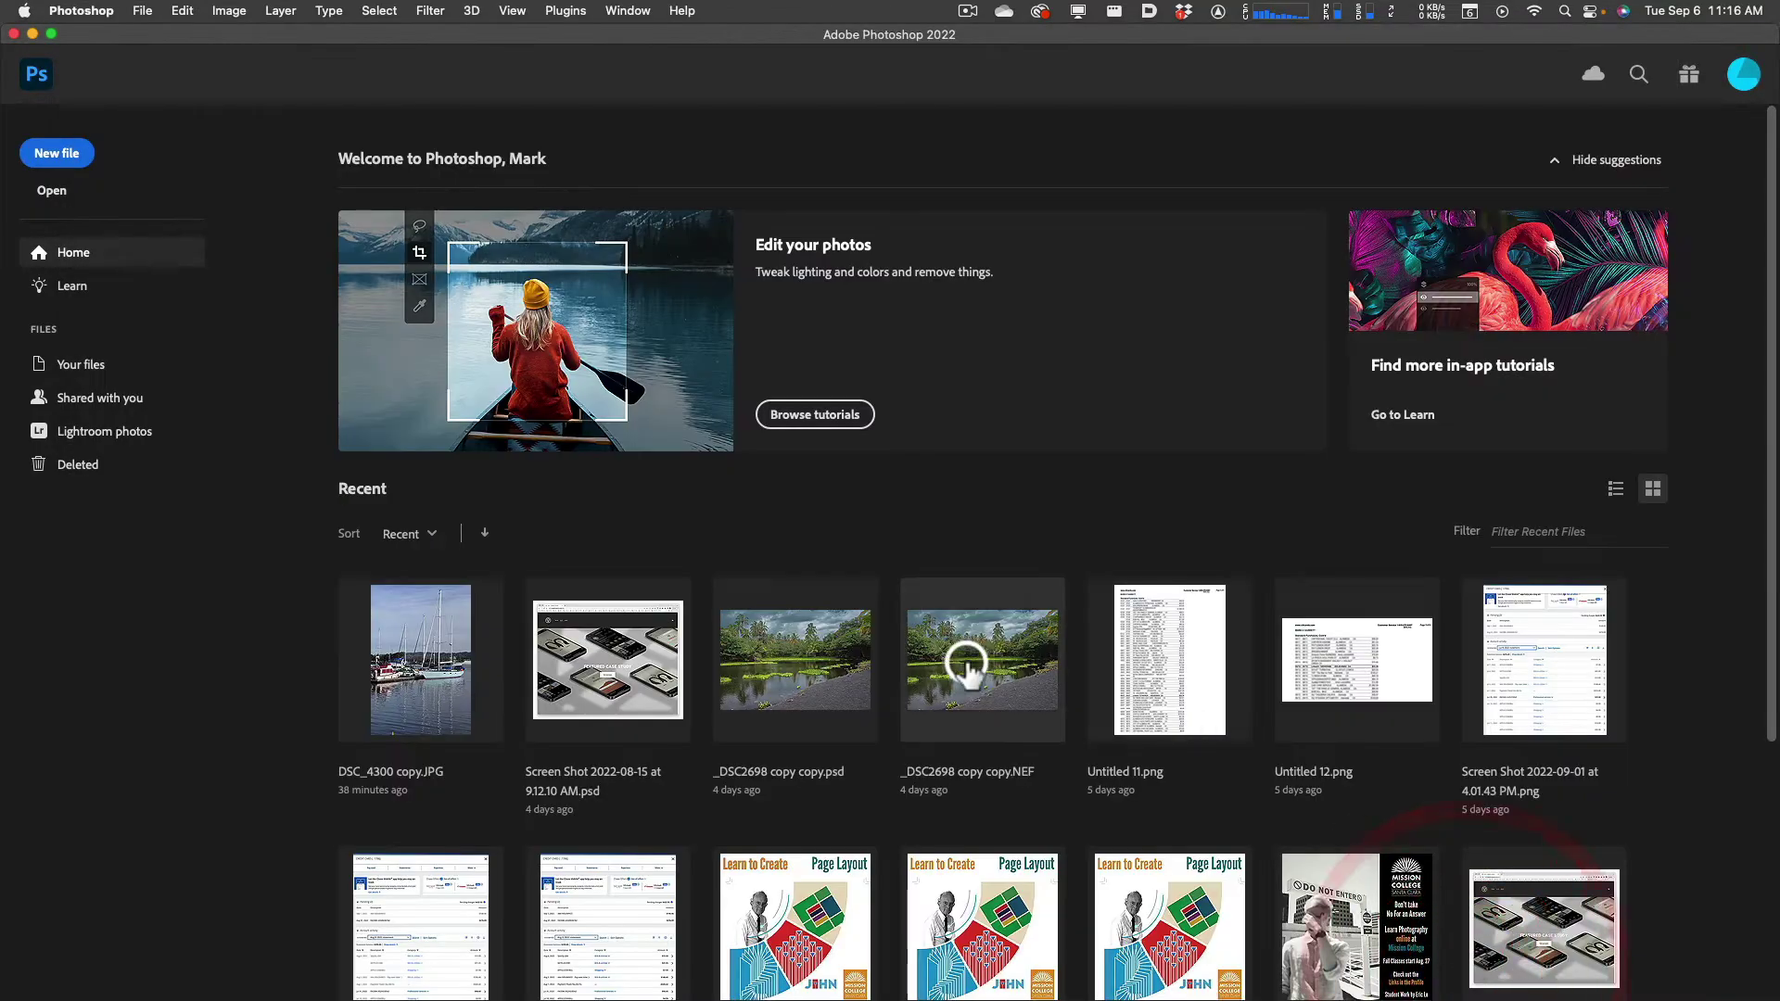
key("ctrl+Up")
left_click(408, 450)
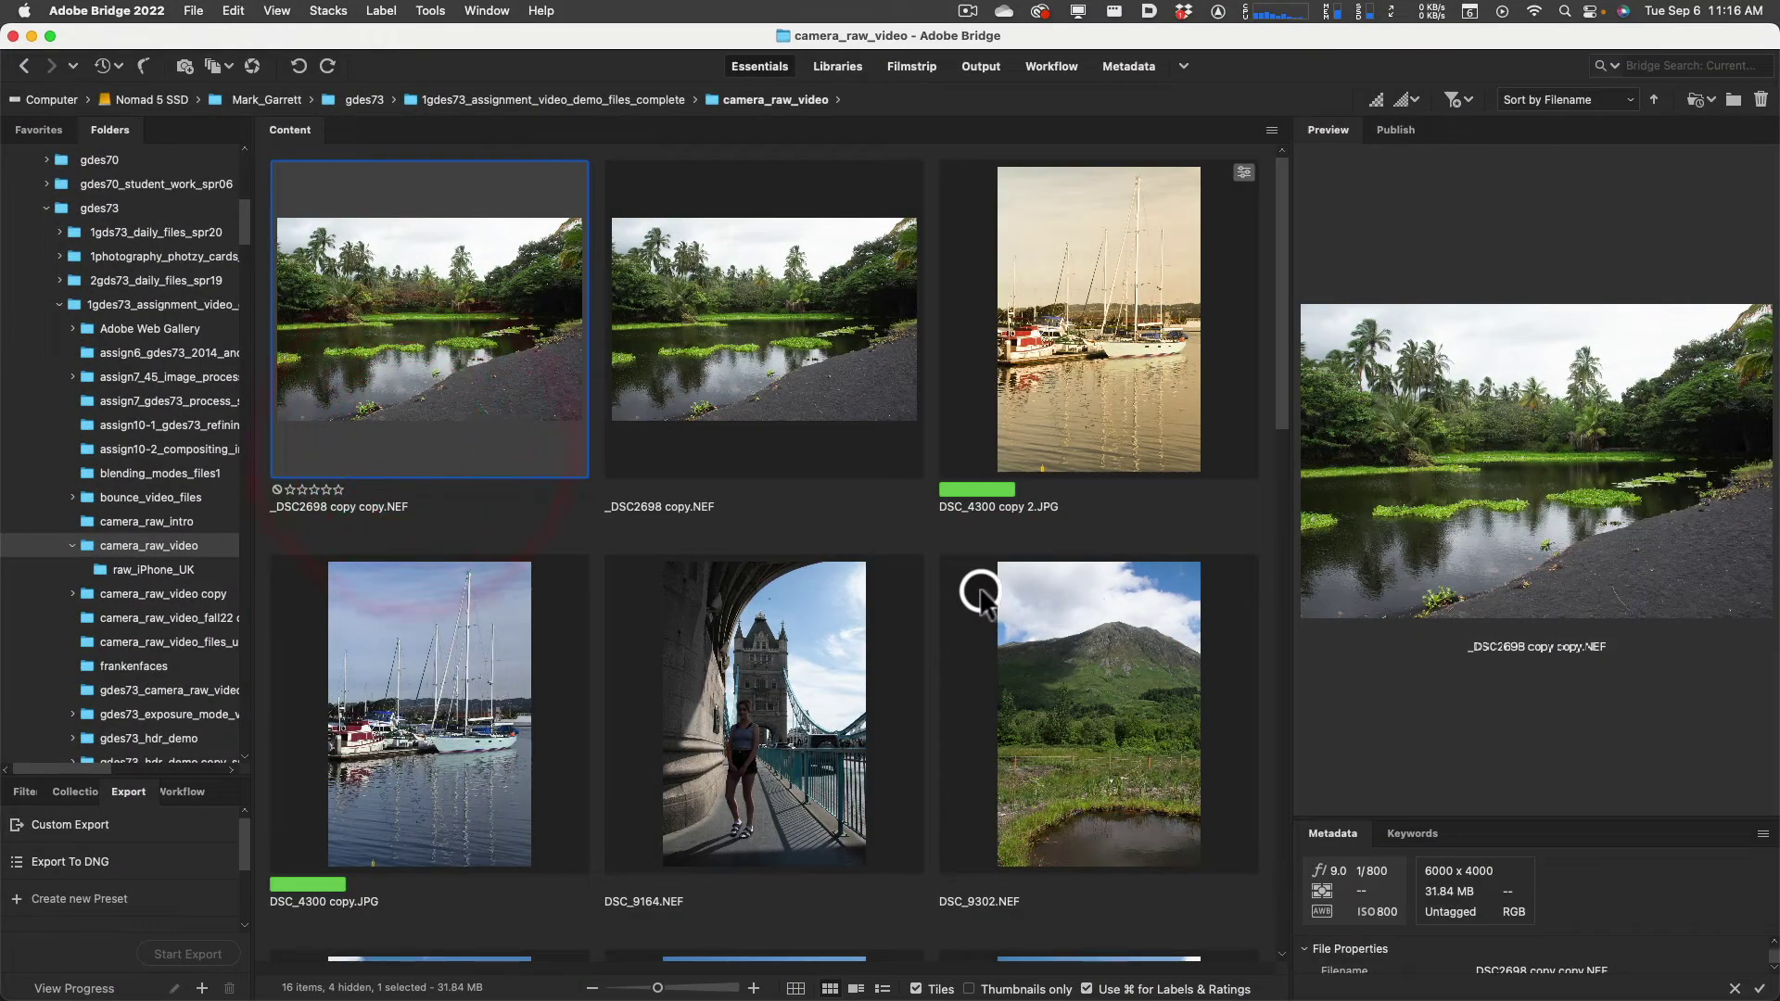
Preview DSC_4300 copy 2.JPG, then open the harbor photo DSC_4300 copy.JPG in Photoshop
left_click(1060, 375)
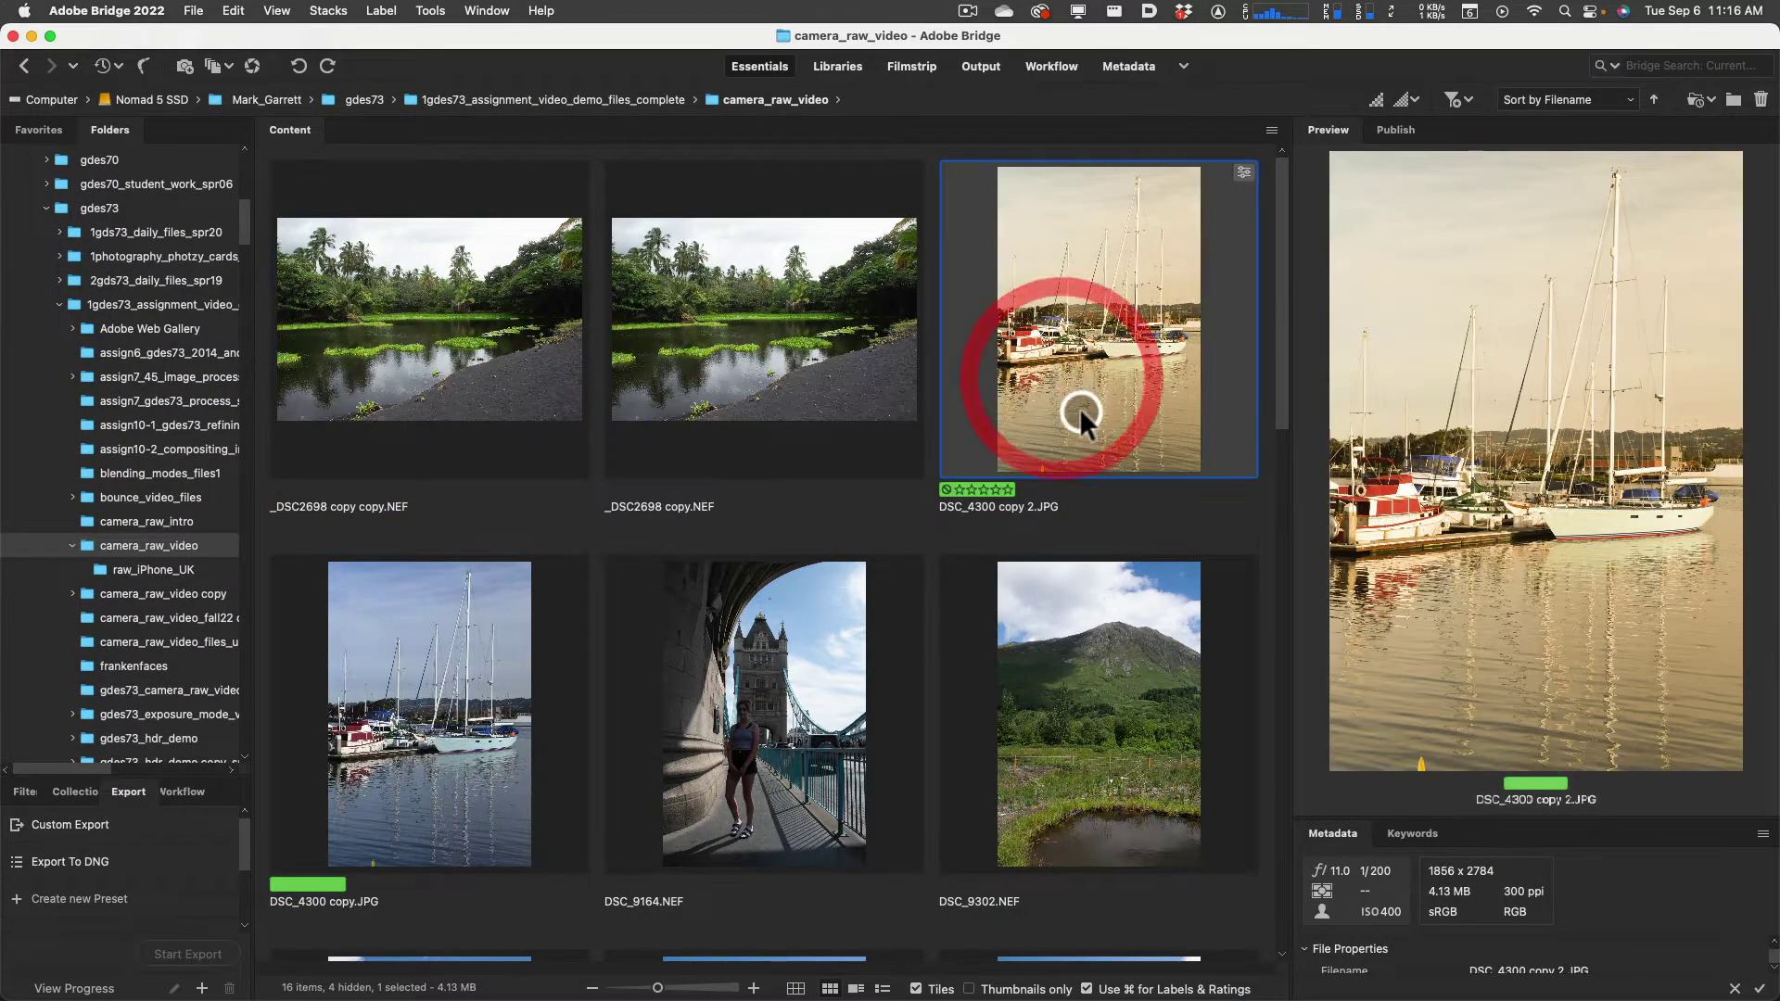
left_click(397, 689)
double_click(426, 674)
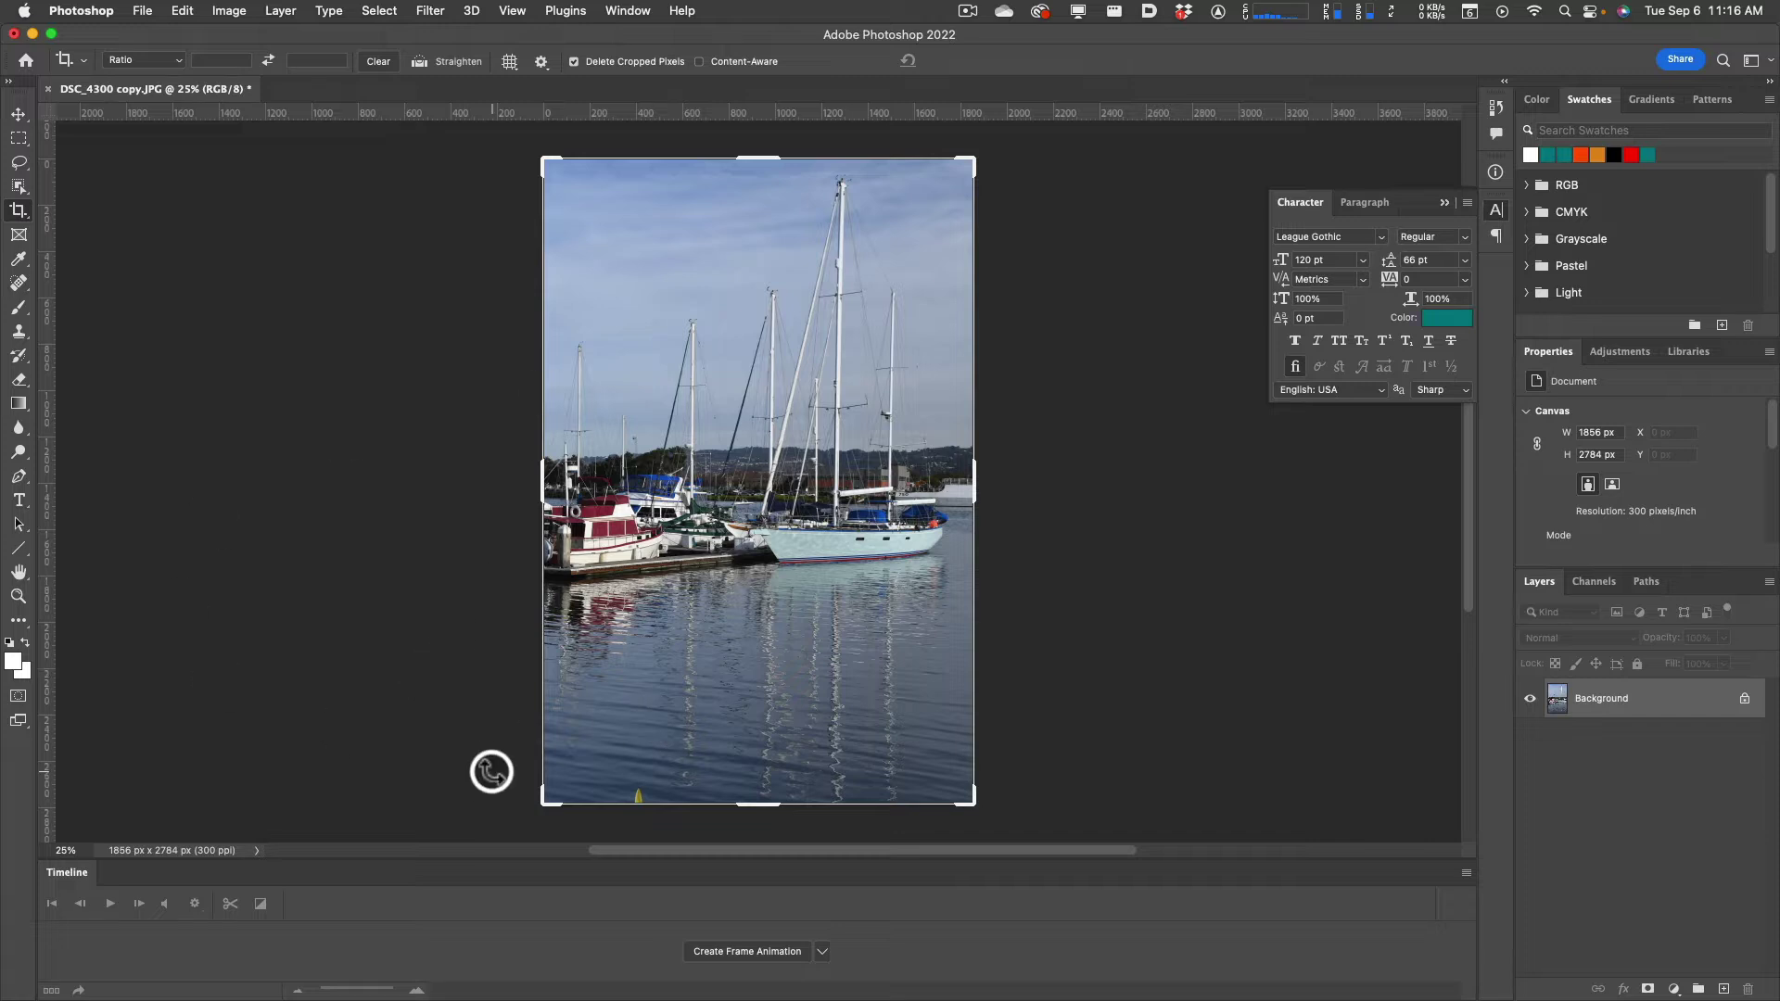
Close the Timeline panel to give the harbor photo more workspace
left_click(1264, 736)
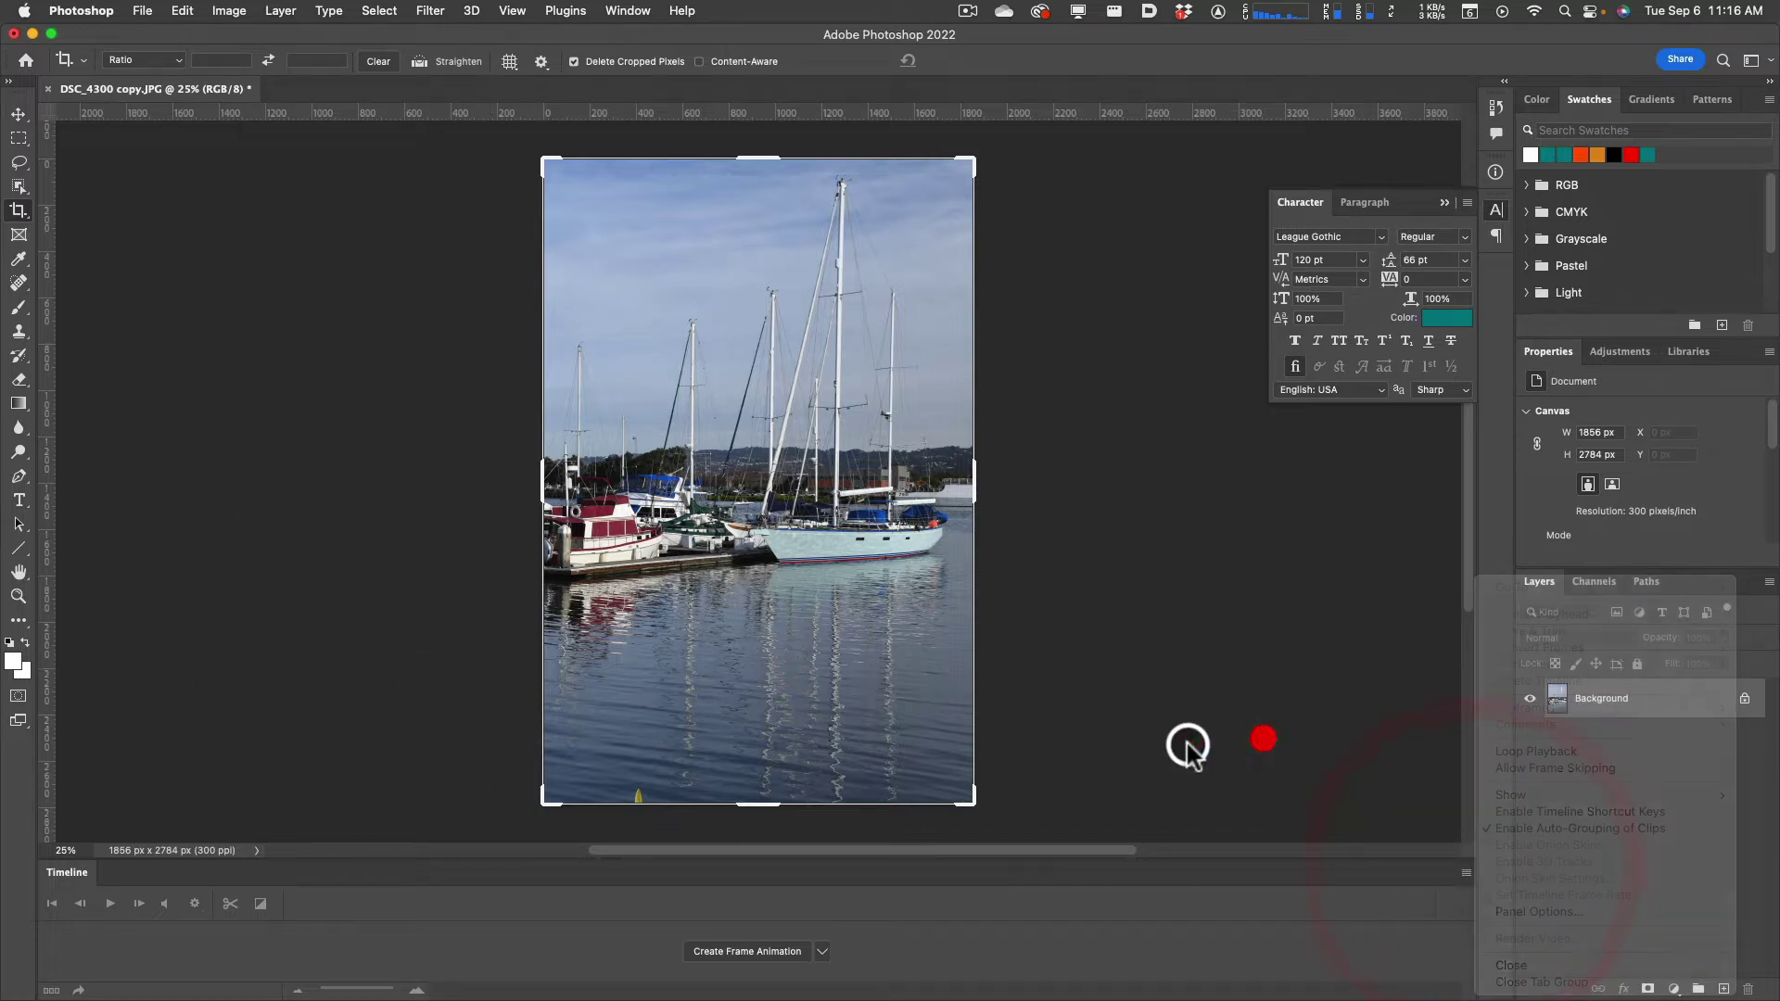
right_click(67, 873)
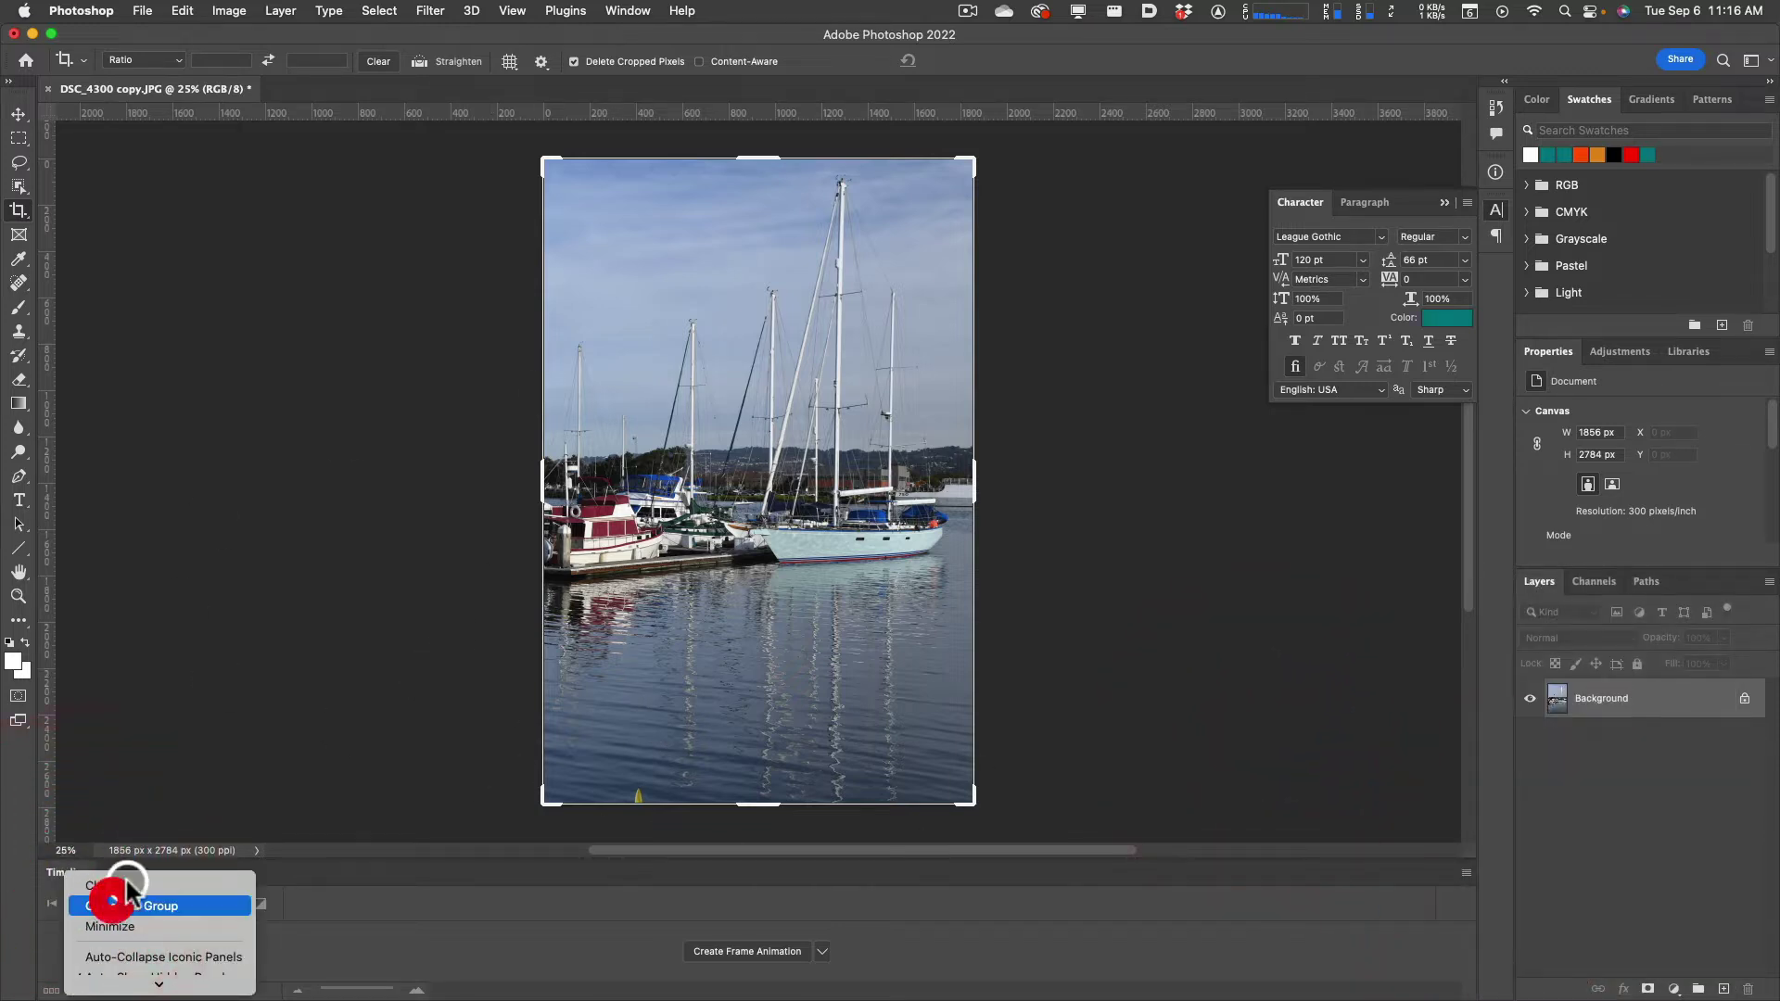
left_click(106, 890)
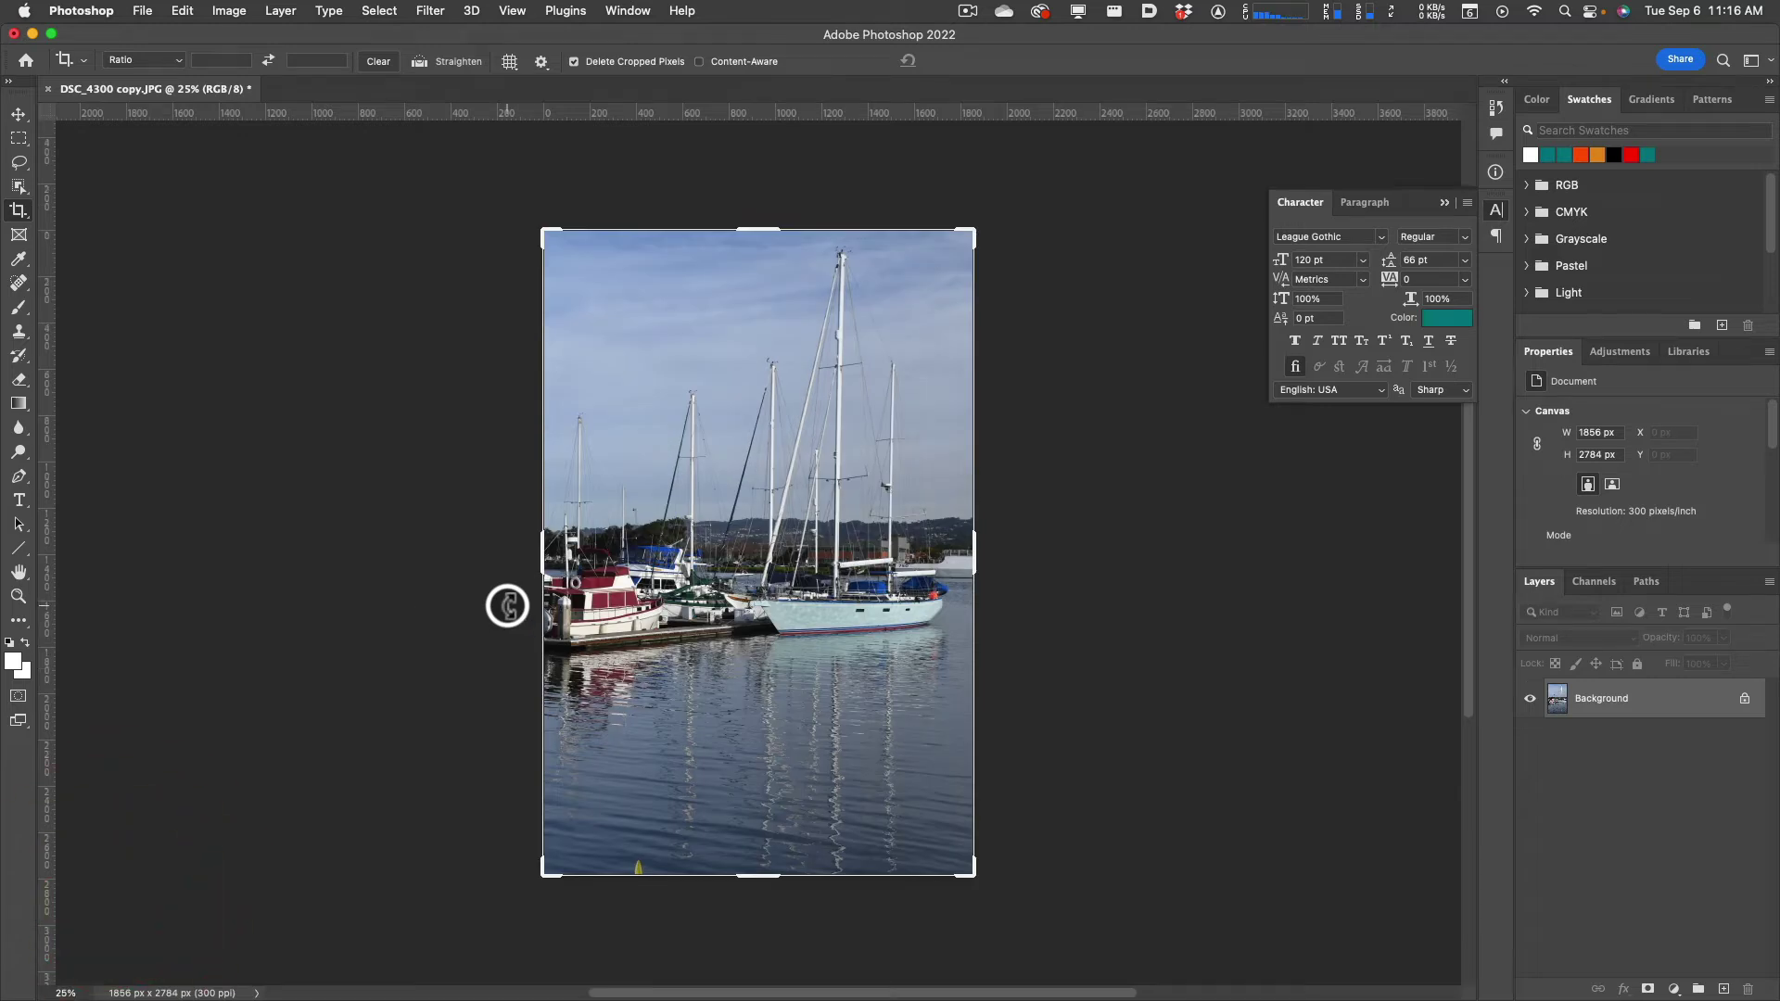
Close the harbor photo document and switch back to Bridge
left_click(45, 89)
key("ctrl+Up")
left_click(417, 219)
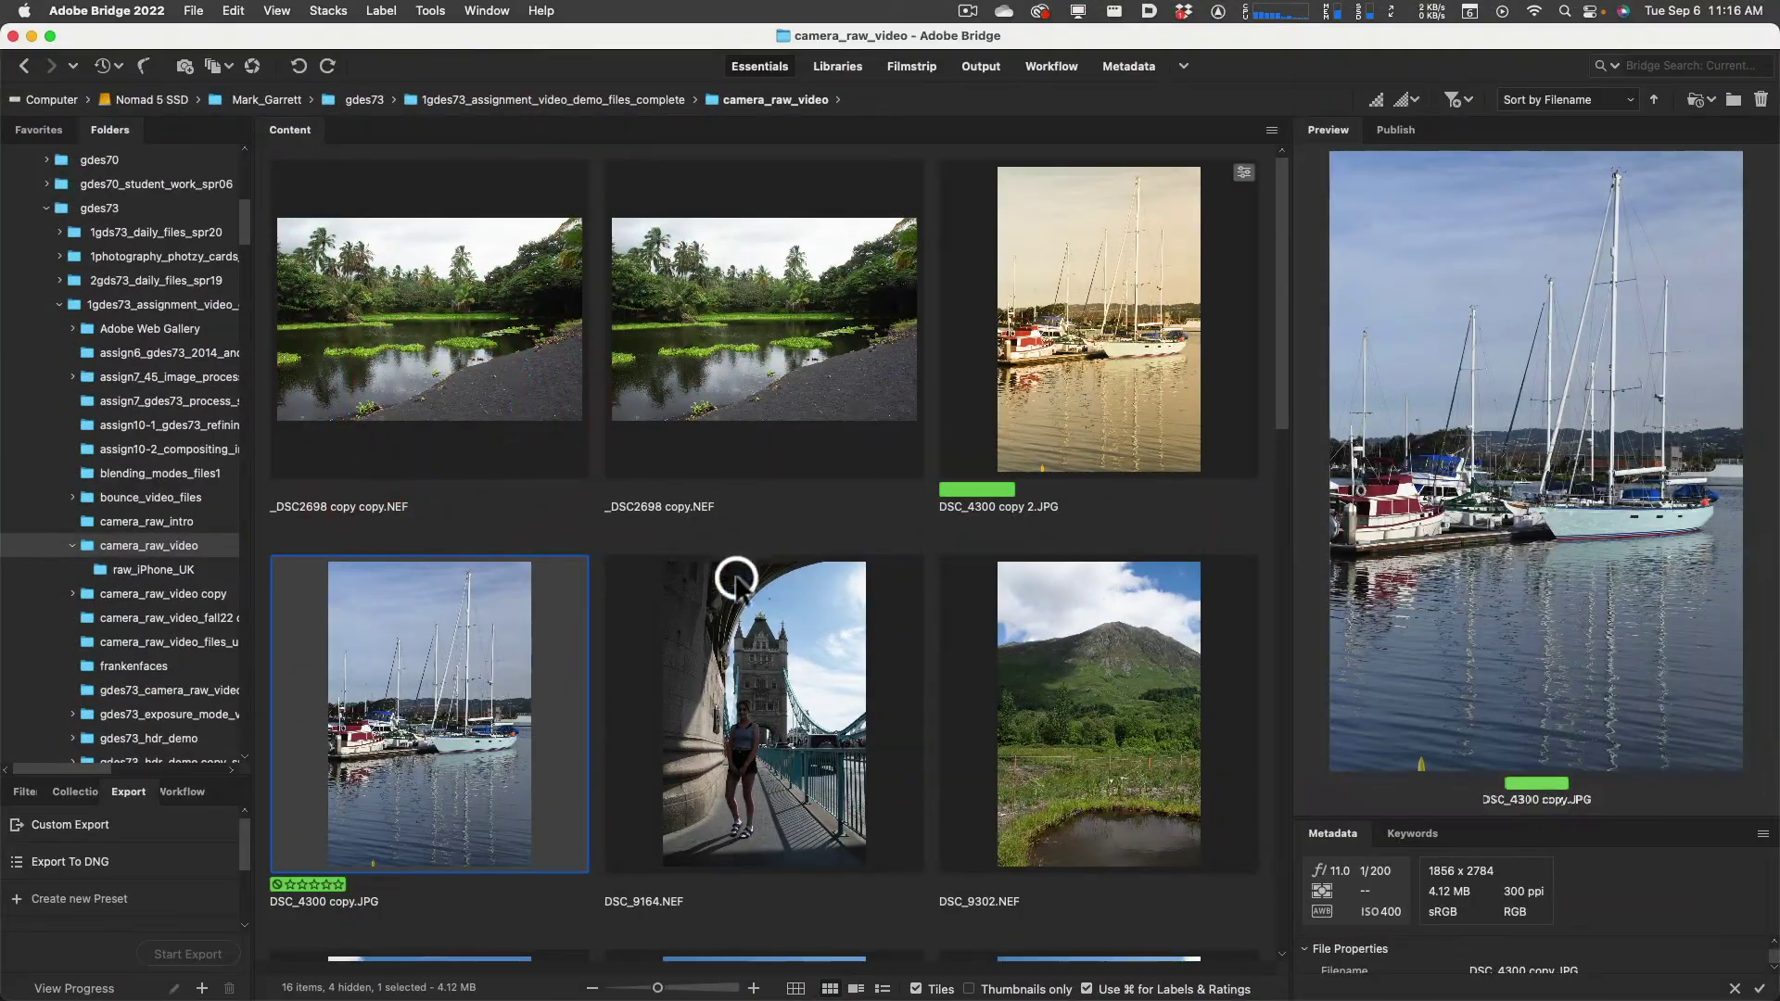
Open the harbor photo DSC_4300 copy.JPG in Camera Raw, then cancel back to Bridge
right_click(437, 599)
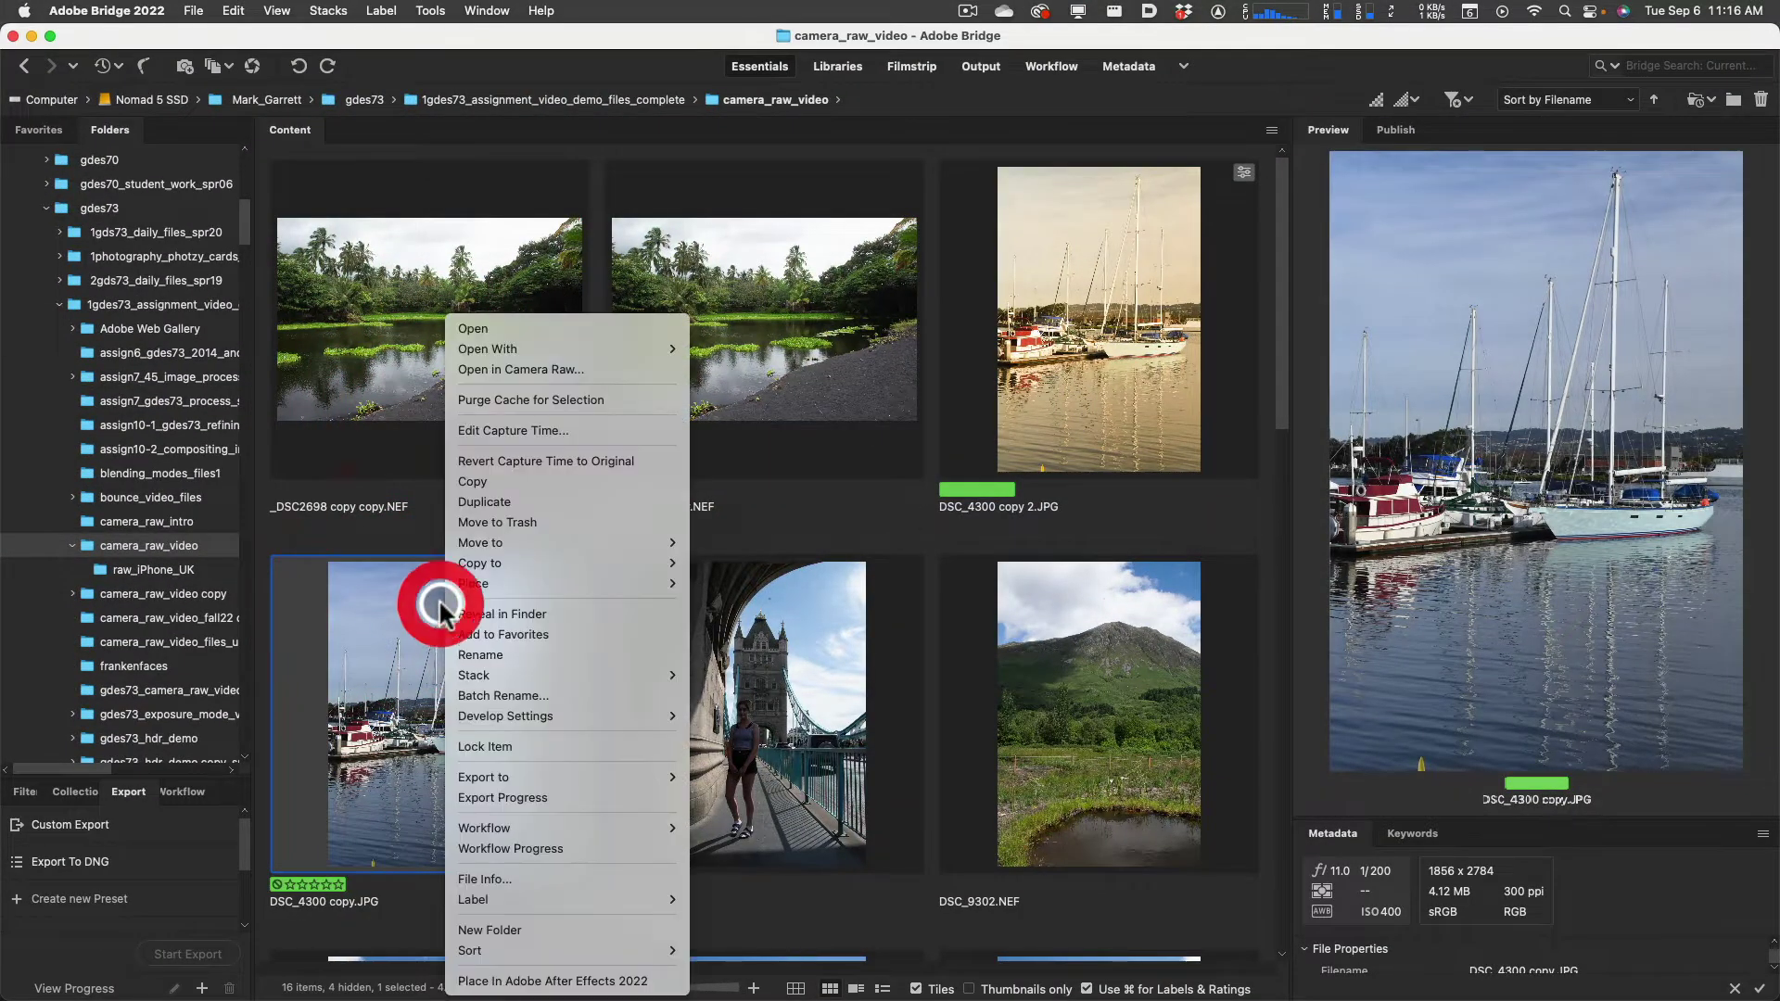
left_click(560, 369)
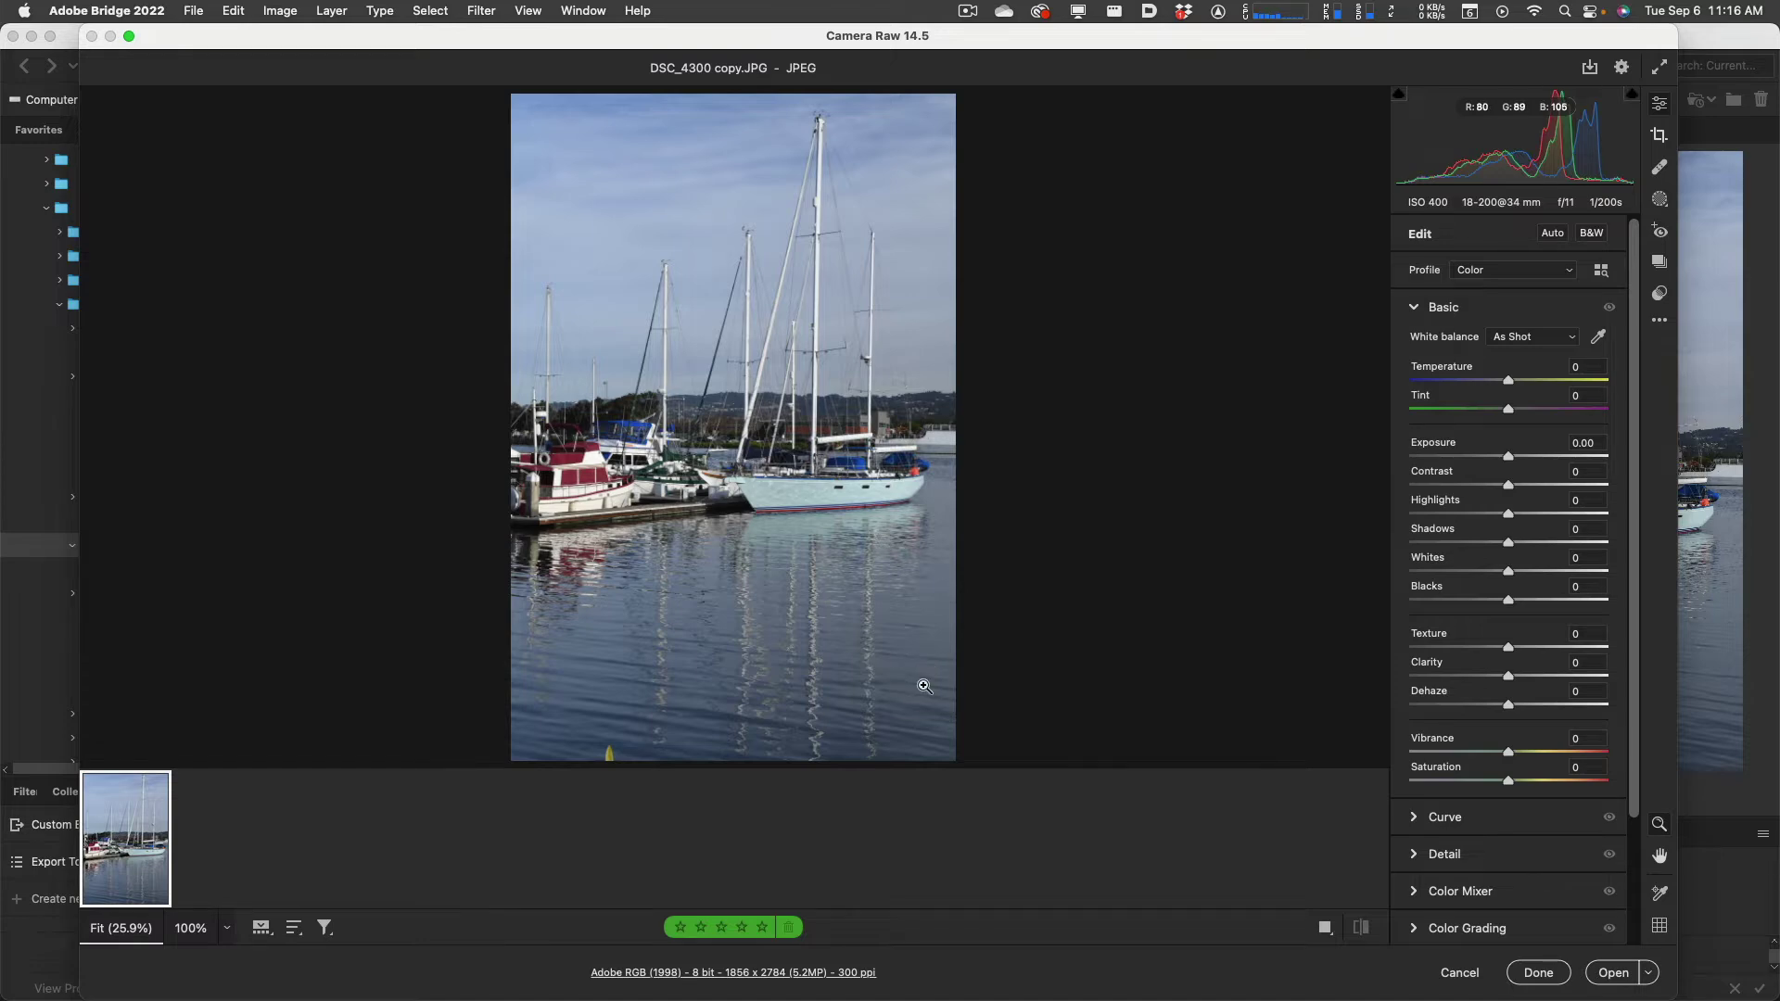
left_click(1476, 974)
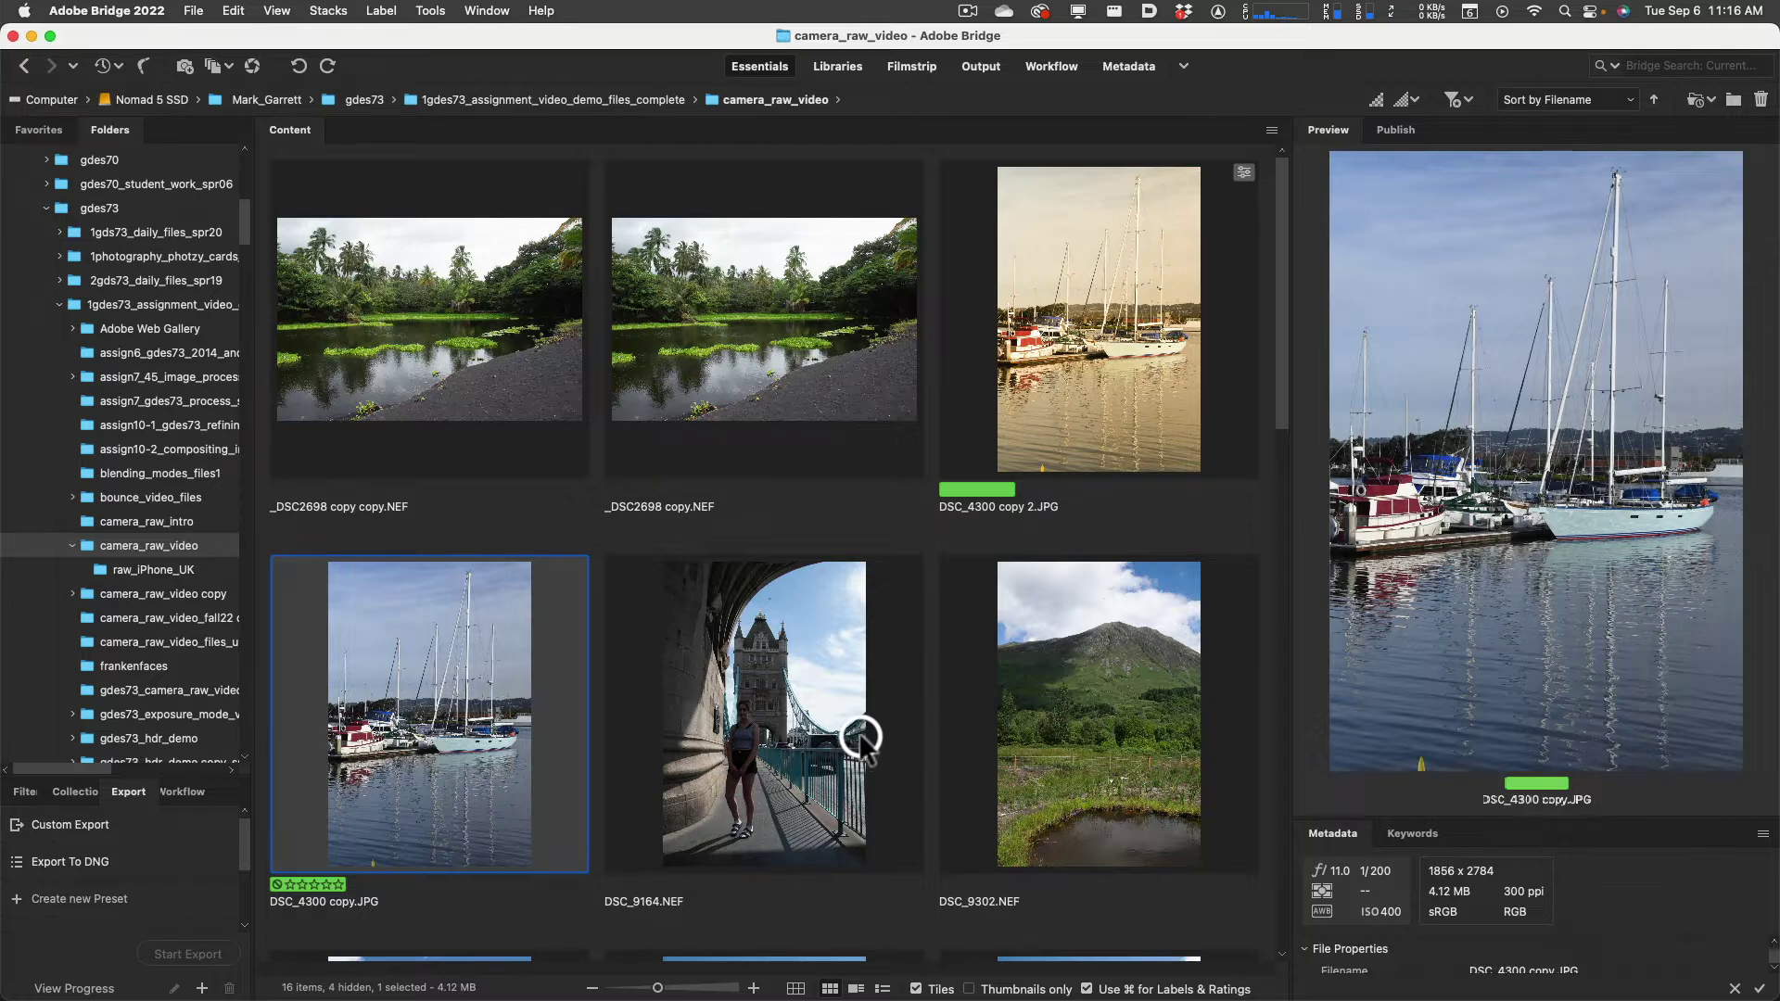
Open DSC_4300 copy.JPG in Photoshop and convert its Background layer to a Smart Object
double_click(436, 690)
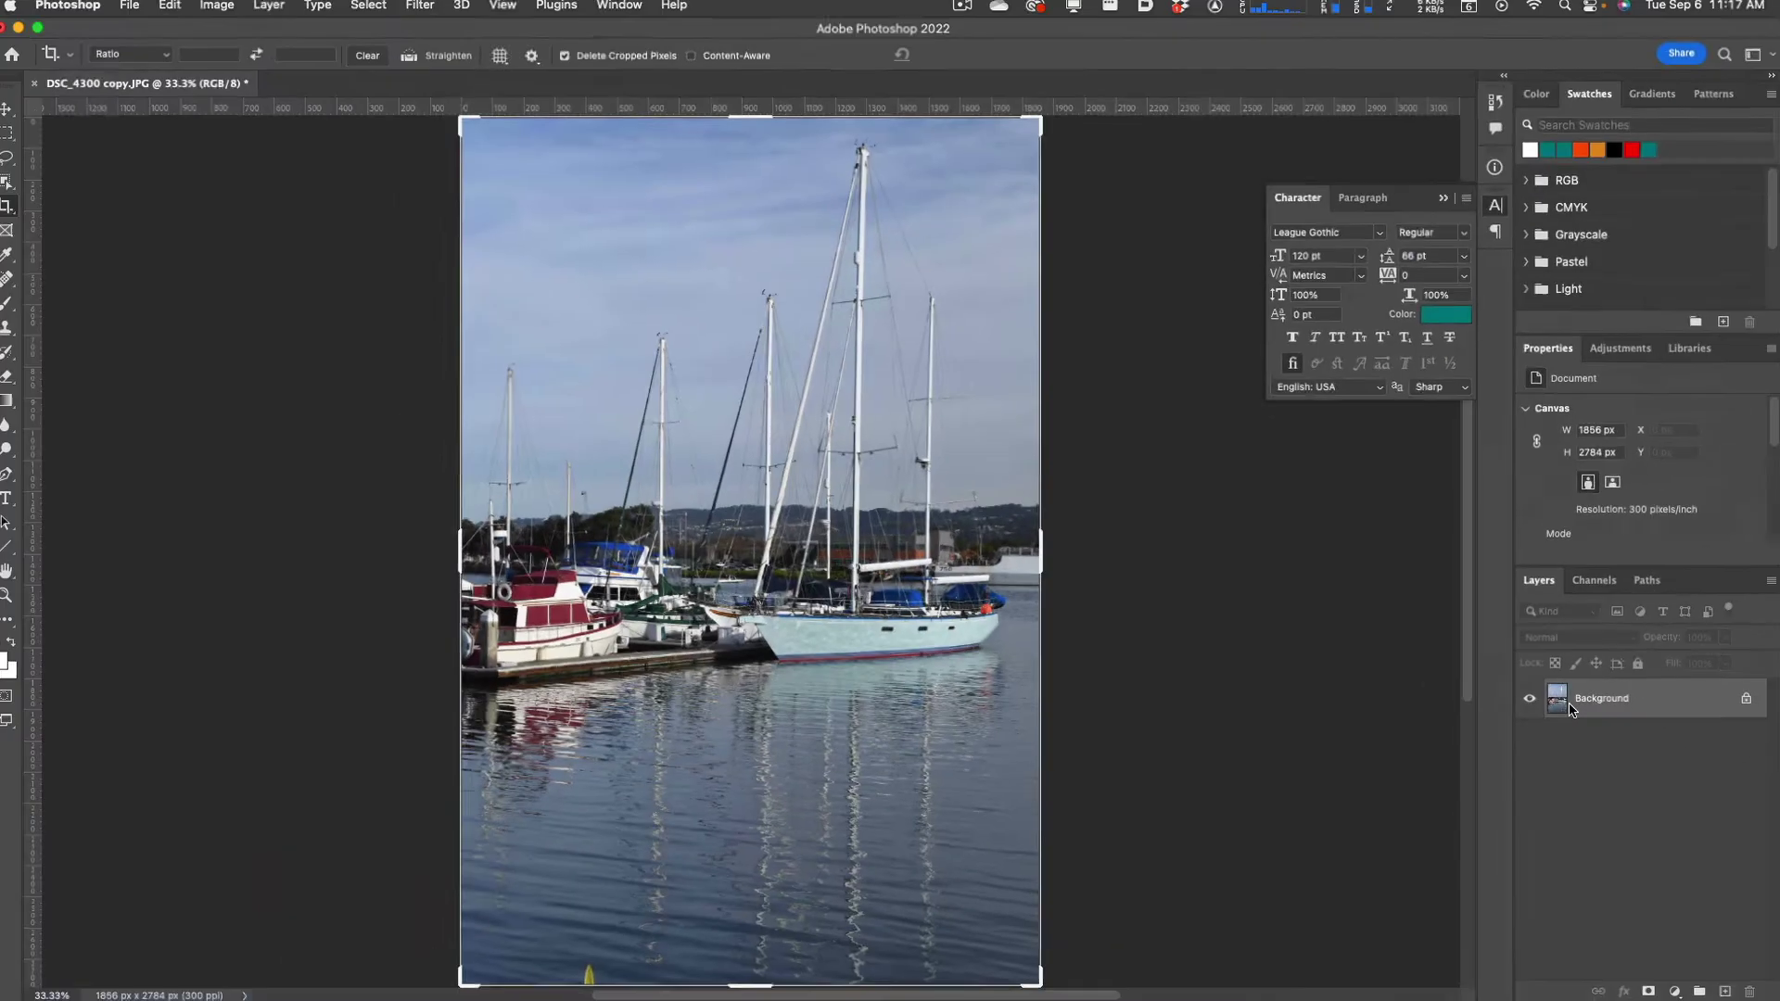
left_click(1591, 707)
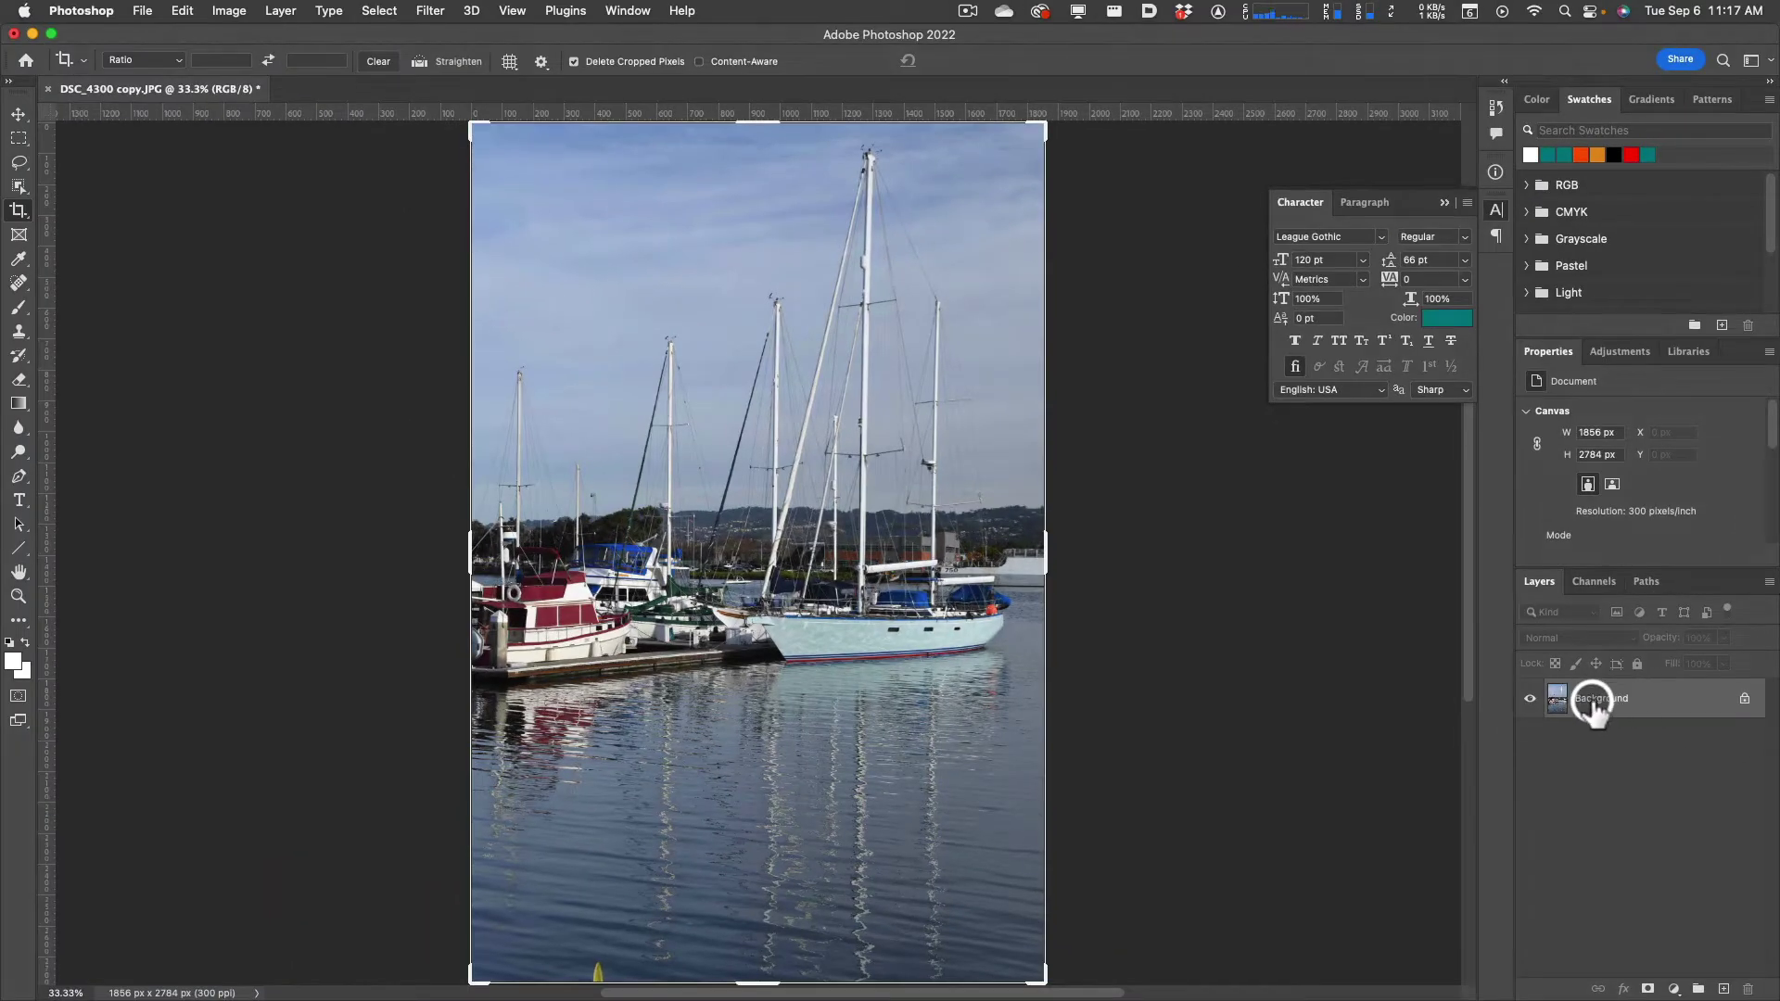
right_click(1562, 703)
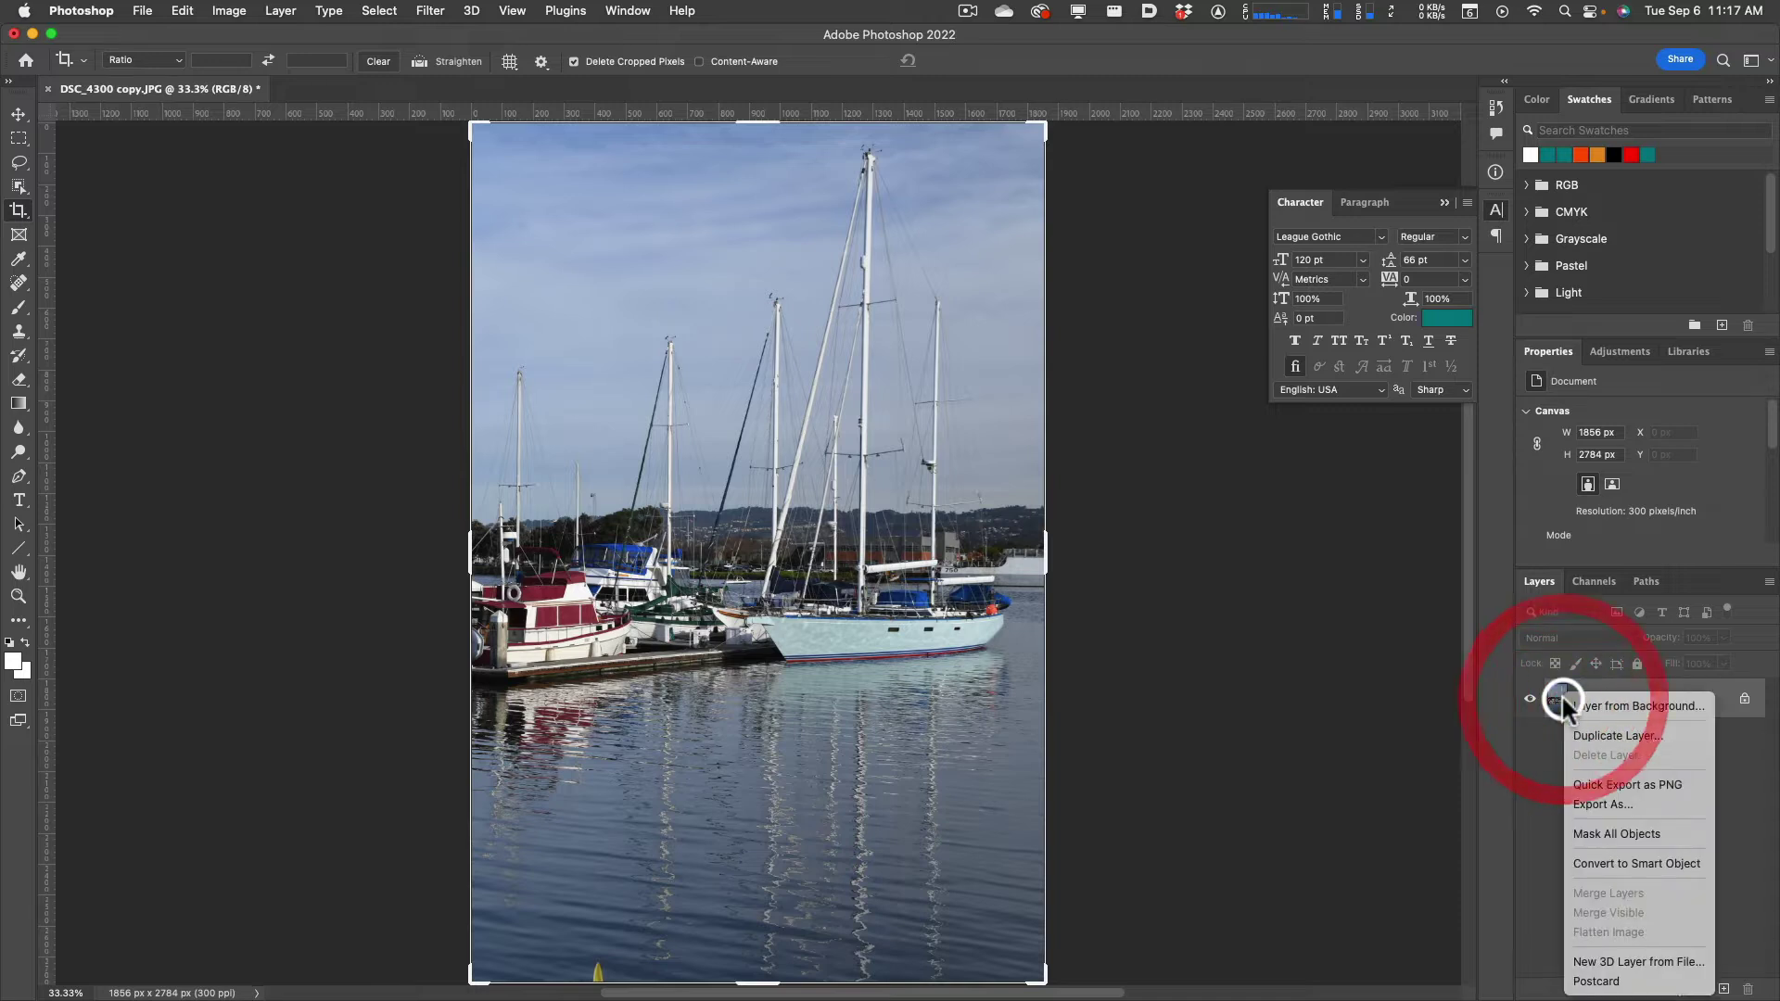
left_click(1633, 862)
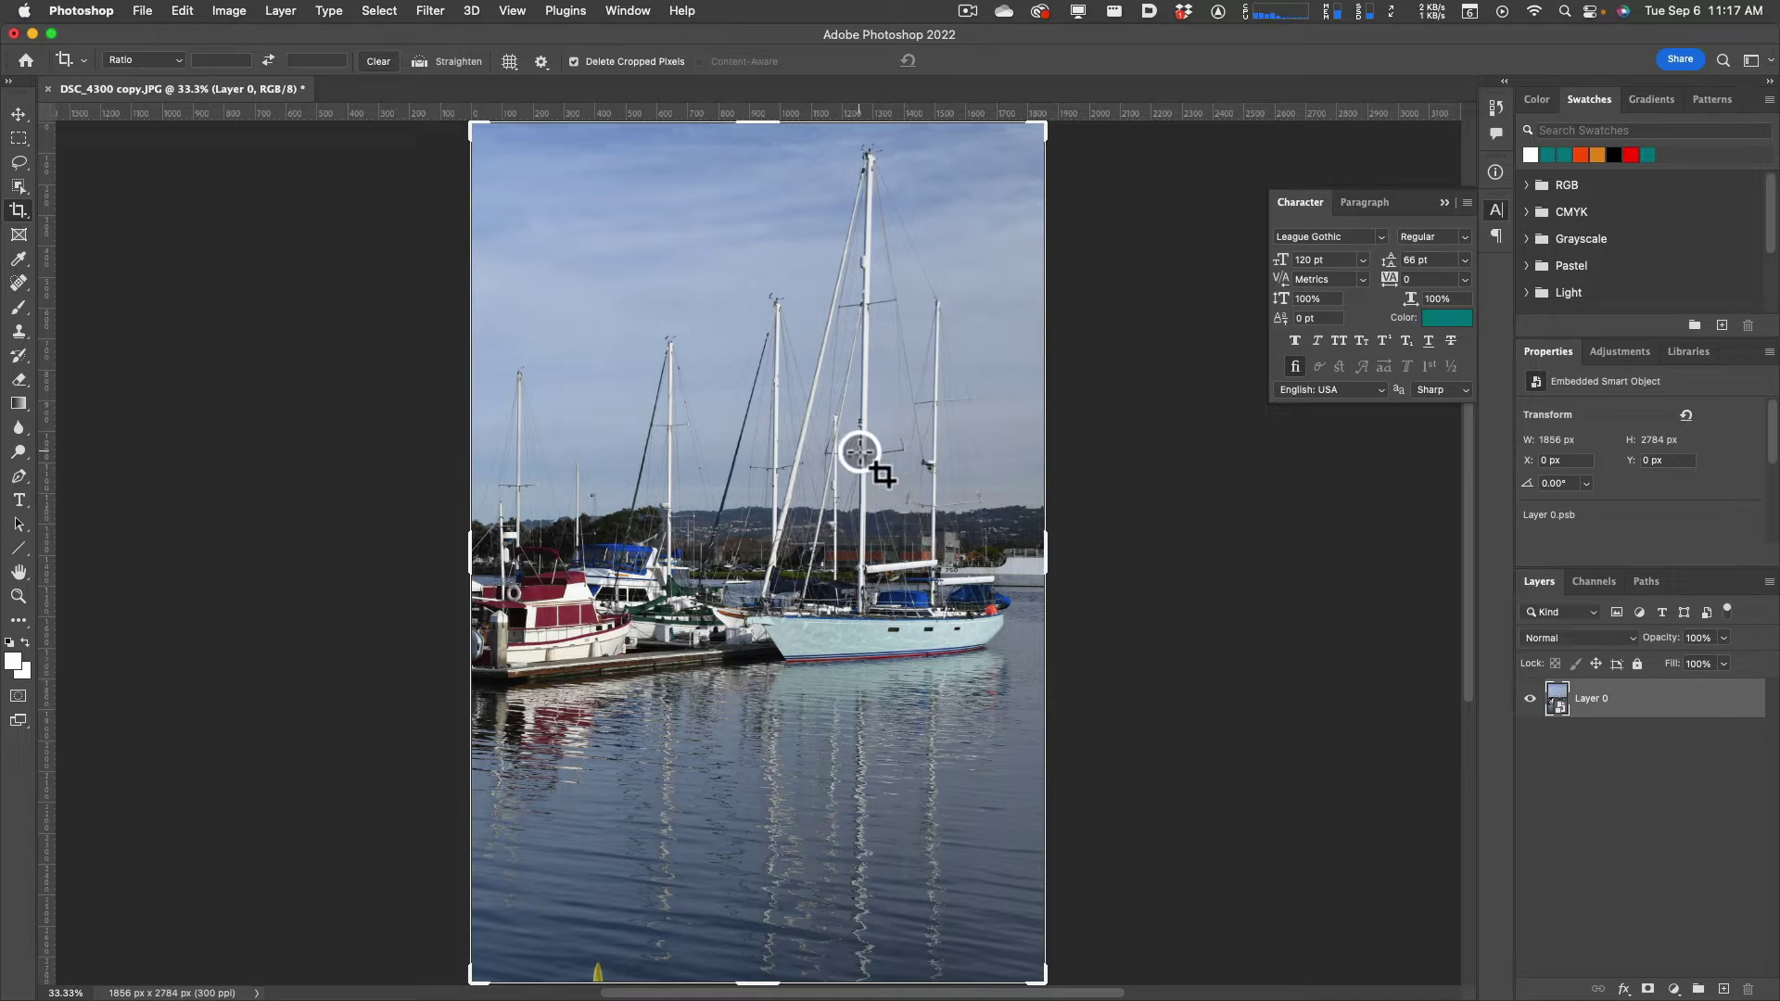
Apply the Camera Raw Filter to the harbor layer with Exposure +0.90, Contrast -41, Highlights -26 and Shadows +21
left_click(430, 11)
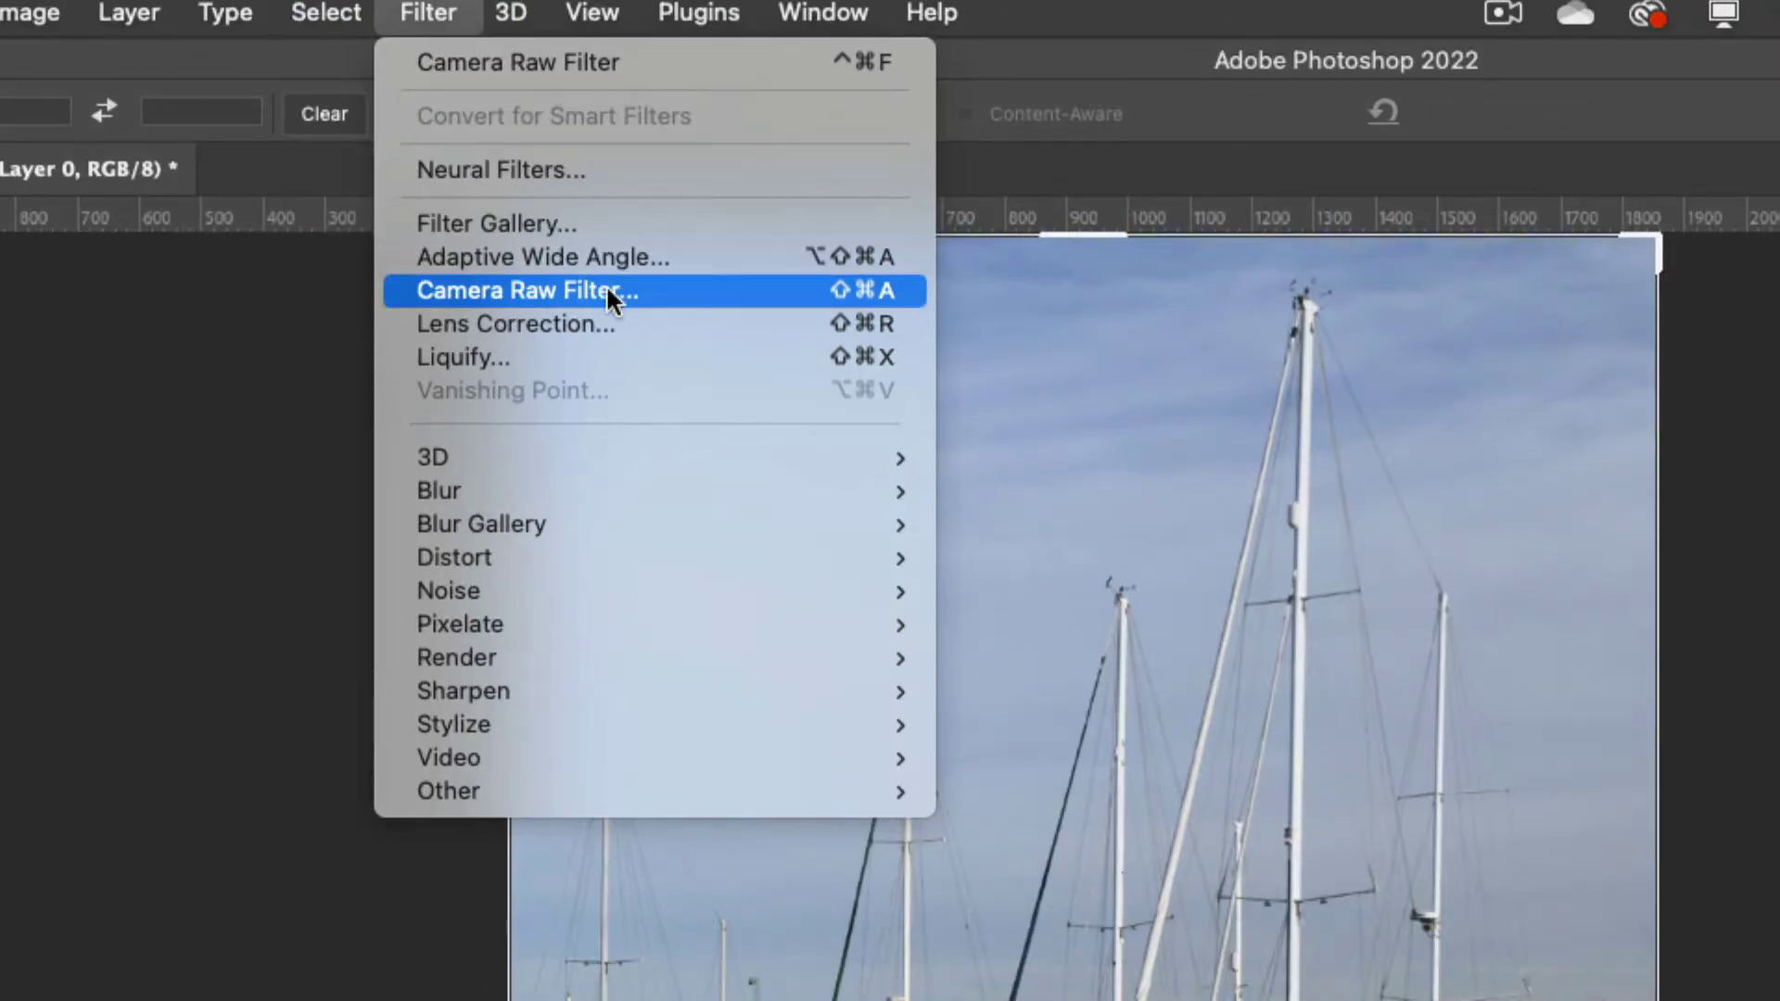
left_click(607, 295)
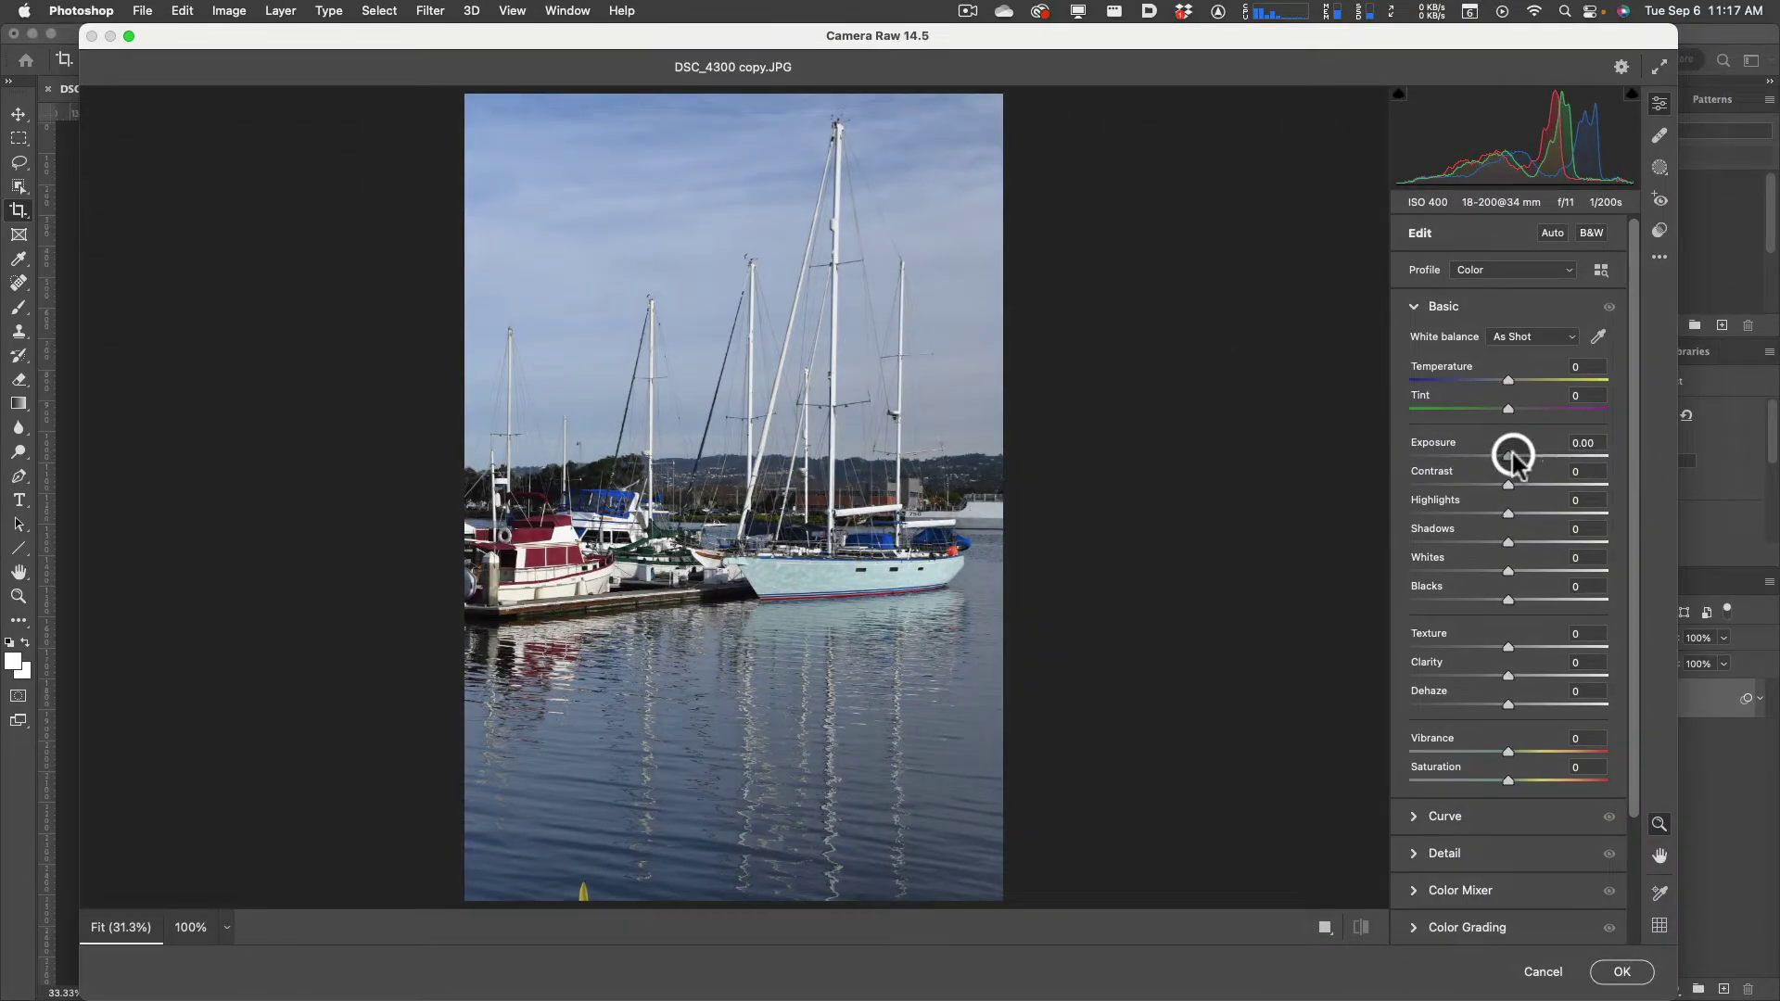
left_click_drag(1514, 458, 1521, 541)
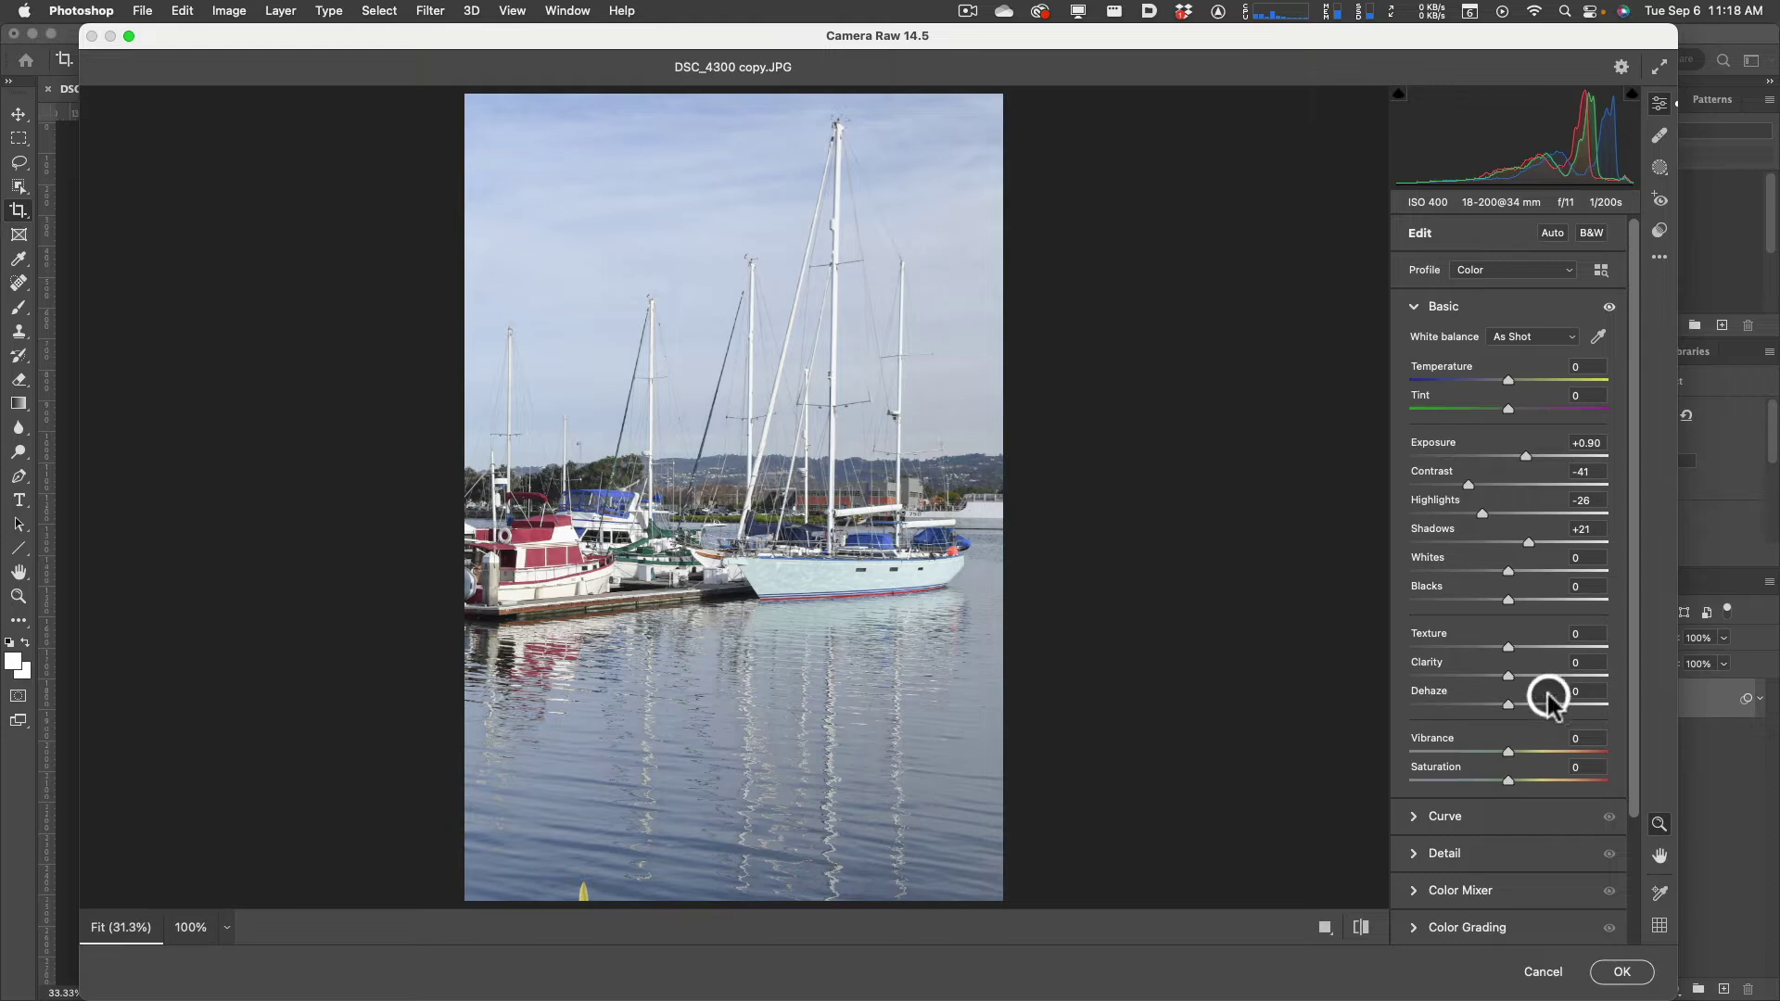
left_click(1618, 974)
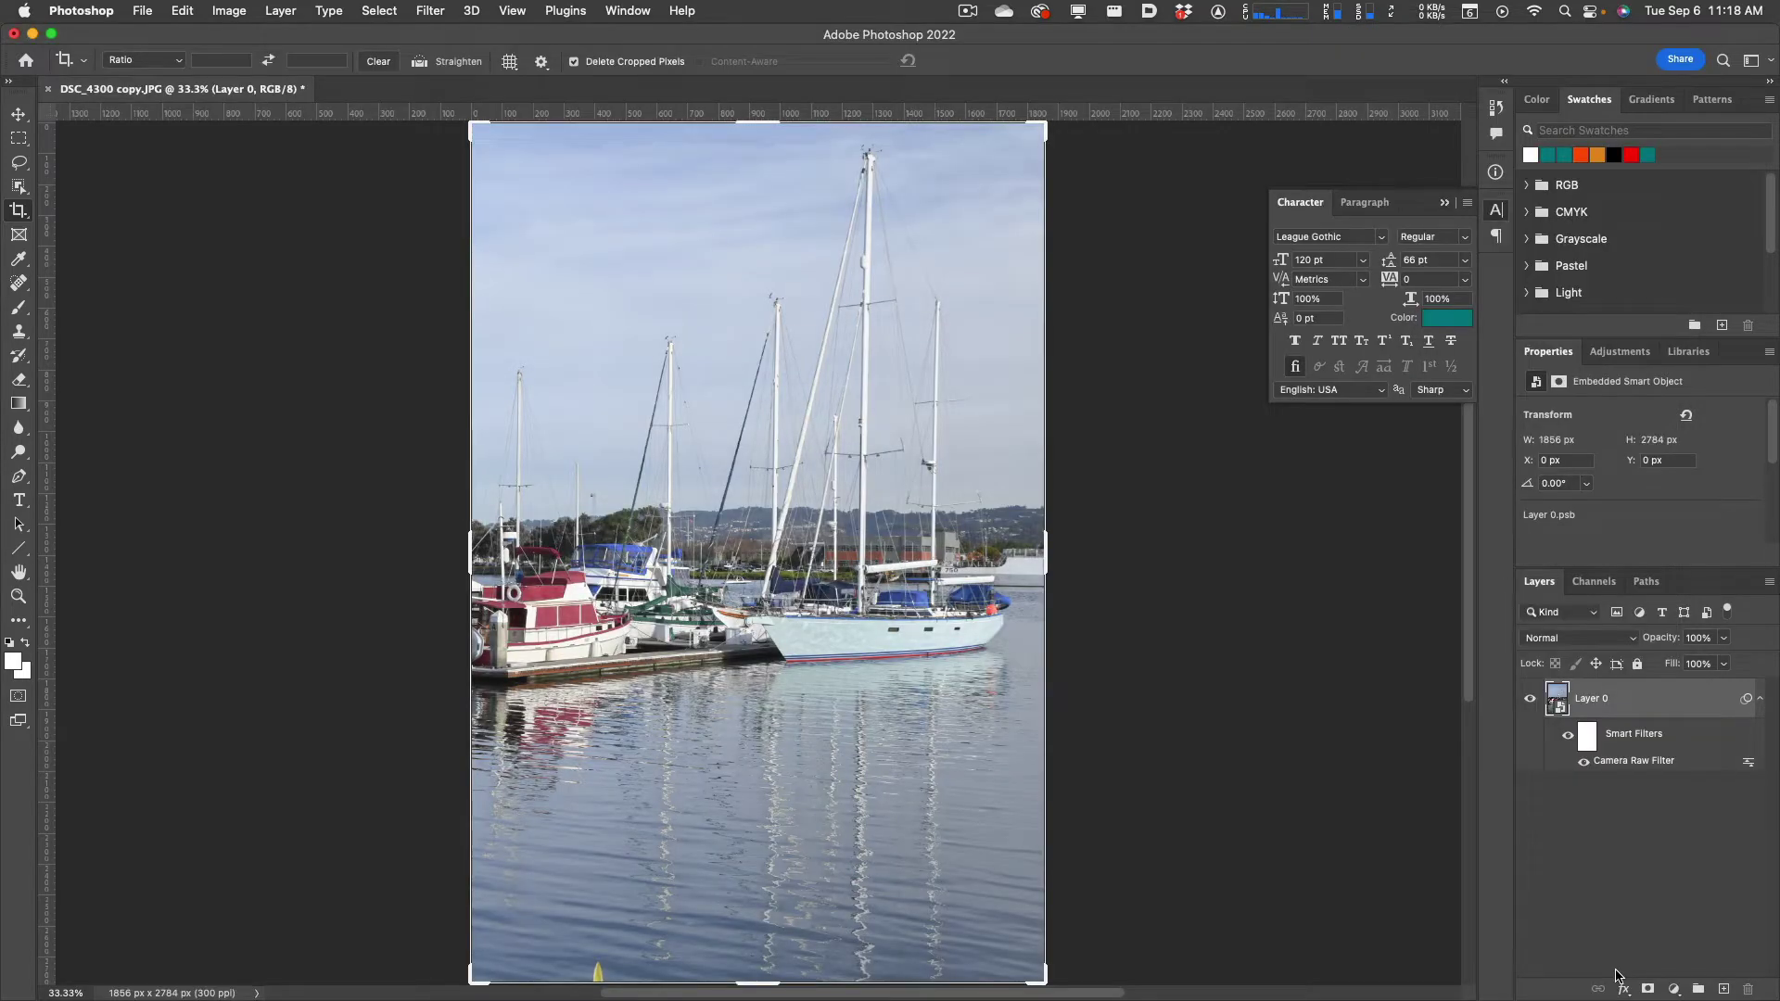
Toggle the harbor layer's Smart Filters off and on repeatedly to compare before and after, leaving them visible
left_click(1638, 755)
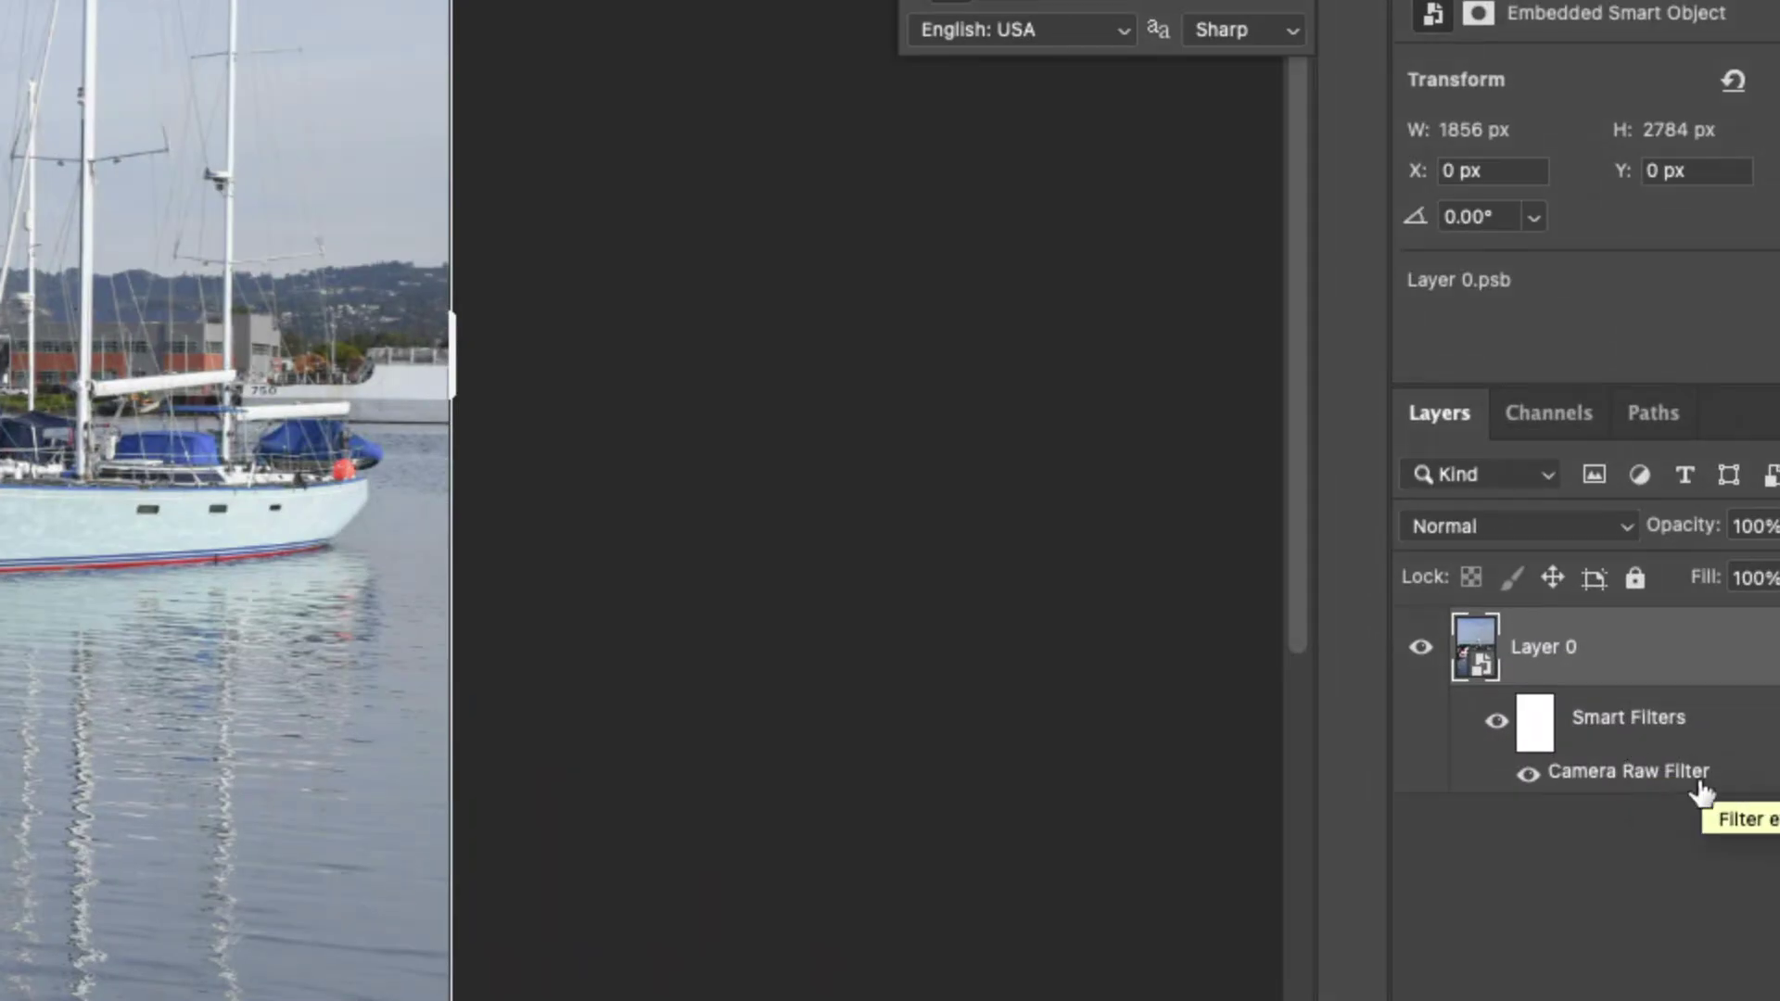
double_click(1700, 786)
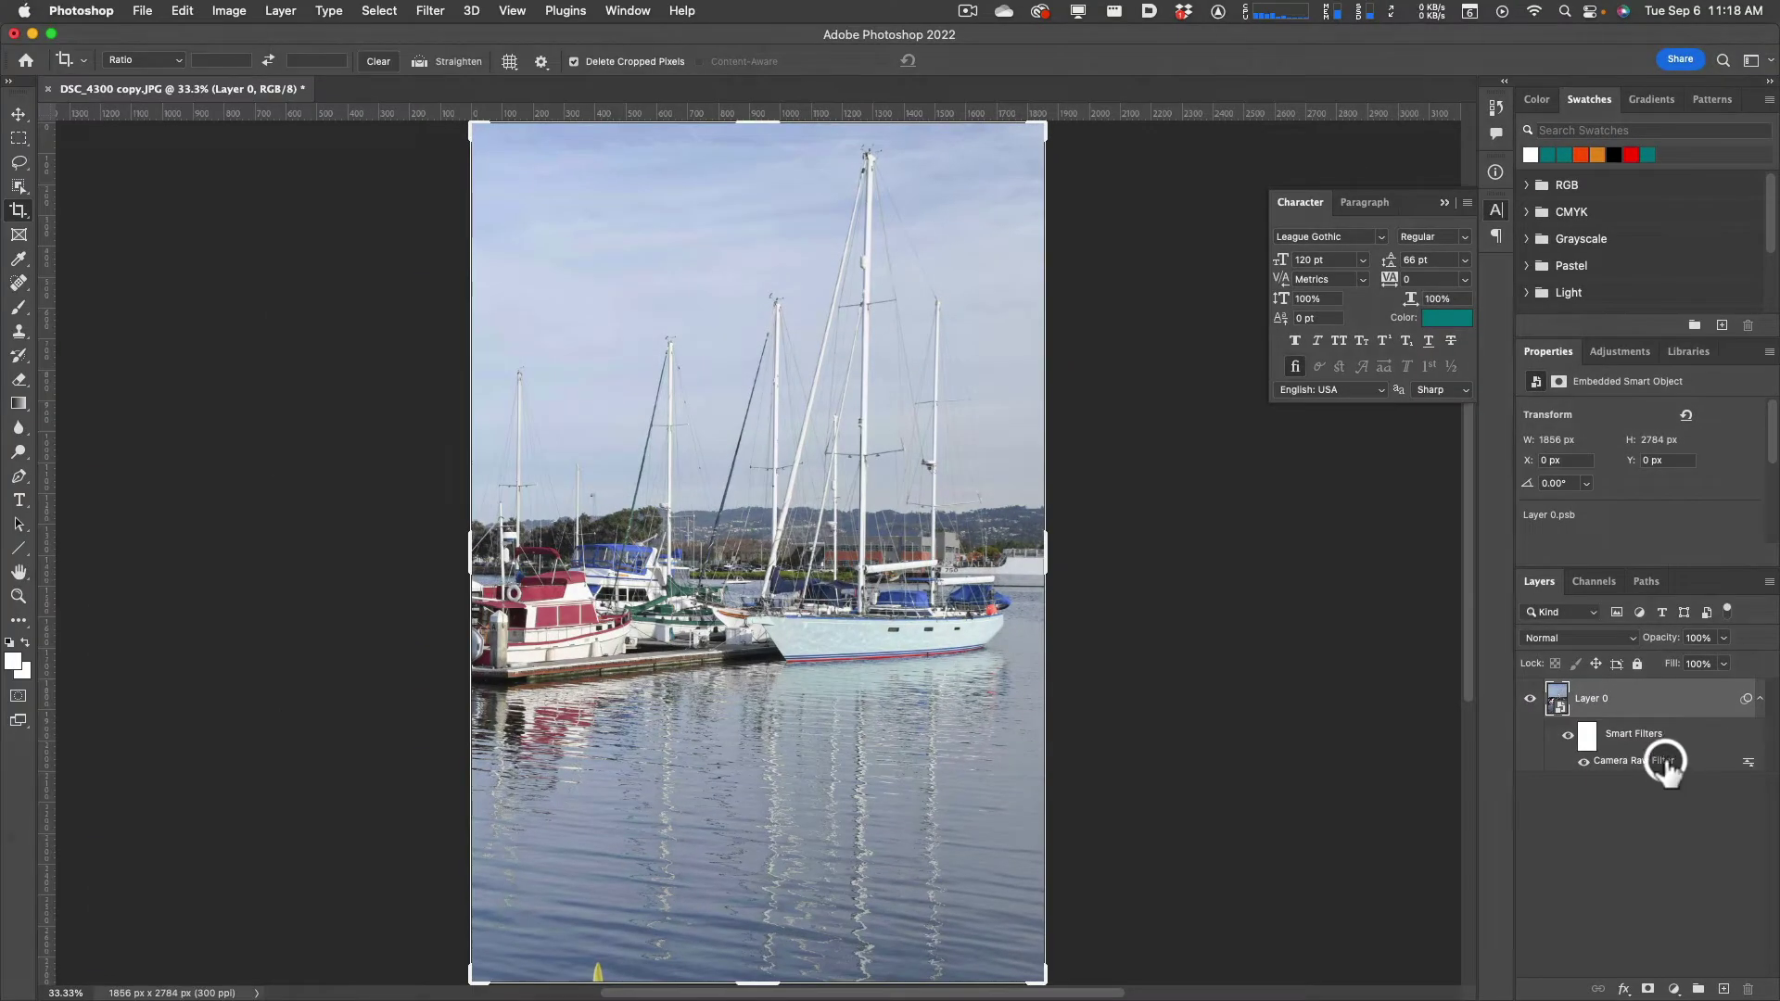
left_click(1568, 736)
left_click(1568, 735)
left_click(1570, 737)
left_click(1568, 737)
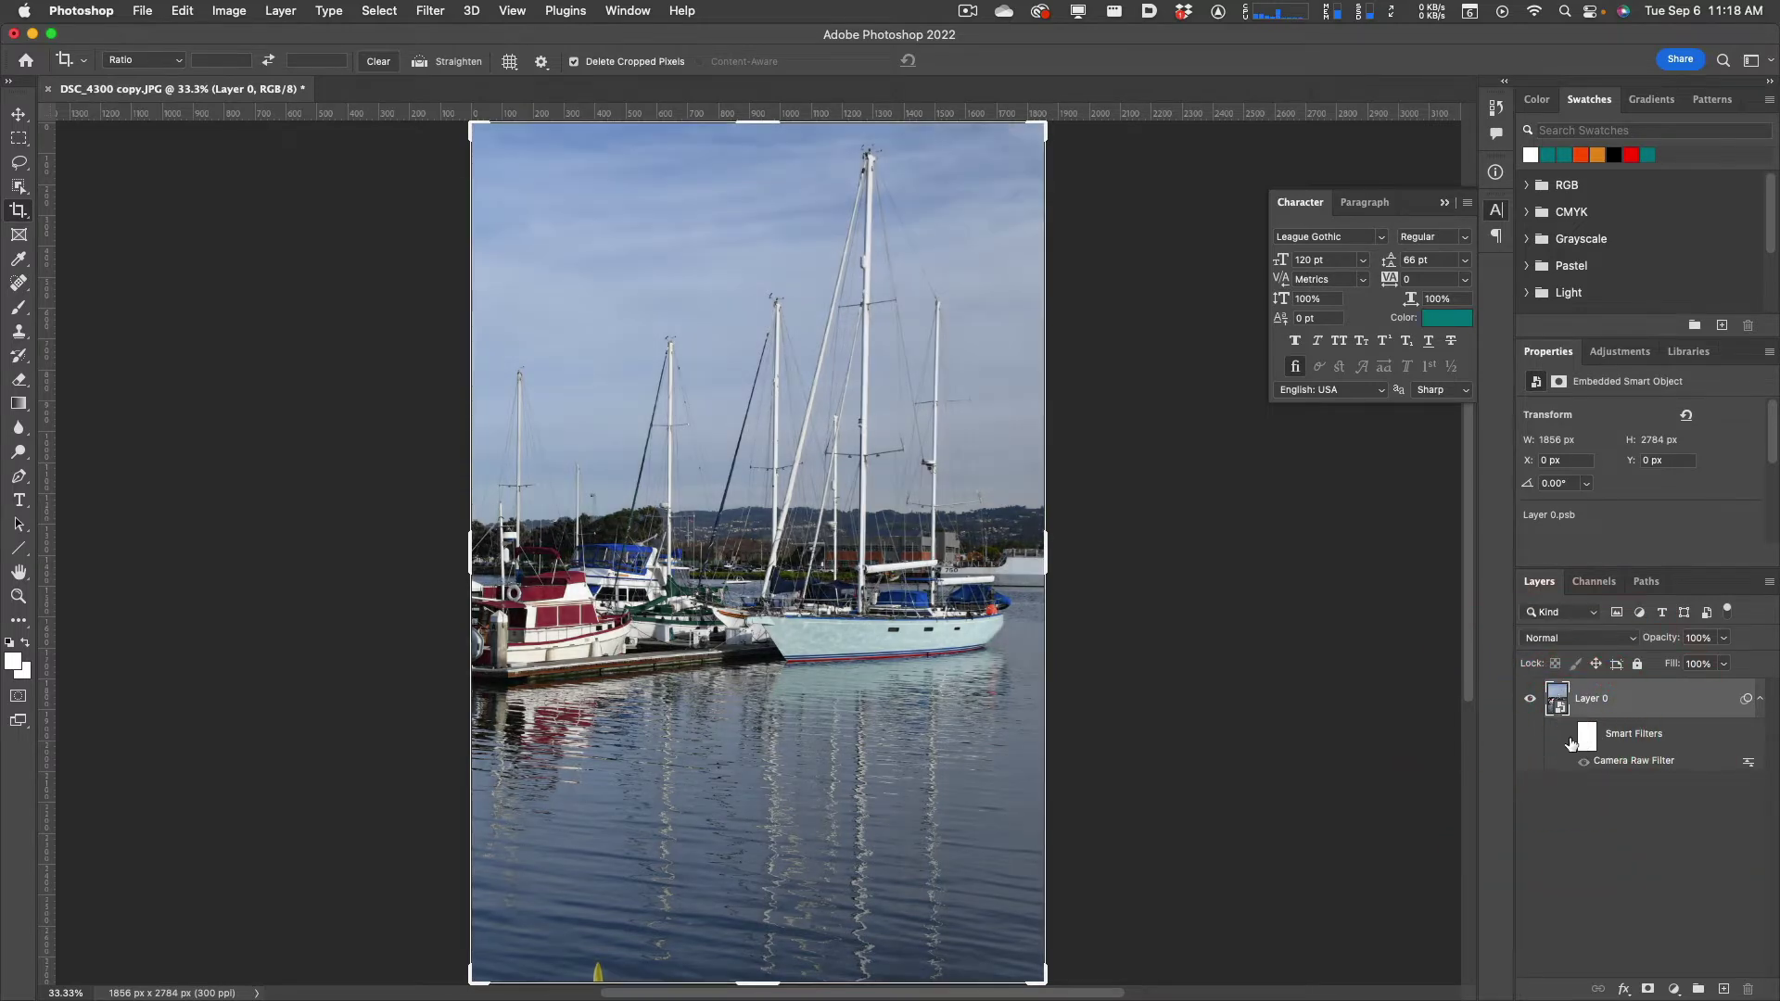
left_click(1568, 737)
left_click(1568, 737)
left_click(1568, 739)
left_click(1568, 739)
left_click(1568, 739)
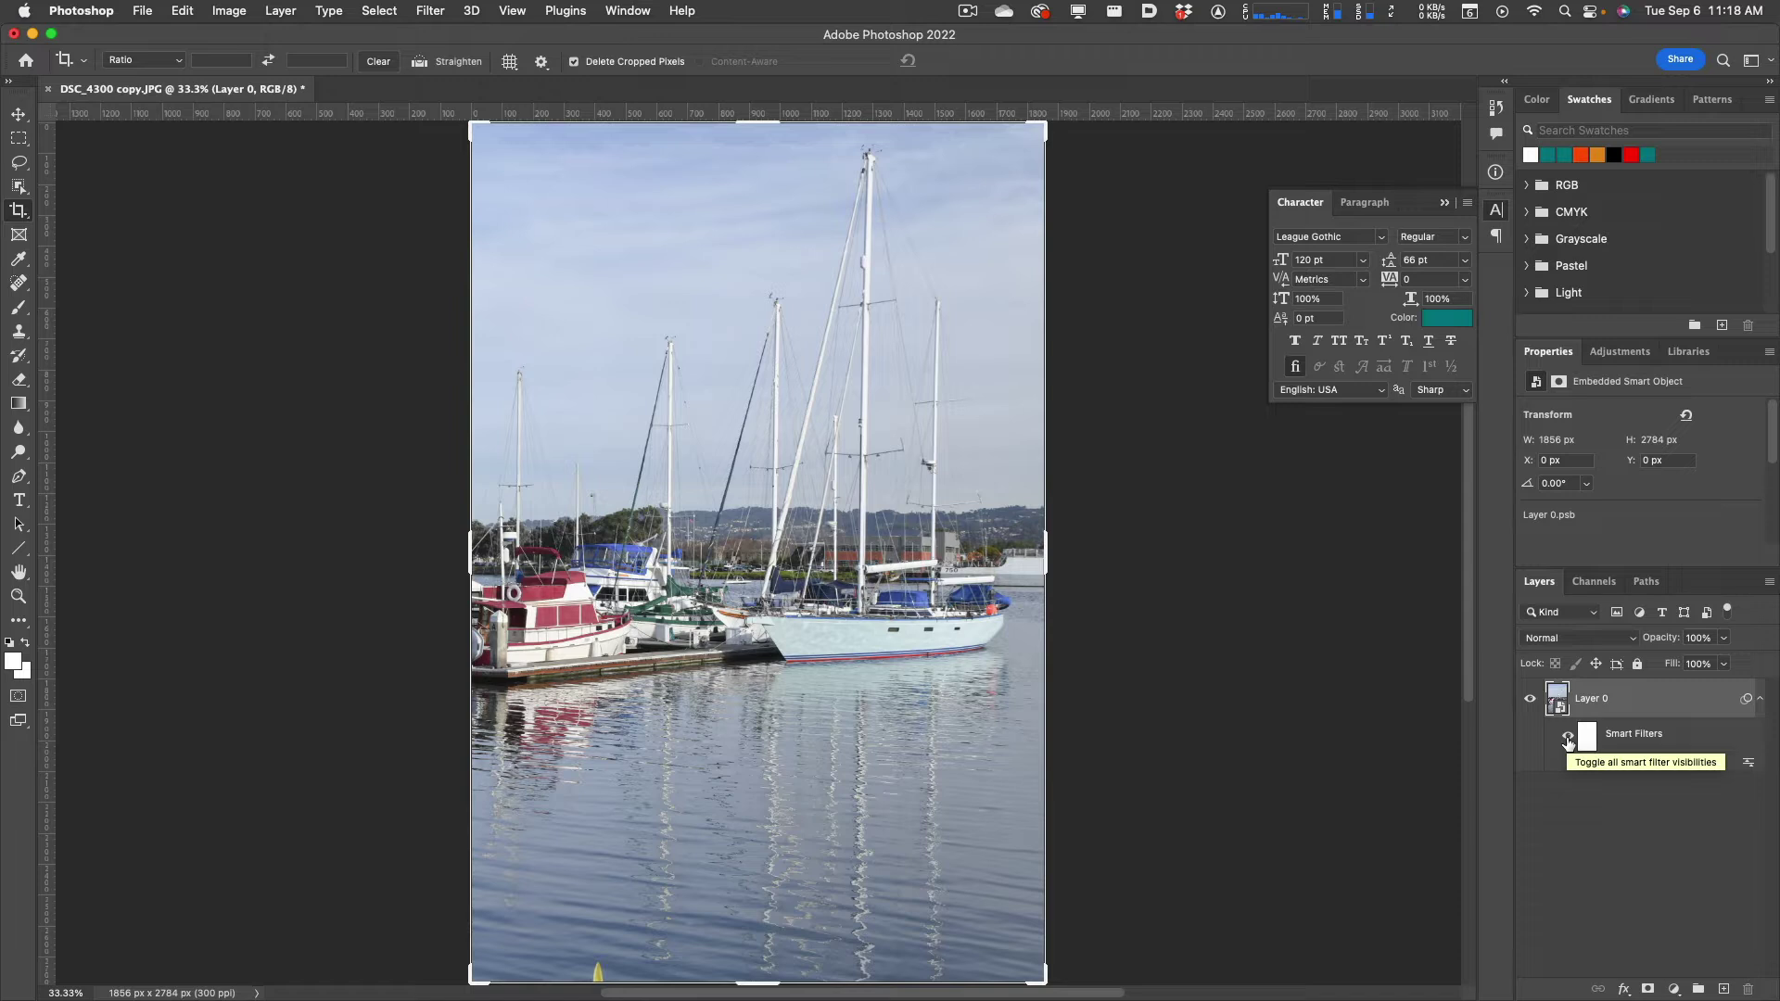
left_click(1568, 741)
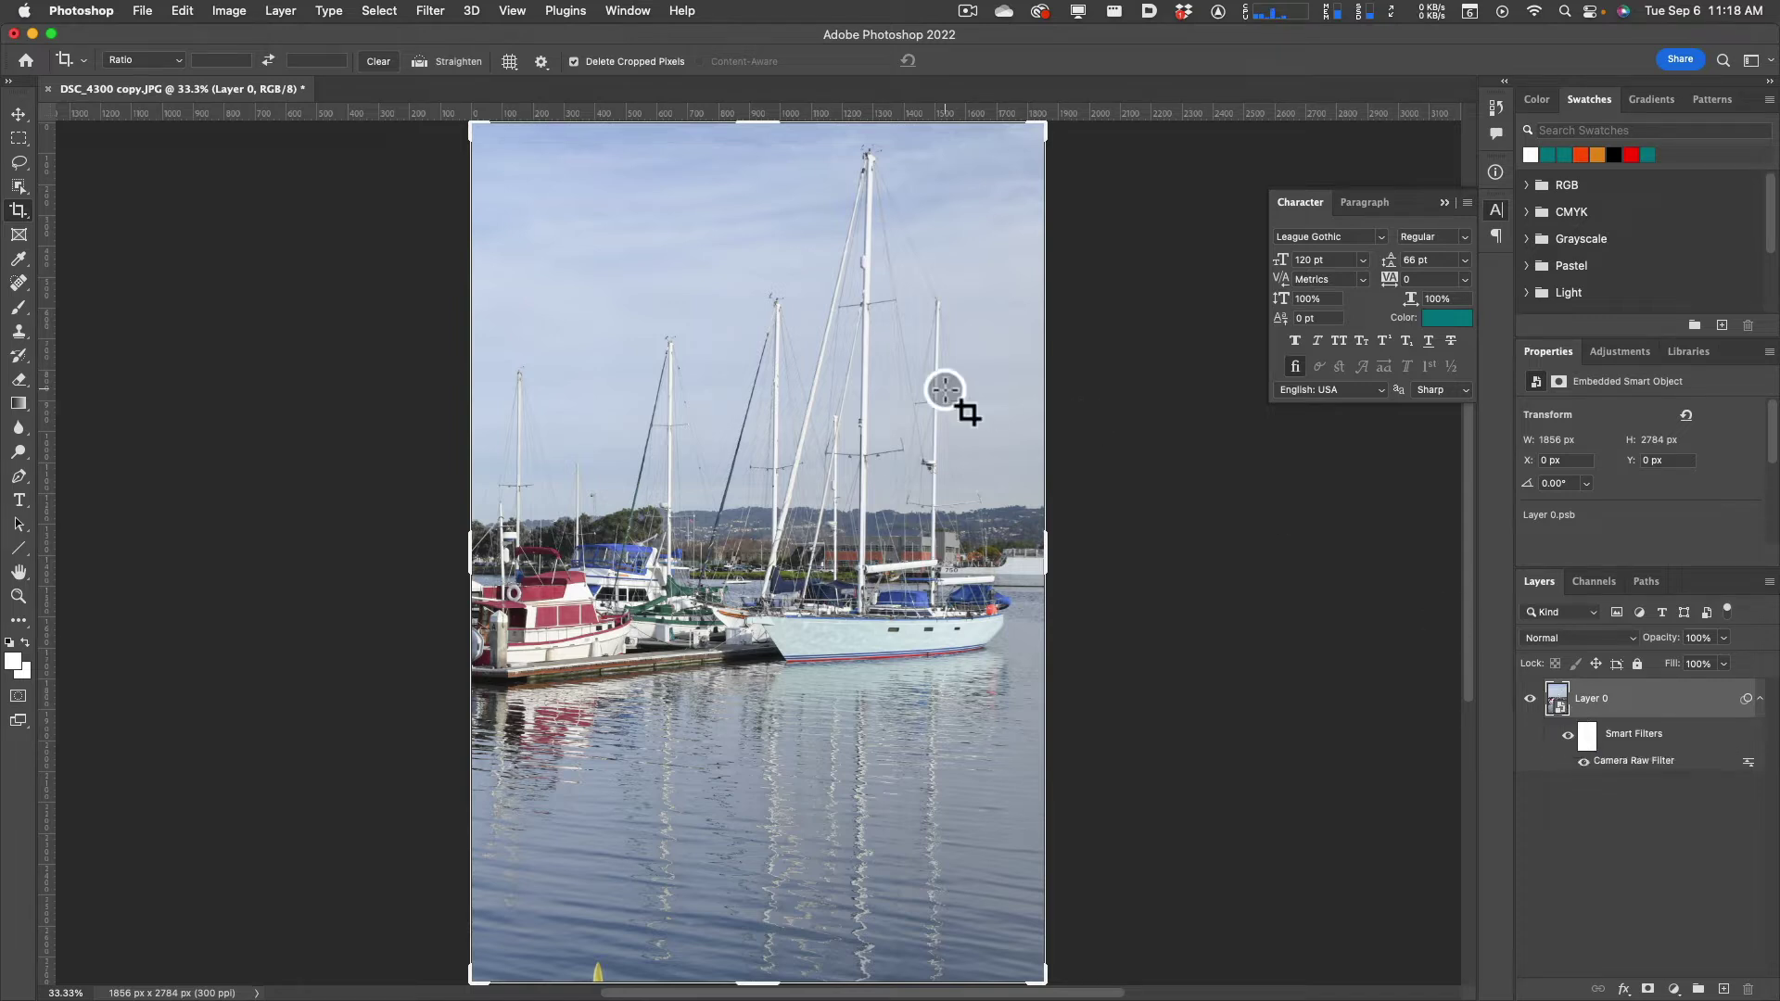
Switch to Bridge and open the raw pond photo _DSC2698 copy.NEF in Camera Raw
left_click(432, 10)
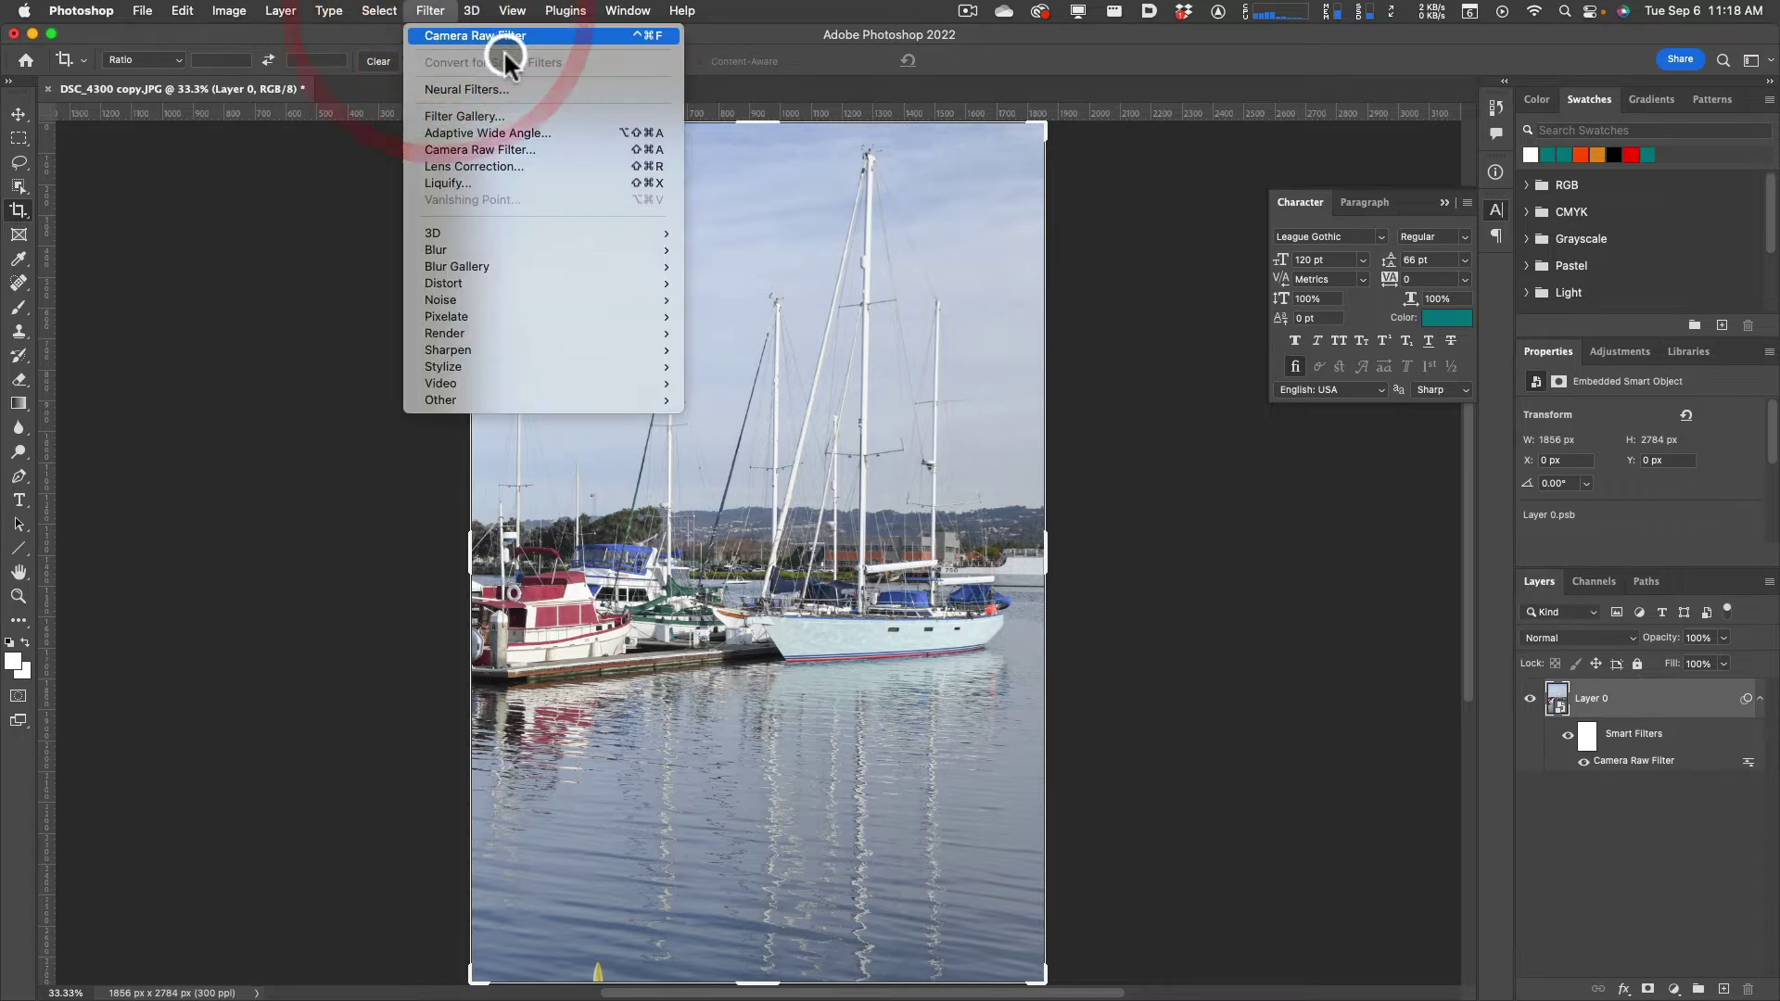
left_click(430, 10)
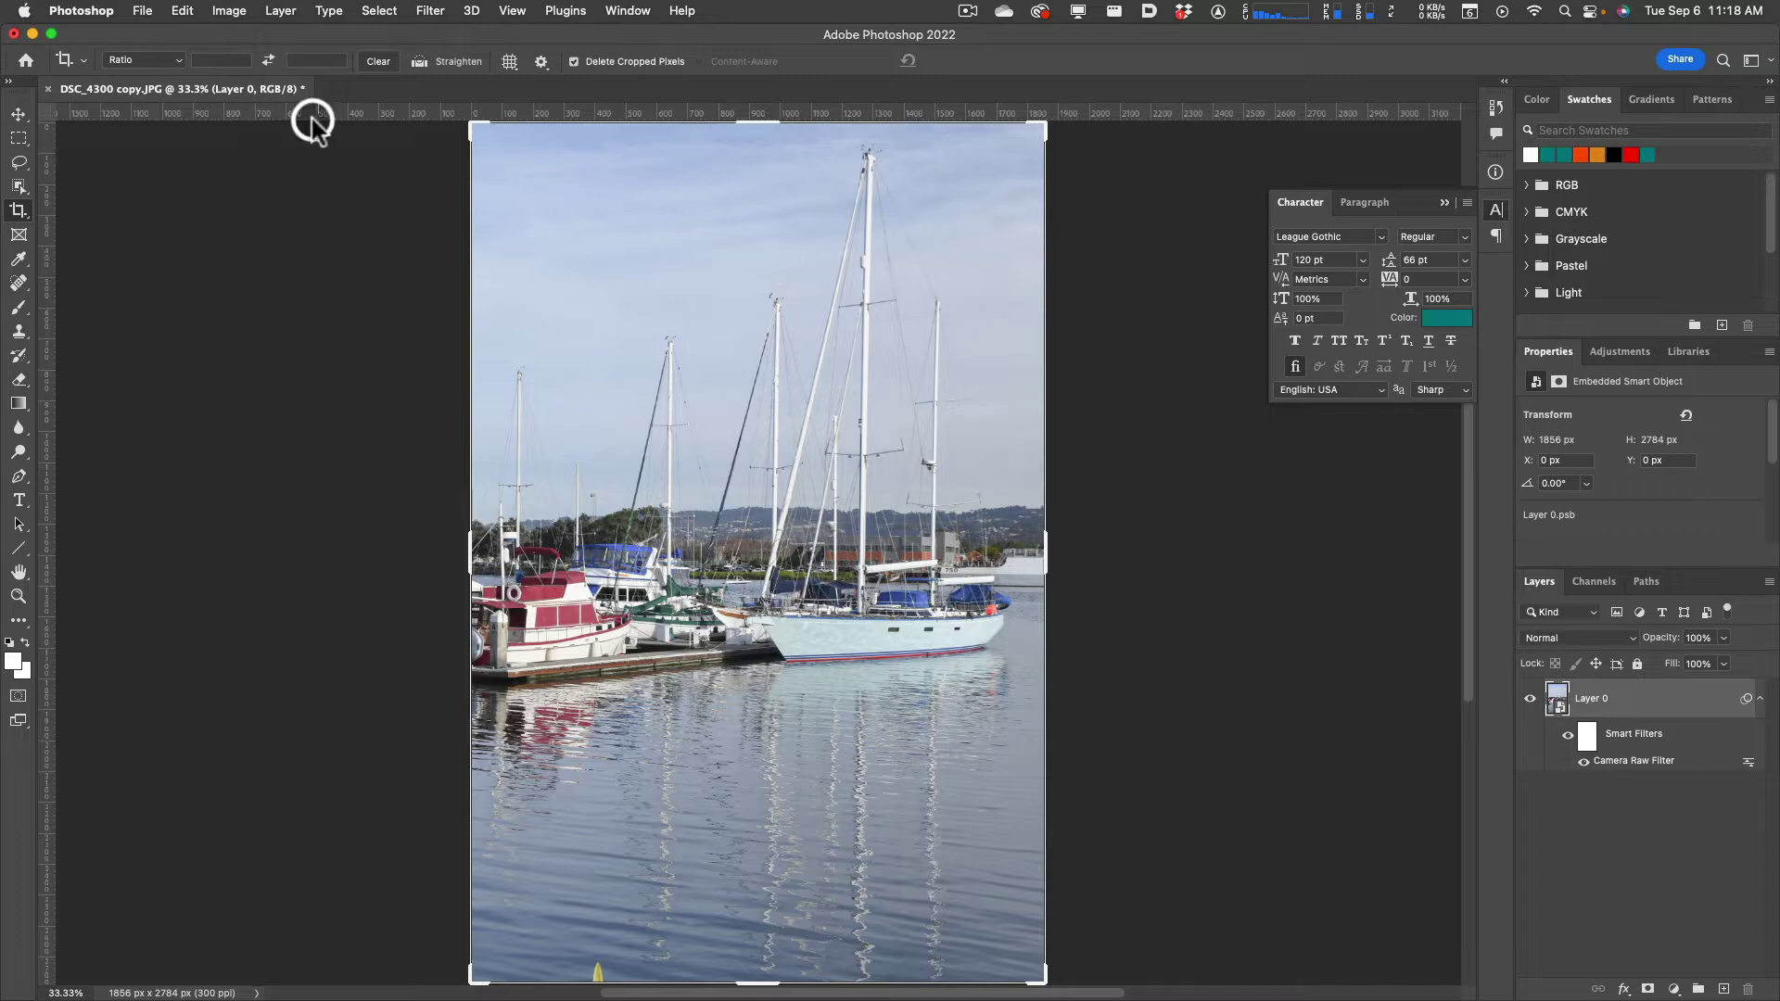
key("ctrl+Up")
left_click(485, 285)
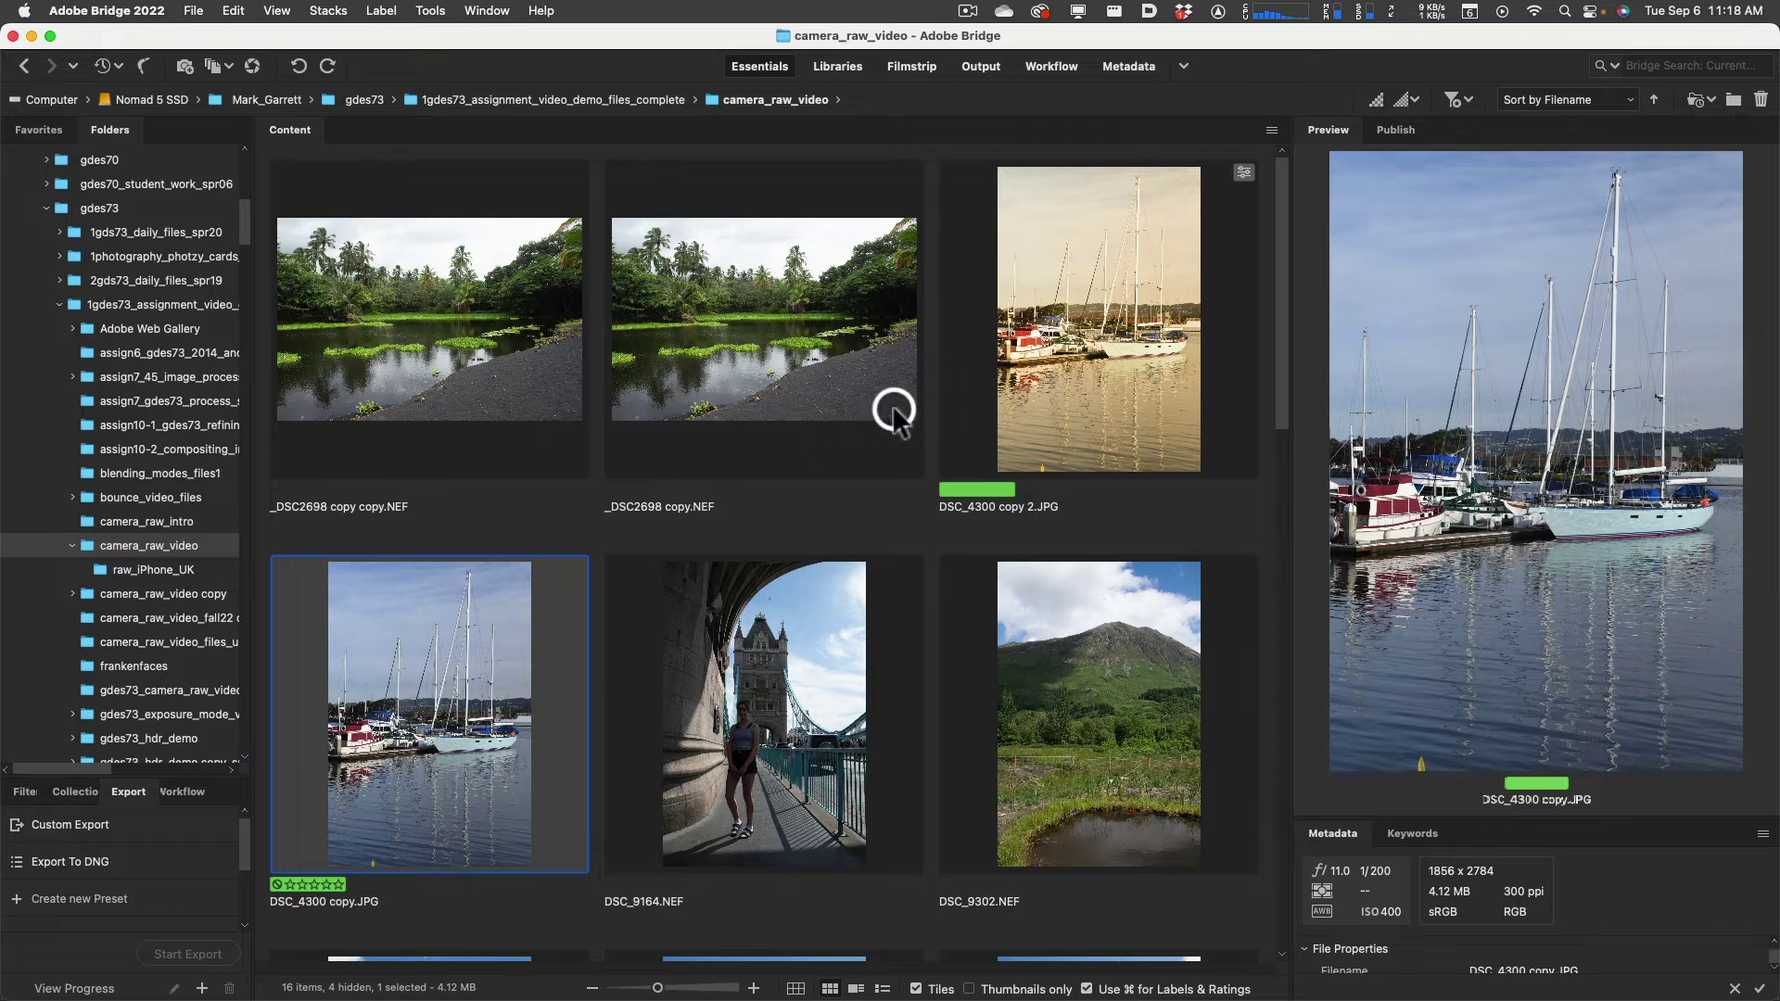
double_click(731, 320)
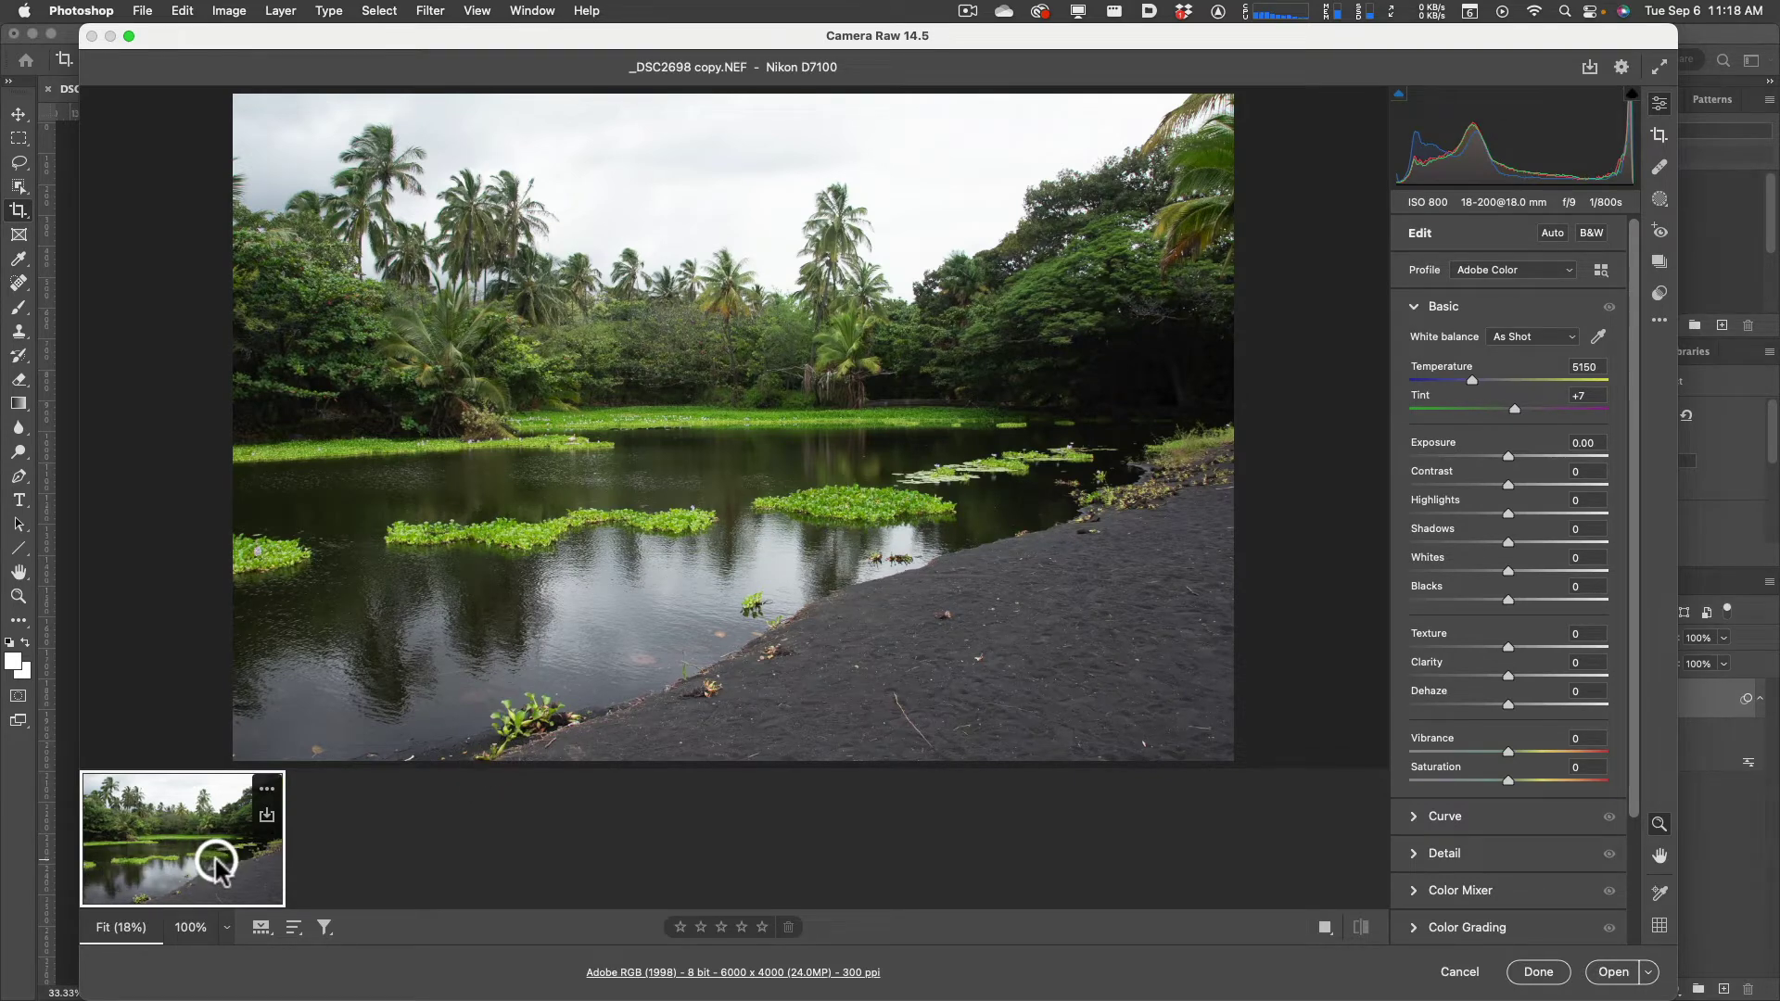
Examine the Camera Raw filmstrip and zoom controls by magnifying and reducing the pond photo preview
left_click(261, 927)
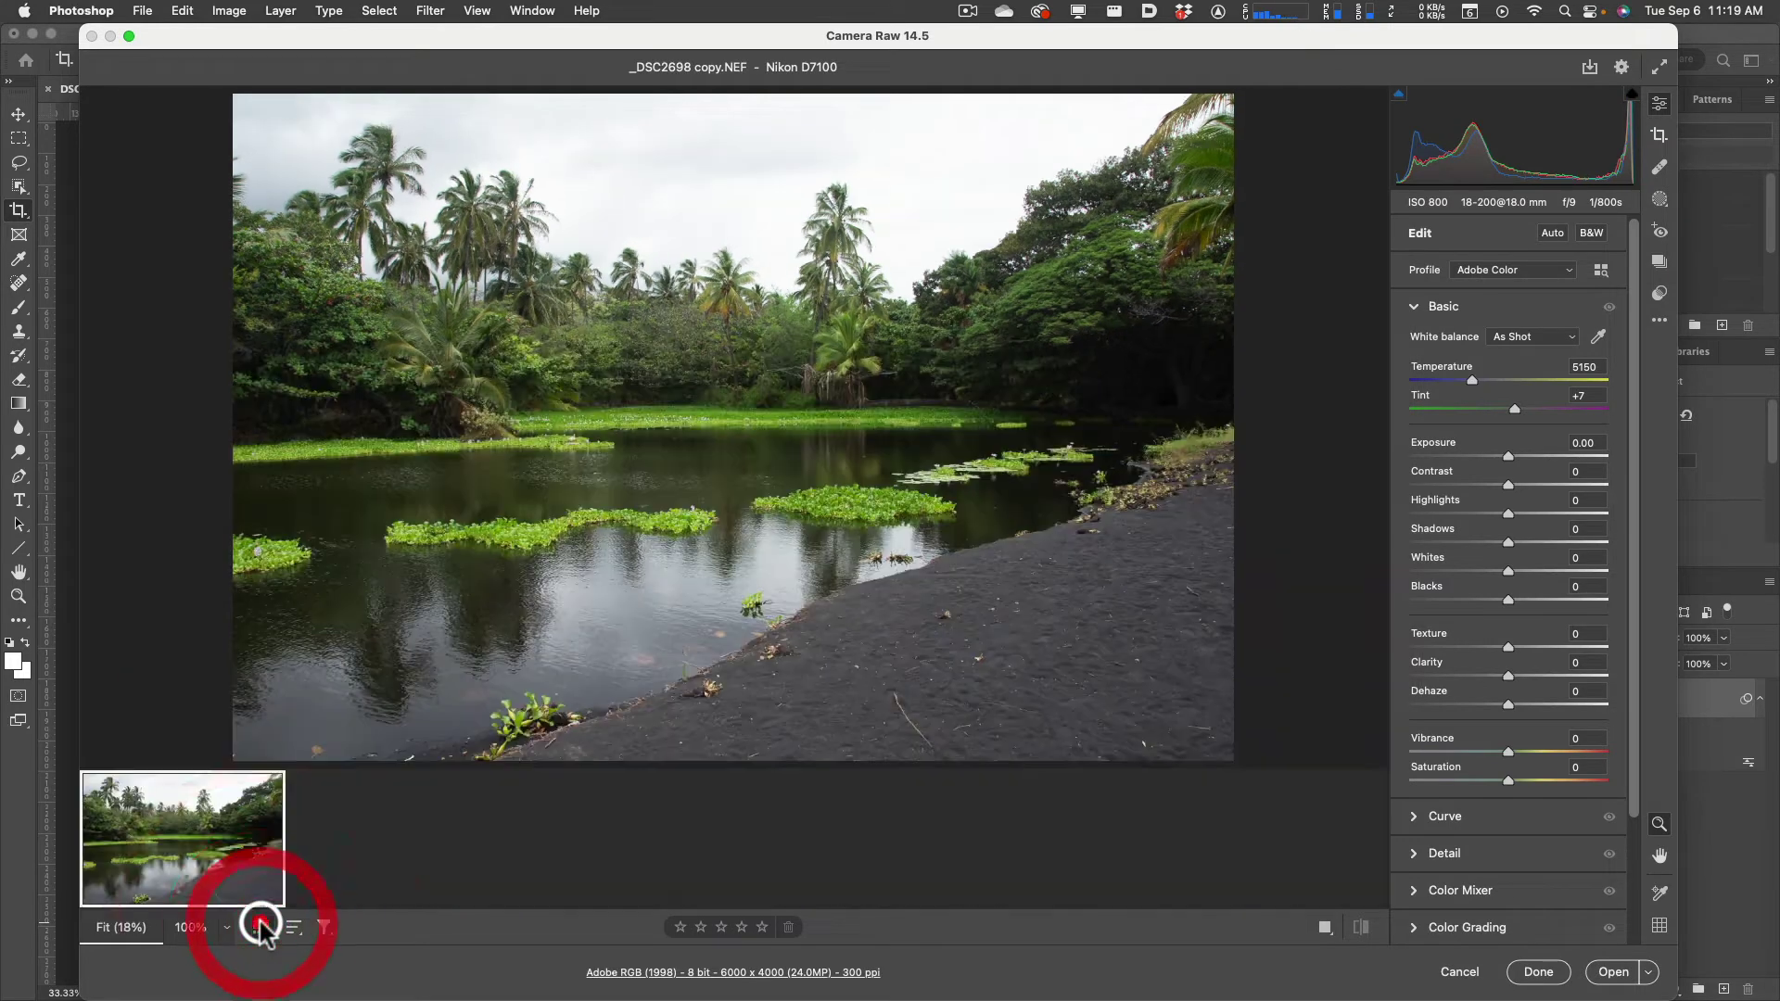
left_click(139, 930)
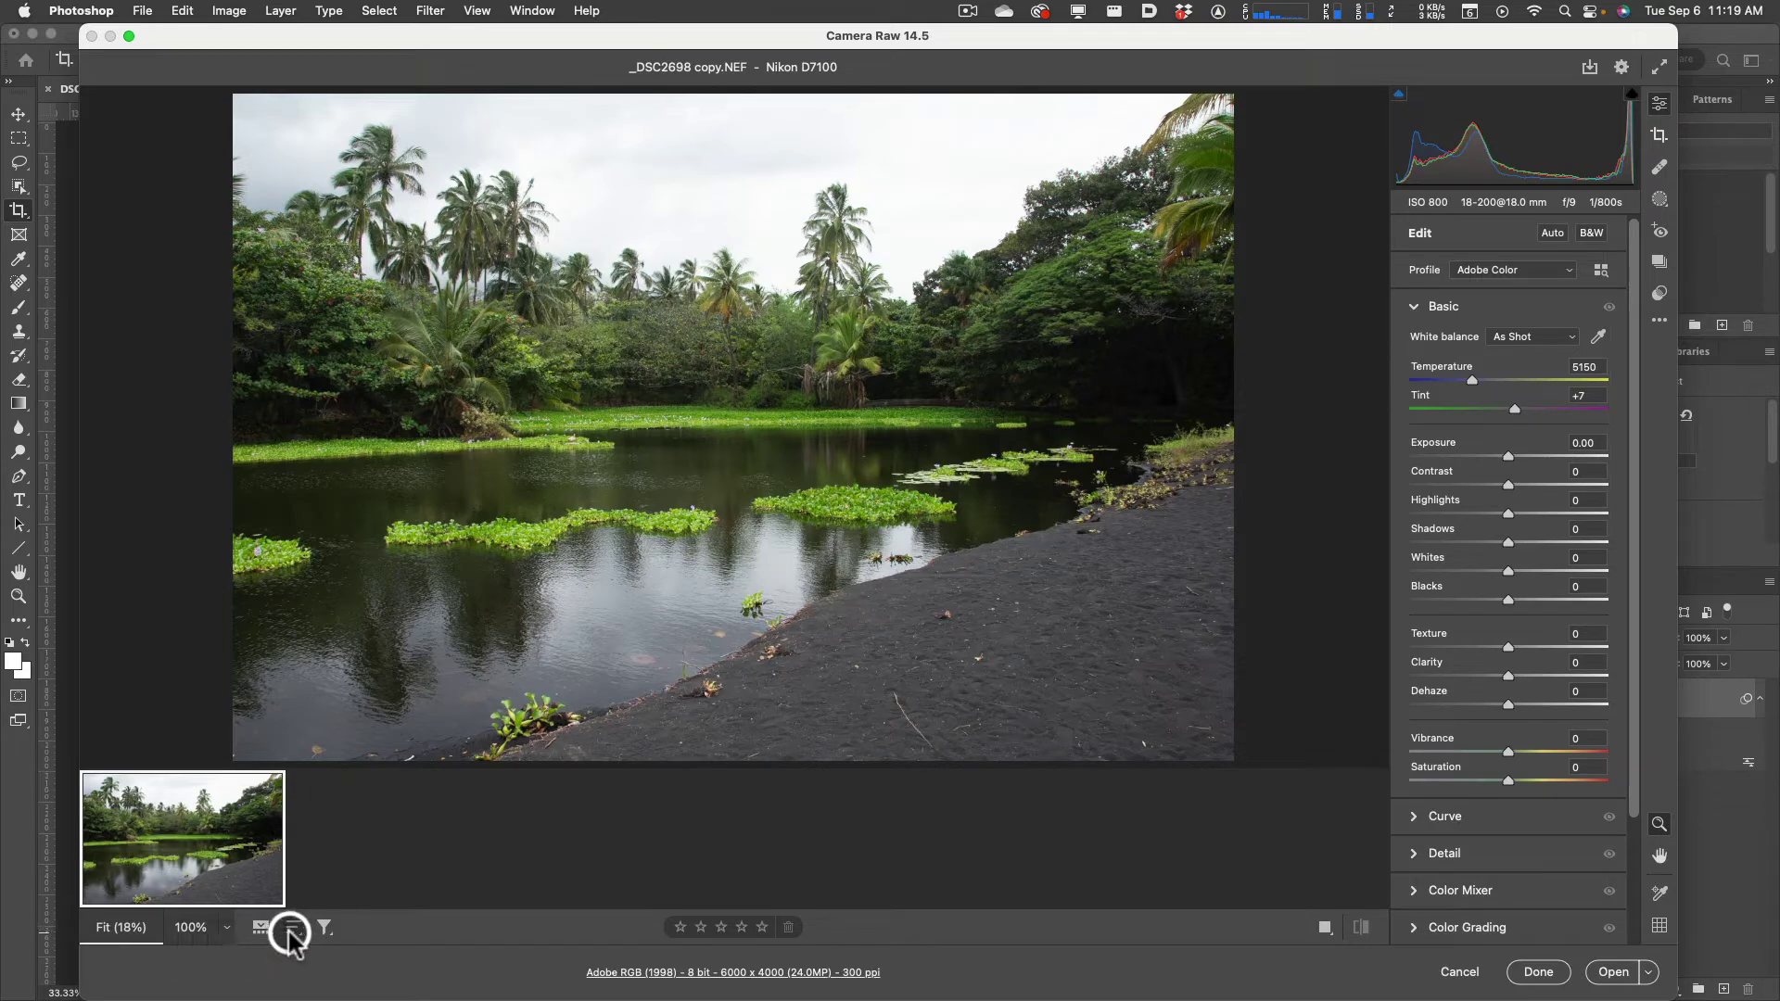
key("super+equal")
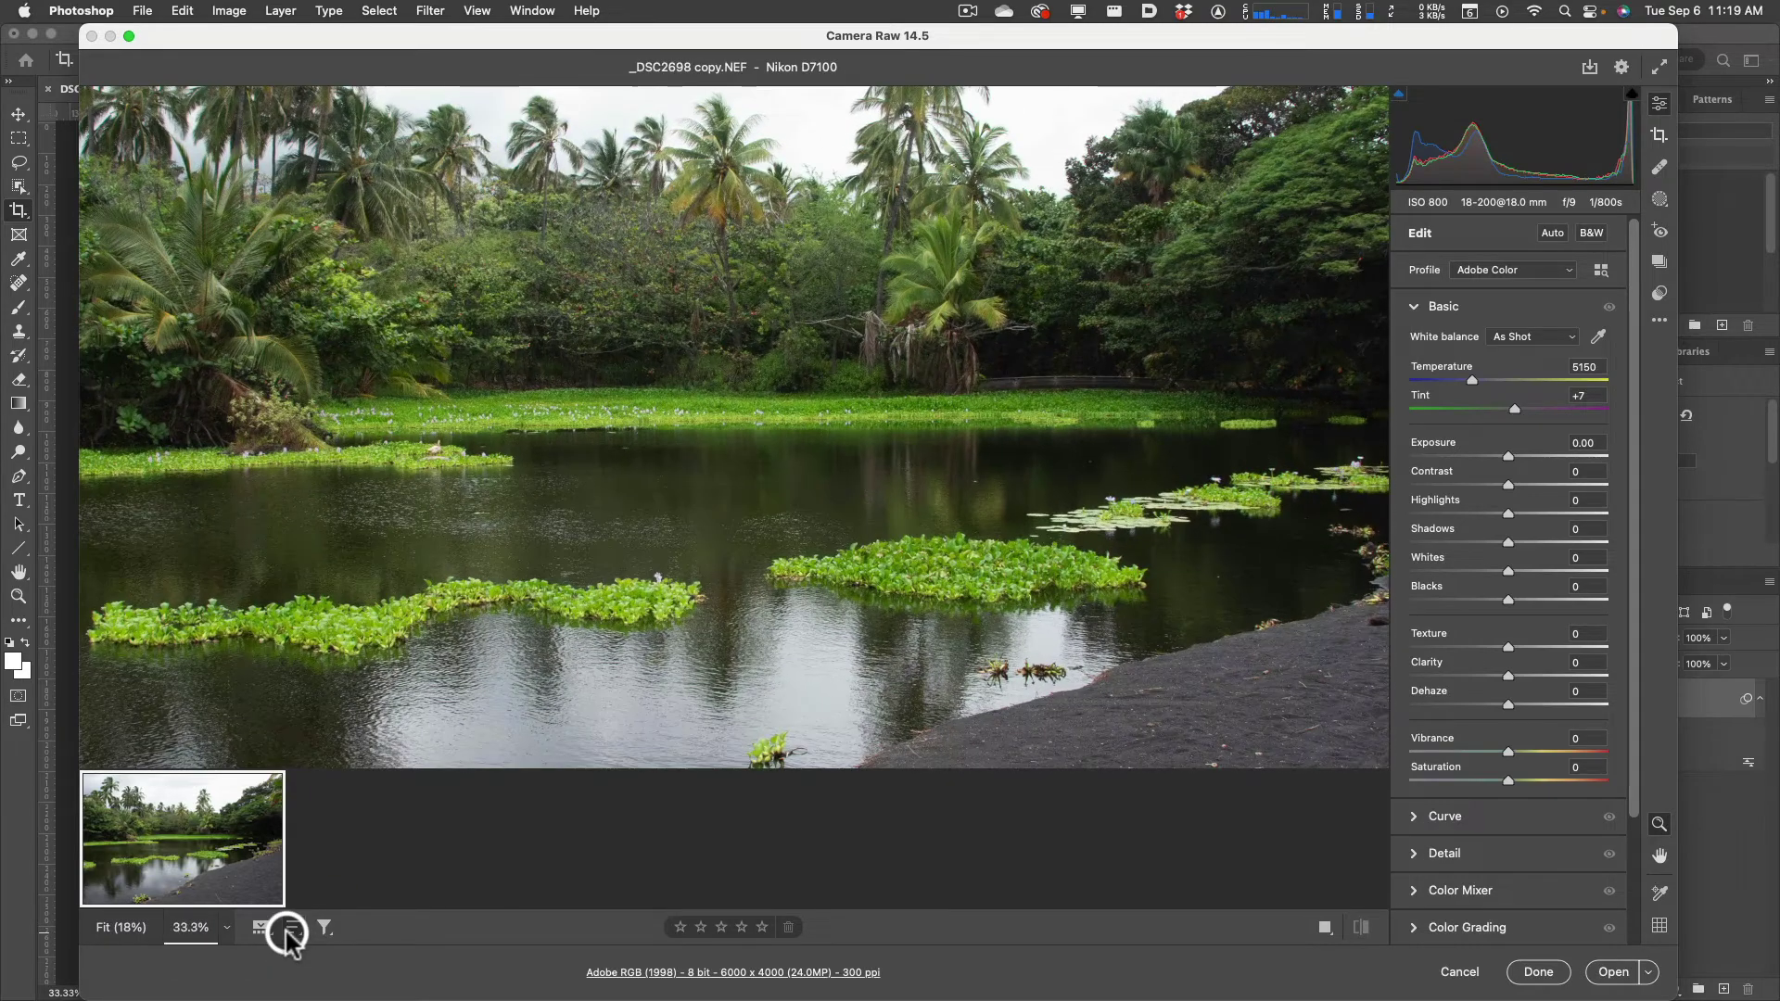
key("super+minus")
key("super+minus")
key("super+minus")
key("super+equal")
key("super+equal")
key("super+minus")
key("super+minus")
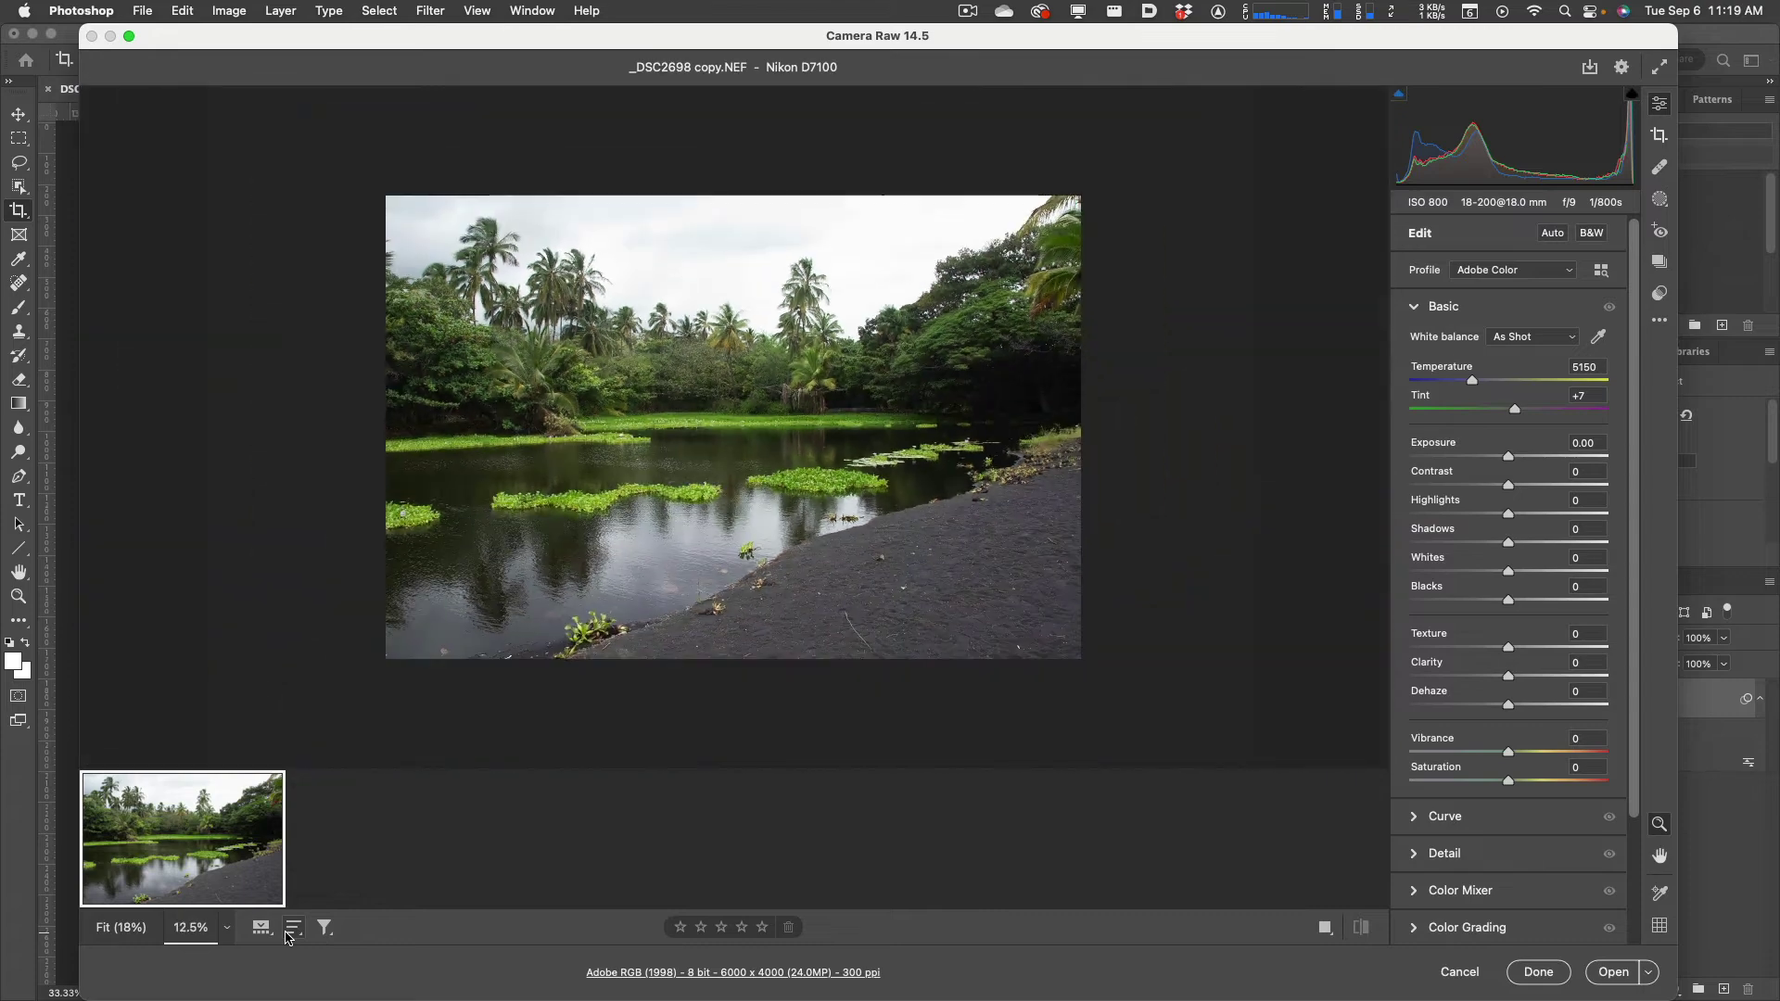
key("super+equal")
key("super+equal")
key("super+minus")
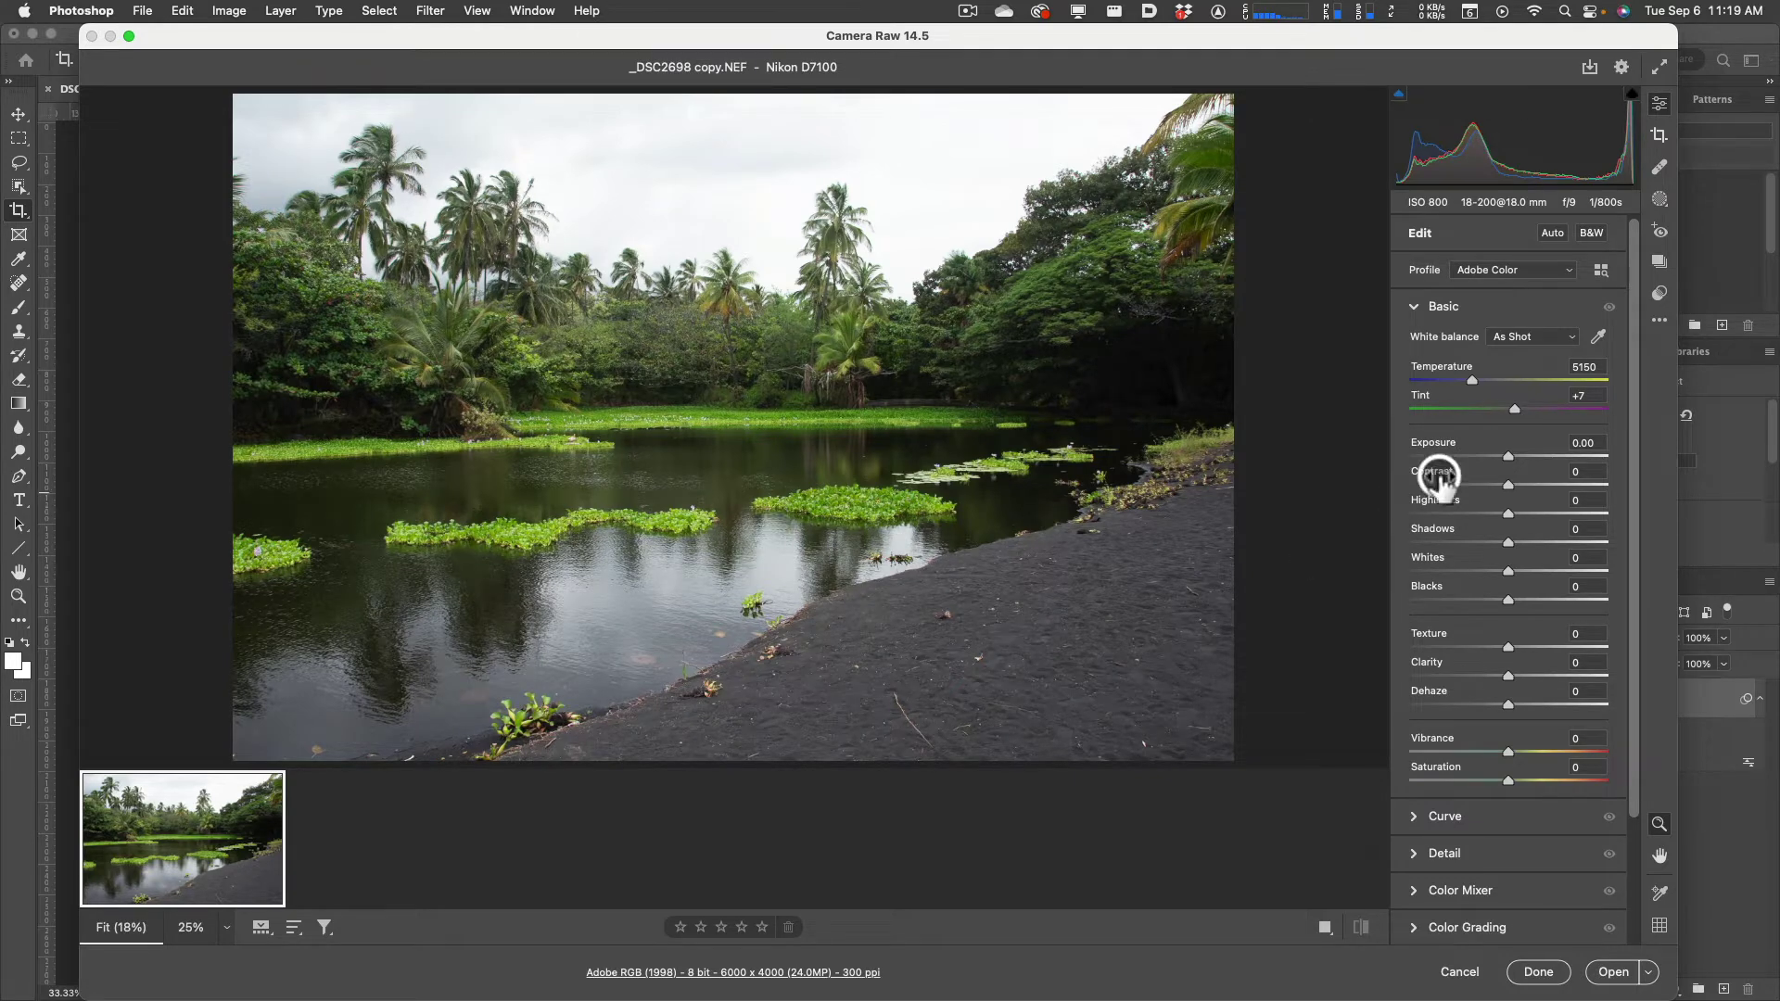
Collapse the Basic section so that only the headings of the edit sections are listed
left_click(375, 301)
left_click(1414, 306)
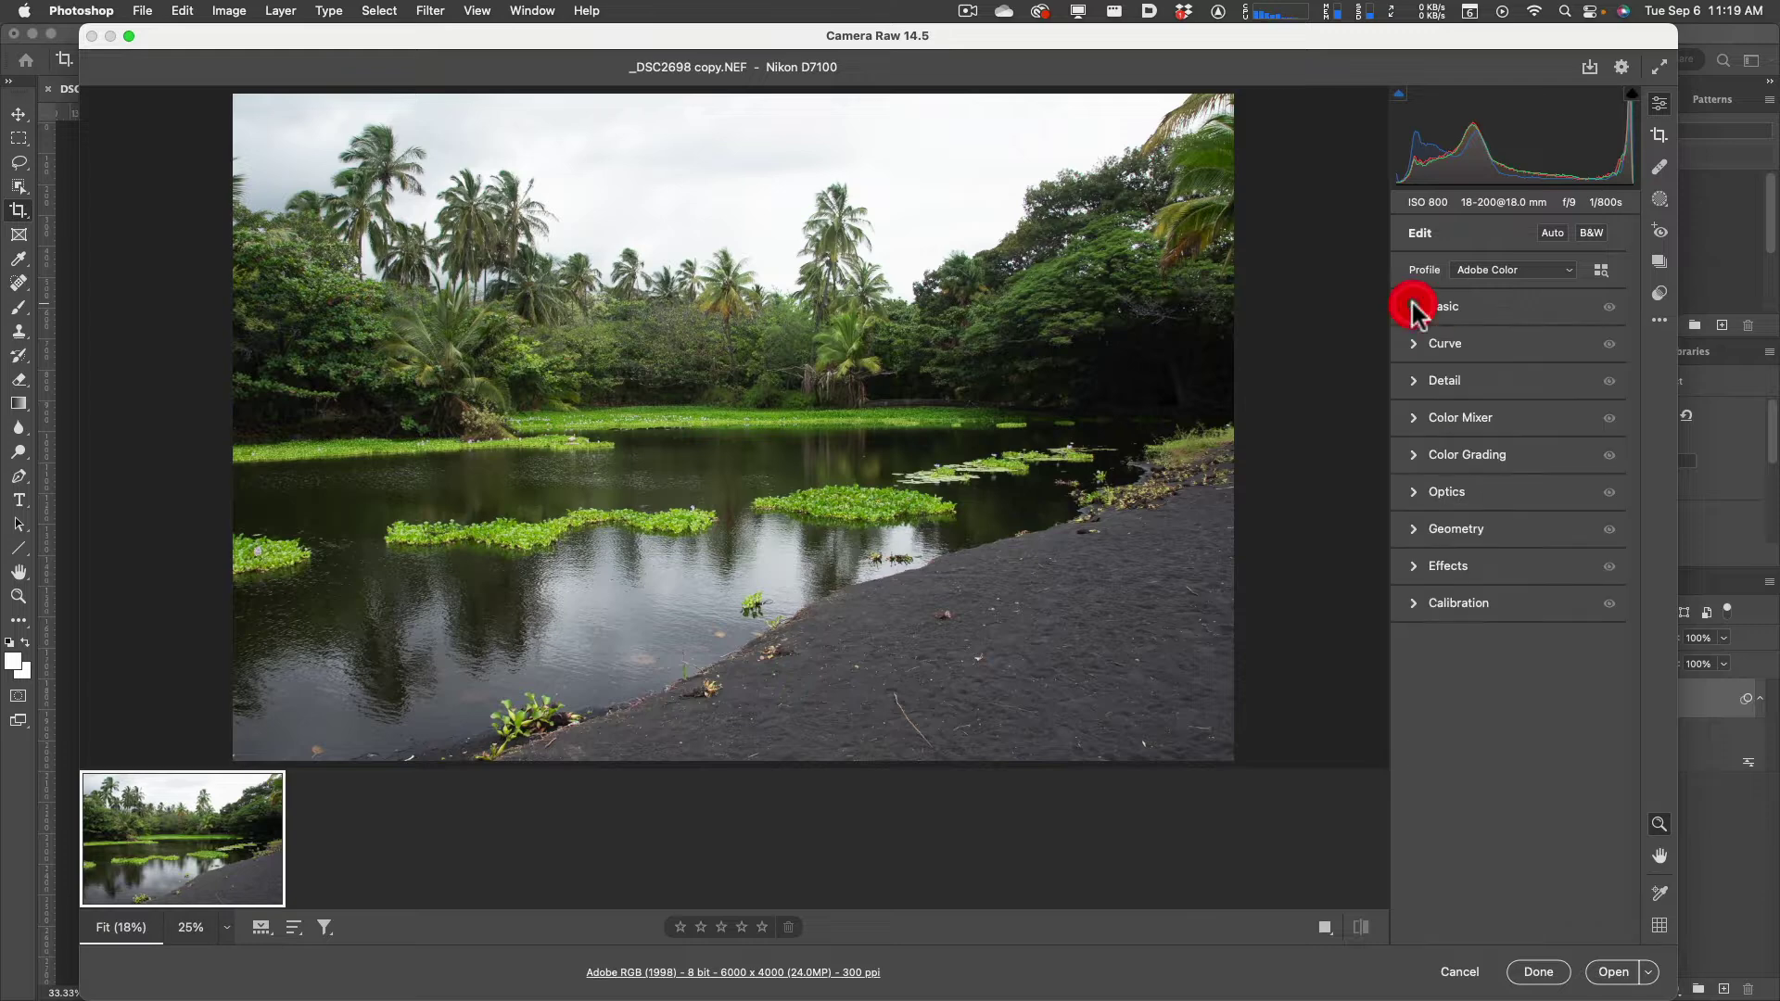
left_click(1459, 742)
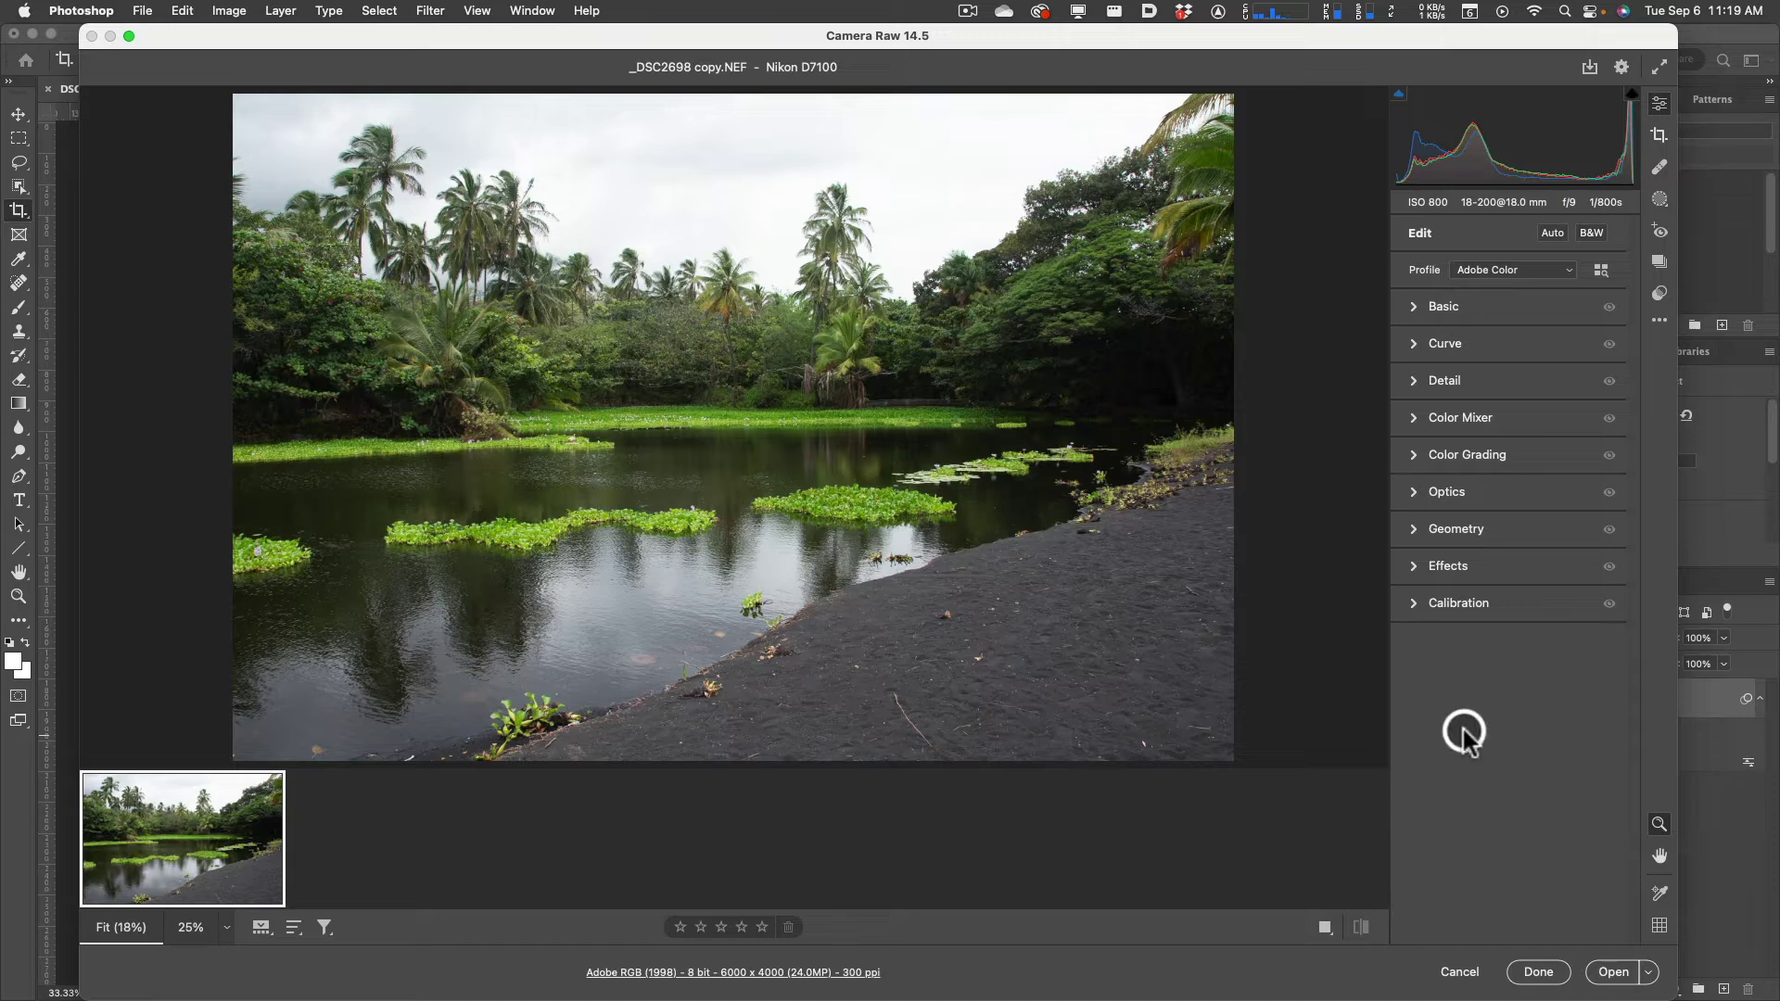
Apply the Auto adjustment to the pond photo, try the B&W conversion, and return to the Auto color version
left_click(1550, 236)
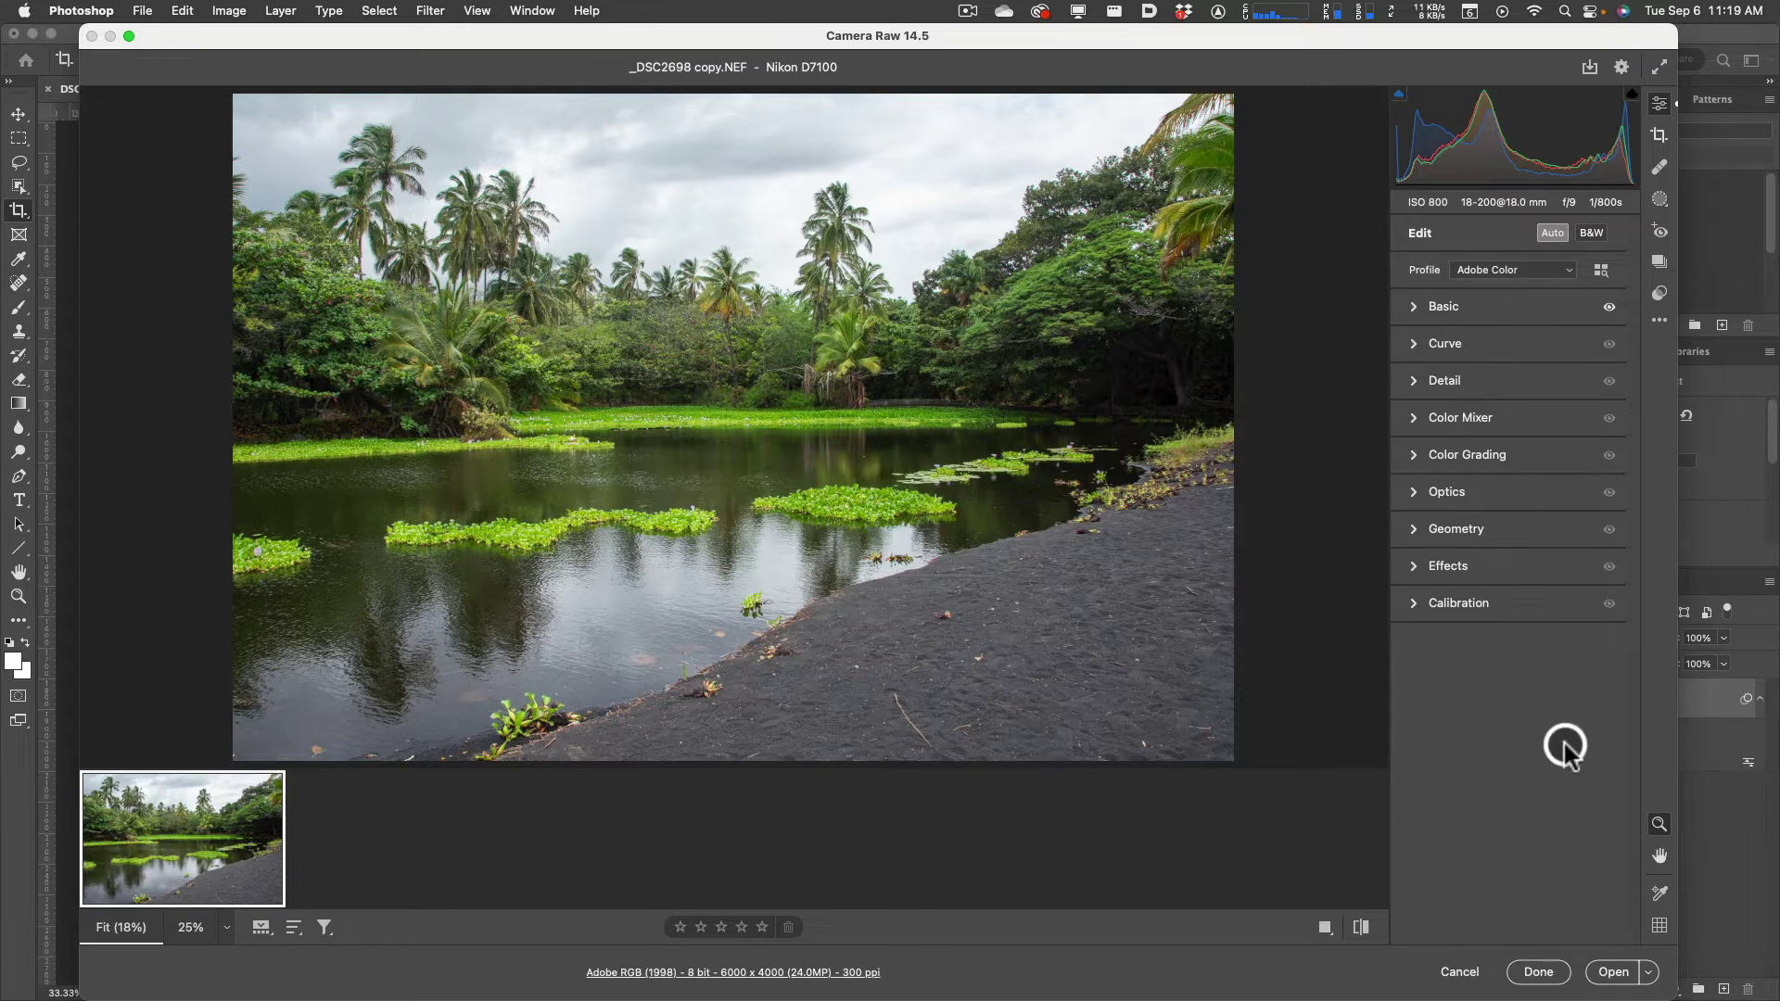
left_click(1591, 233)
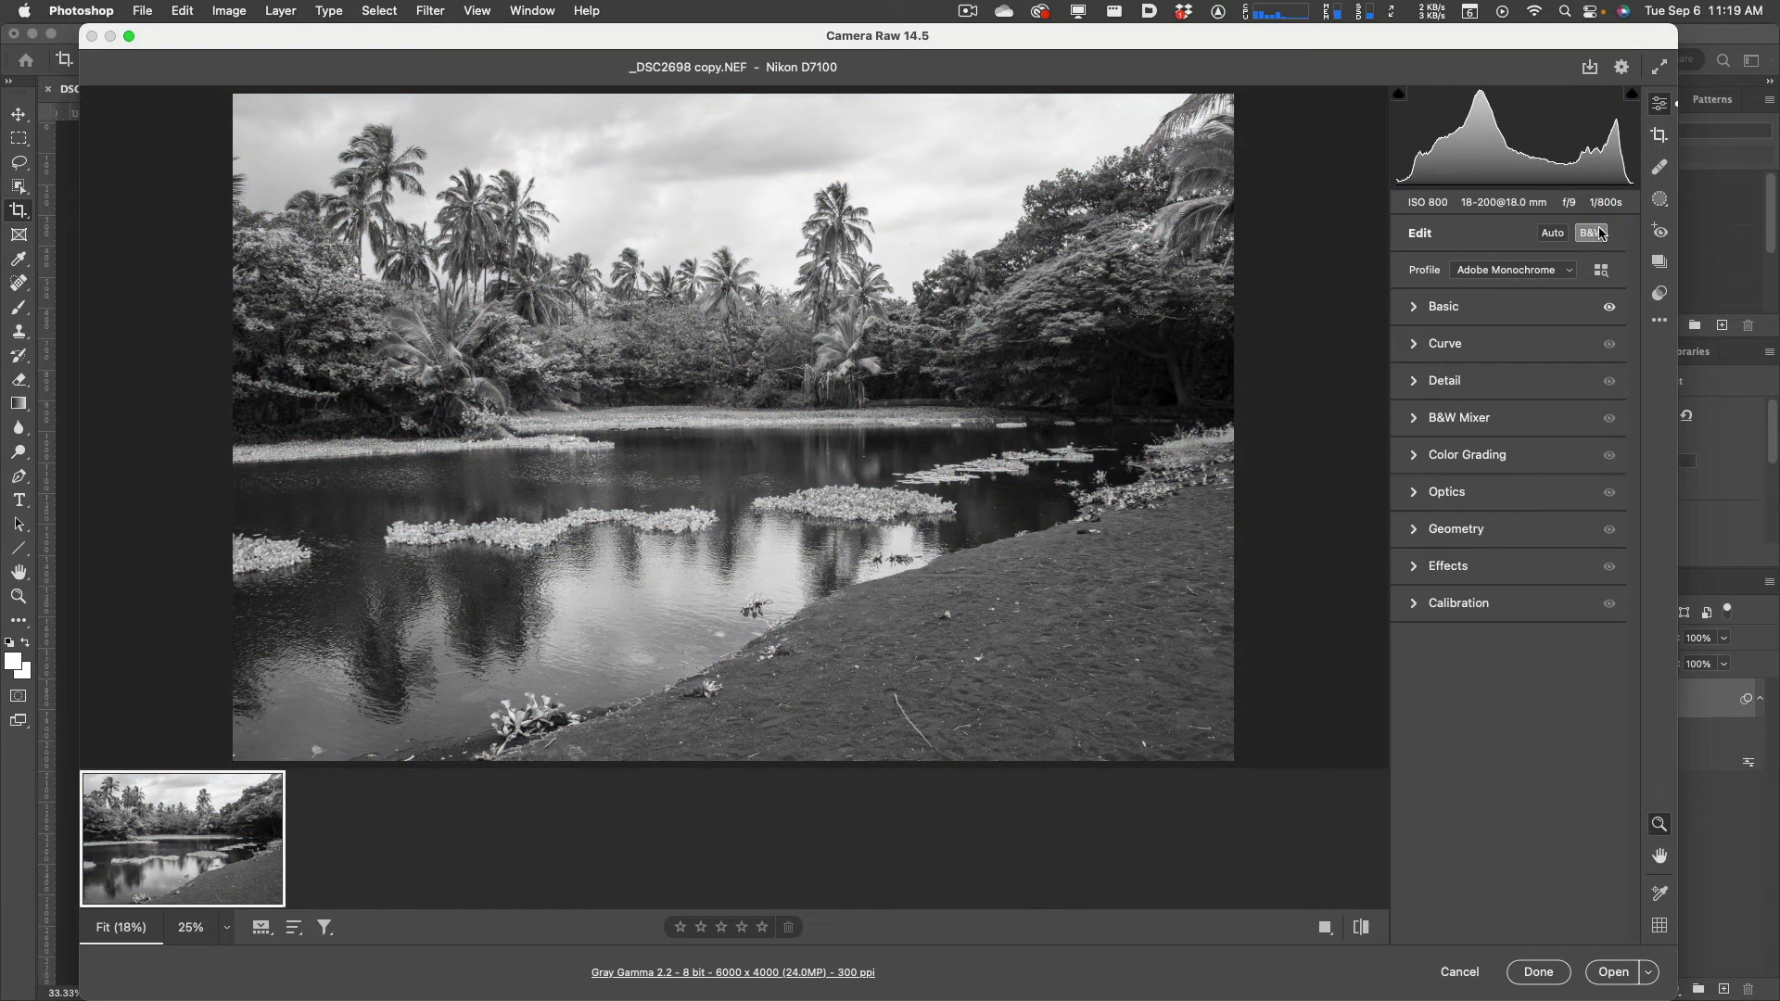
left_click(1552, 234)
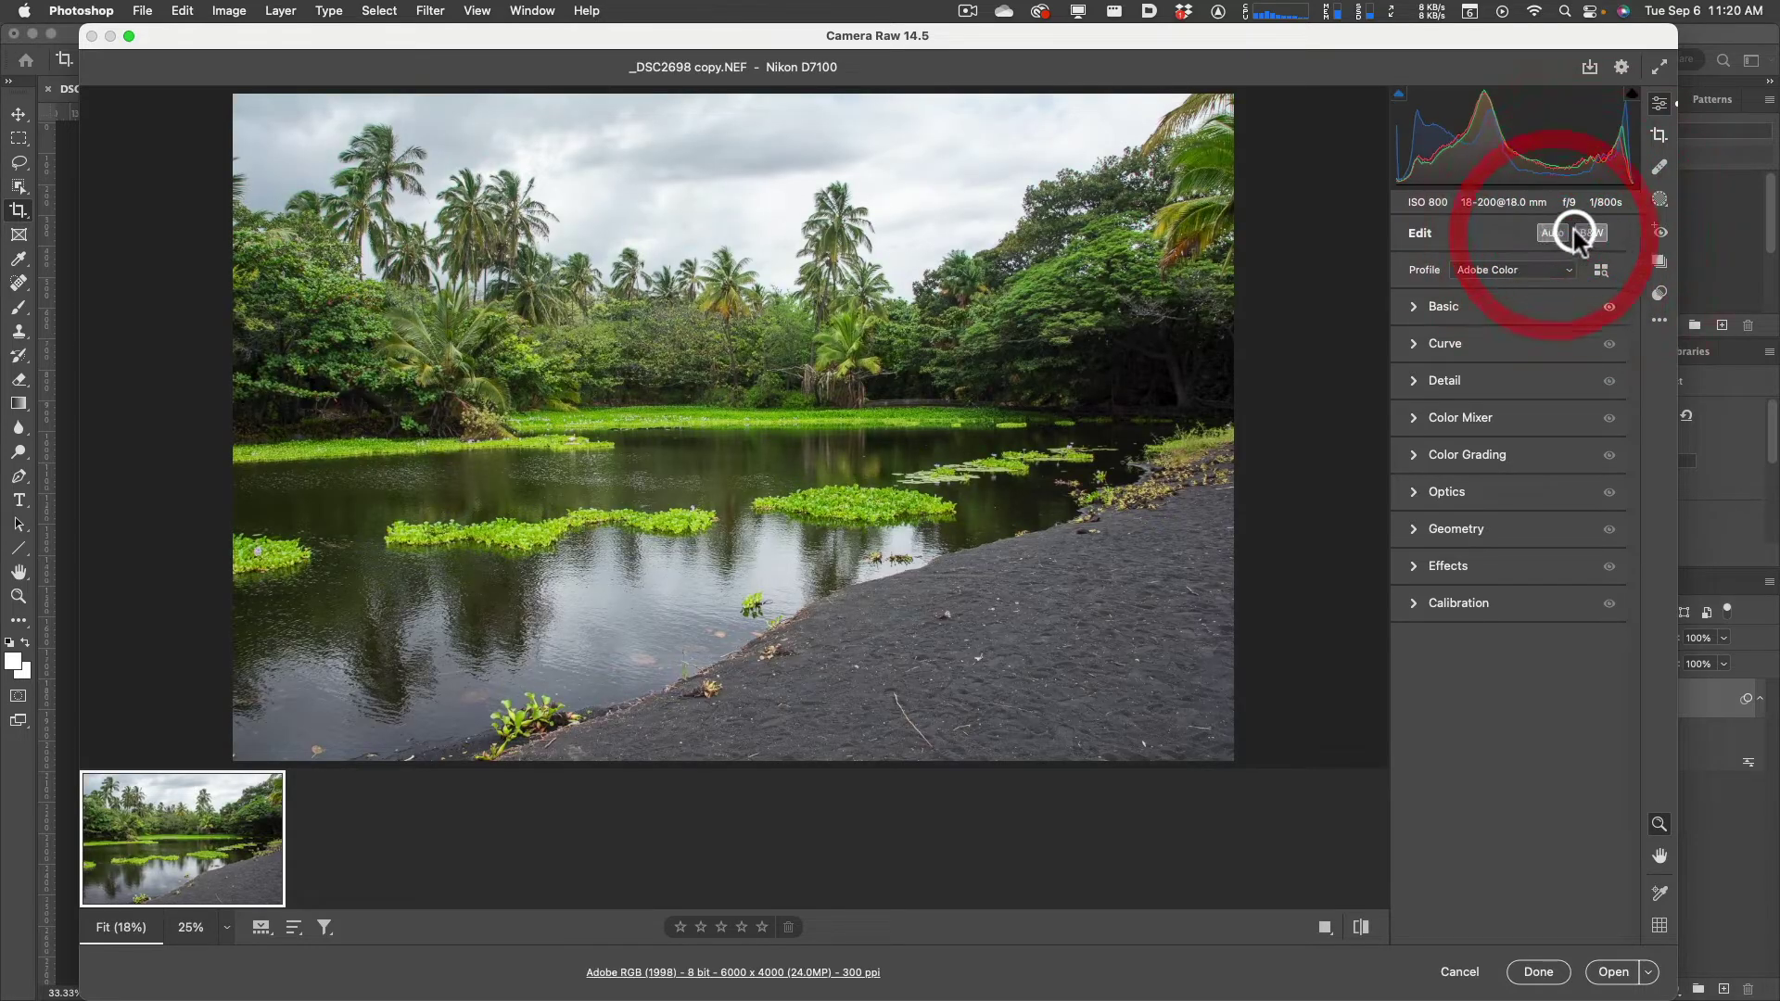
left_click(1591, 233)
left_click(1557, 234)
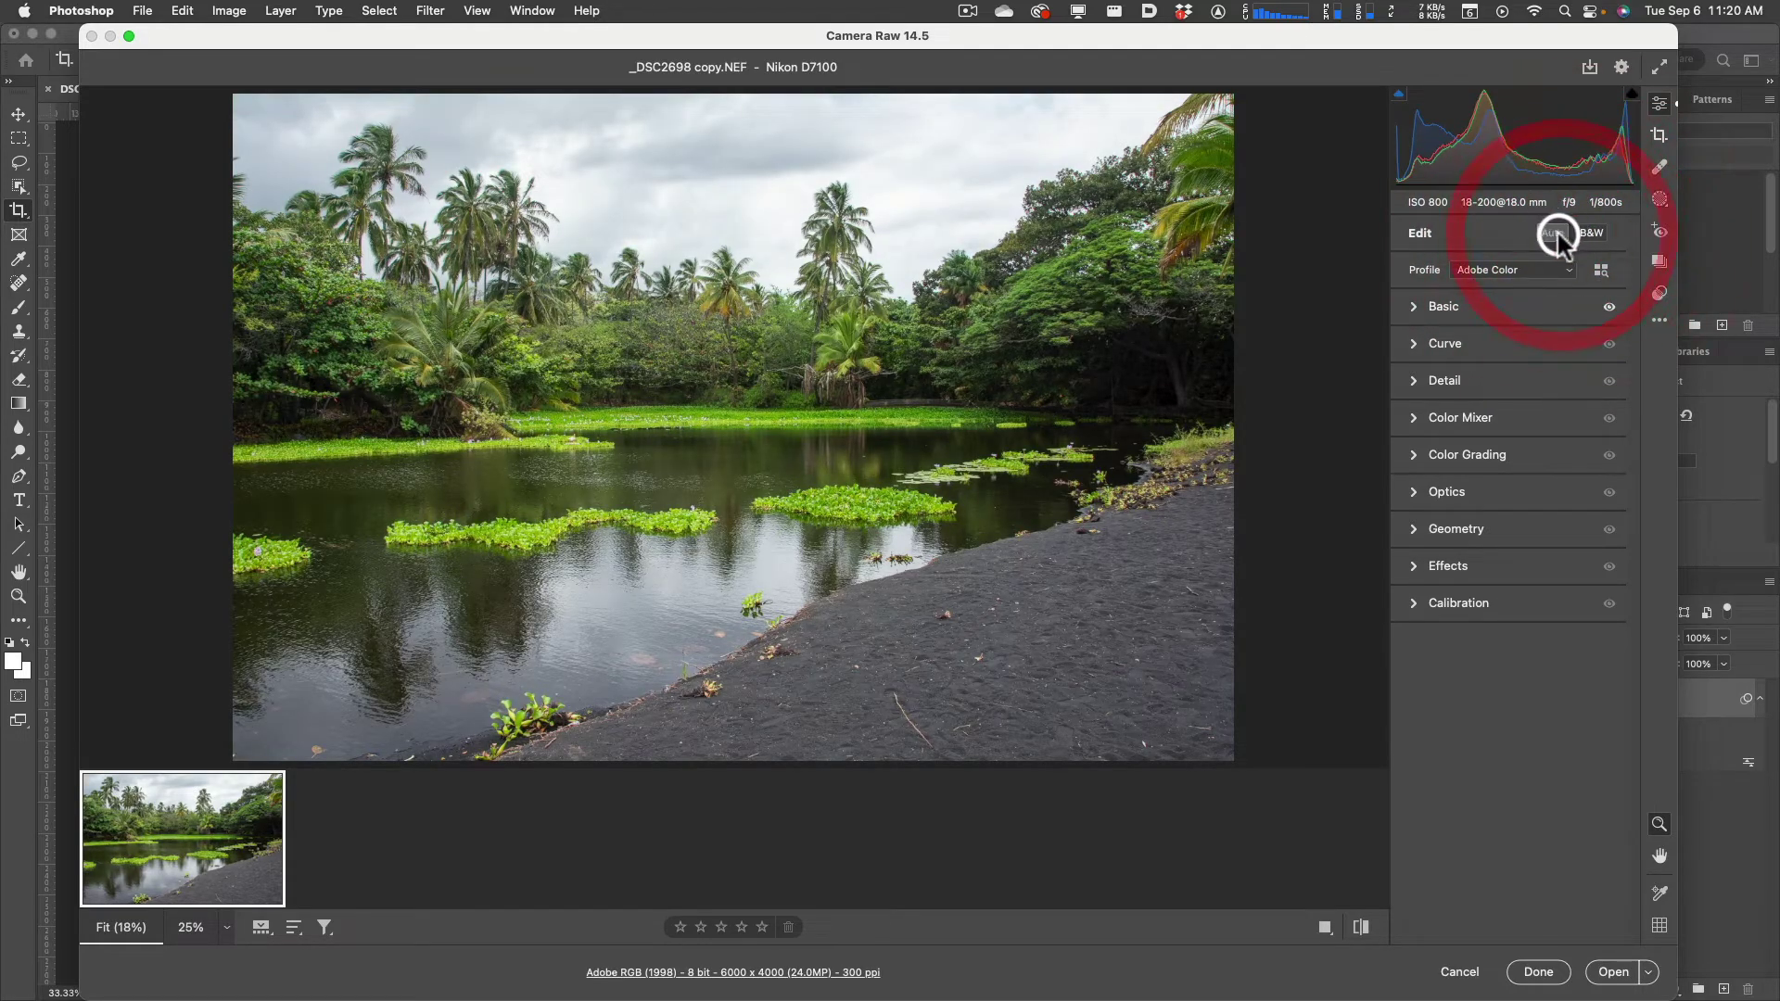
Toggle the Auto adjustment on the pond photo to compare its effect and leave it switched off
left_click(1556, 236)
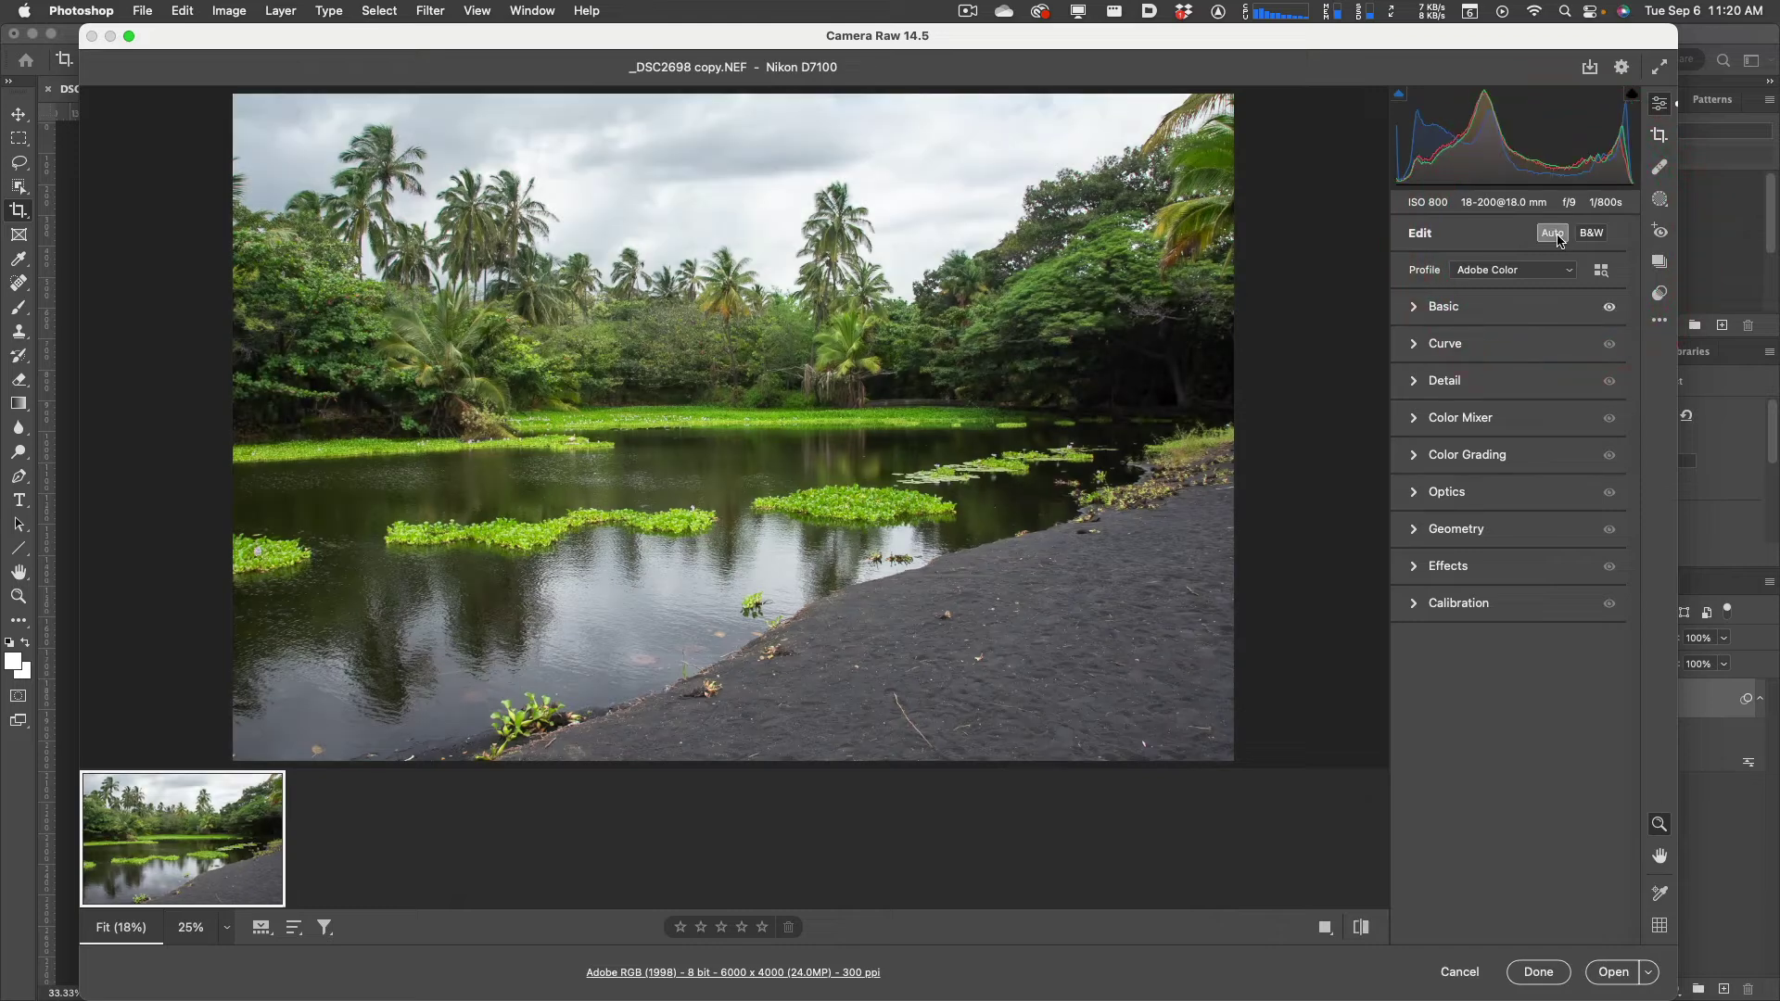
left_click(1555, 236)
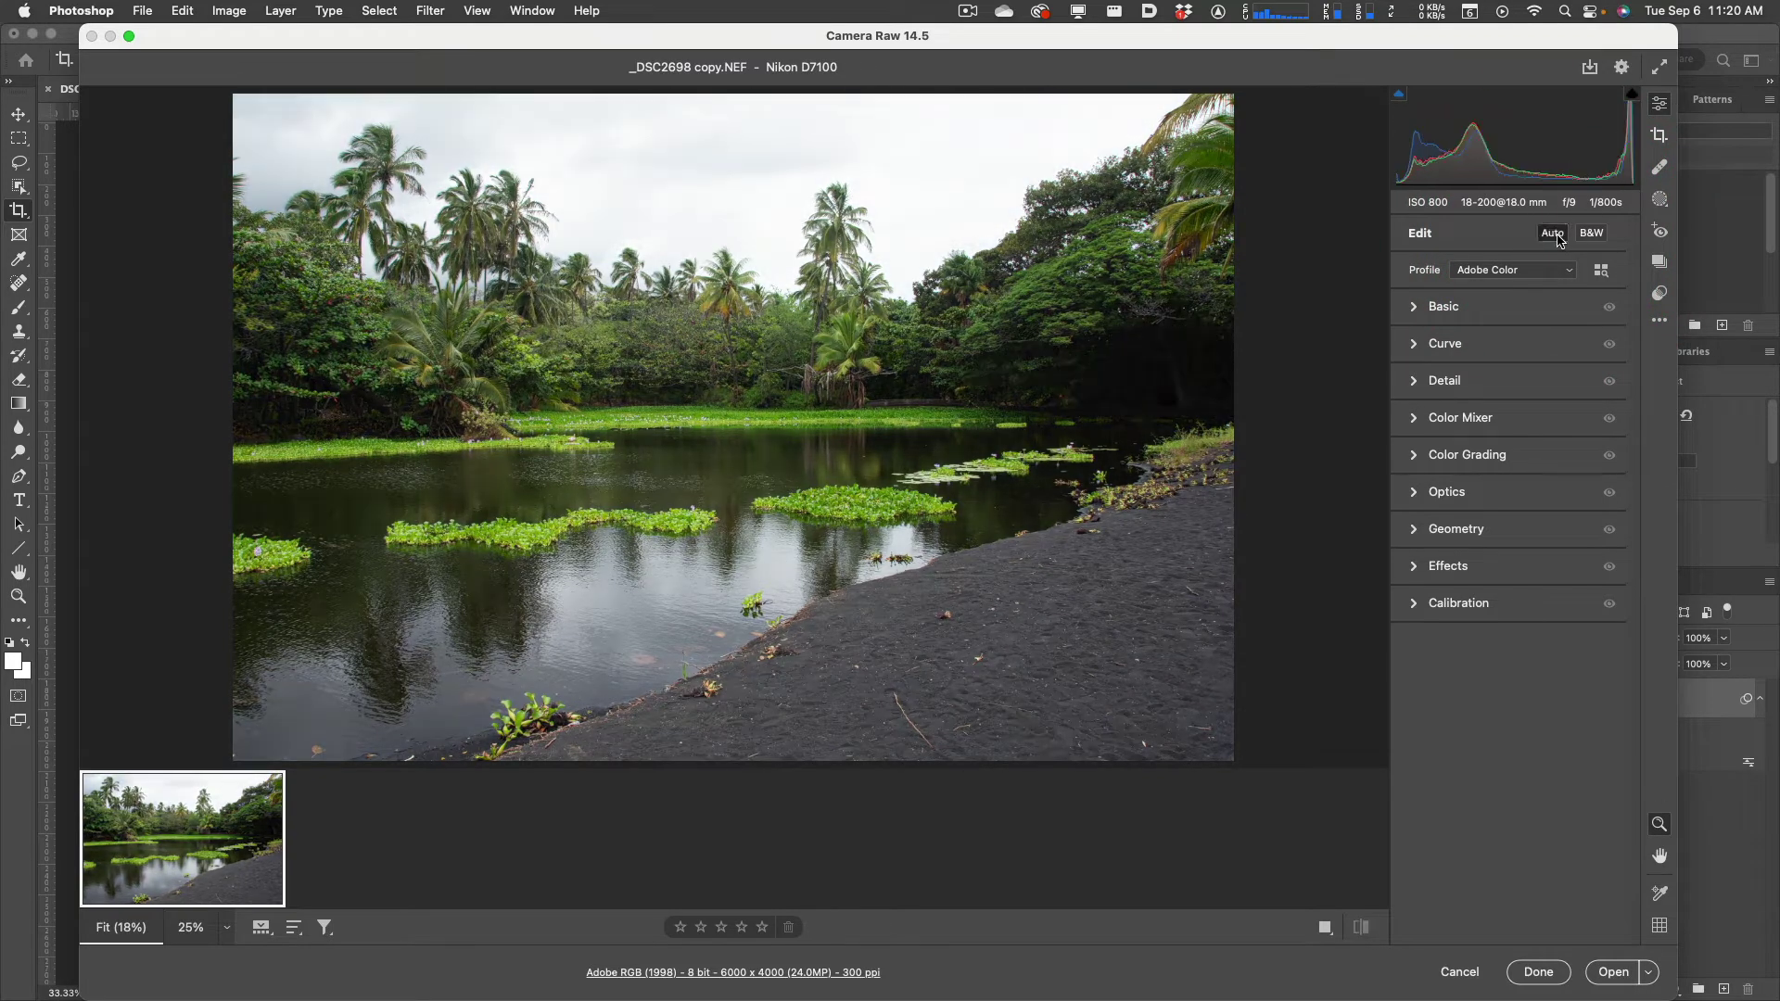
left_click(1556, 236)
left_click(1517, 435)
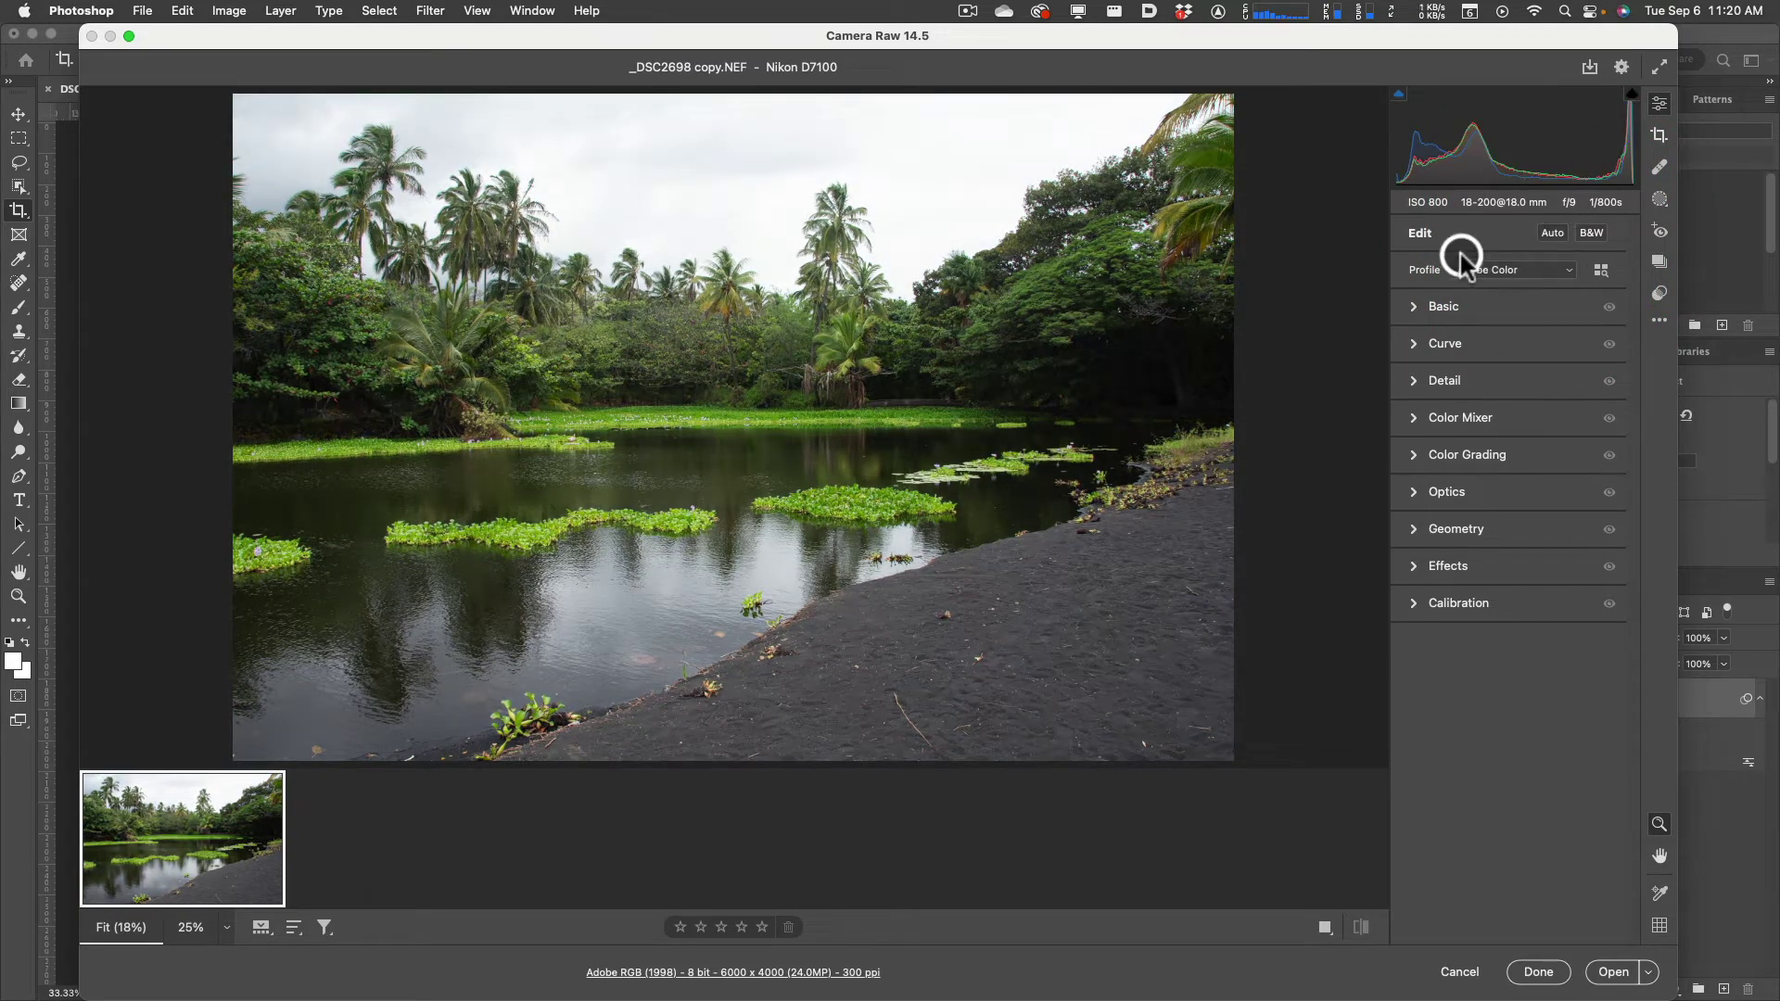
Set the photo's profile to Adobe Landscape and look through the Adobe Raw group and other categories in the profile browser
left_click(1546, 272)
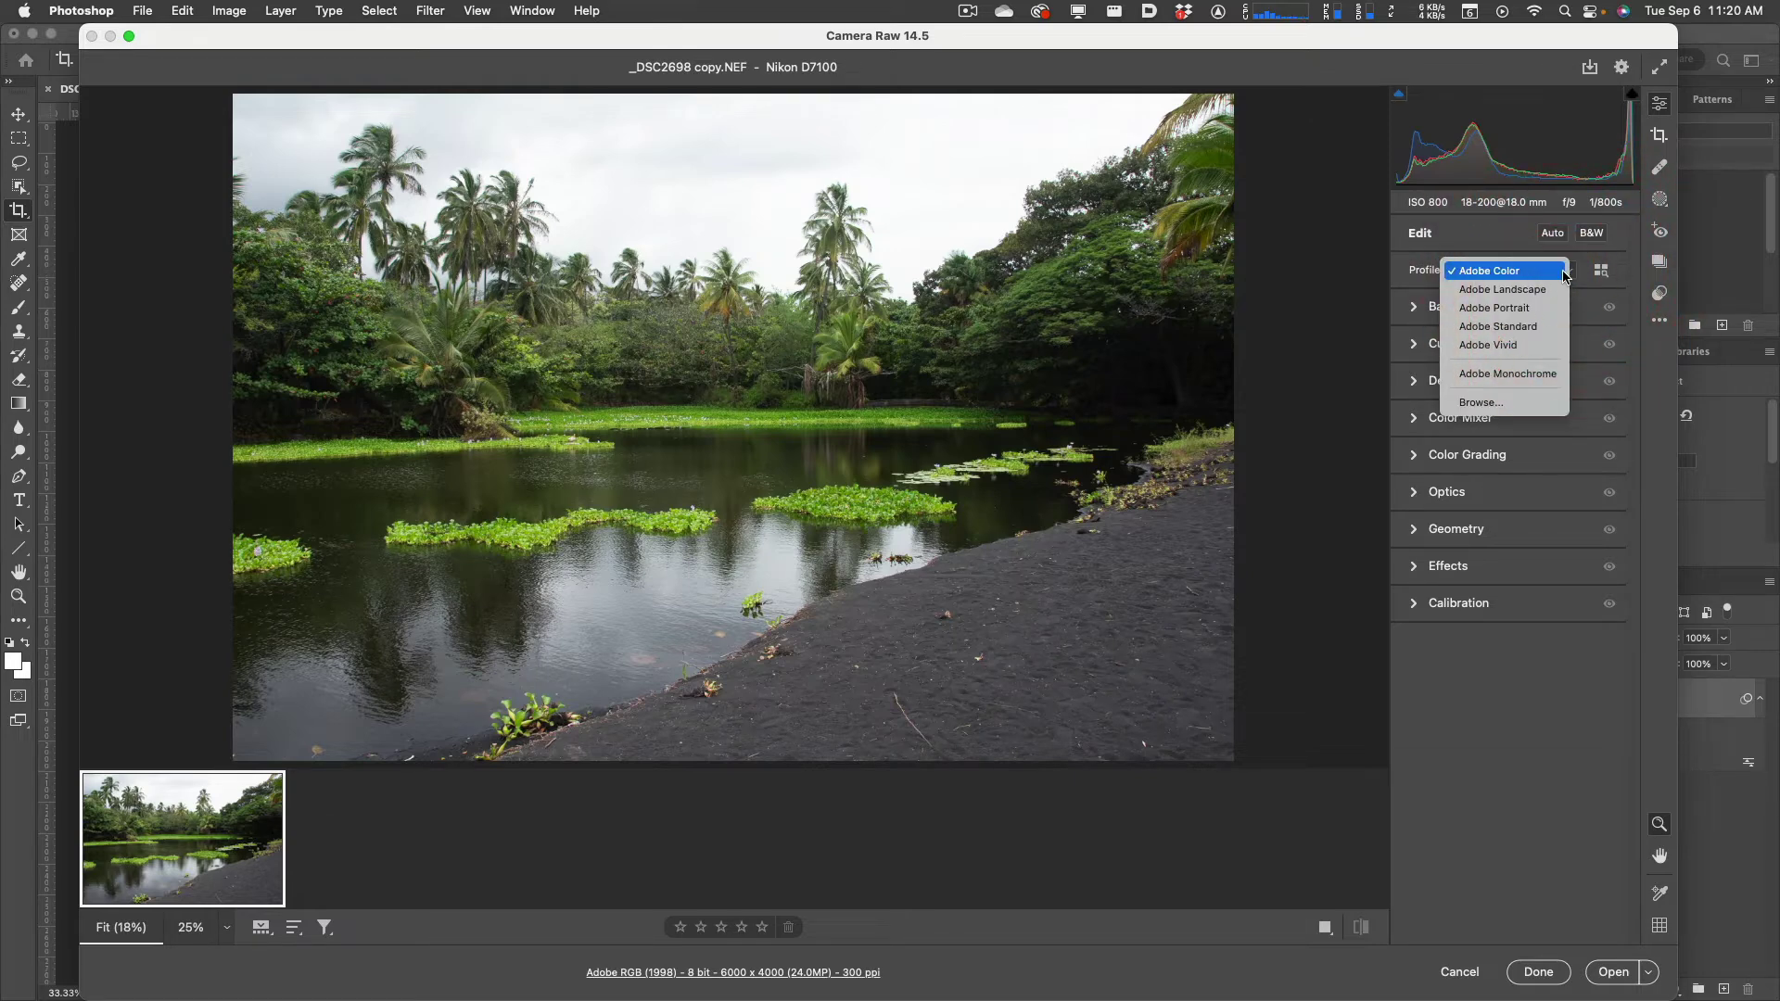
left_click(1542, 289)
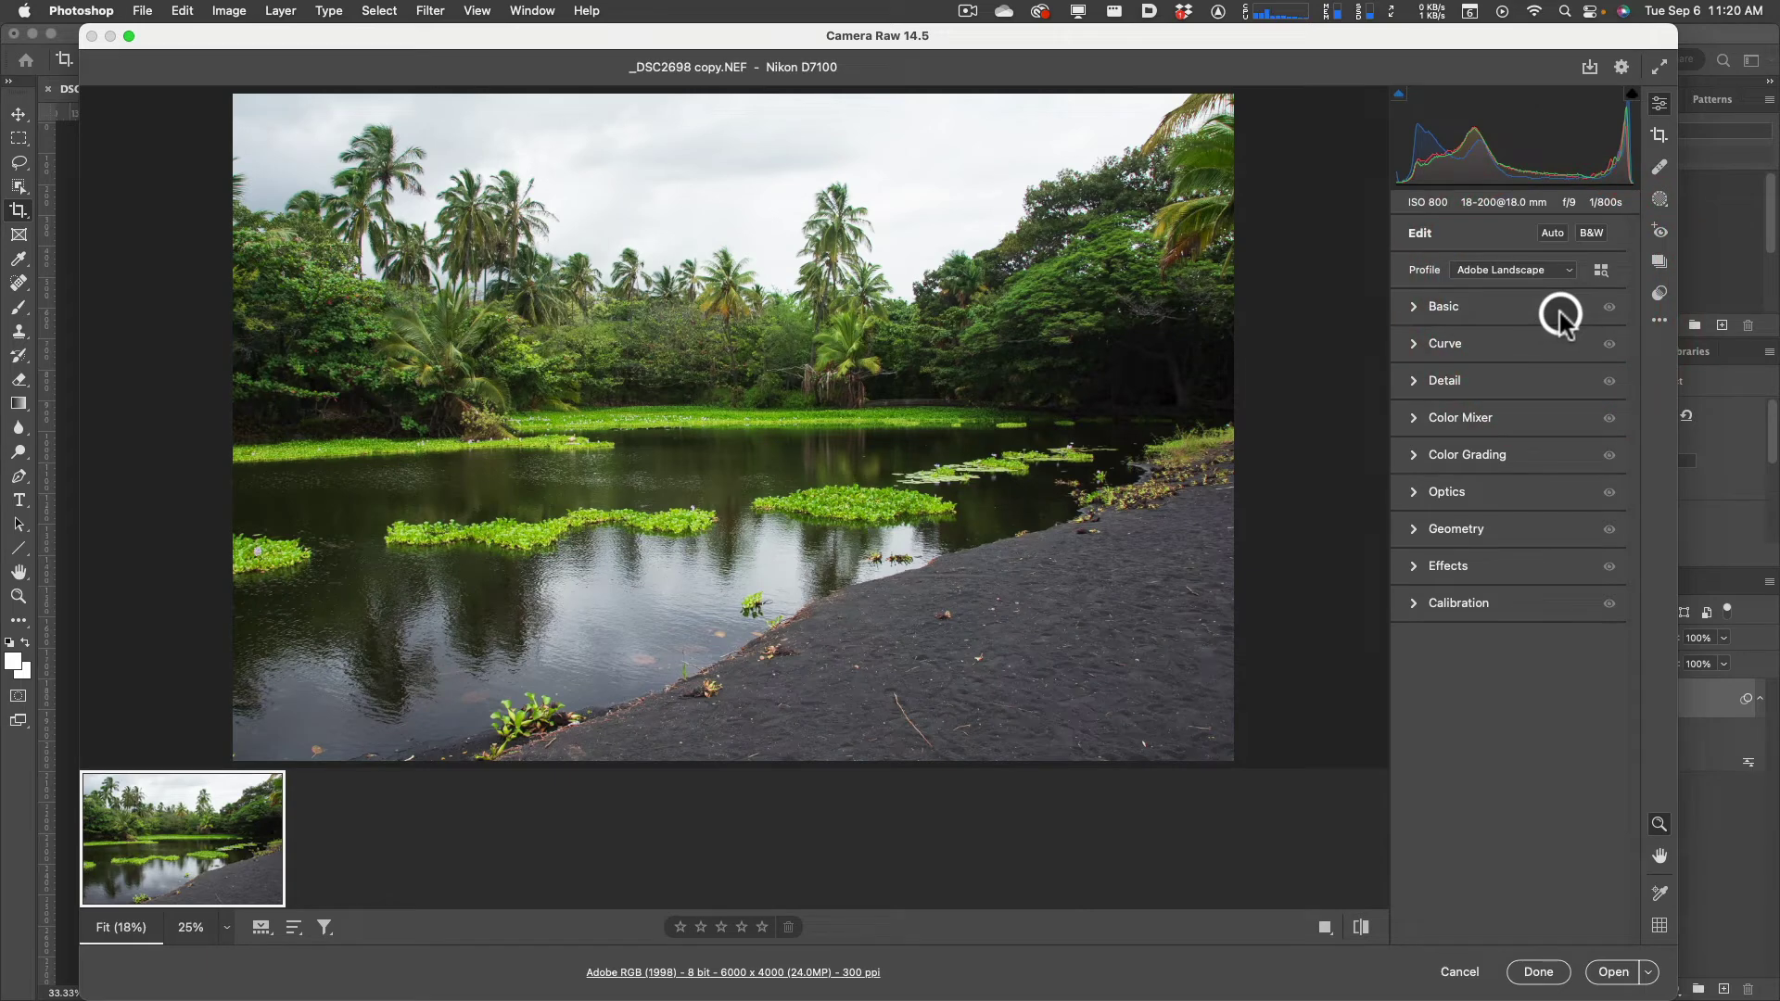
left_click(1599, 271)
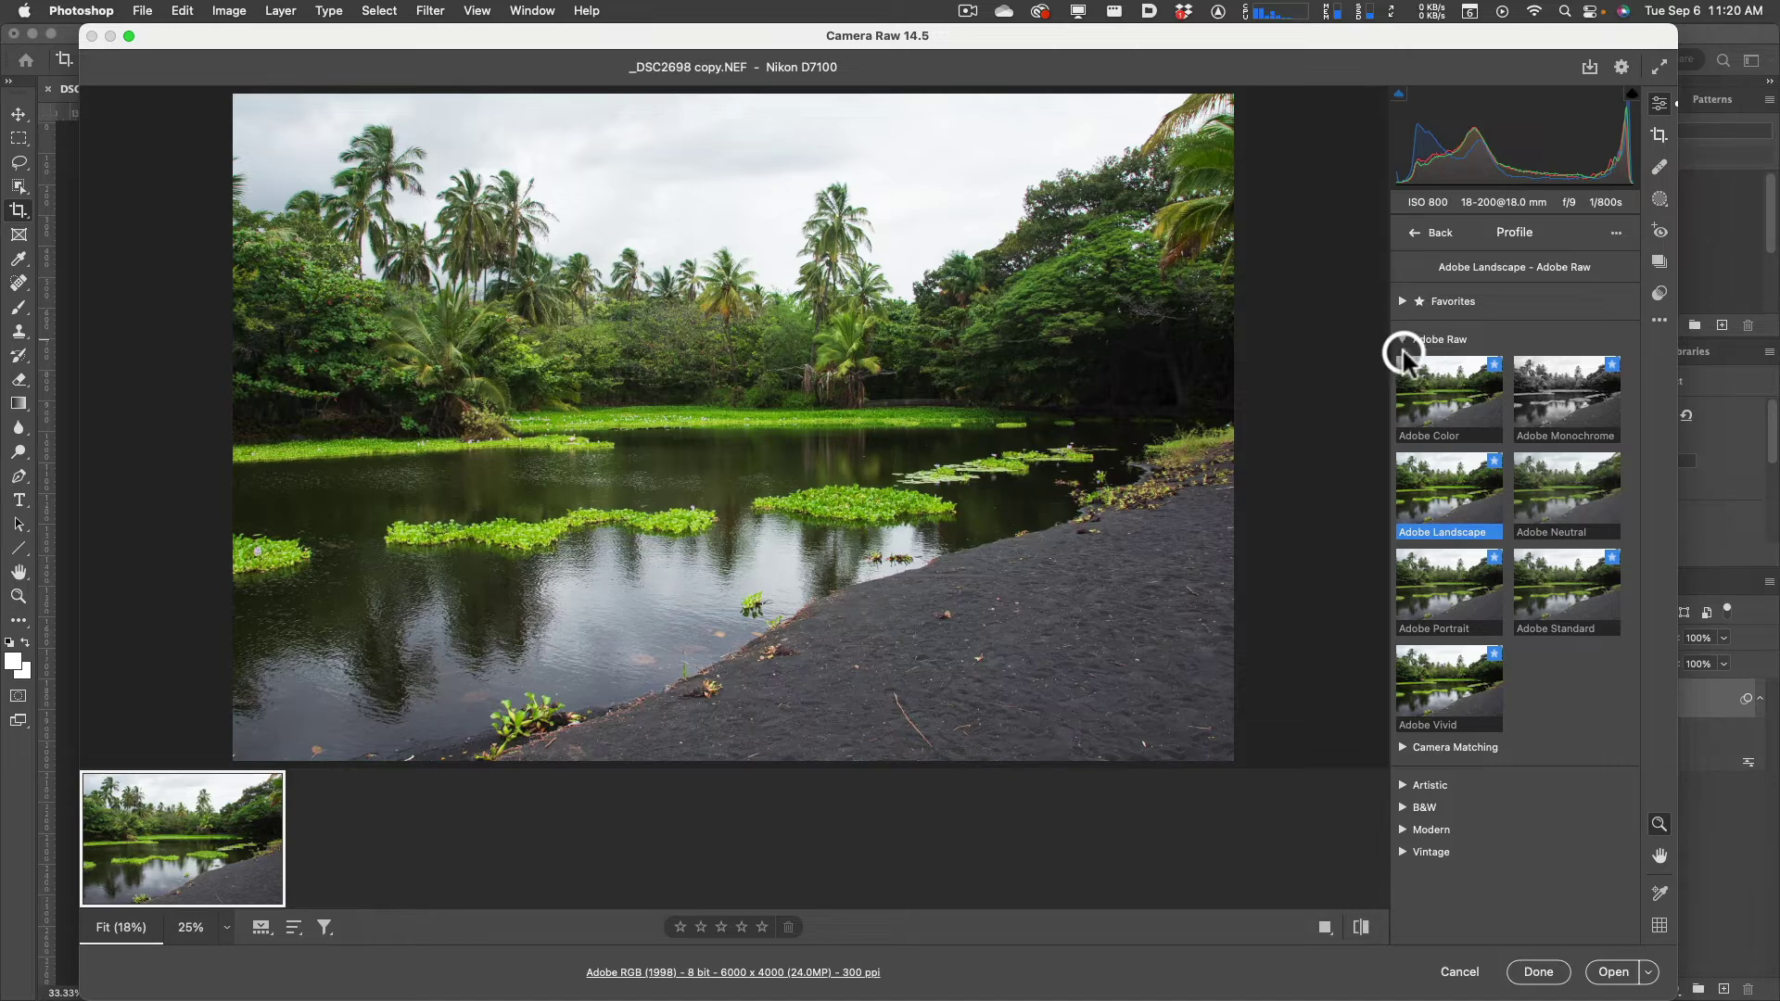
left_click(1458, 477)
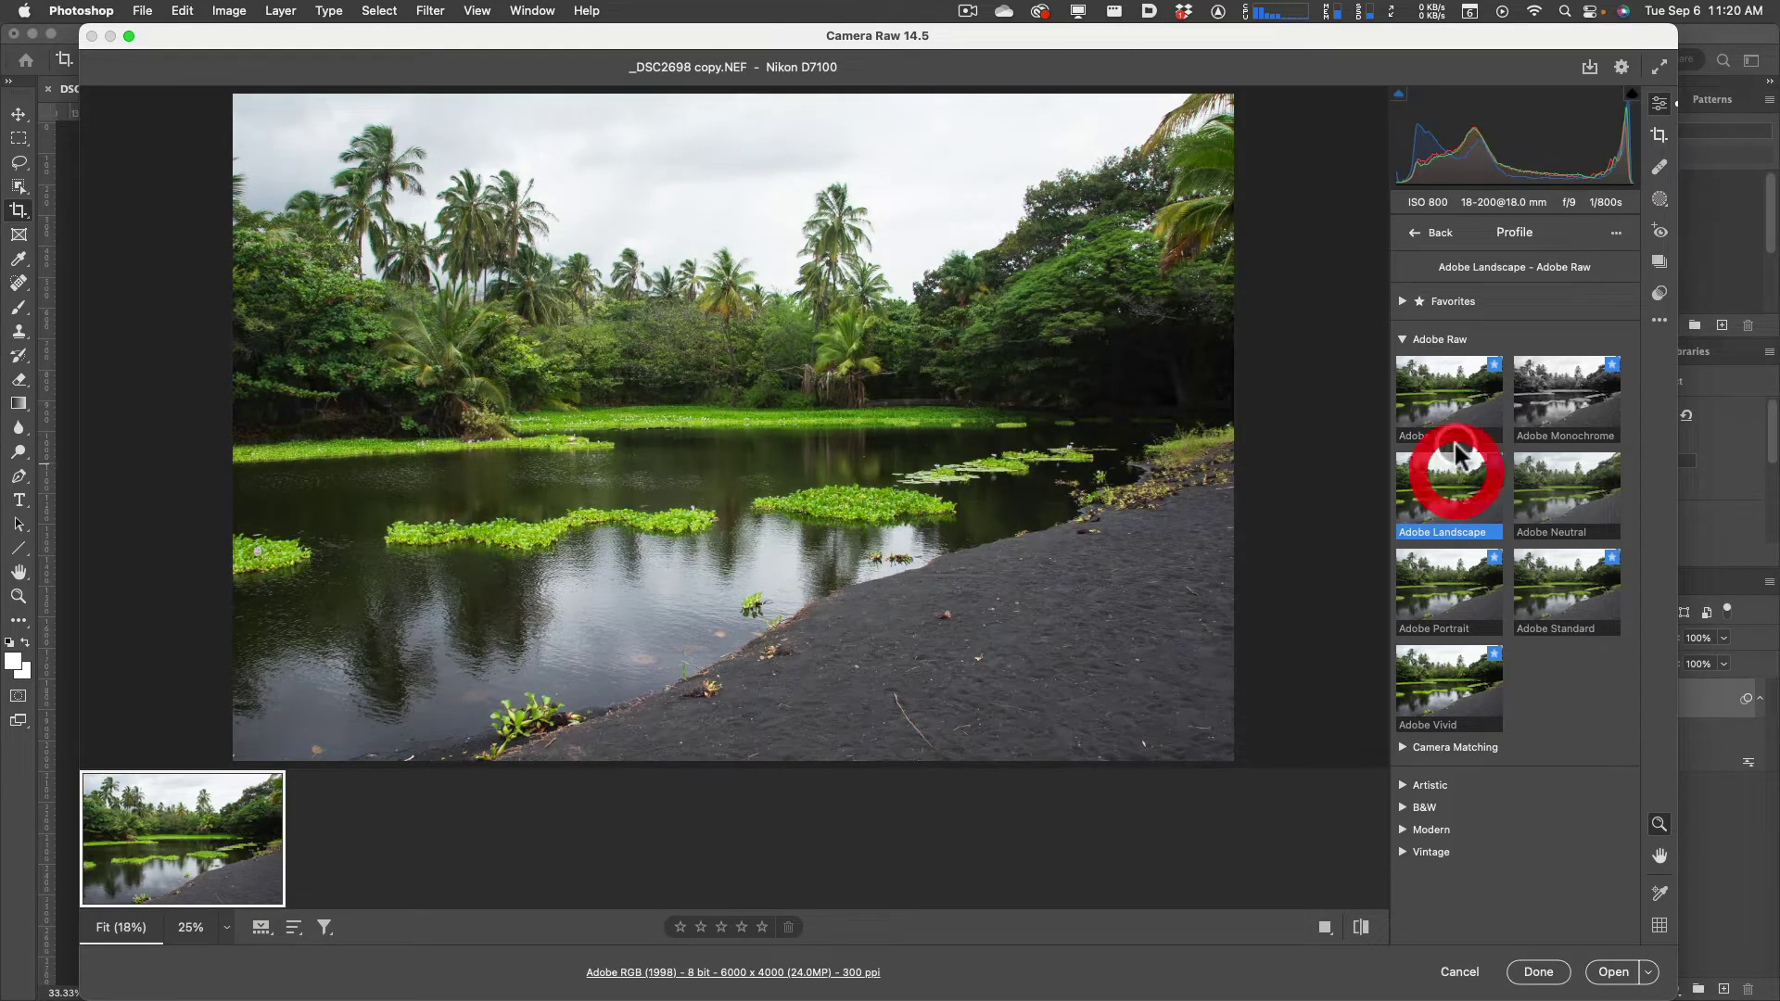
left_click(1402, 339)
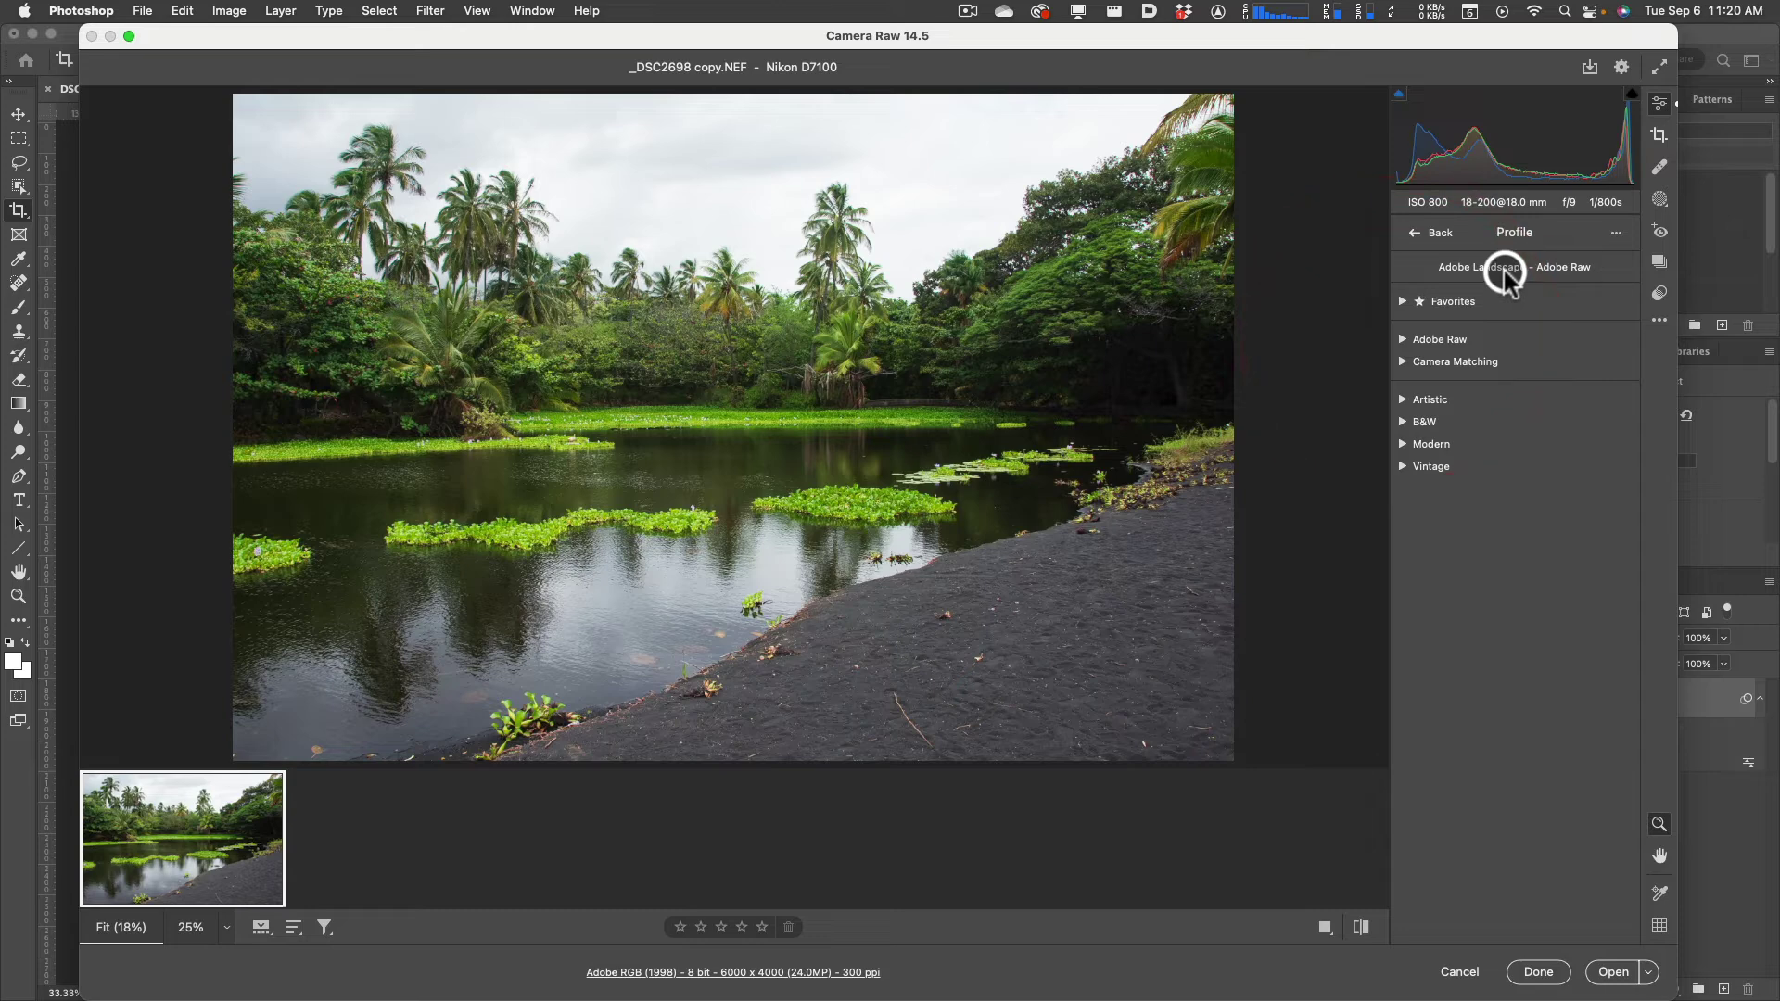
left_click(1416, 238)
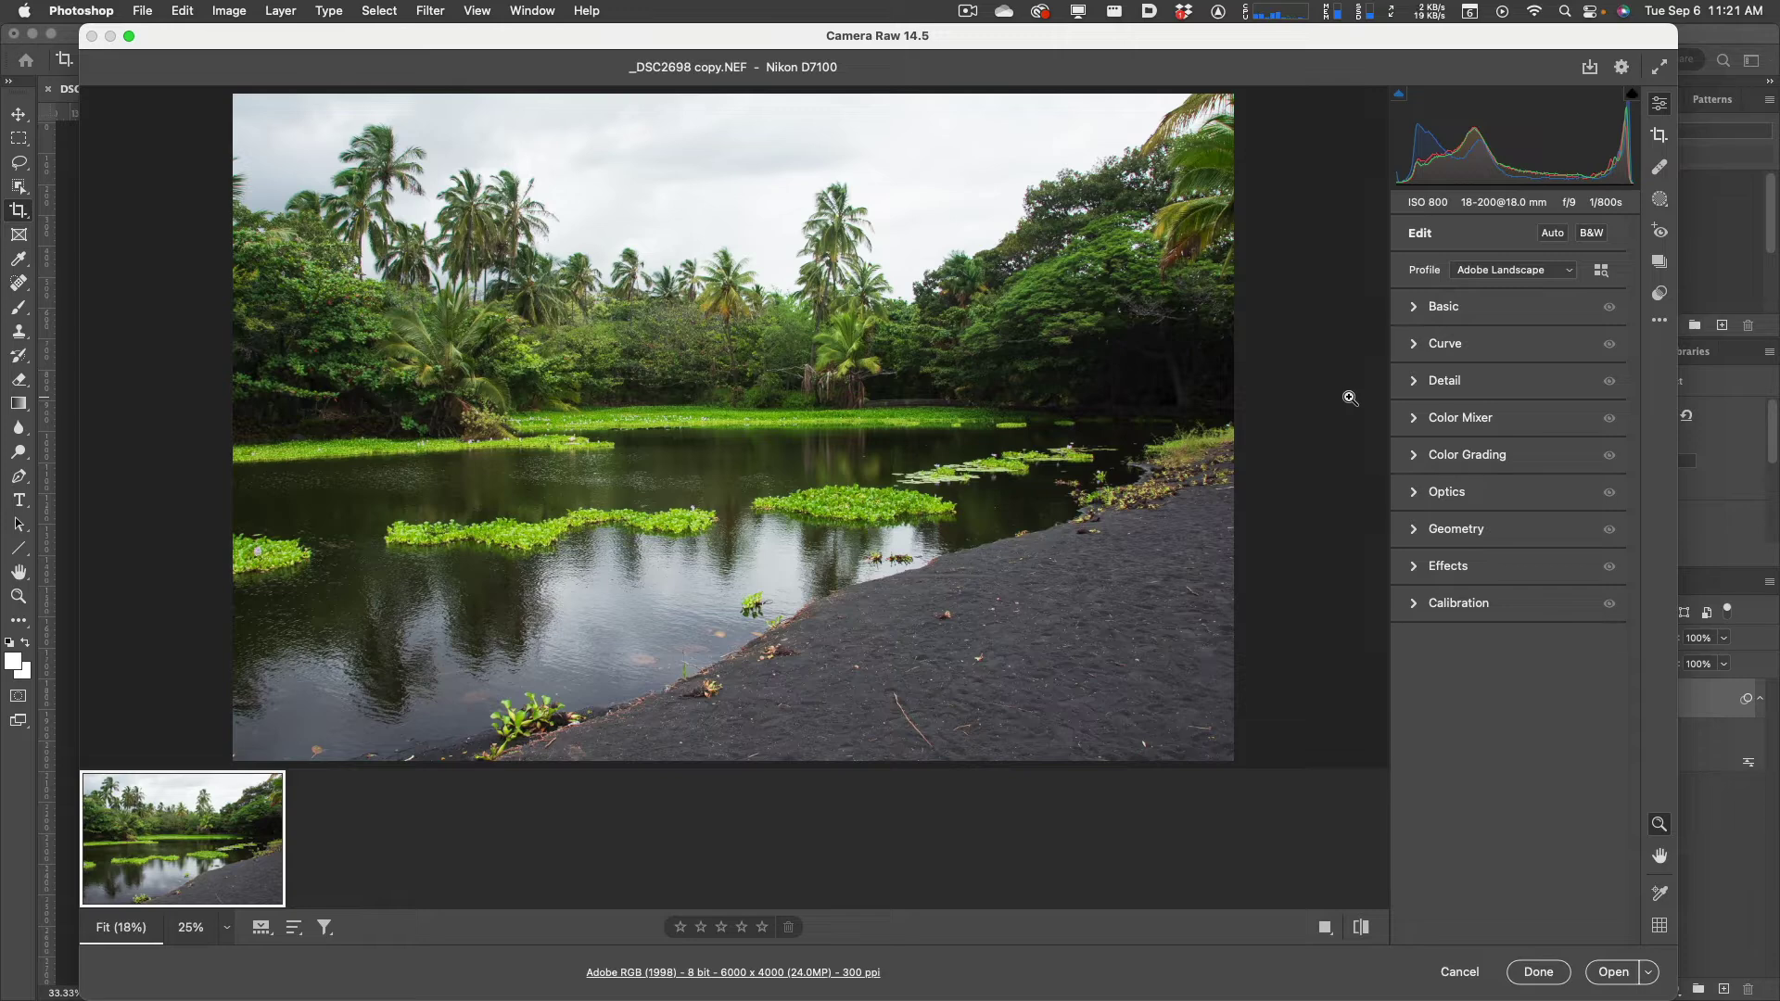
Expand the Basic section and read the explanation of the Exposure adjustment
left_click(1415, 308)
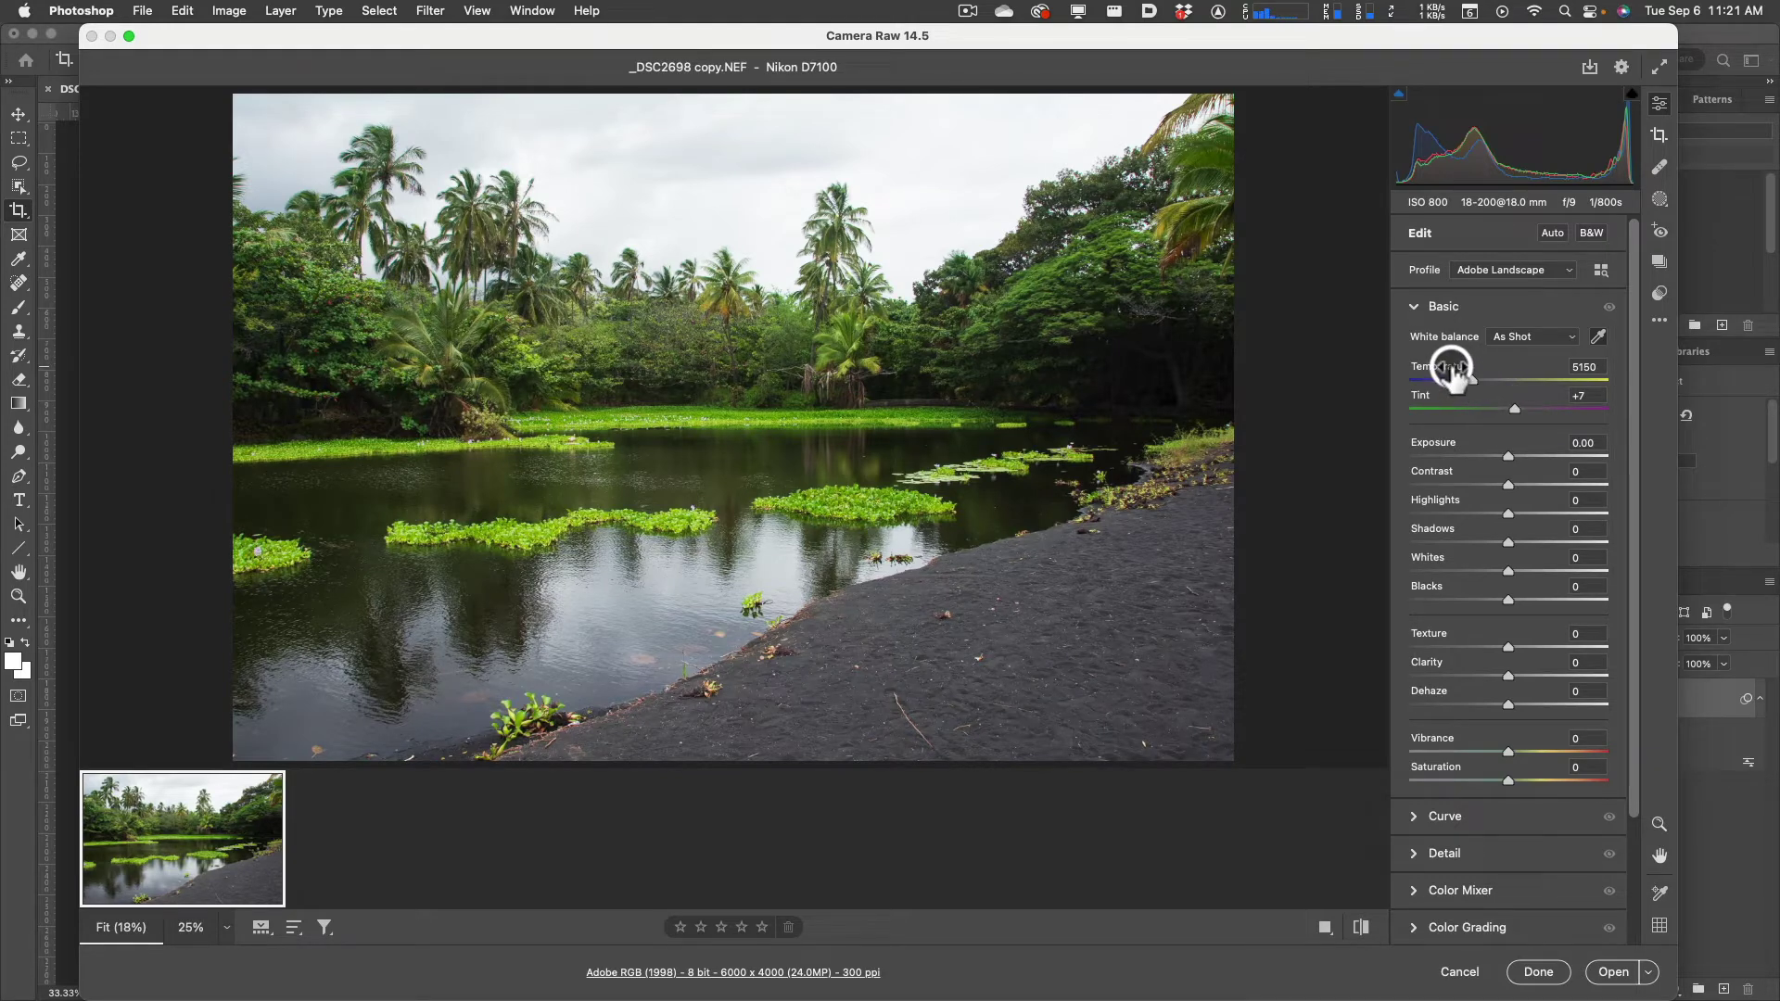
mouse_move(1453, 372)
mouse_move(1432, 446)
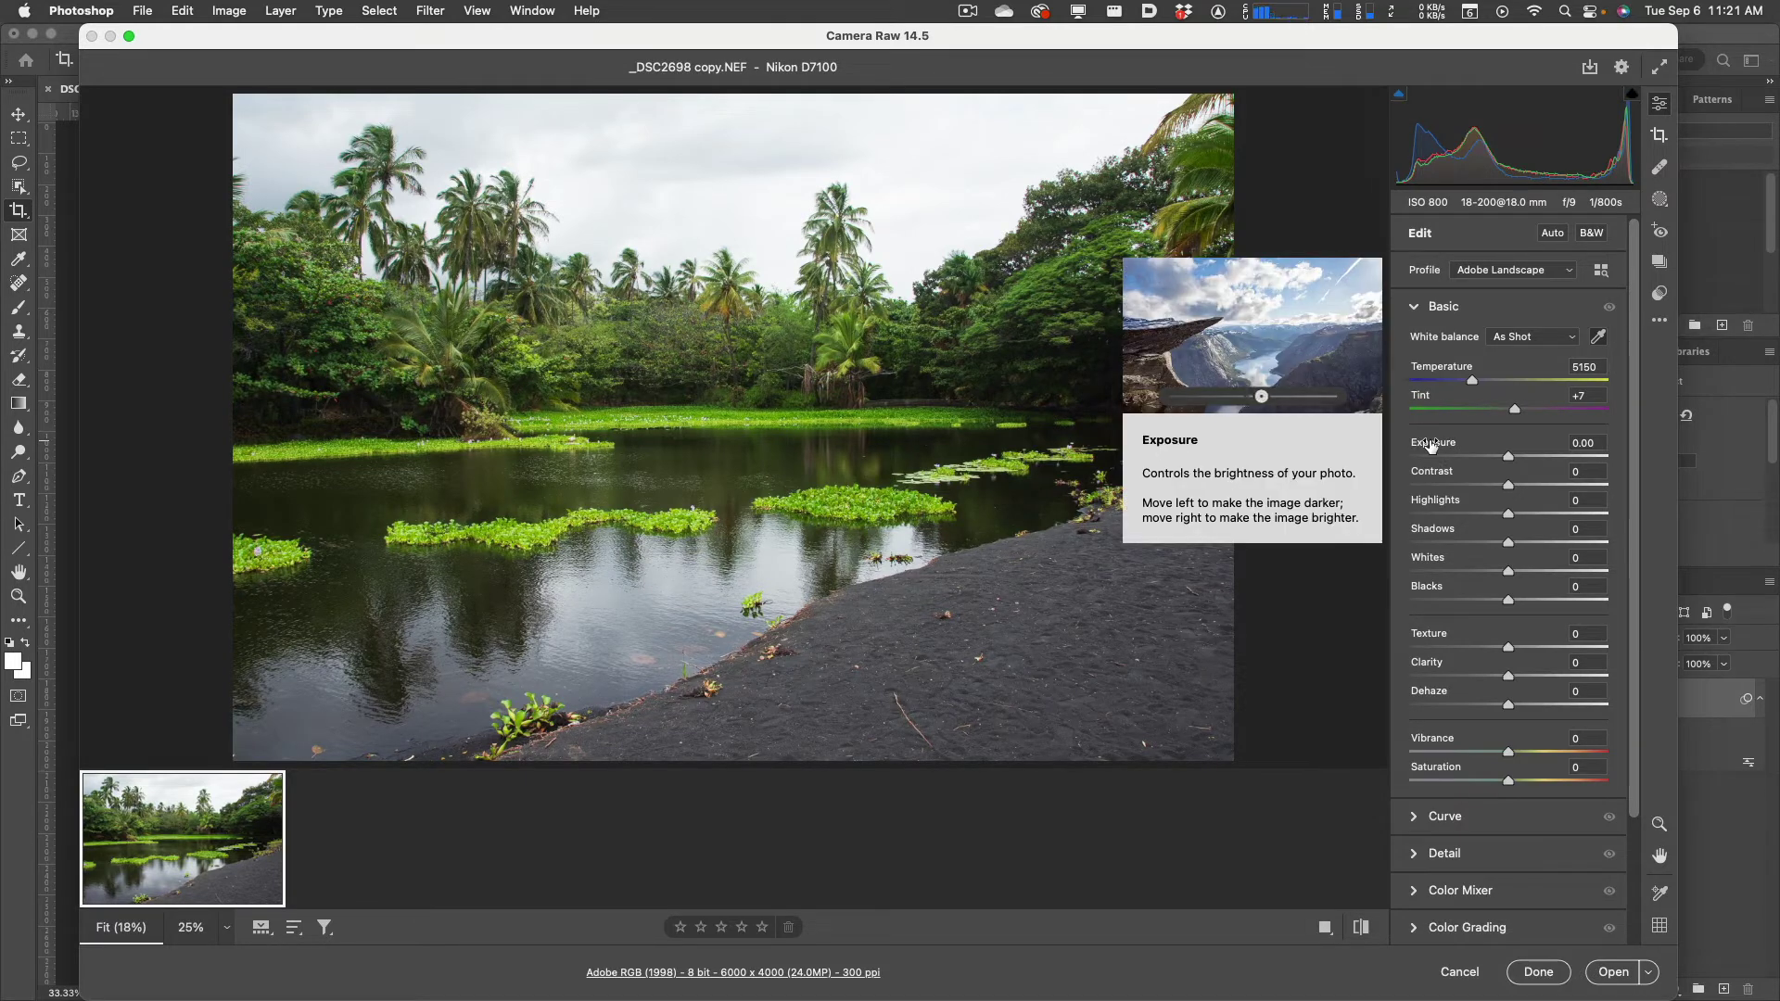
Sample the cloudy sky with the White Balance tool to neutralize the photo's color cast
left_click(1270, 389)
left_click_drag(1270, 390, 1570, 393)
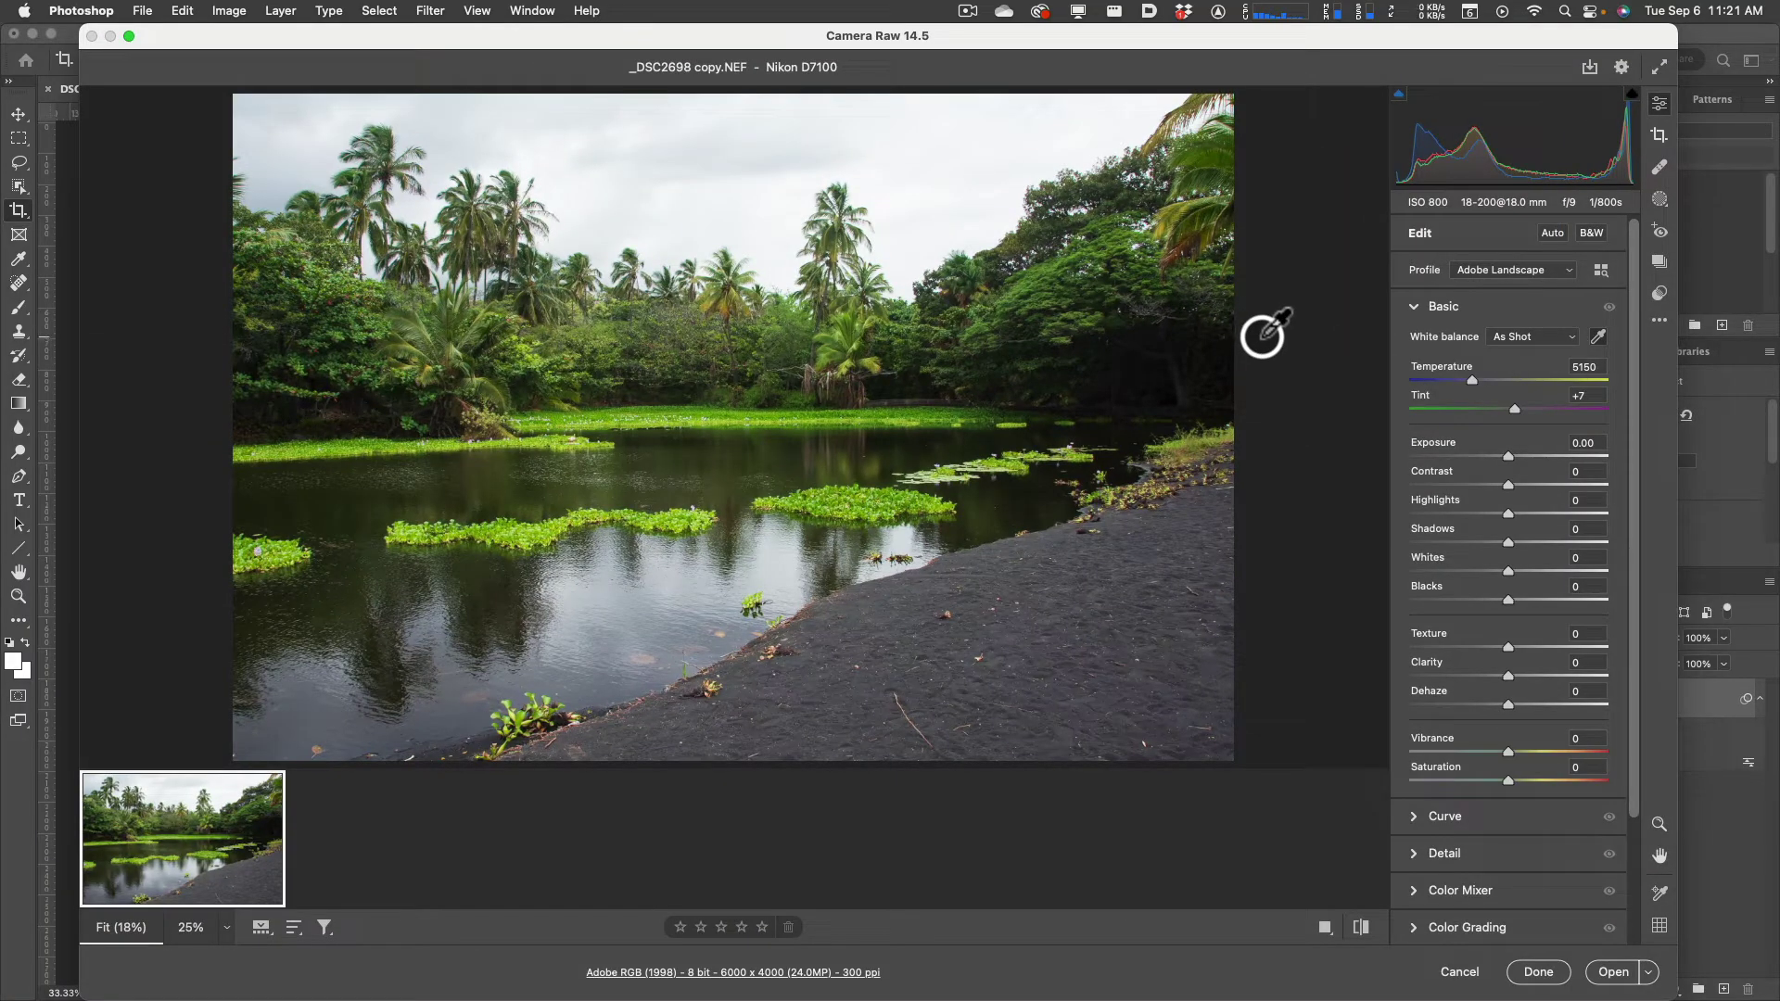
left_click(1263, 334)
left_click(649, 214)
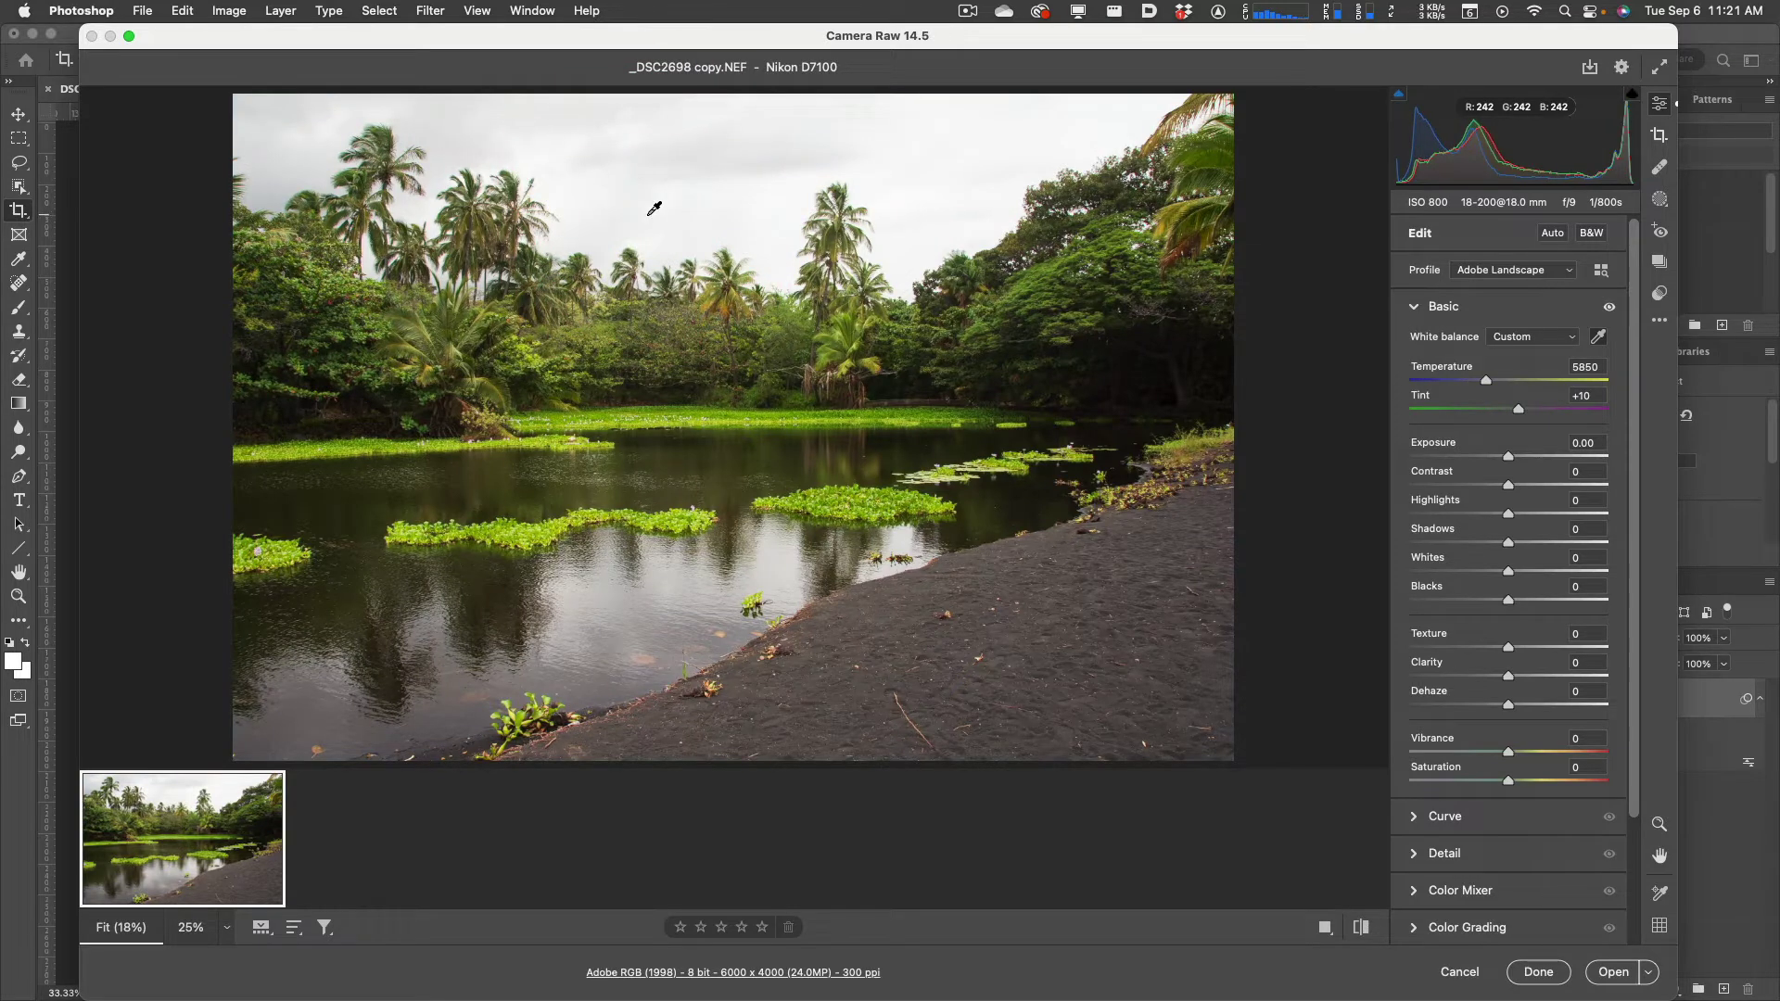
left_click(647, 213)
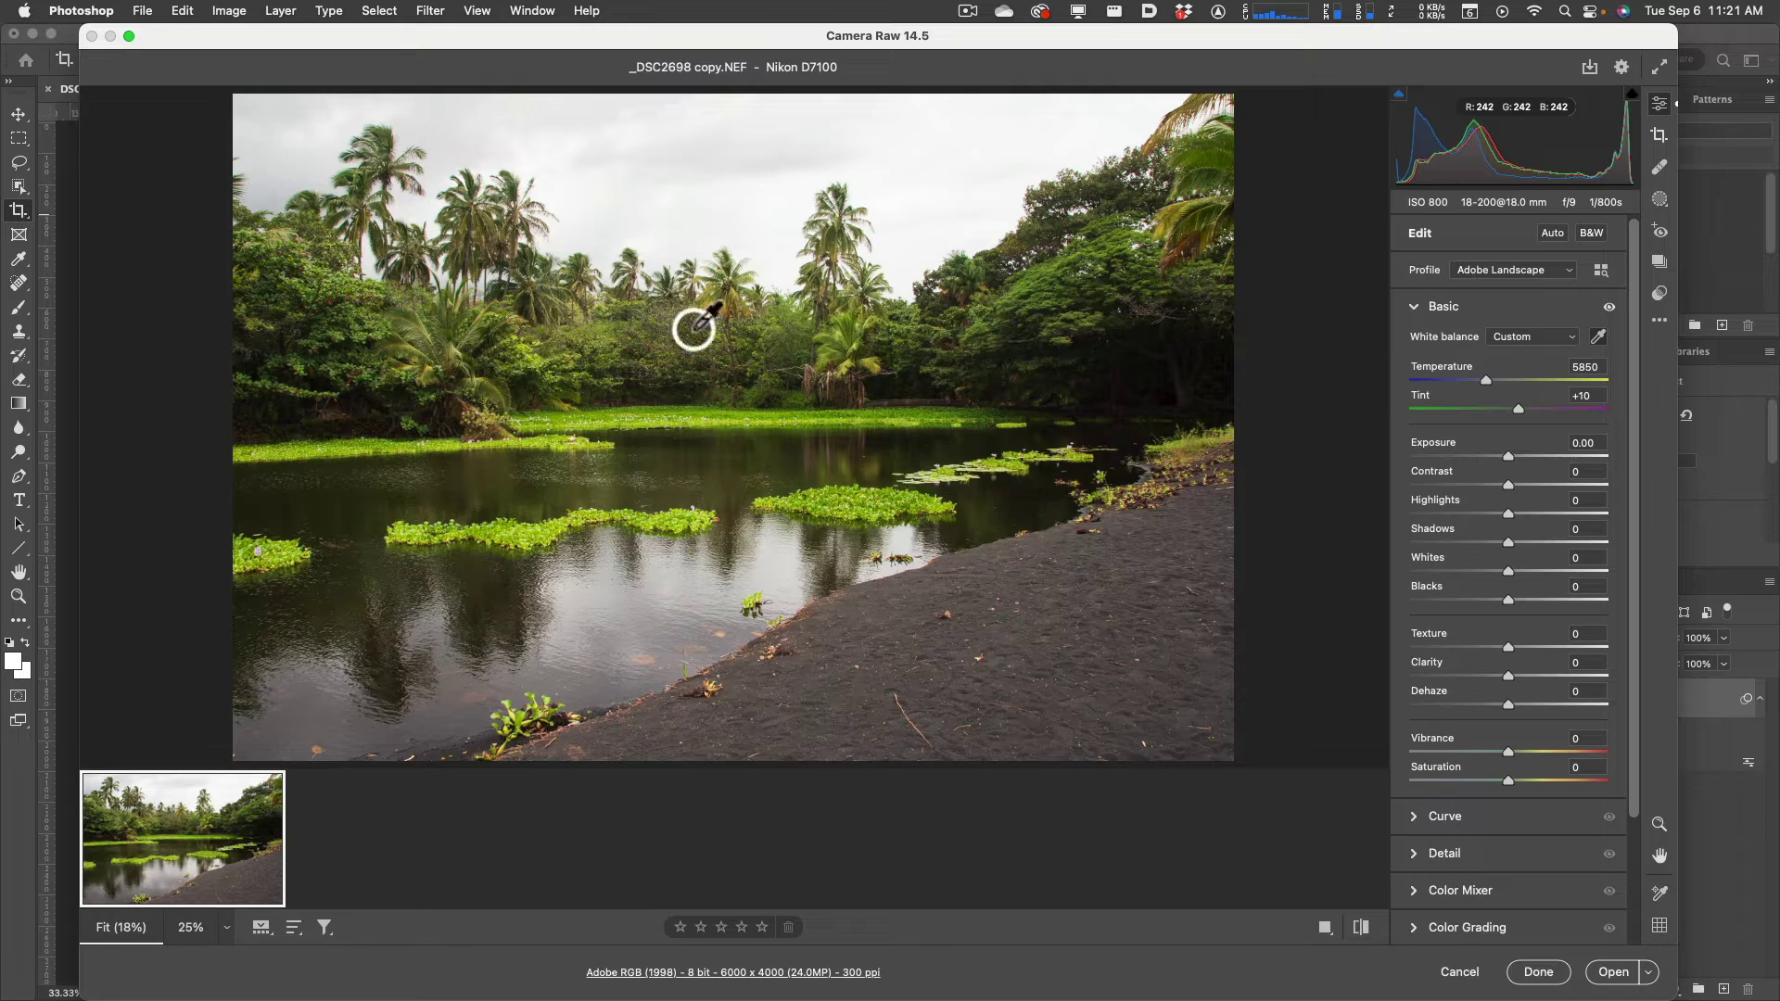
Try white balance samples from the pond plants, dark sand and foliage, and resample from the cloudy sky
left_click(709, 417)
left_click(1158, 556)
left_click(788, 500)
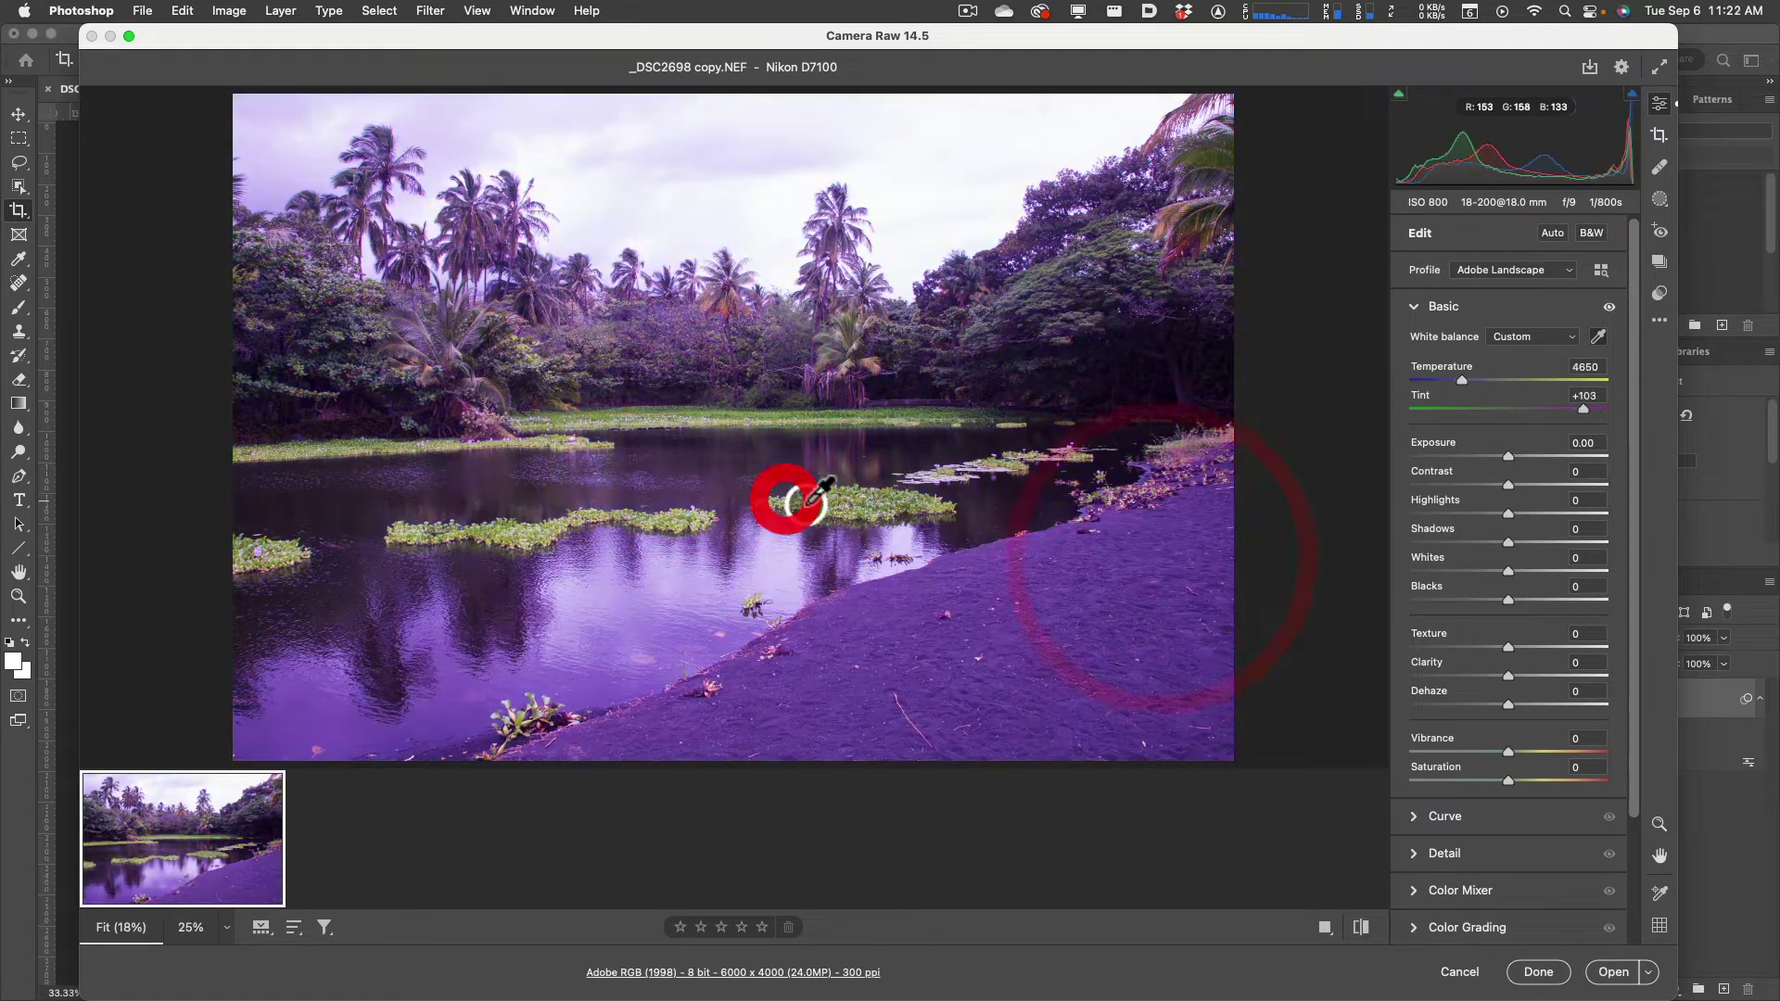
left_click(697, 485)
left_click(608, 366)
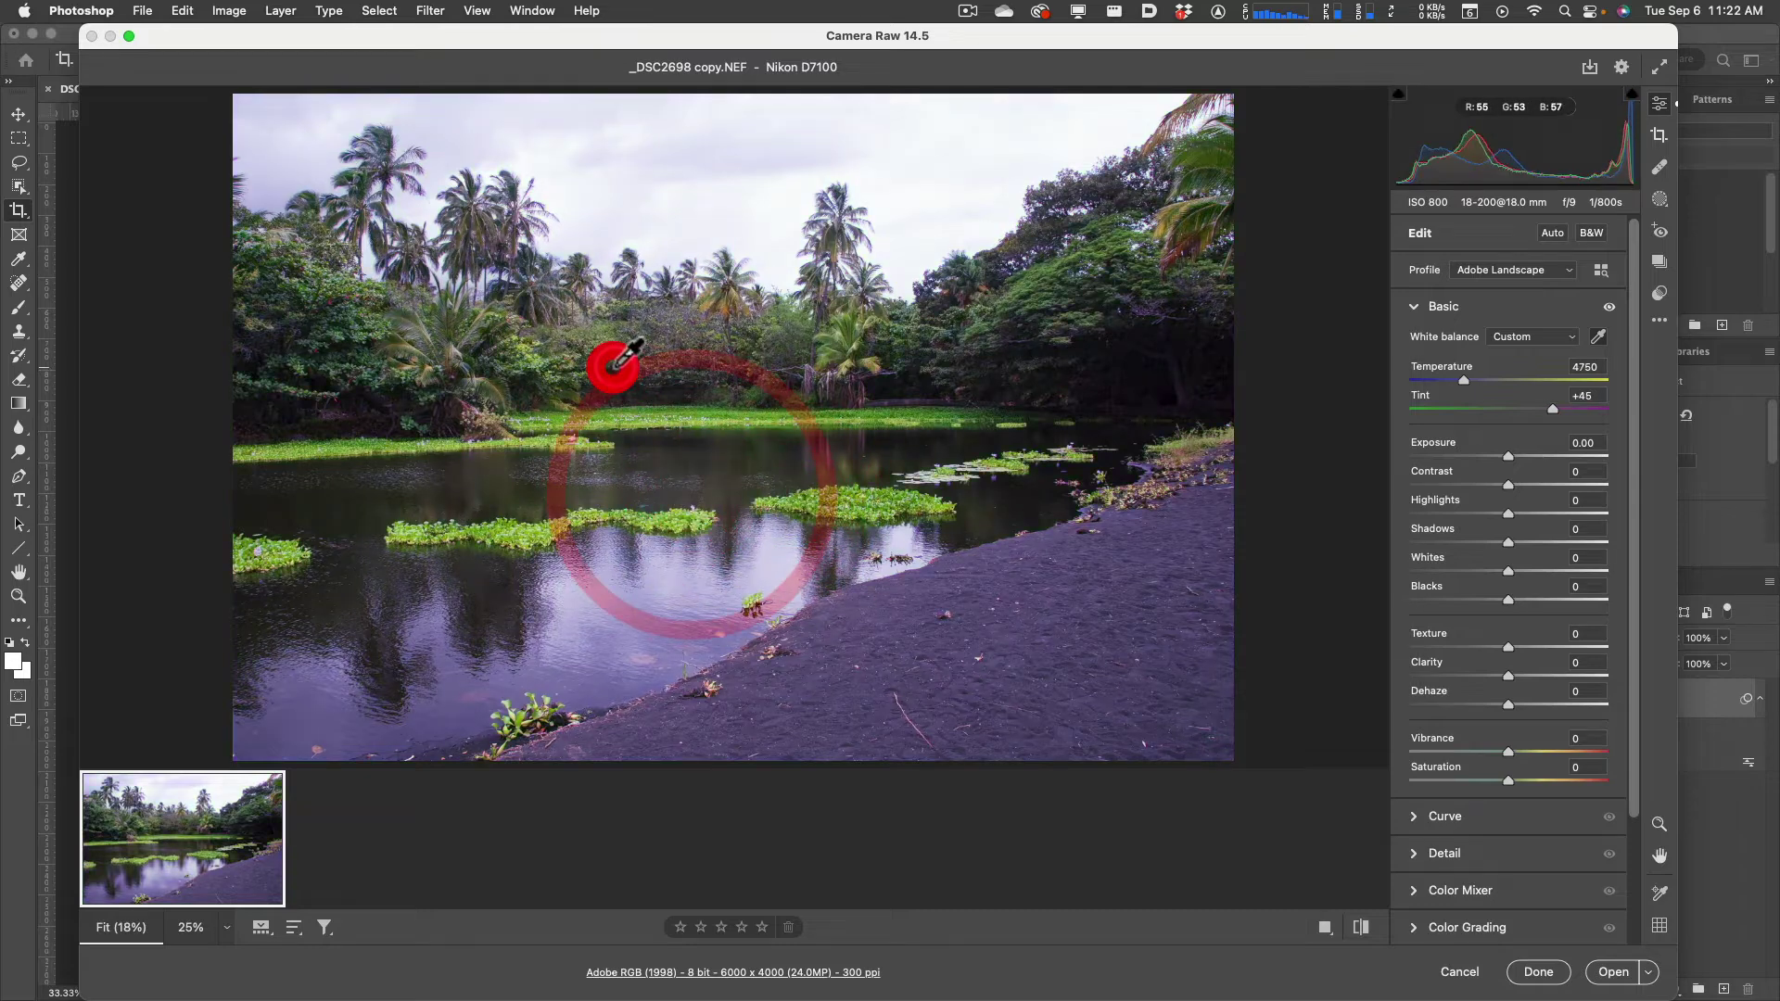
left_click(668, 406)
left_click(687, 207)
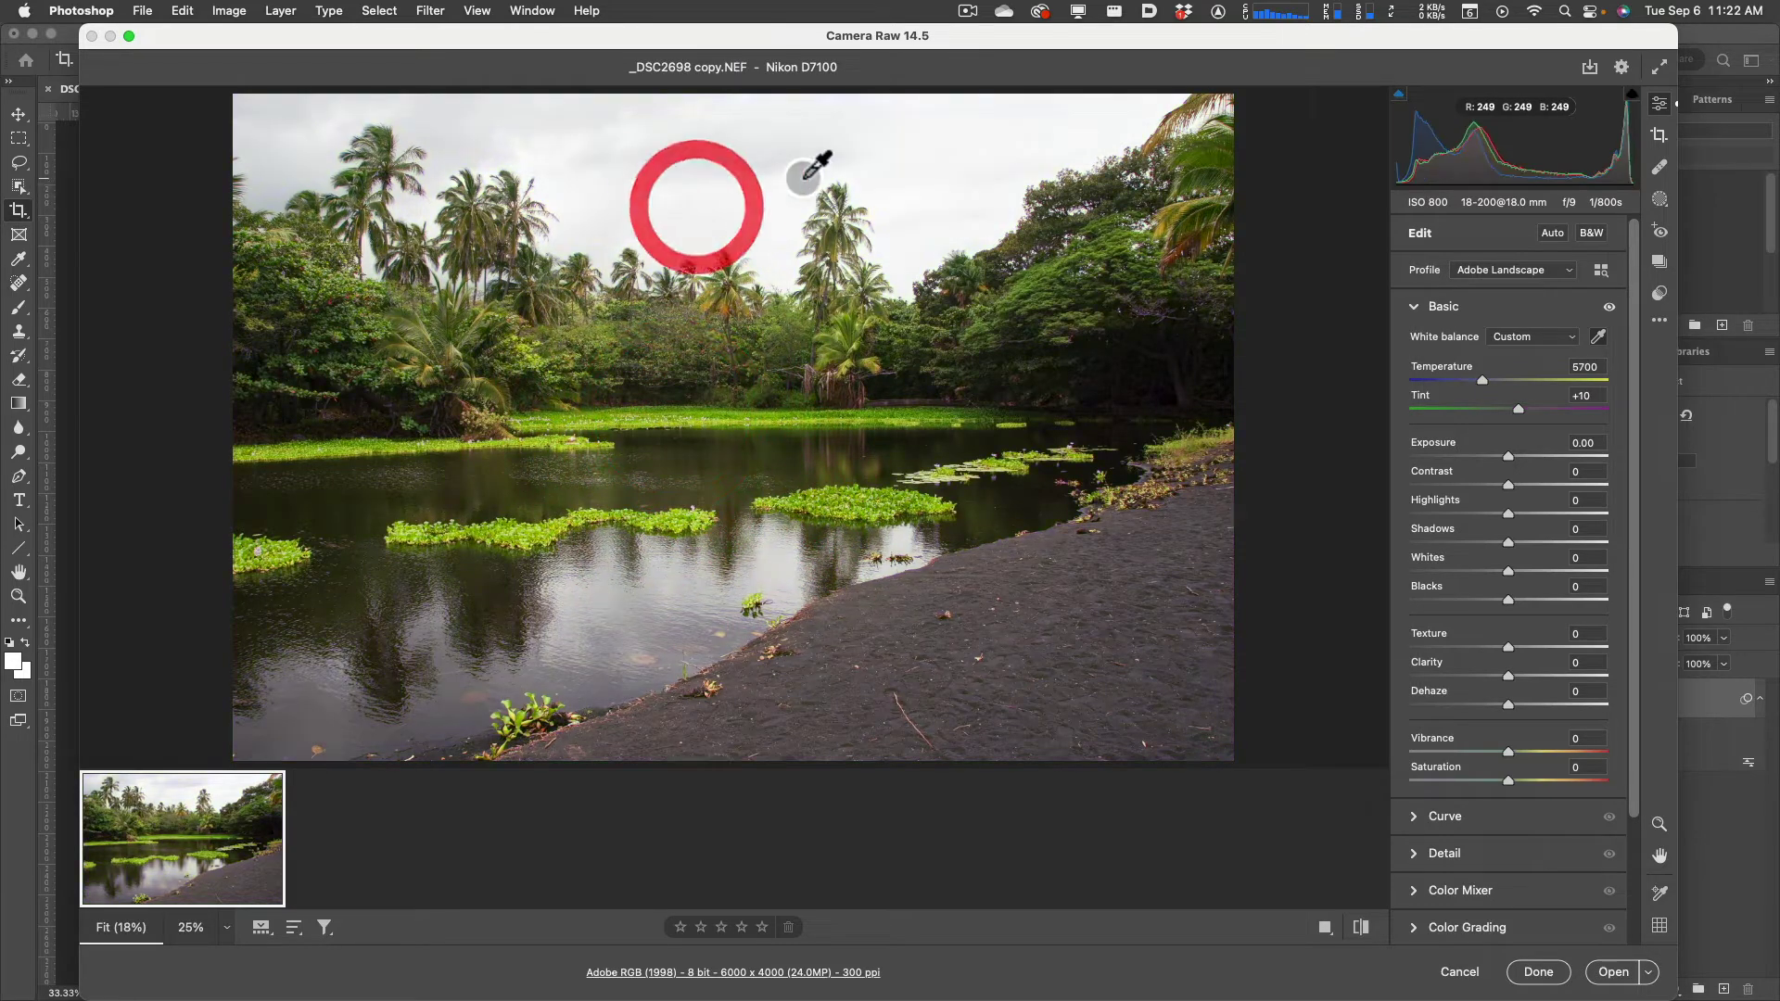
left_click(612, 183)
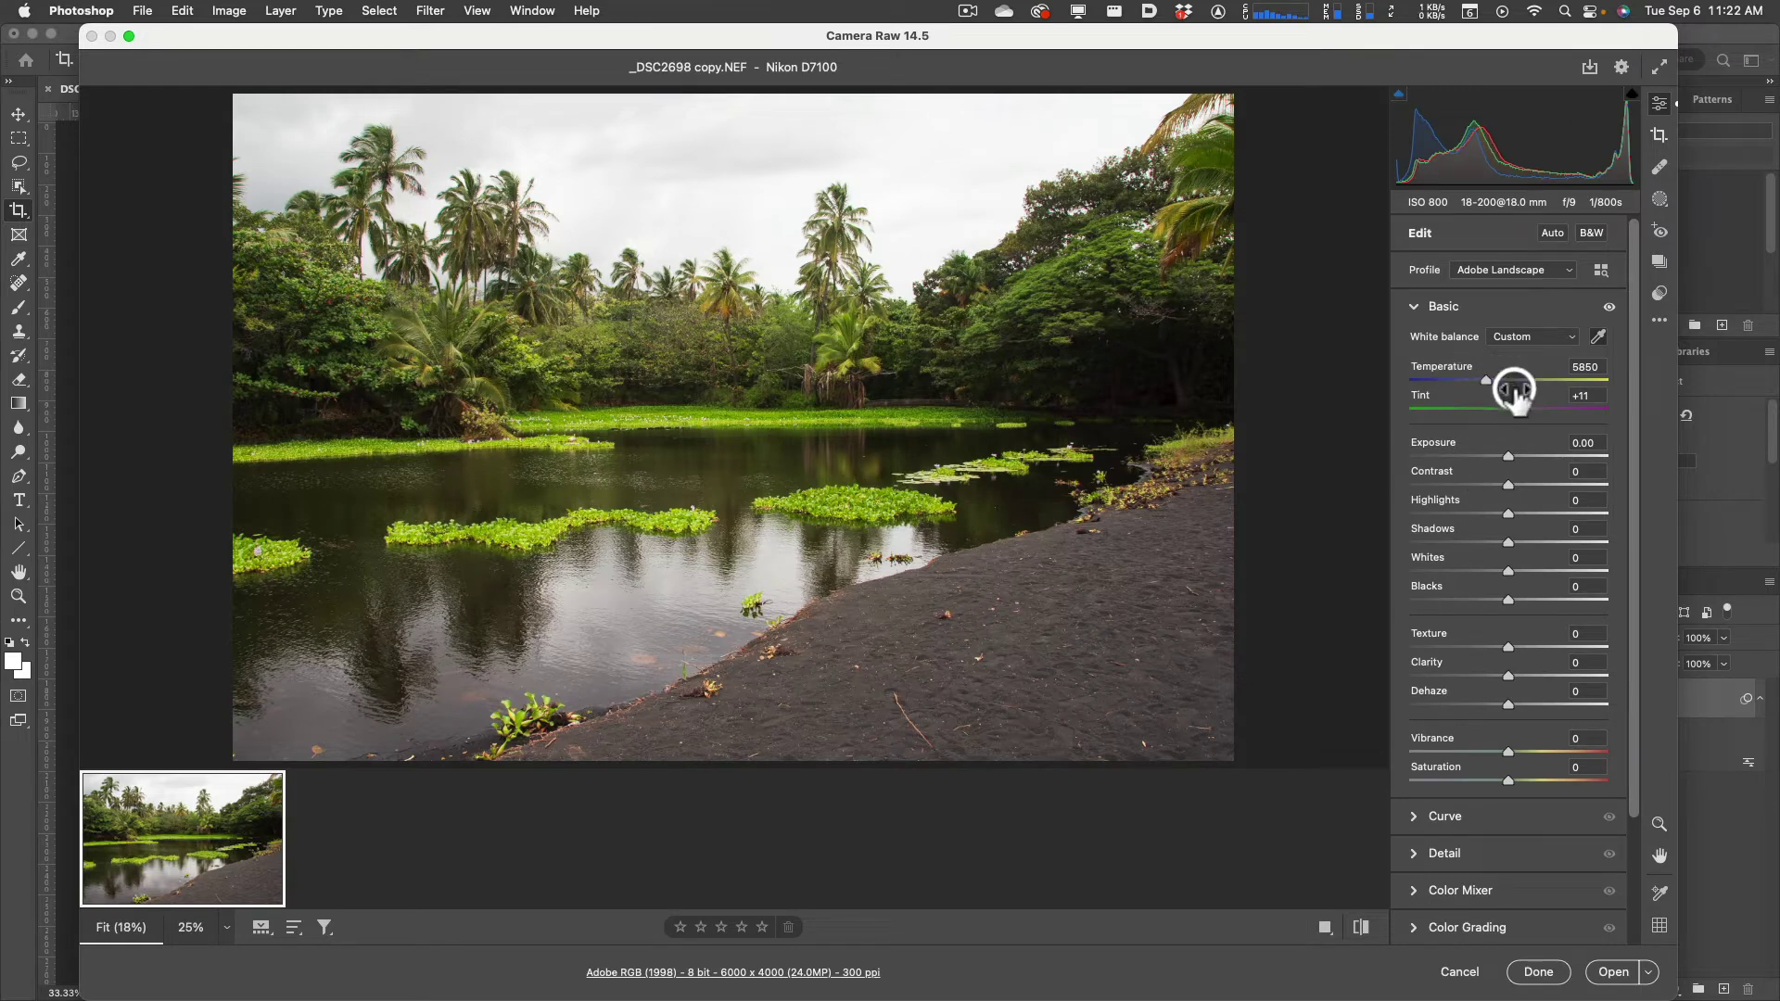
Try a cool Temperature of 3550, and set Temperature to 6350 and Tint to 0
left_click_drag(1485, 382, 1440, 380)
double_click(1441, 380)
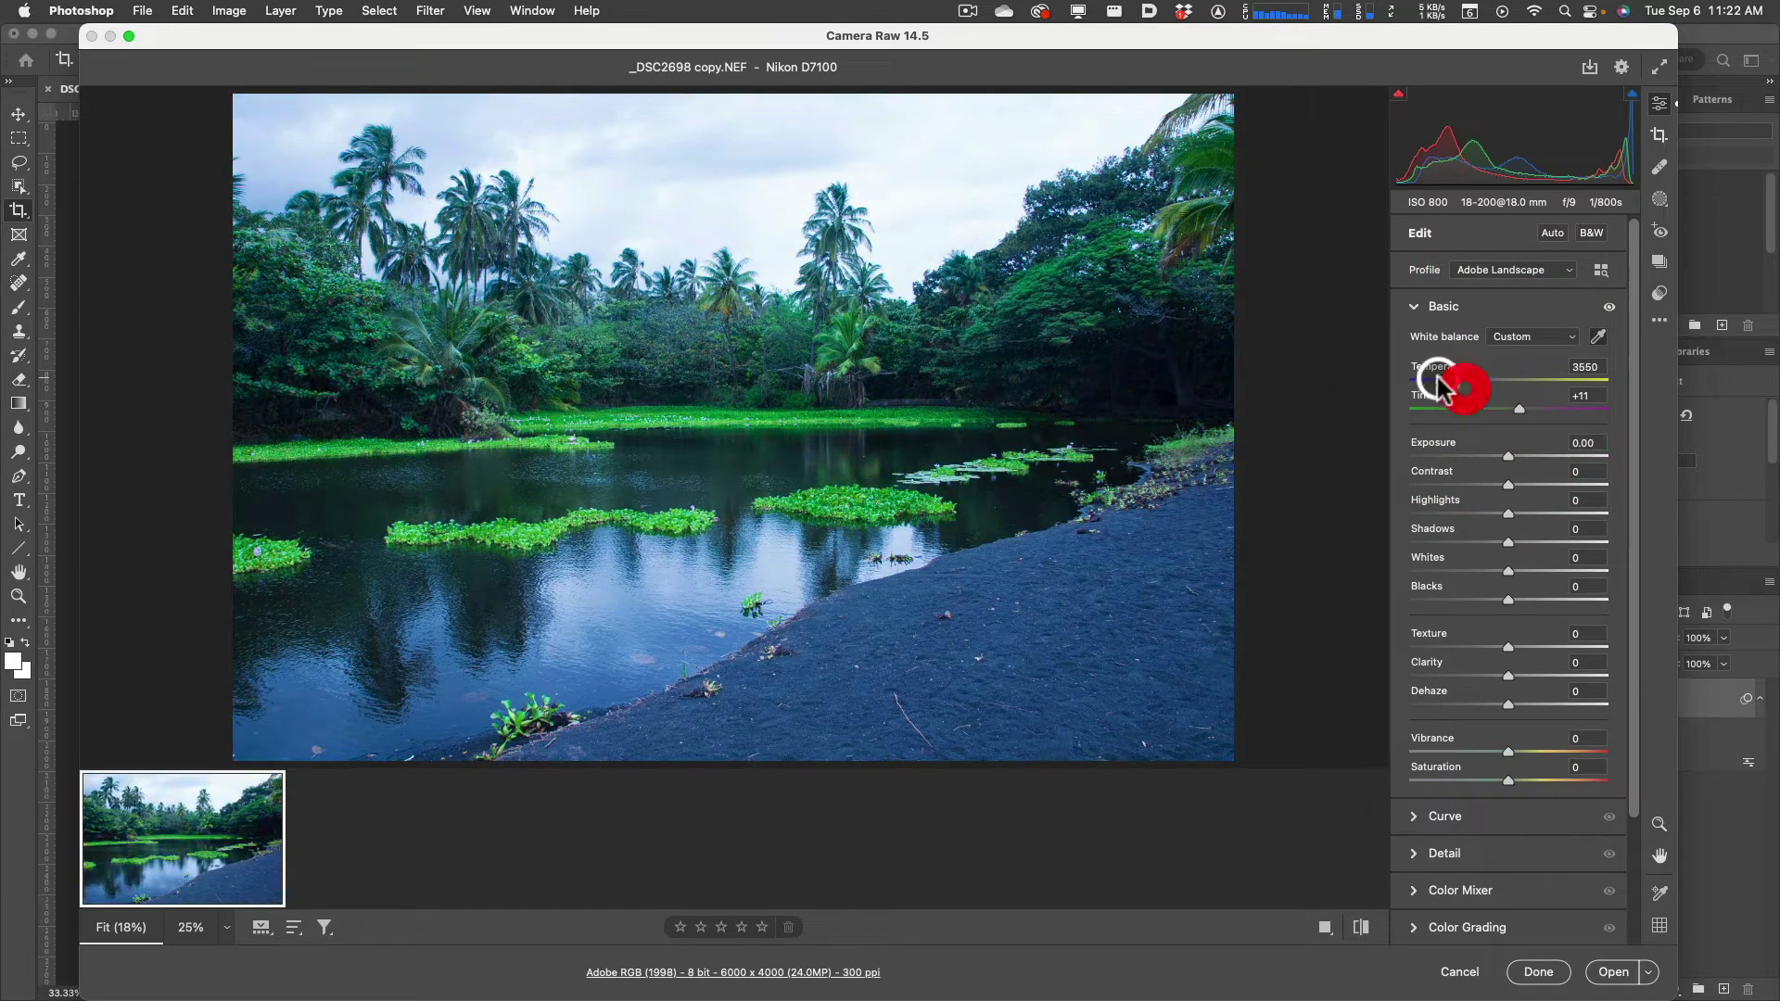
left_click(1519, 409)
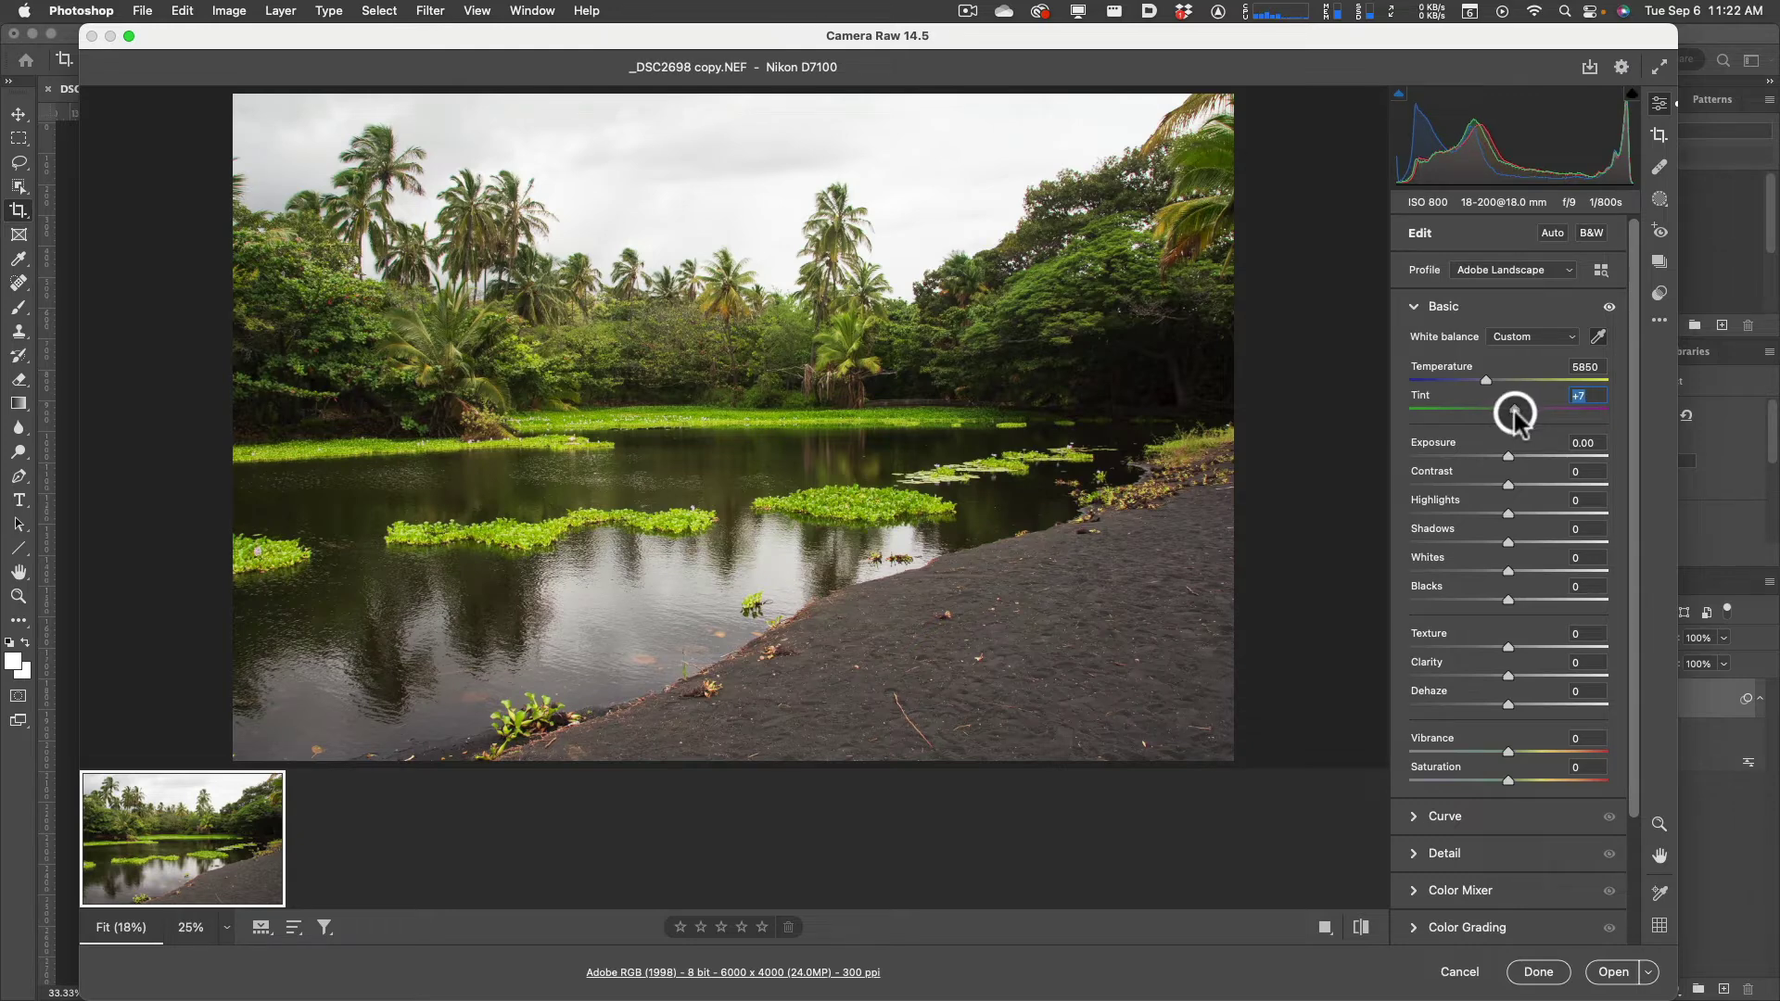
left_click_drag(1519, 415, 1509, 416)
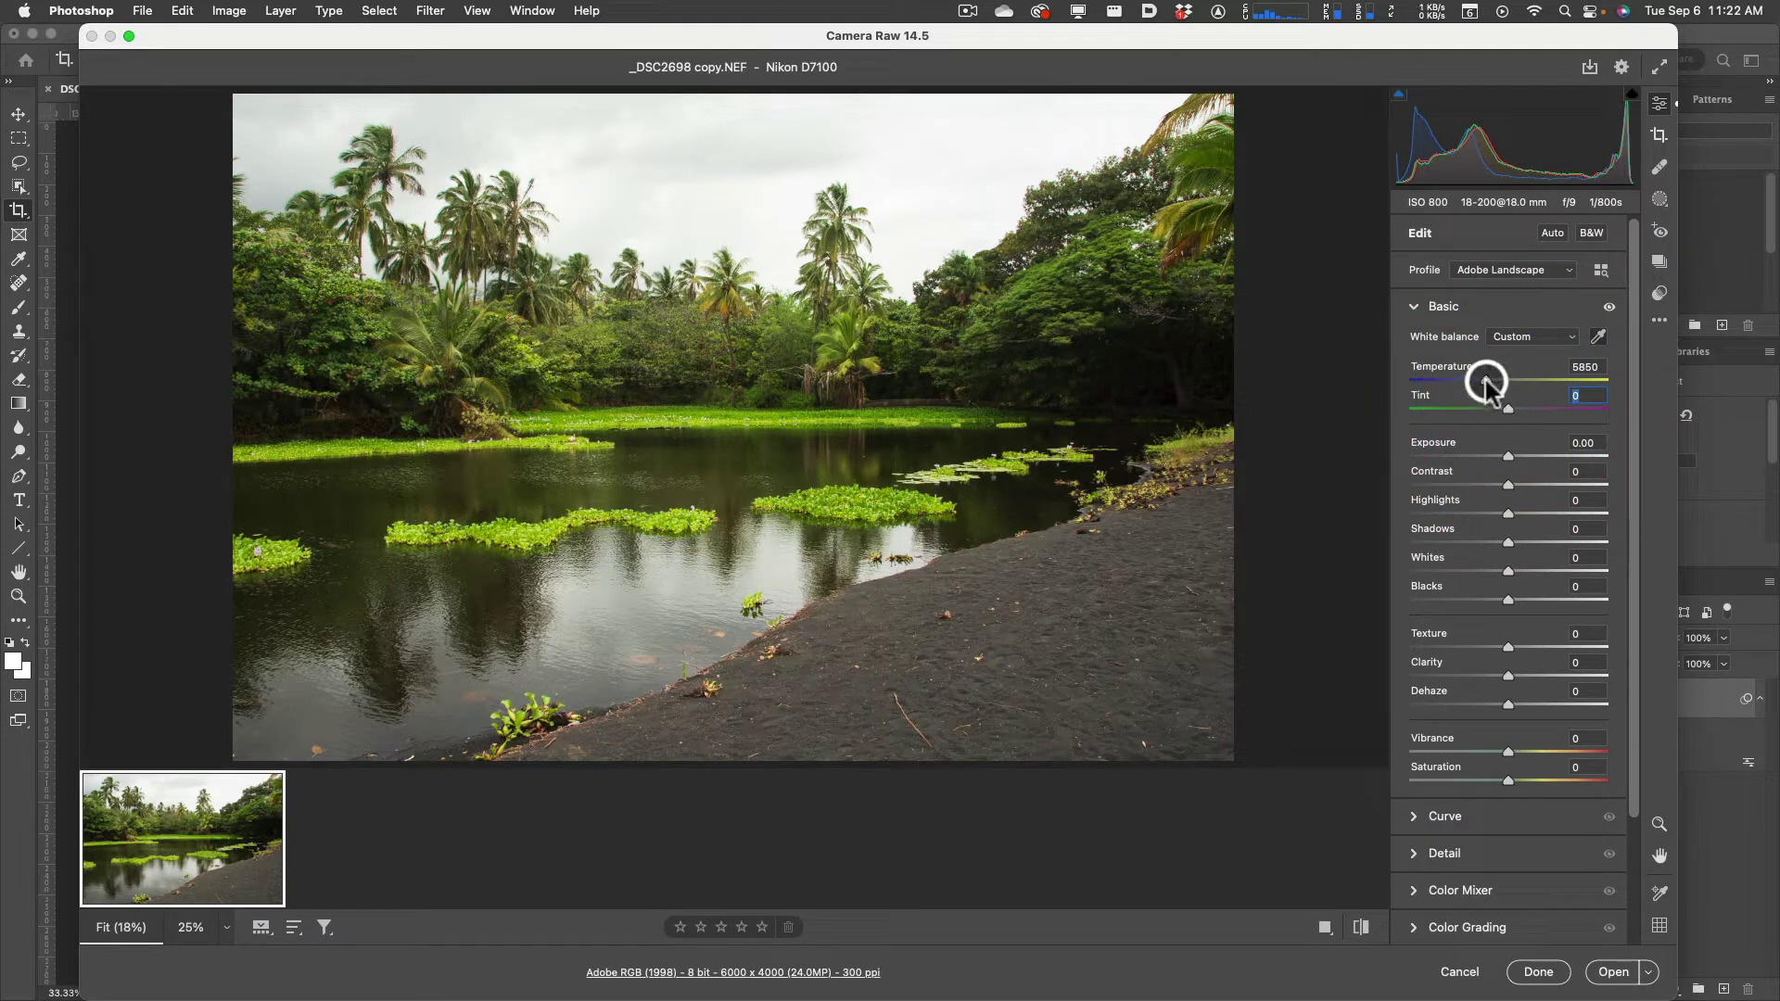
left_click_drag(1486, 381, 1495, 381)
Apply the Cloudy white balance preset and set Tint to 0
left_click(1518, 338)
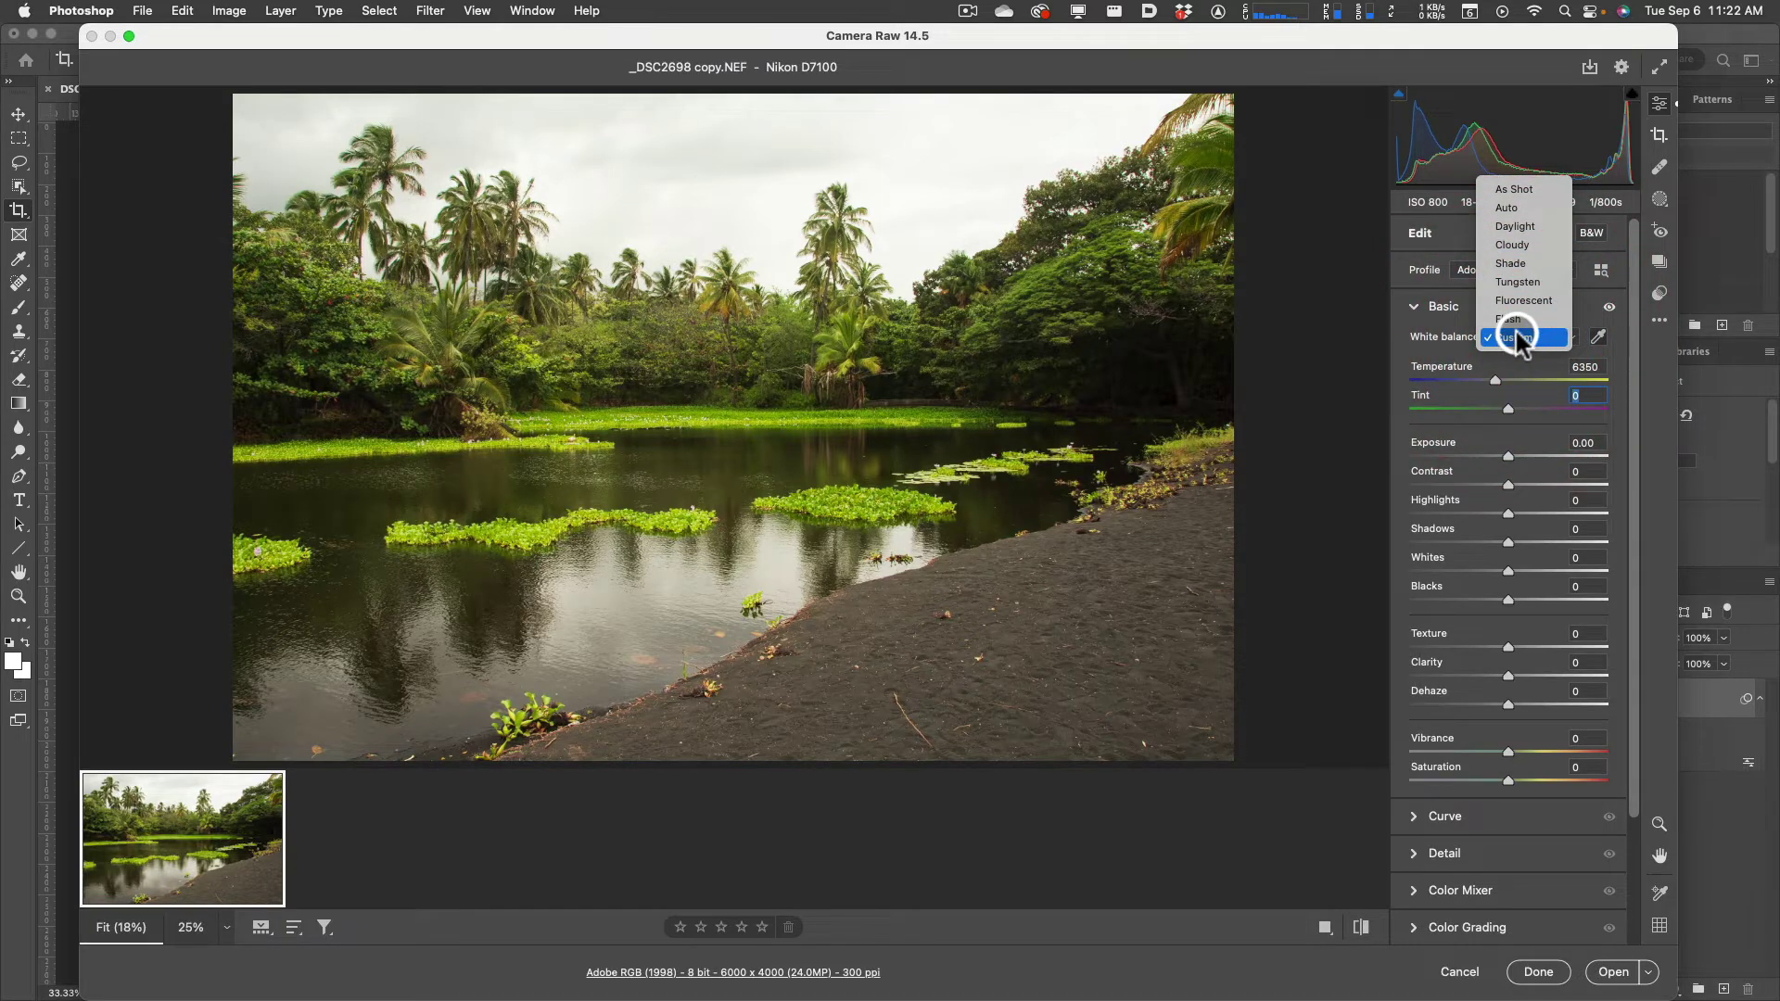
left_click(1535, 248)
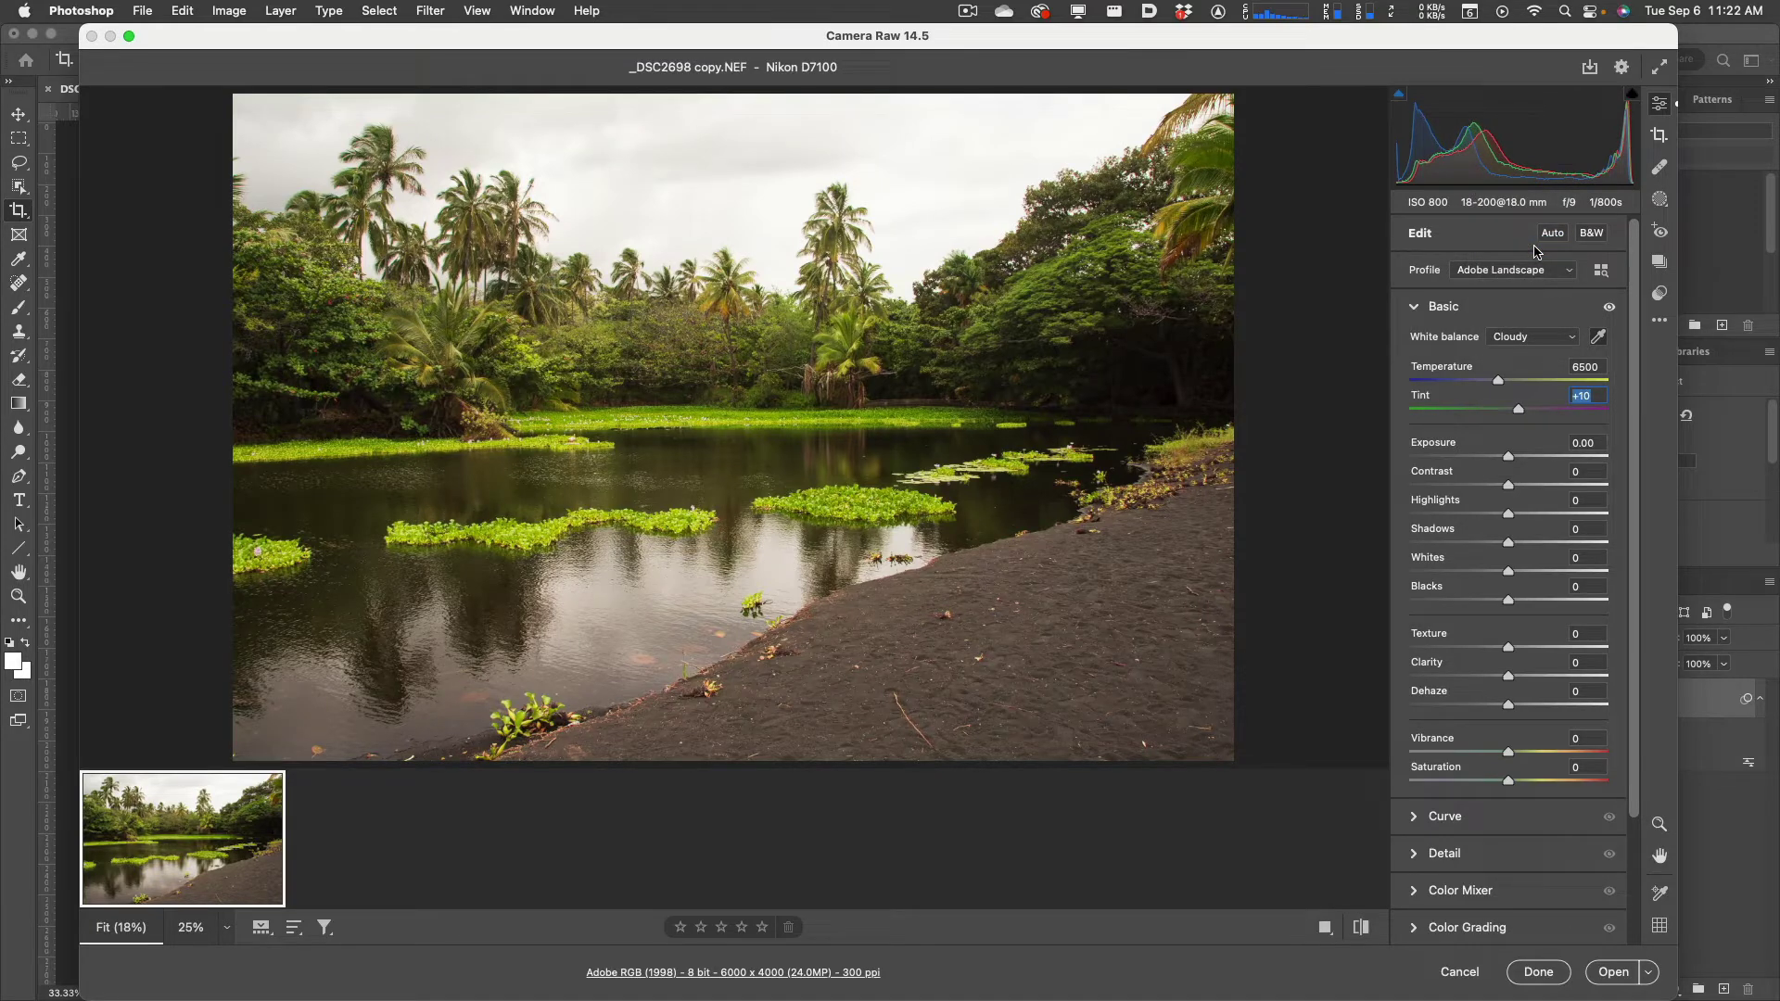
left_click_drag(1519, 409, 1510, 413)
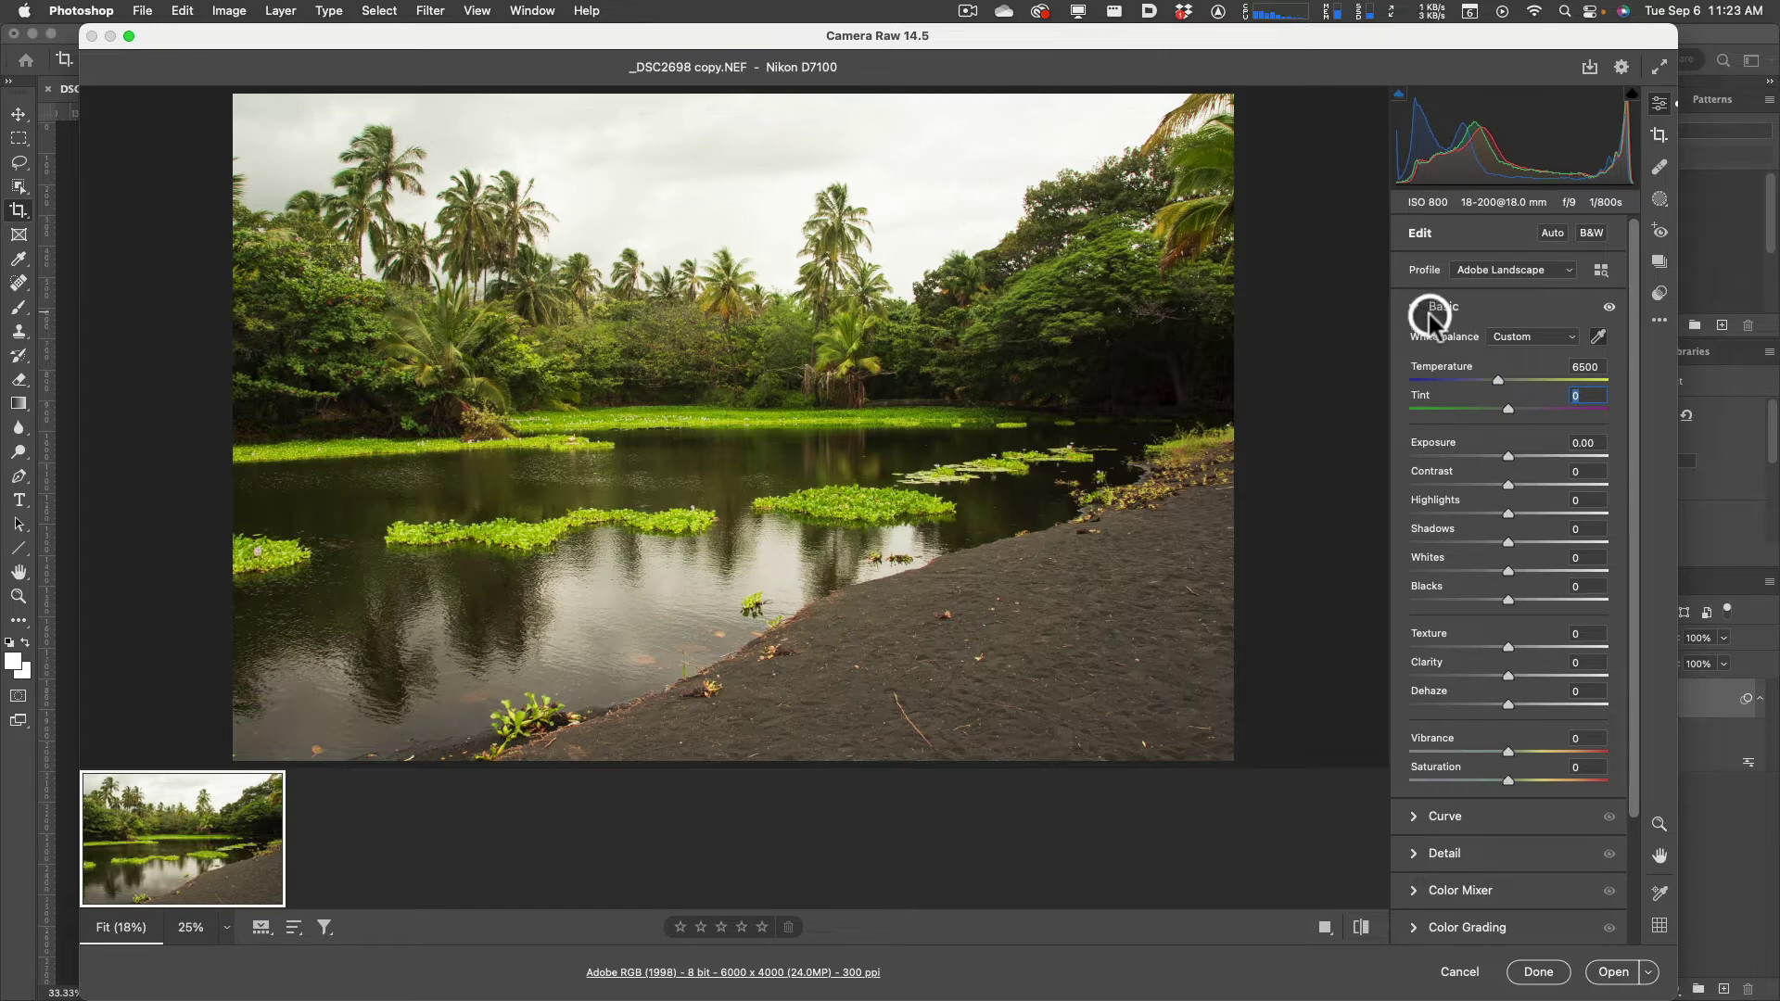
Adjust Exposure to -0.05, Contrast to +1 and Highlights to +1
mouse_move(1509, 456)
left_mouse_down()
mouse_move(1494, 457)
mouse_move(1534, 457)
mouse_move(1474, 457)
mouse_move(1559, 486)
mouse_move(1455, 481)
mouse_move(1508, 484)
left_mouse_up()
left_click(1508, 484)
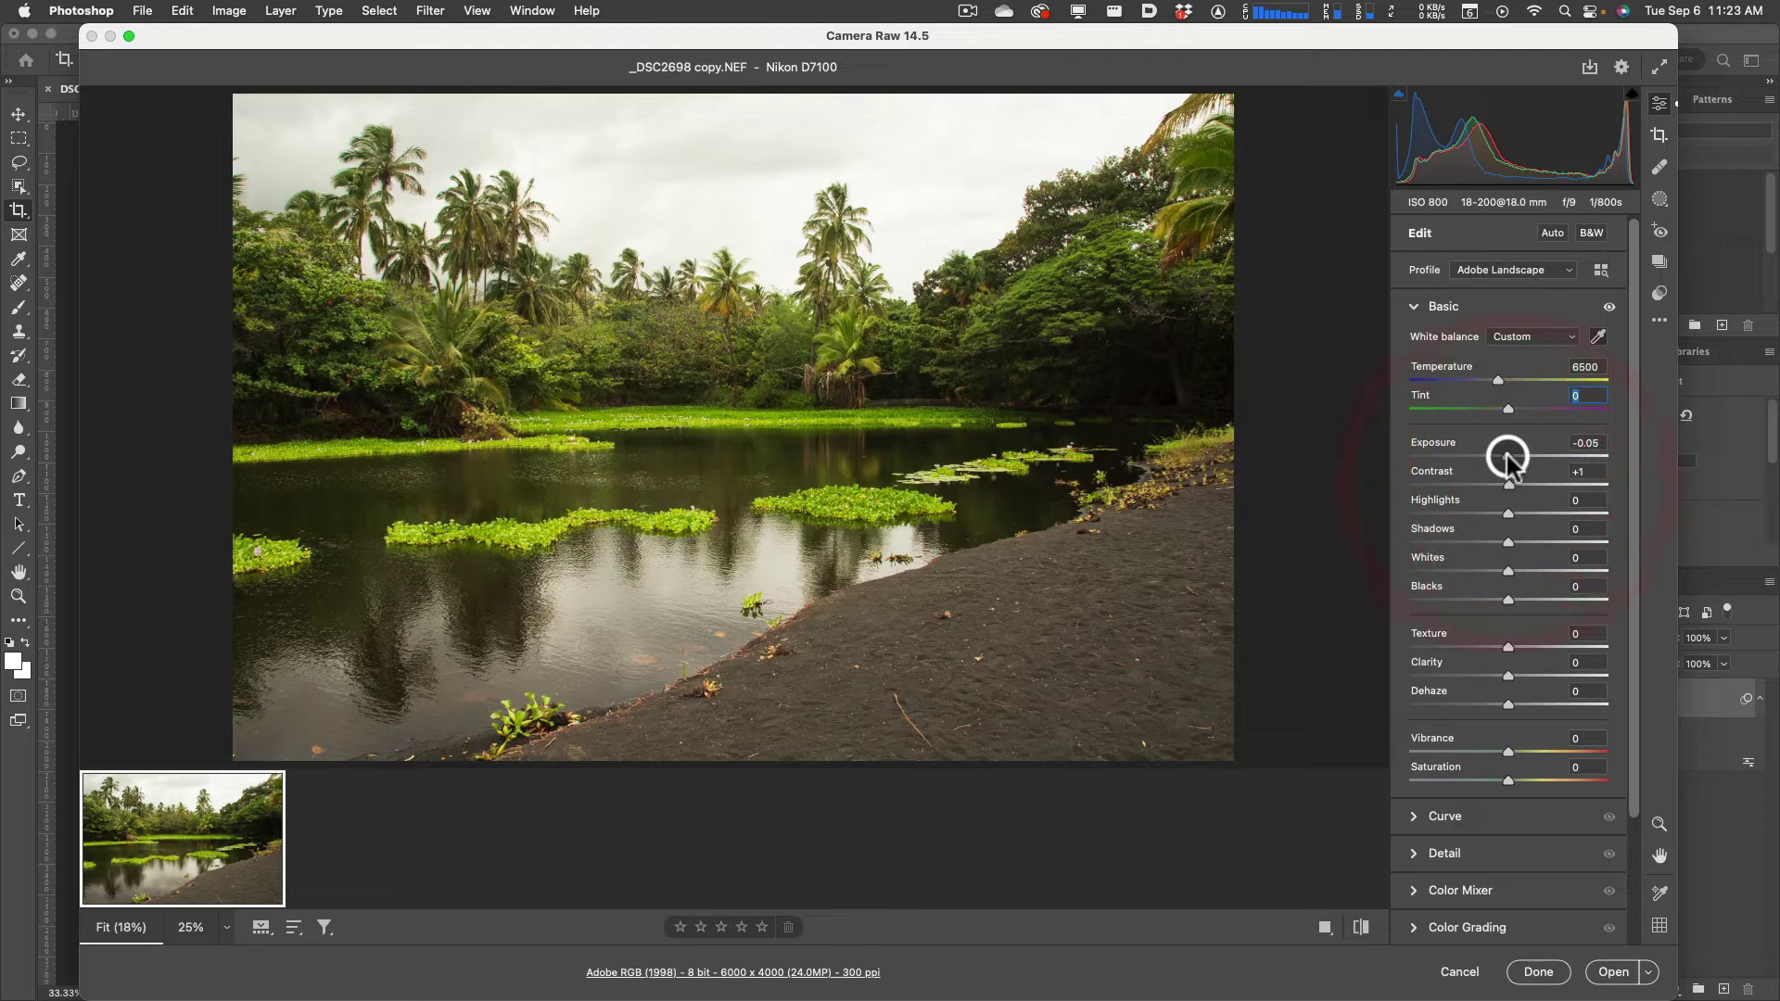
left_click(1509, 482)
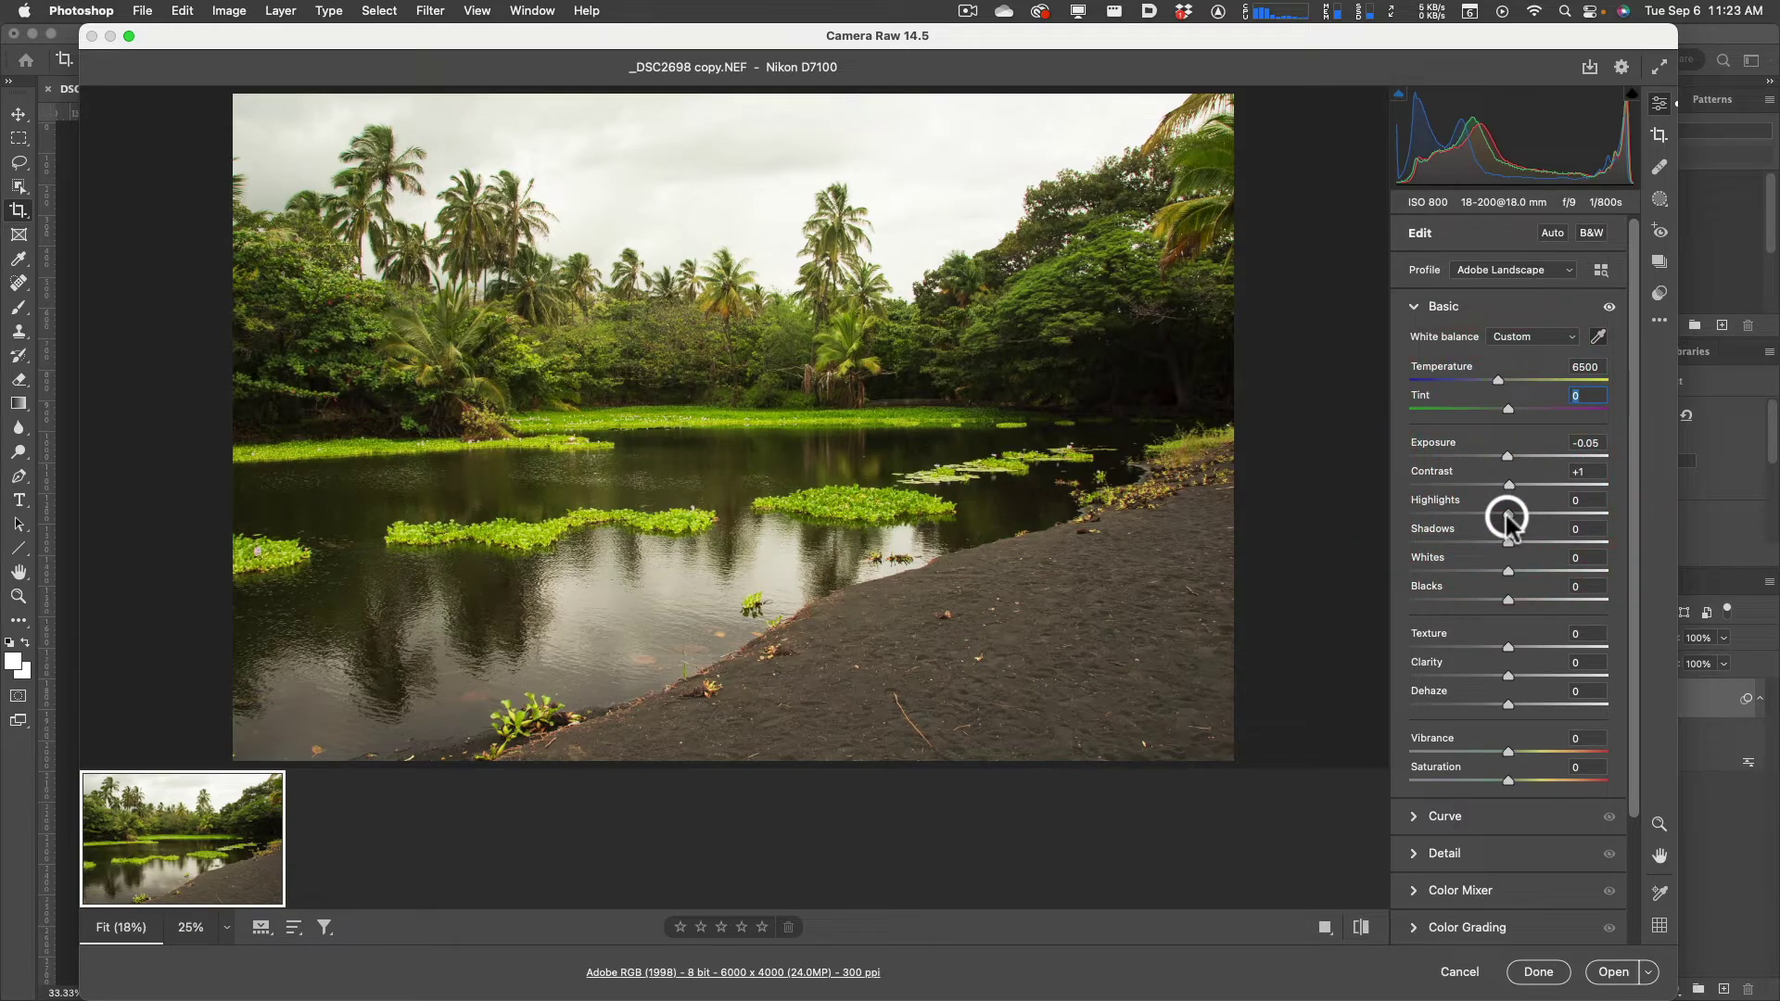
mouse_move(1507, 516)
left_mouse_down()
mouse_move(1576, 519)
mouse_move(1422, 509)
mouse_move(1530, 509)
mouse_move(1490, 515)
mouse_move(1509, 509)
left_mouse_up()
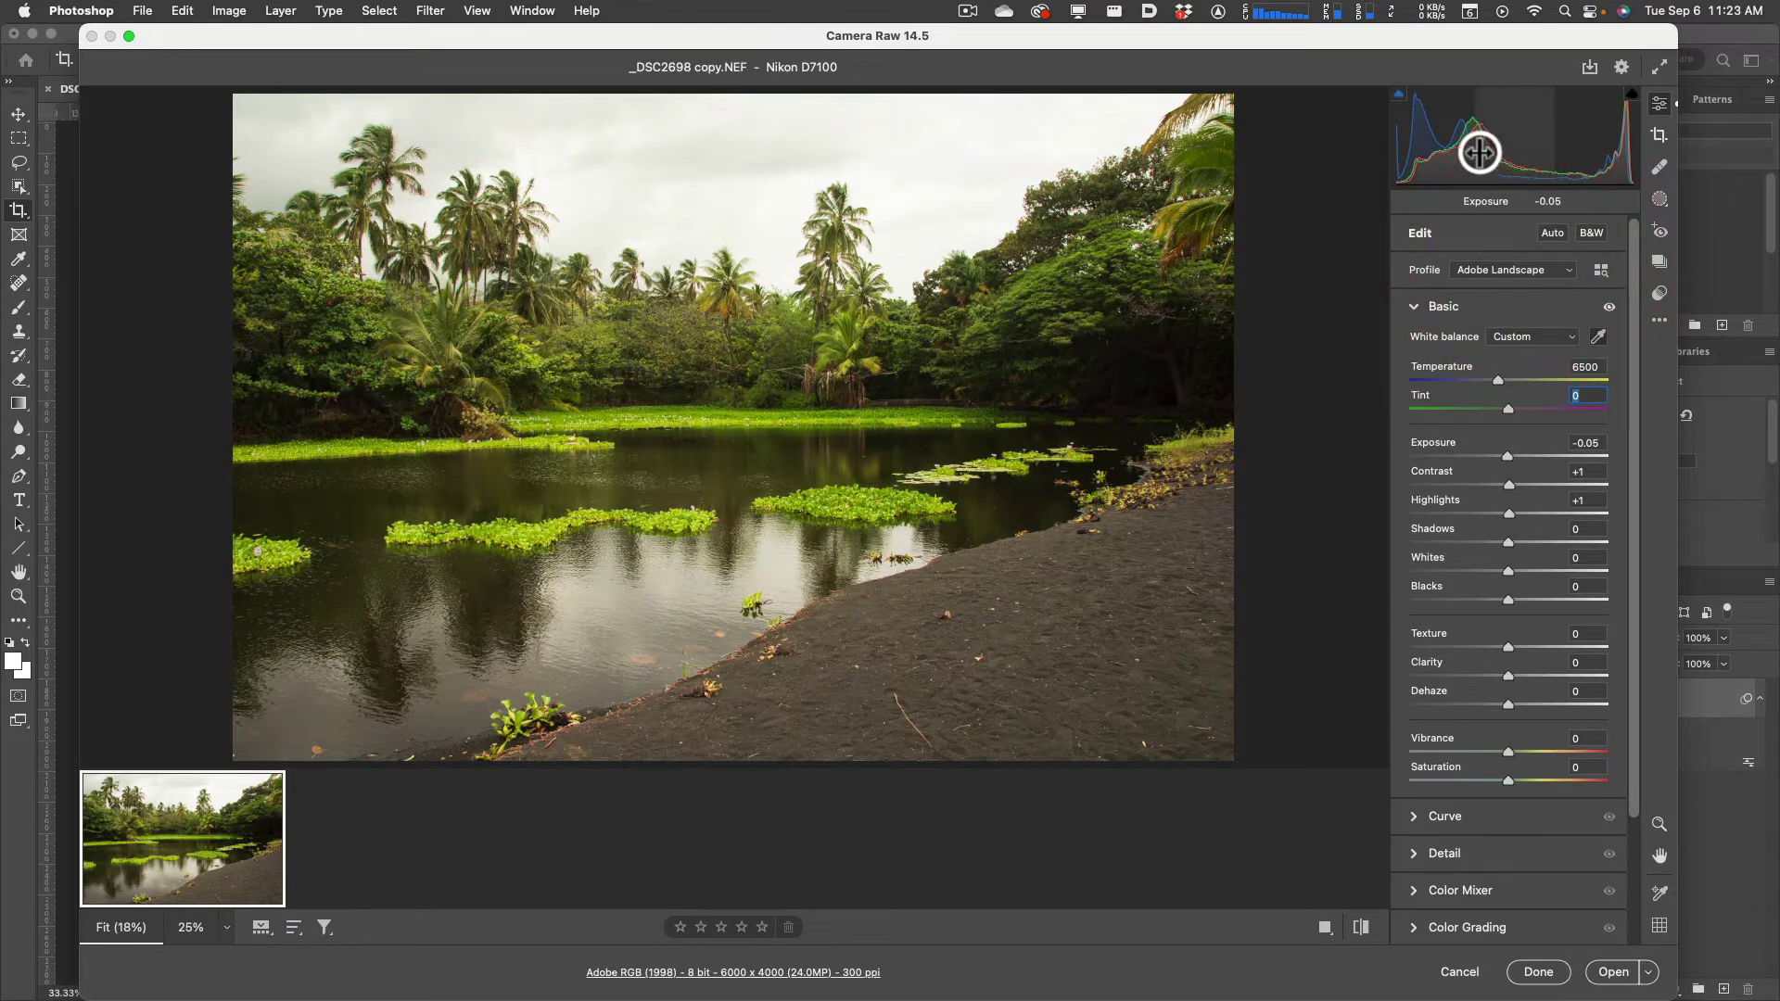
Examine the tonal regions of the histogram and raise Shadows to +54 by adjusting the histogram directly
mouse_move(1462, 148)
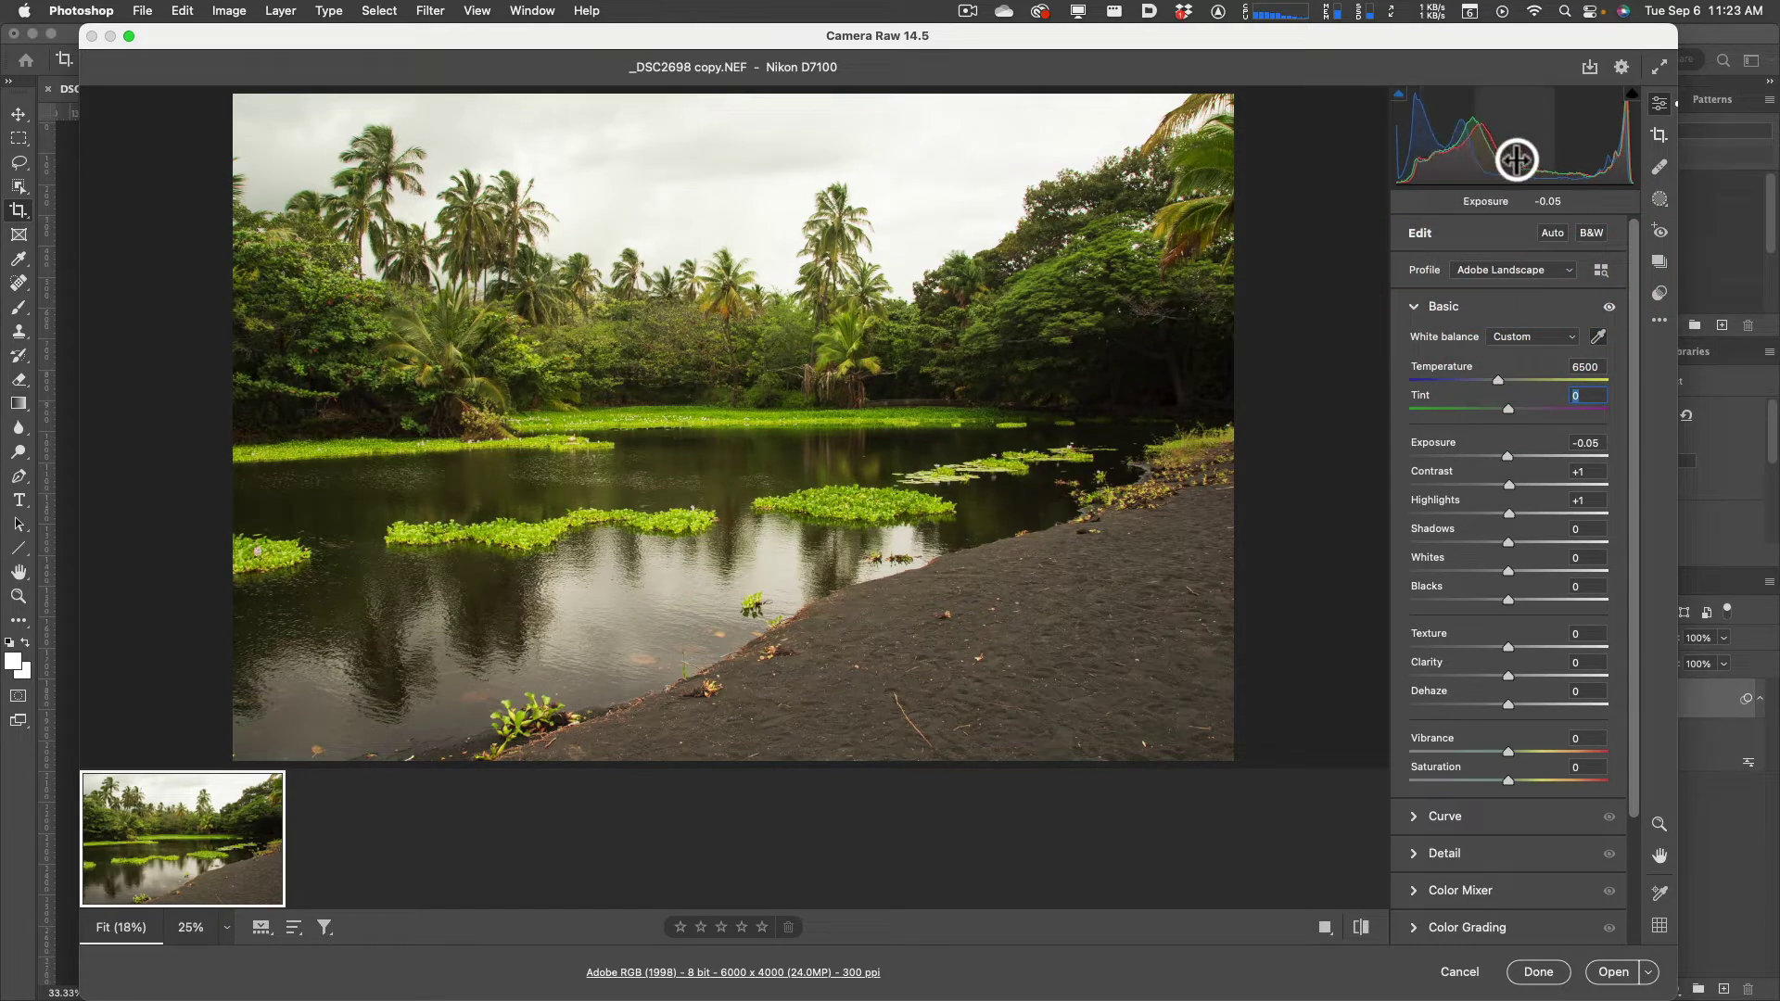
mouse_move(1619, 150)
mouse_move(1520, 154)
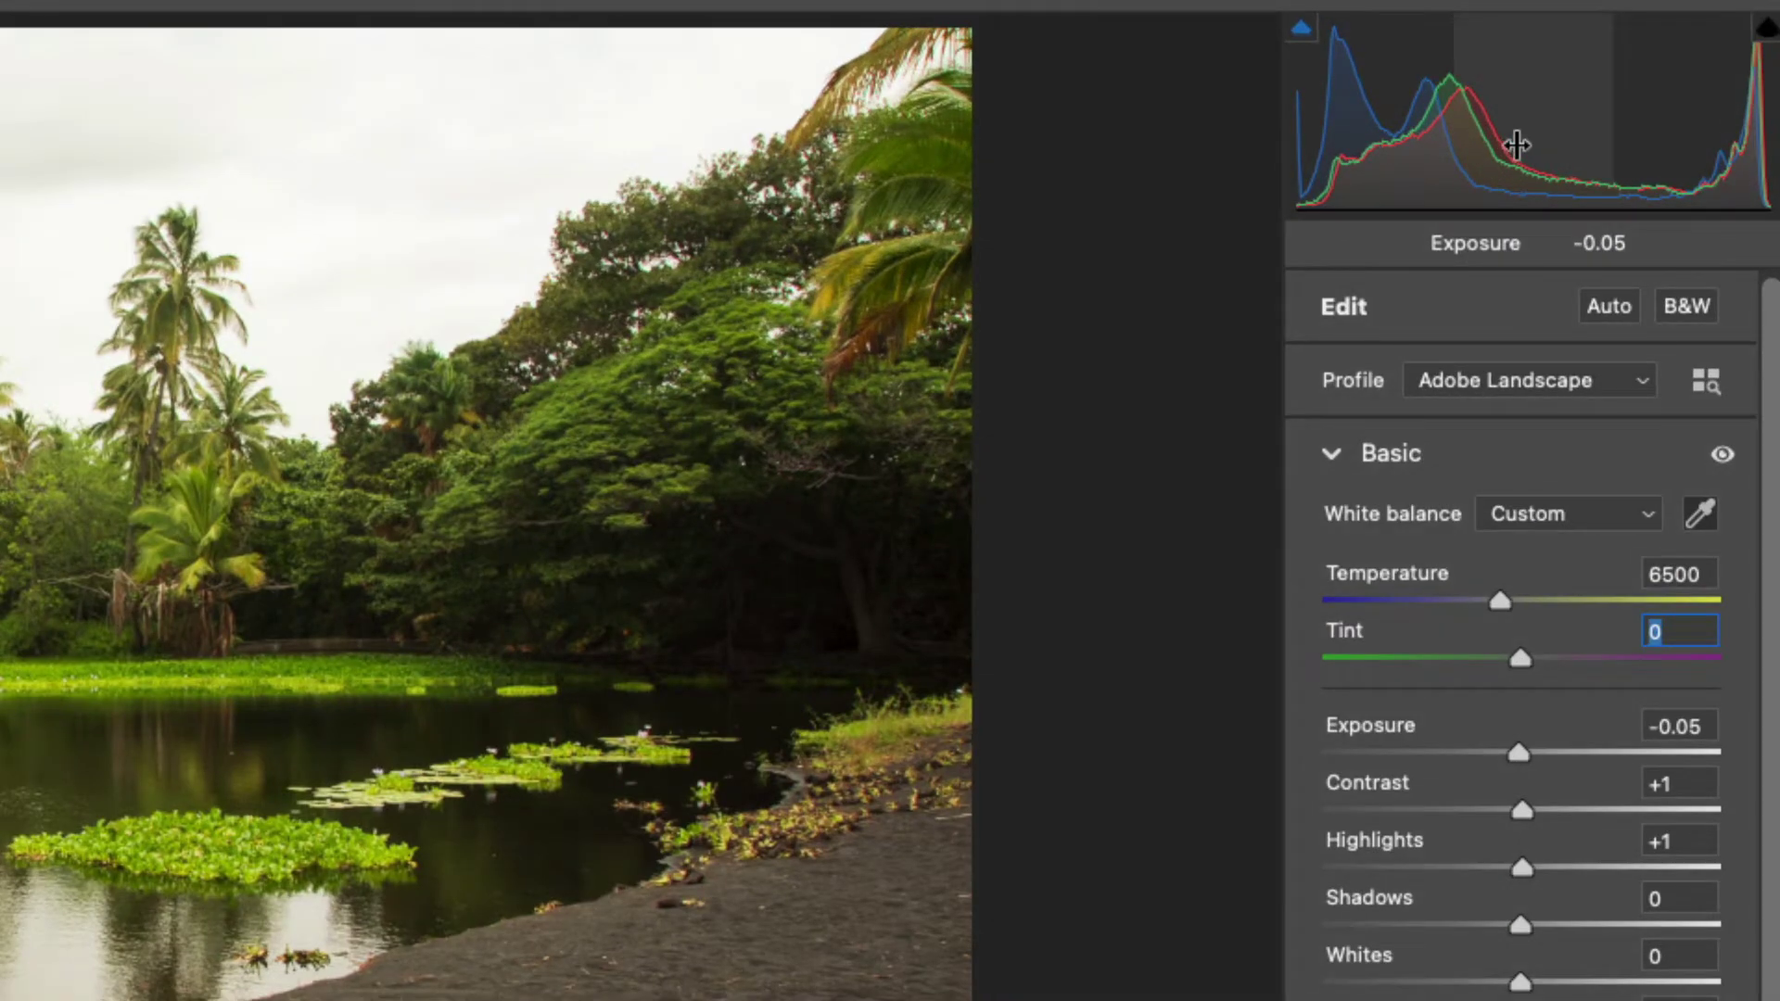
mouse_move(1439, 144)
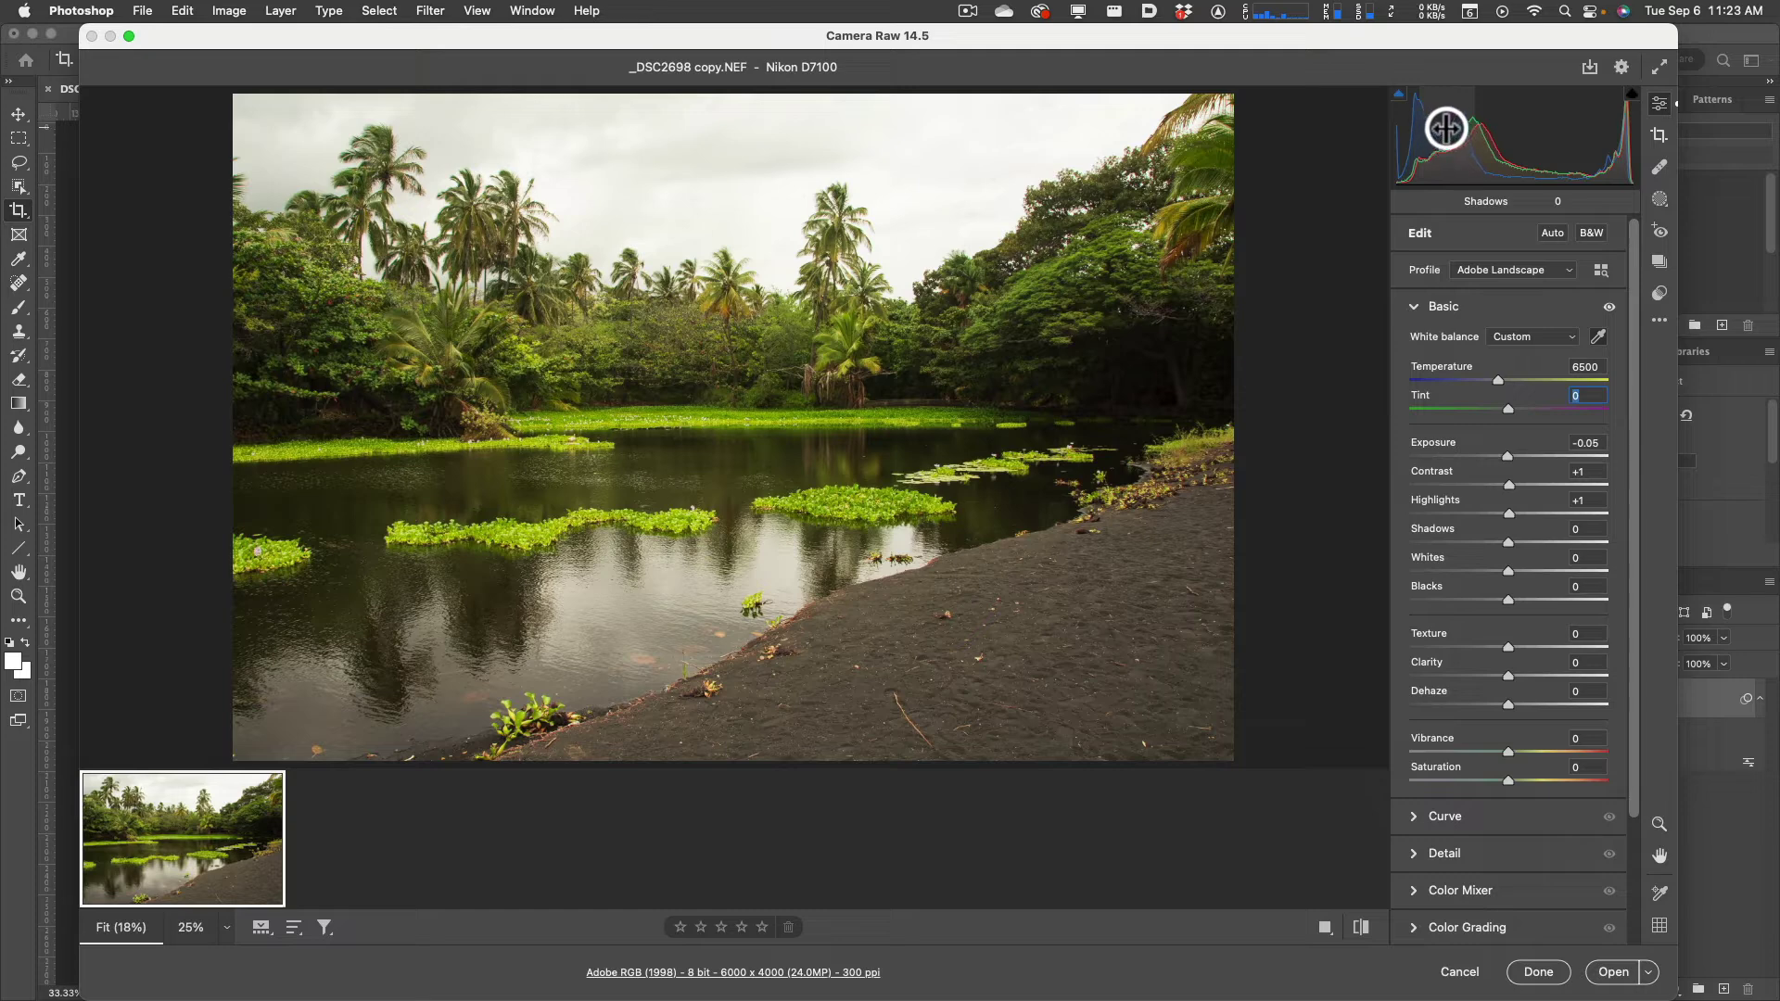
left_click_drag(1445, 130, 1475, 131)
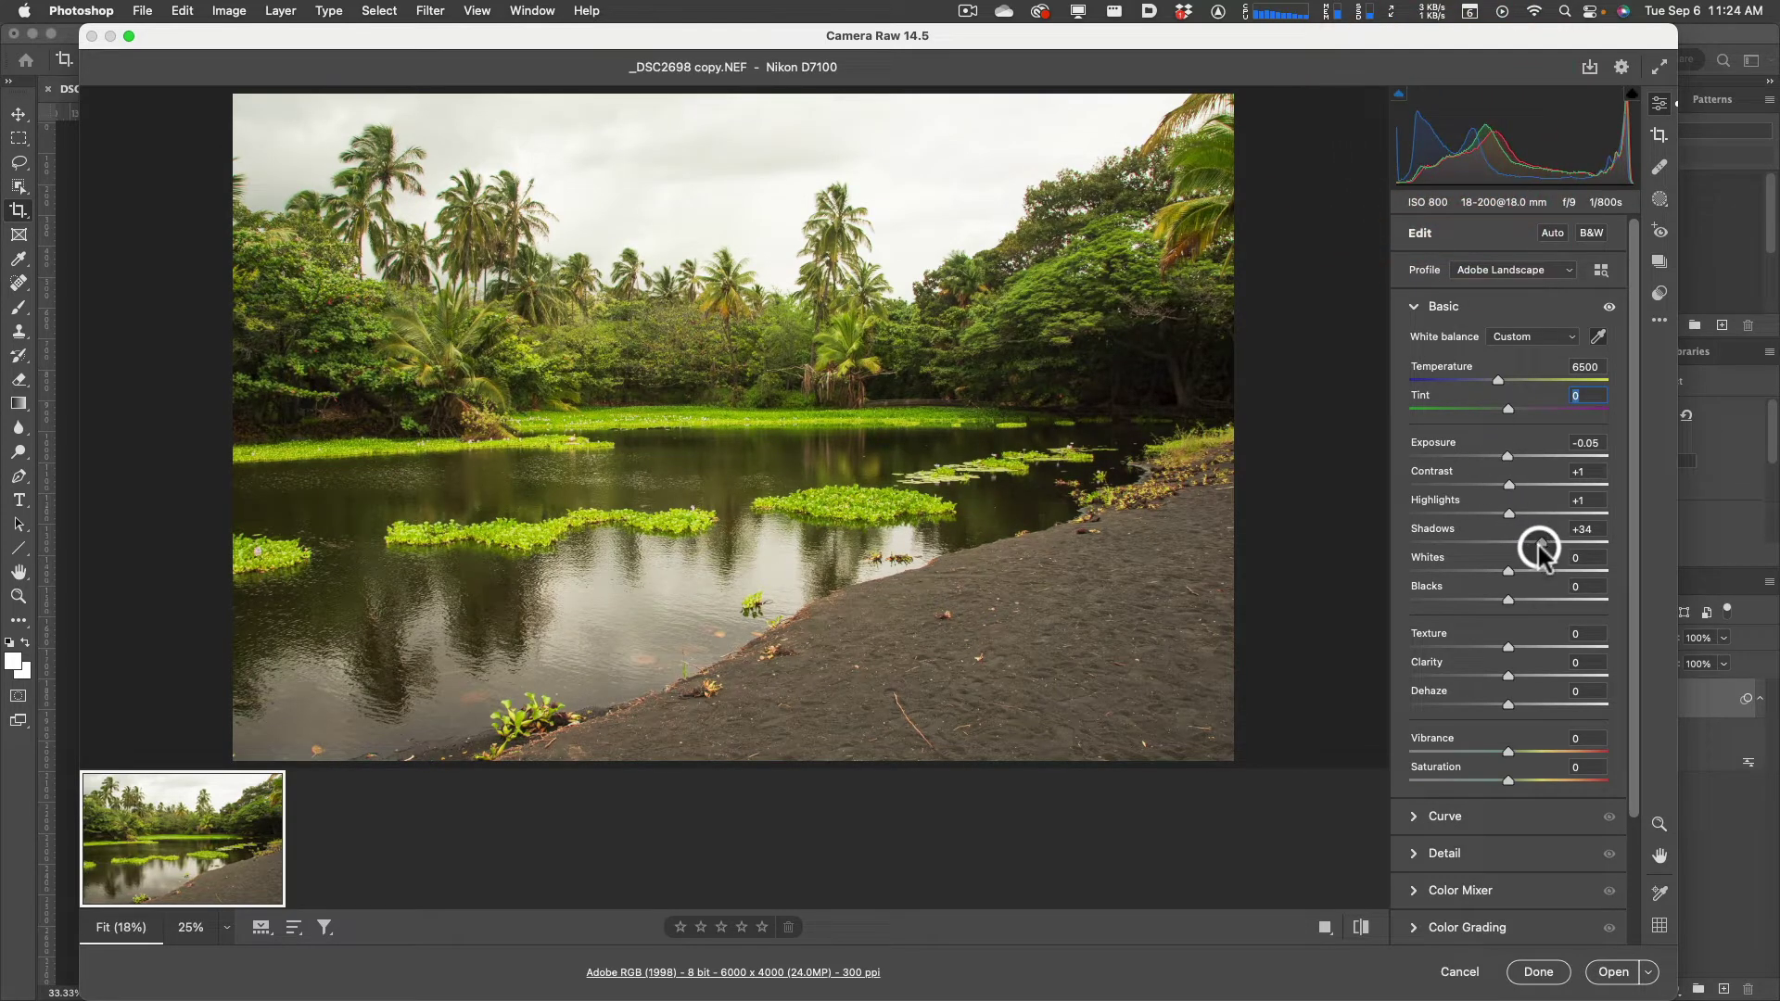
left_click_drag(1439, 119, 1456, 131)
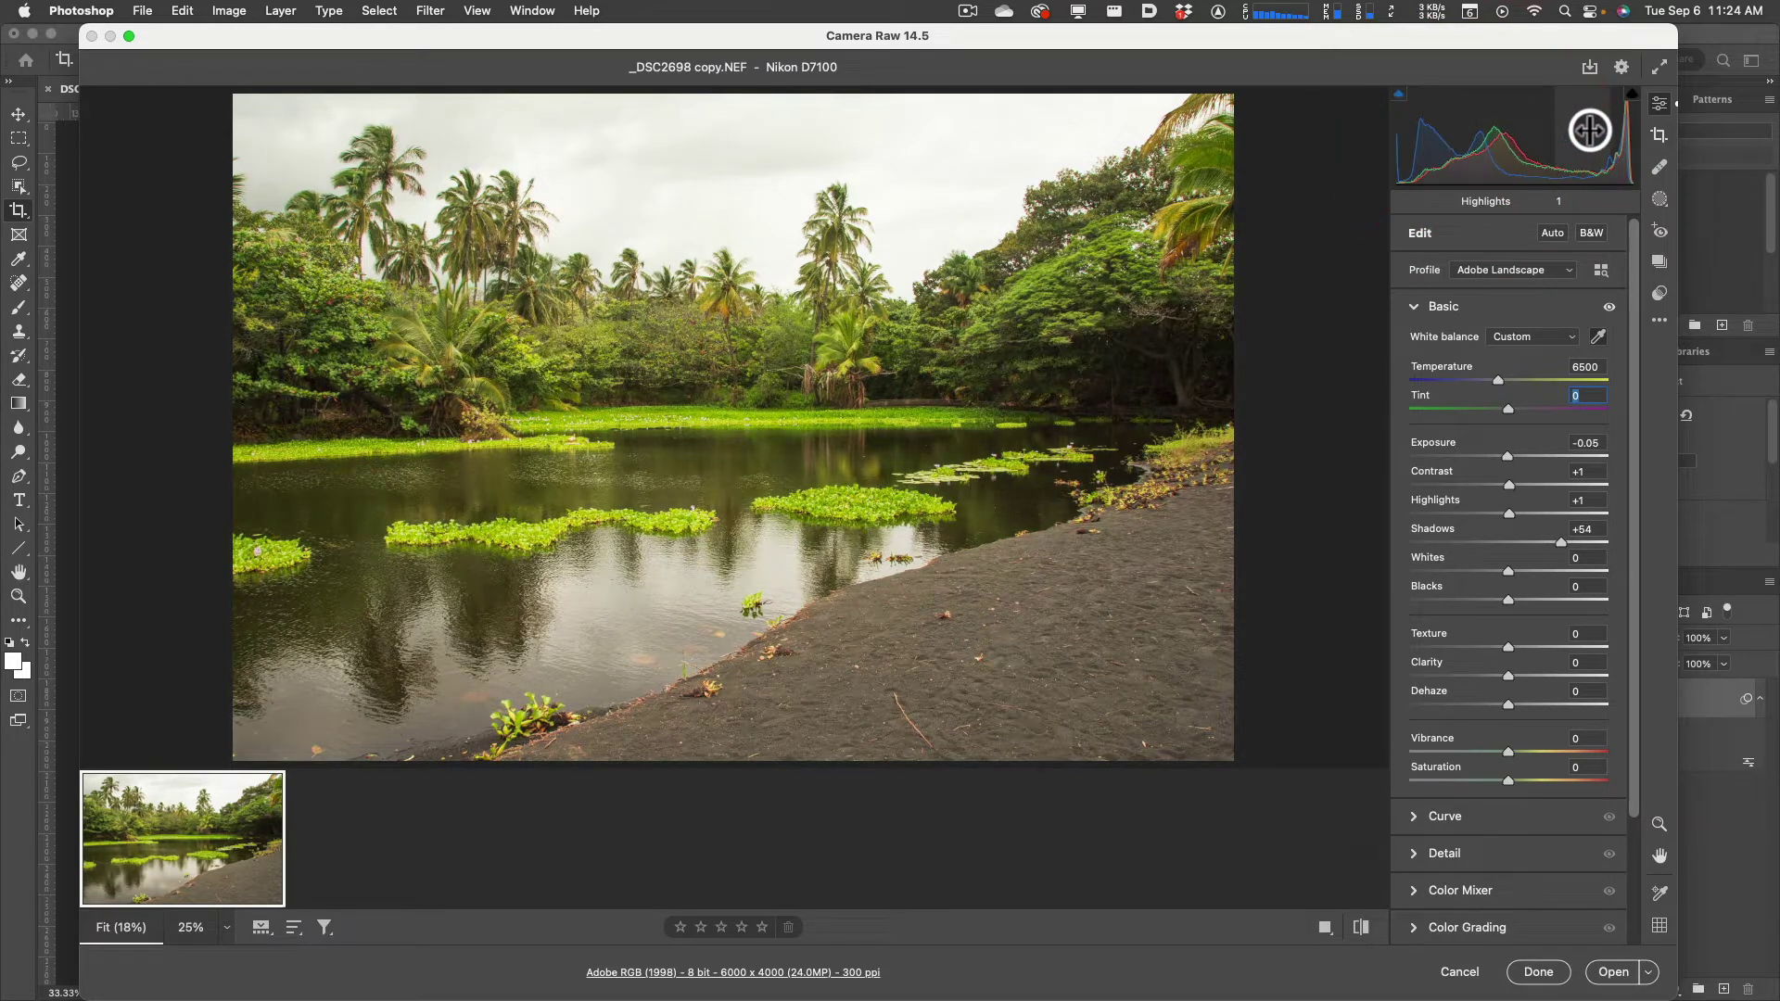
Lower Highlights to -30 directly on the histogram and refine it to -36 in the Basic section
left_click_drag(1590, 131, 1562, 131)
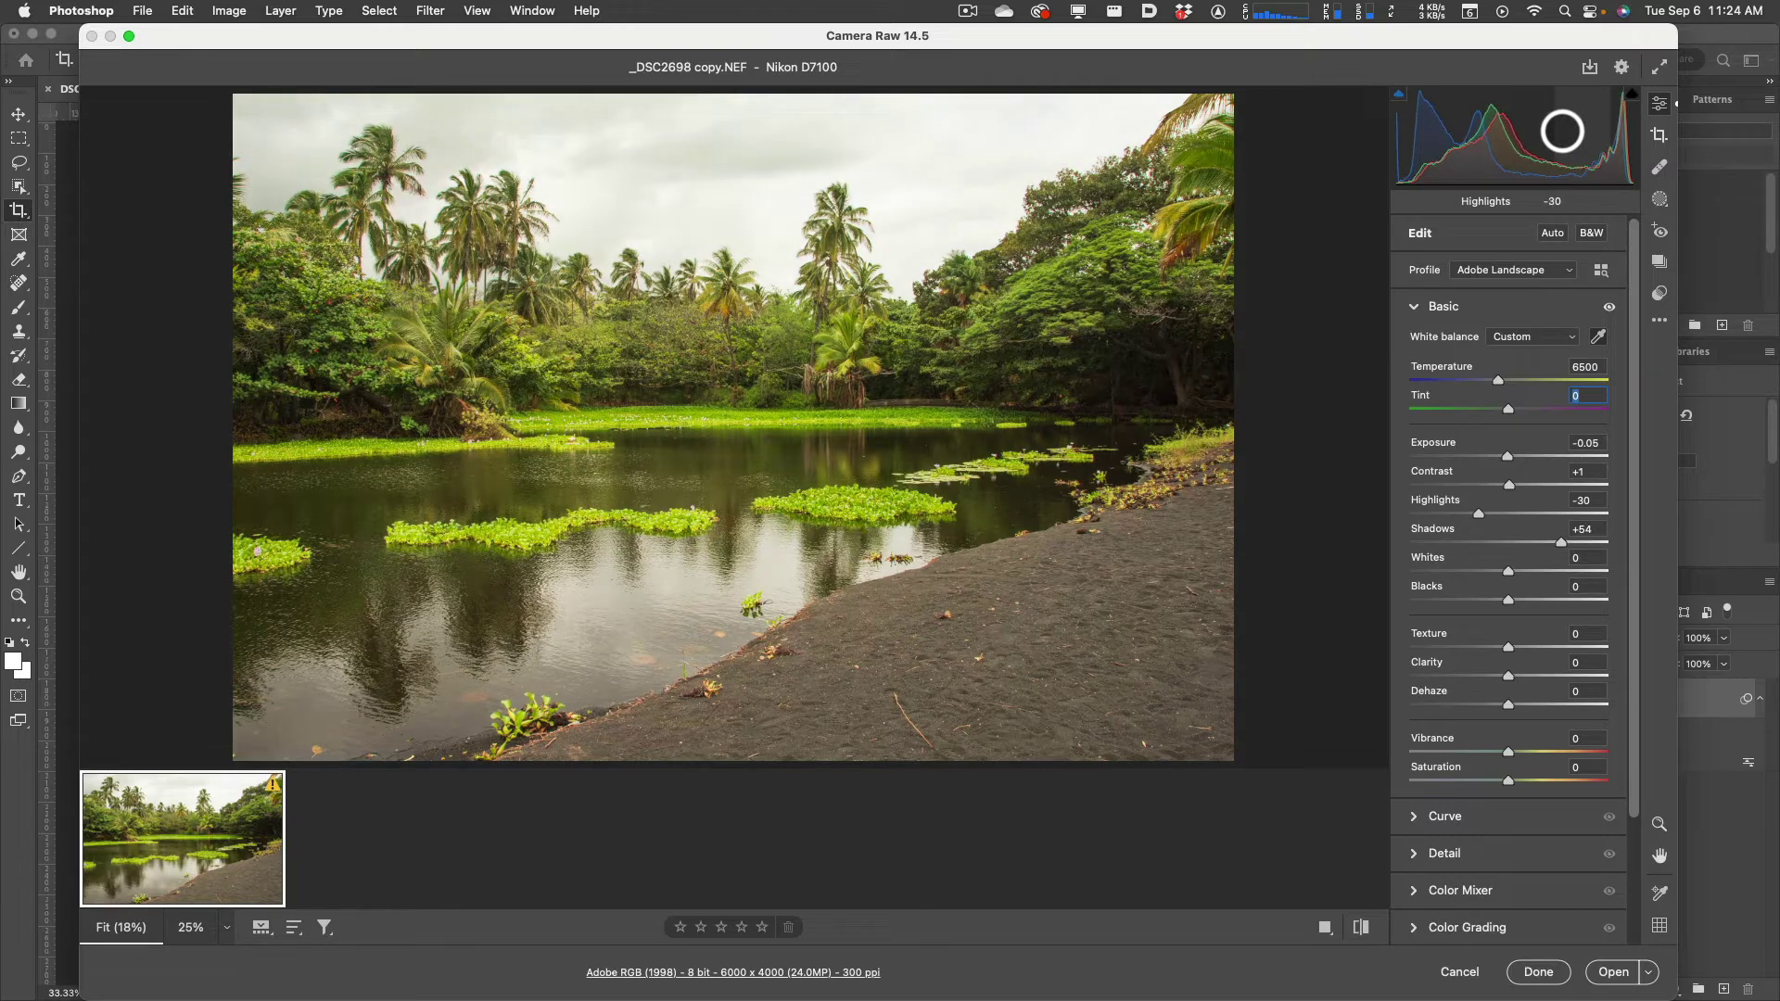
left_click(1590, 131)
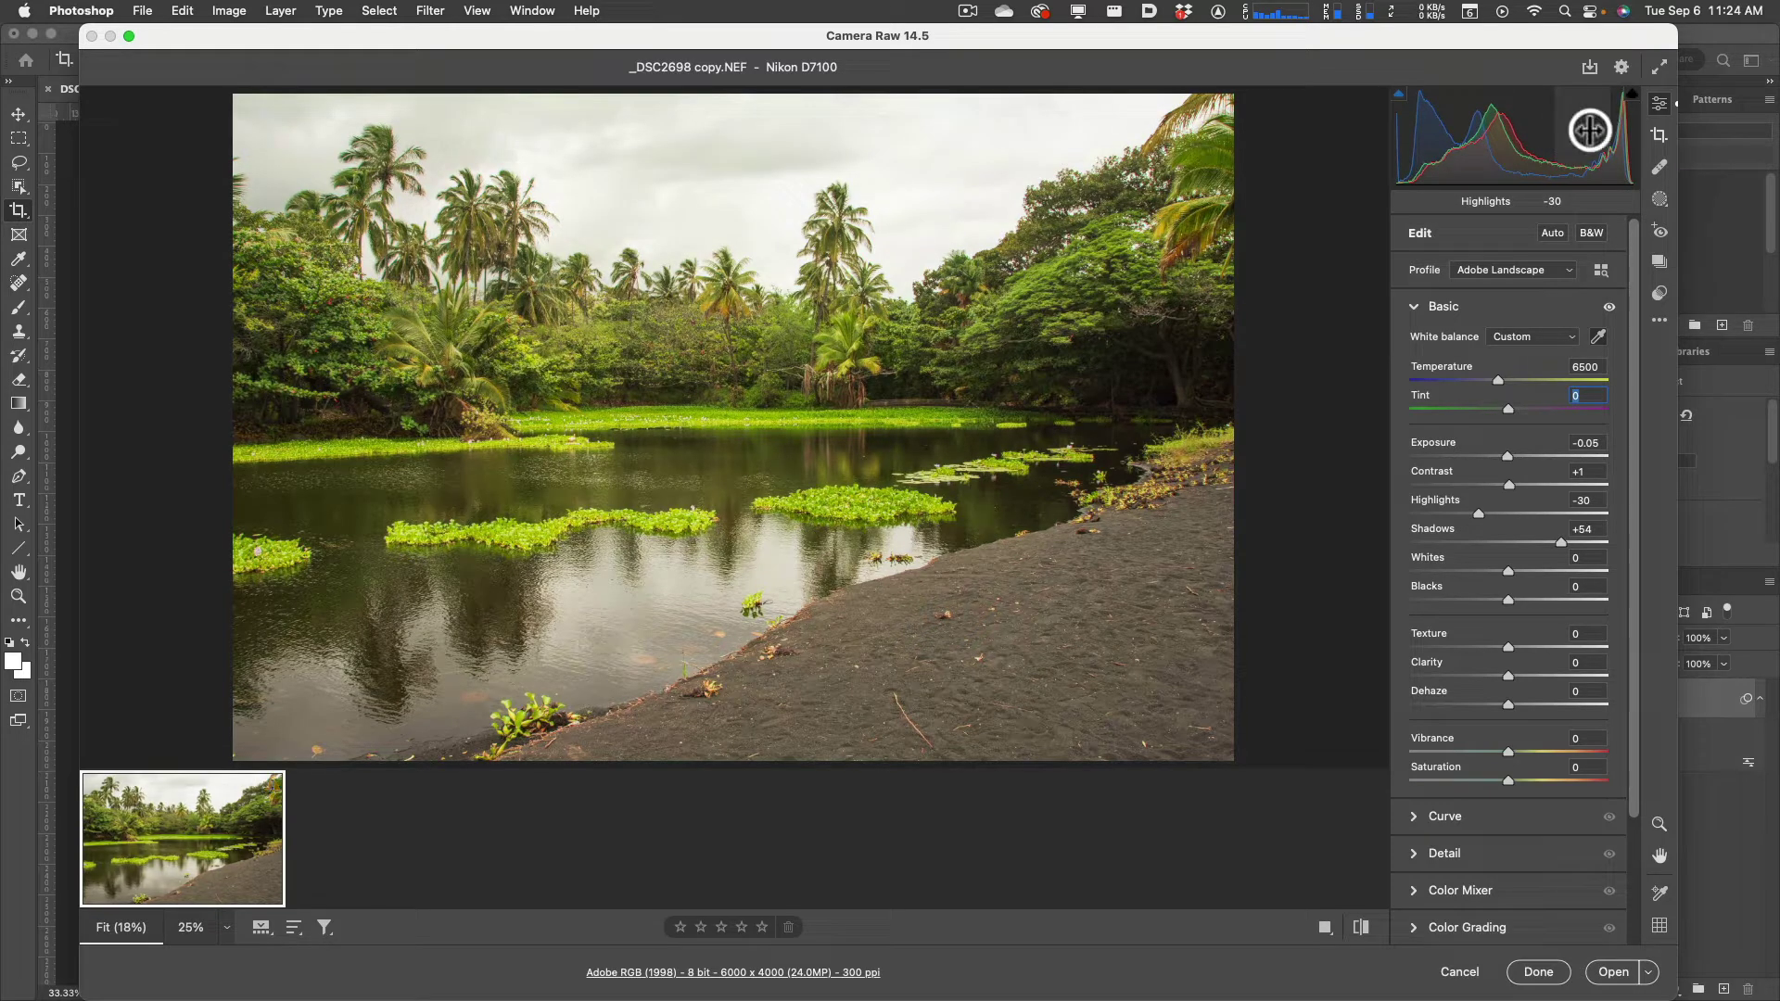
left_click_drag(1499, 516, 1563, 547)
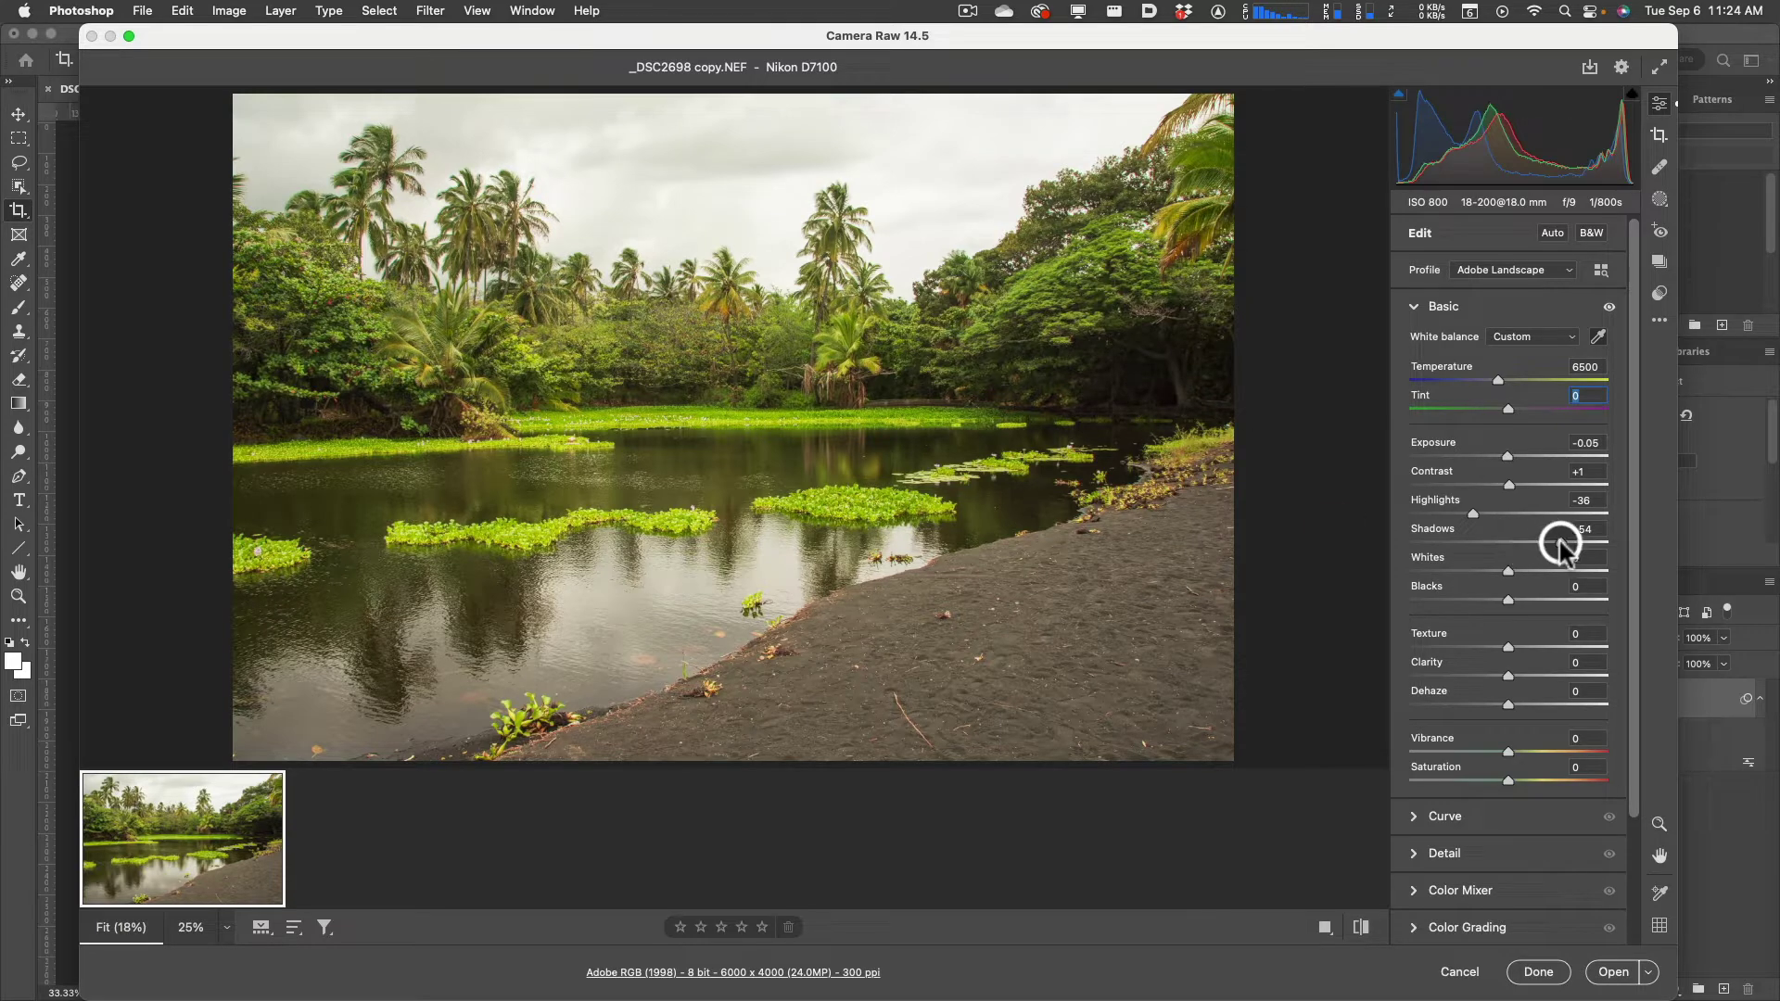
Raise Shadows to +74 and lower Highlights to -42 in the Basic section
left_click_drag(1563, 548, 1583, 543)
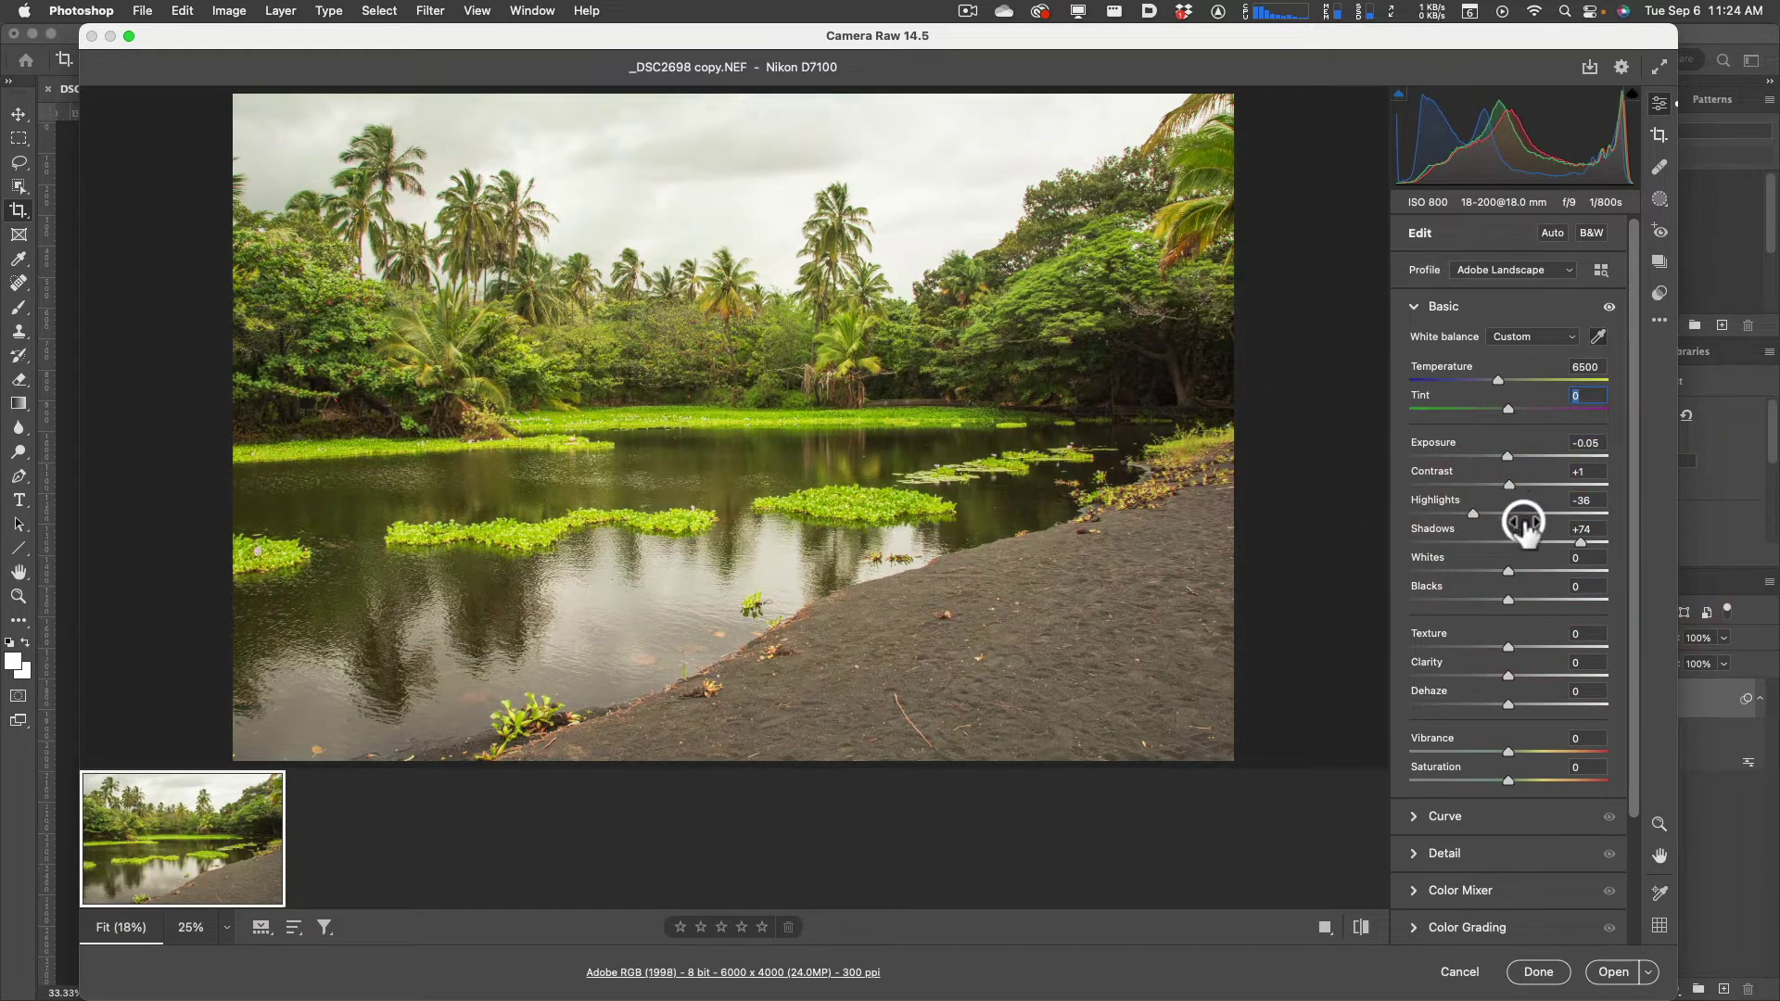
left_click_drag(1473, 517, 1467, 519)
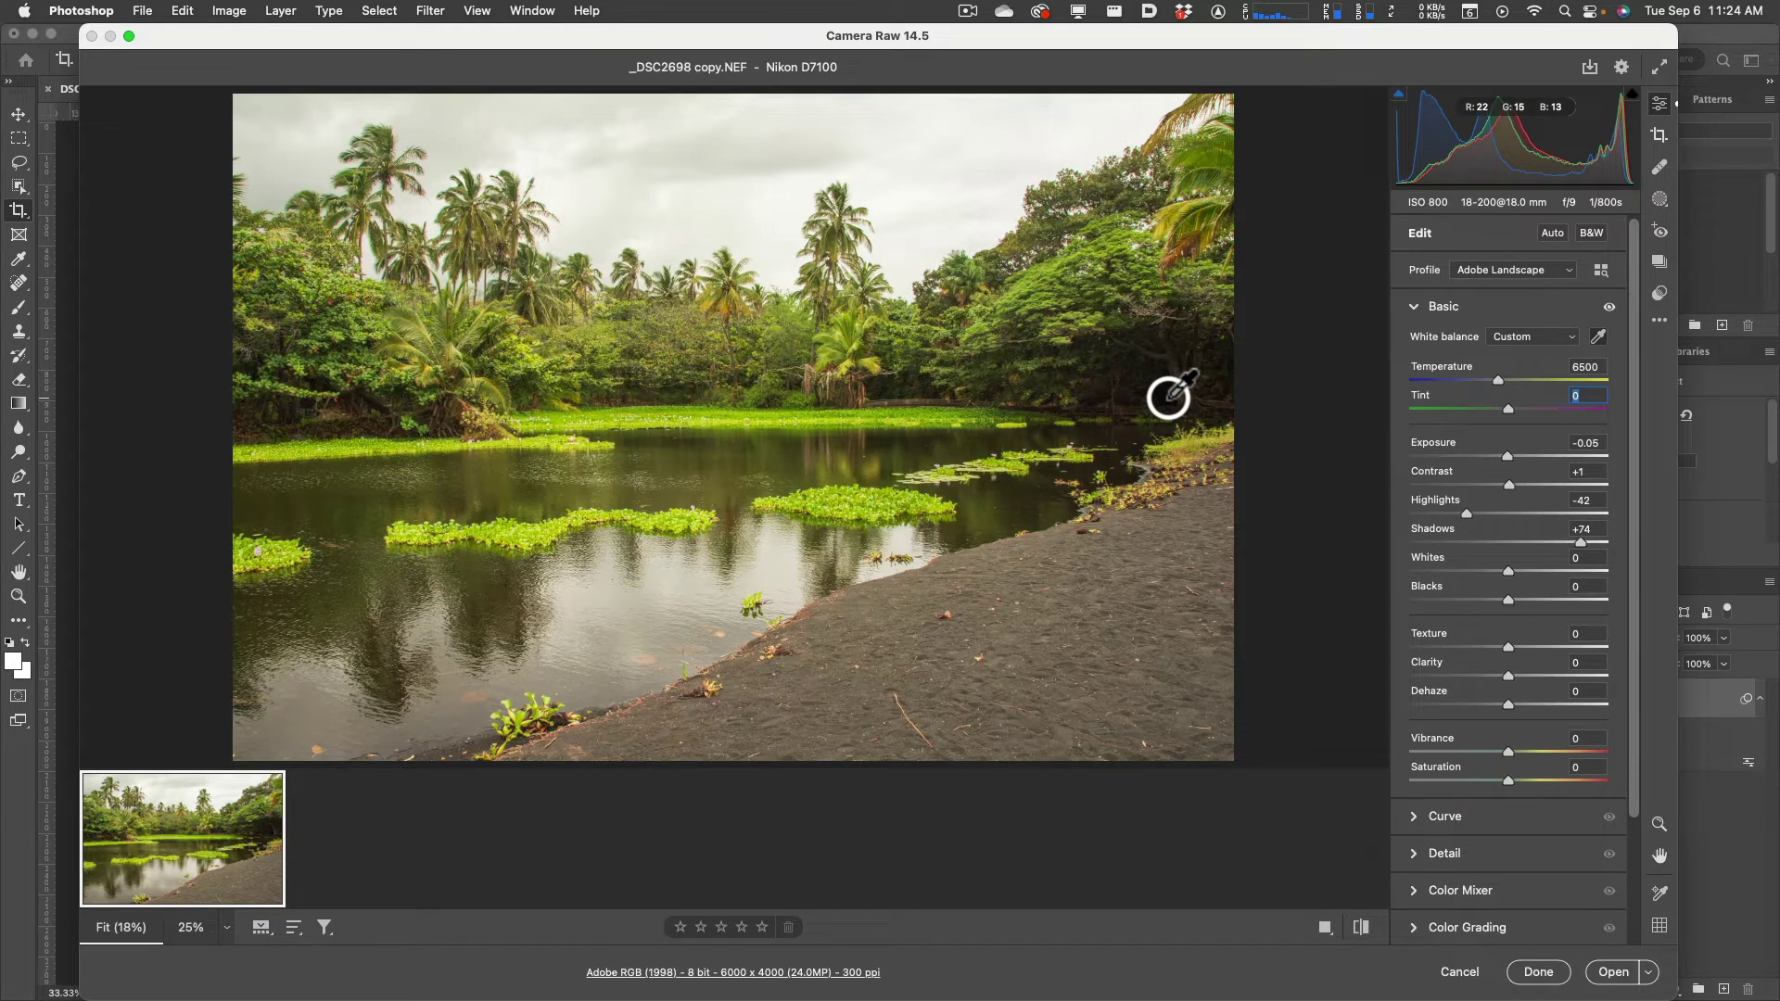
Compare the edited pond photo with its original default settings, examining the dark trees at the far shore, and return to the edited version
key("super+alt+r")
key("p")
key("p")
key("p")
key("p")
key("p")
key("p")
key("p")
key("p")
key("p")
key("p")
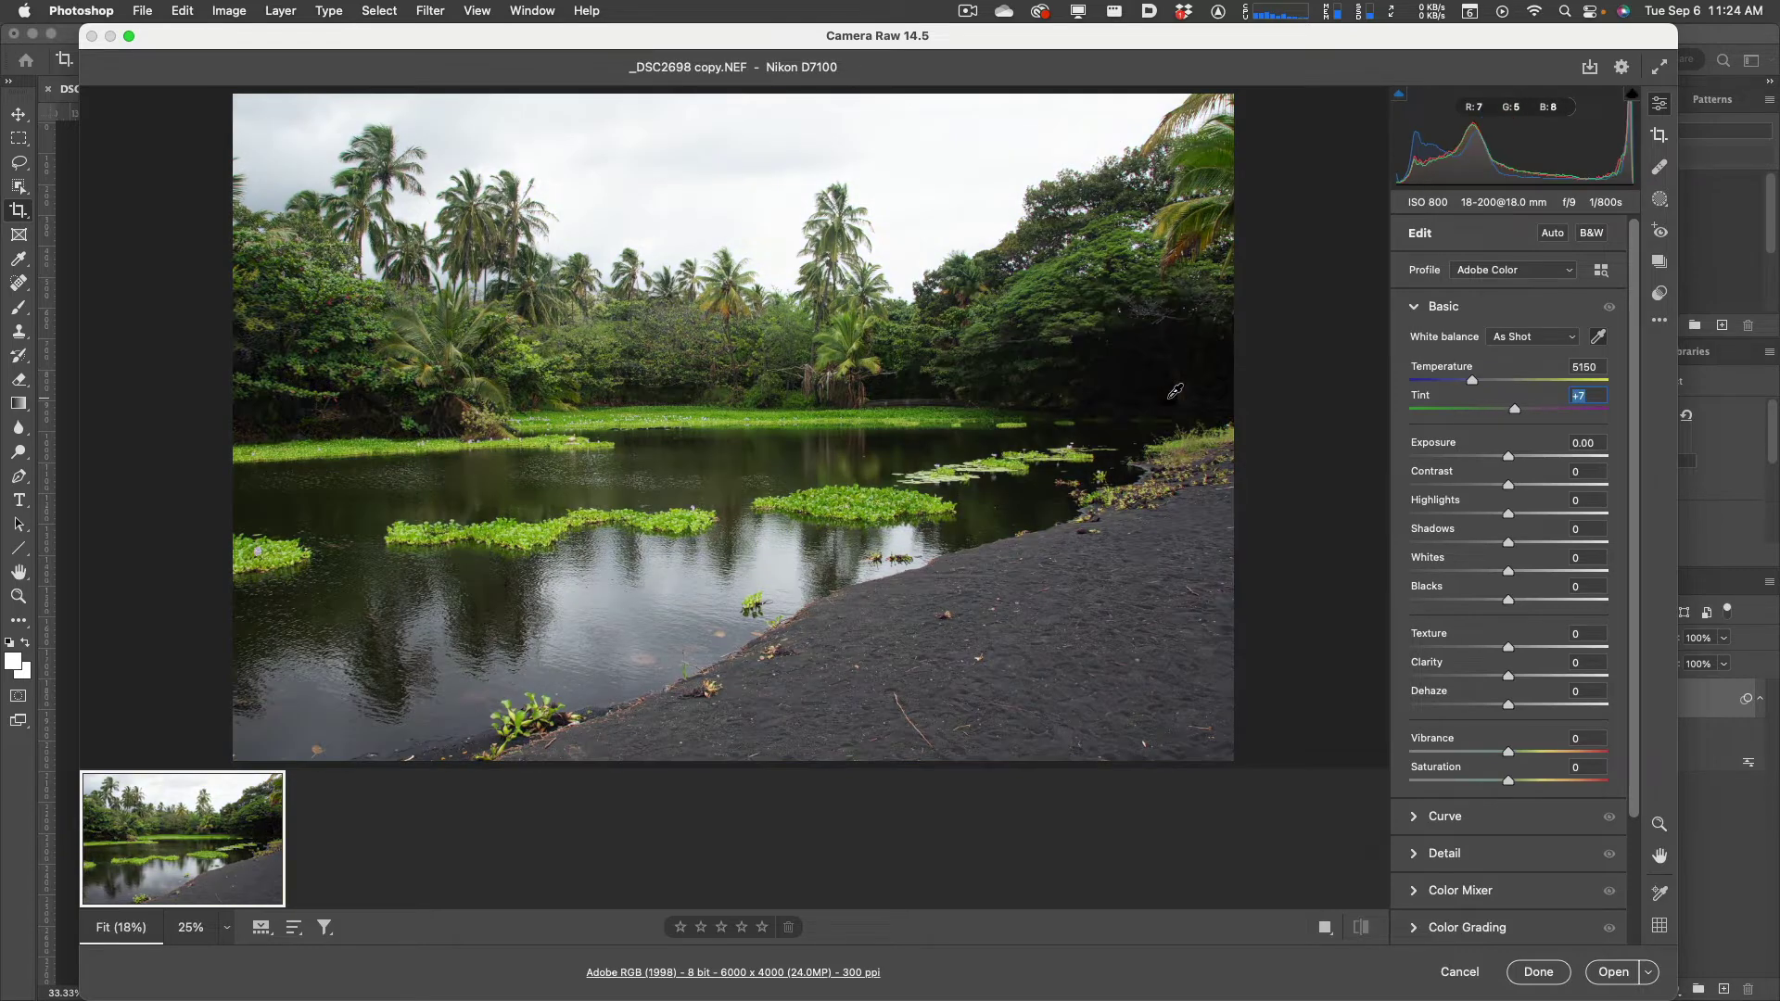
key("p")
key("p")
key("p")
key("p")
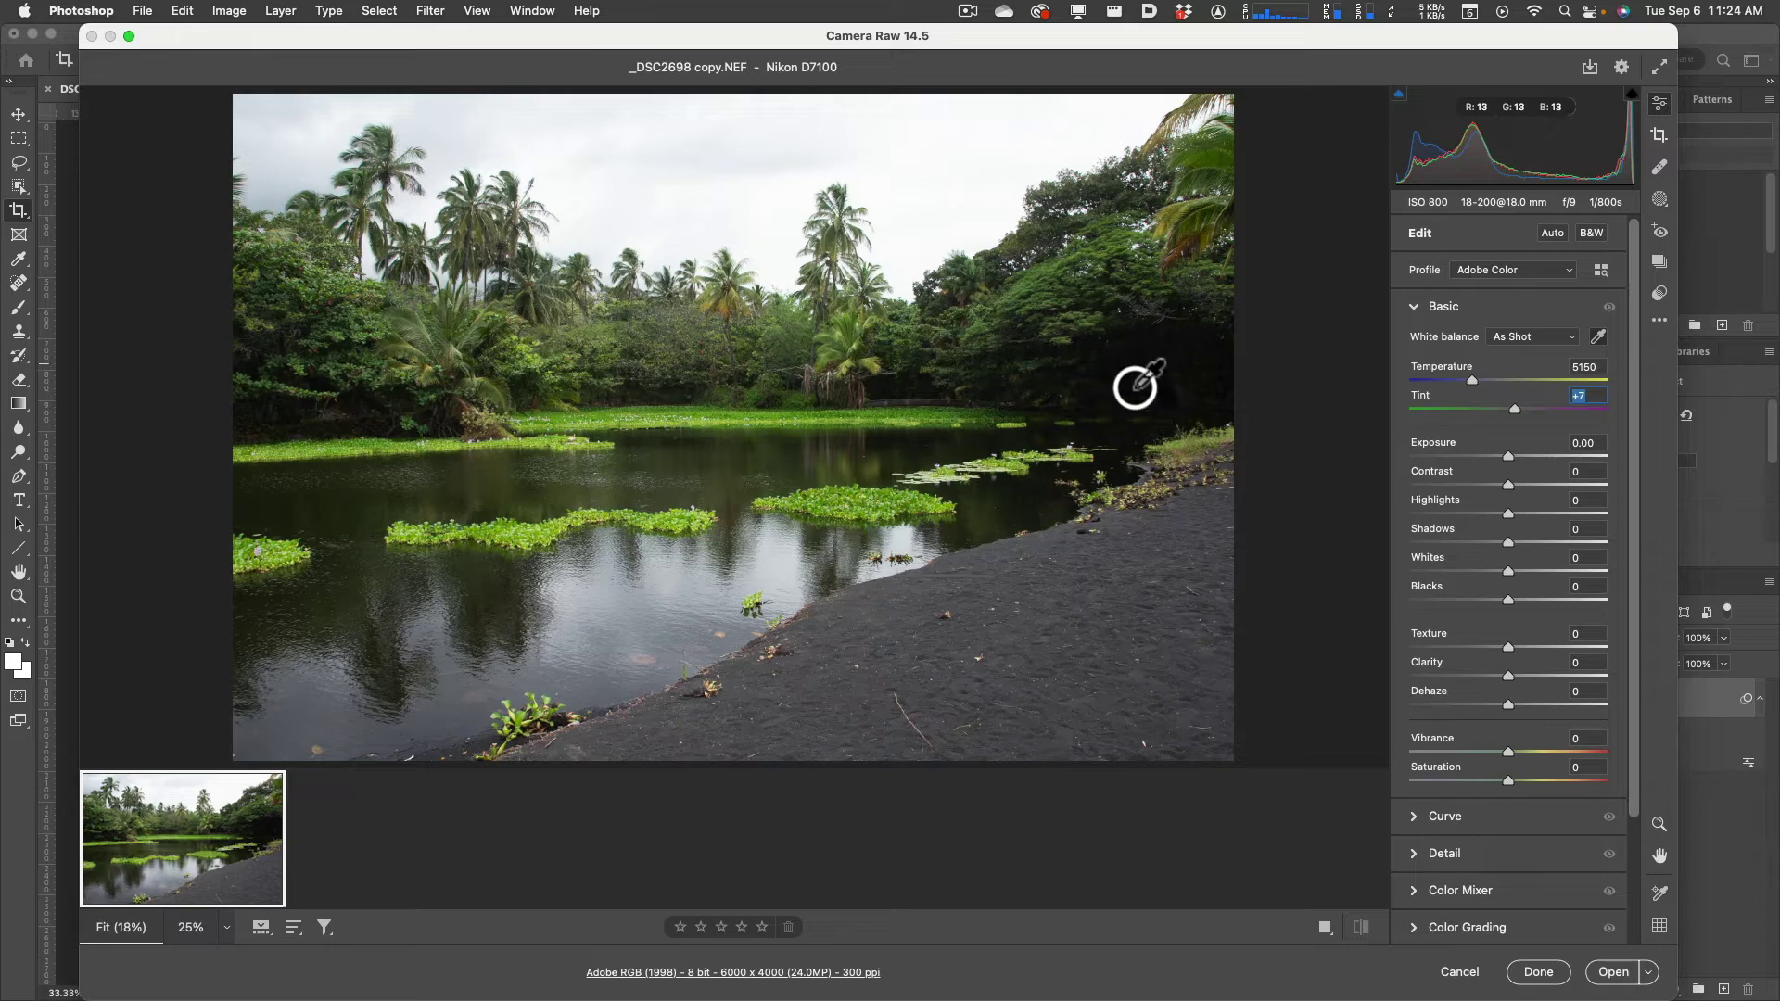
key("i")
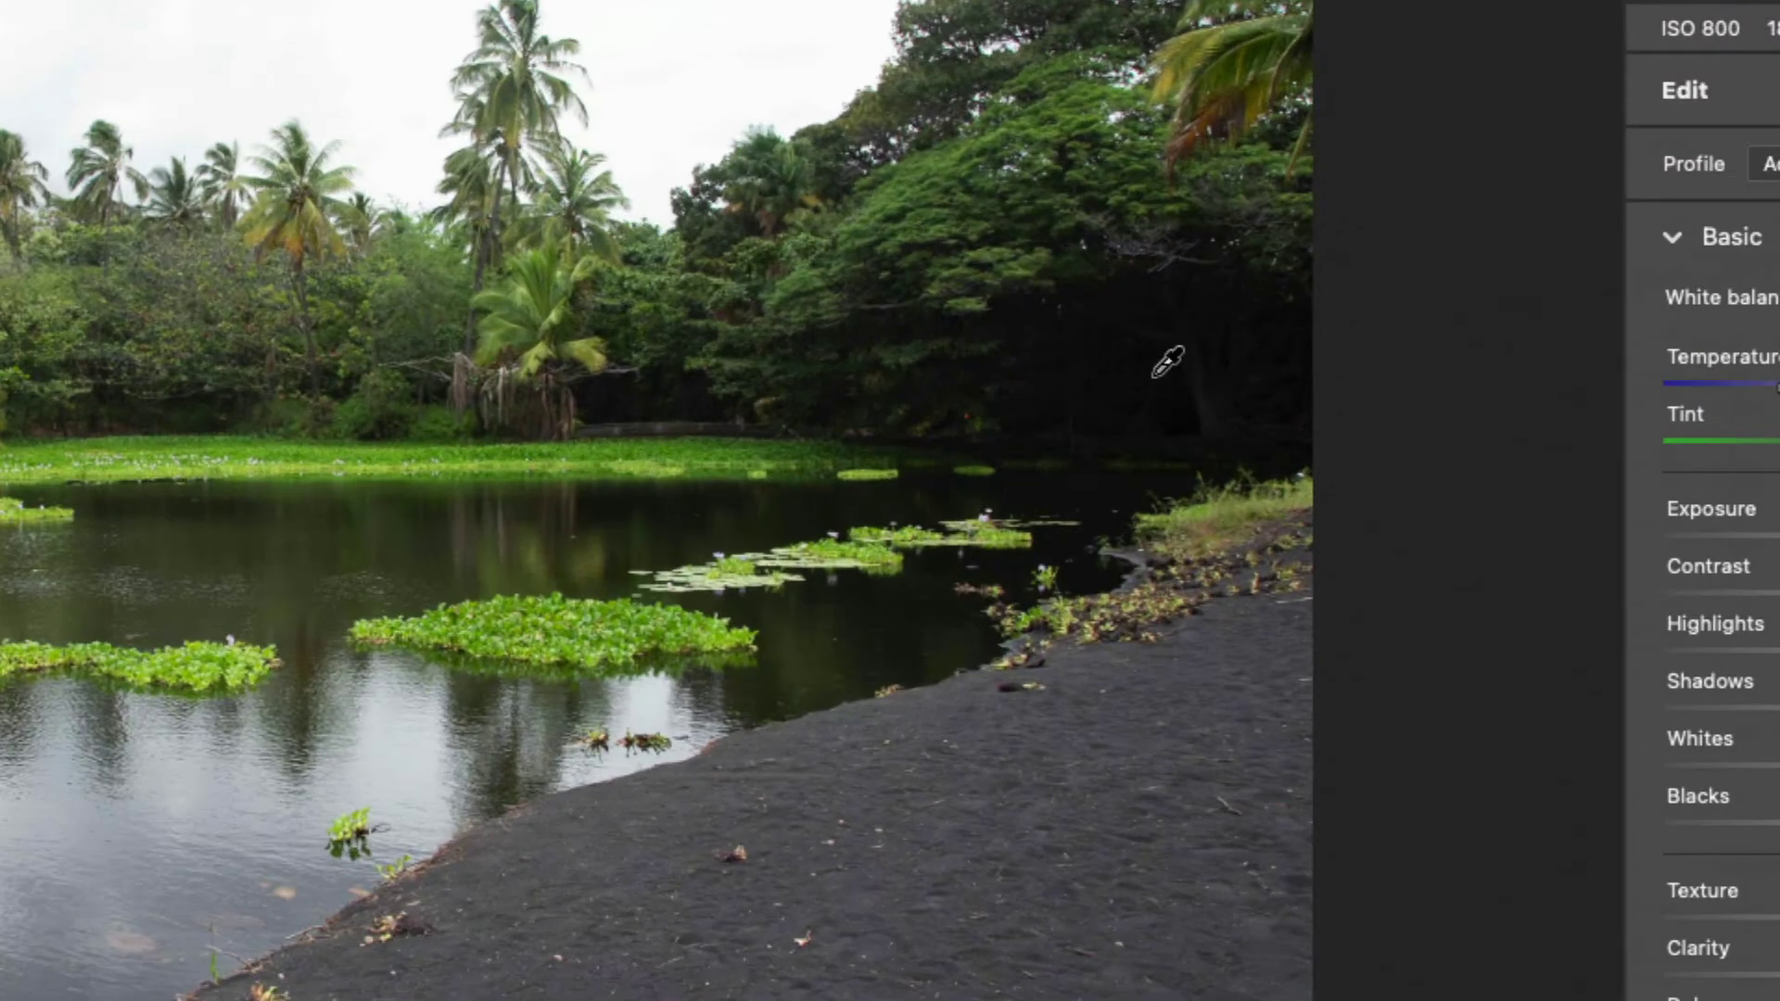
key("p")
key("p")
key("p")
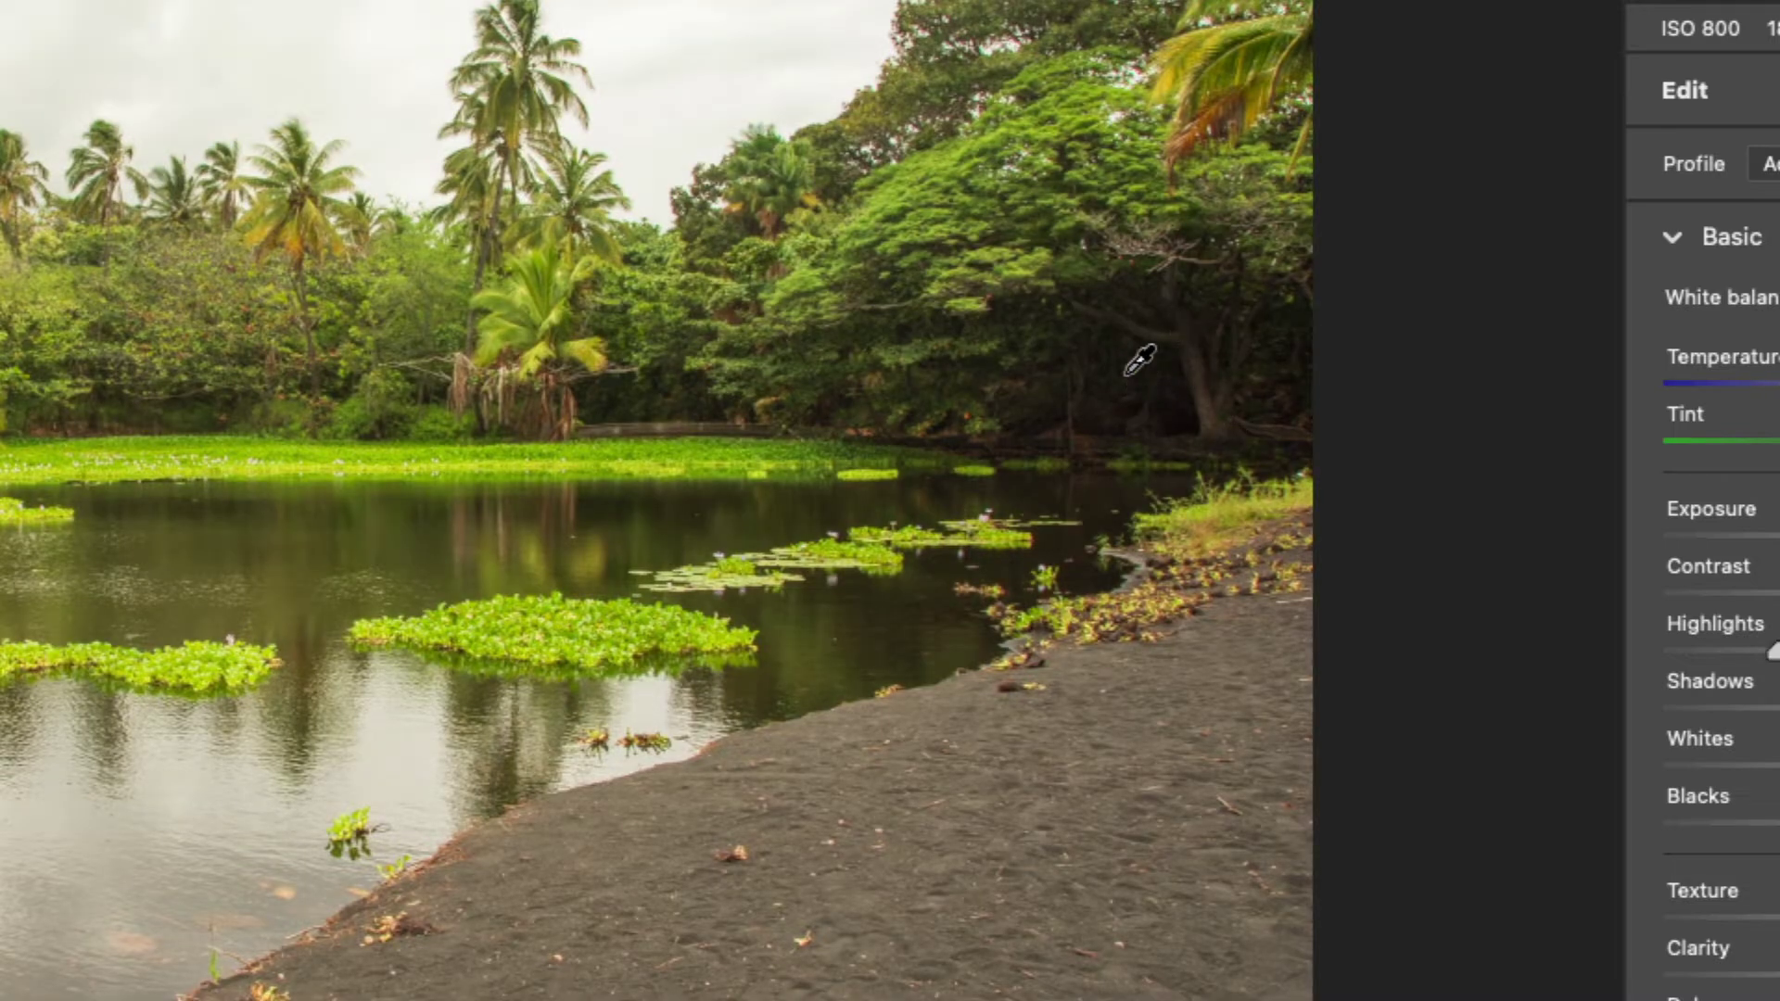
key("p")
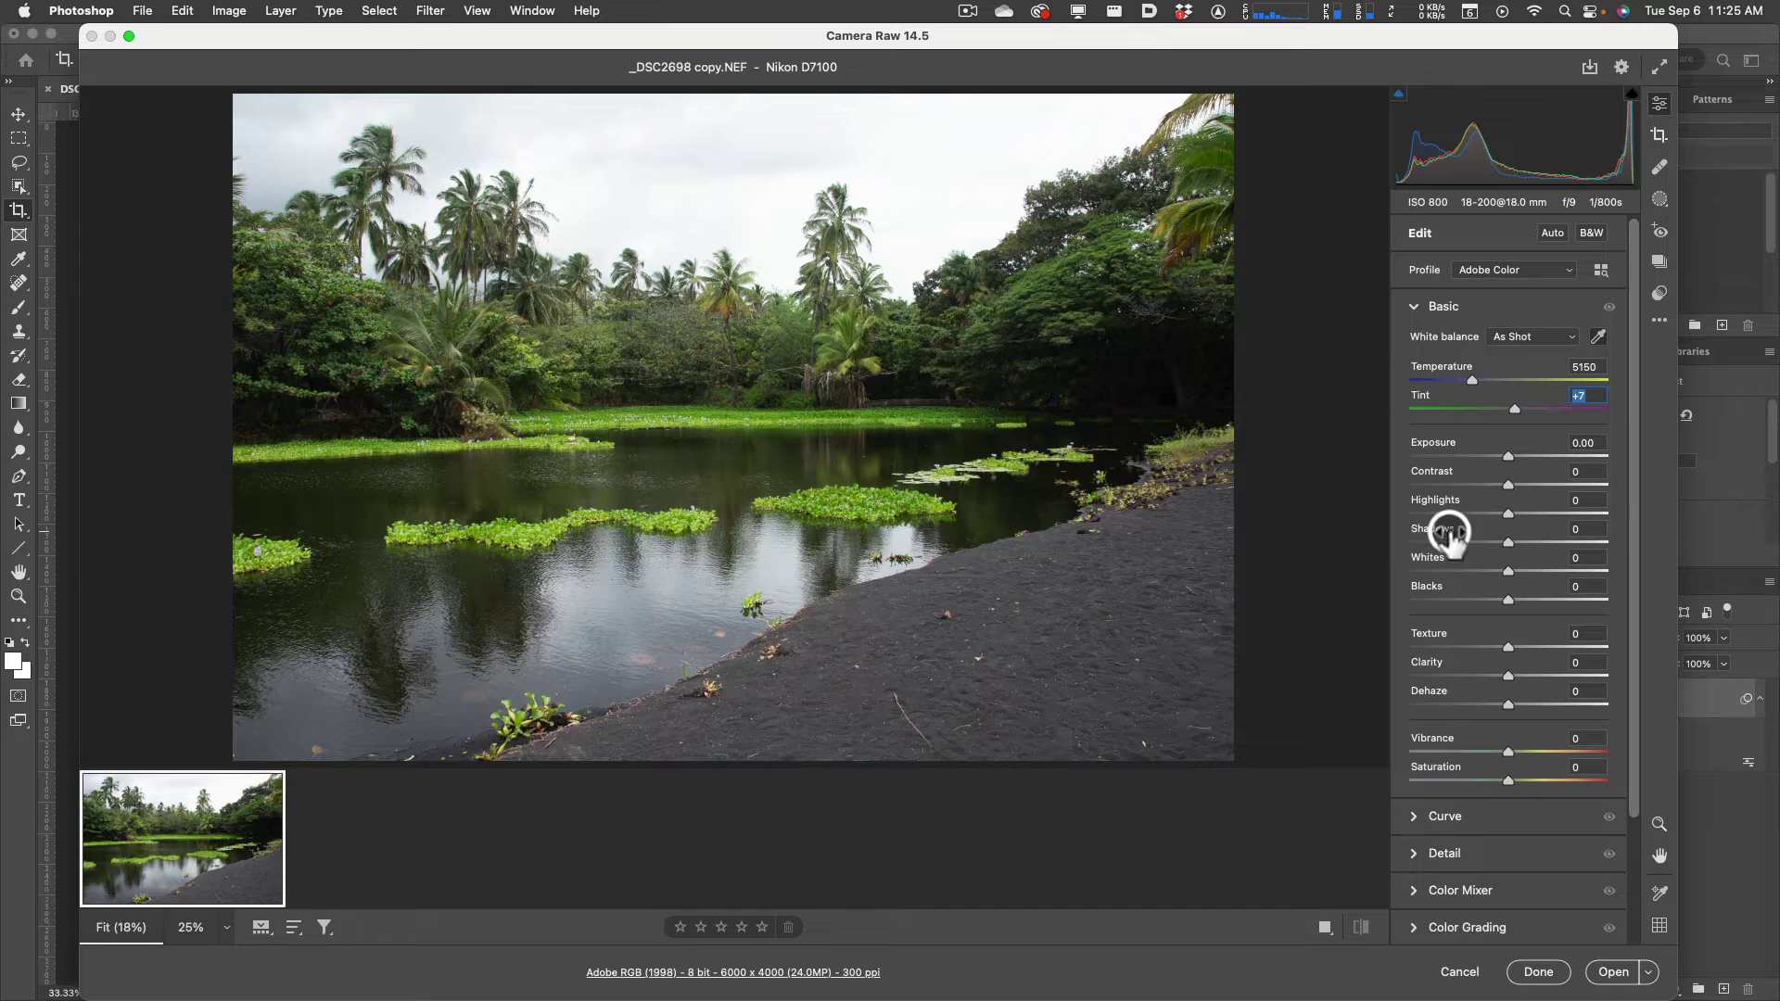
key("super+shift+z")
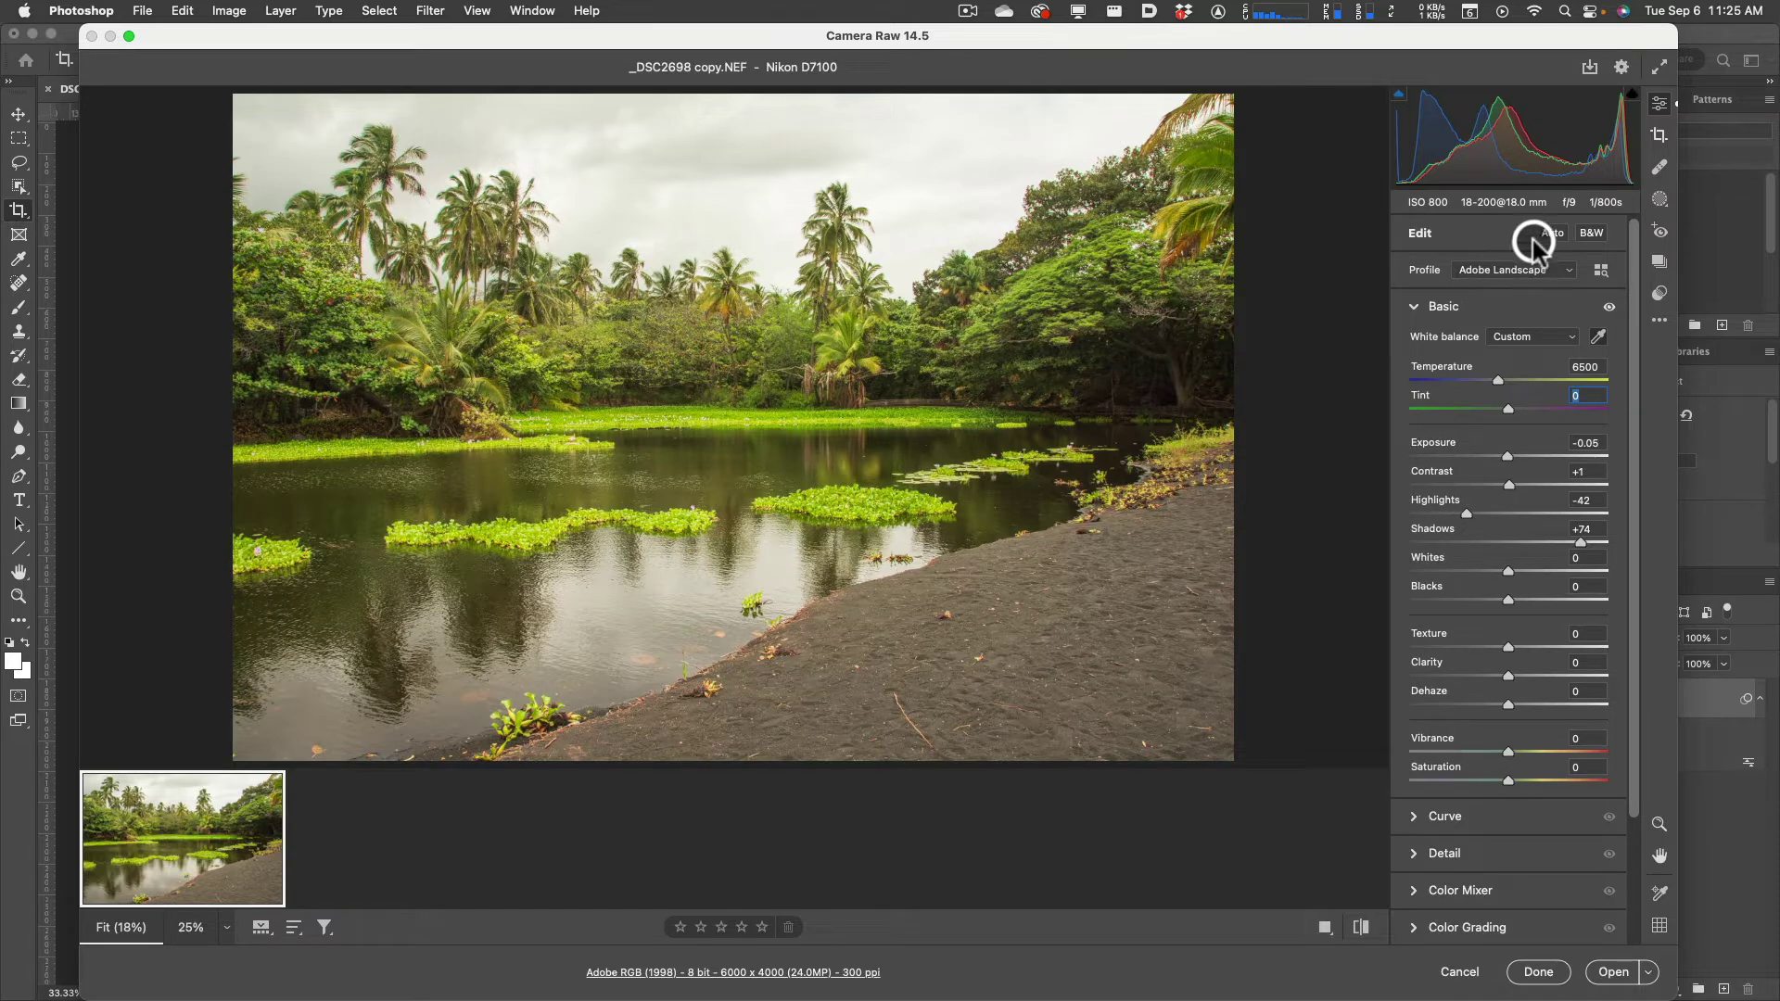
Apply the automatic adjustment to Whites and Blacks individually, giving Whites +26 and Blacks -27
key("shift")
key("shift")
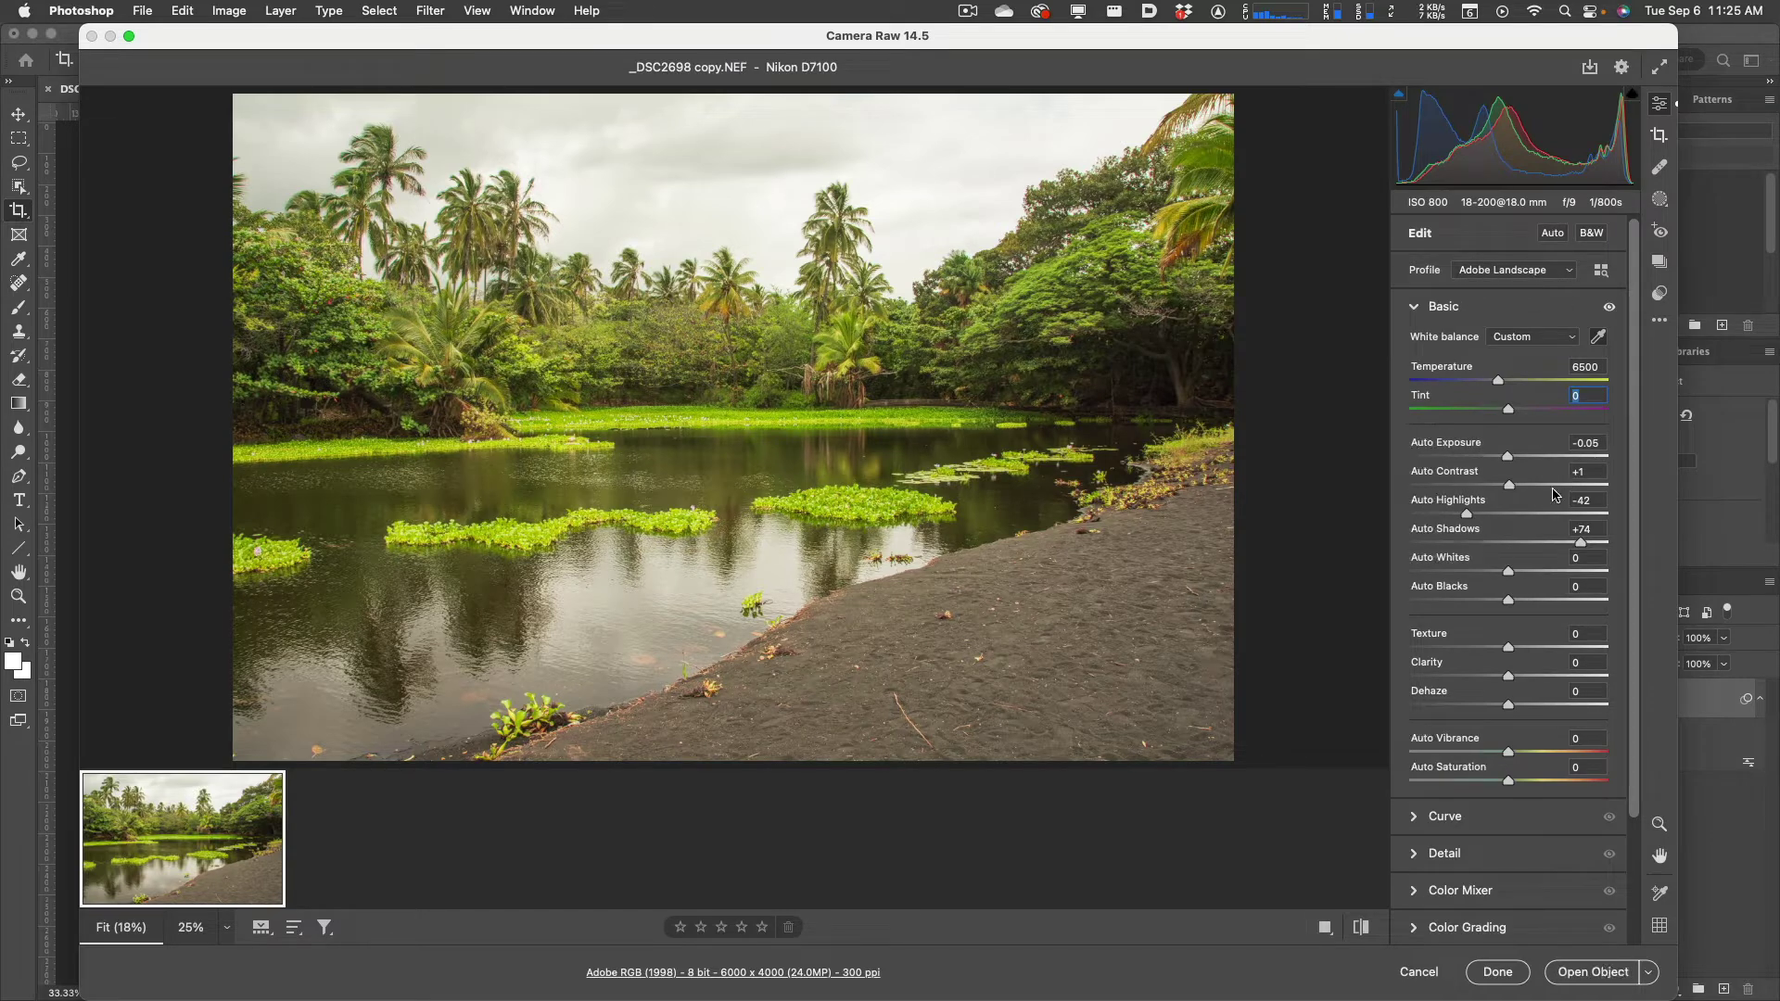
left_click(1447, 465)
double_click(1446, 562, "shift")
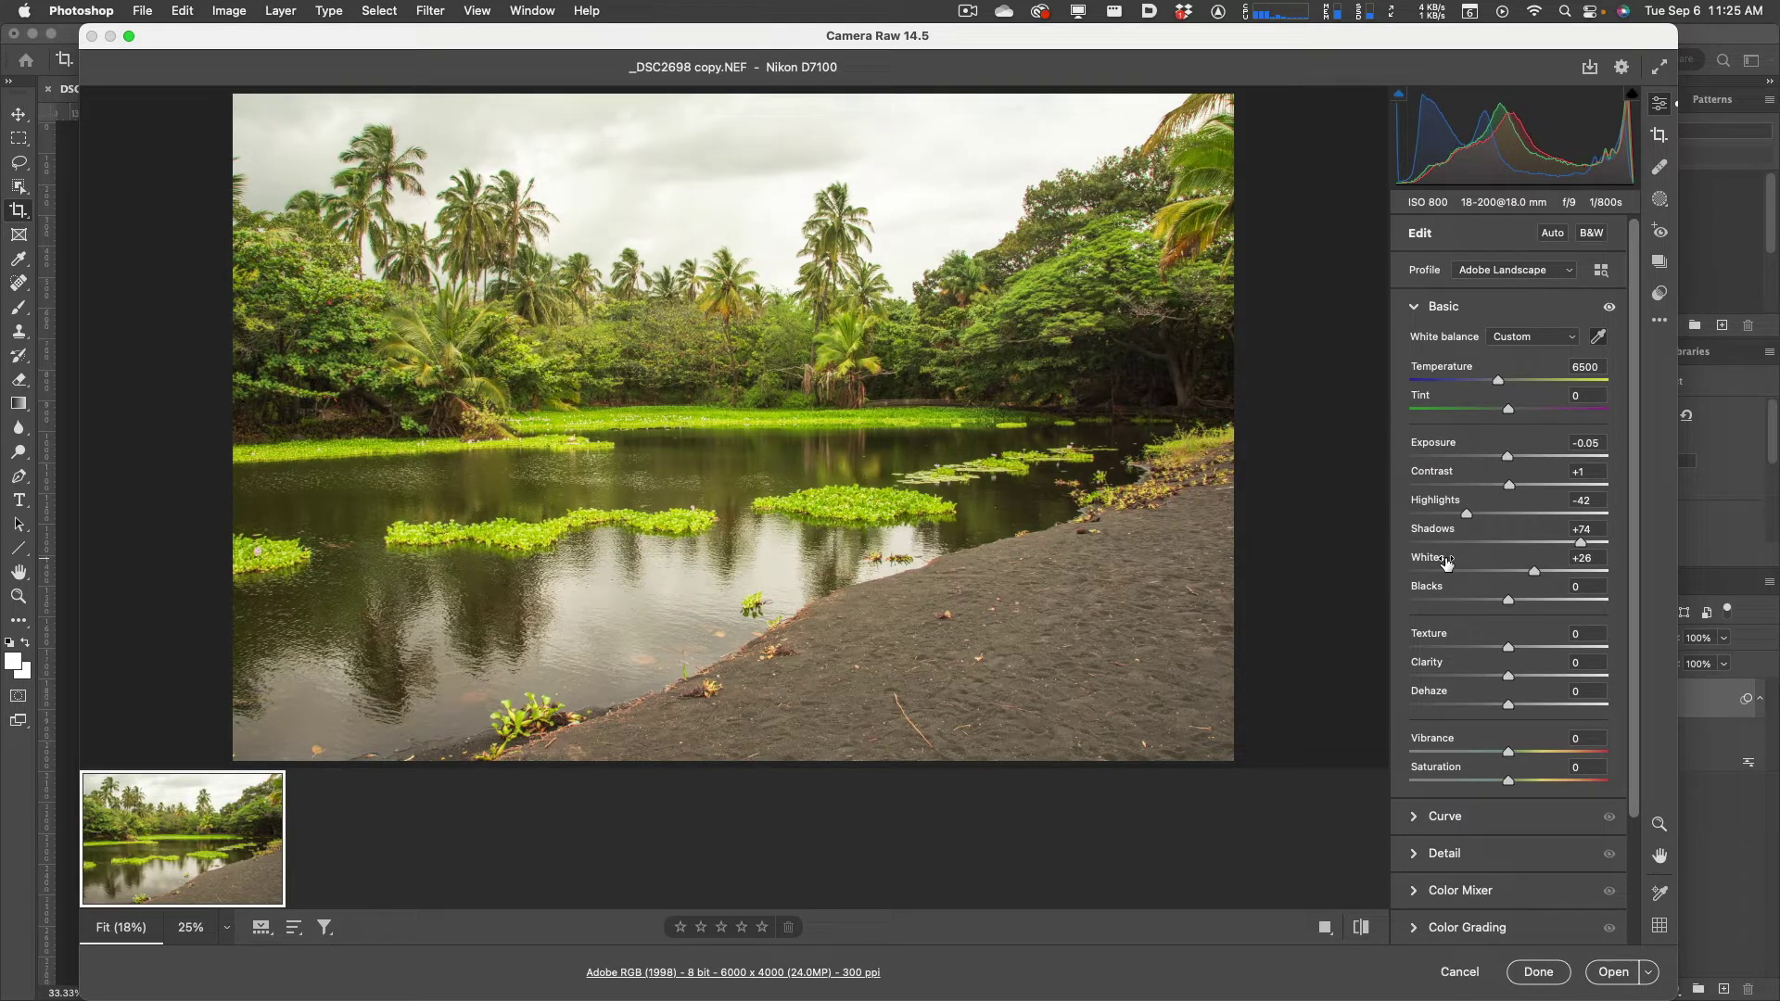
mouse_move(1447, 562)
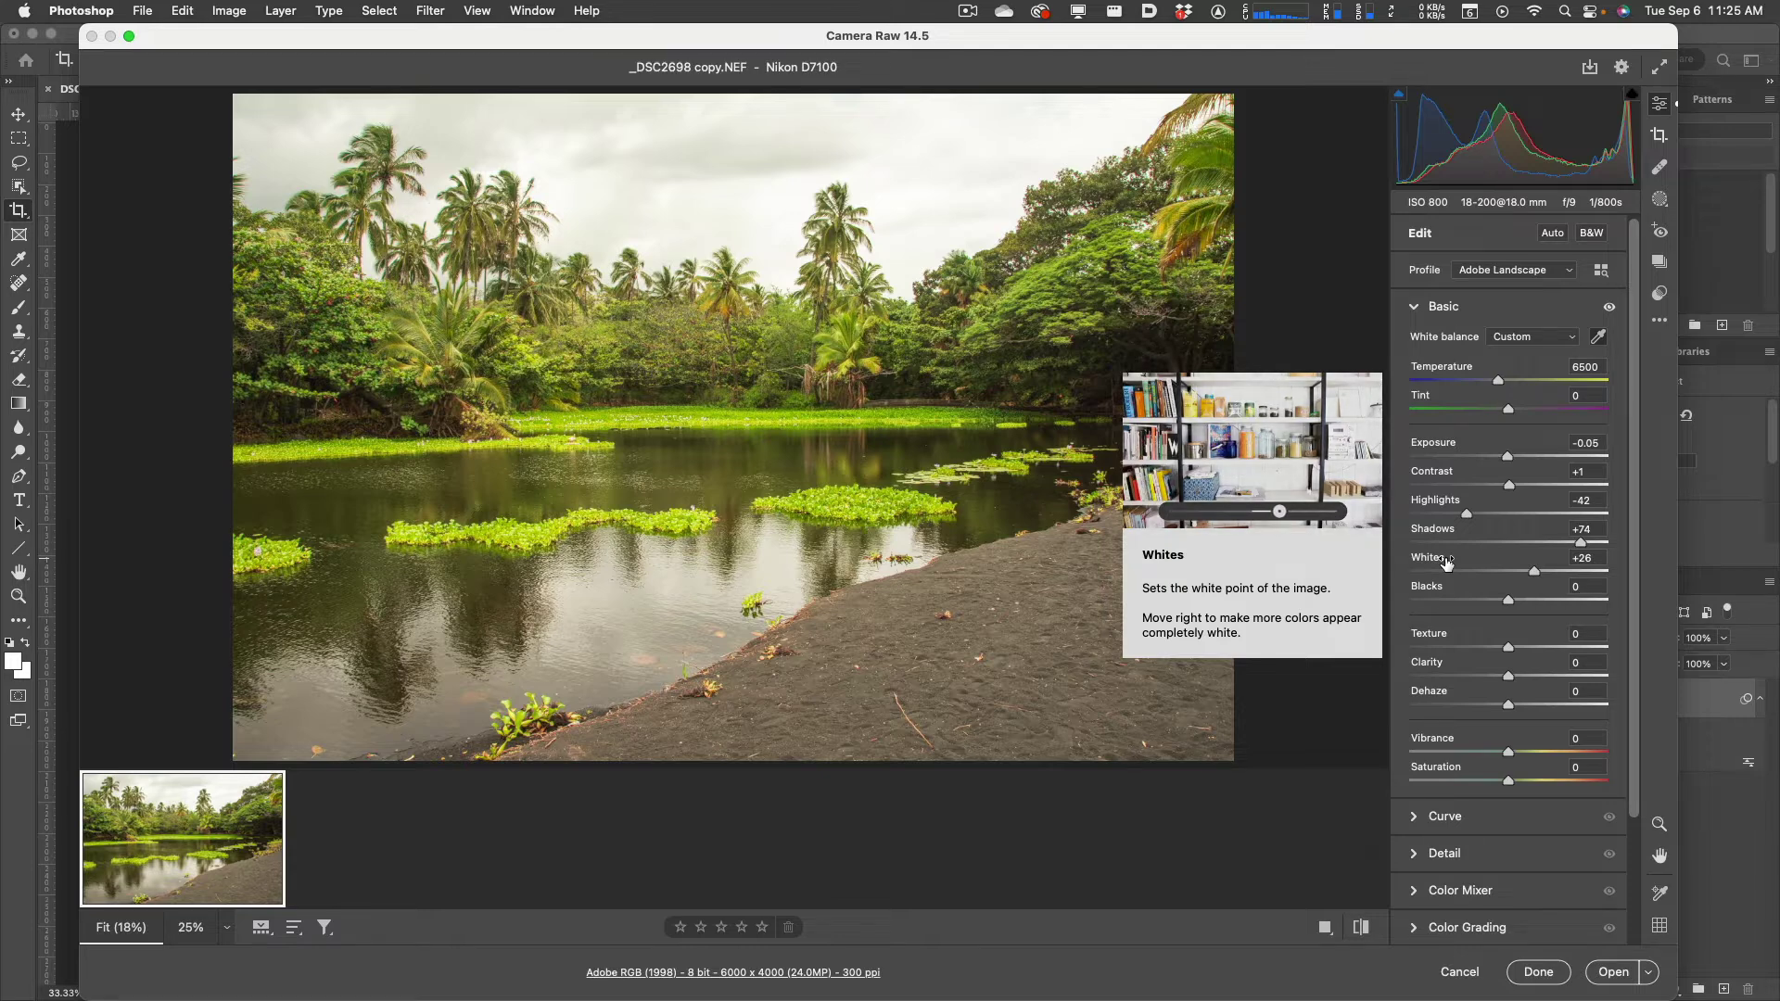
key("shift")
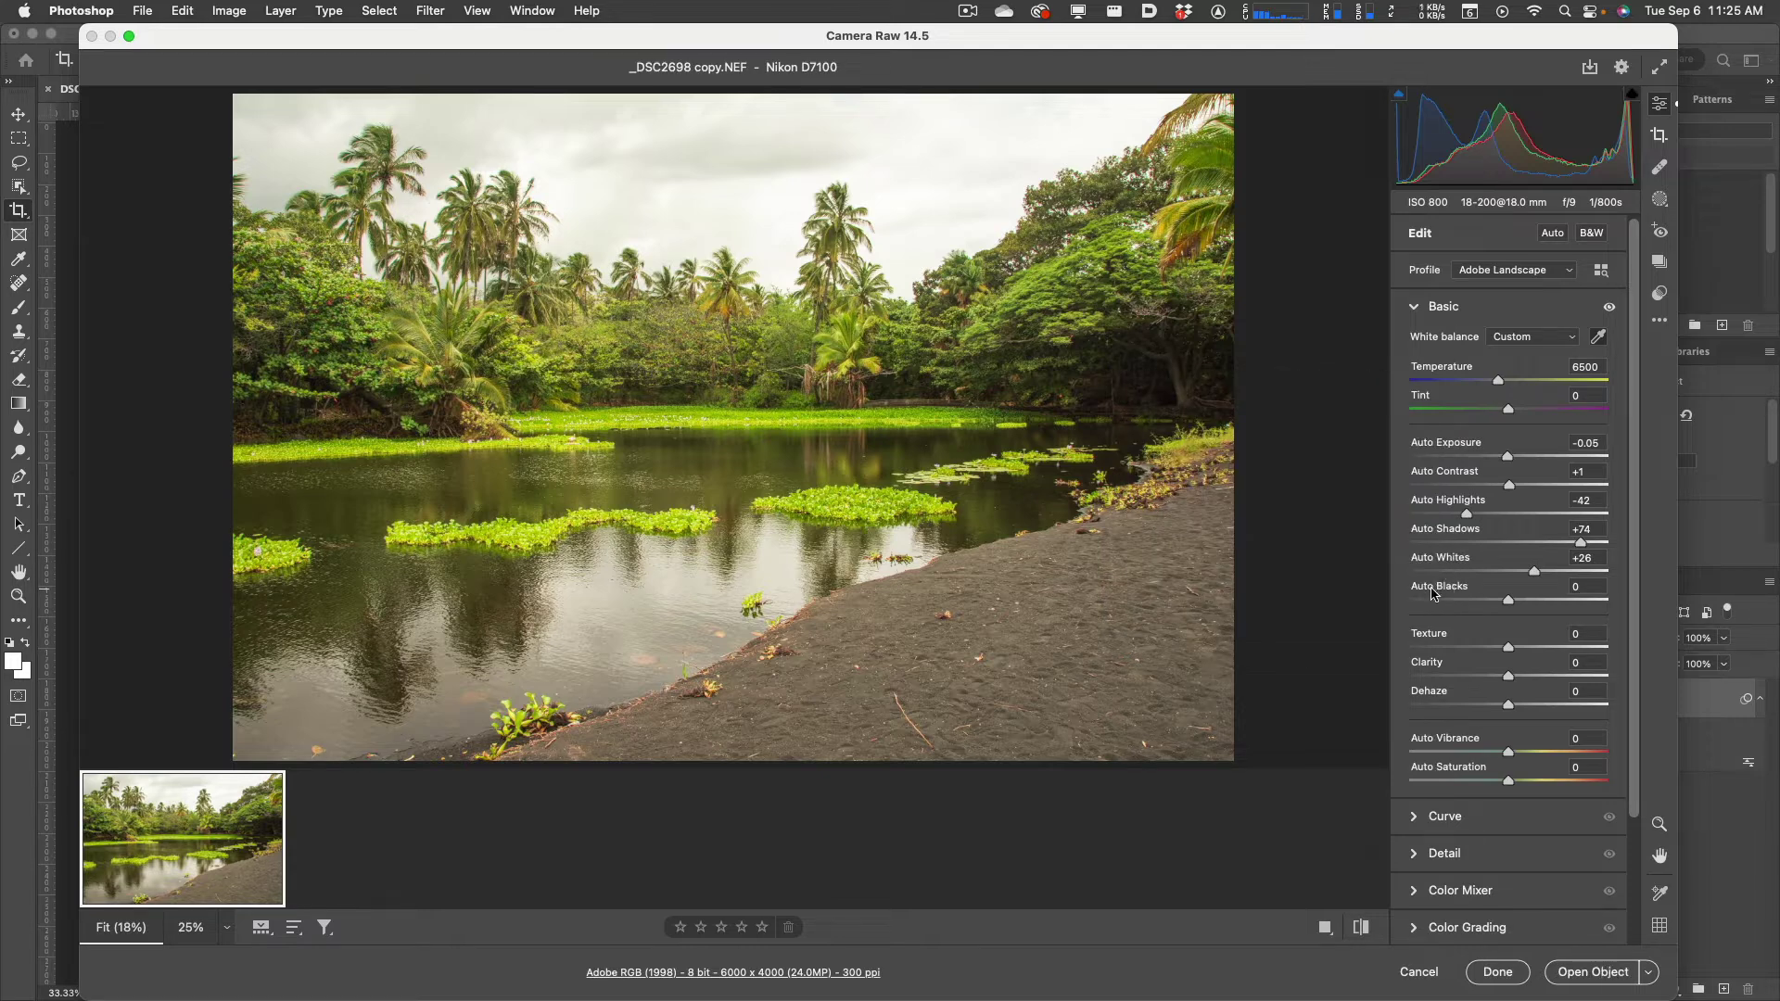
double_click(1441, 587, "shift")
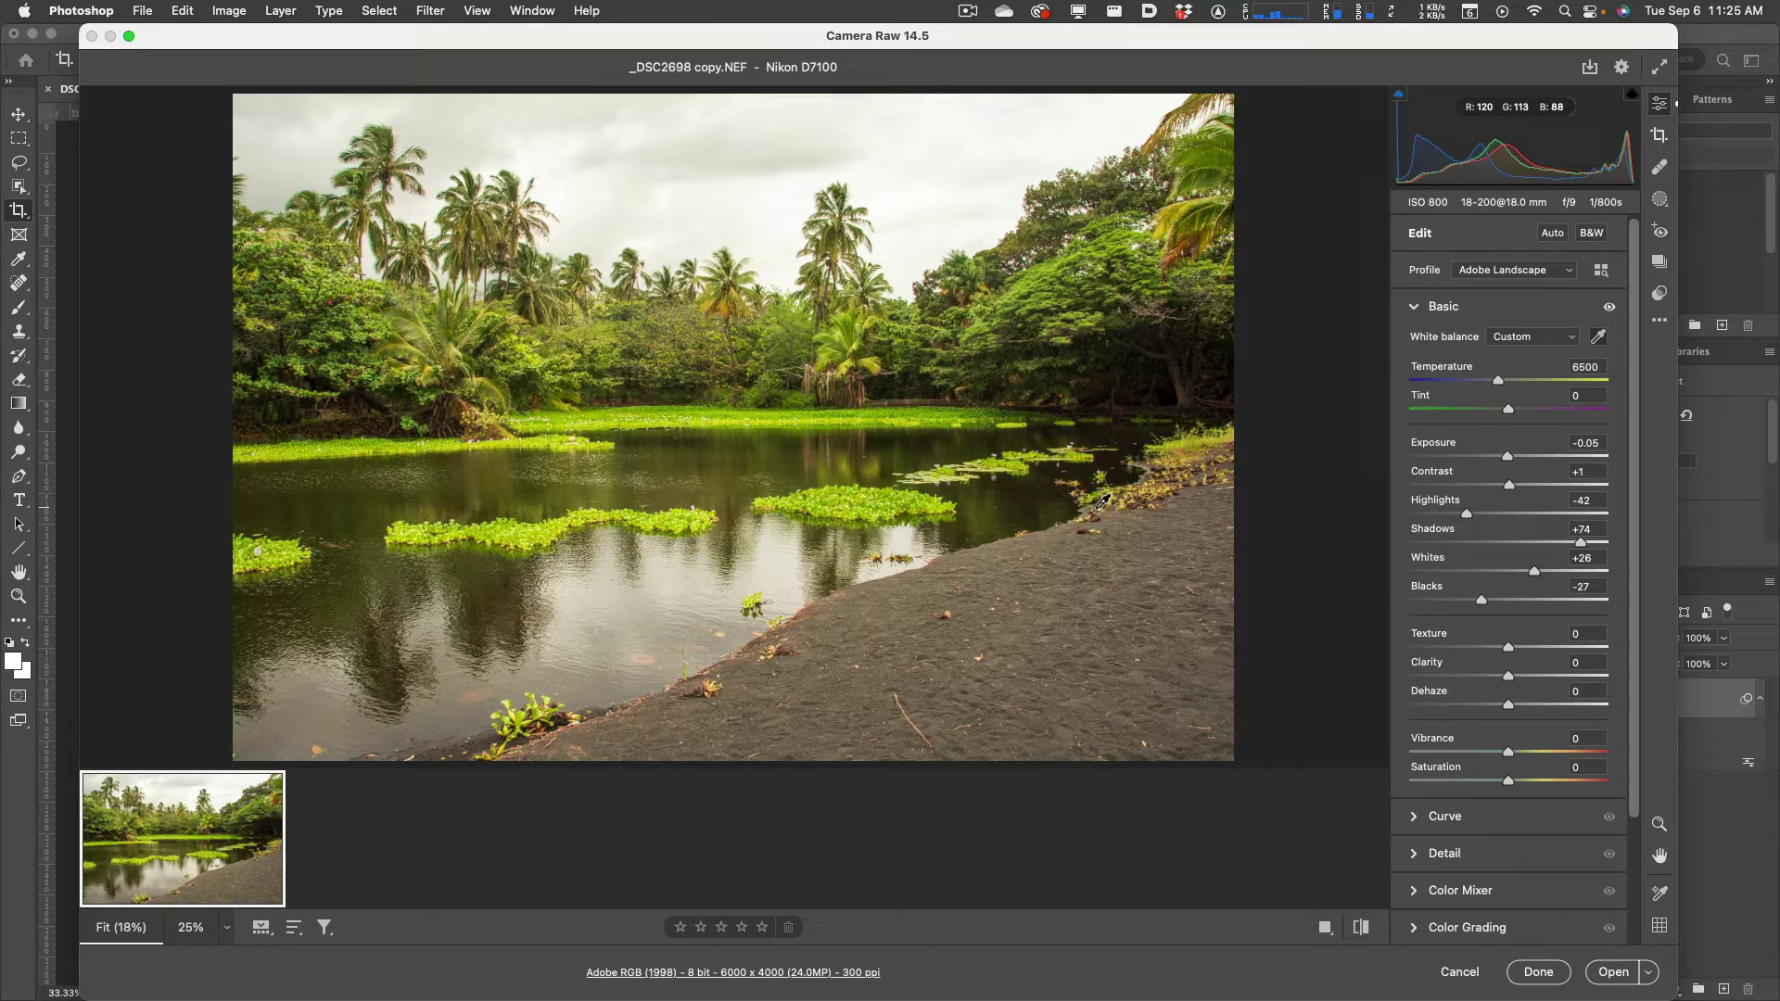
Reset Whites to 0, try raising it manually, and reapply its automatic value of +26
double_click(1512, 572)
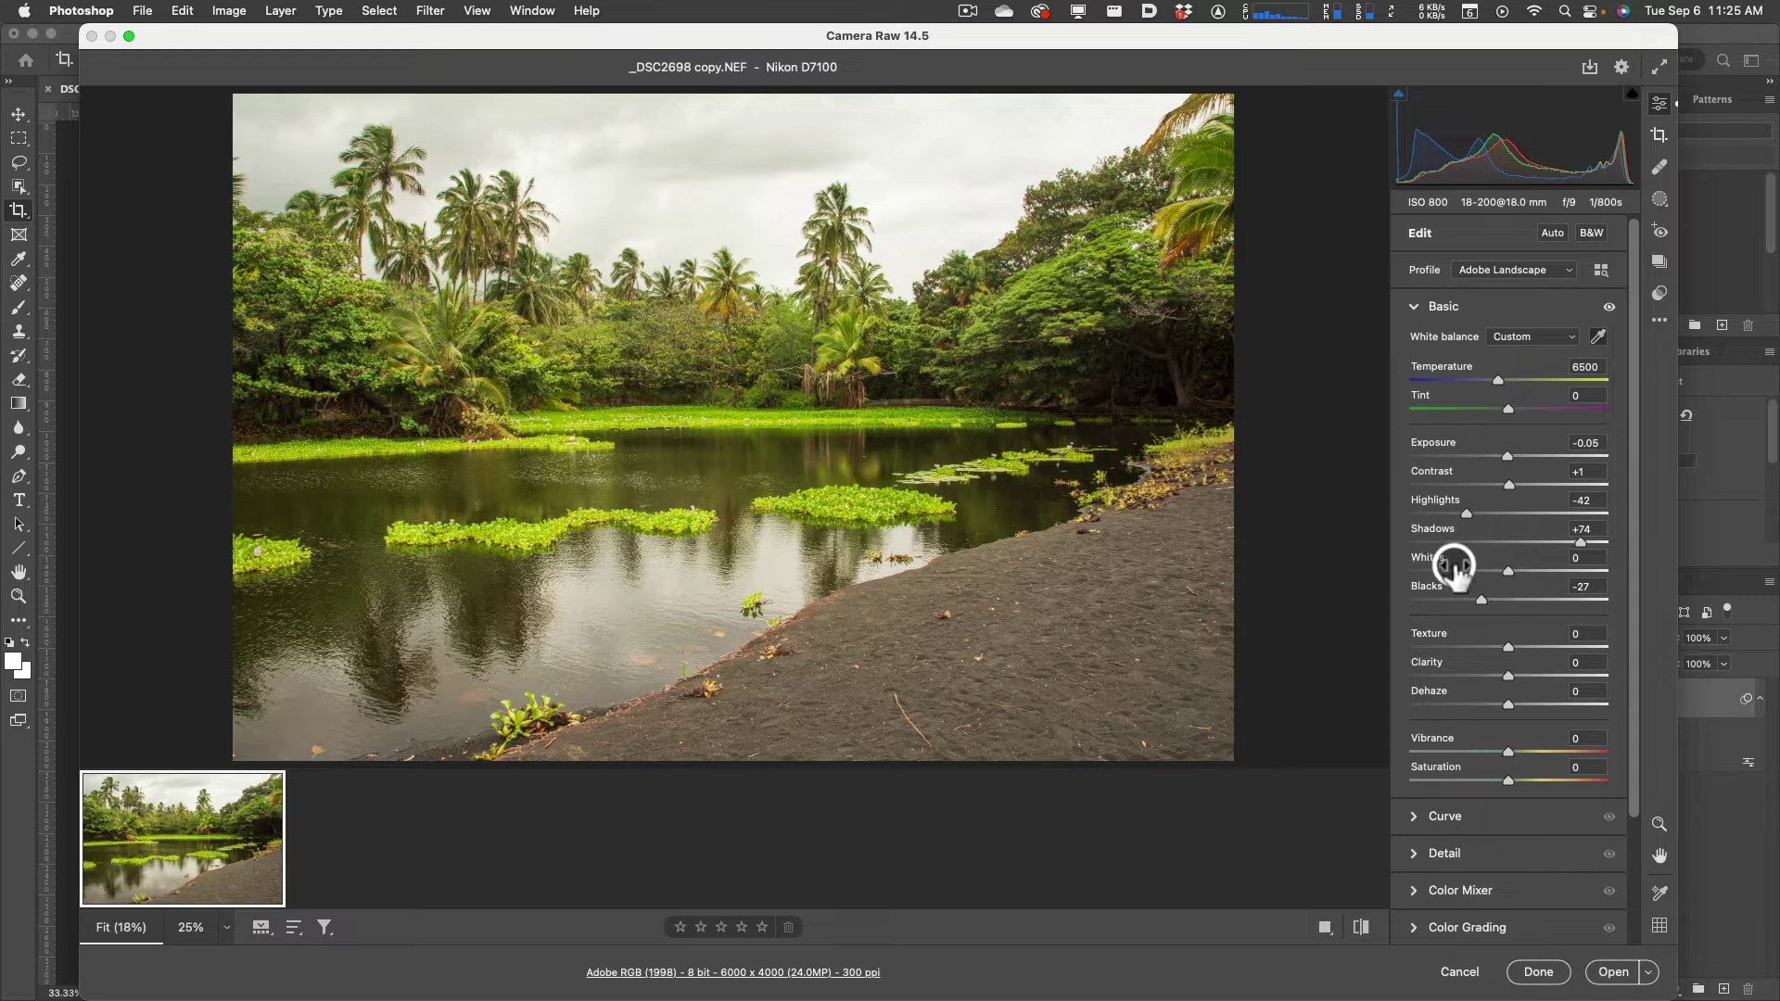
left_click_drag(1442, 559, 1554, 579)
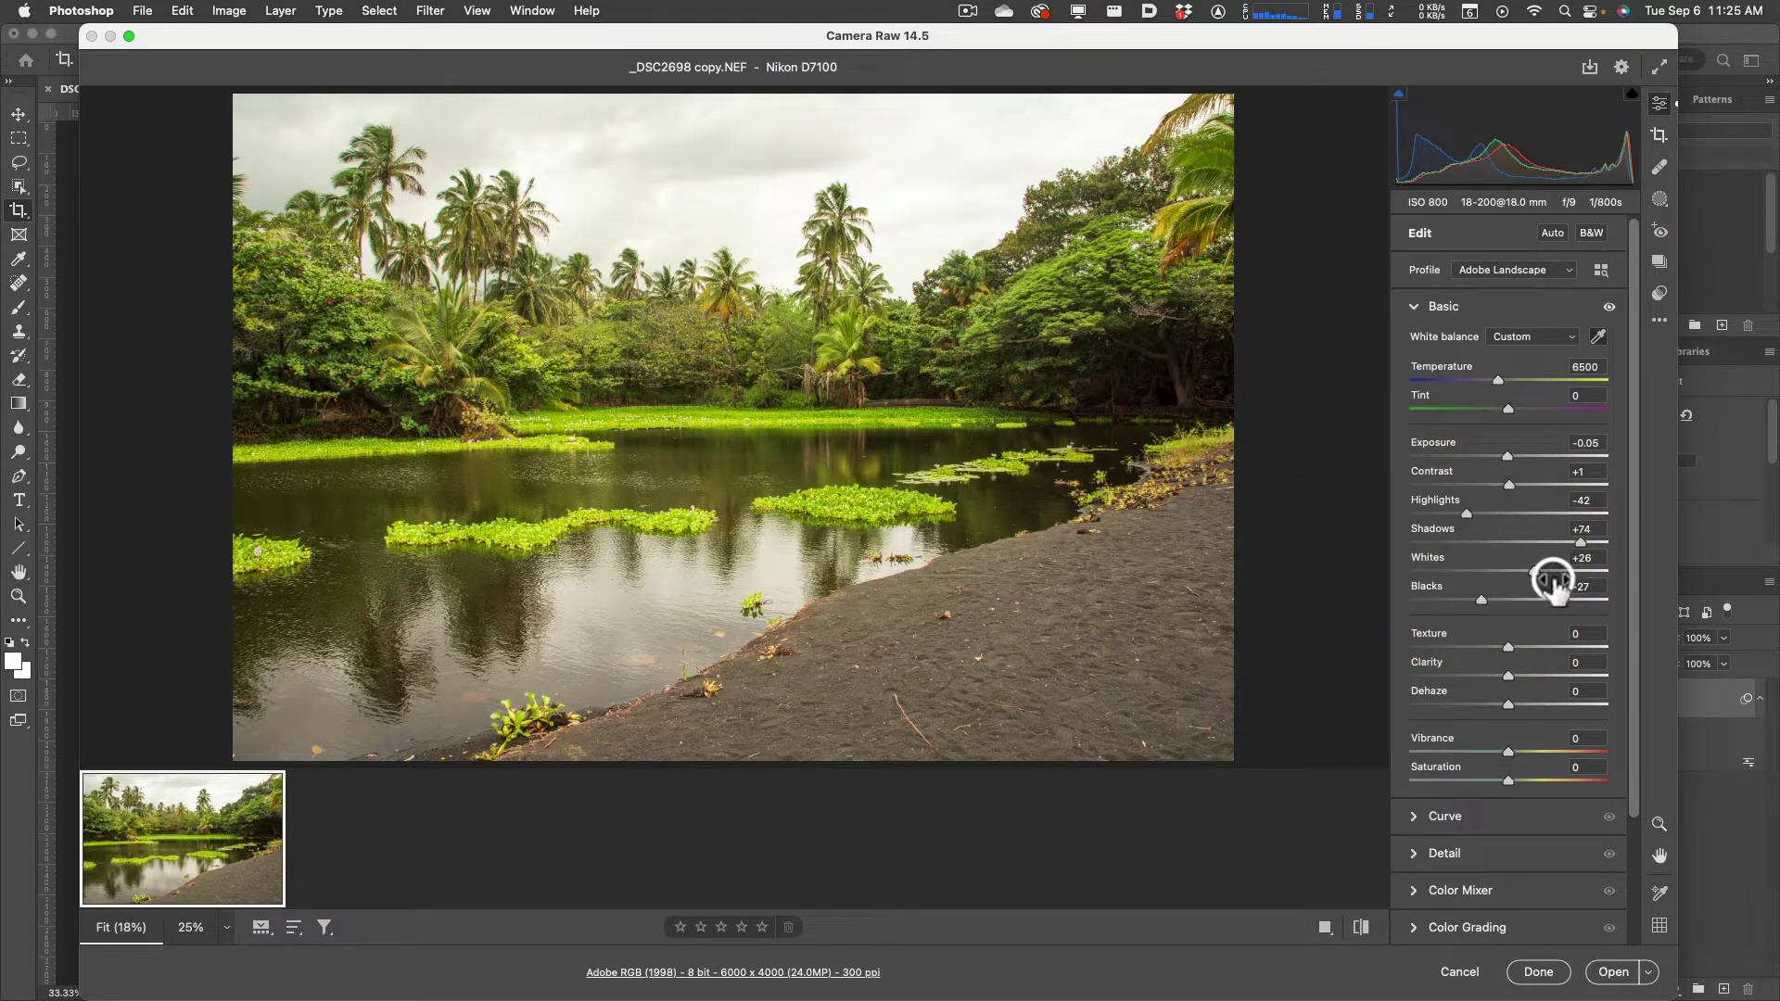
double_click(1522, 576)
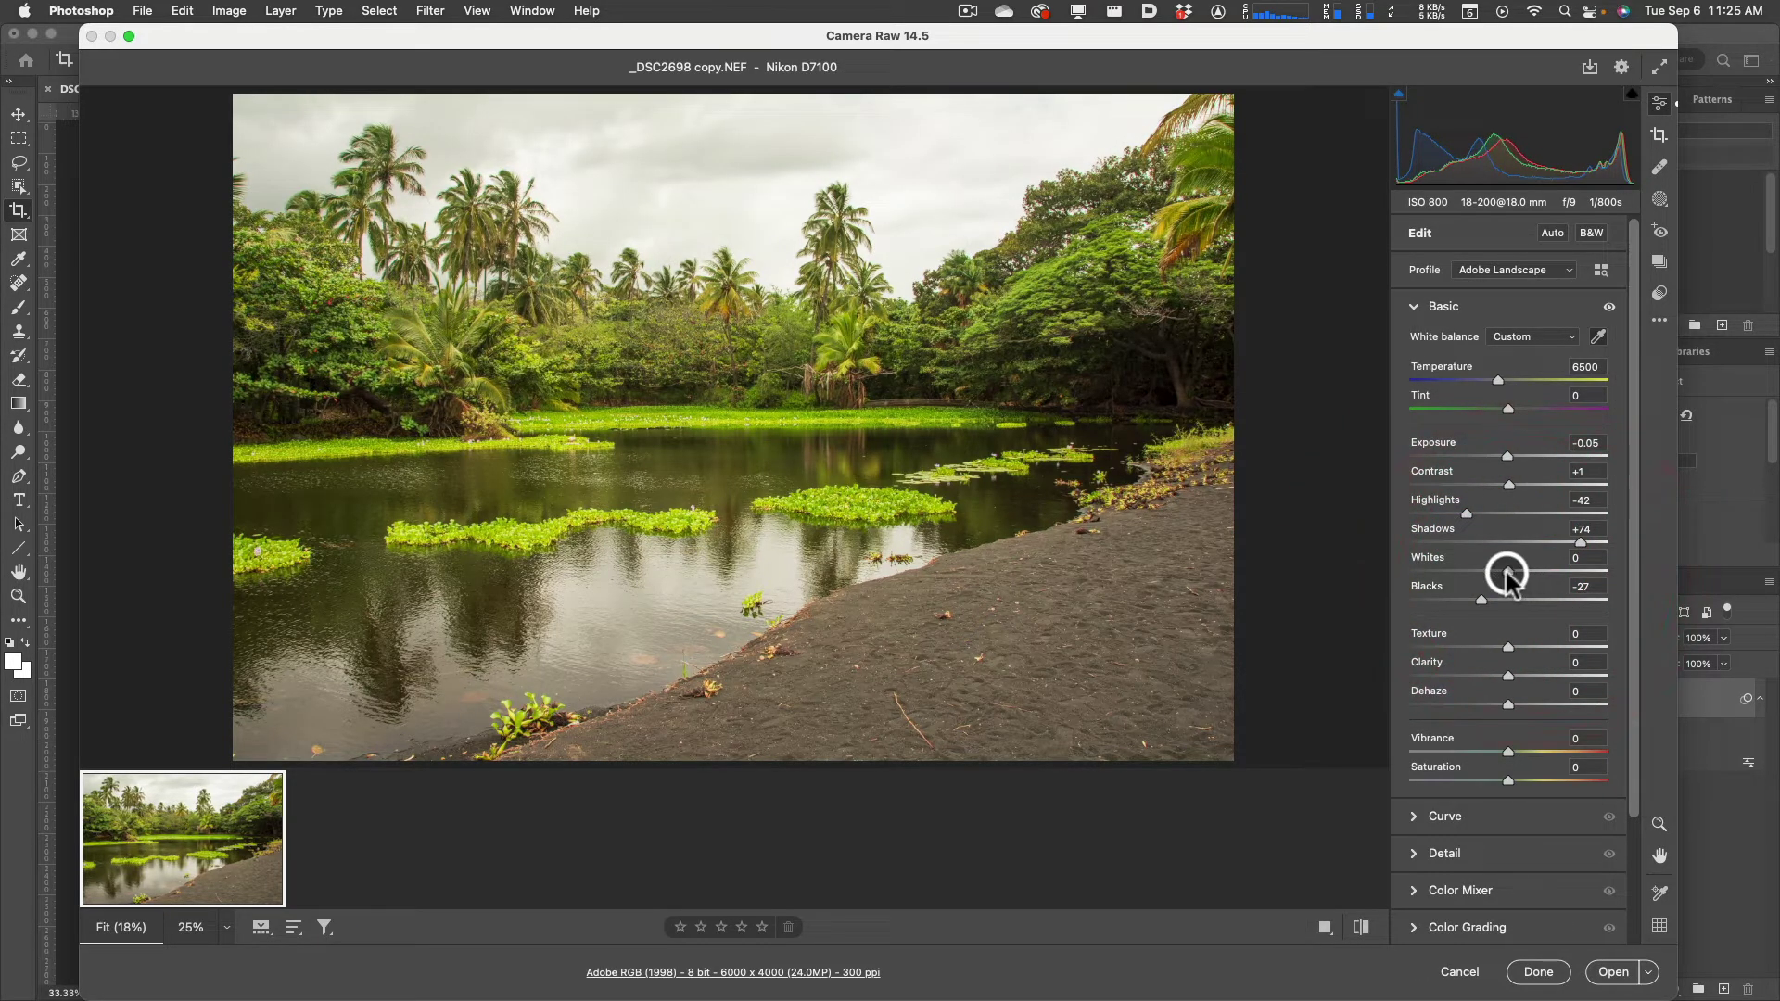
double_click(1438, 557, "shift")
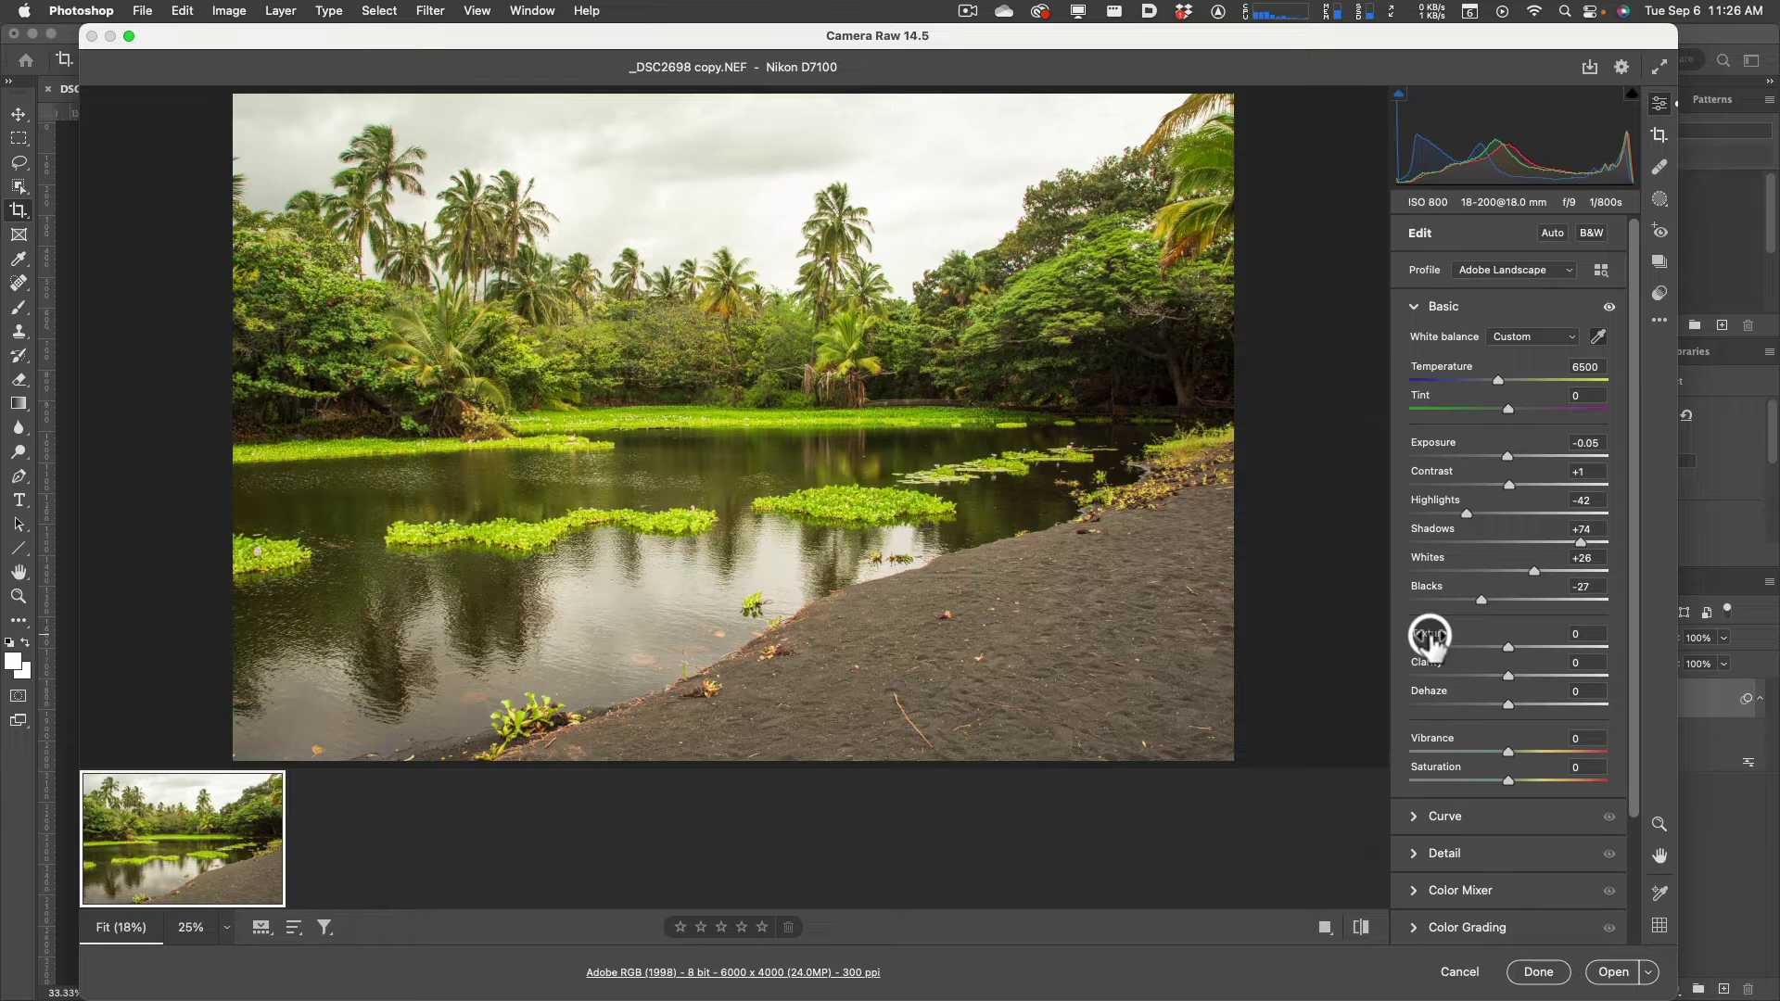
Enhance the surface detail and midtone contrast by setting Texture to +27 and Clarity to +25
mouse_move(1432, 638)
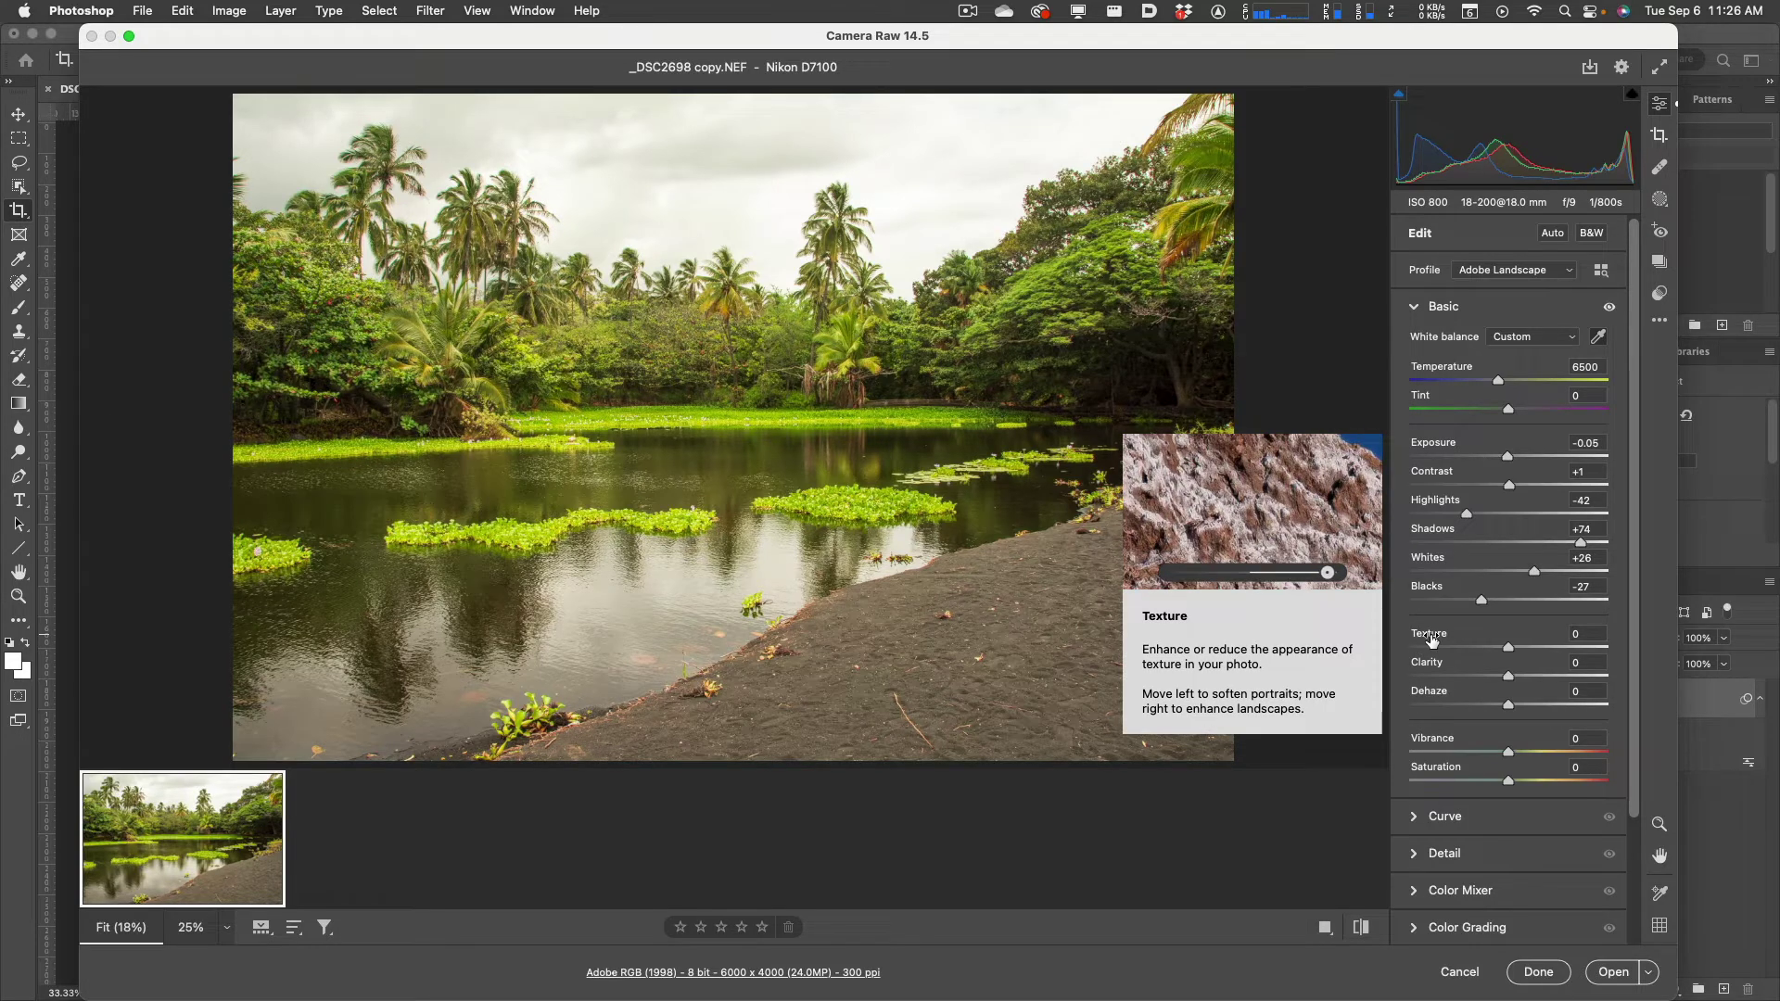
left_click_drag(1495, 634, 1540, 652)
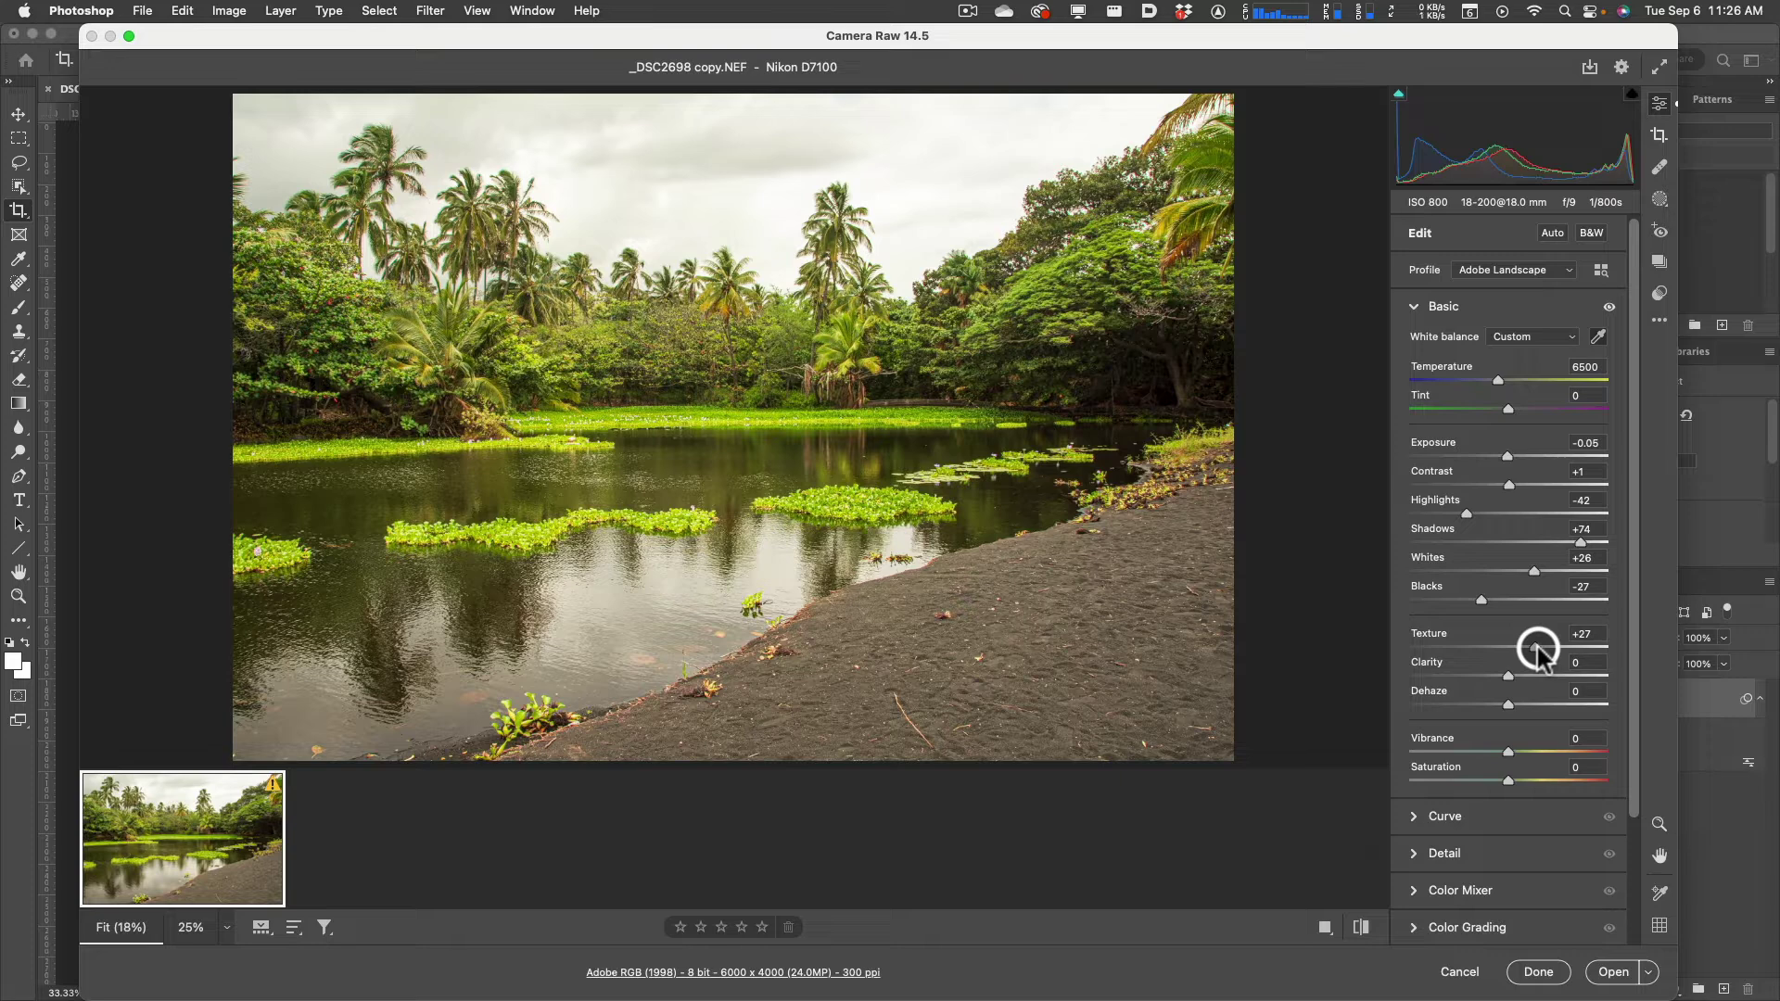
left_click_drag(1537, 650, 1530, 651)
left_click(1534, 649)
left_click(1543, 646)
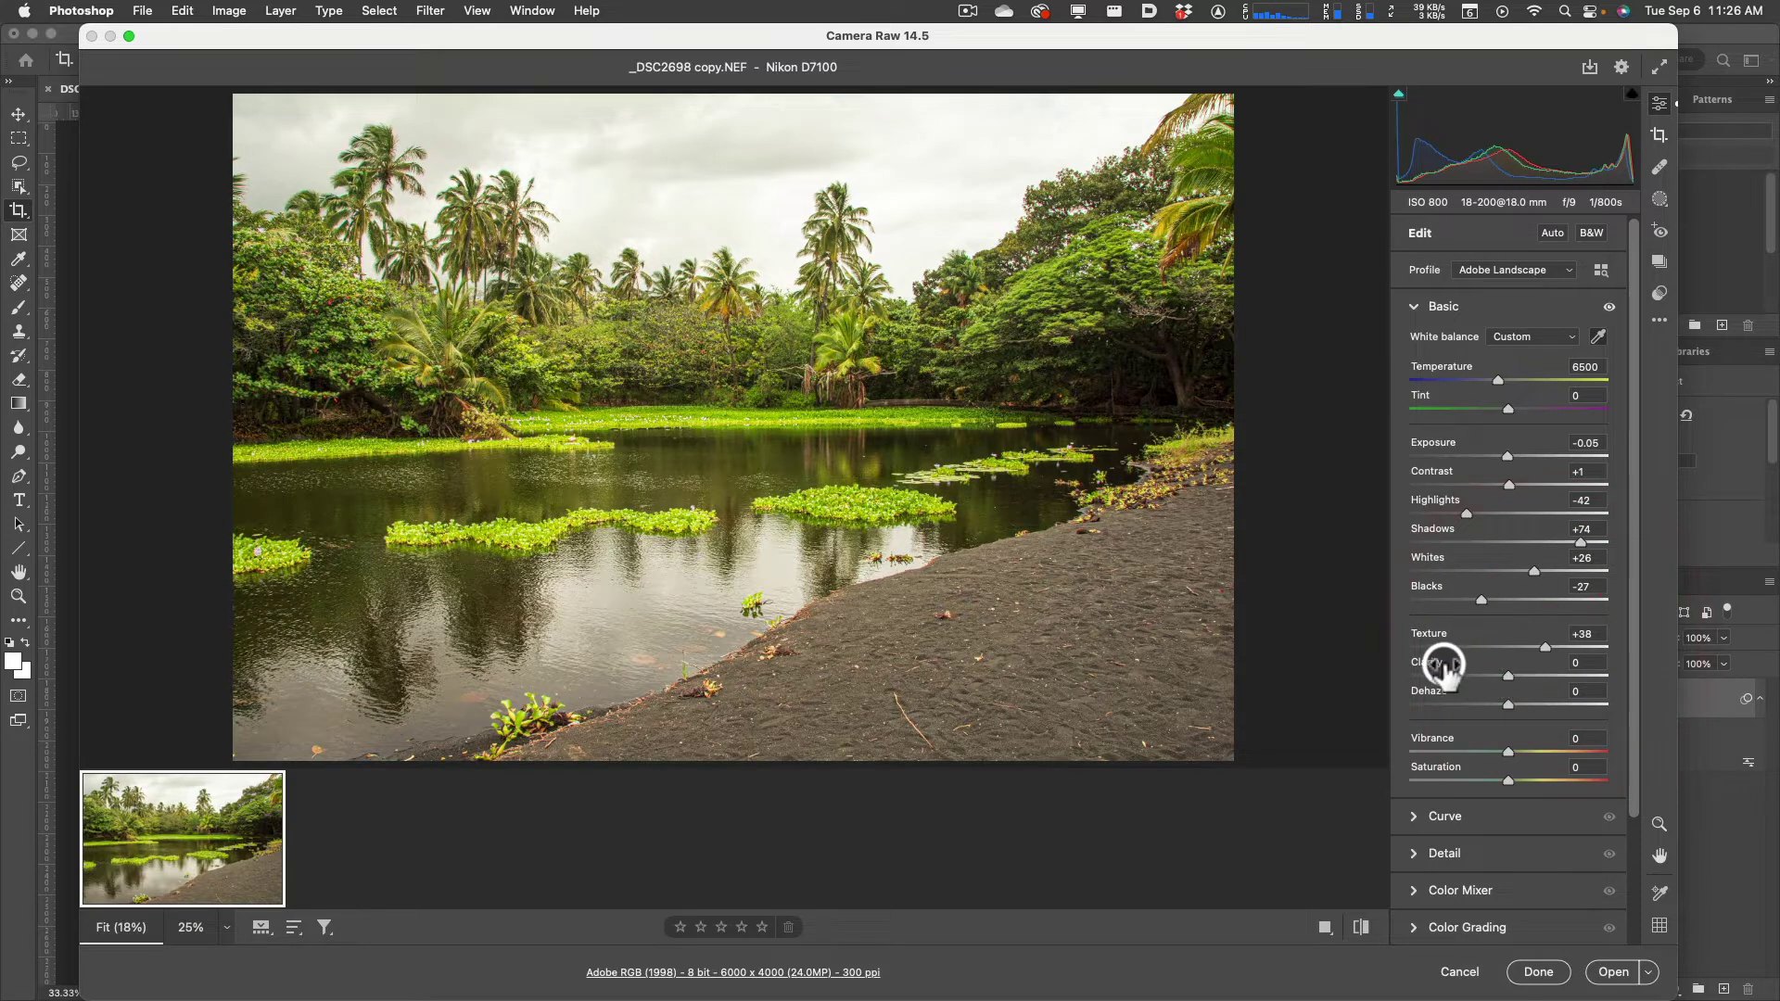
mouse_move(1428, 665)
left_click_drag(1508, 676, 1537, 649)
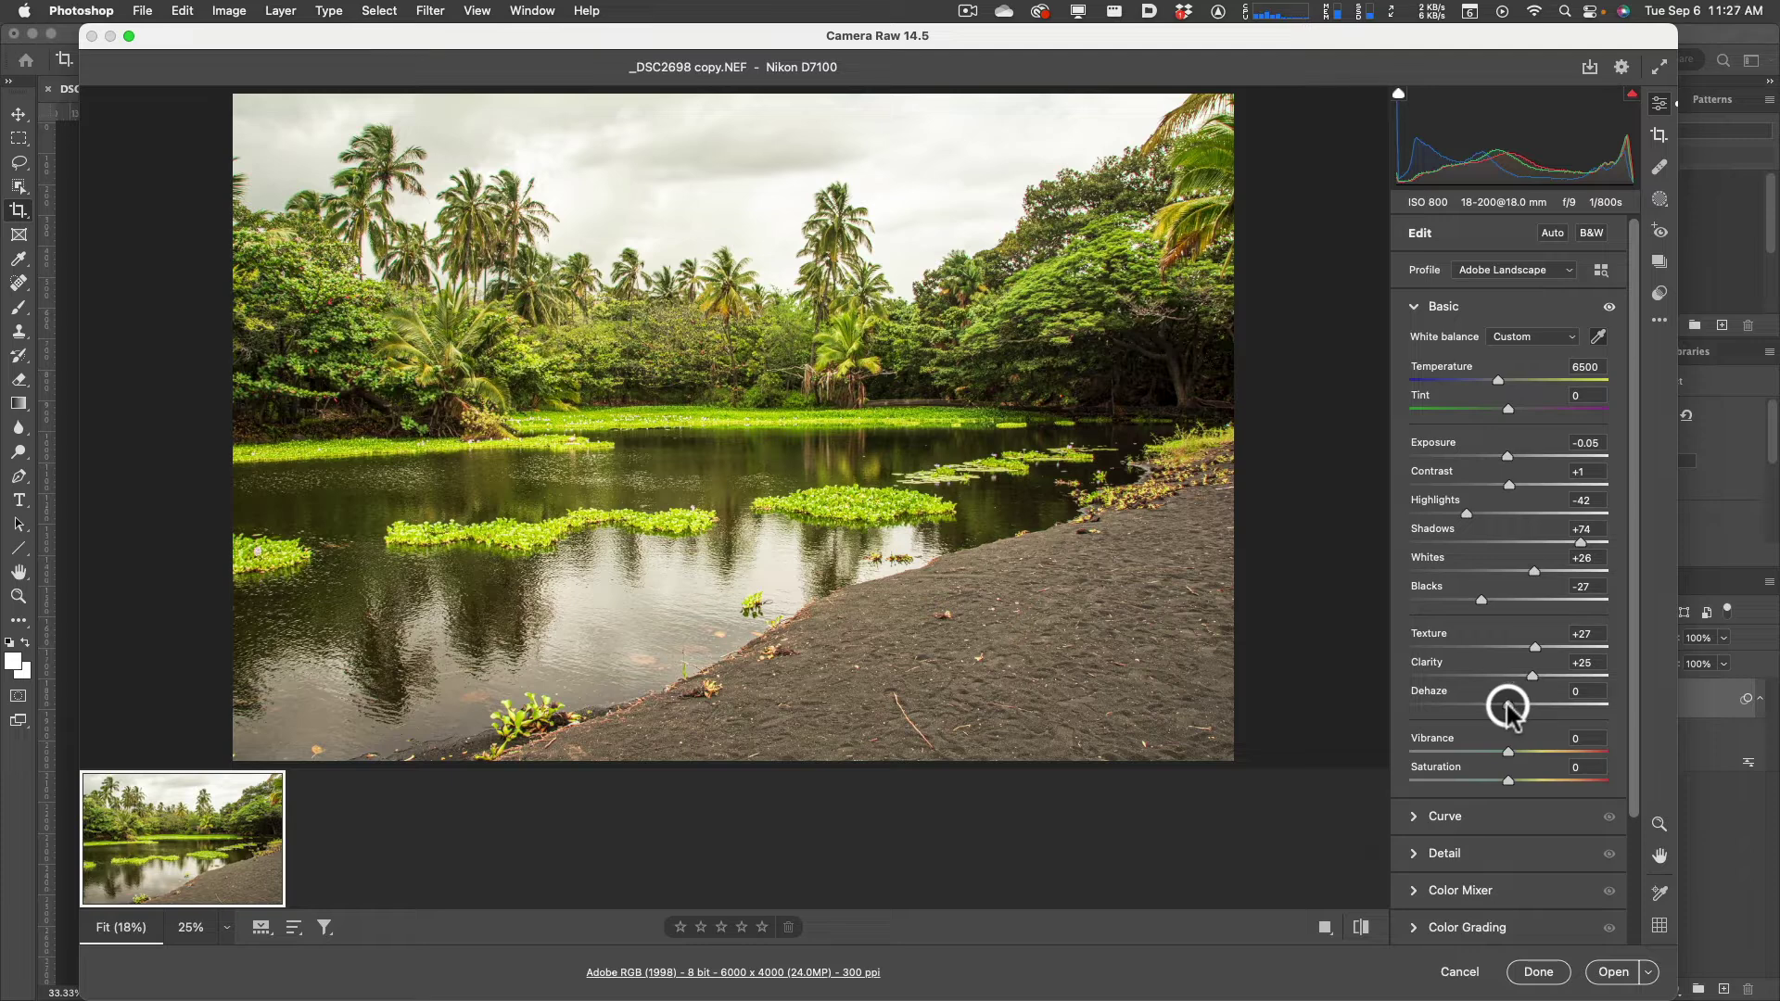
Look up what Dehaze does and set it to +16 to remove haze
left_click(1429, 696)
mouse_move(1429, 696)
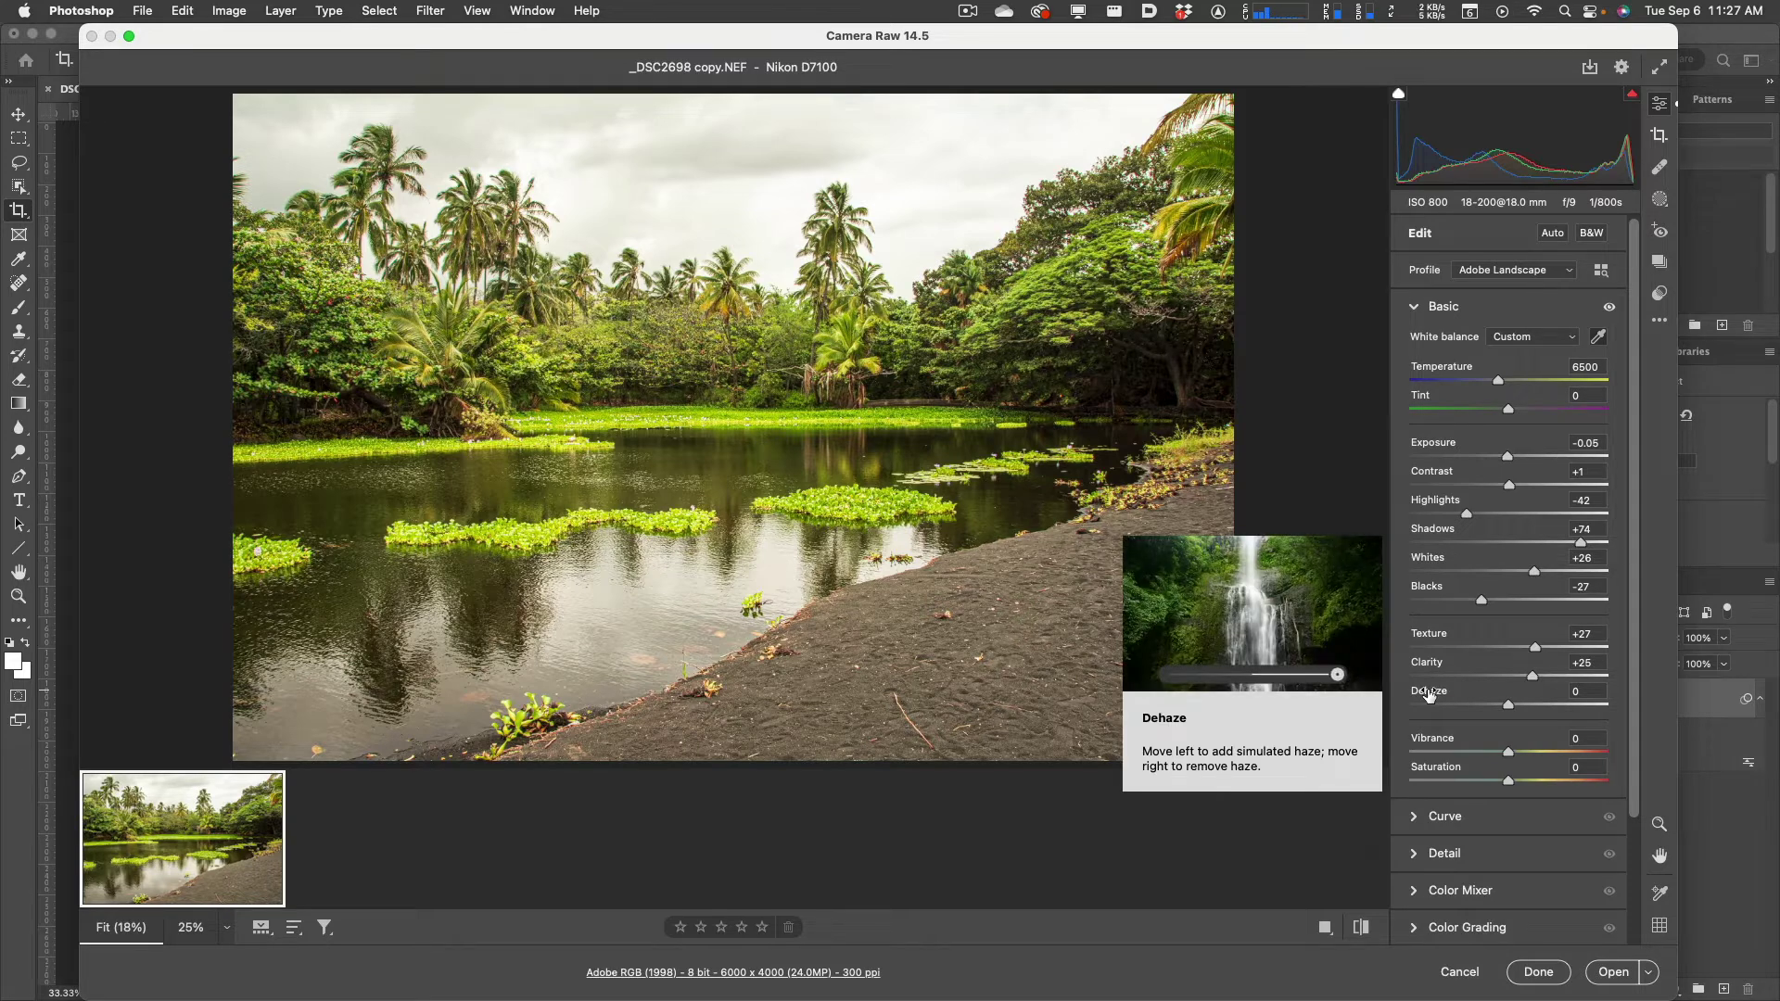
left_click(1425, 691)
left_click(1505, 706)
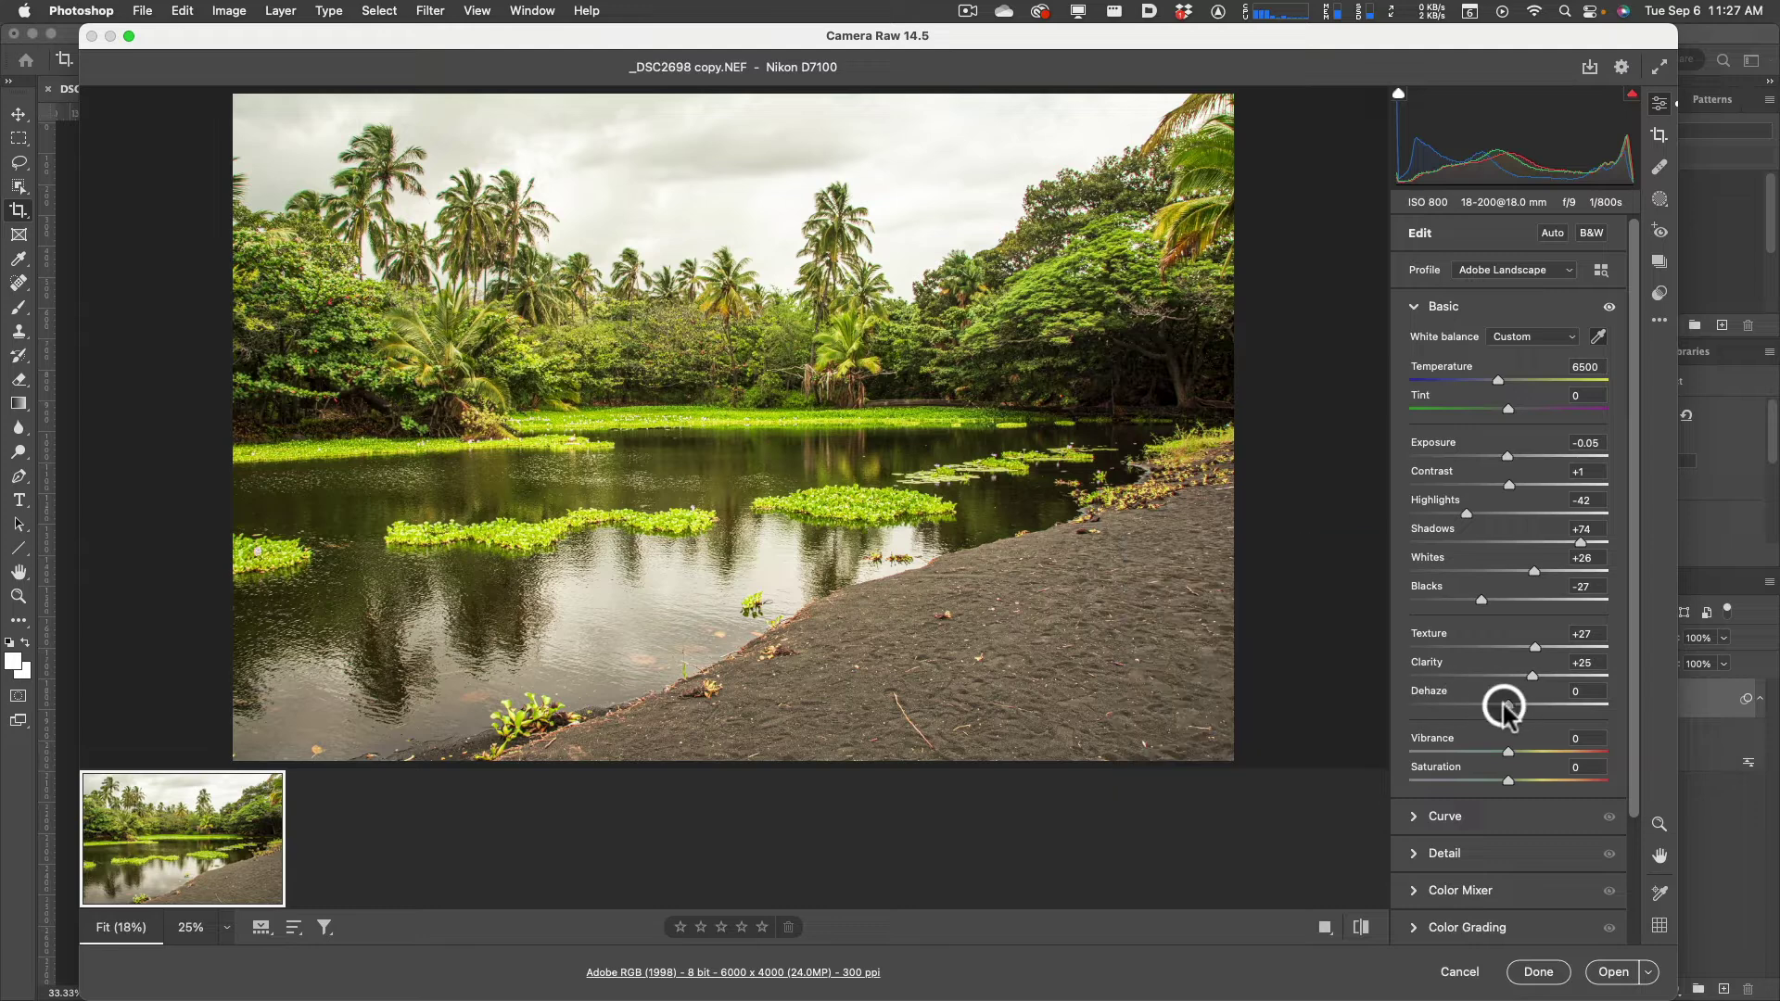
mouse_move(1505, 707)
left_mouse_down()
mouse_move(1546, 710)
mouse_move(1523, 710)
left_mouse_up()
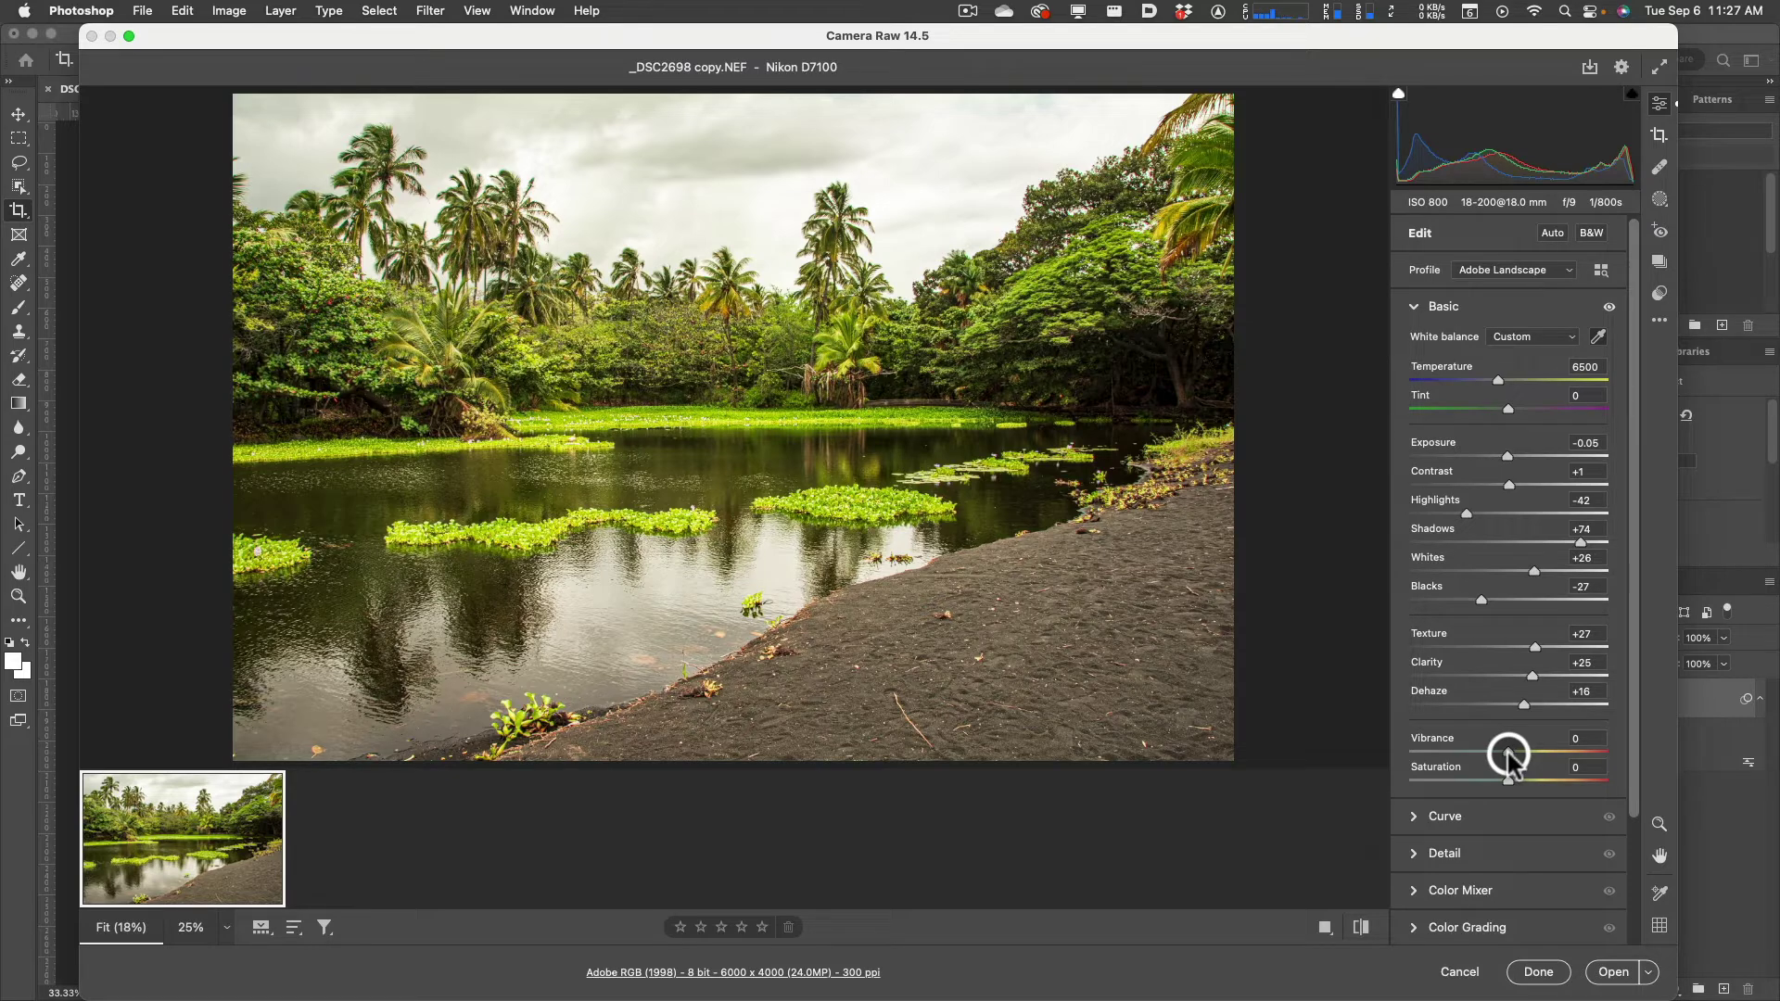
Try a strong Vibrance increase on the photo and return Vibrance to 0
mouse_move(1509, 756)
left_mouse_down()
mouse_move(1438, 755)
mouse_move(1576, 753)
mouse_move(1509, 754)
left_mouse_up()
left_click_drag(1509, 755, 1571, 753)
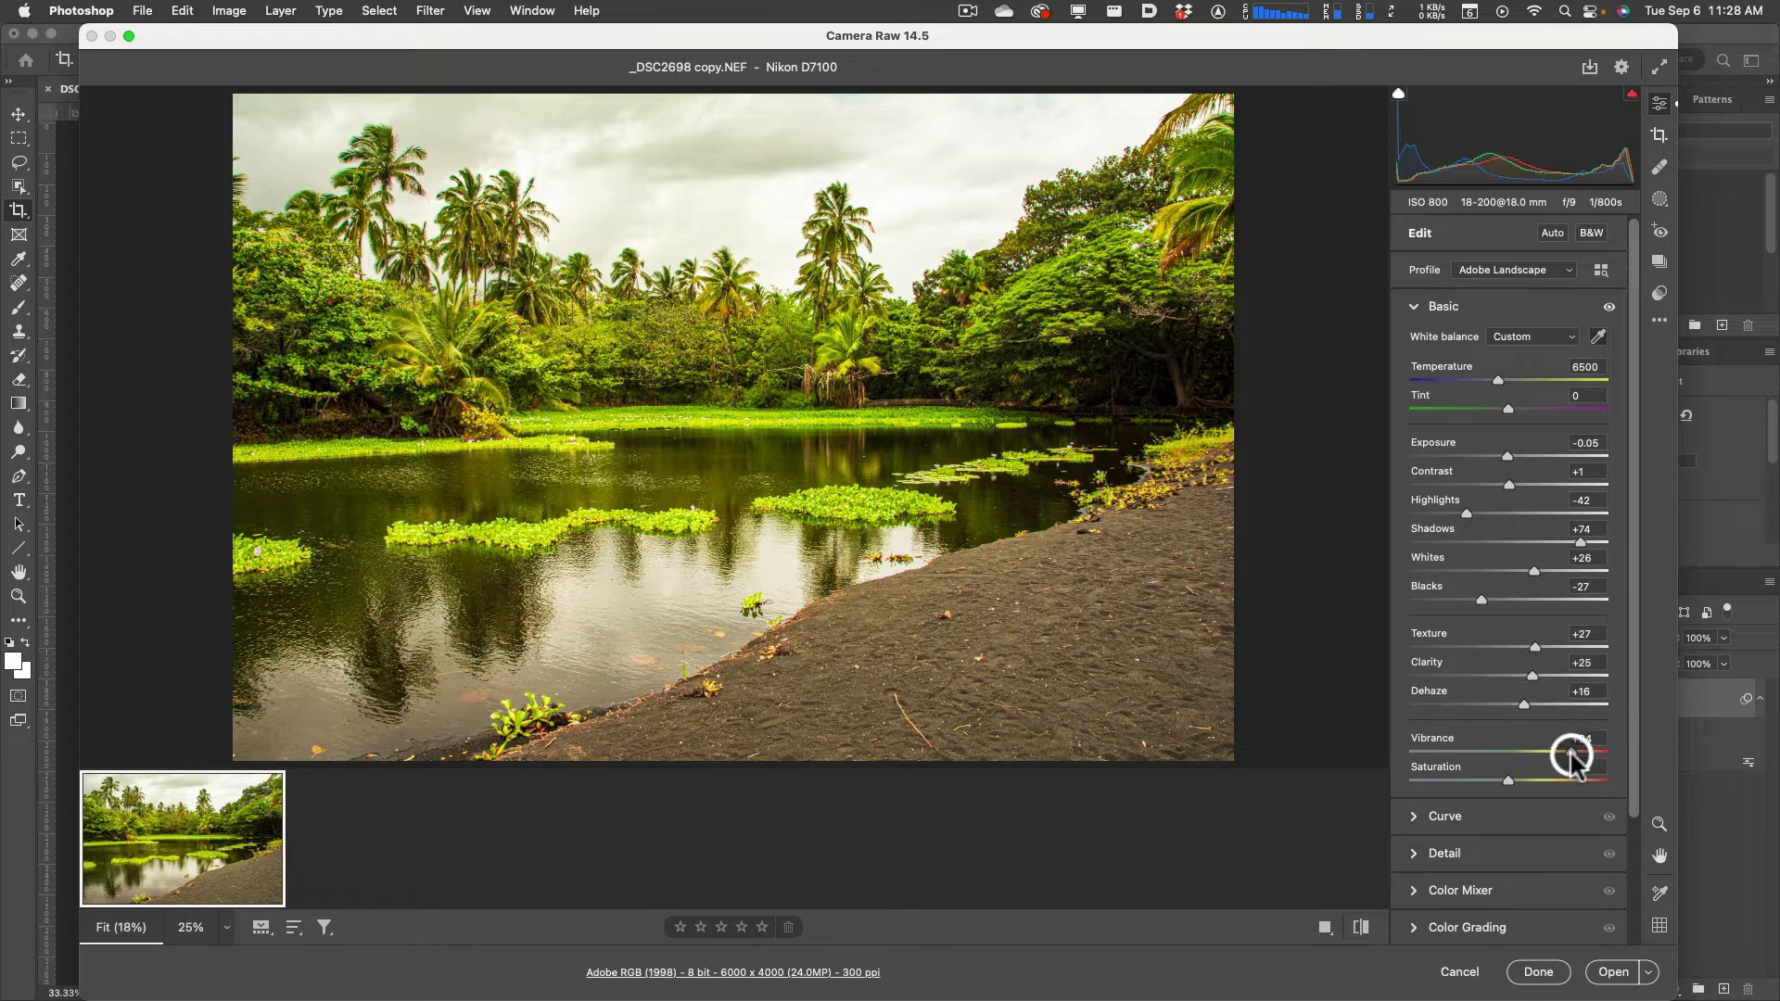
left_click_drag(1571, 753, 1511, 790)
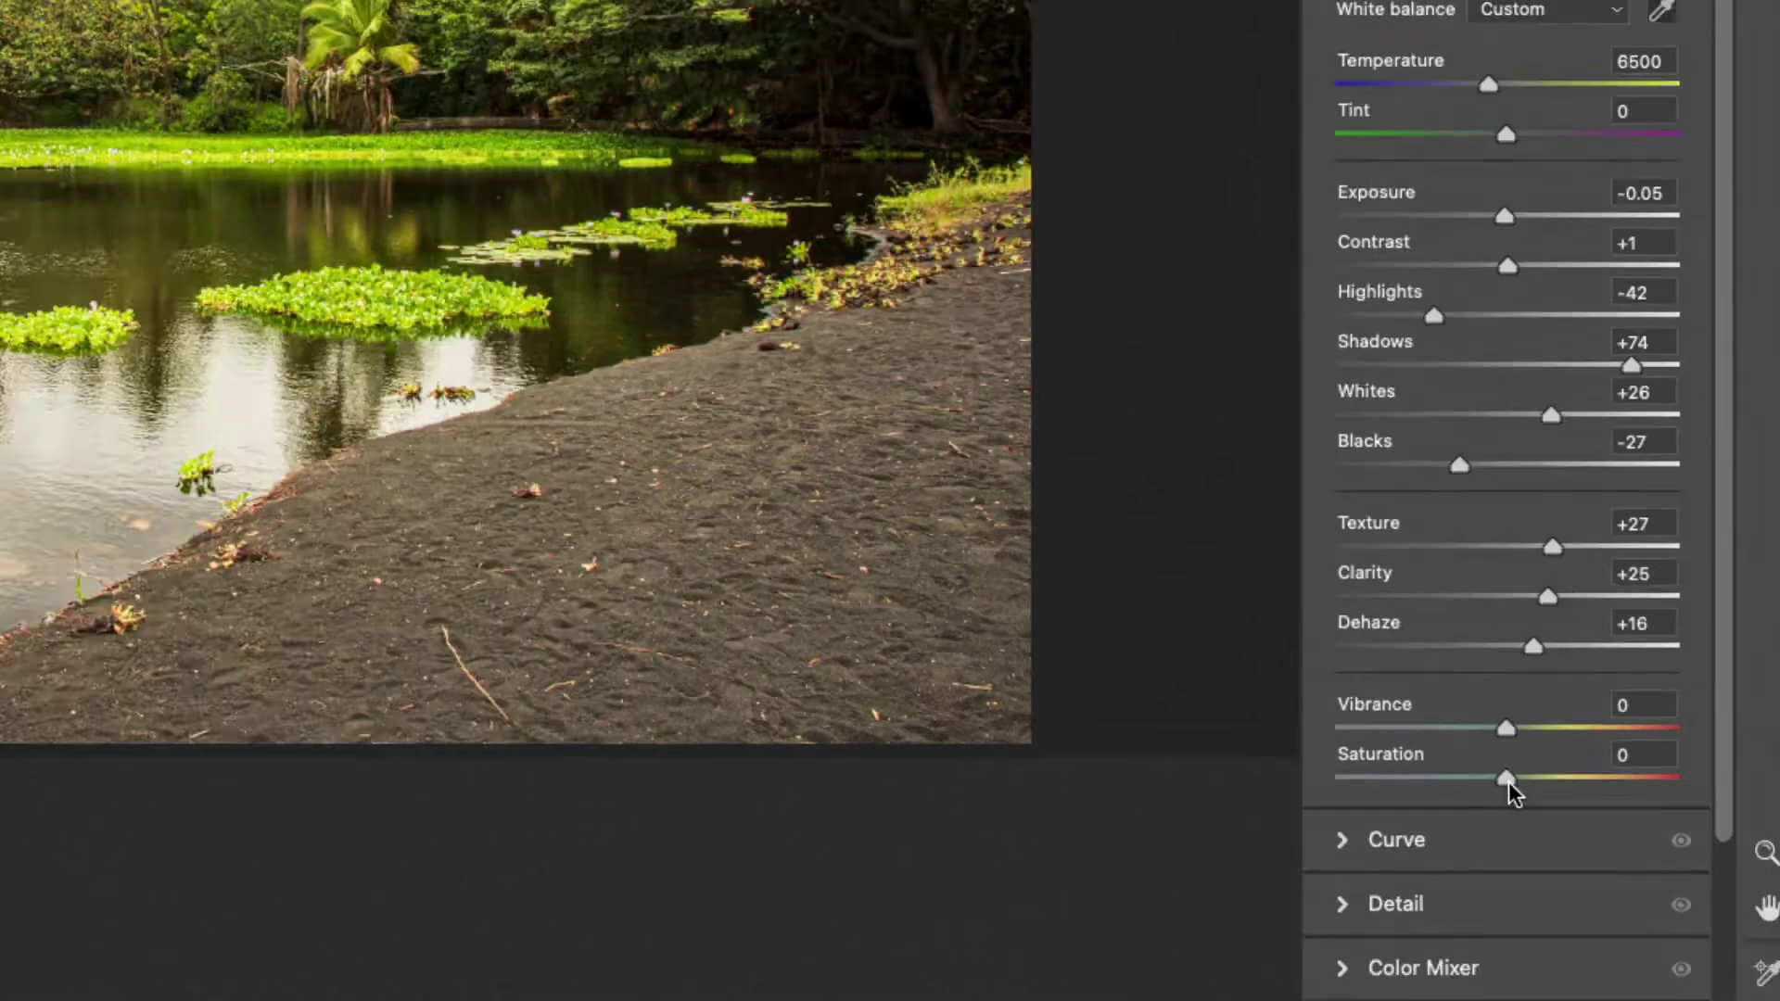
left_click(1509, 783)
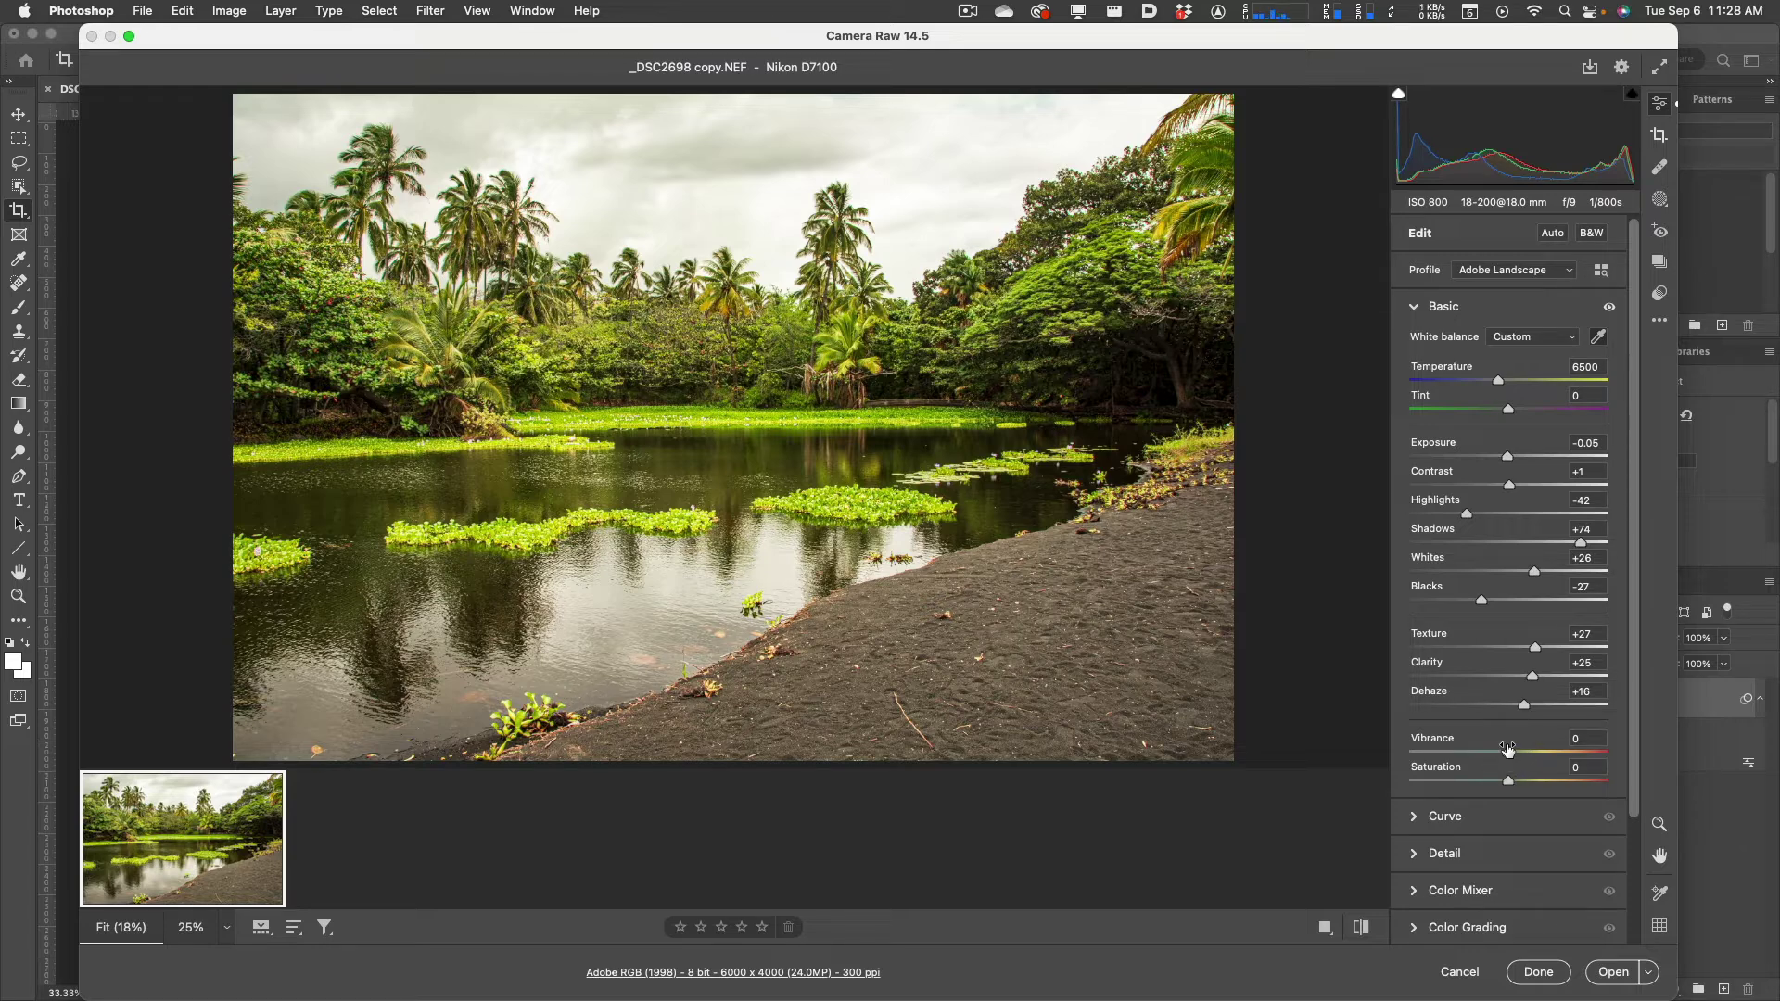
Set Vibrance to +15 and Saturation to +4 for a subtle color boost
mouse_move(1509, 749)
mouse_move(1511, 747)
left_mouse_down()
mouse_move(1518, 770)
mouse_move(1523, 756)
left_mouse_up()
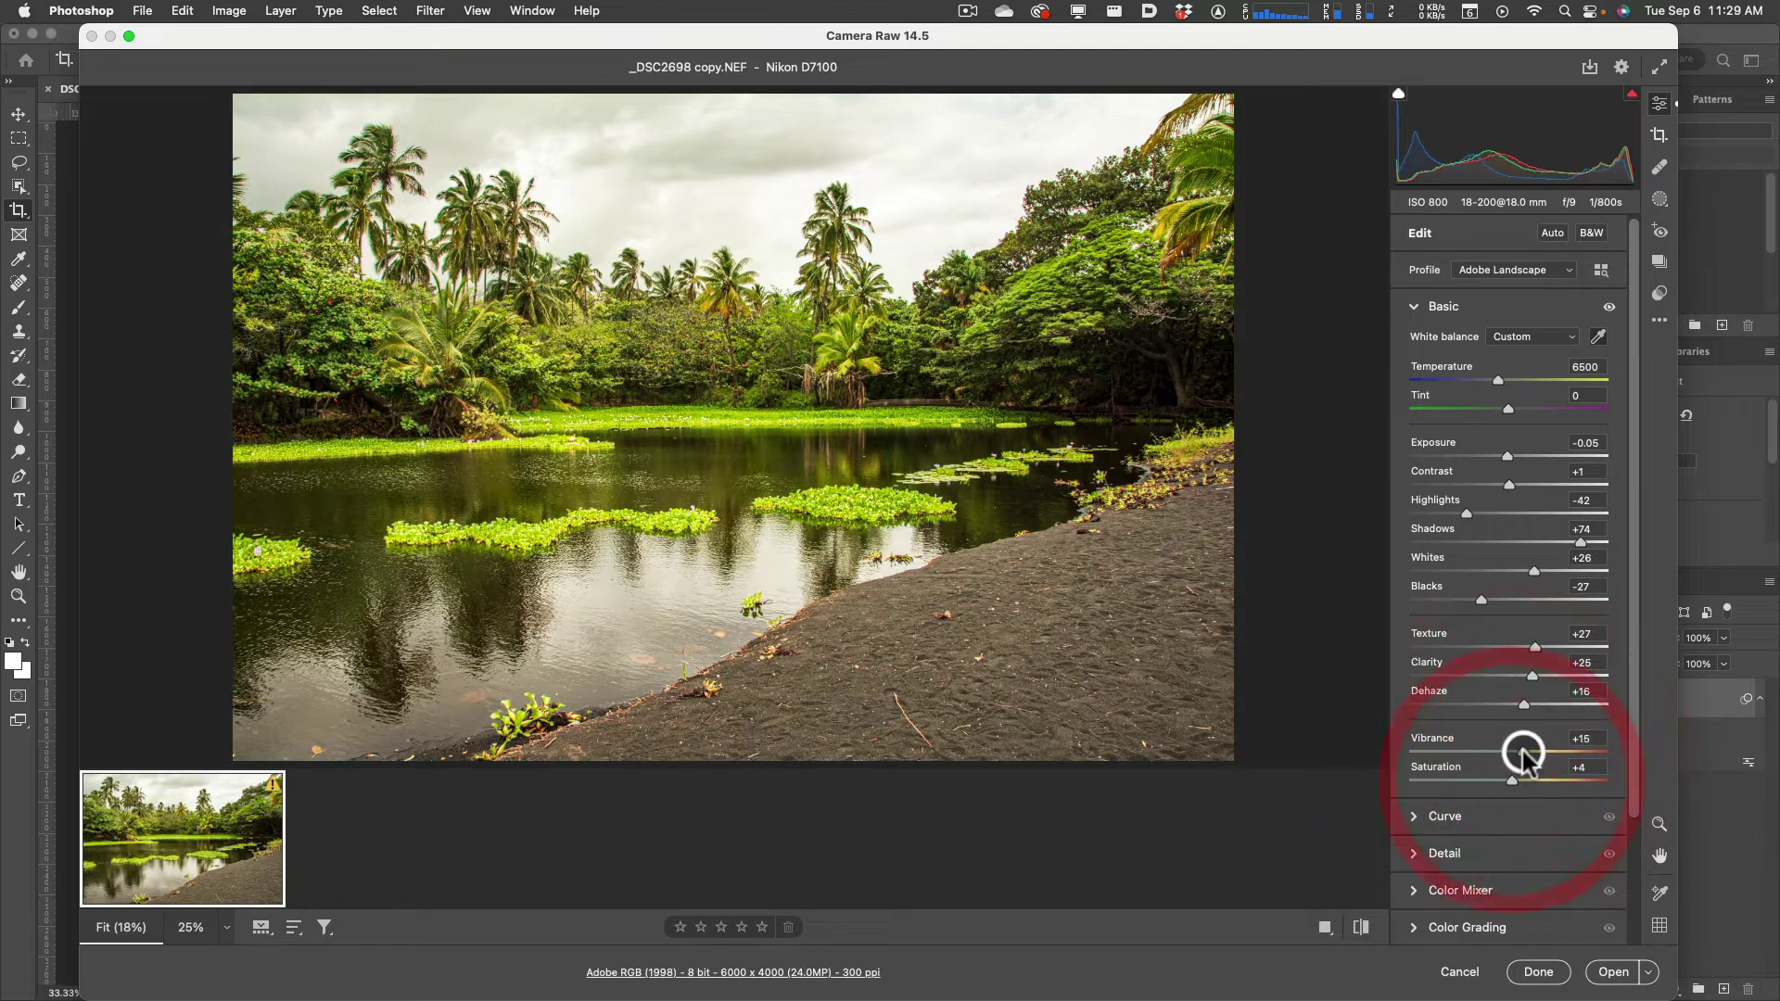
left_click(1521, 749)
left_click(1511, 778)
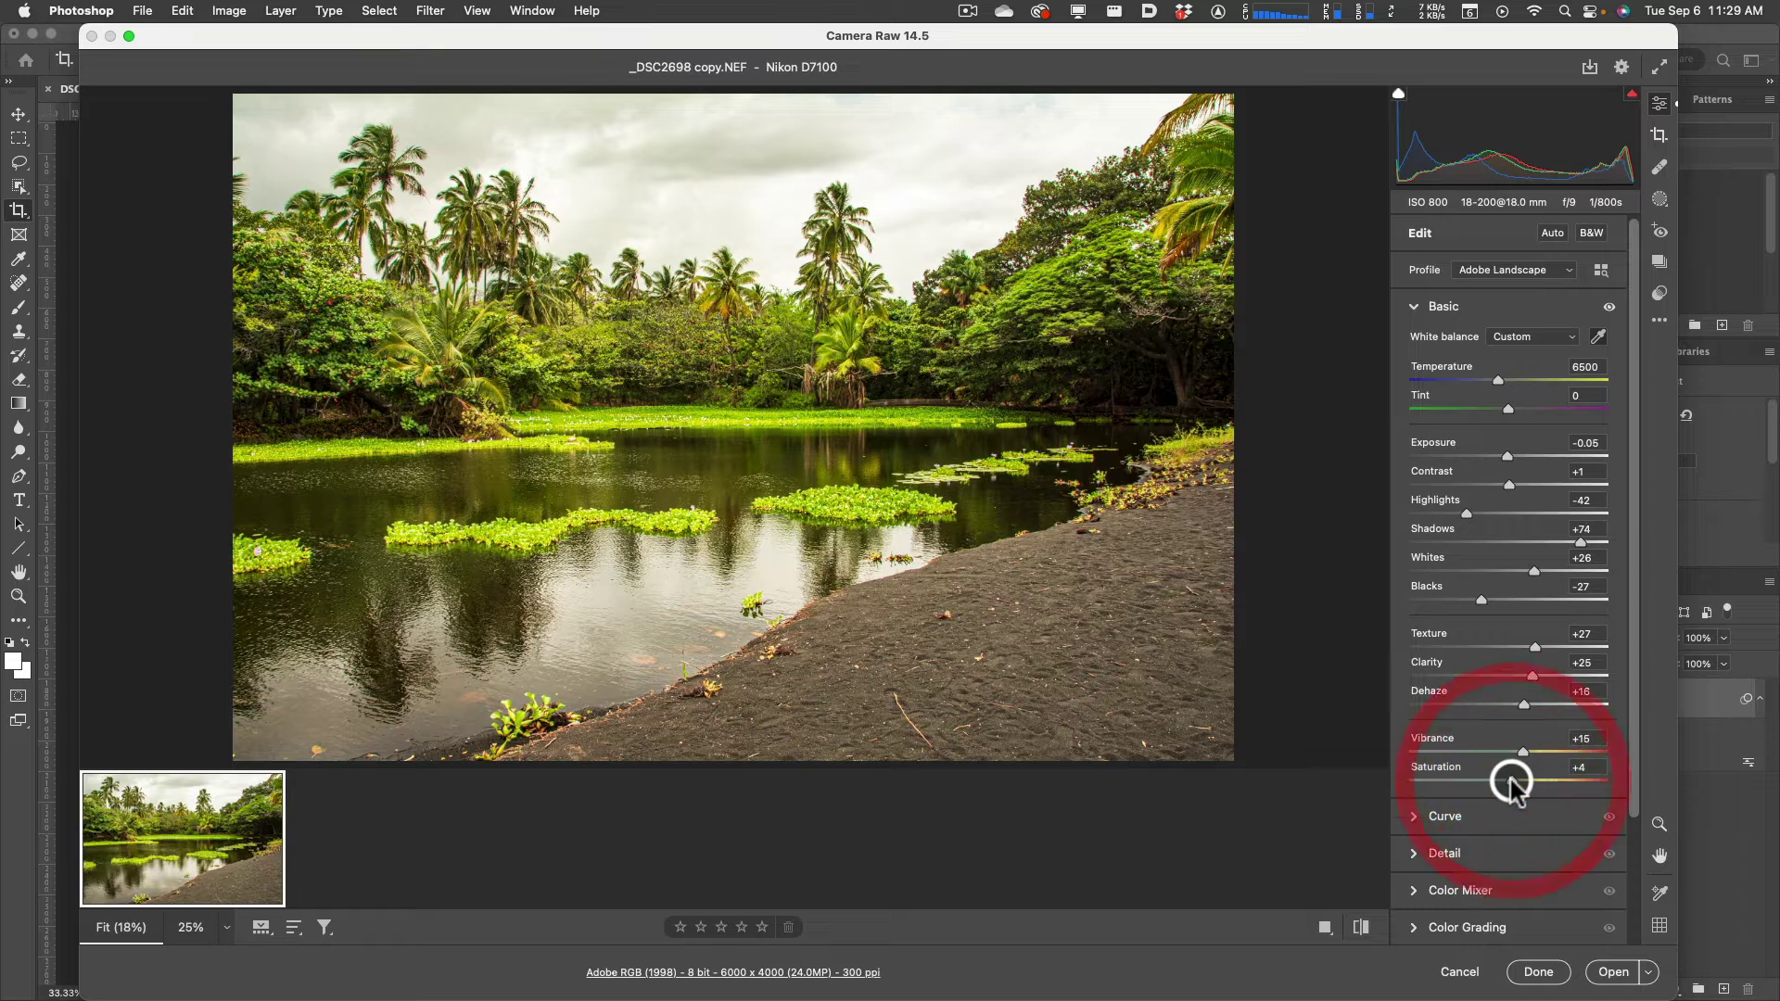
Collapse the Basic section and shape an S-shaped point curve with points at Input 69, Output 49 and Input 179, Output 187
scroll(1511, 782, "down", 1)
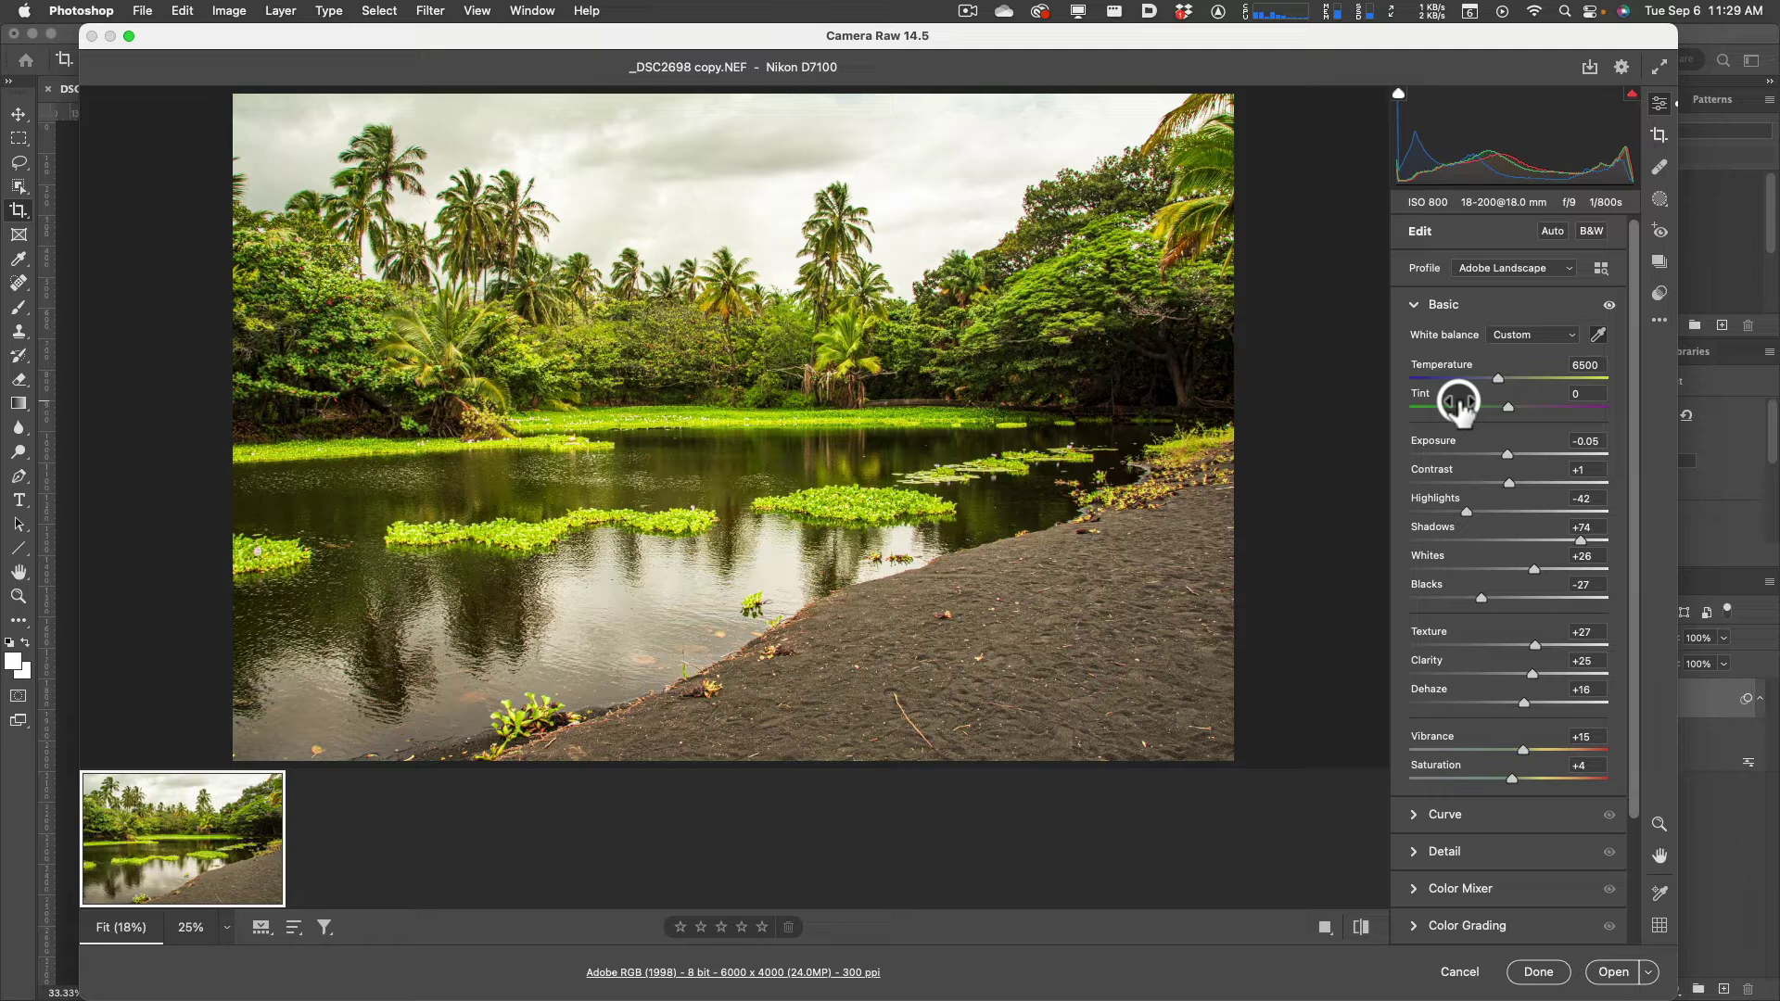
left_click(1413, 306)
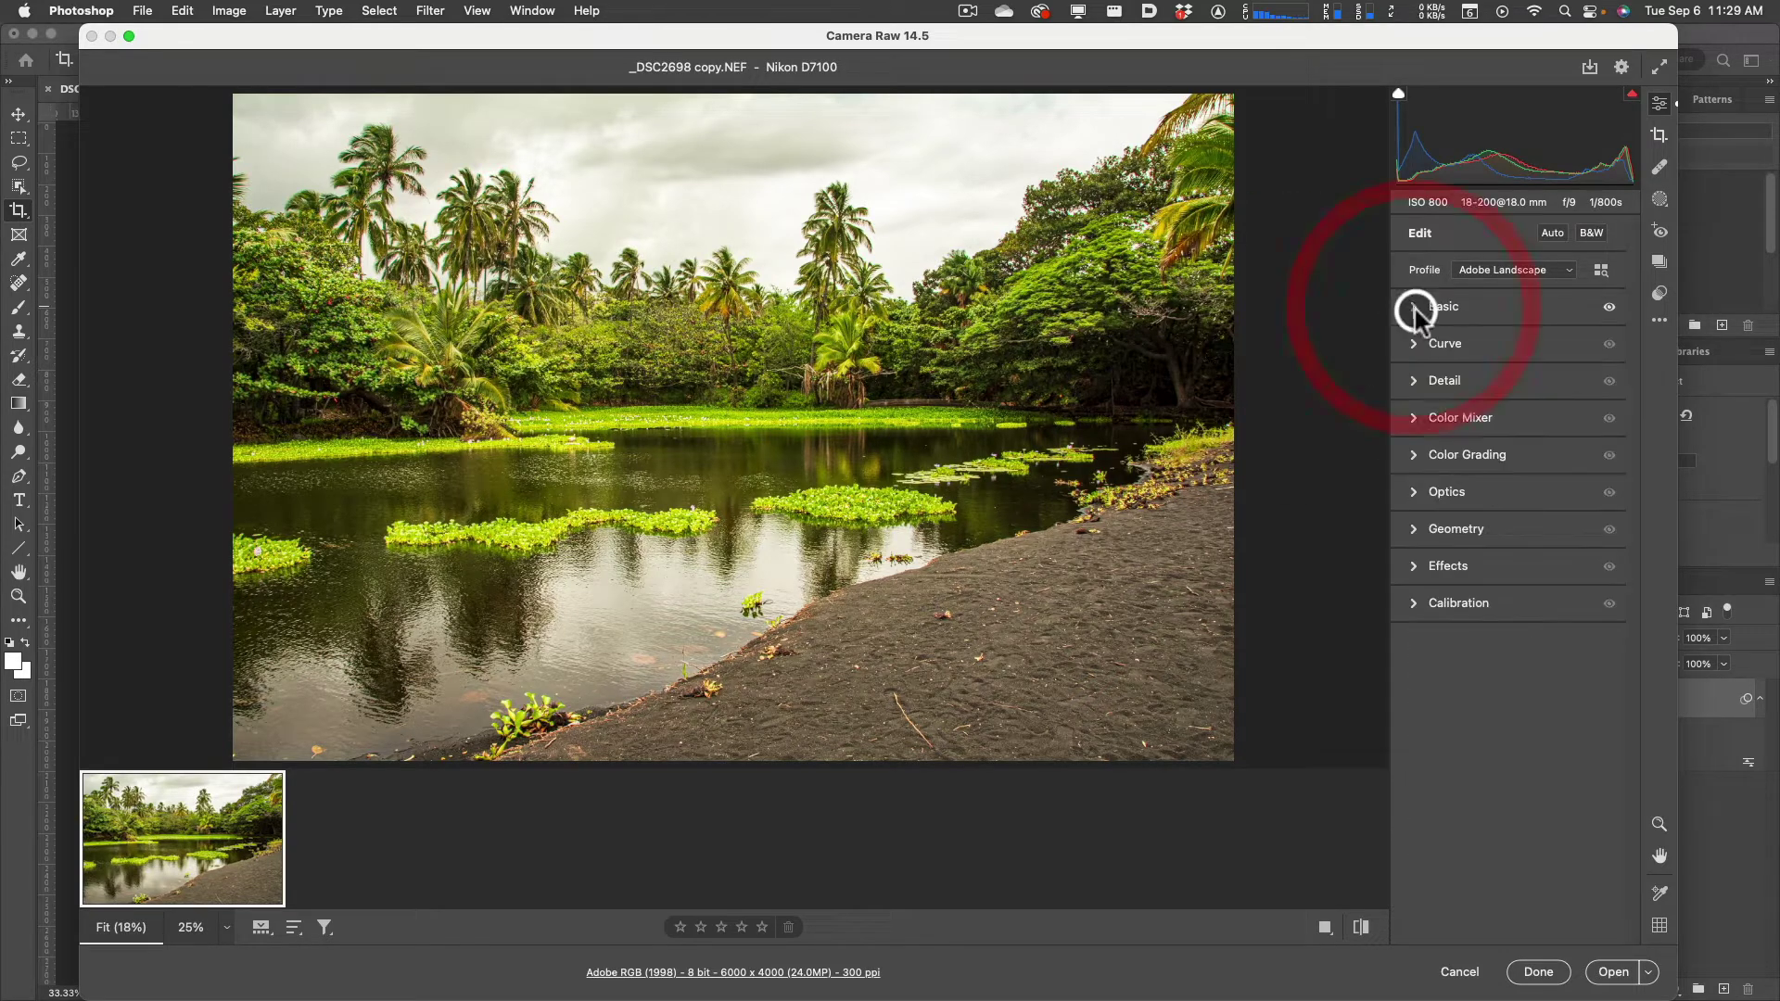
left_click(1461, 364)
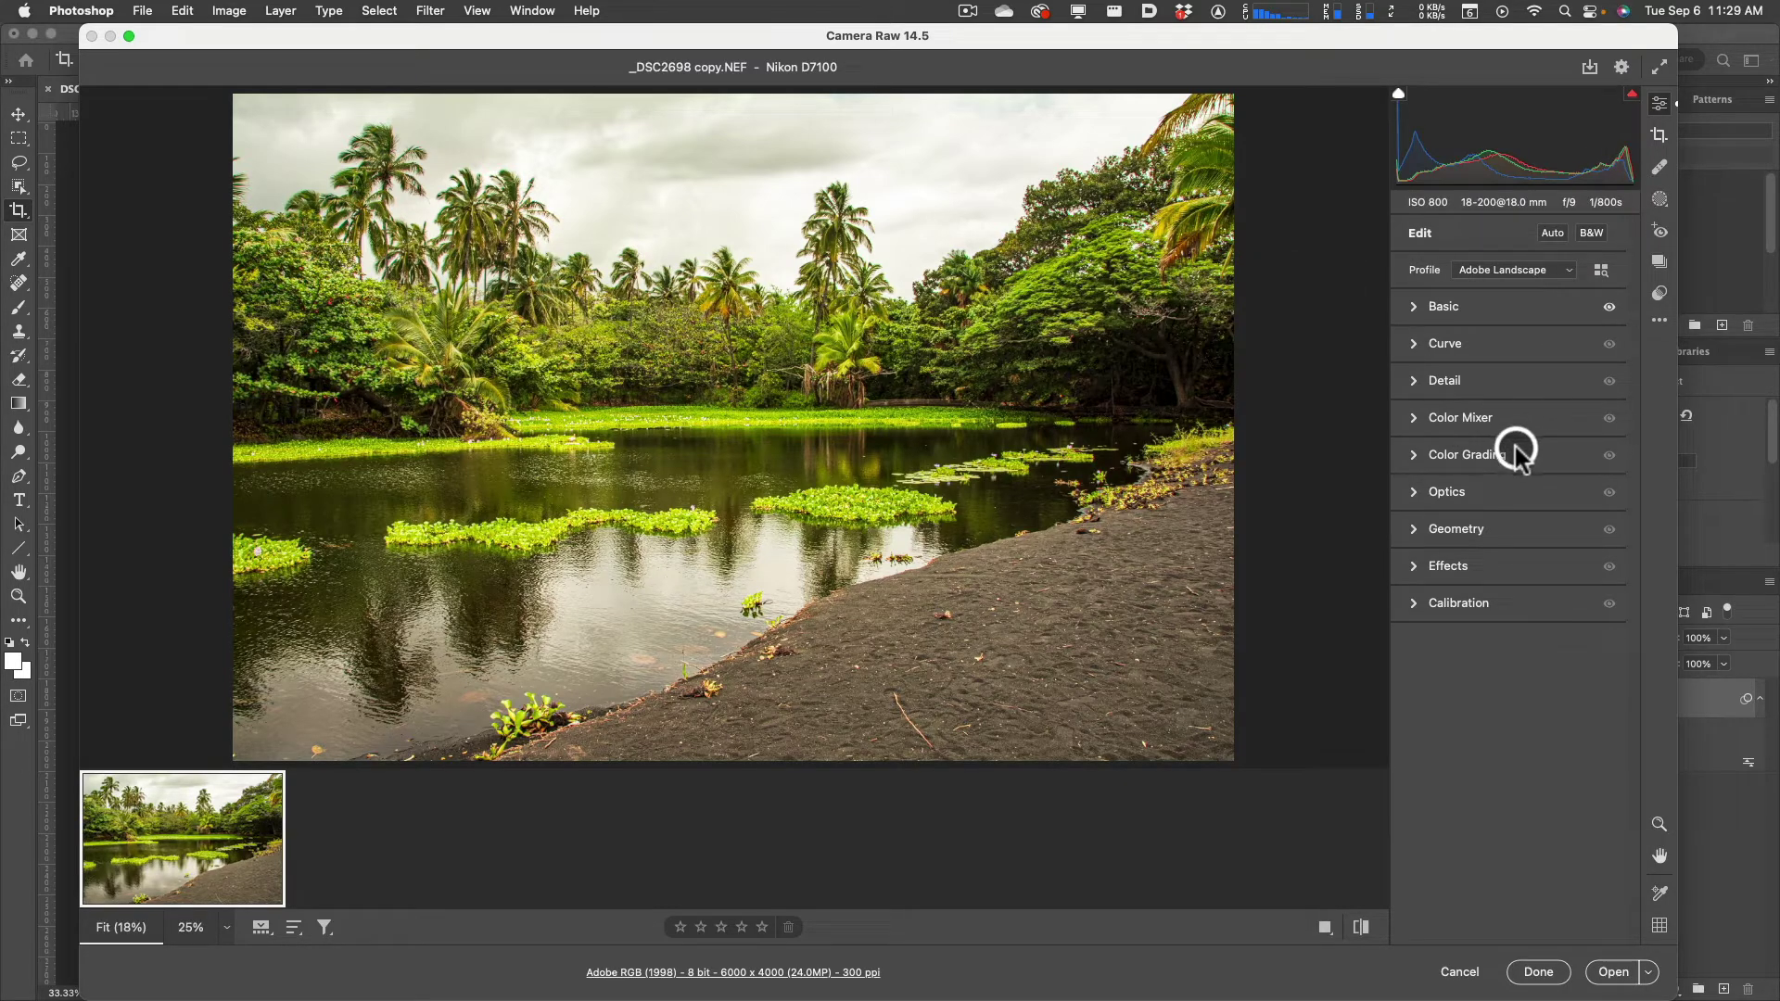
left_click(1411, 348)
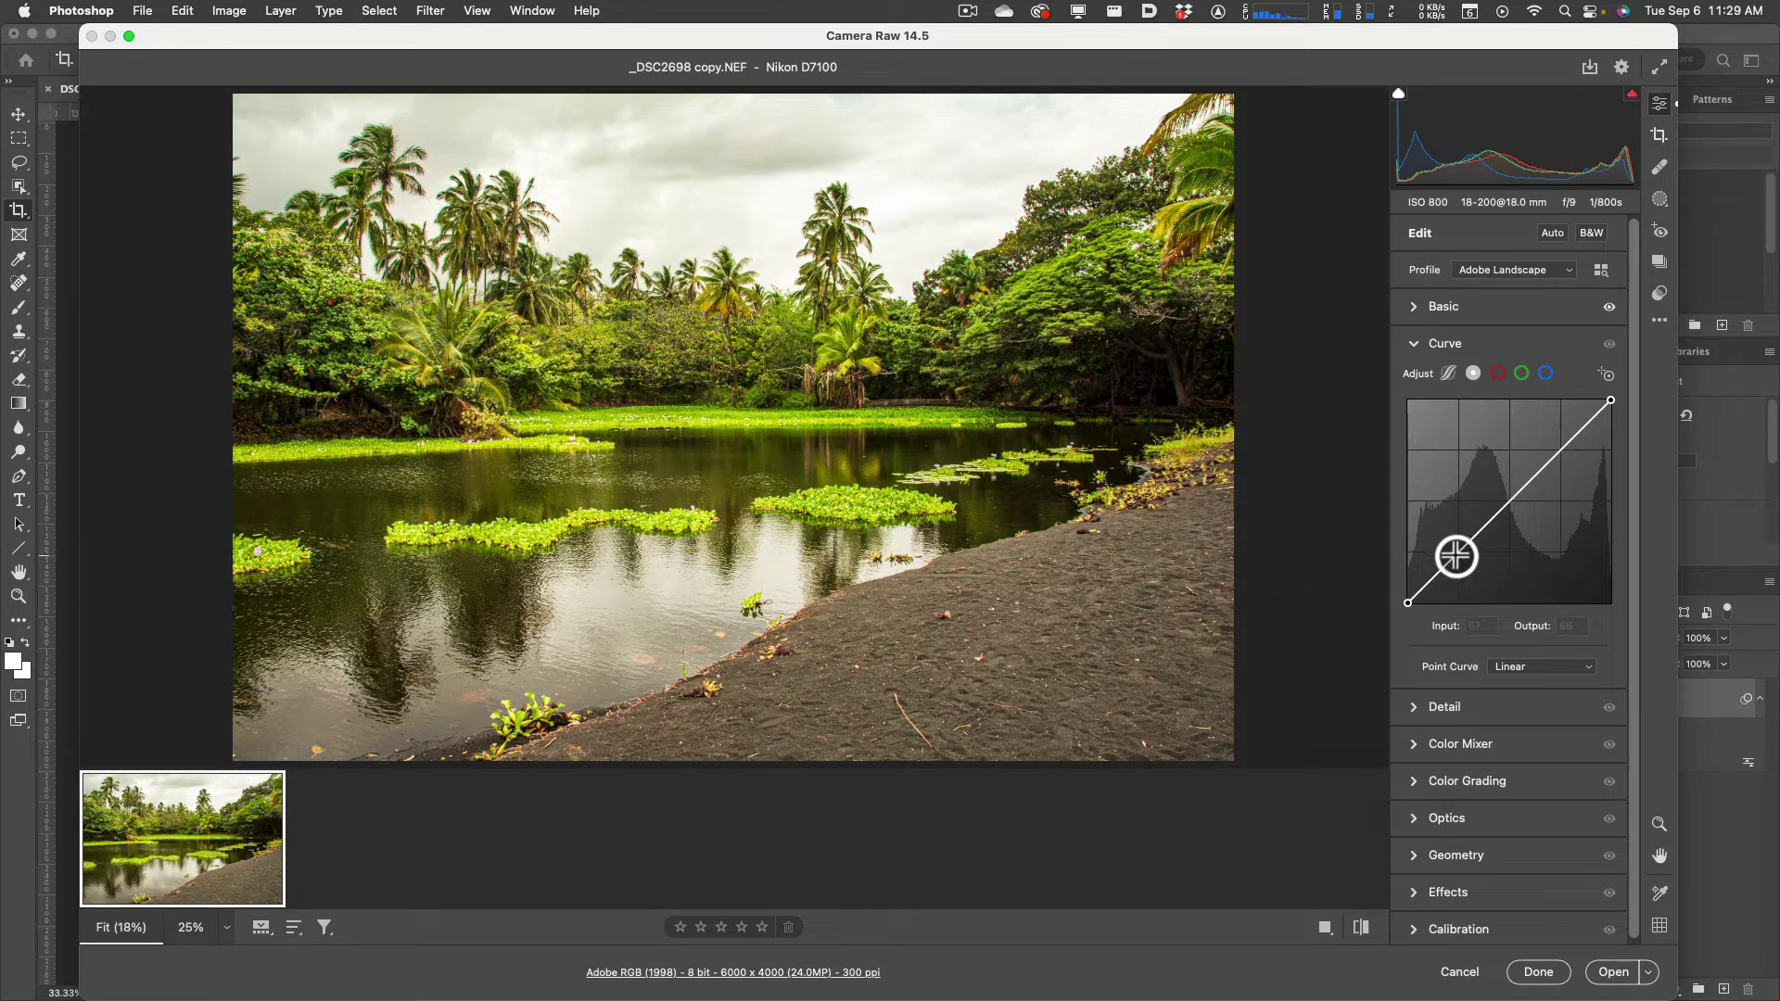
left_click_drag(1456, 556, 1462, 564)
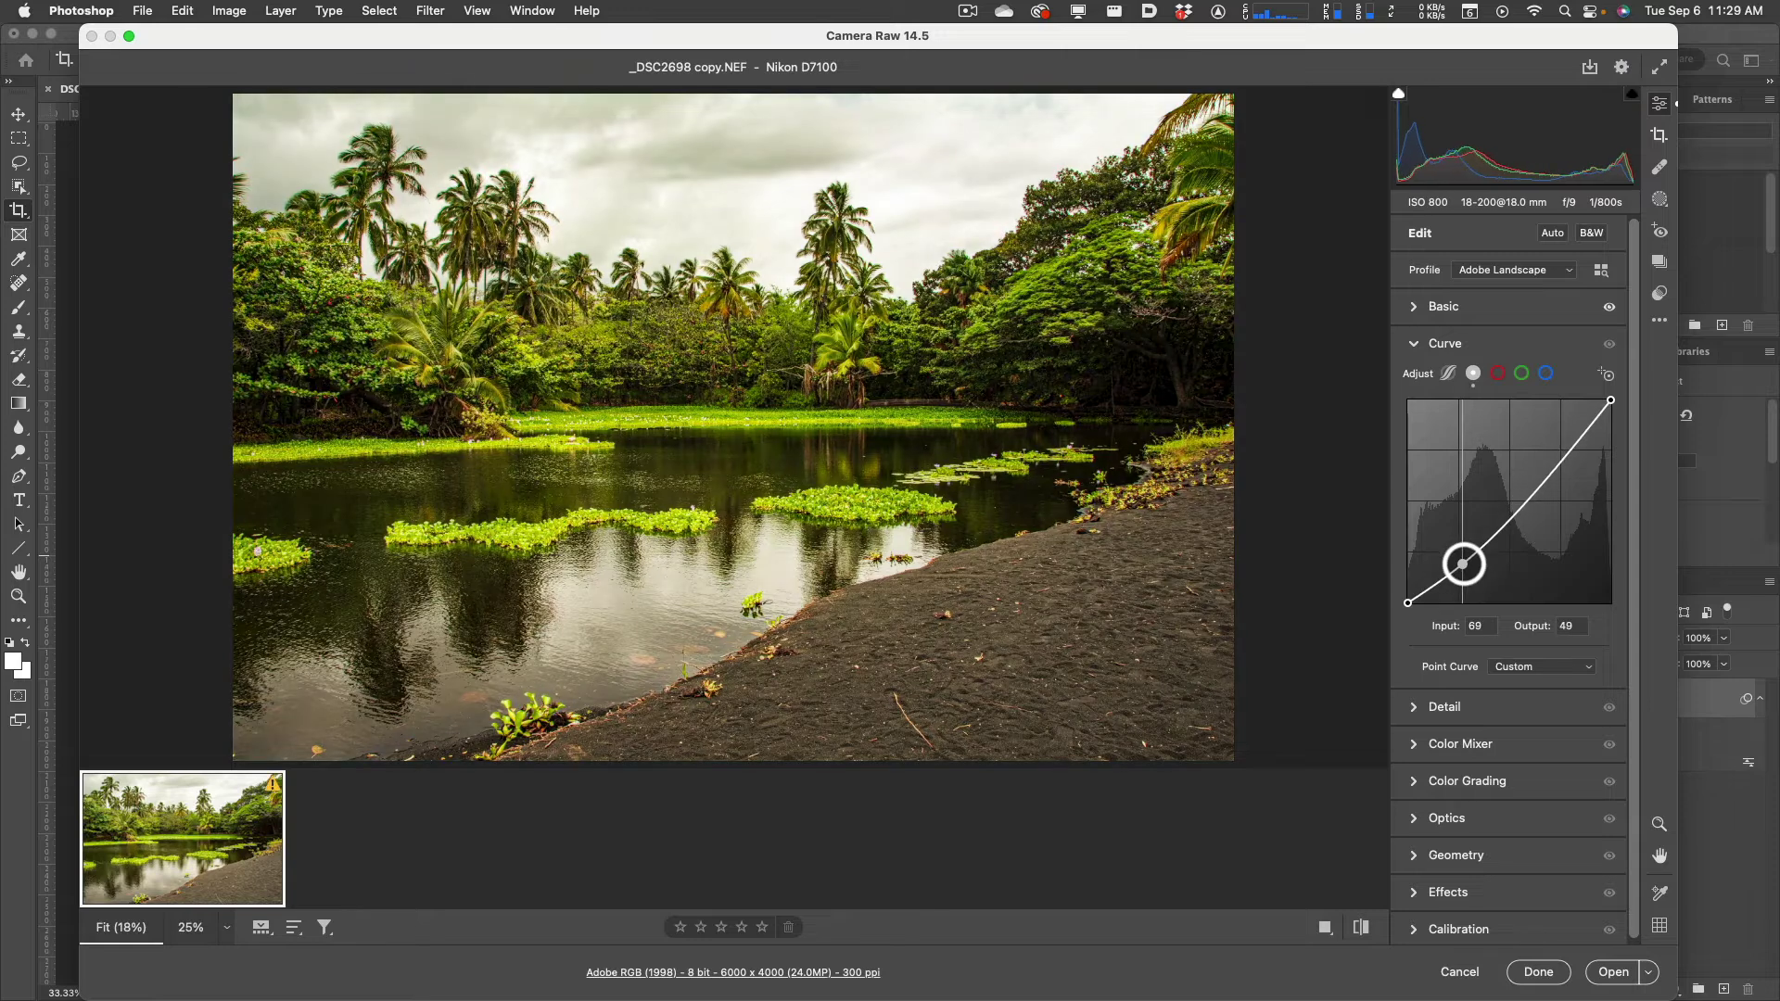
left_click(1554, 465)
left_click_drag(1552, 457, 1551, 451)
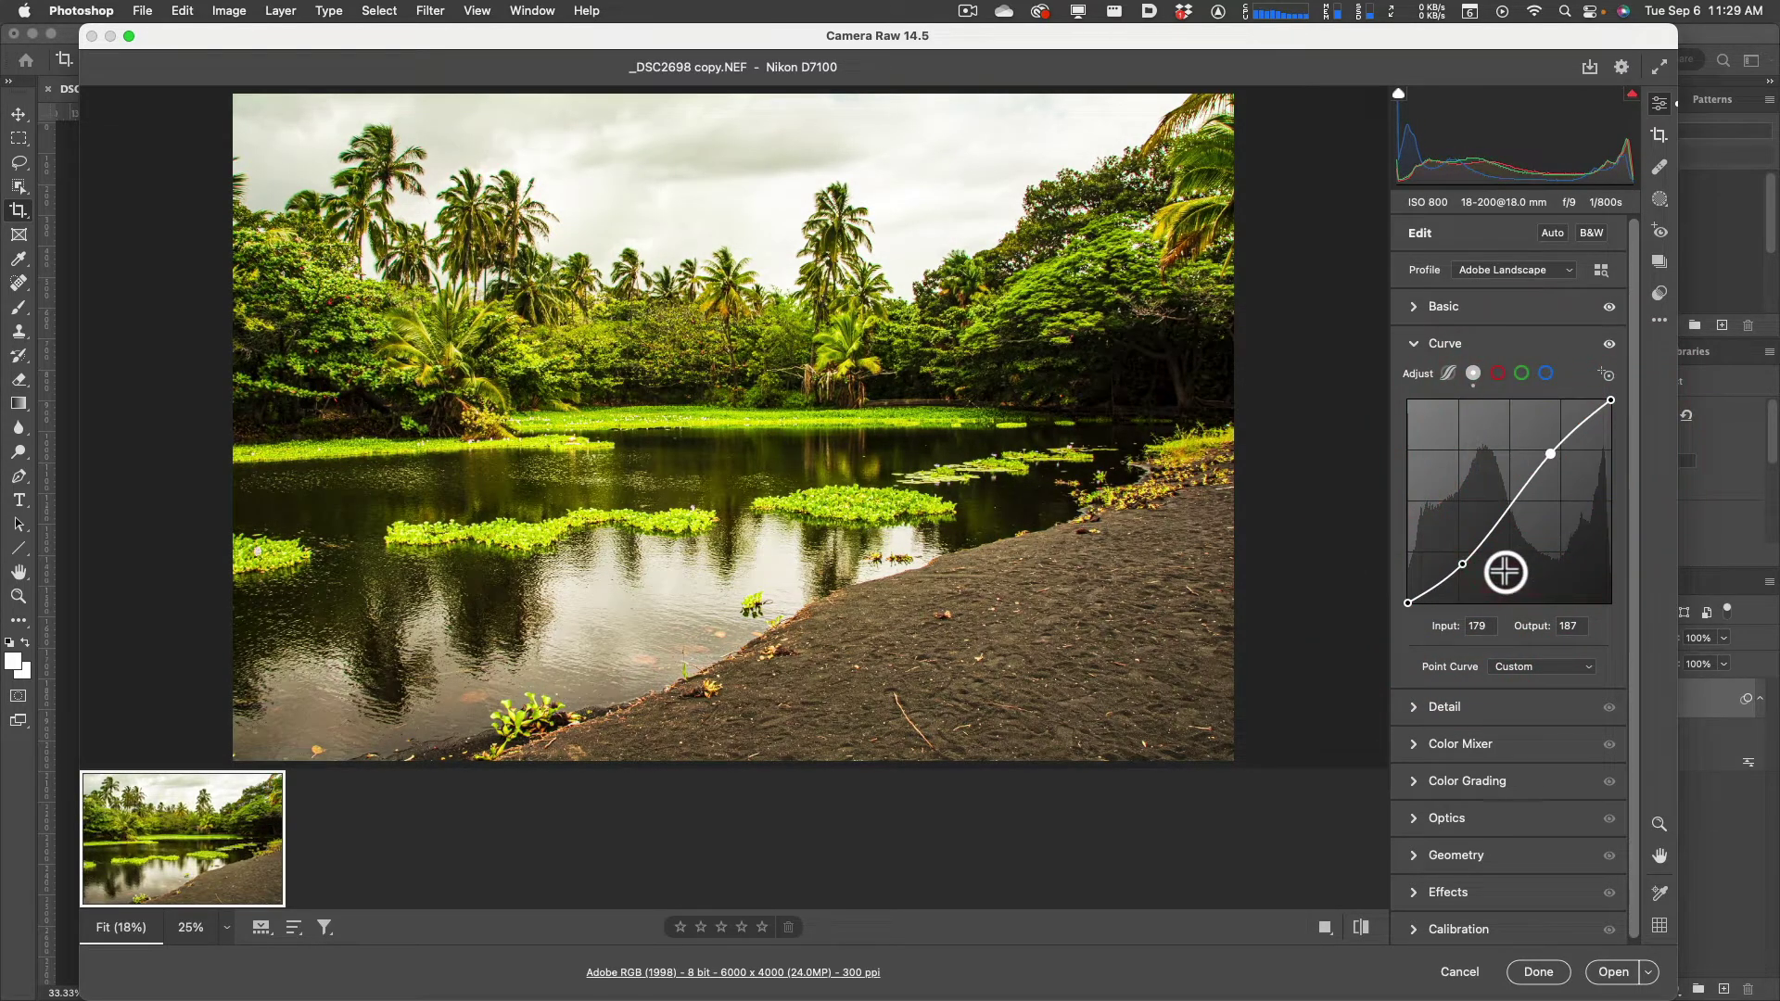
Steepen the S-shaped point curve by lowering the shadow point and moving the highlight point to Input 172, Output 187
left_click_drag(1462, 565, 1470, 571)
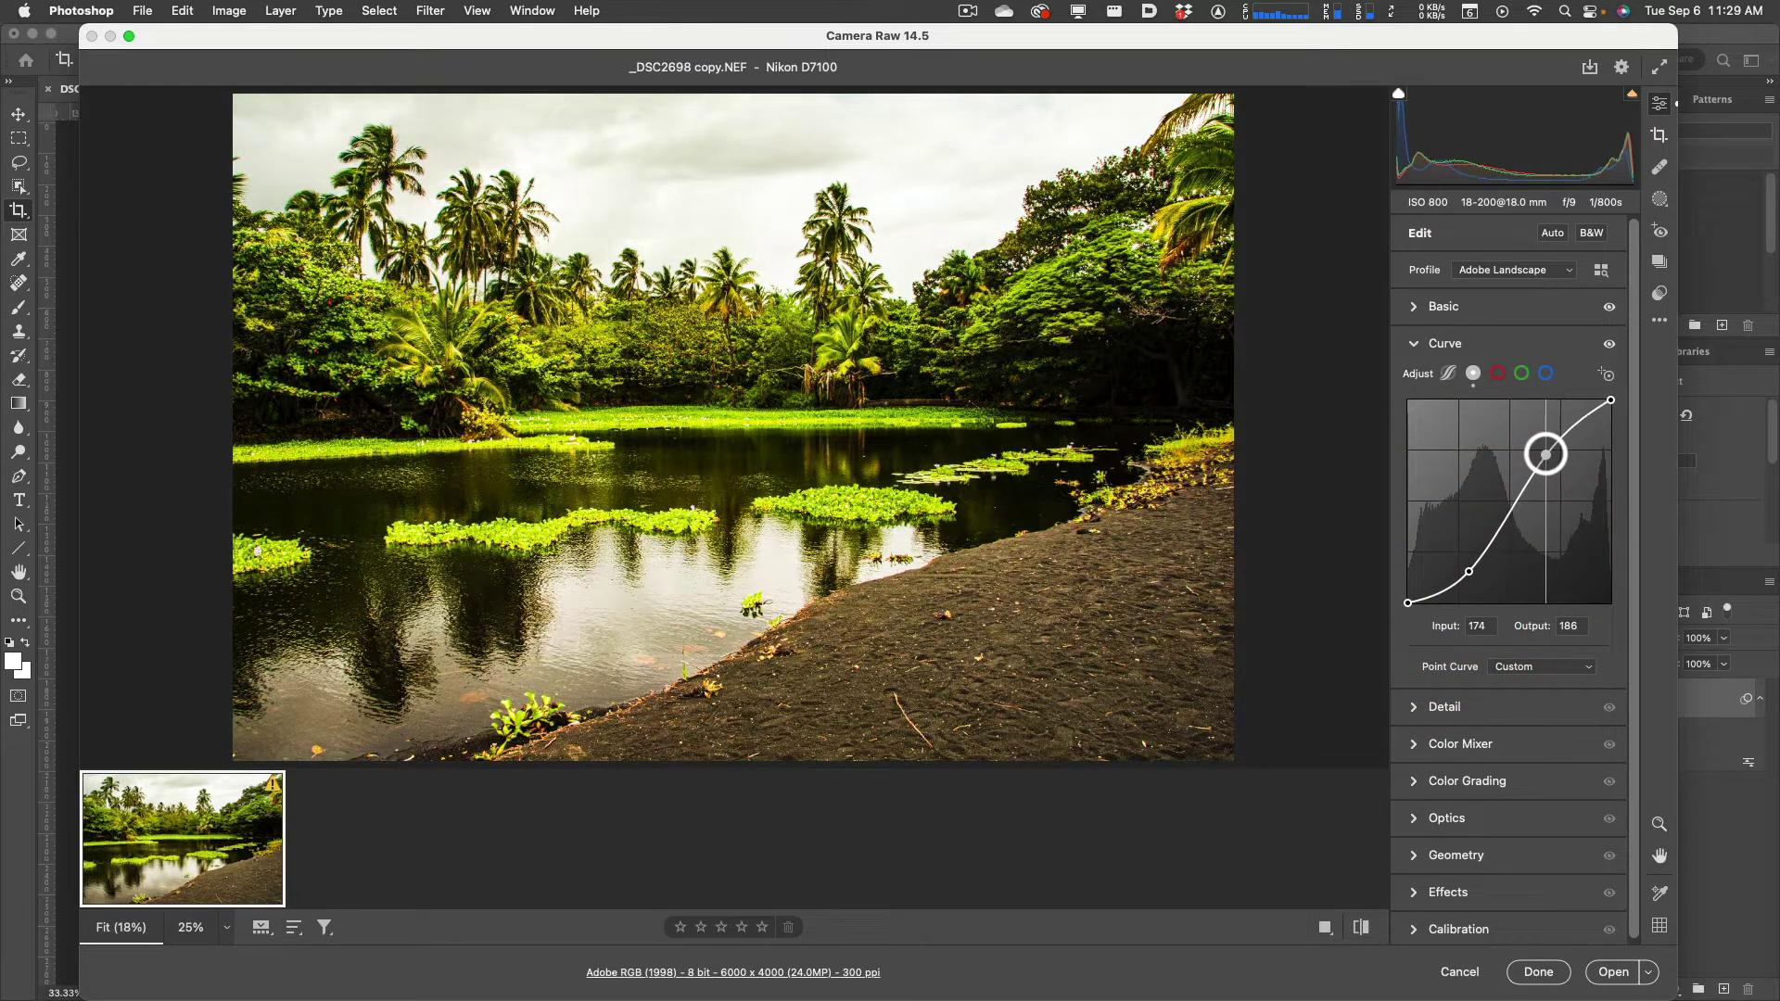
left_click_drag(1551, 456, 1545, 454)
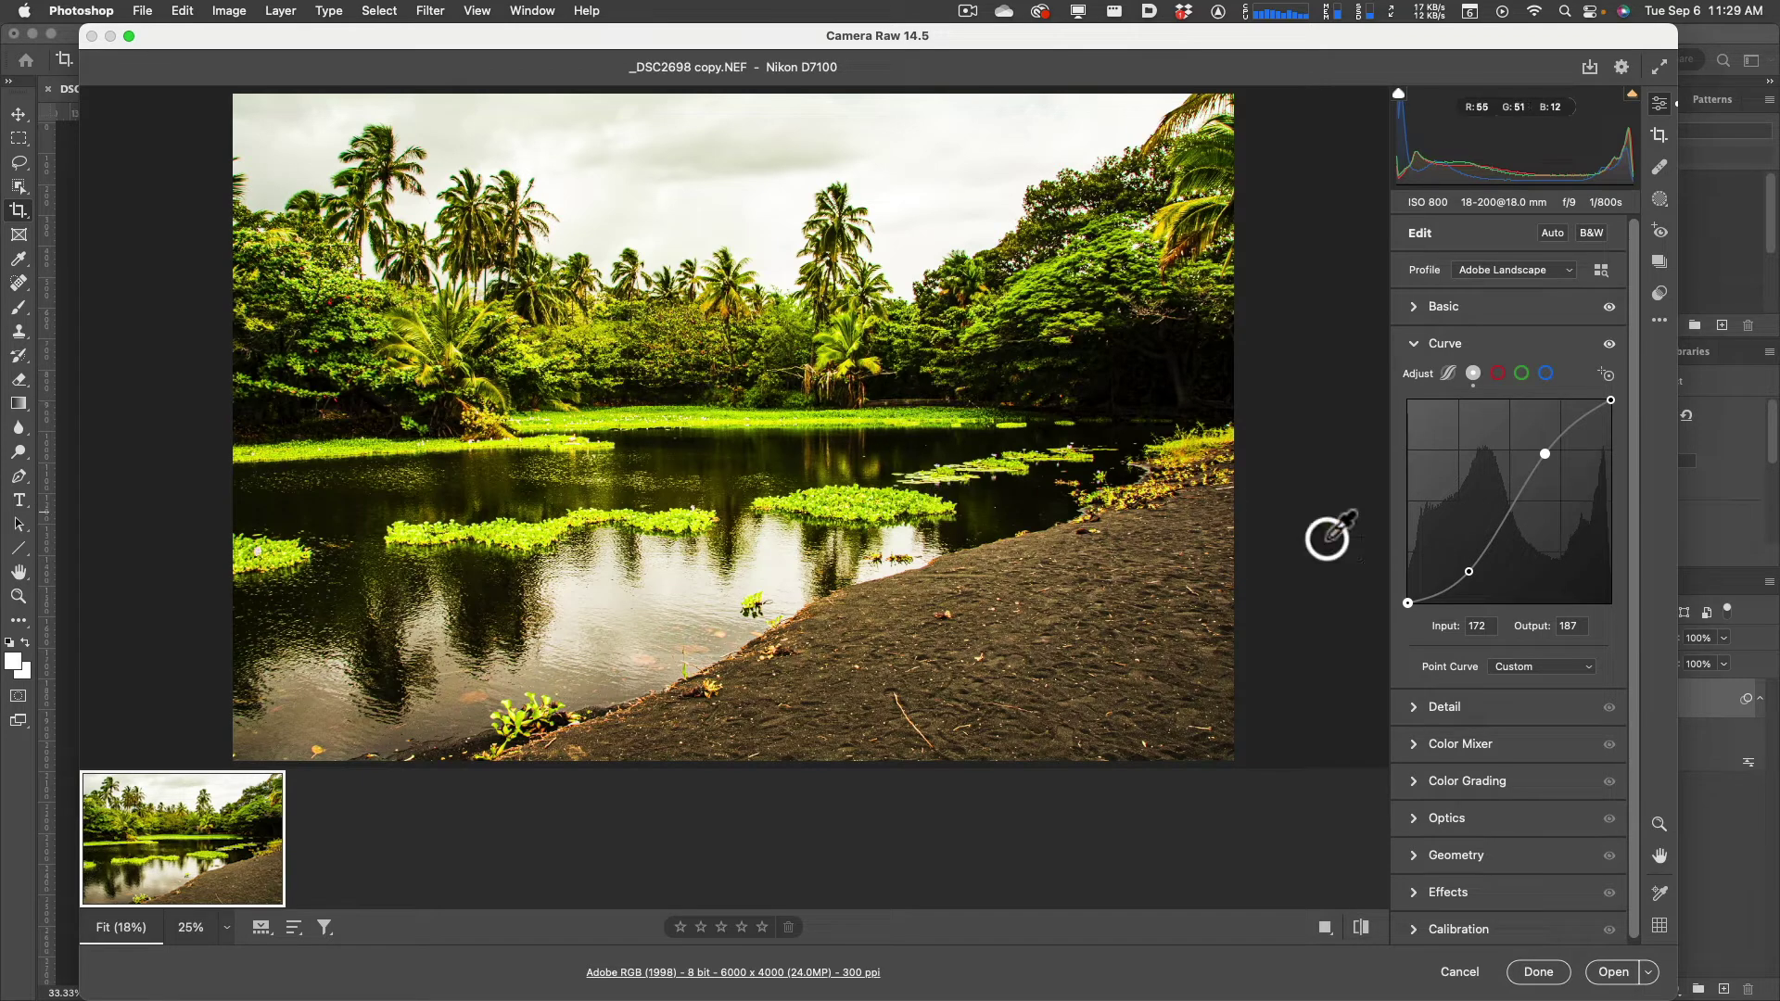
Remove the shadow and highlight points from the curve and set the Point Curve preset to Linear
left_click_drag(1469, 572, 1463, 557)
double_click(1463, 558)
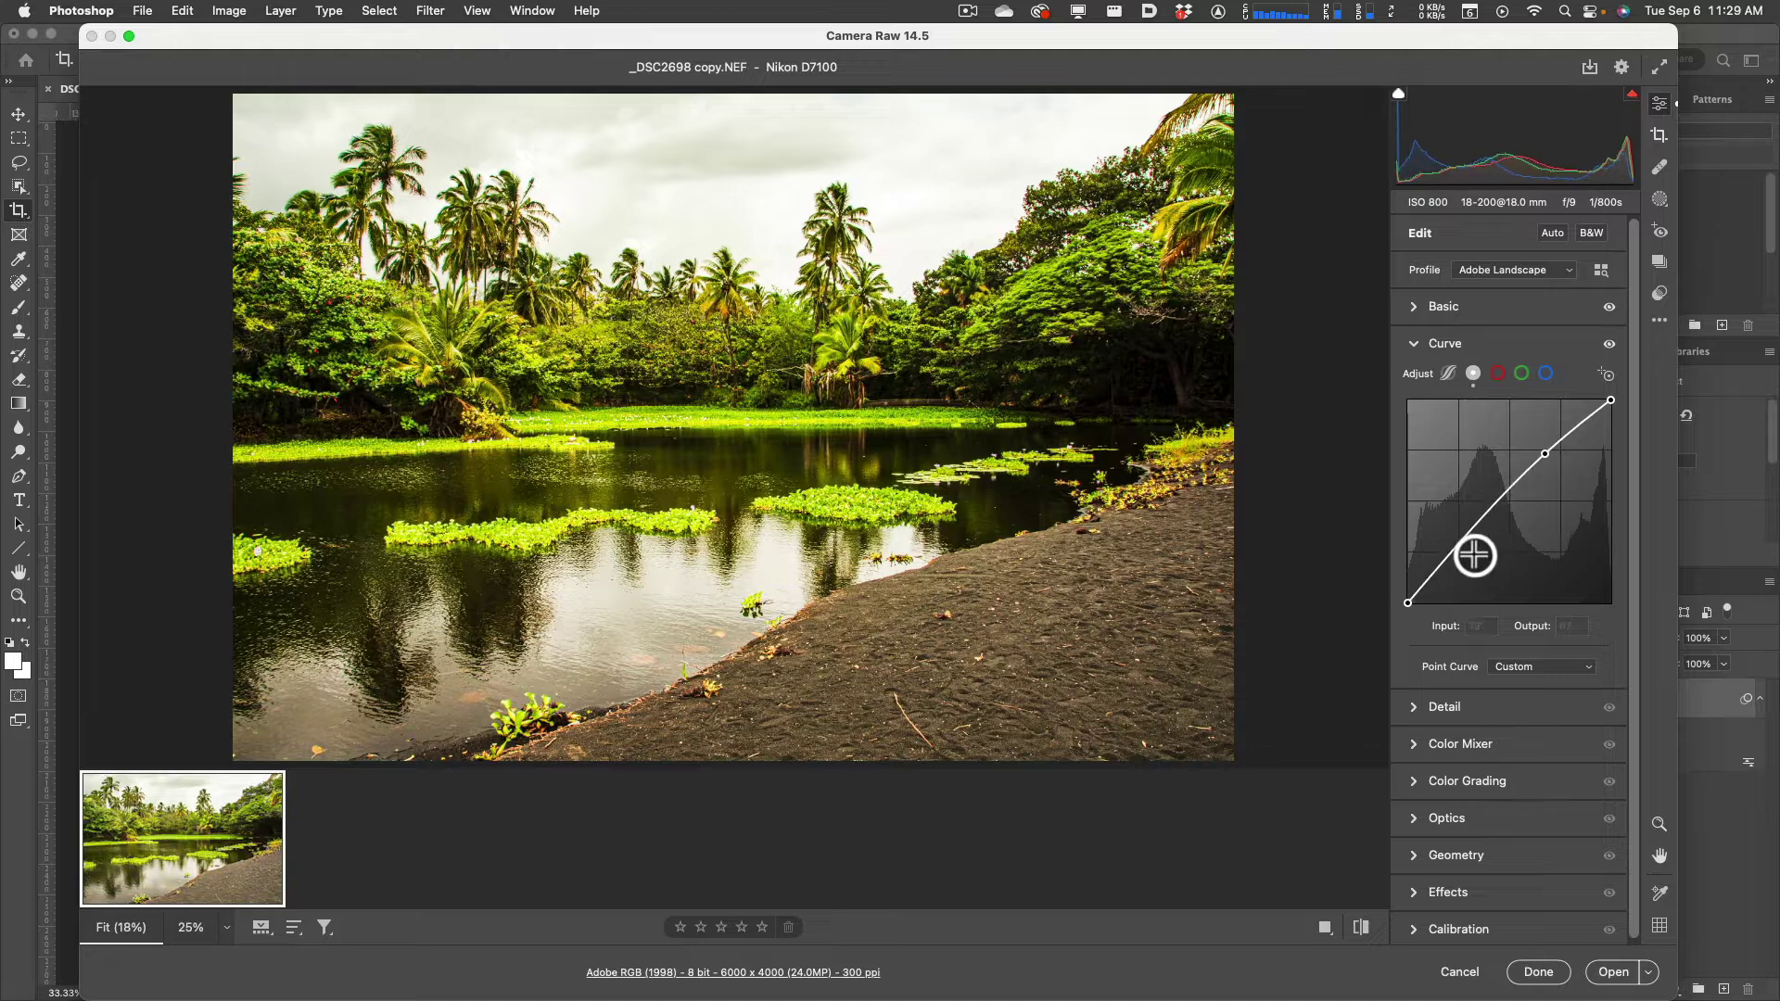
double_click(1544, 453)
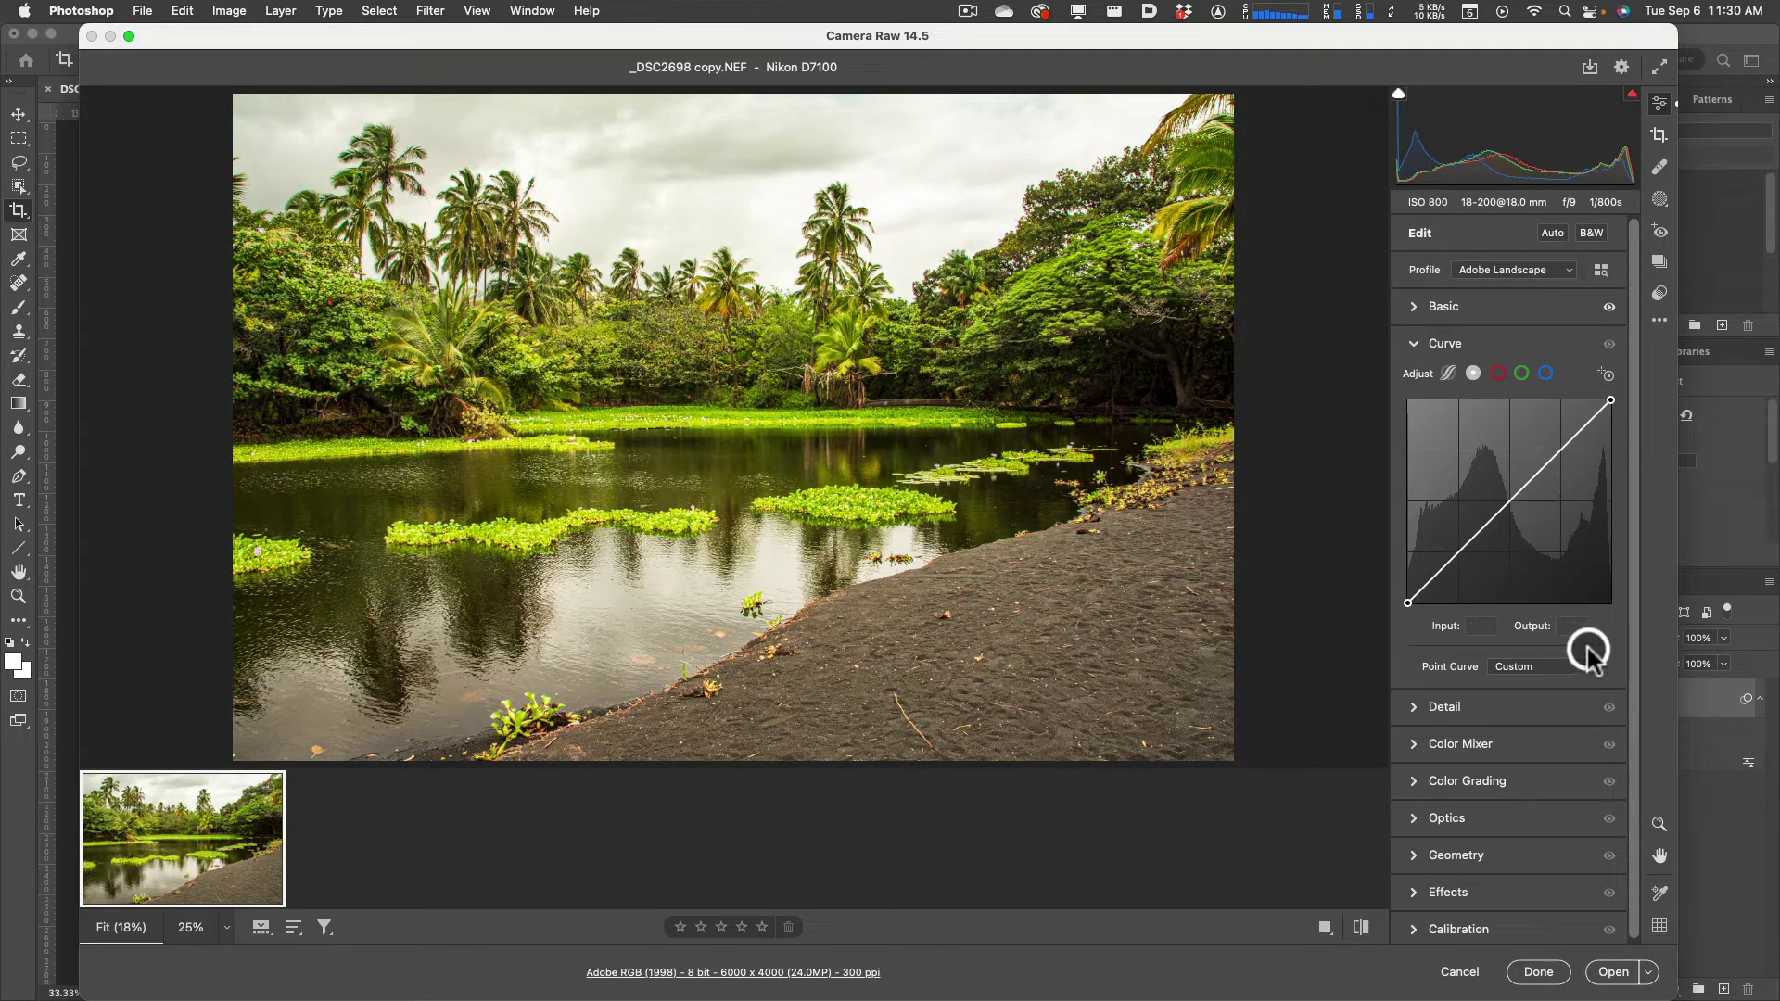
left_click(1535, 668)
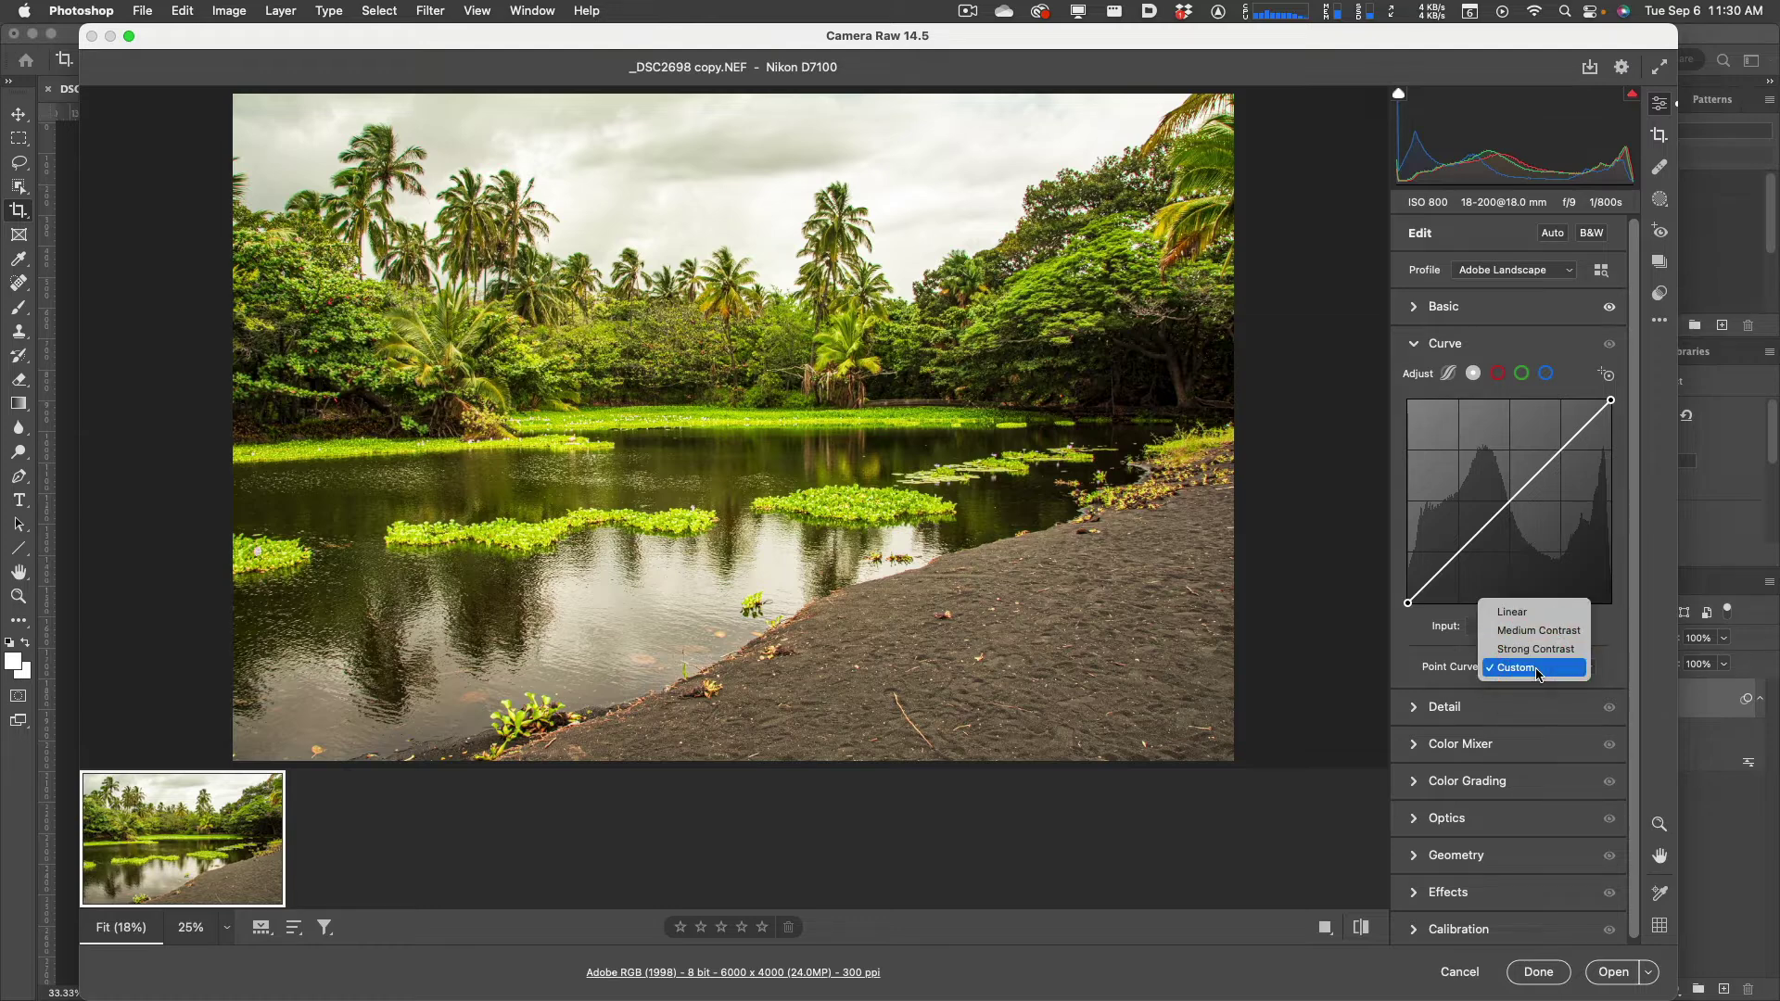
left_click(1528, 610)
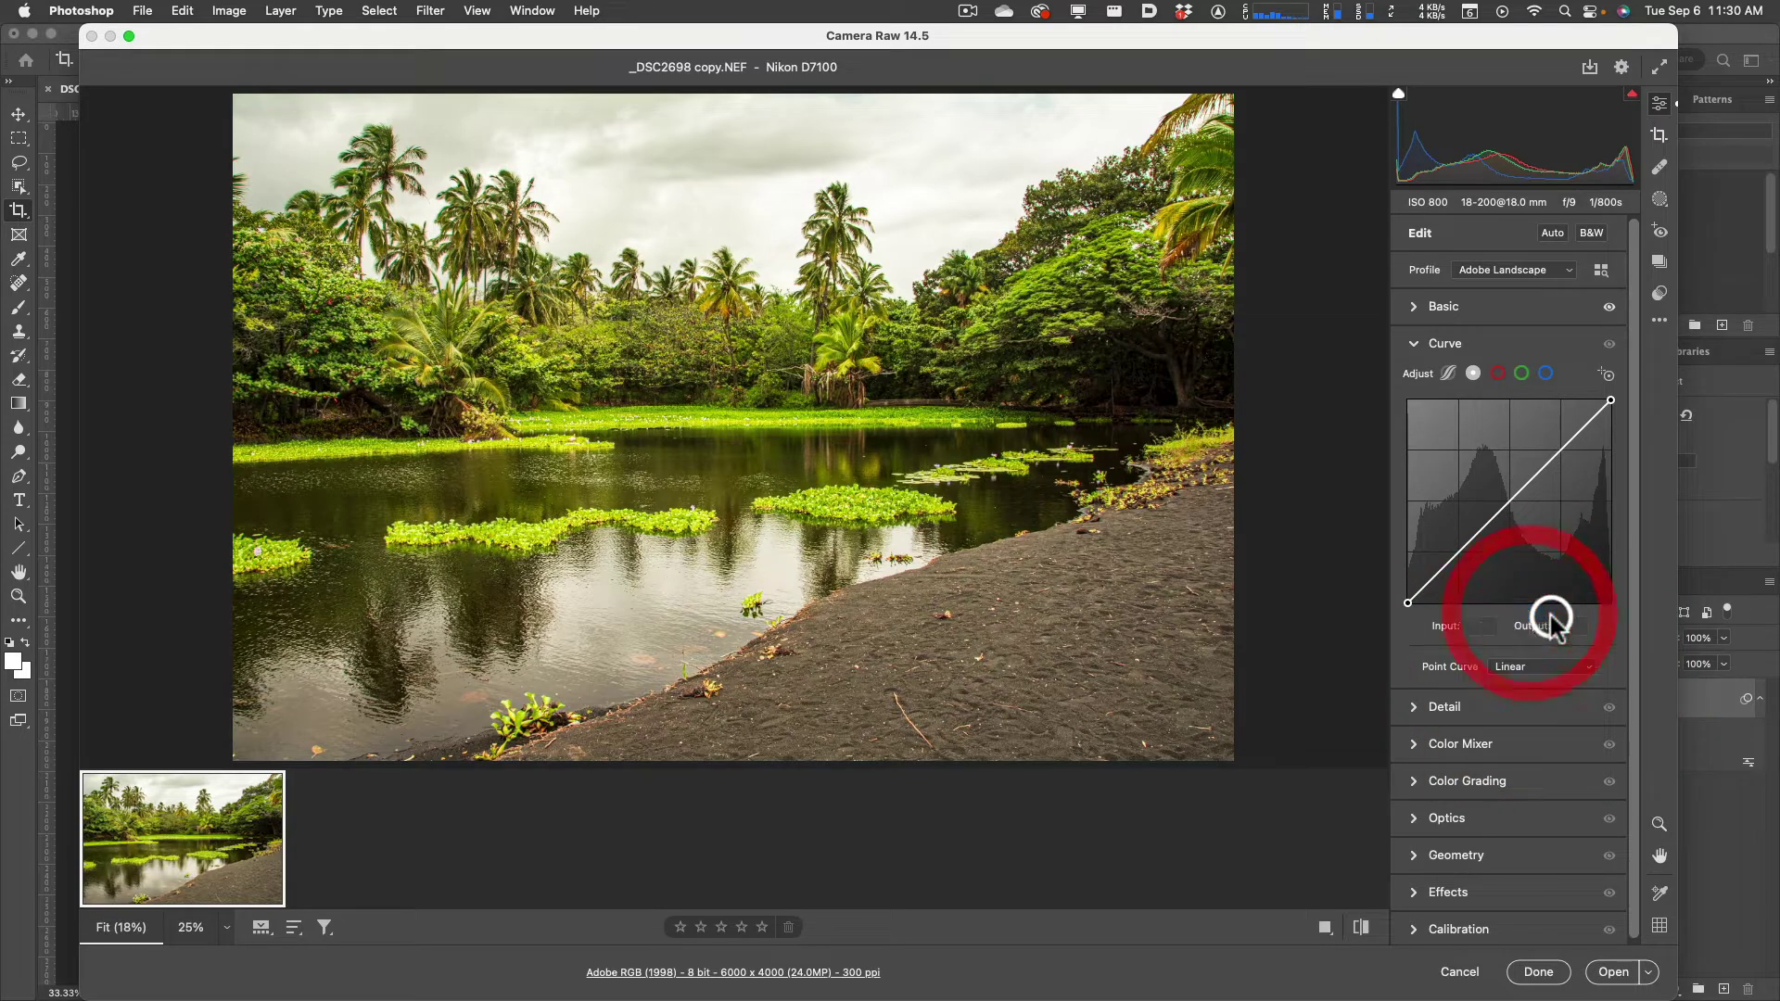
Try the Medium Contrast and Strong Contrast point curve presets and return the curve to Linear
left_click(1527, 660)
left_click(1530, 685)
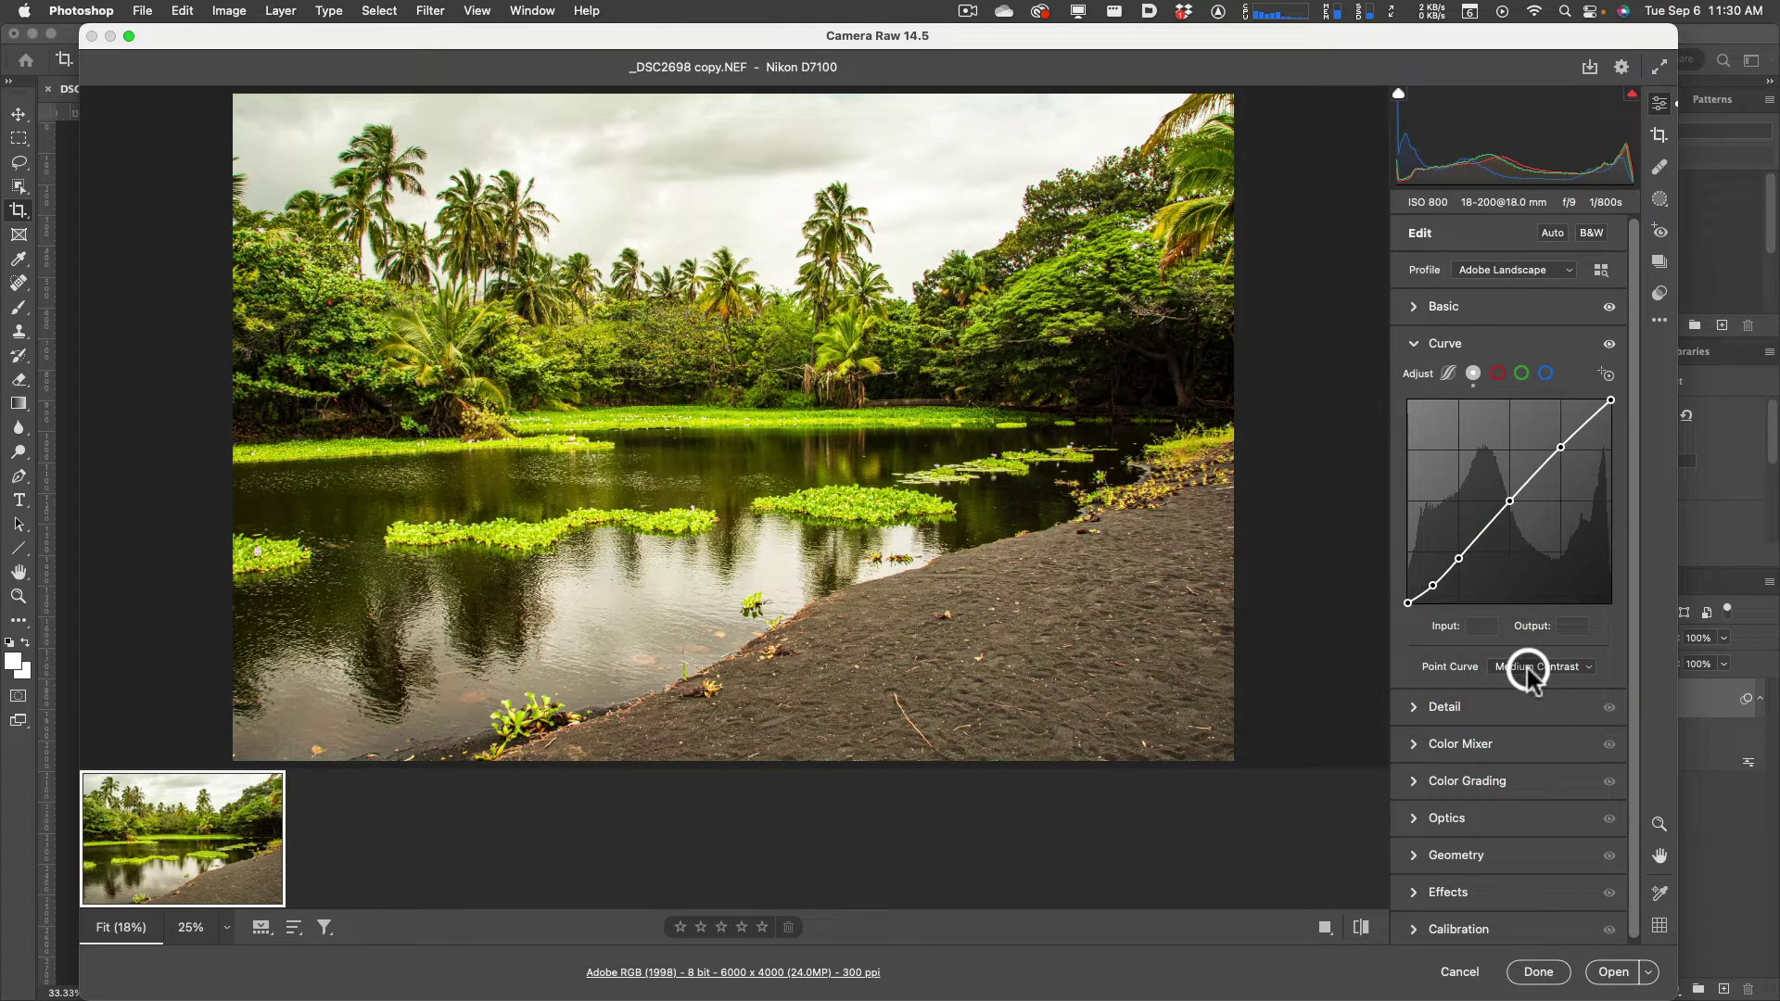
left_click(1539, 667)
left_click(1539, 680)
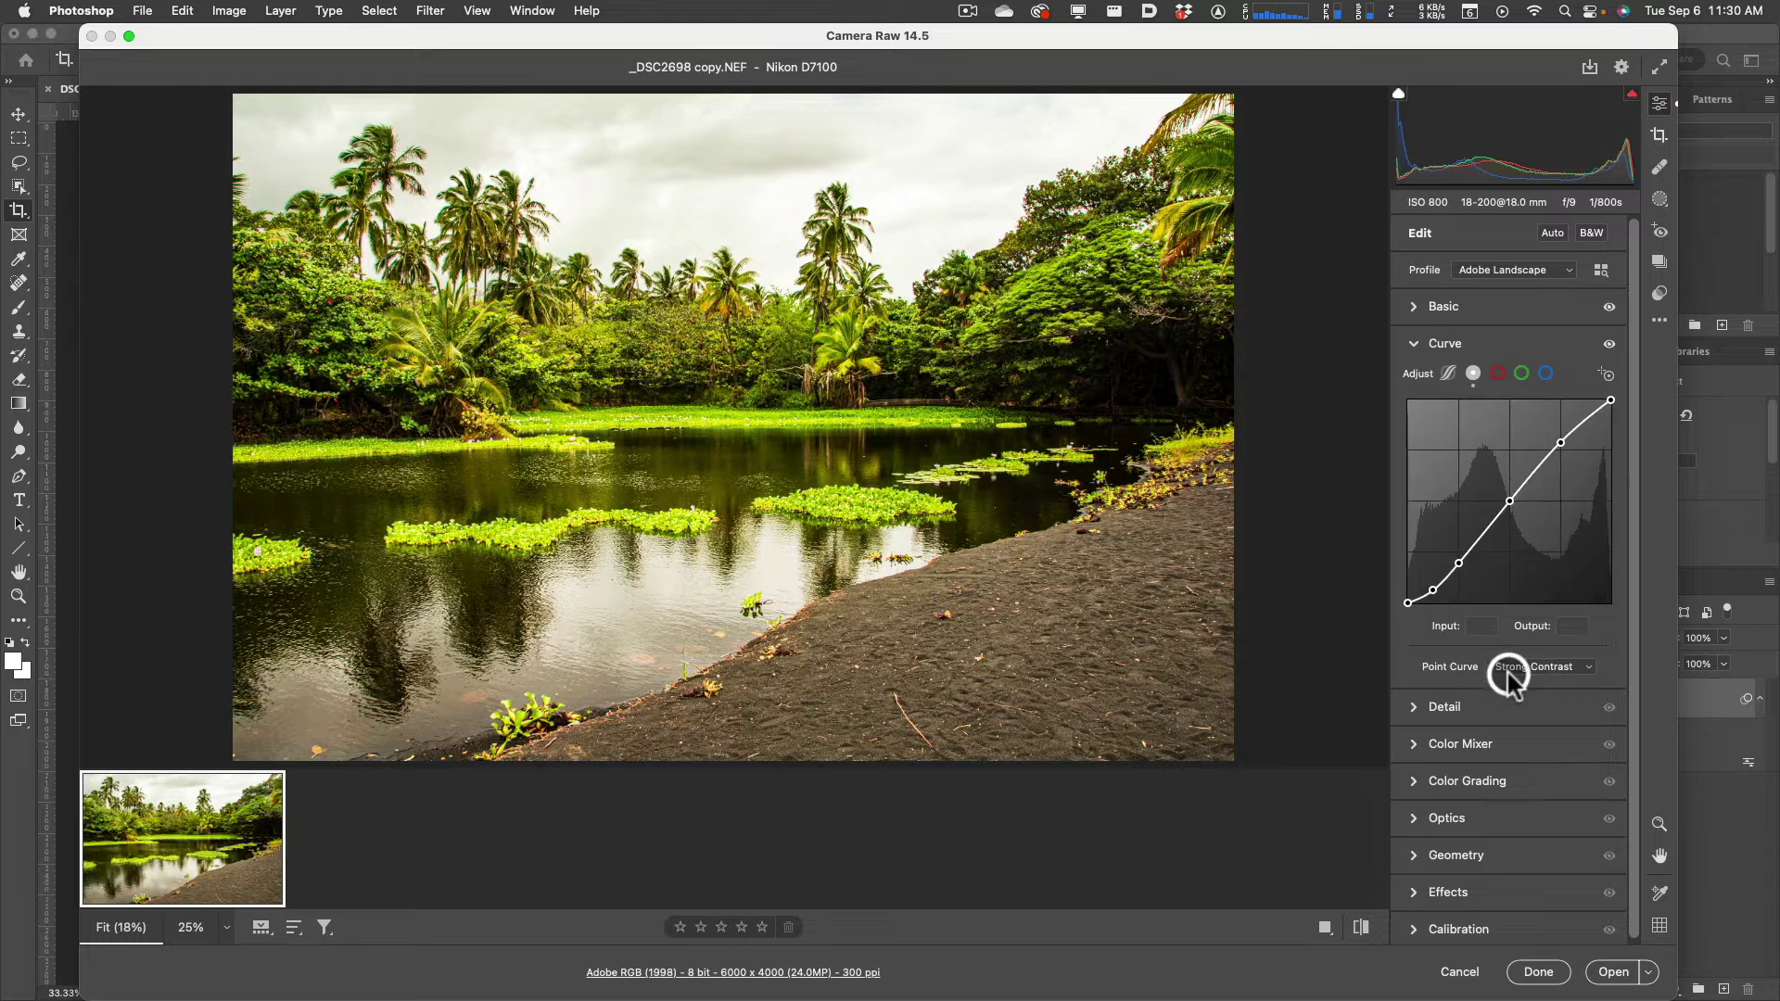
left_click(1518, 667)
left_click(1515, 633)
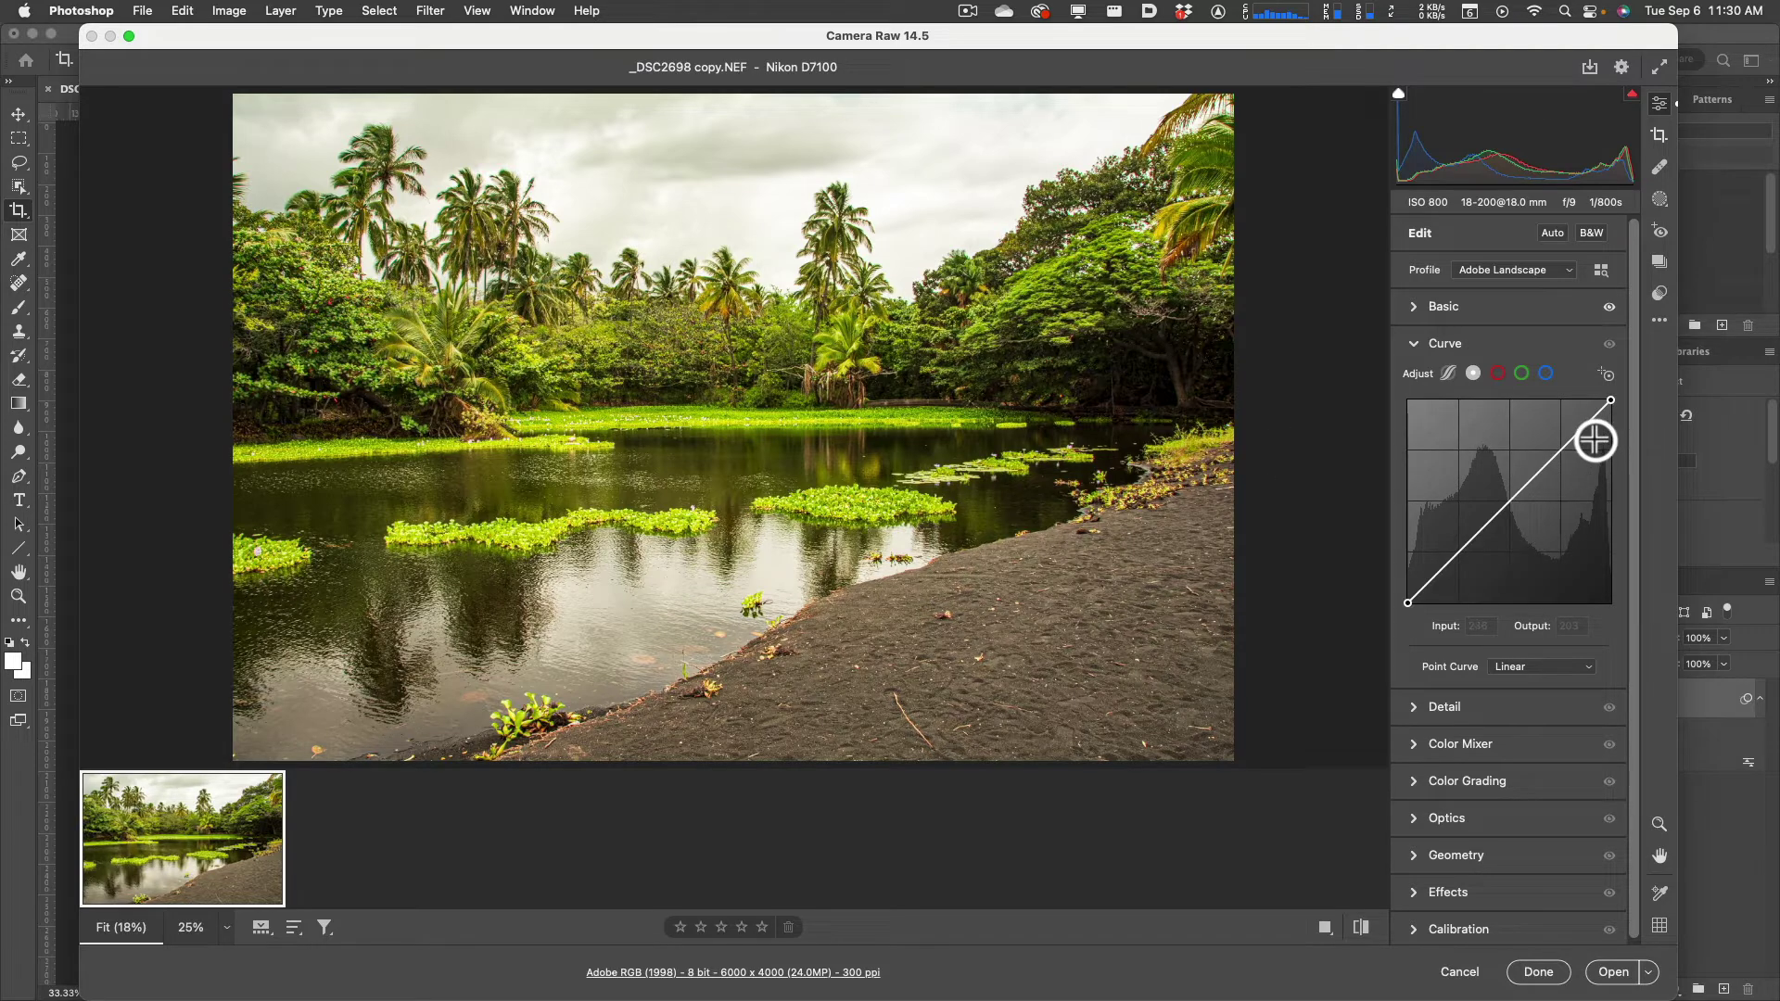
Collapse the Curve section, expand Detail and raise Sharpening to 52
left_click(1413, 345)
left_click(1413, 381)
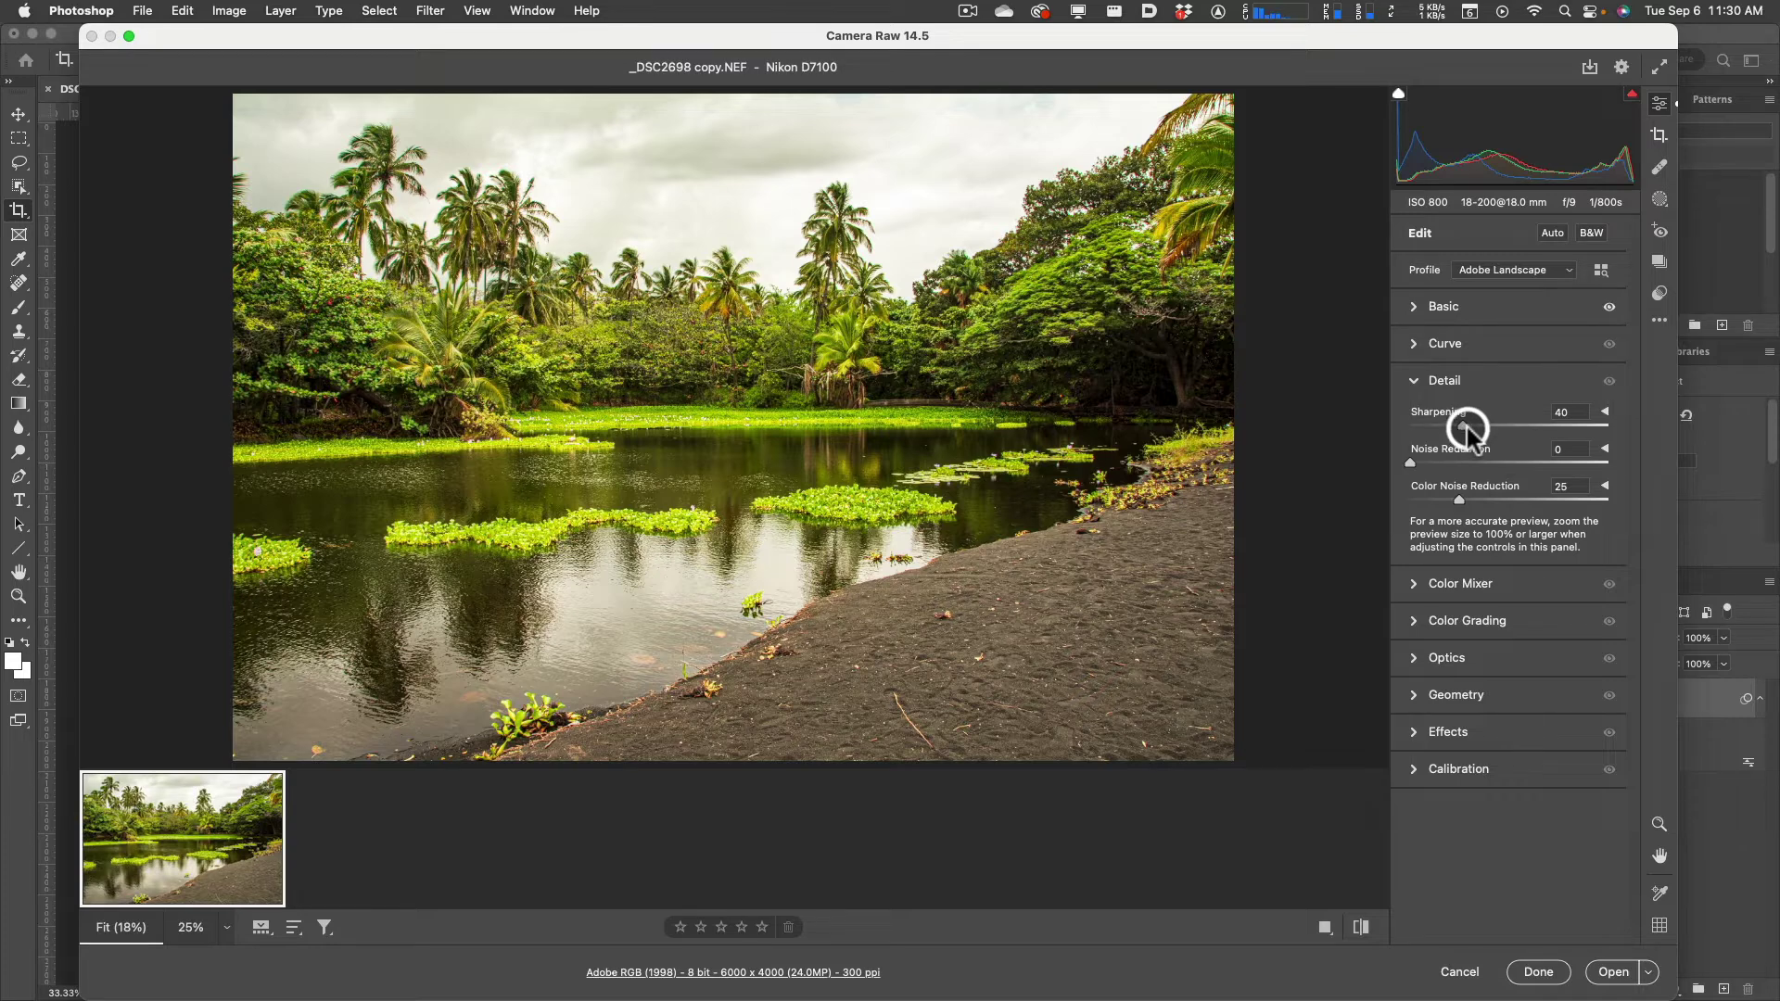
mouse_move(1463, 426)
left_mouse_down()
mouse_move(1404, 423)
mouse_move(1460, 425)
left_mouse_up()
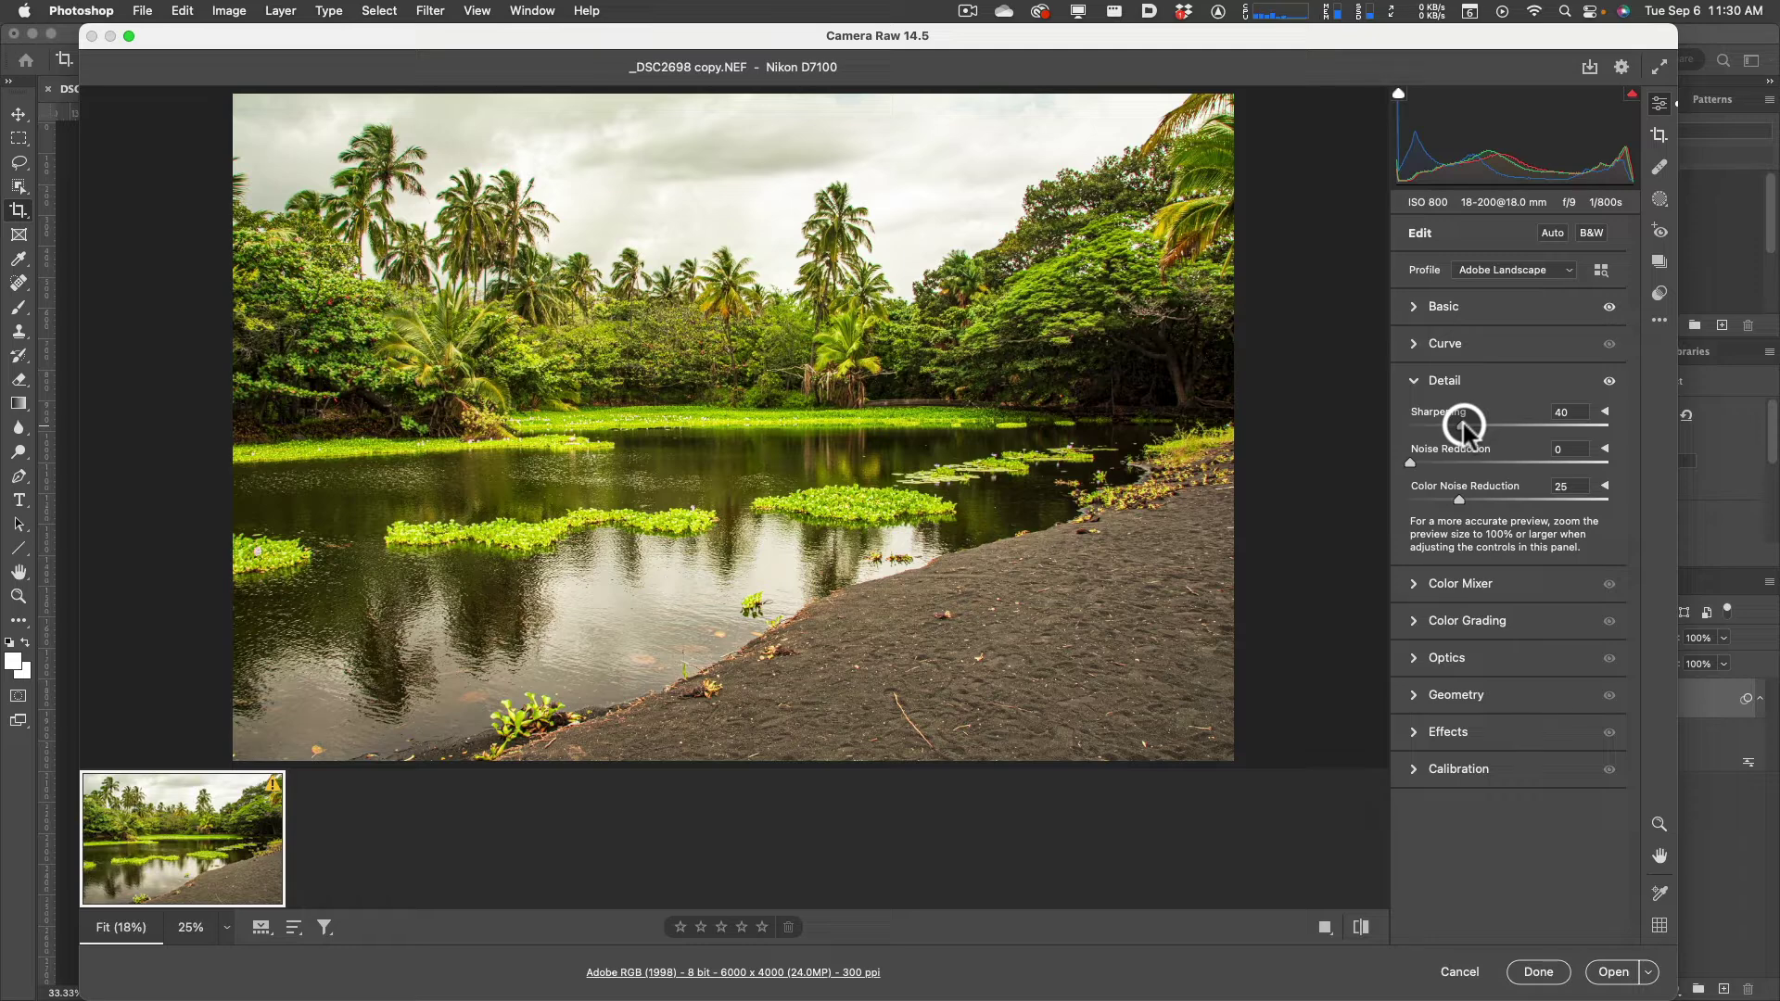
left_click(1464, 426)
left_click_drag(1462, 425, 1481, 428)
Magnify the pond to 50%, reopen the Detail section and raise Sharpening to 103
left_click_drag(1053, 425, 1046, 422)
key("z")
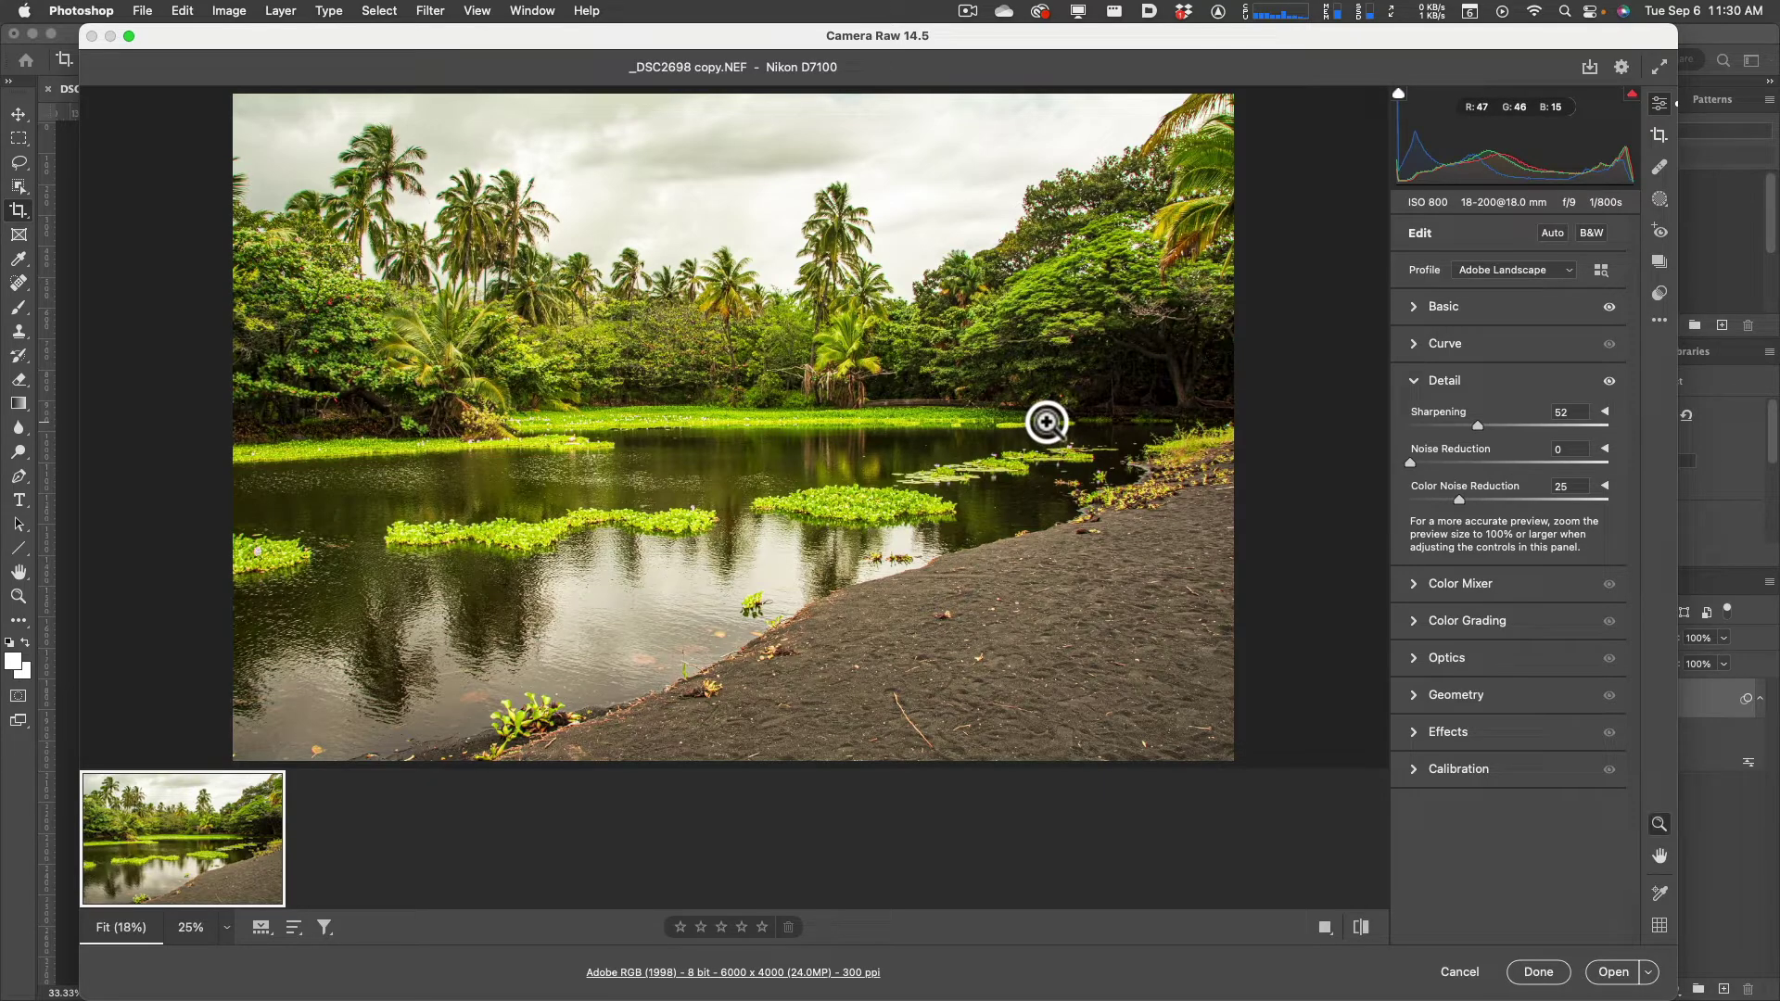
left_click(955, 405)
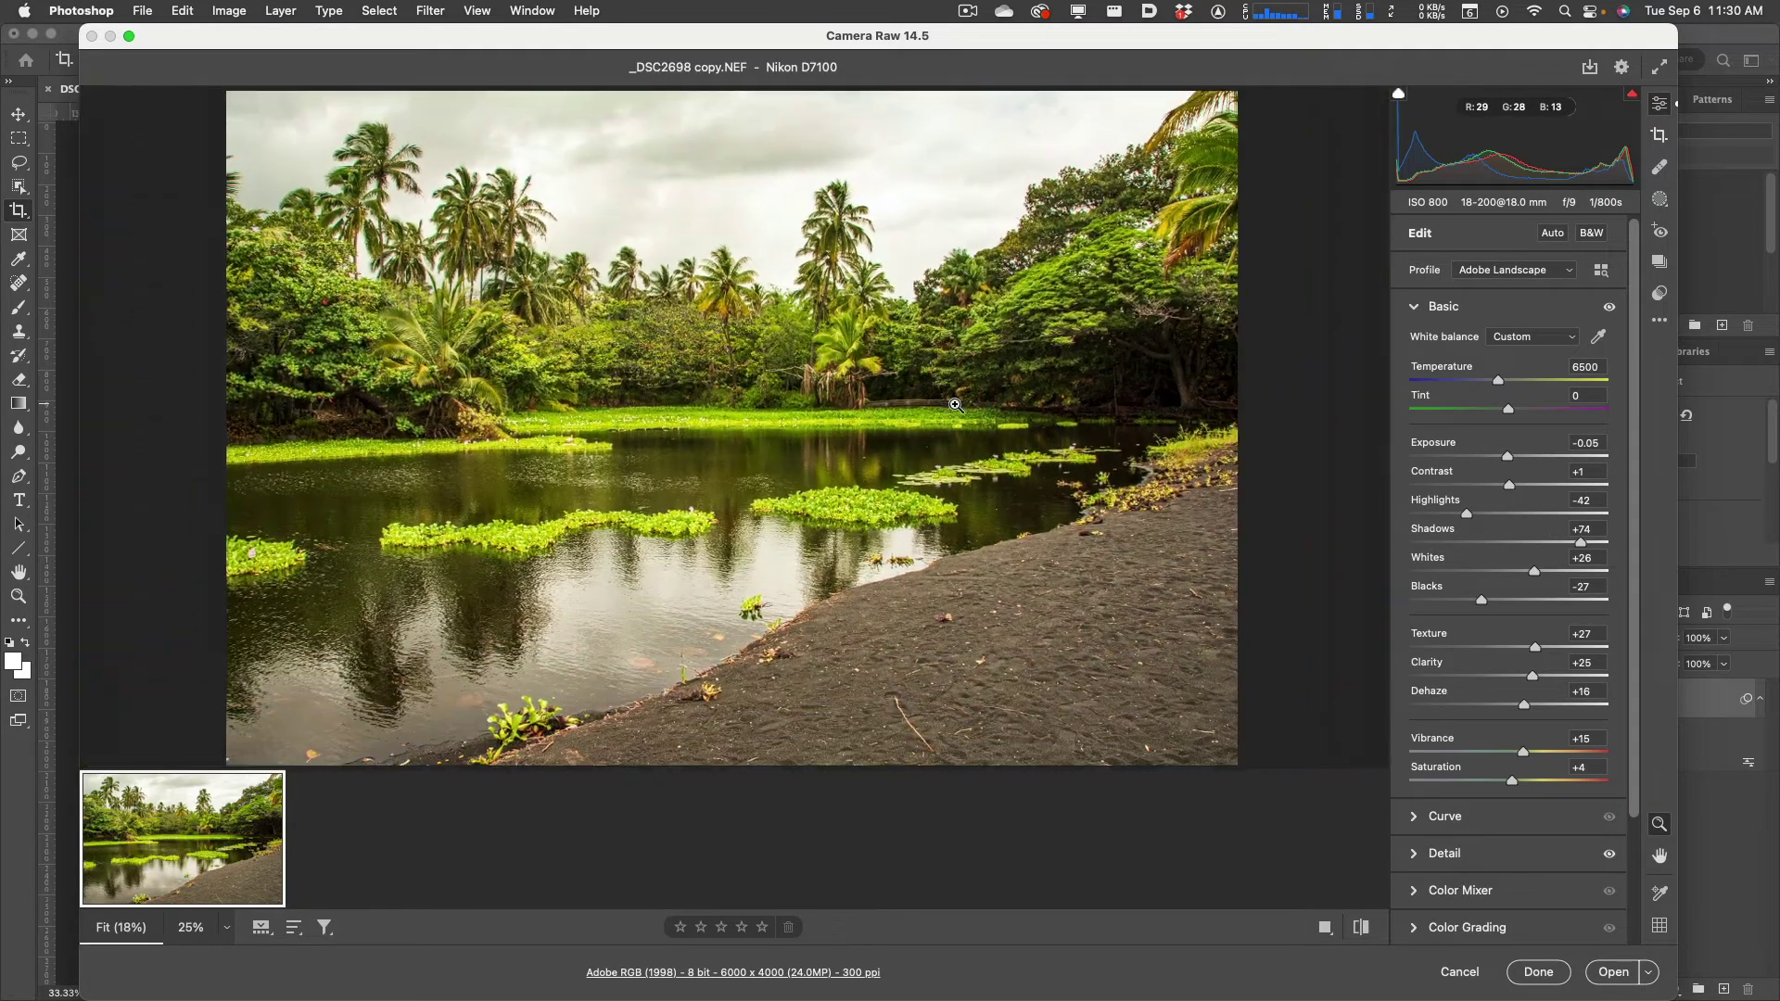
left_click(955, 405)
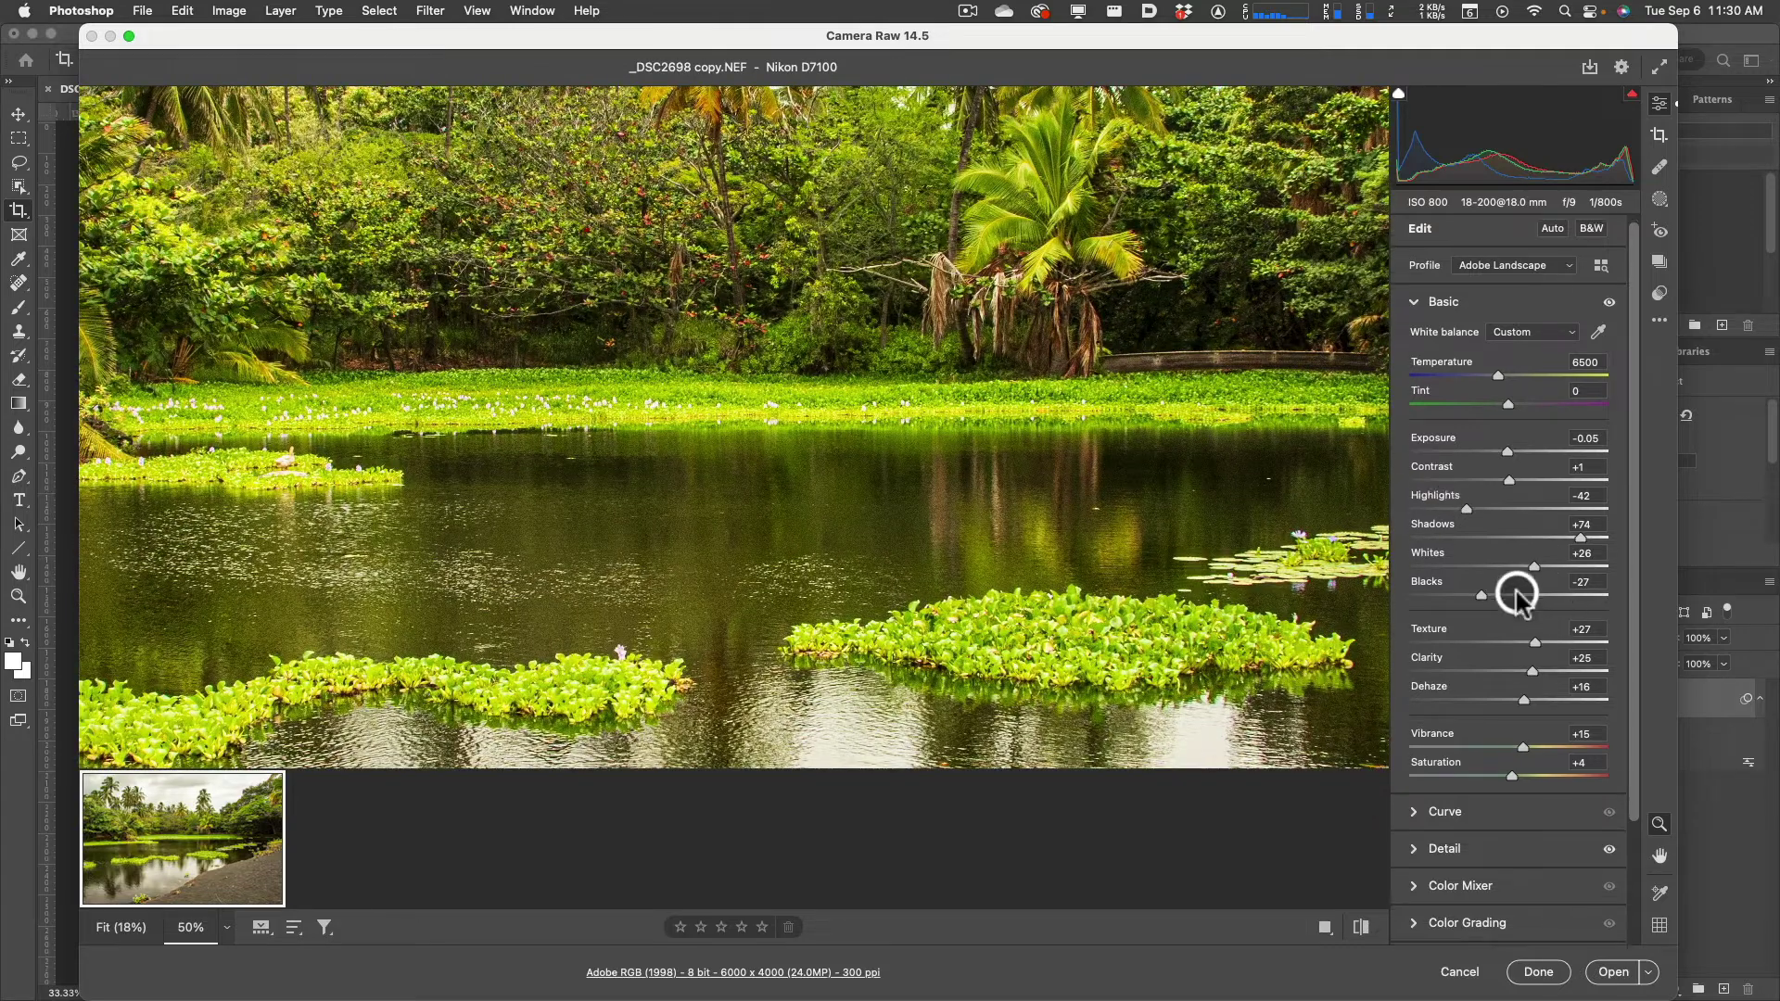
scroll(1516, 593, "down", 2)
left_click(1440, 807)
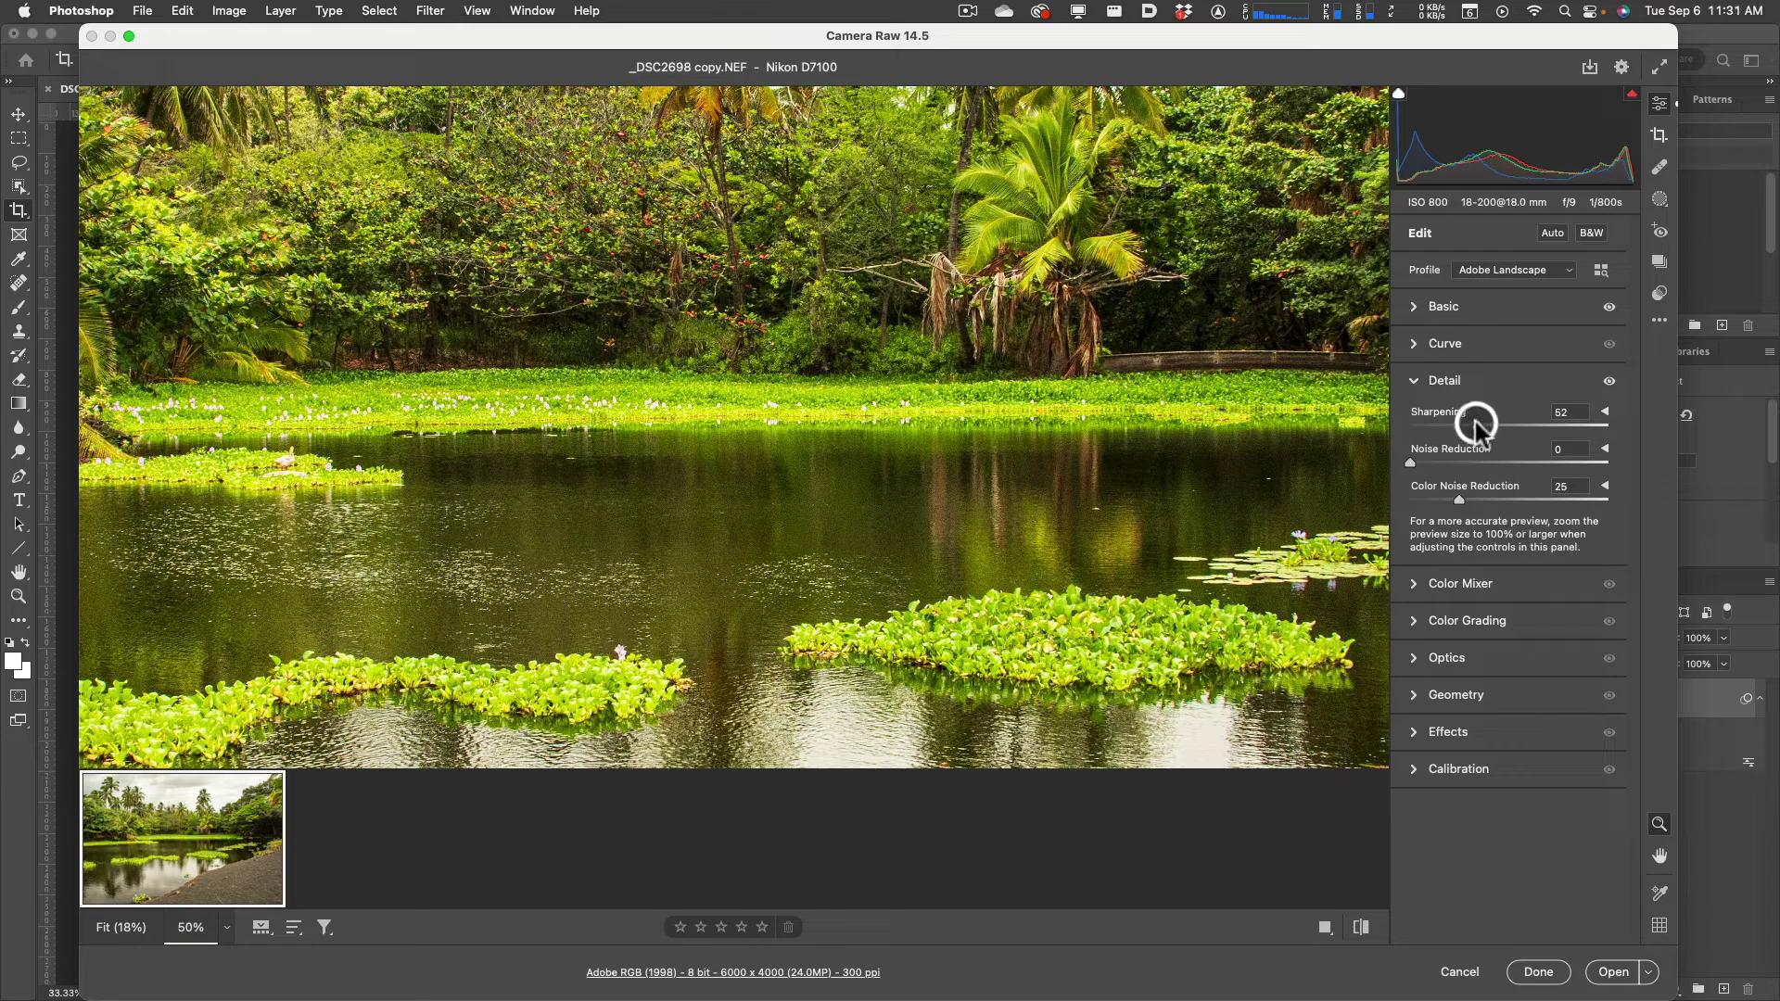
left_click_drag(1477, 424, 1544, 427)
Lower Sharpening to 96 while checking the floating plants and shoreline up close
left_click(1049, 513)
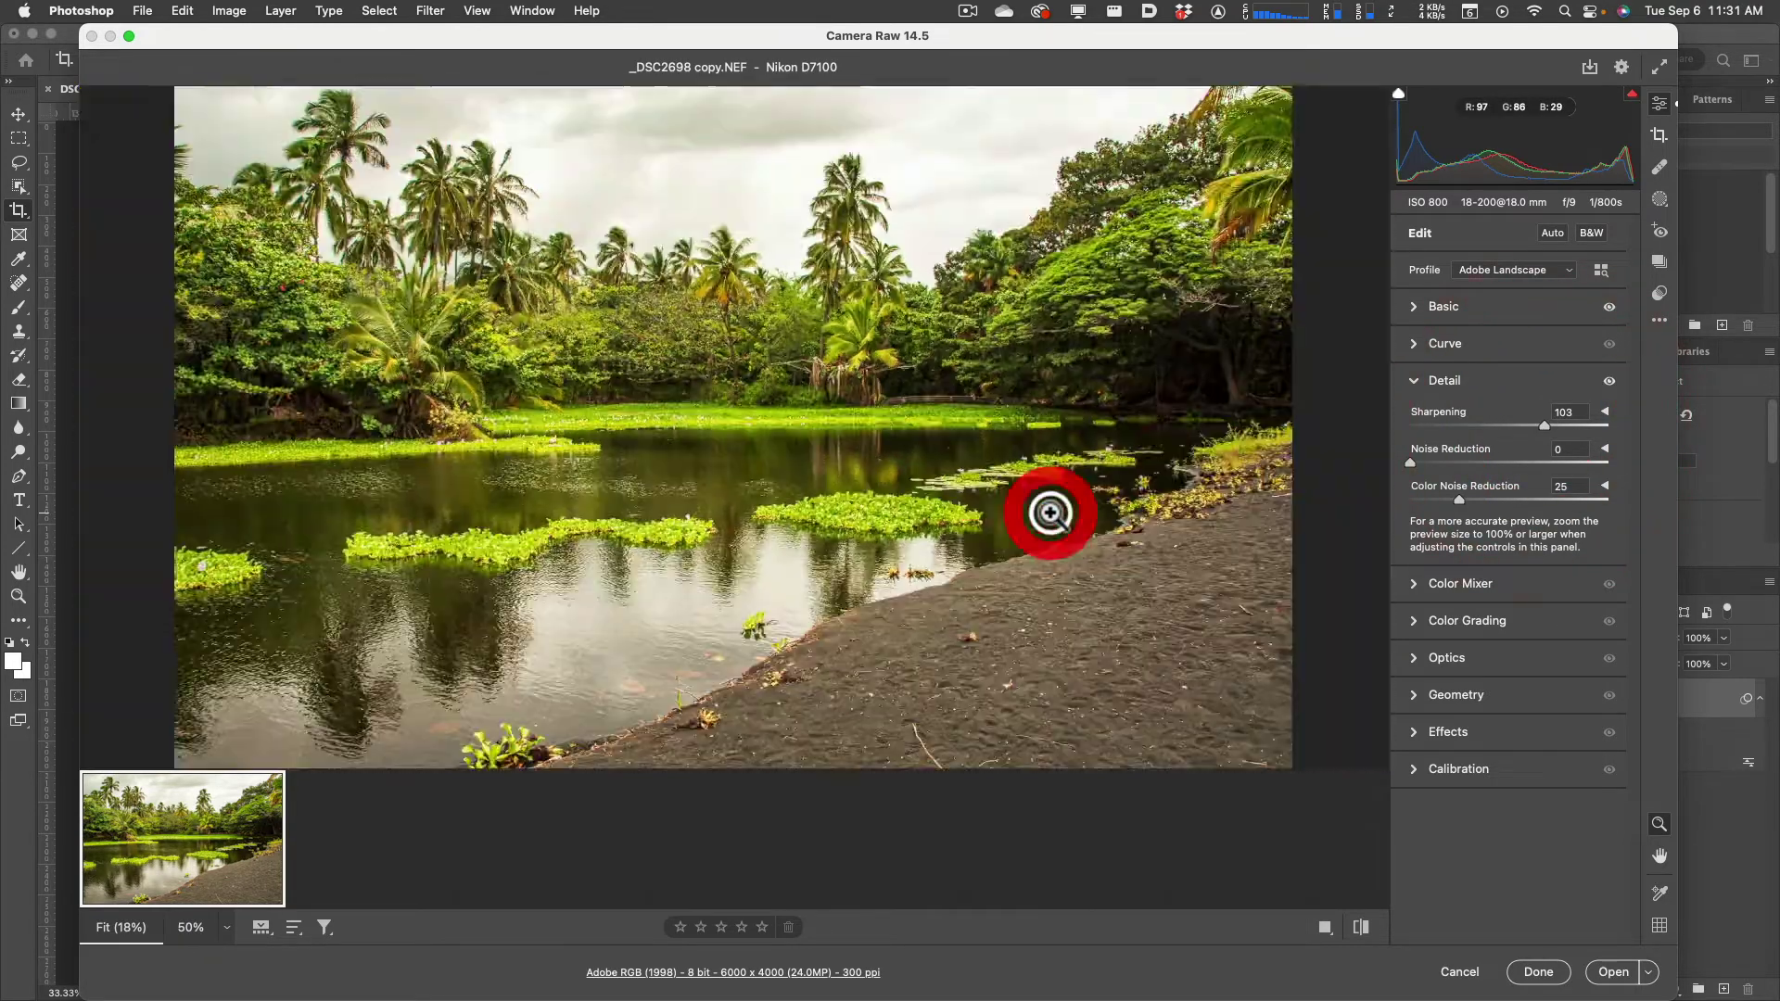
left_click_drag(1042, 512, 1193, 485)
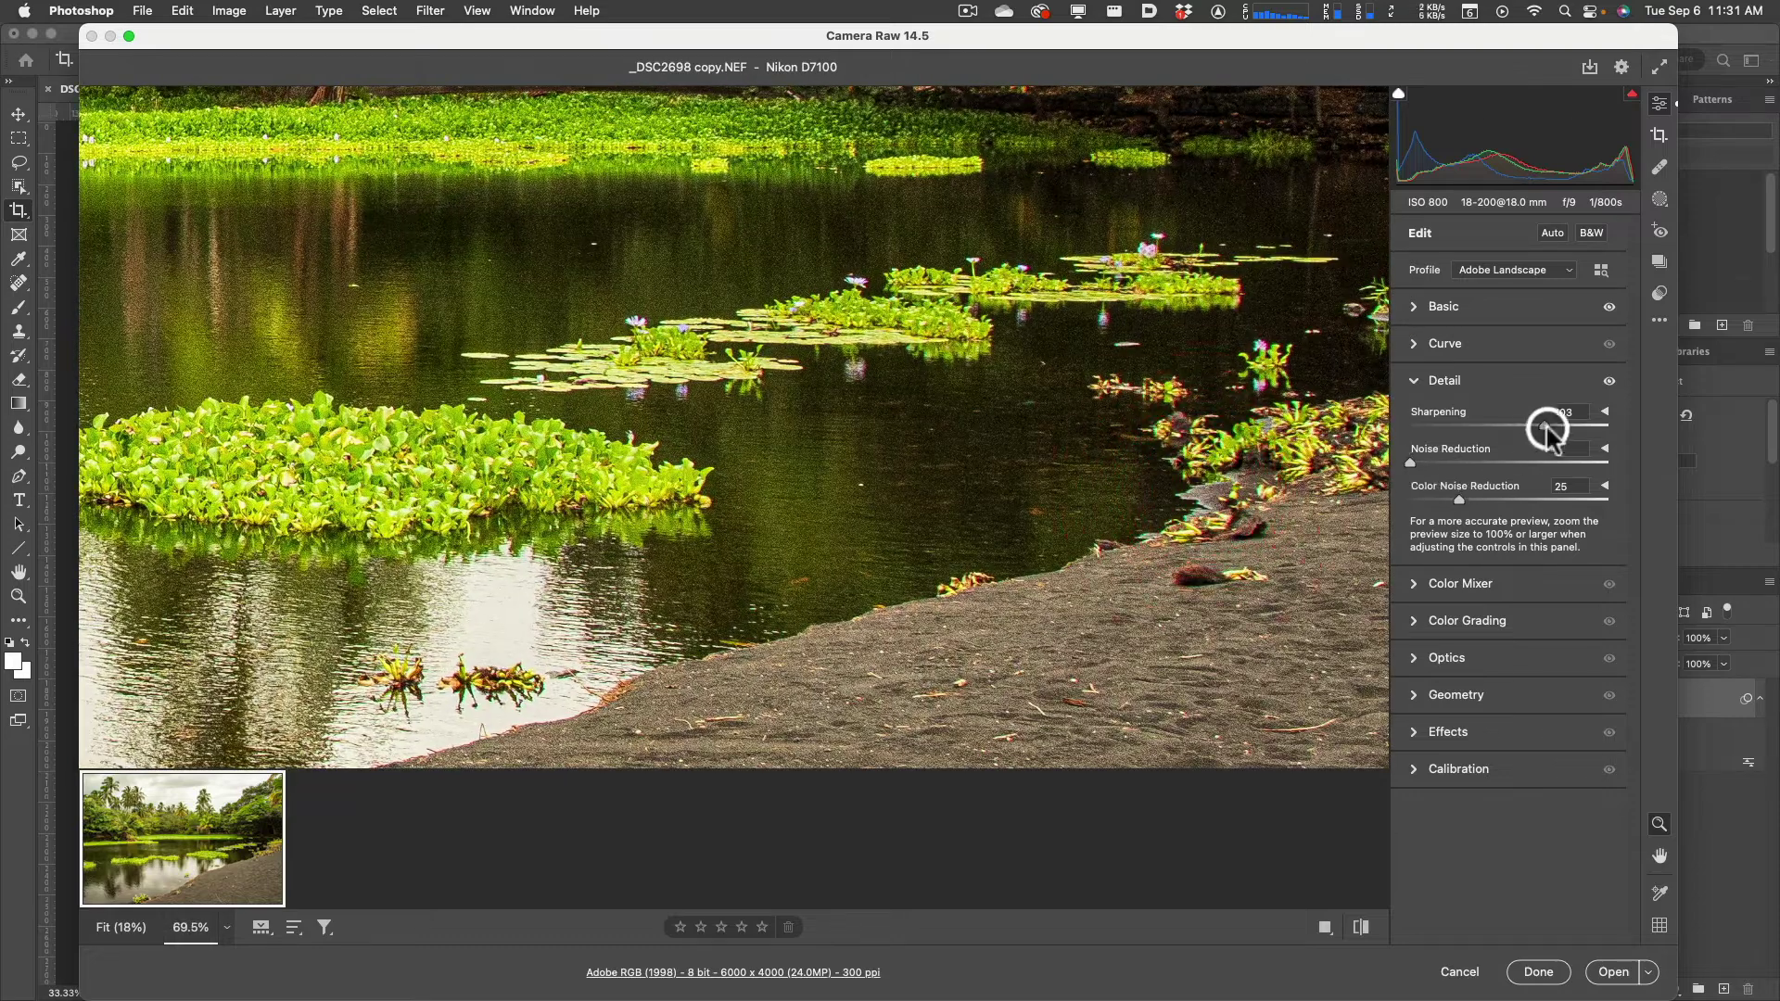
mouse_move(1544, 425)
left_mouse_down()
mouse_move(1442, 429)
mouse_move(1562, 426)
mouse_move(1482, 425)
mouse_move(1536, 426)
left_mouse_up()
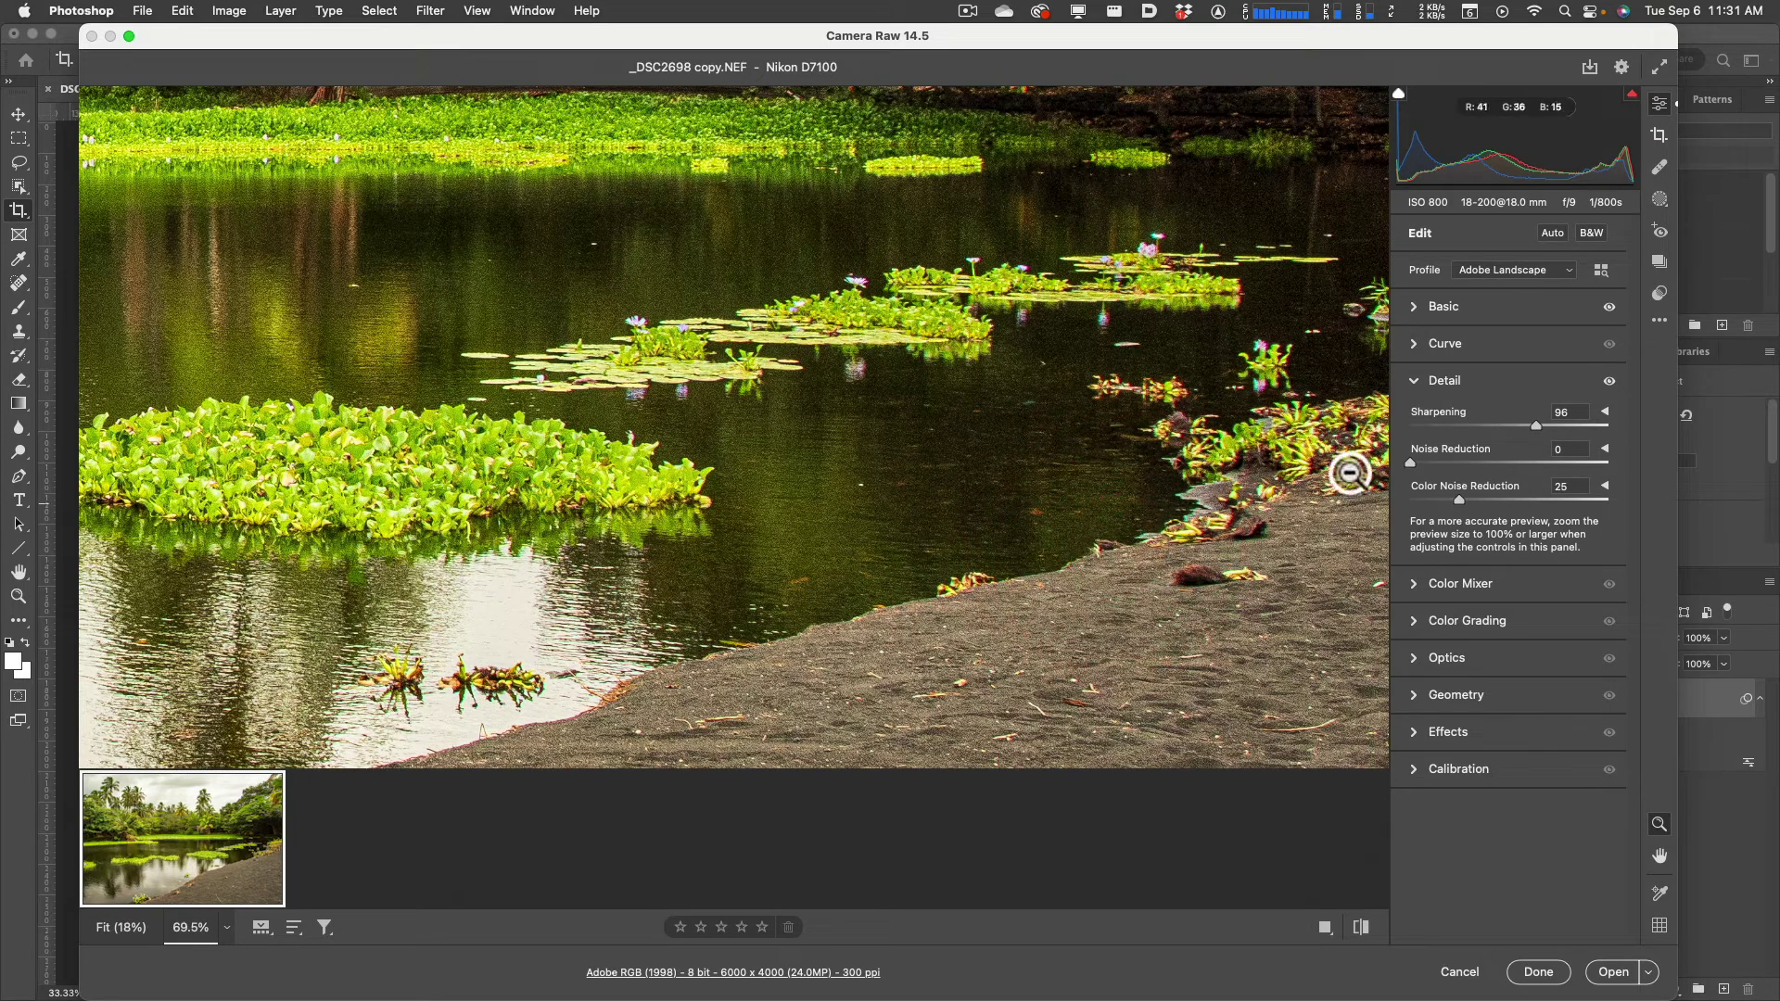
Test stronger noise reduction on the dark water, return Noise Reduction to 0, and set Color Noise Reduction to 24 and Sharpening to 74
mouse_move(962, 524)
left_mouse_down()
mouse_move(909, 524)
mouse_move(974, 524)
left_mouse_up()
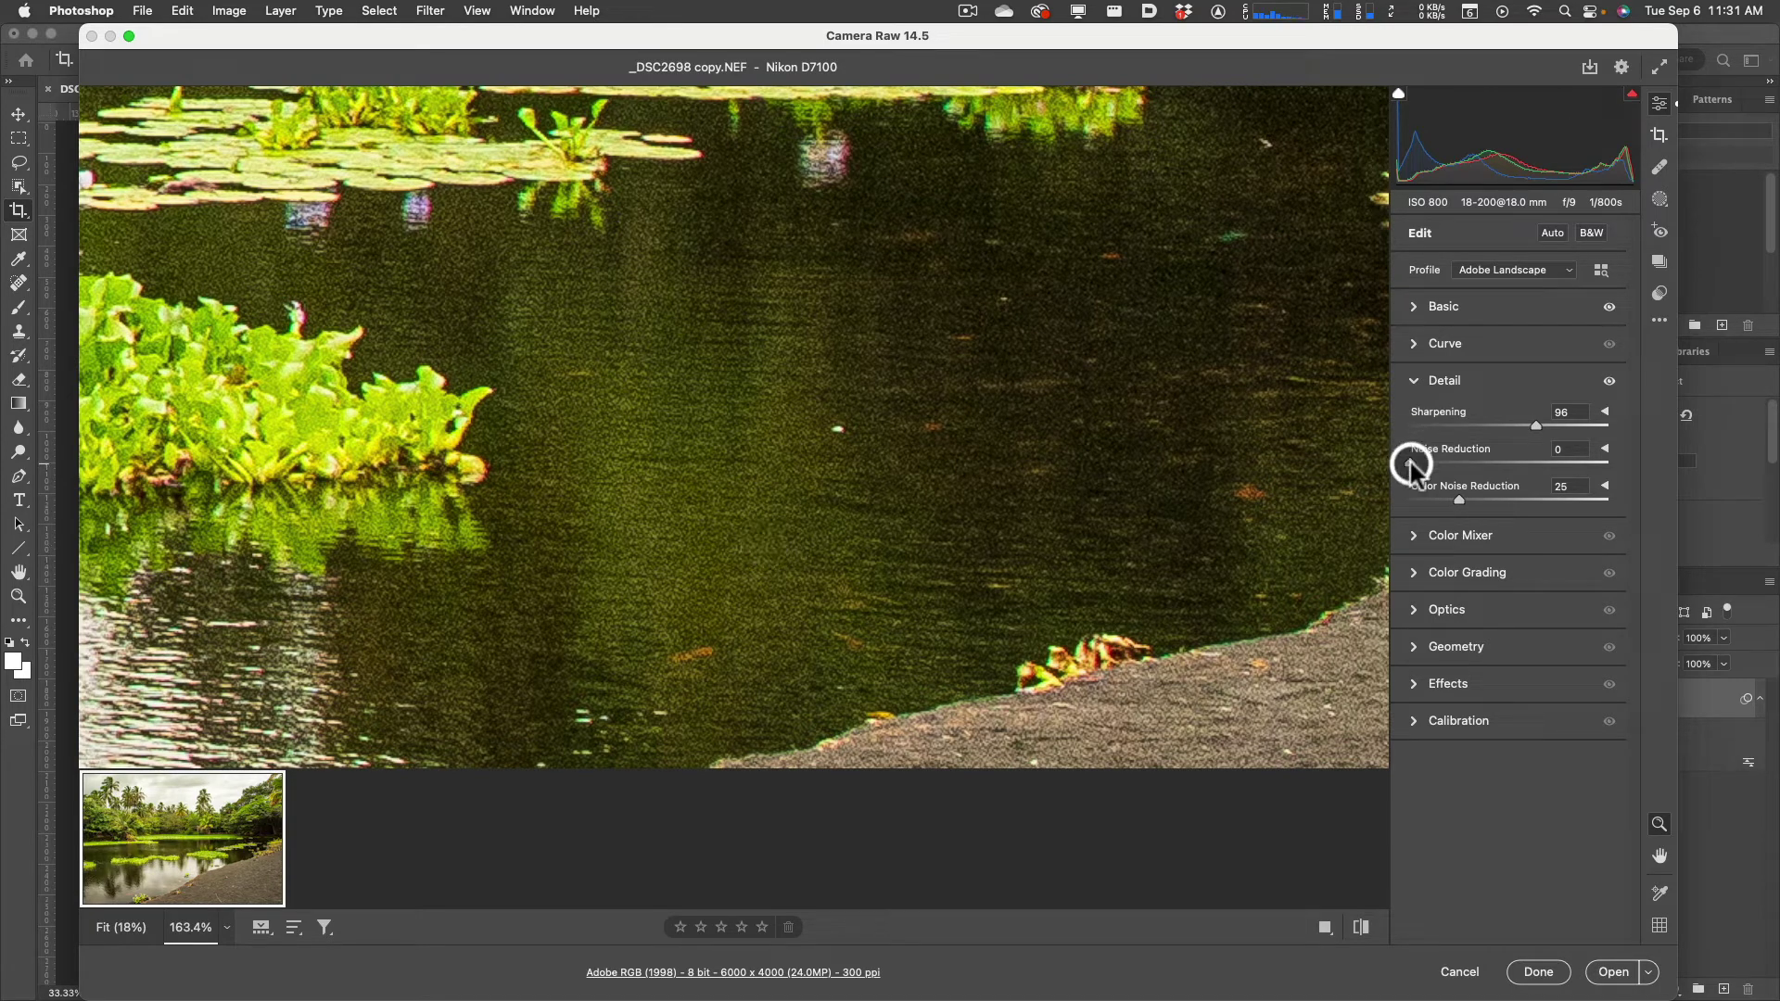
left_click_drag(1502, 464, 1392, 461)
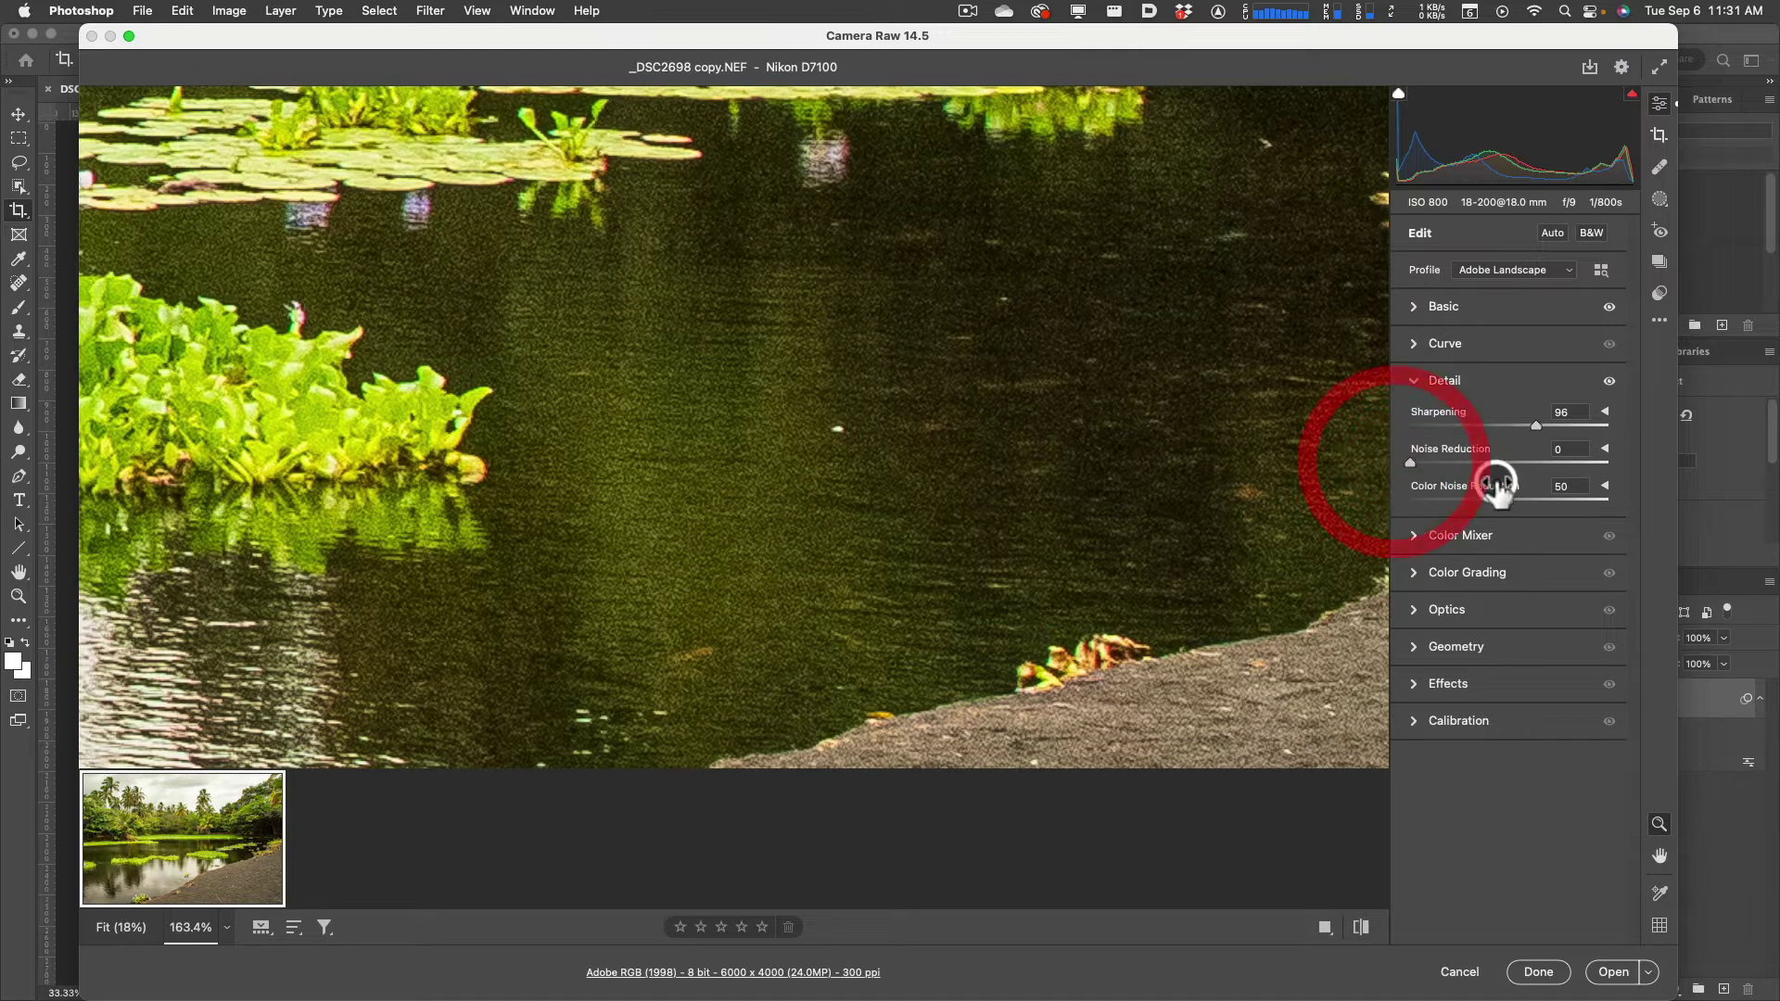
left_click_drag(1508, 502, 1458, 499)
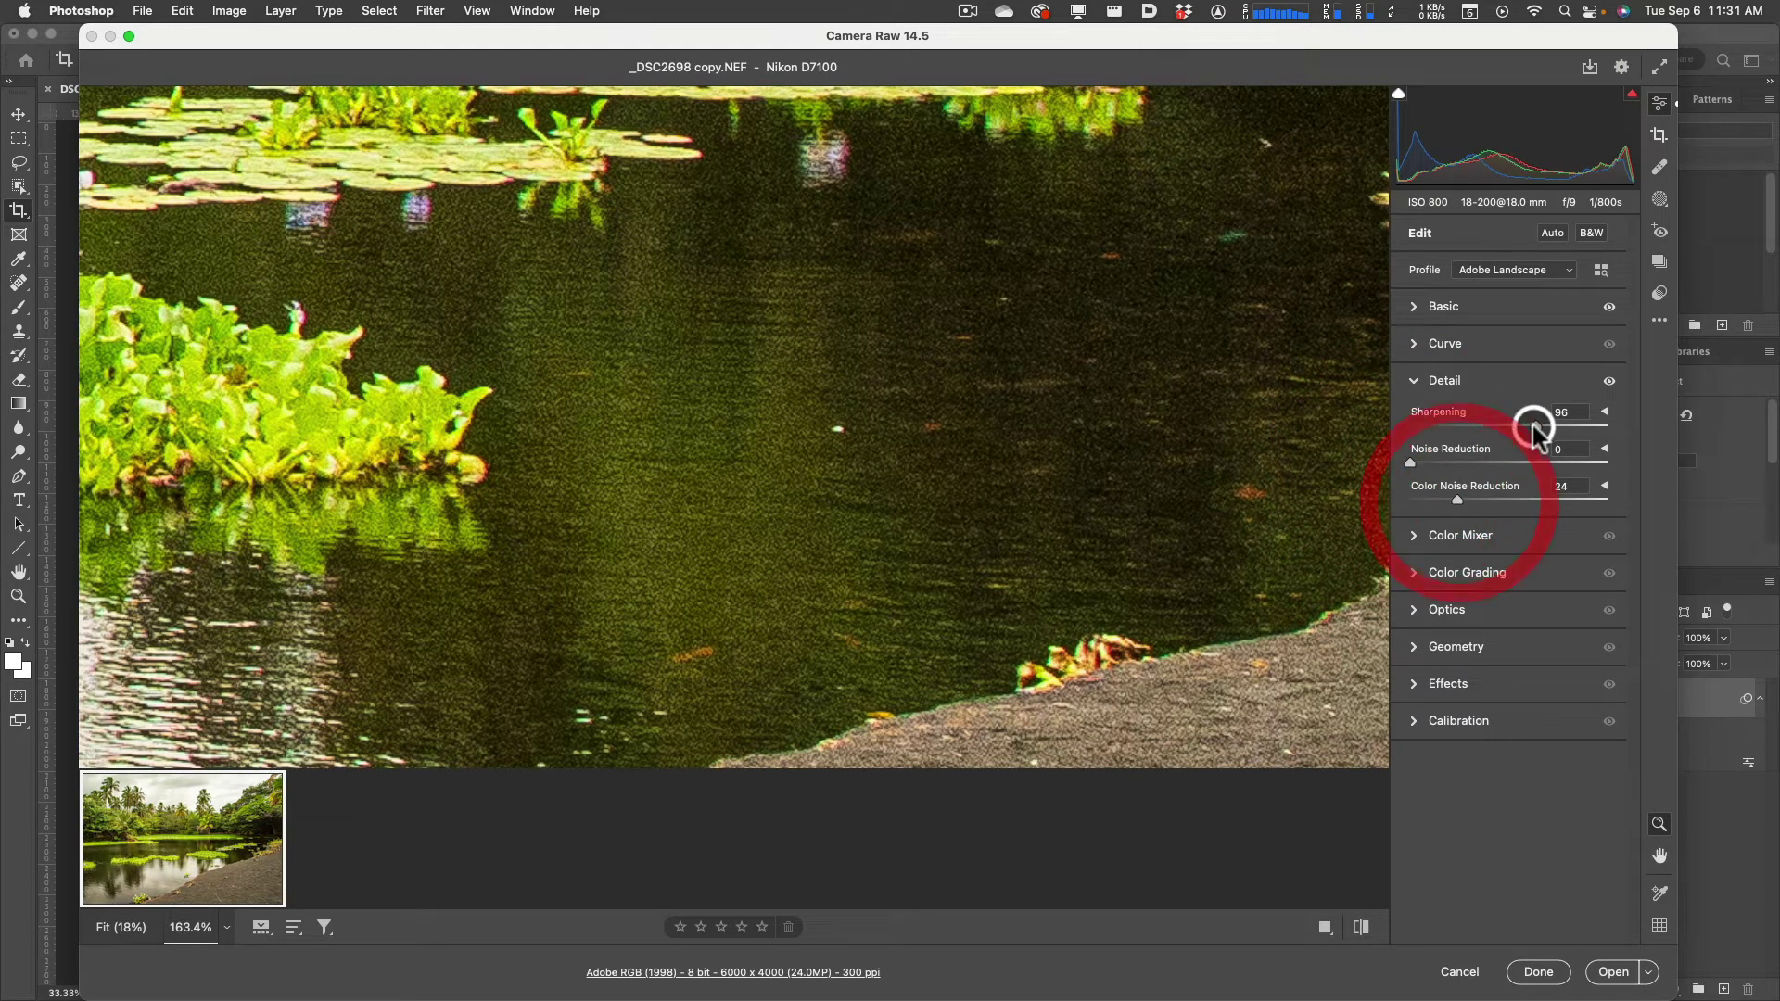
left_click_drag(1538, 427, 1506, 427)
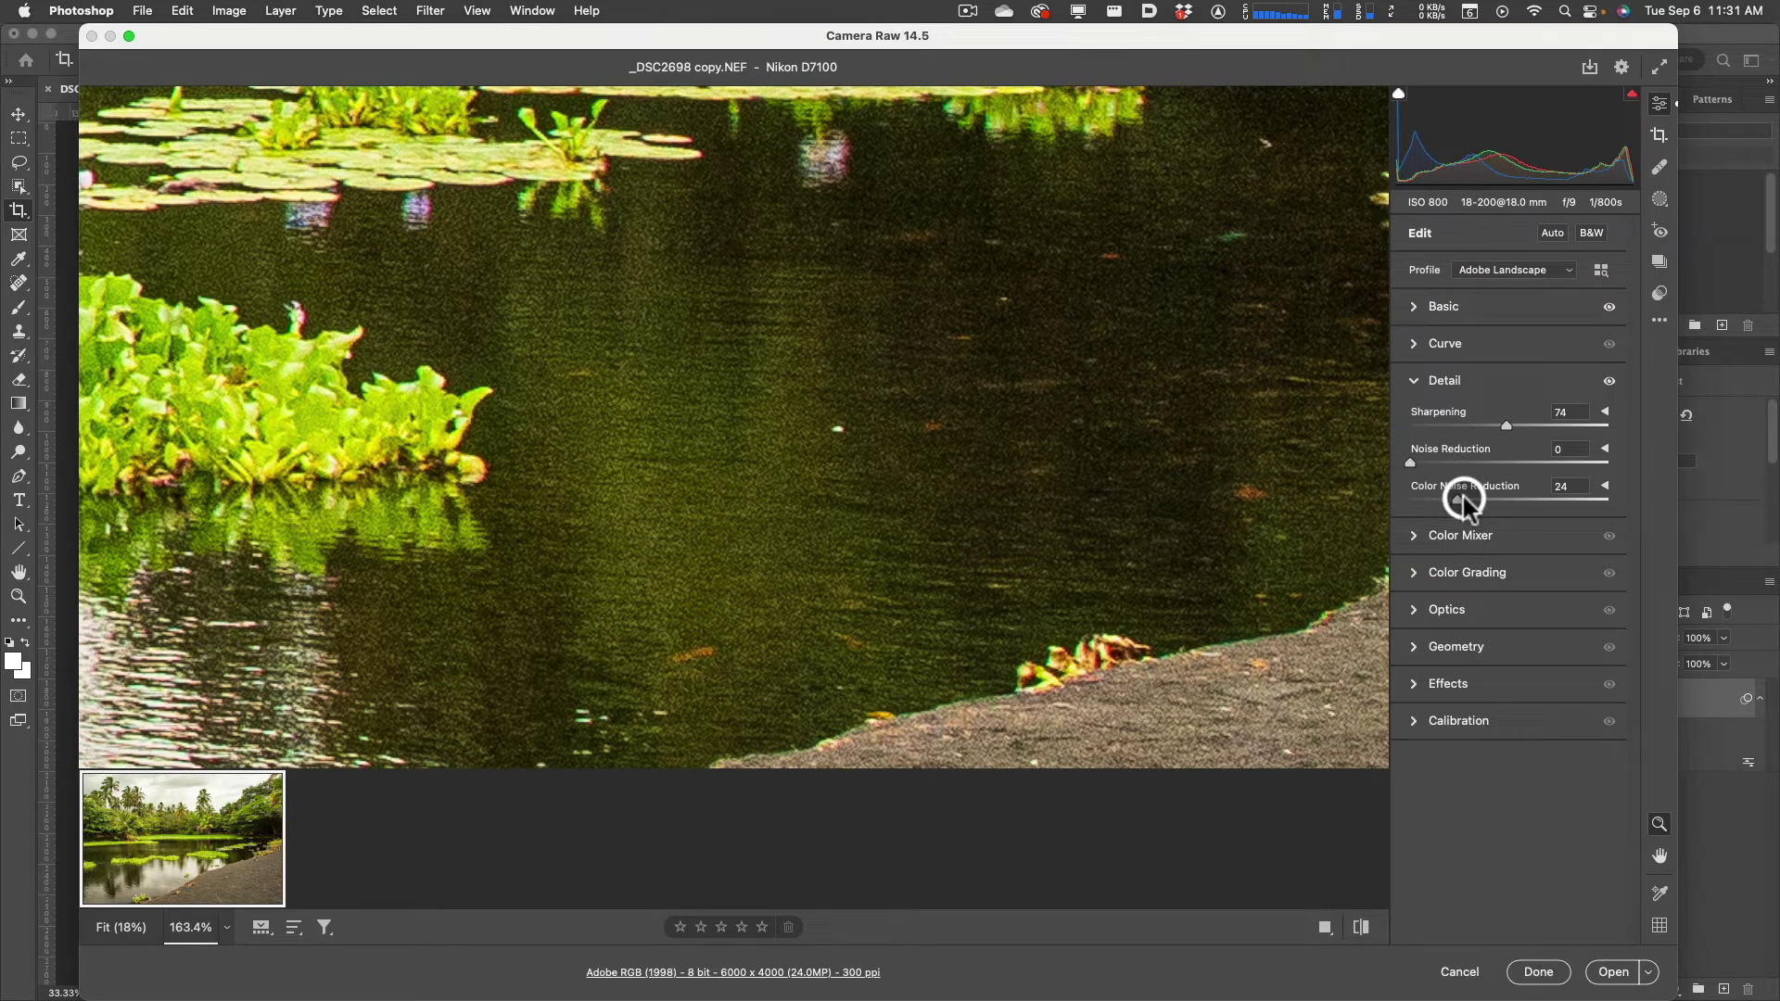
left_click(1414, 384)
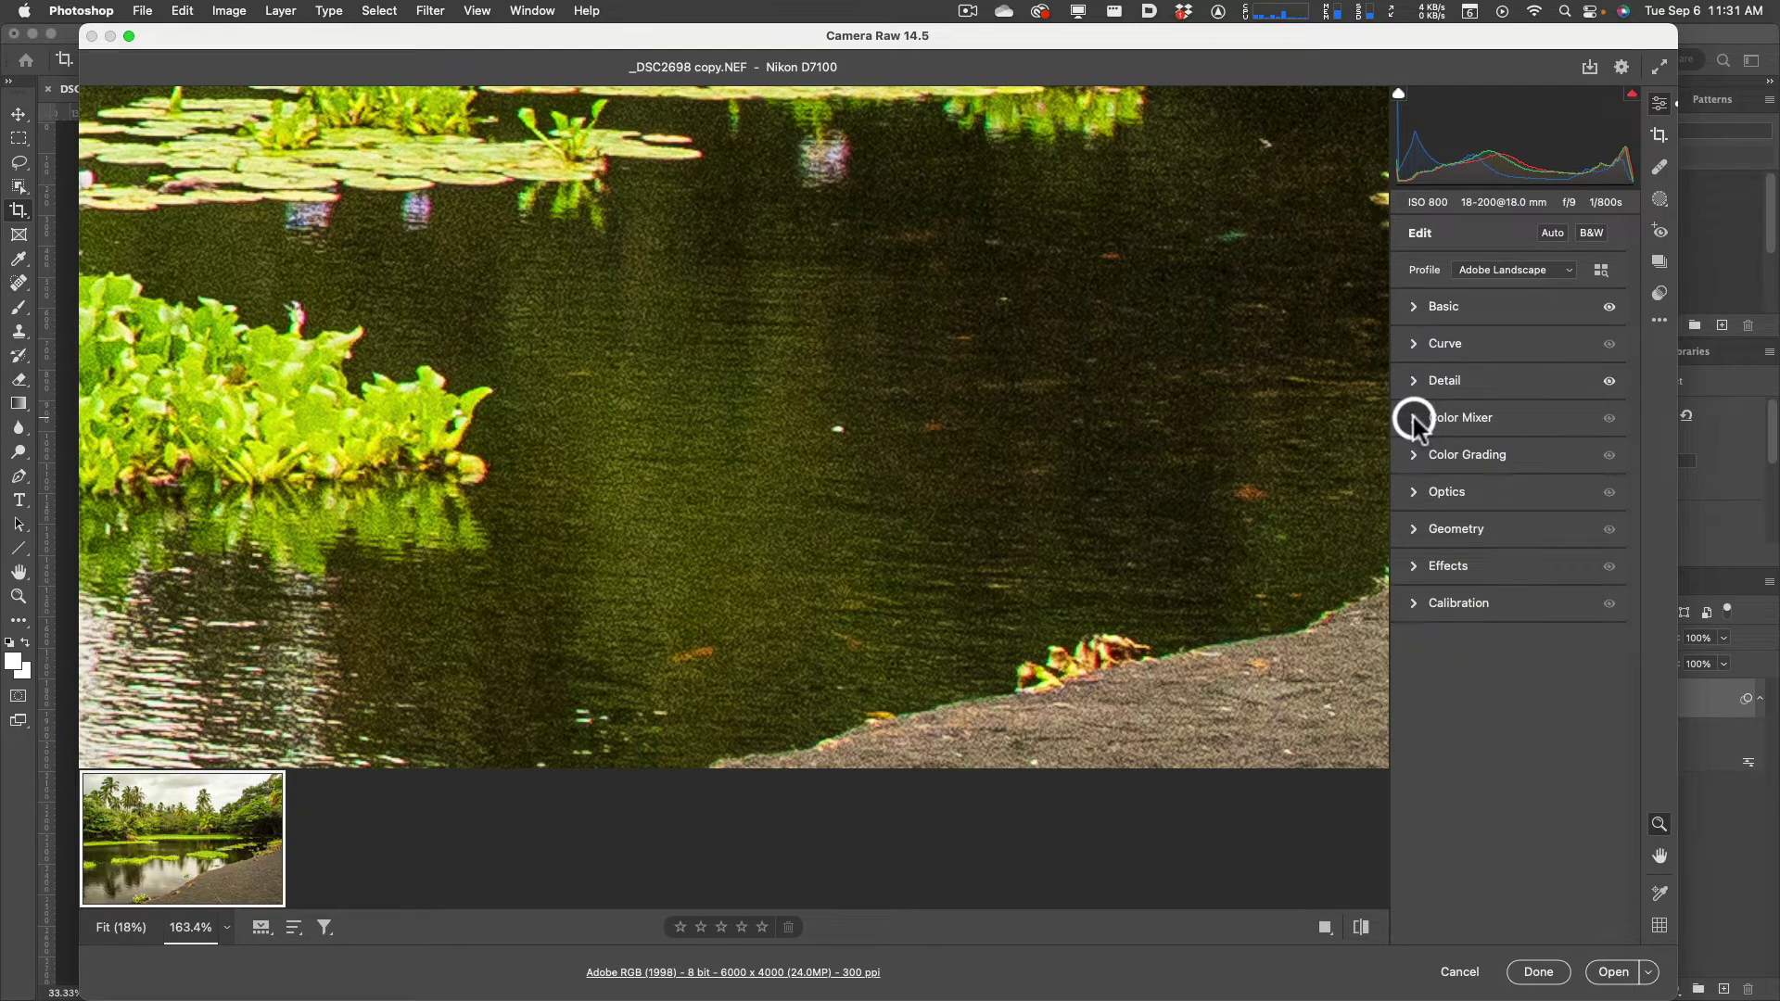
Look over the Color Mixer's HSL saturation sliders and the Color Grading wheels for midtones, shadows and highlights
left_click(1415, 419)
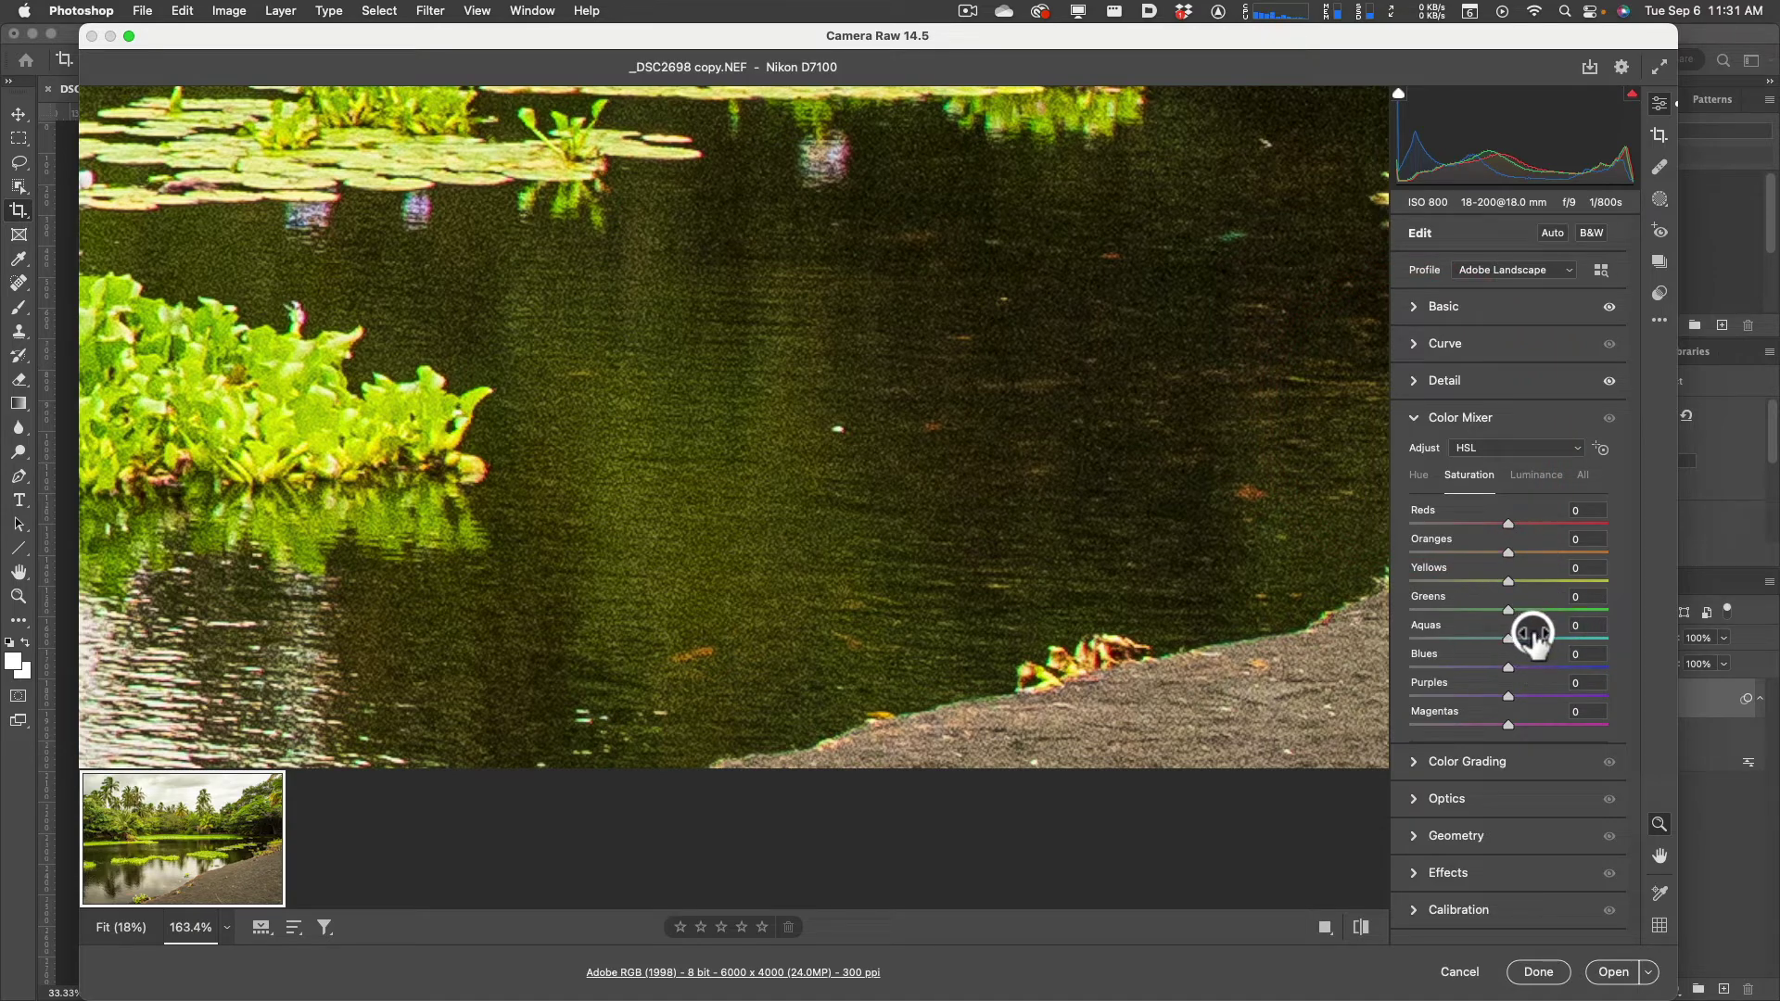
left_click(1413, 419)
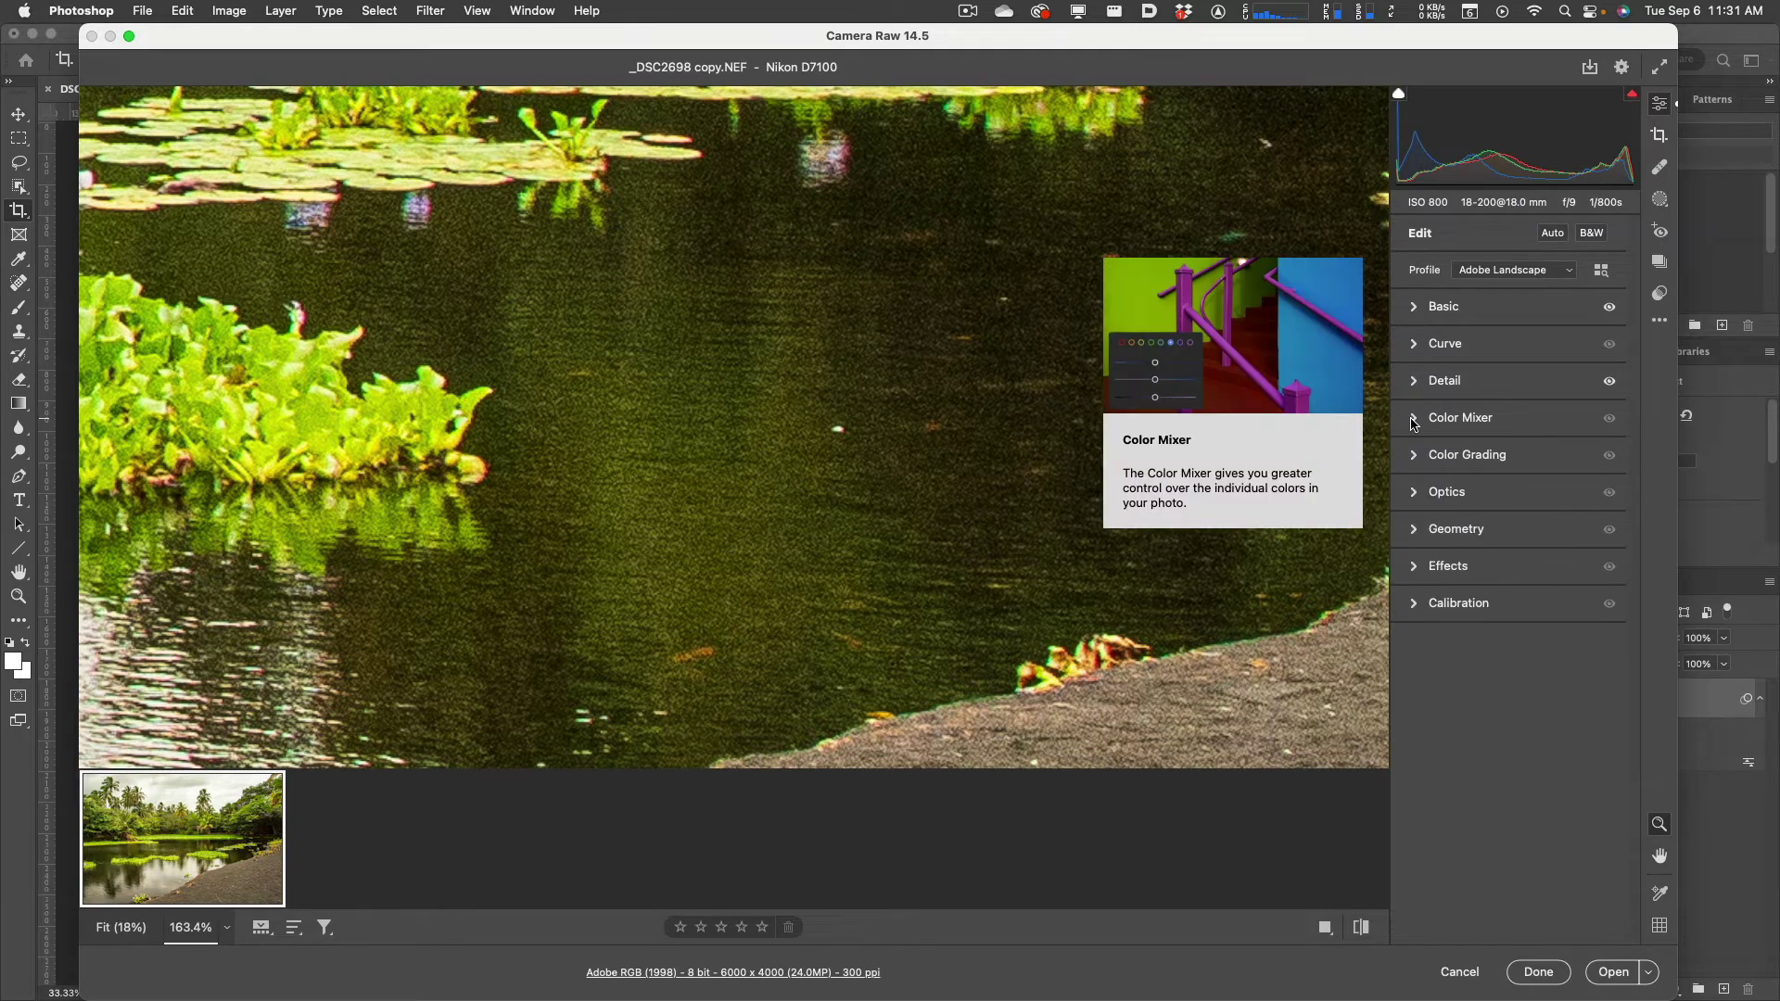
left_click(1413, 455)
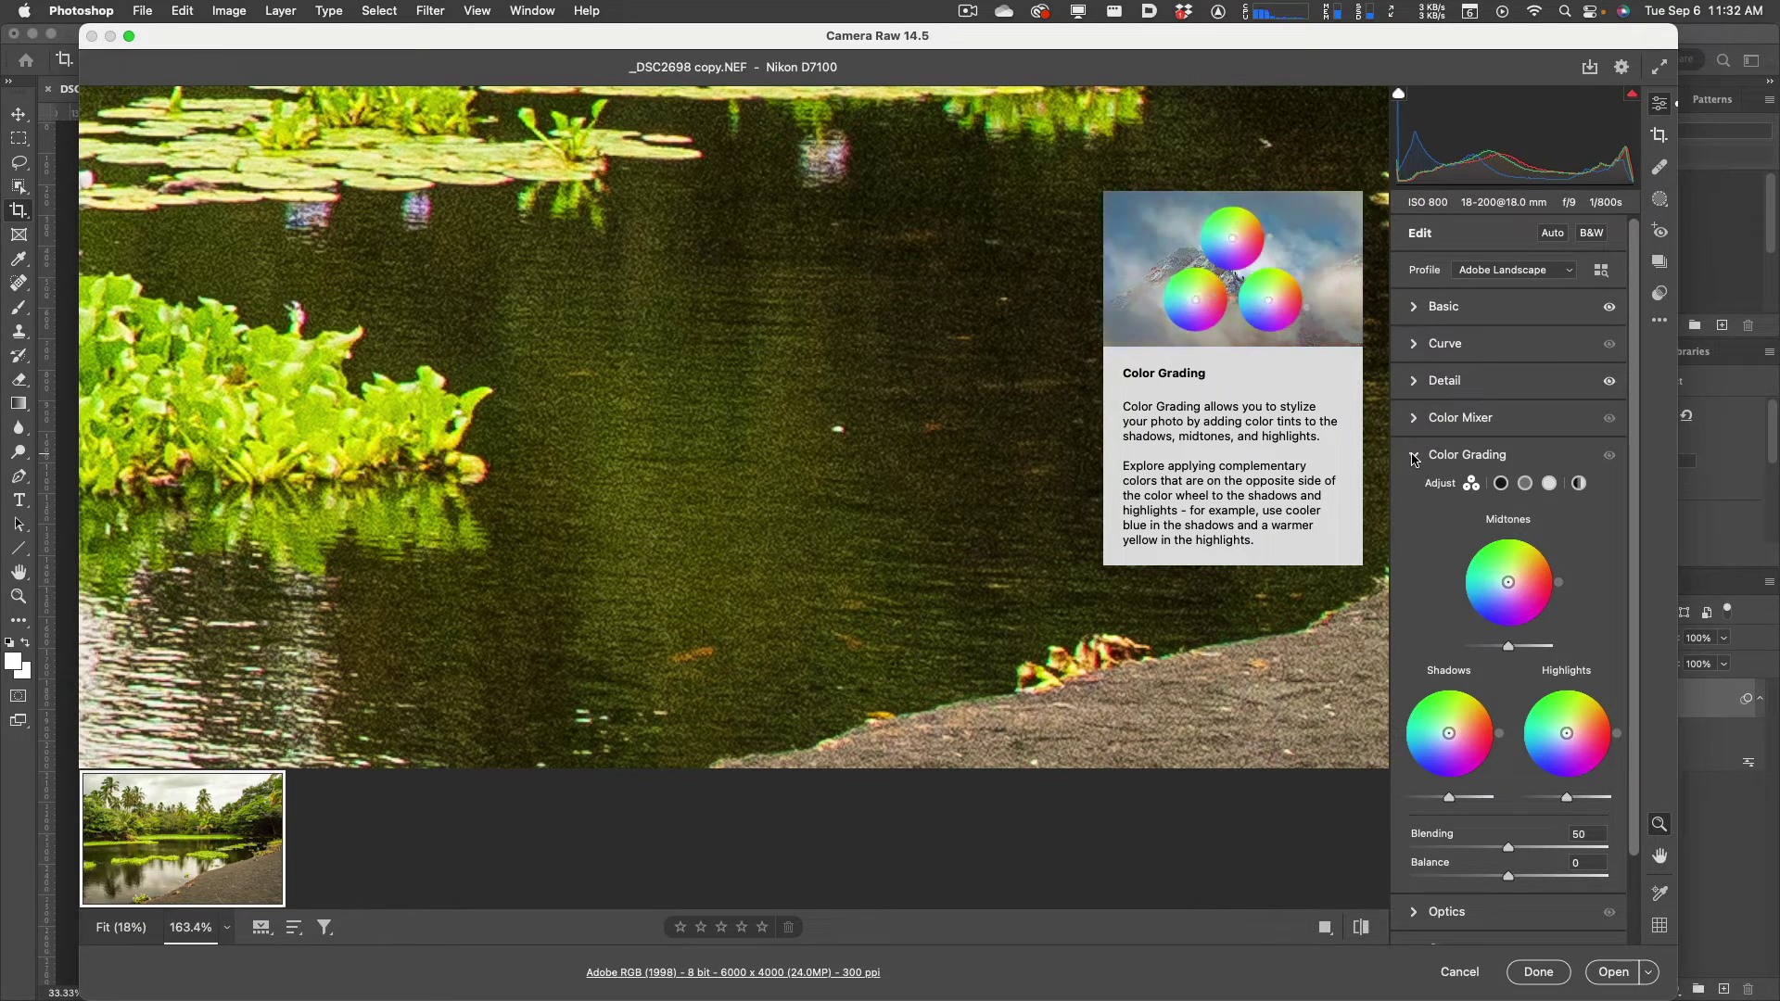
left_click(1414, 458)
Expand the Optics section and enable Remove chromatic aberration for the whole photo
left_click(1414, 496)
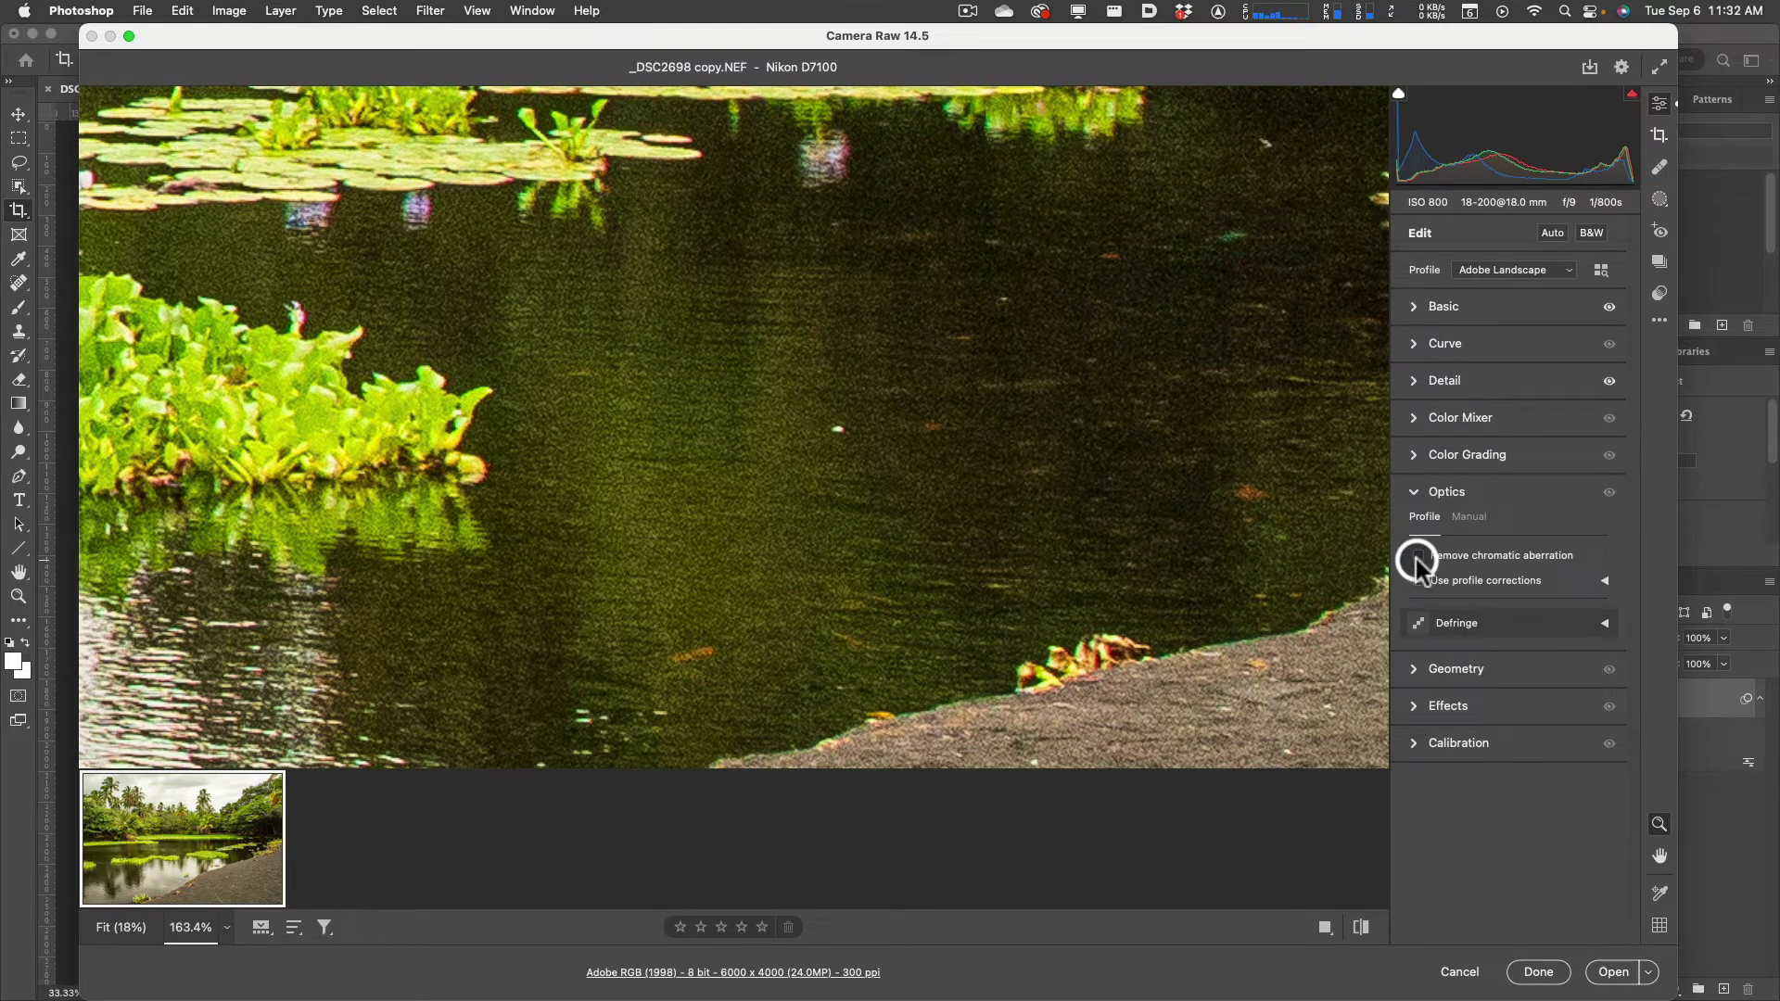
left_click(1010, 513)
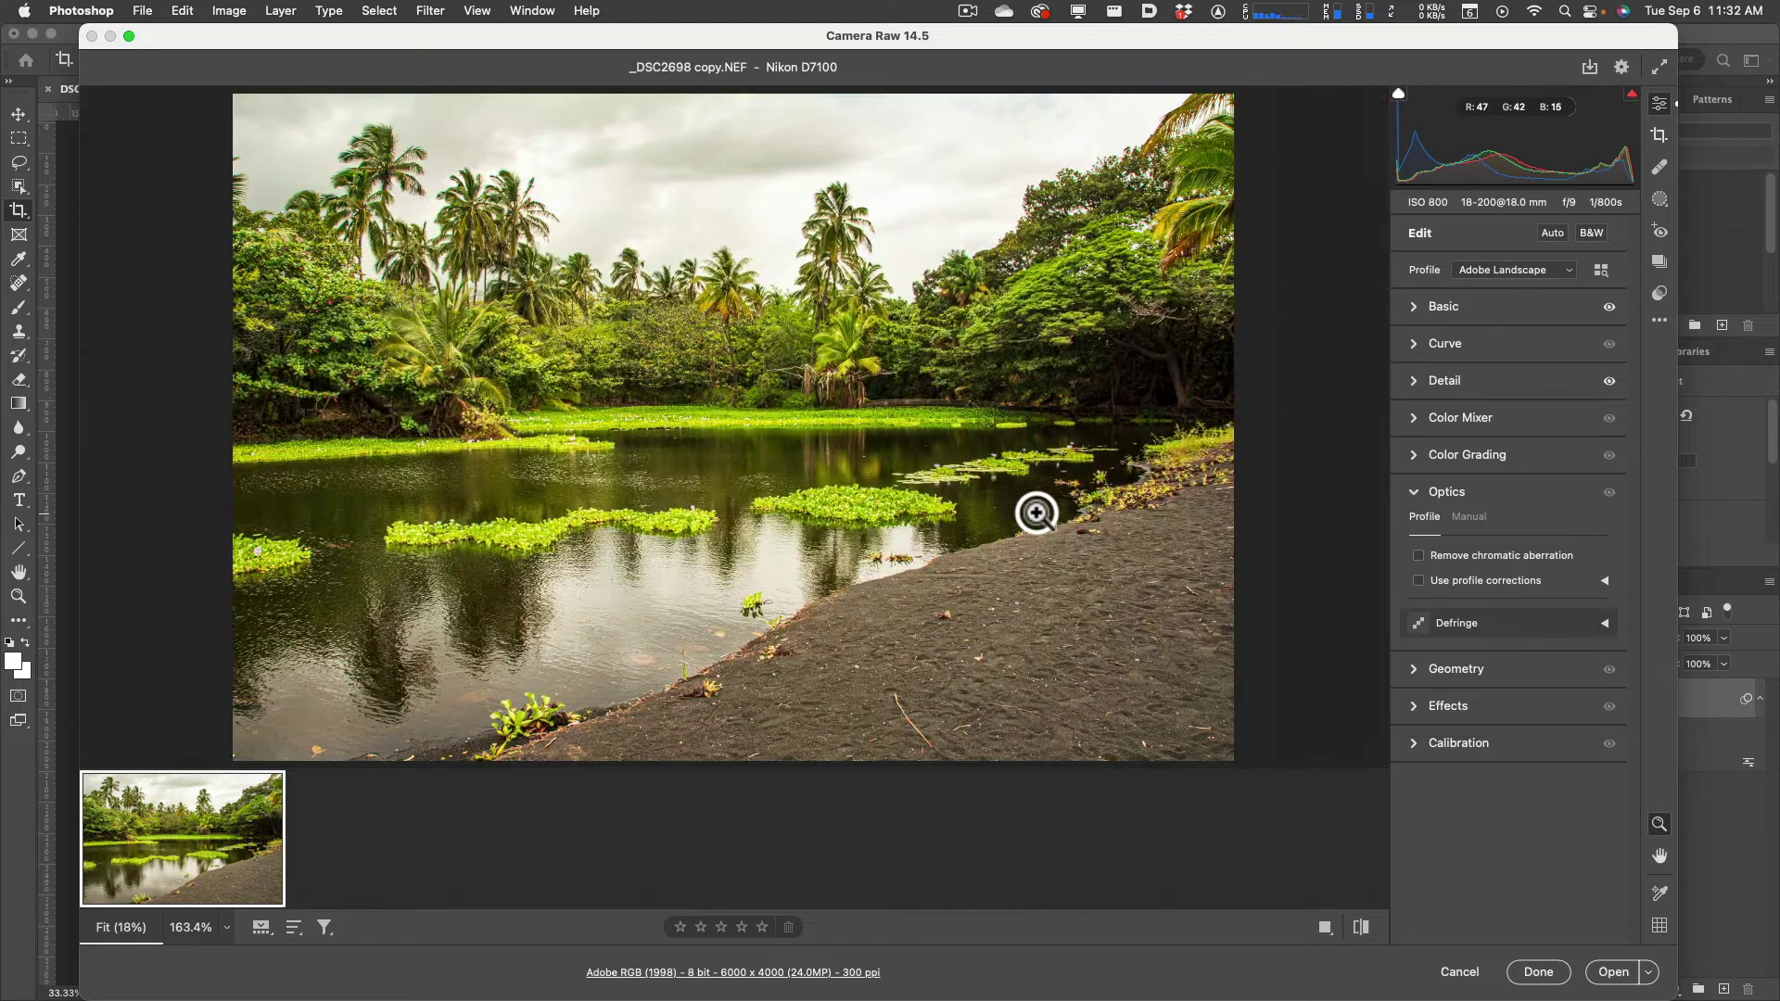
left_click(1420, 556)
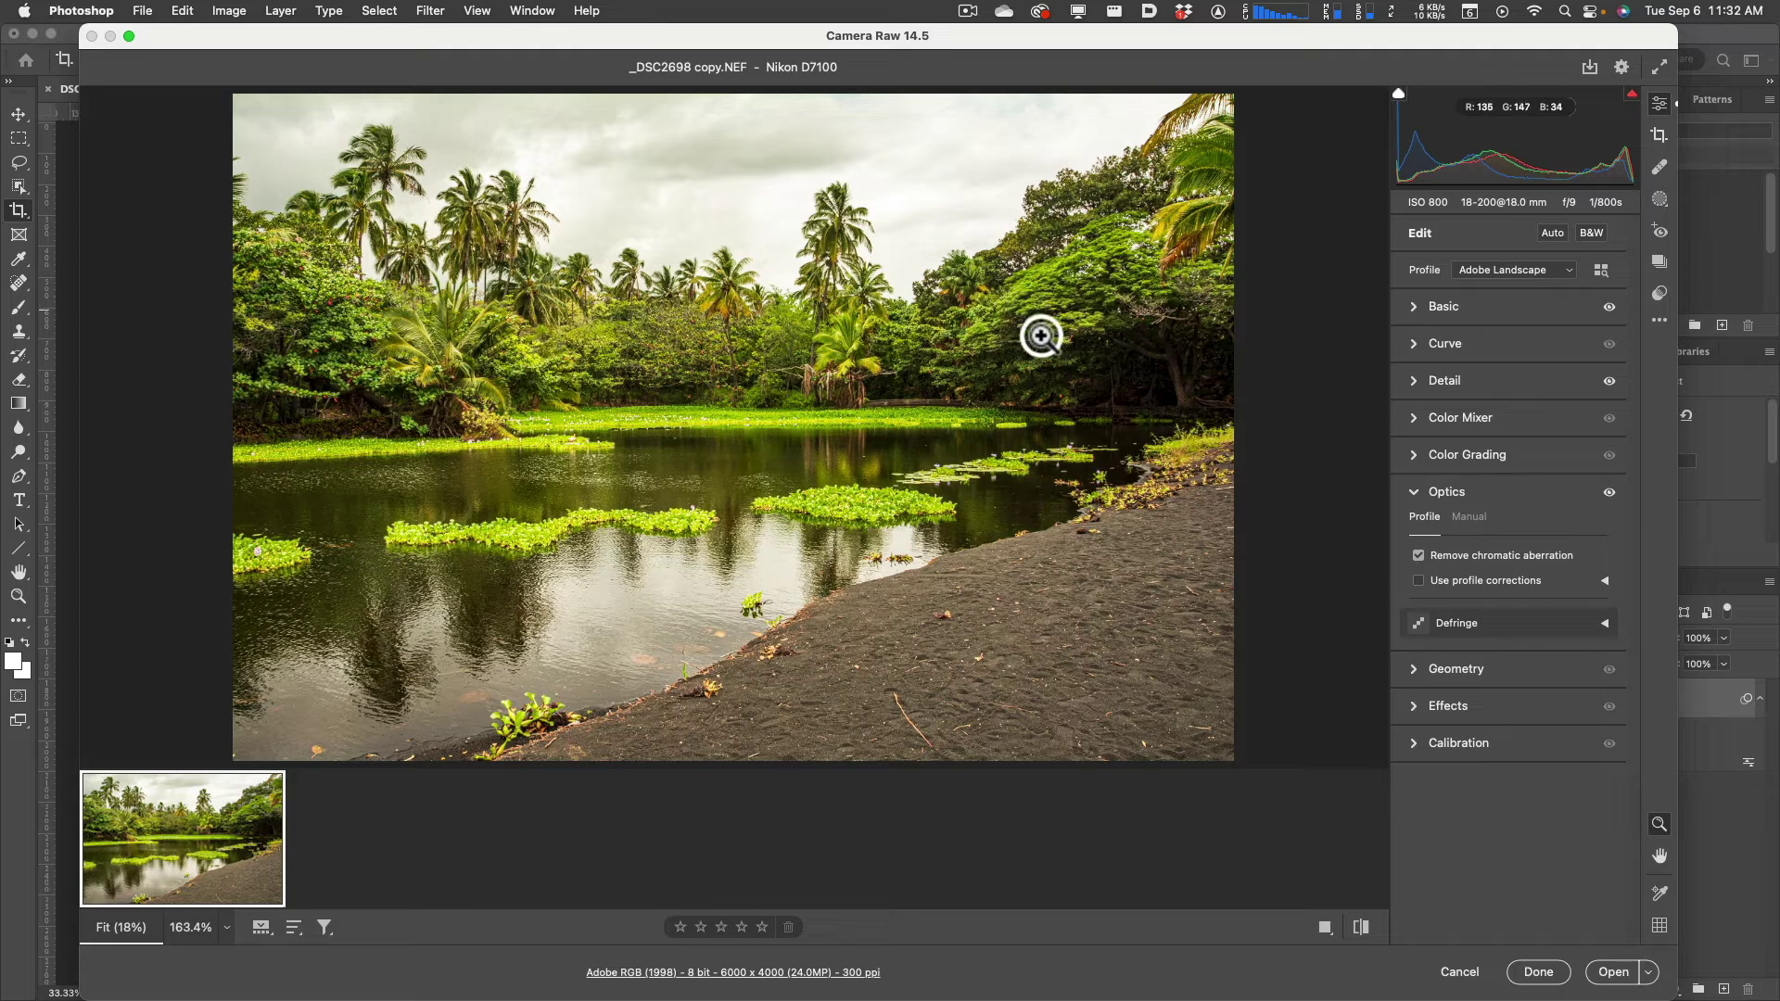
Enable Use profile corrections, switching it off and on to compare the lens distortion correction
left_click(1420, 582)
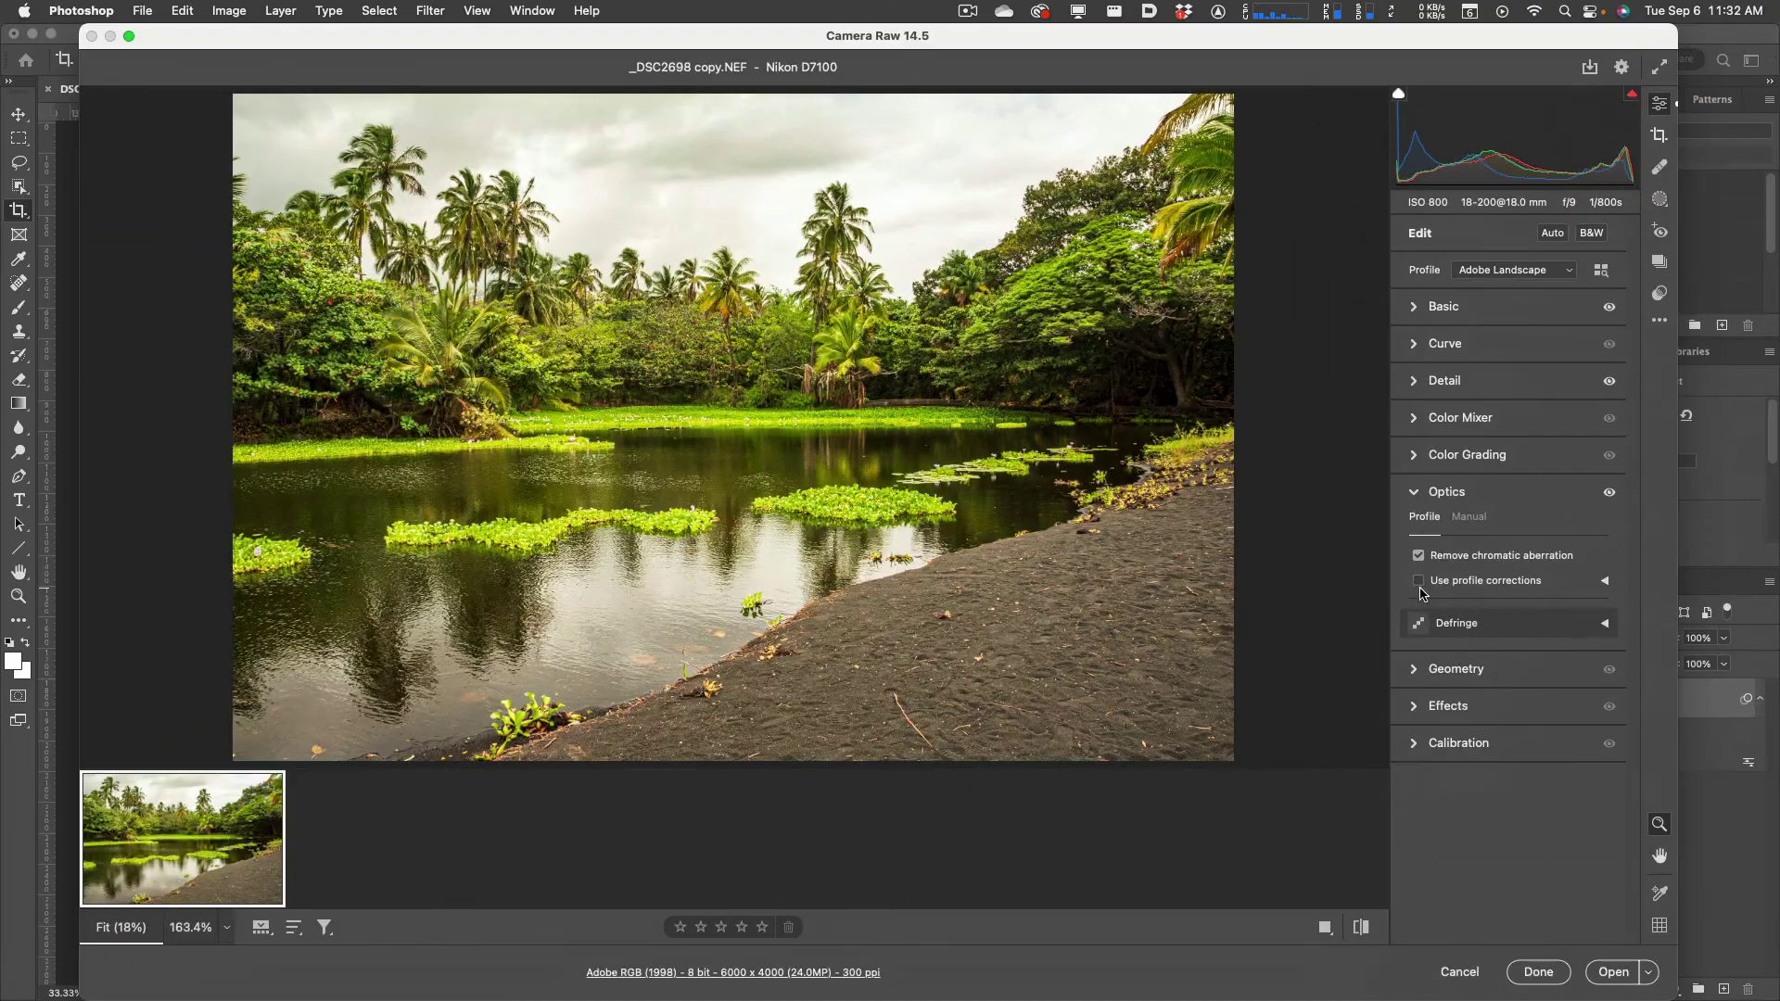
left_click(1416, 572)
left_click(1420, 583)
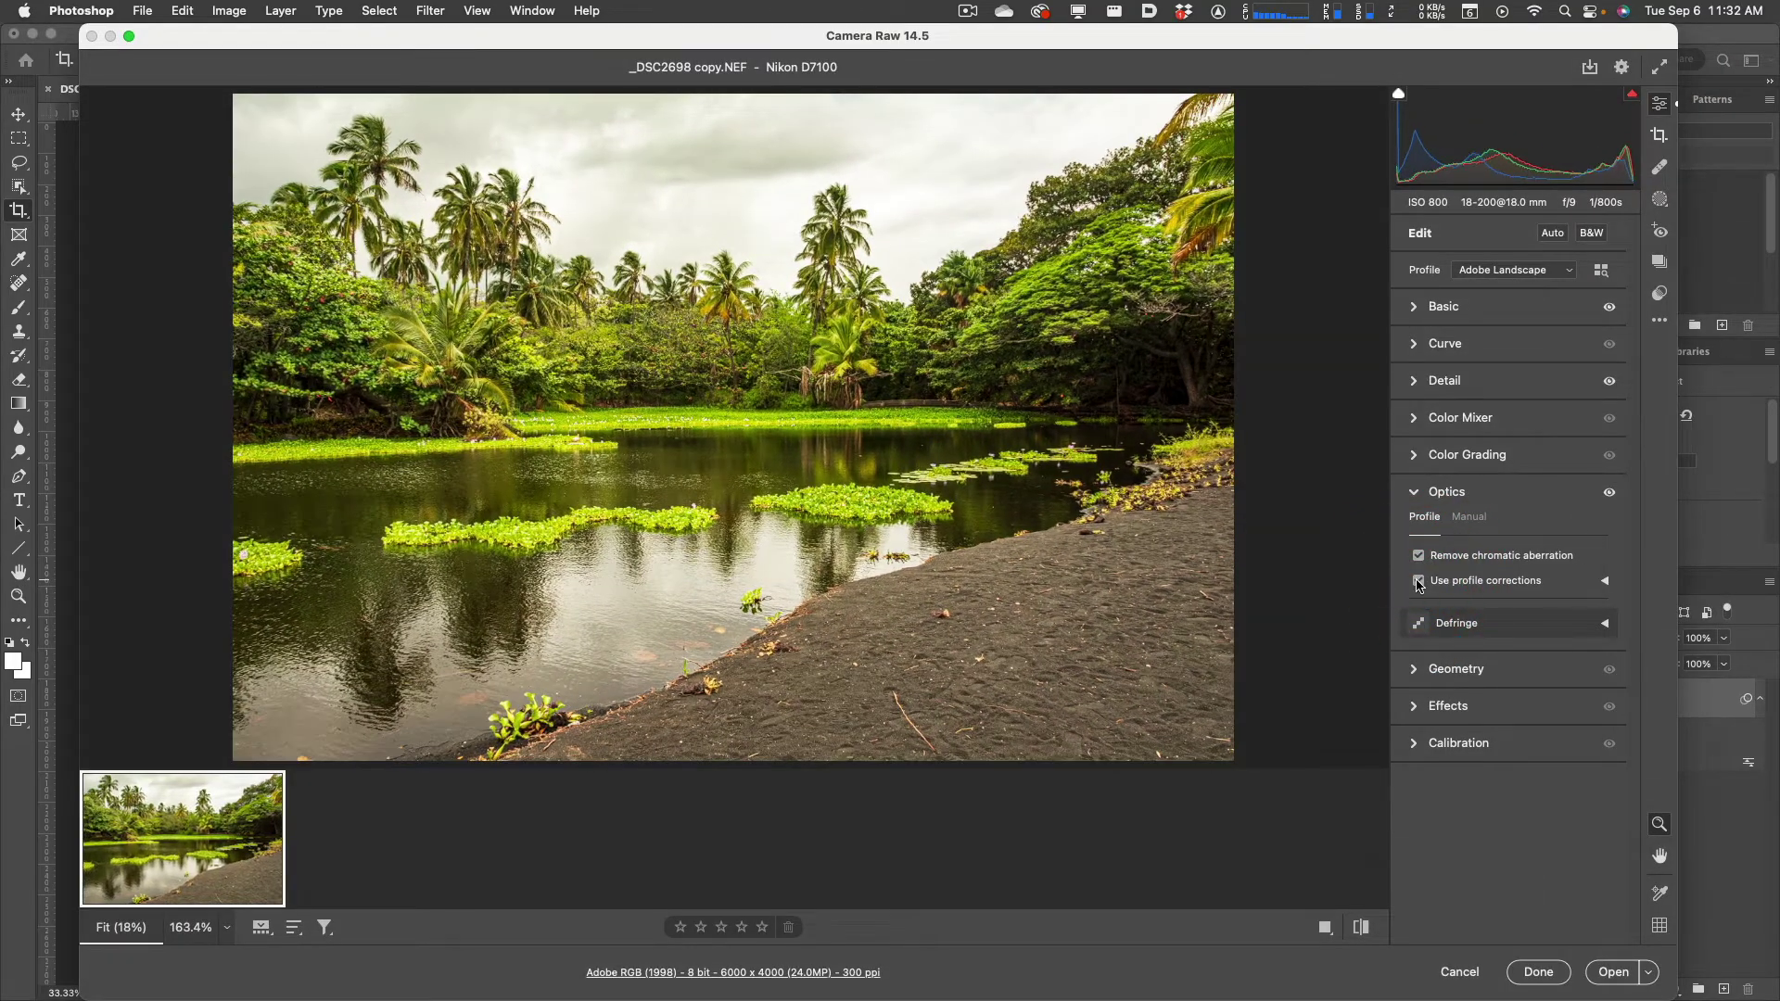
left_click(1418, 582)
left_click(1418, 581)
Examine the lens profile correction settings, including the list of lens makes, and collapse them with Nikon kept as the make
left_click(1607, 584)
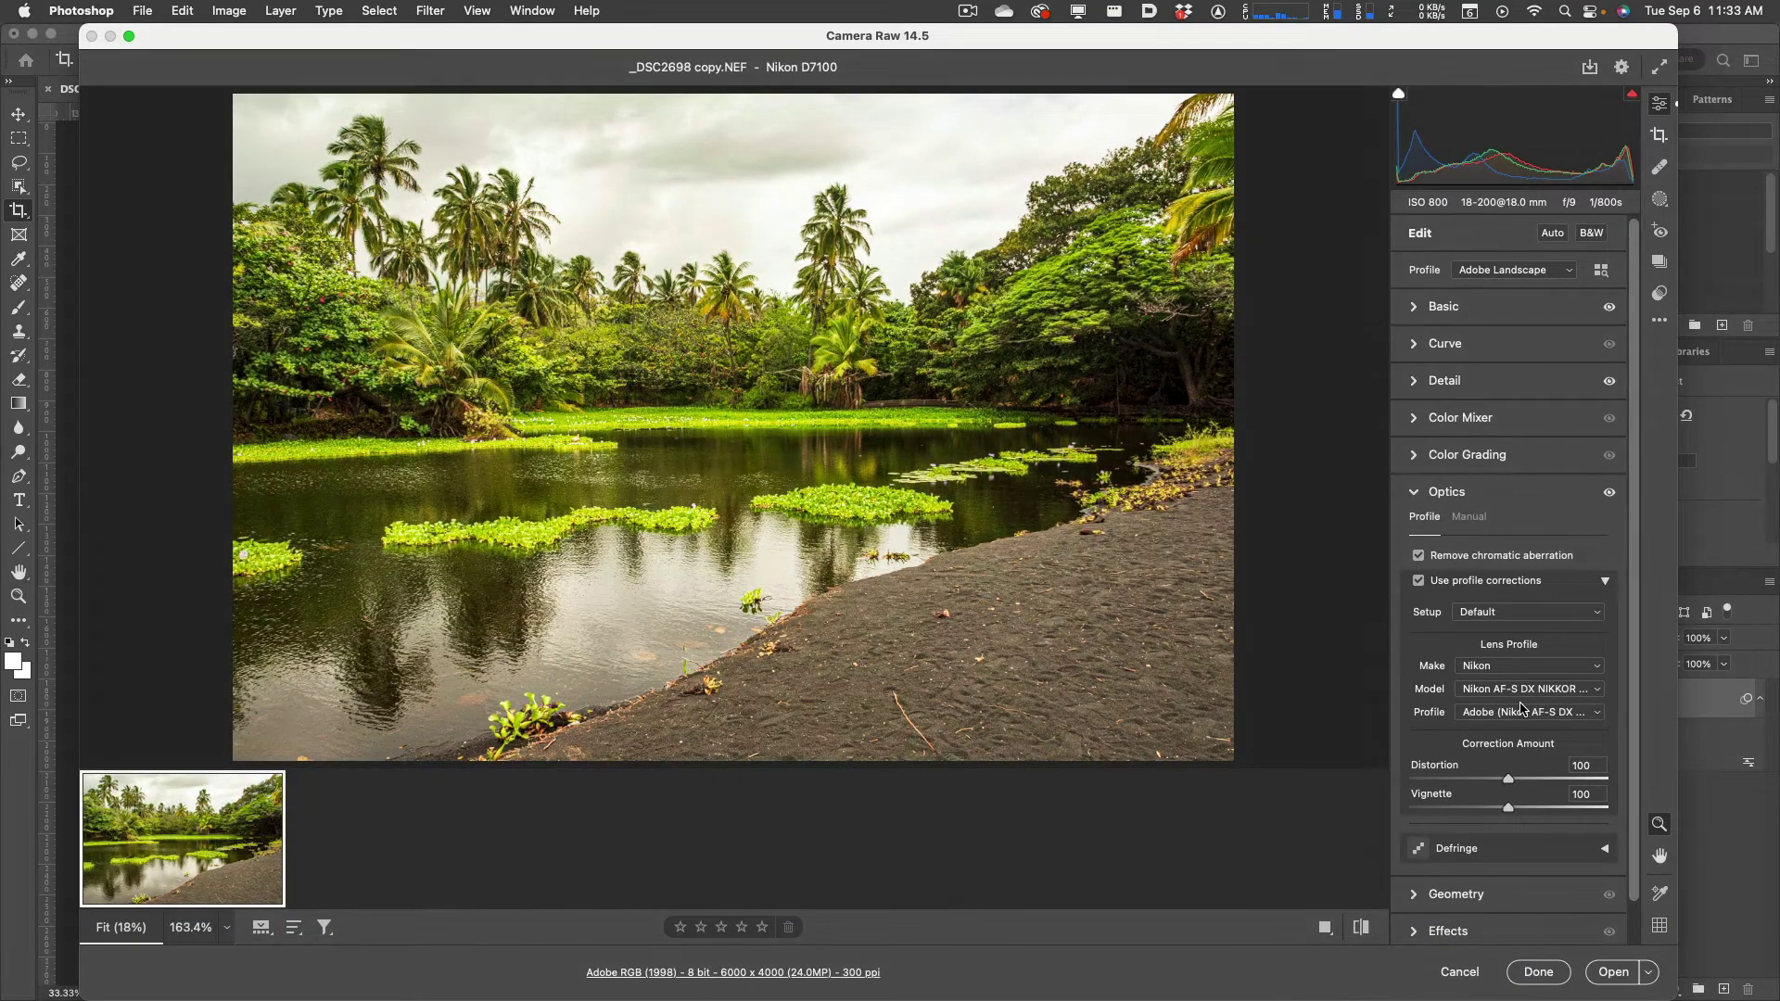
left_click(1509, 779)
left_click(1511, 671)
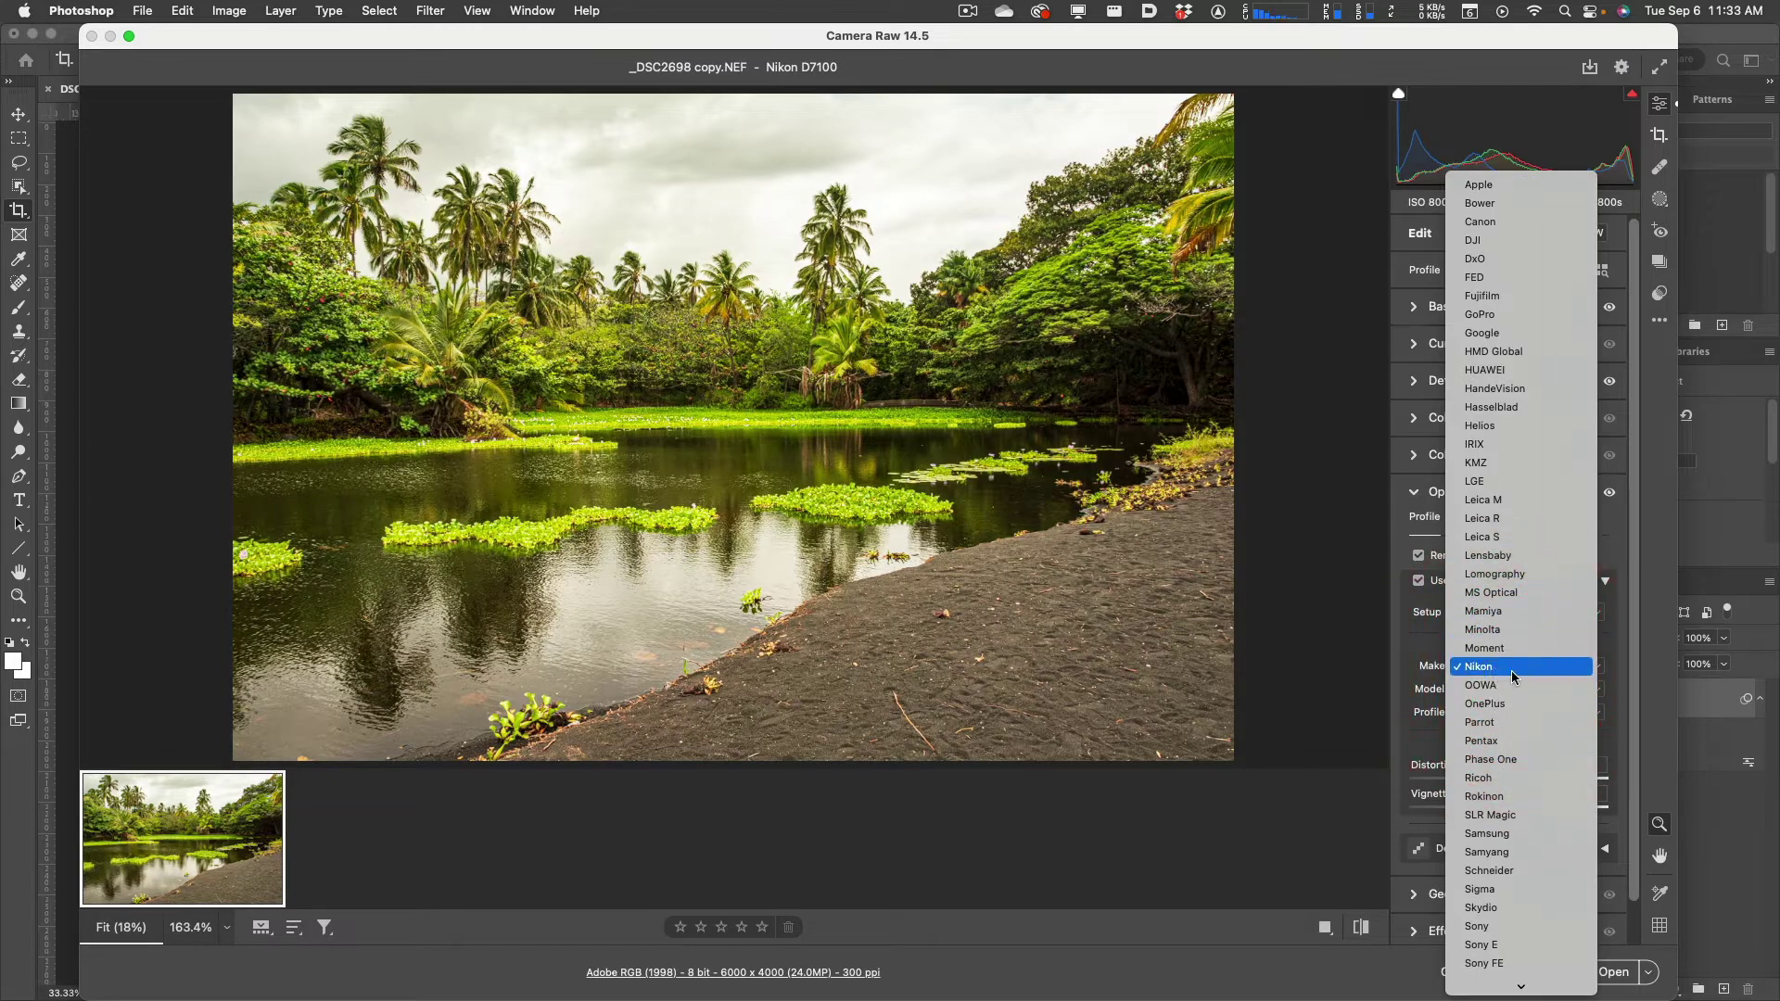
left_click(1404, 667)
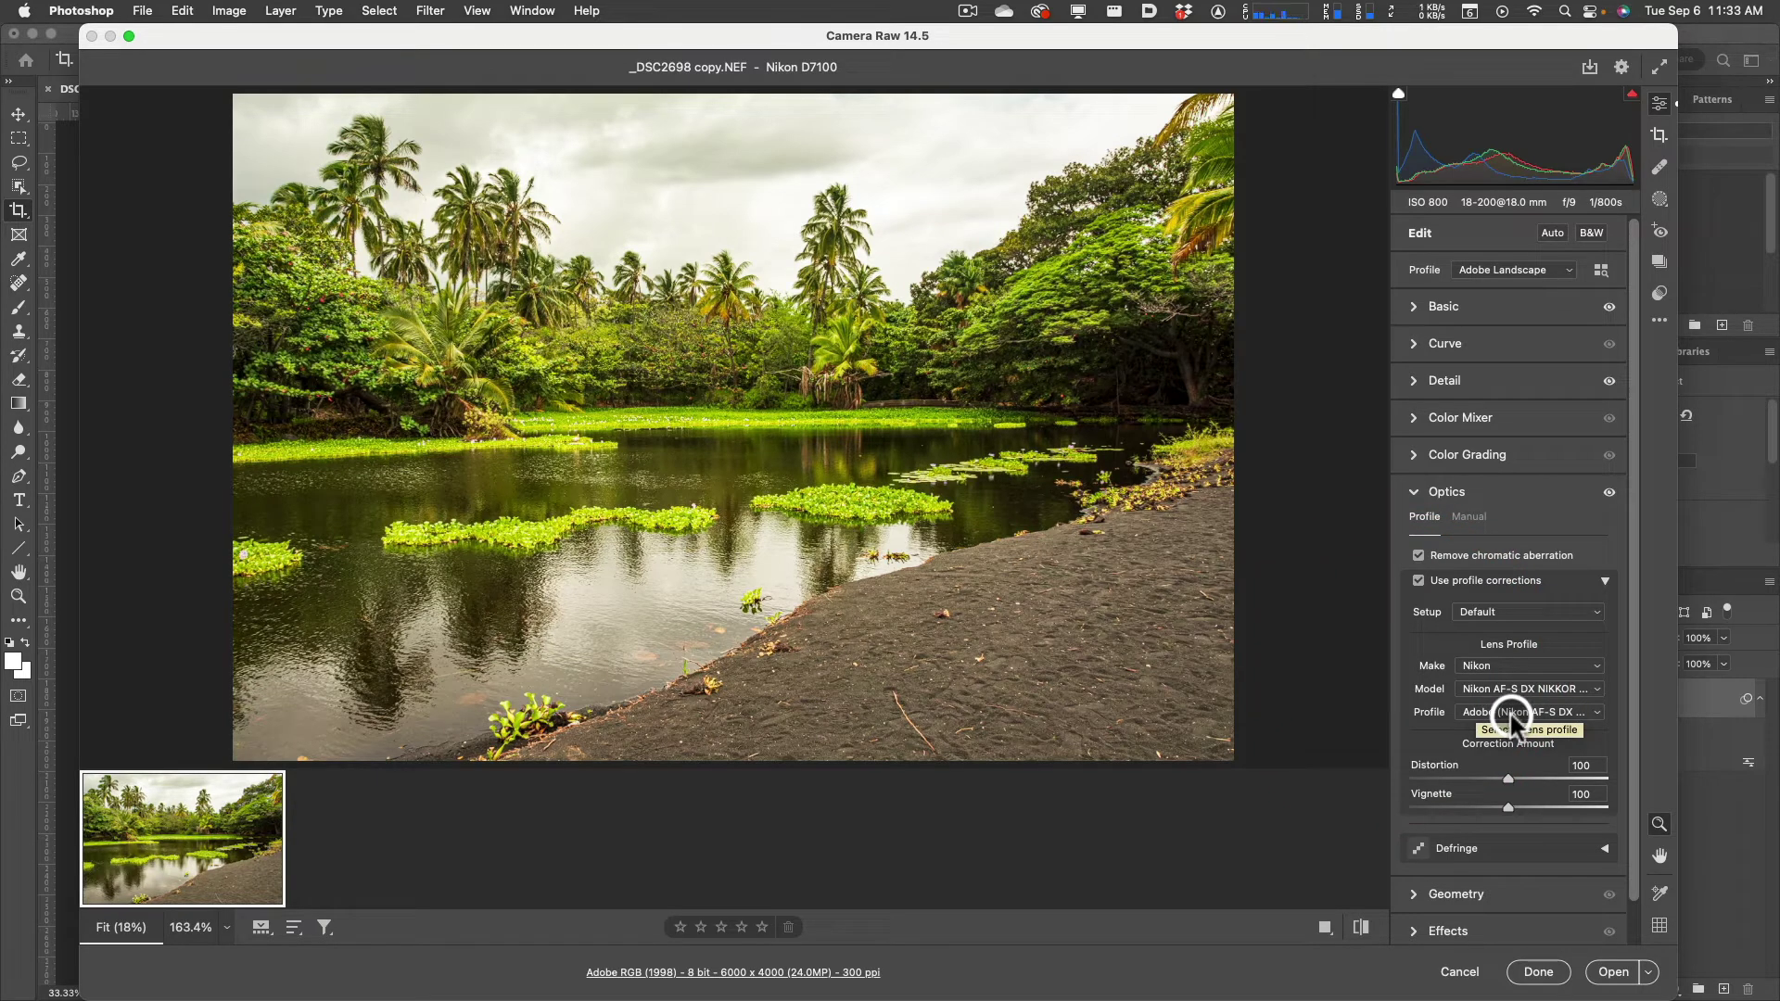
left_click(1607, 582)
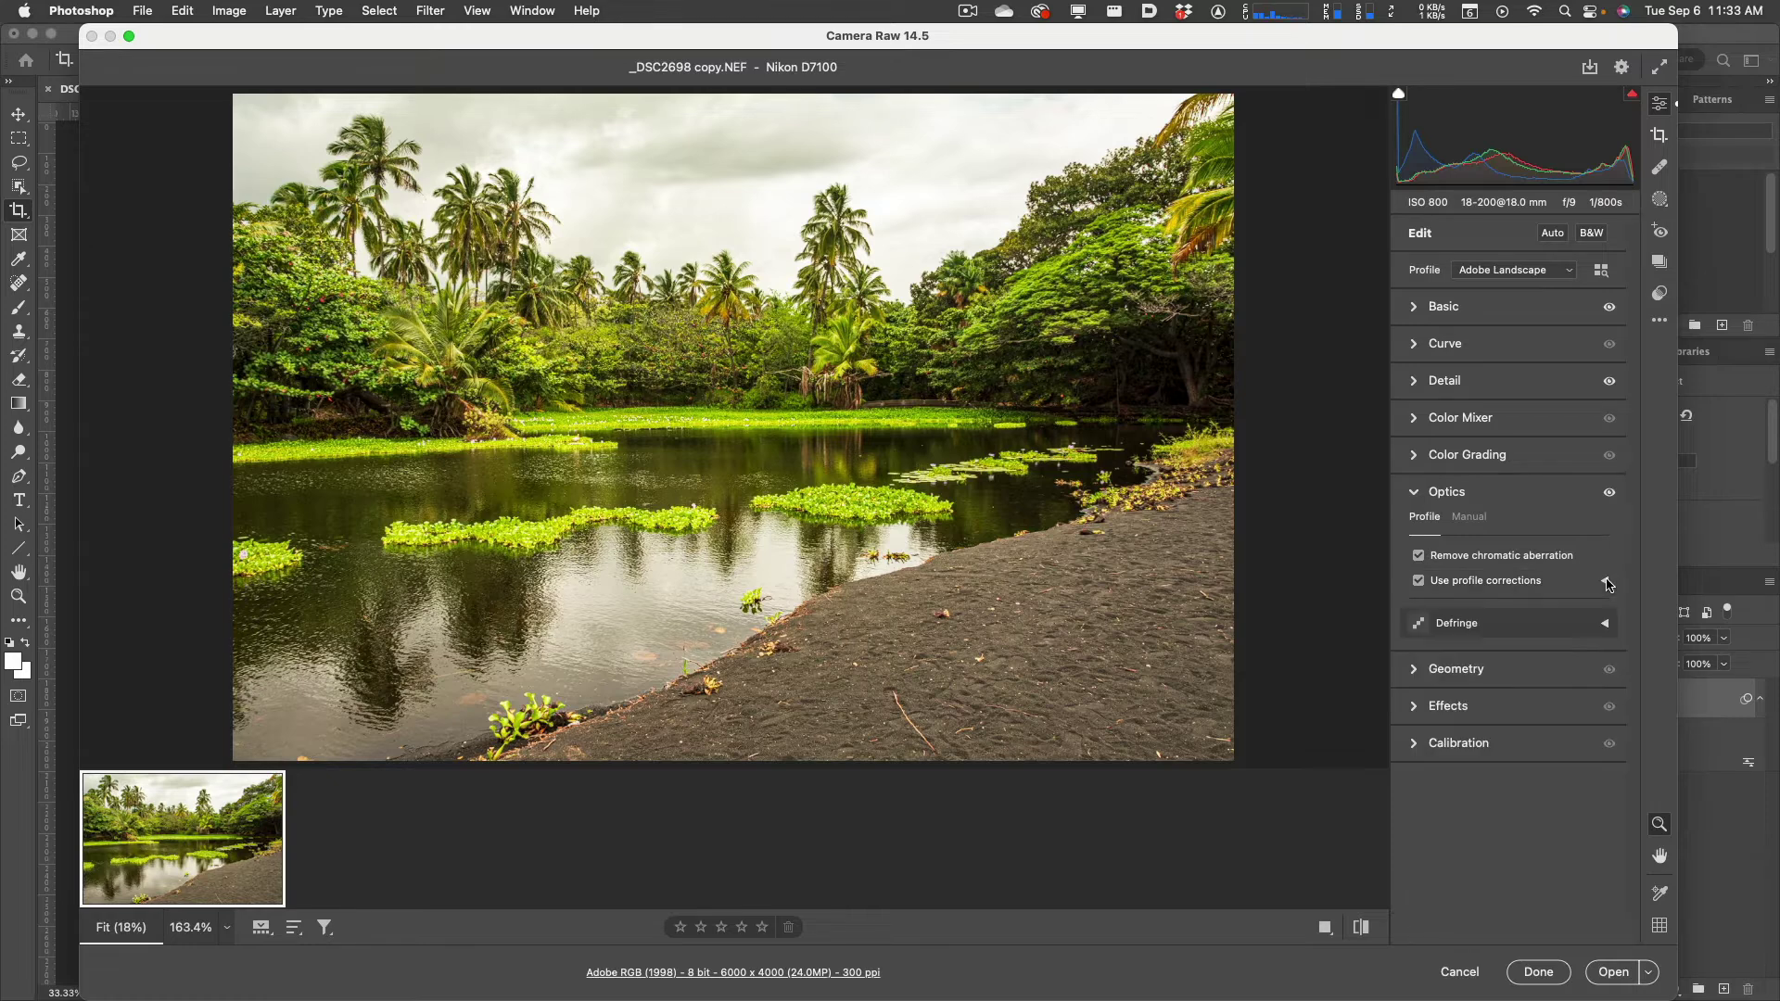
Apply the Auto Upright perspective correction in the Geometry section, comparing the photo with and without it, and collapse the section
left_click(1413, 490)
left_click(1414, 529)
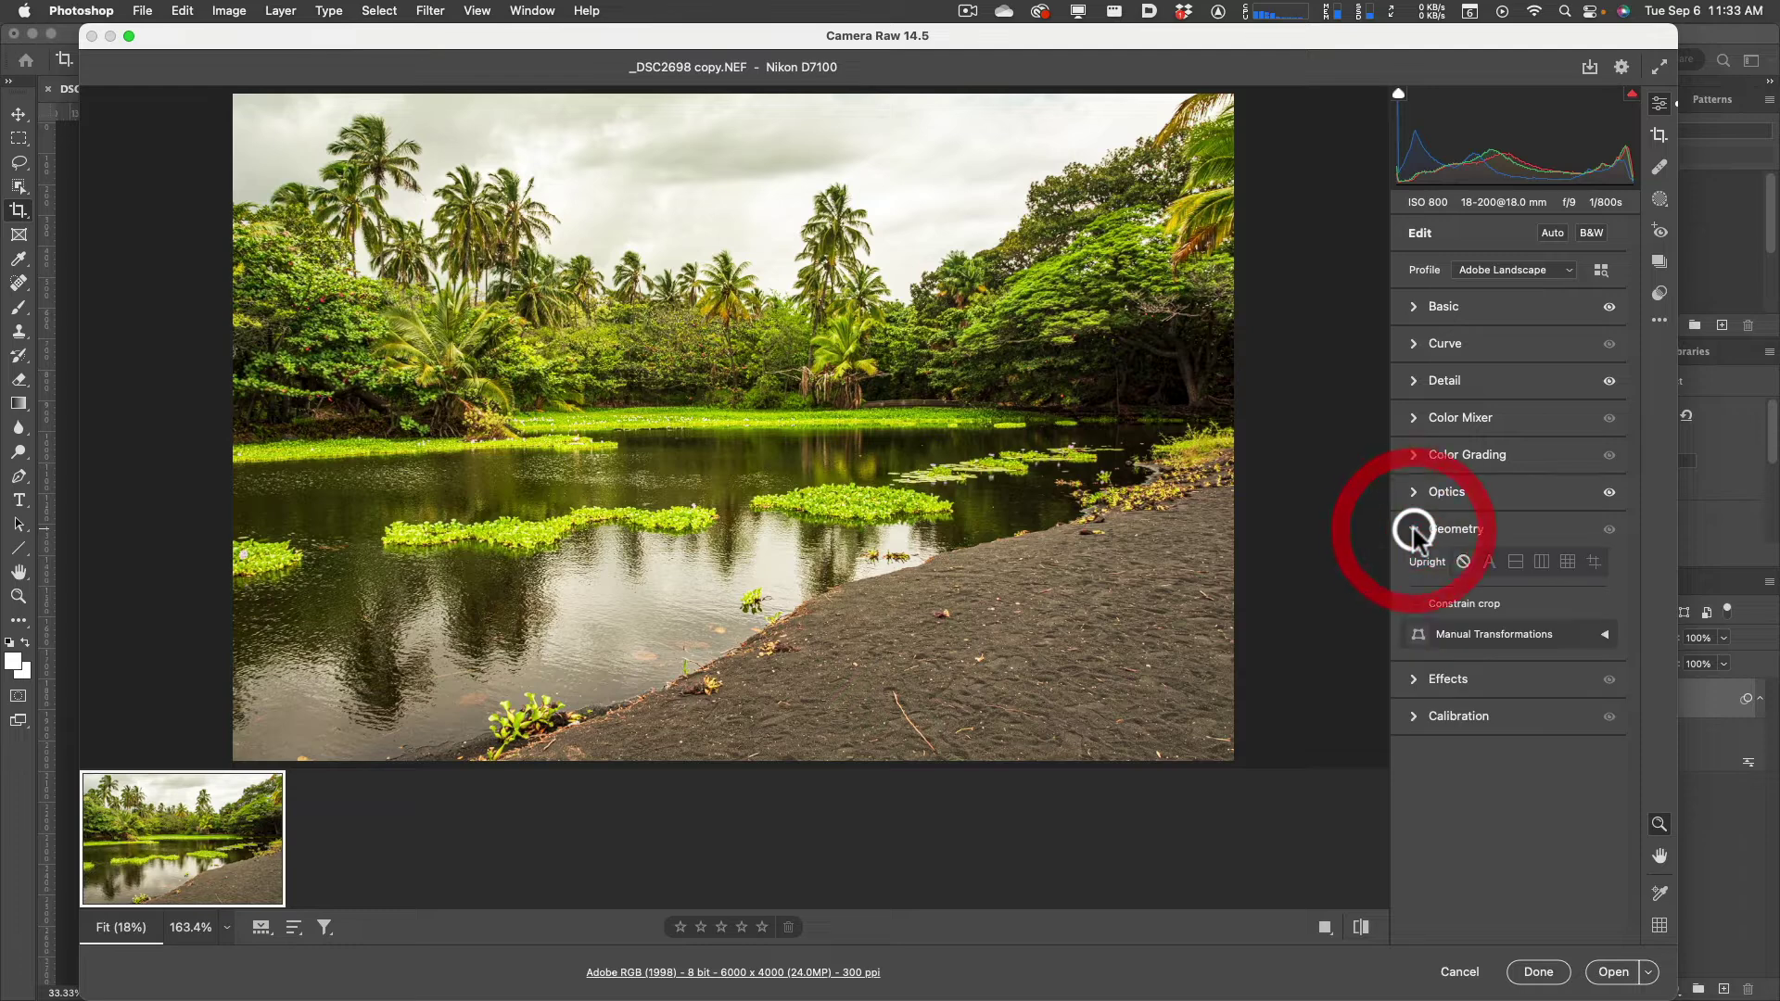
left_click(1415, 532)
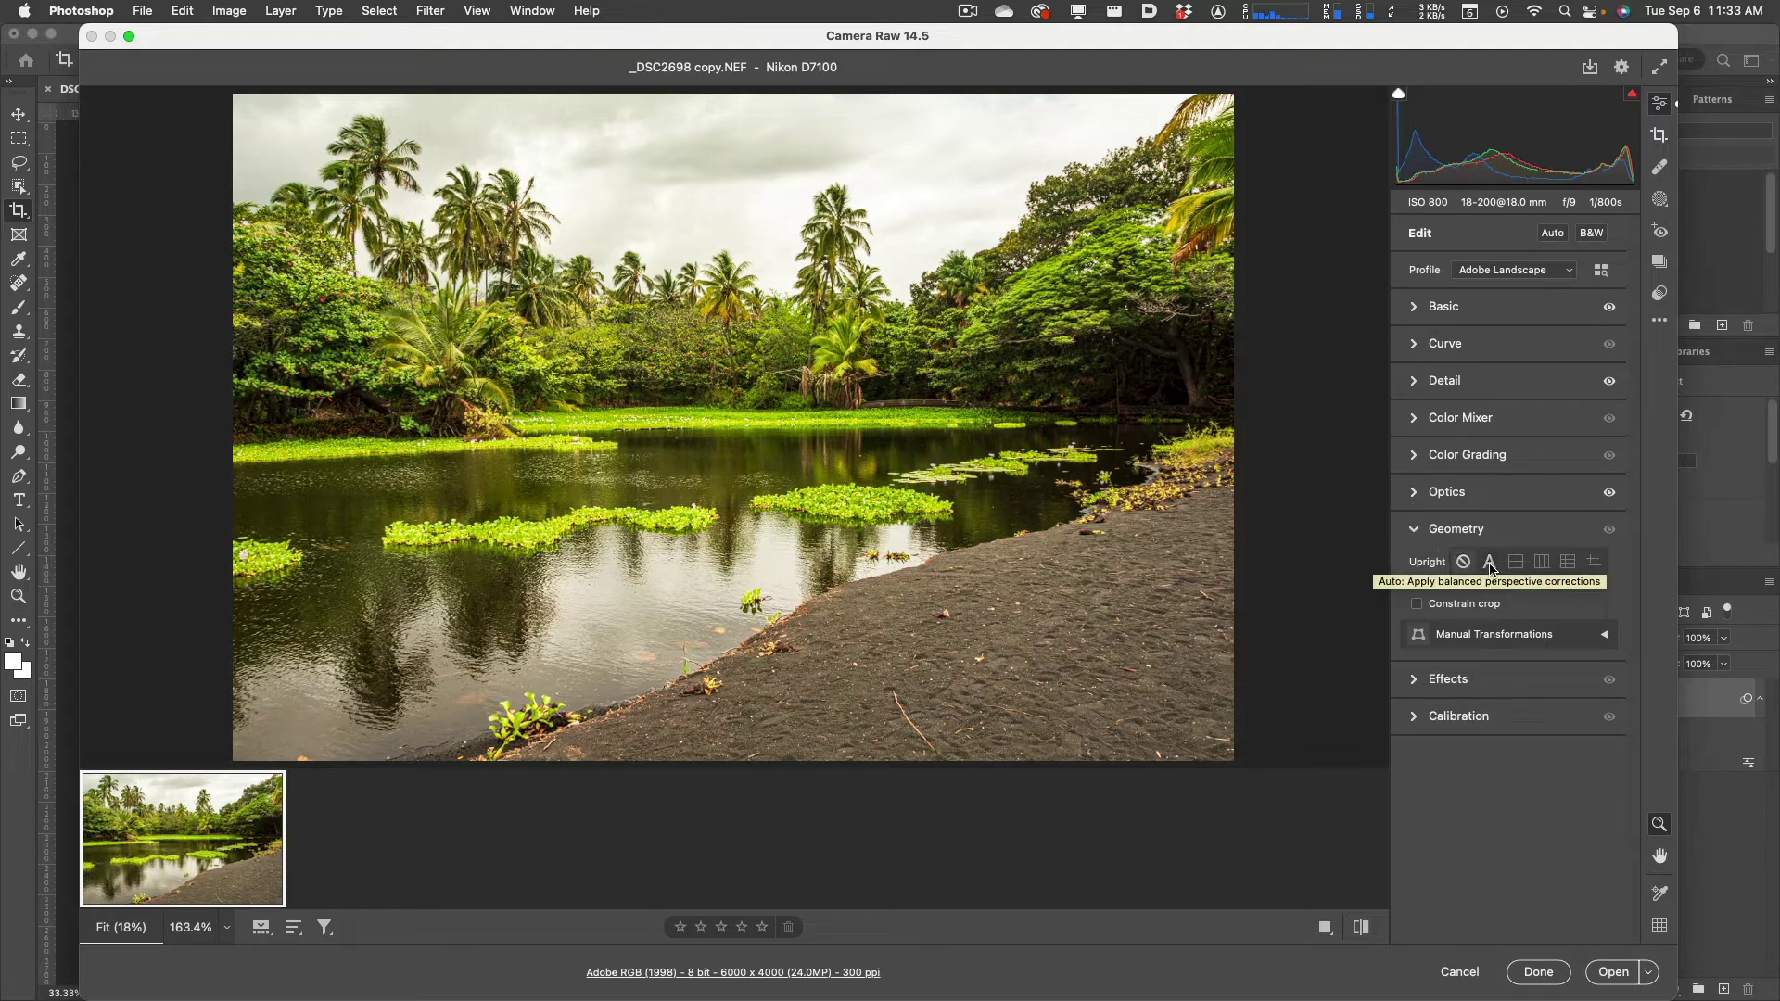
left_click(1490, 563)
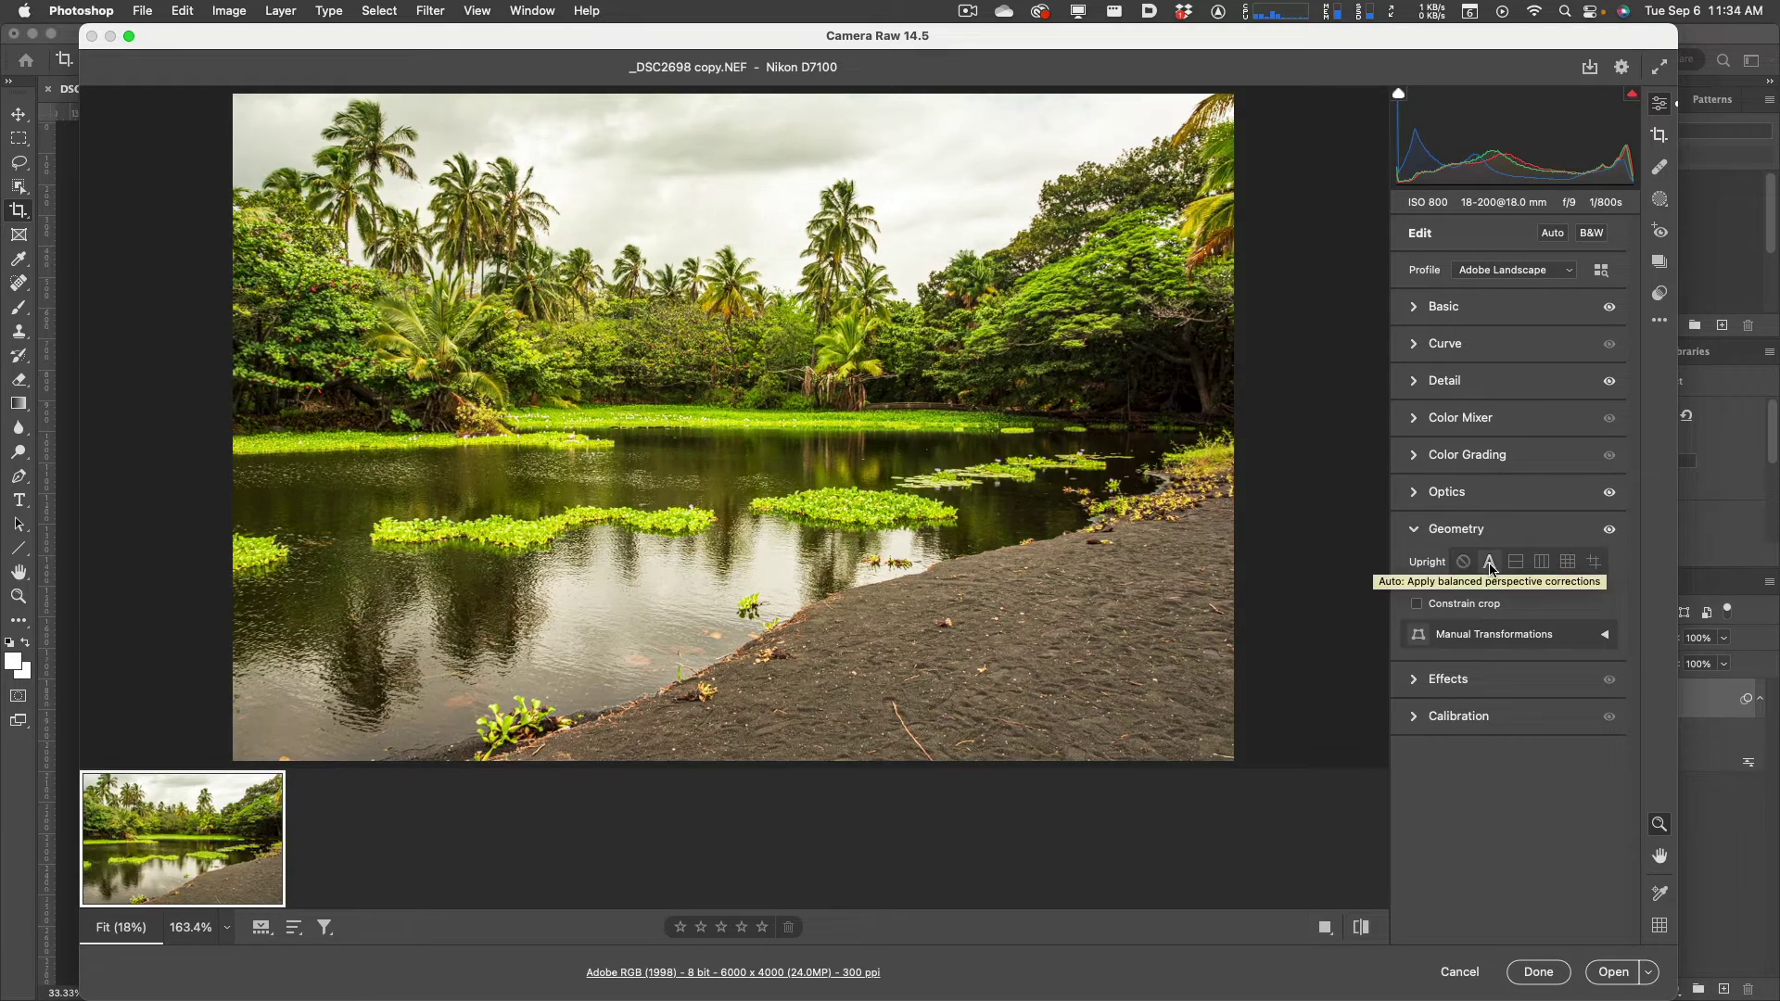
left_click(1489, 563)
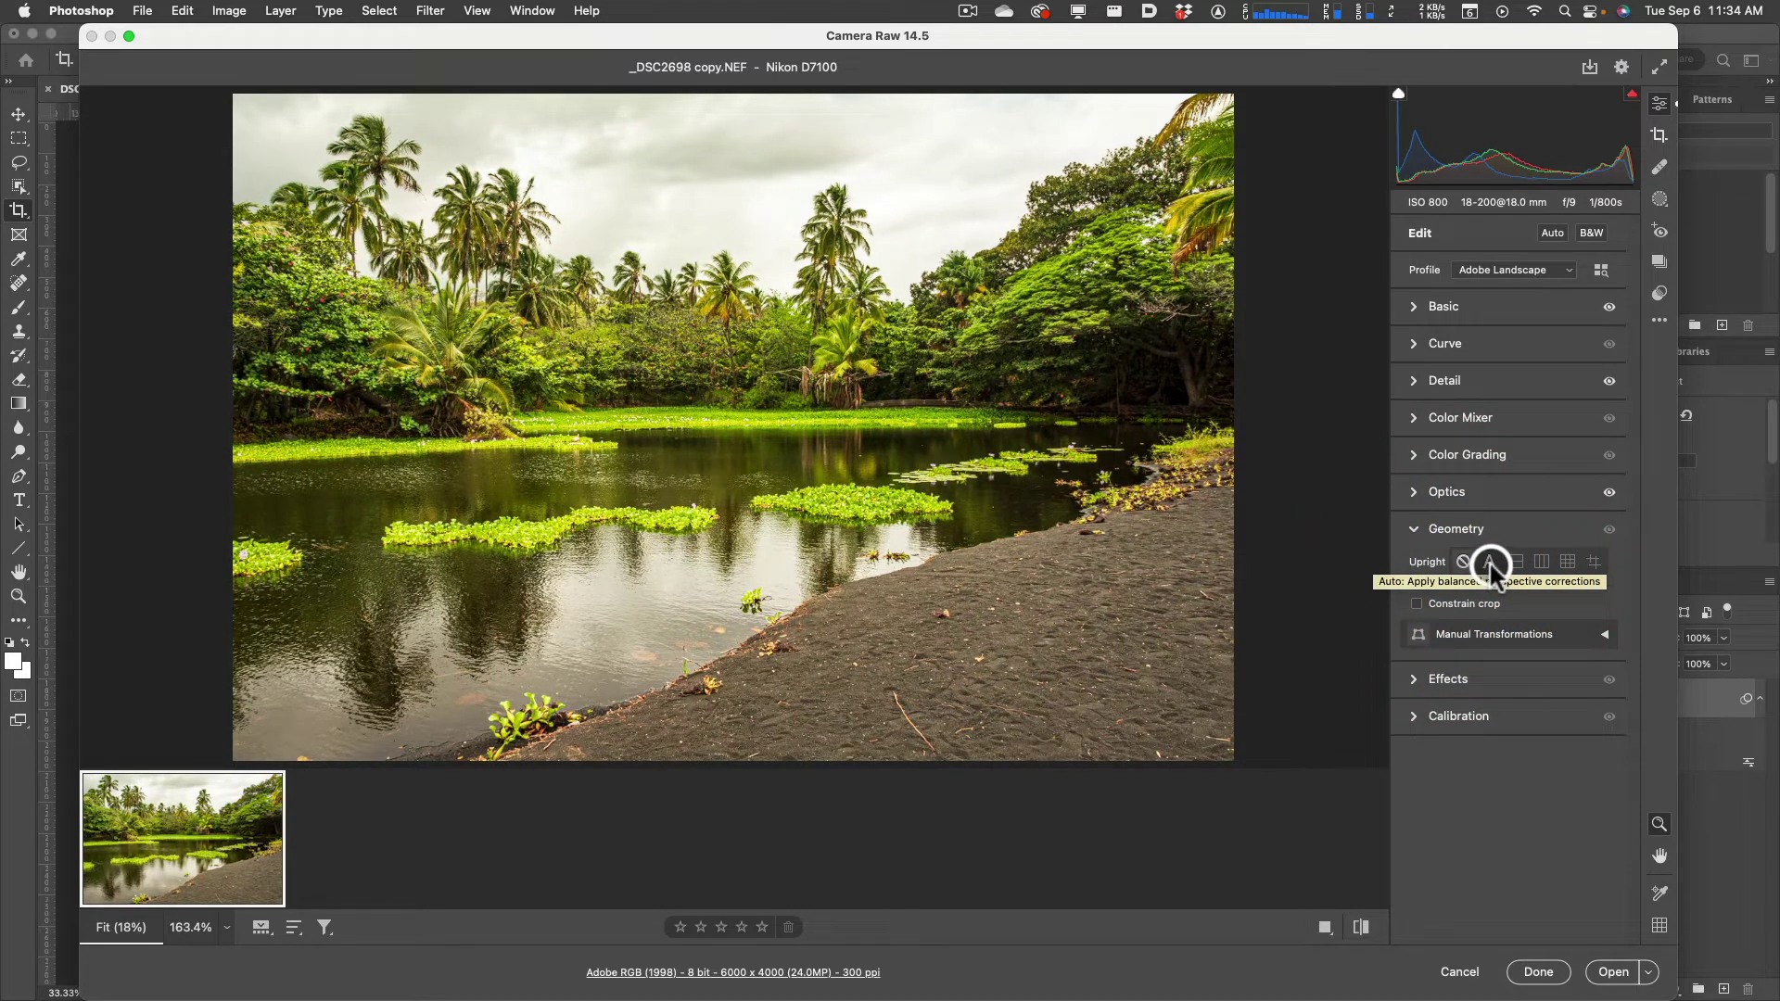
left_click(1489, 563)
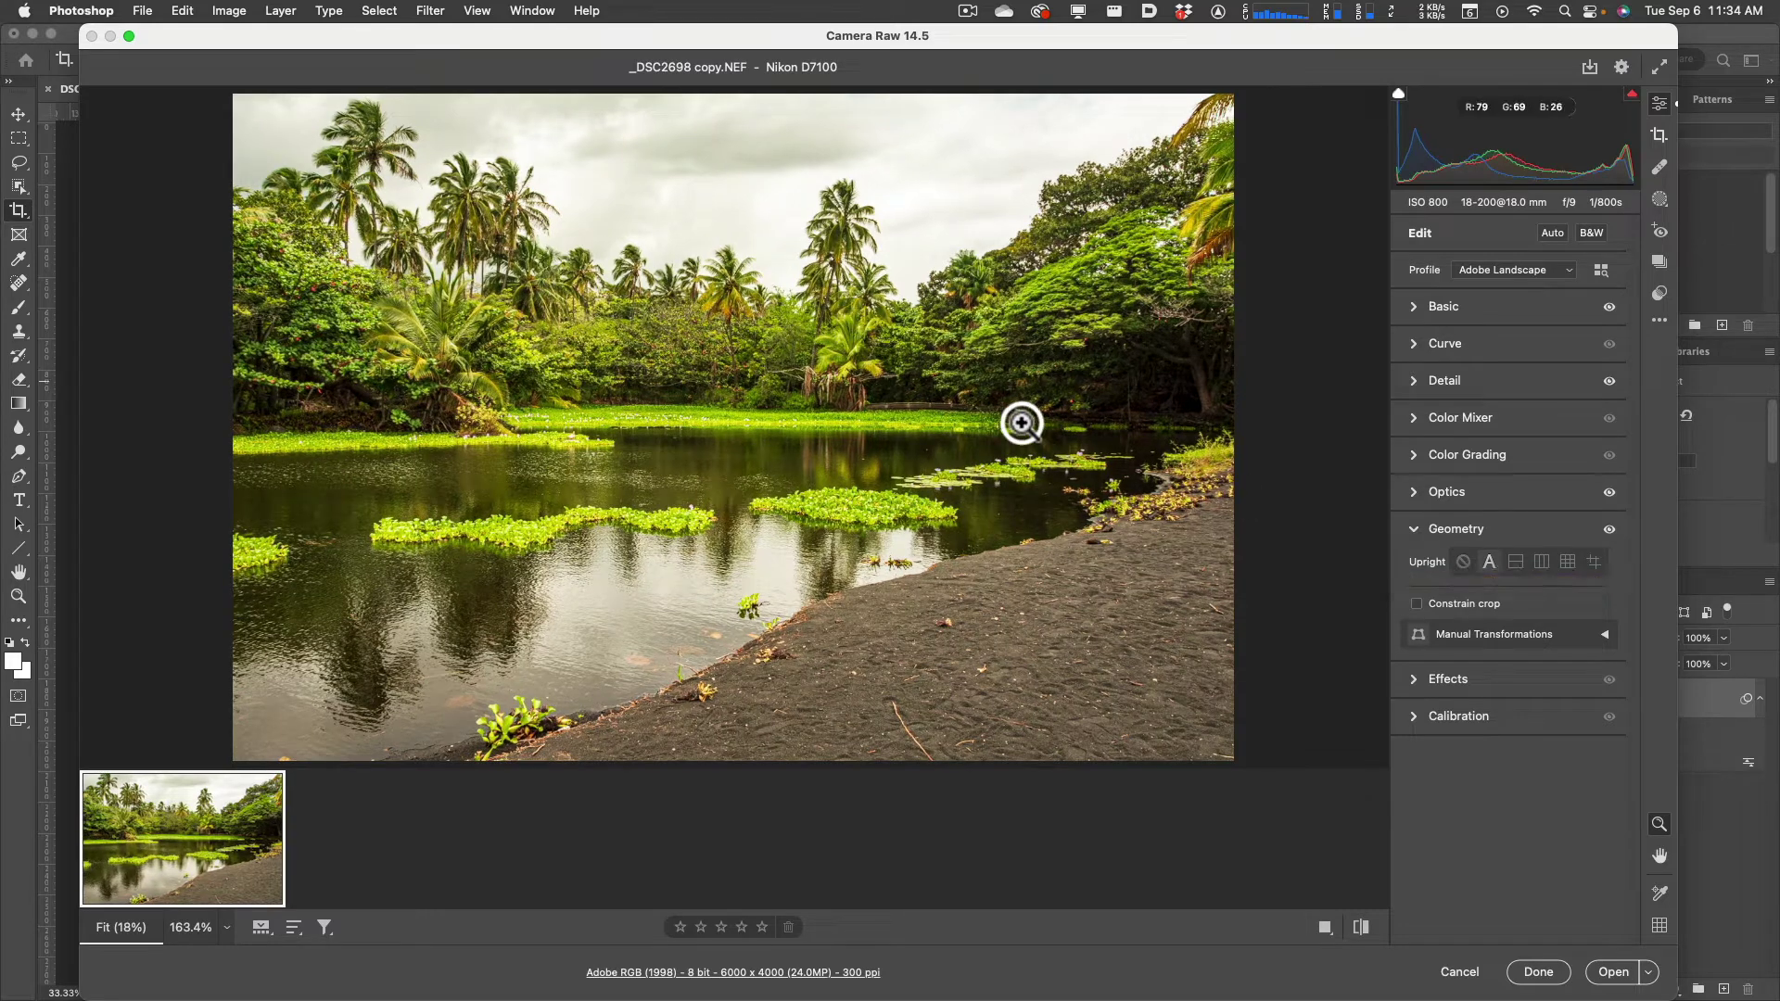
left_click(1463, 562)
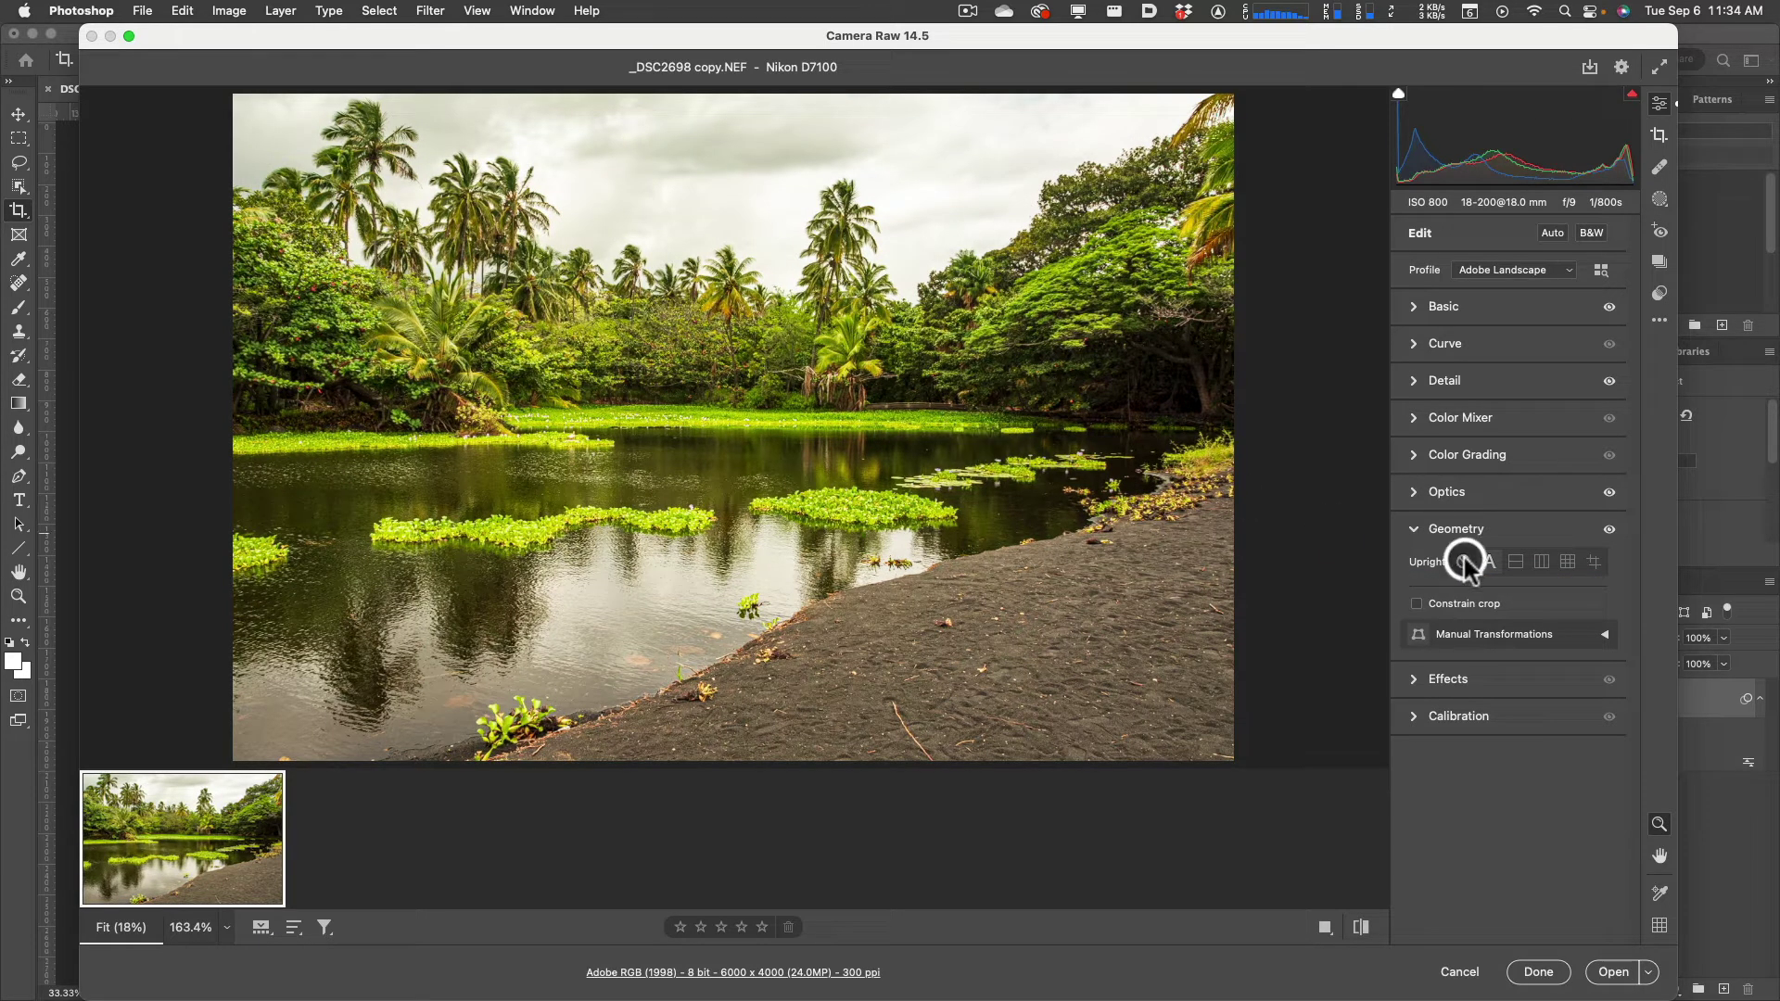
left_click(1413, 529)
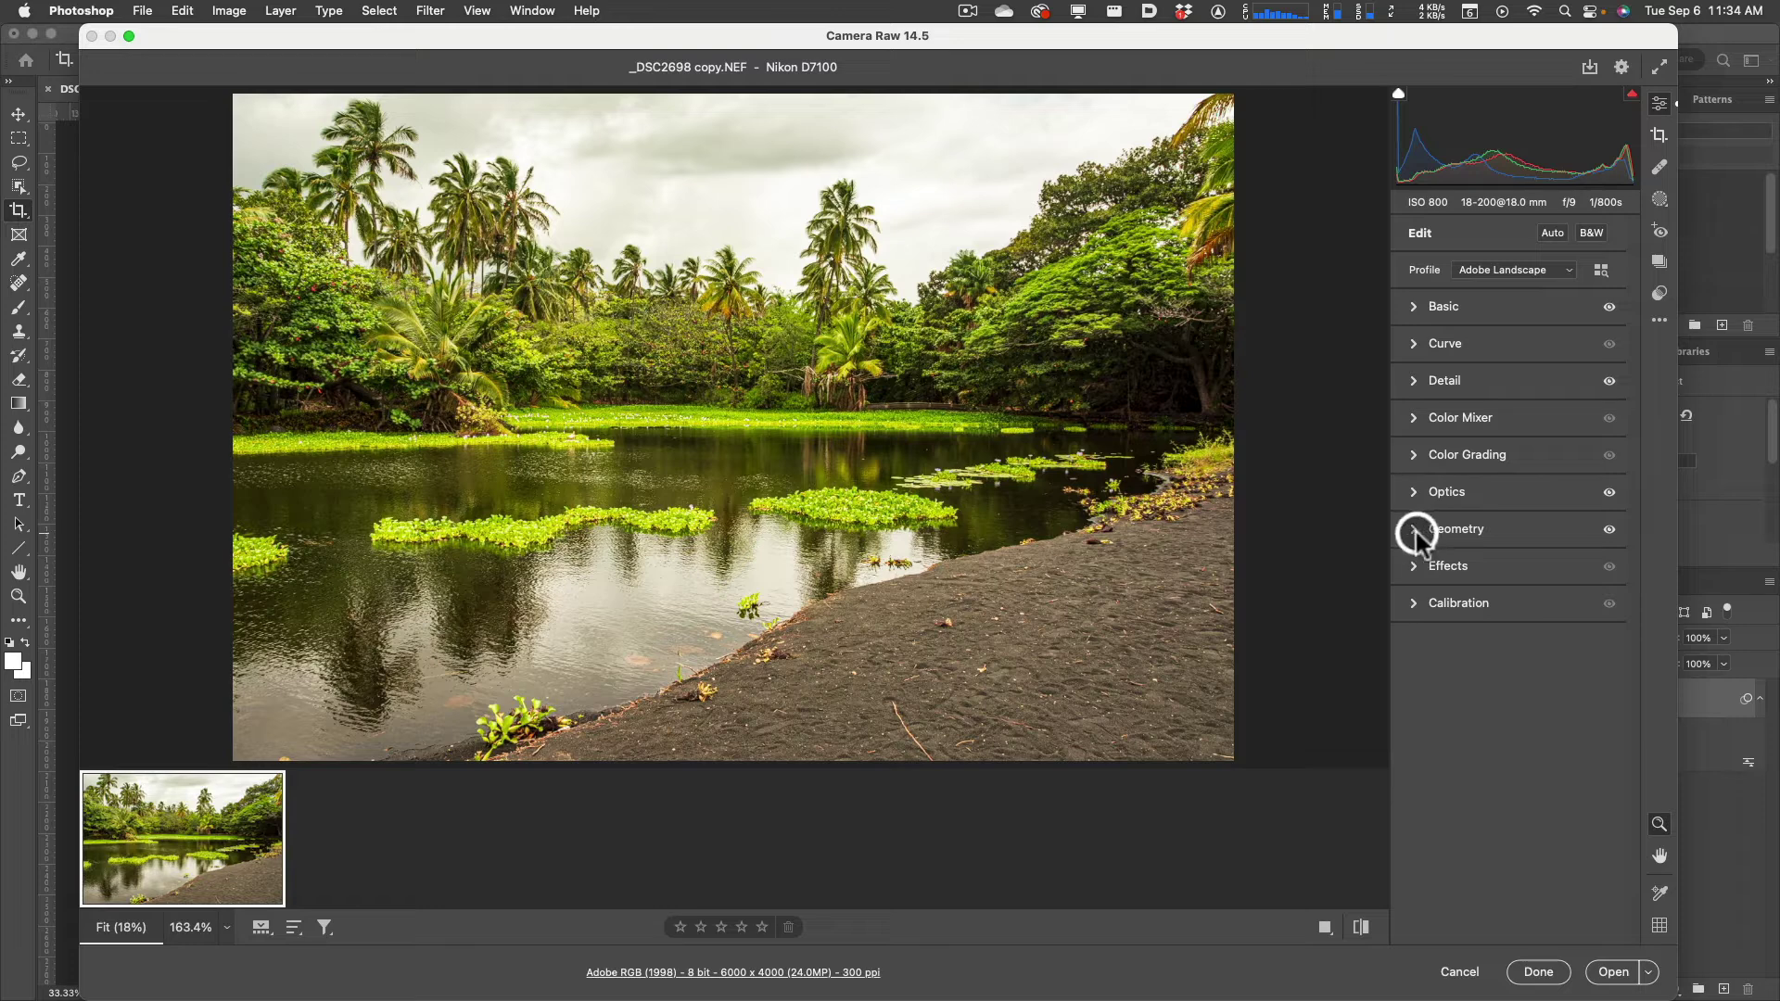
Try adding Grain in the Effects section, inspect it close up on the pond, and return Grain to 0
left_click(1413, 568)
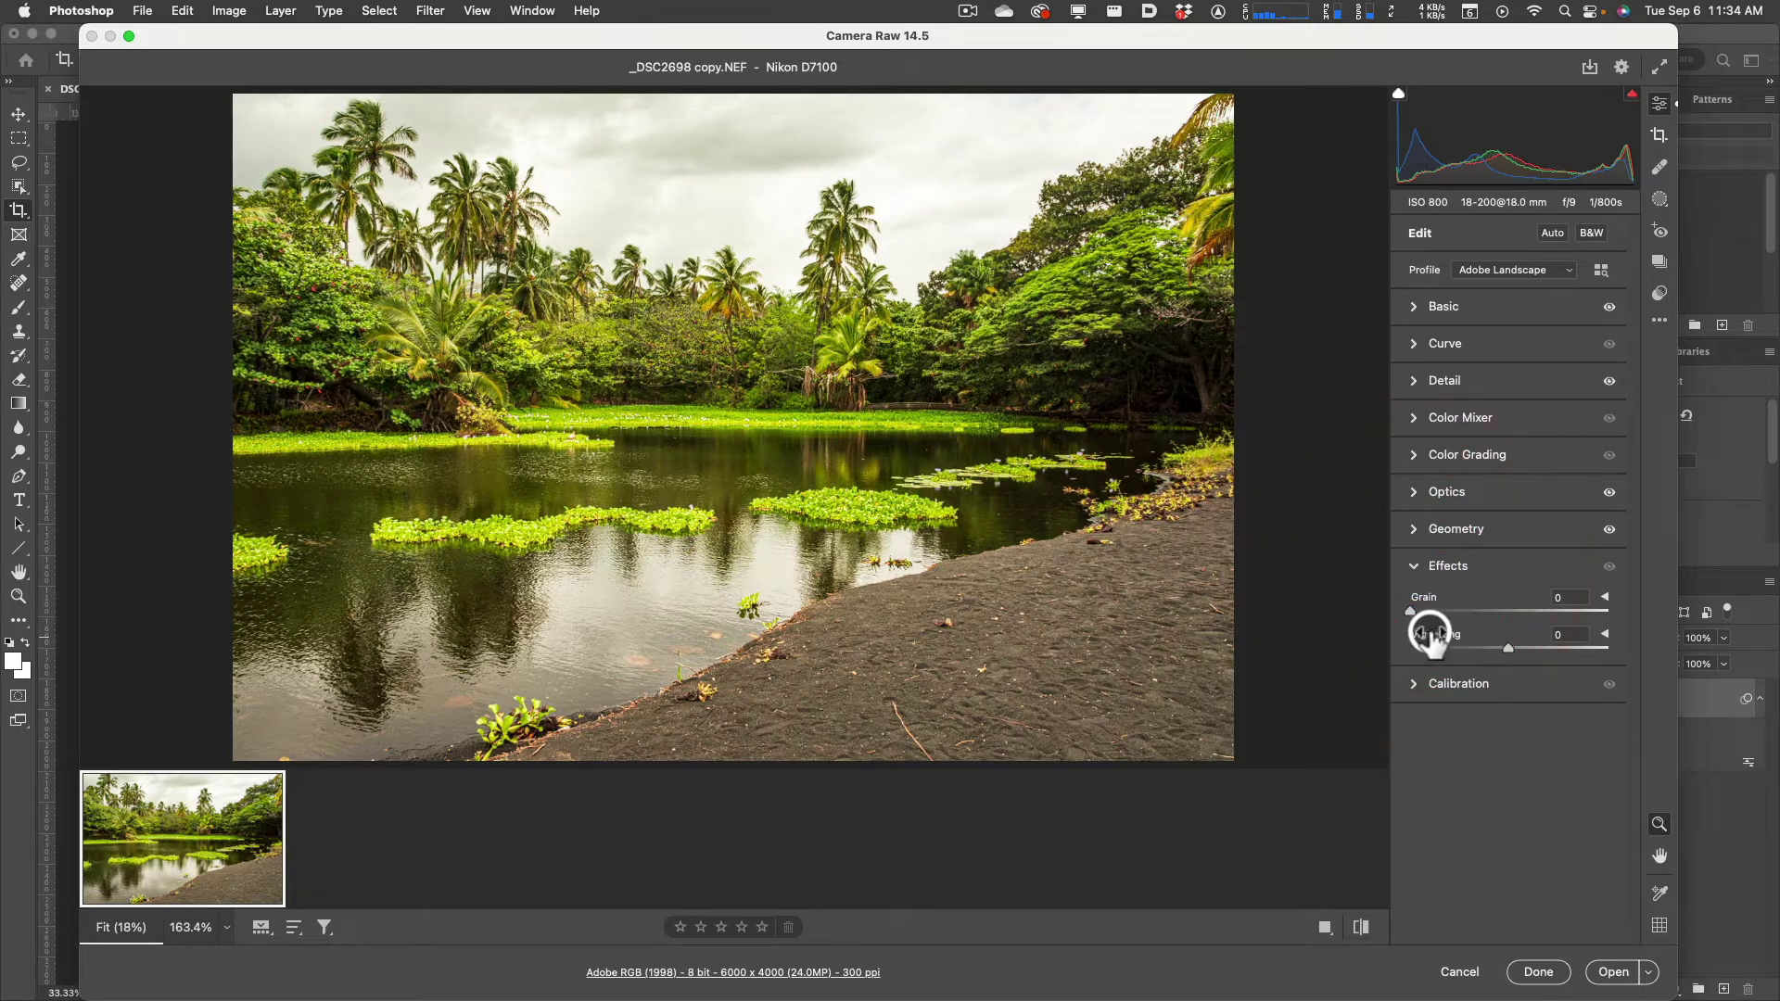
left_click_drag(1411, 611, 1545, 616)
left_click_drag(997, 529, 1172, 510)
left_click_drag(1545, 615, 1220, 604)
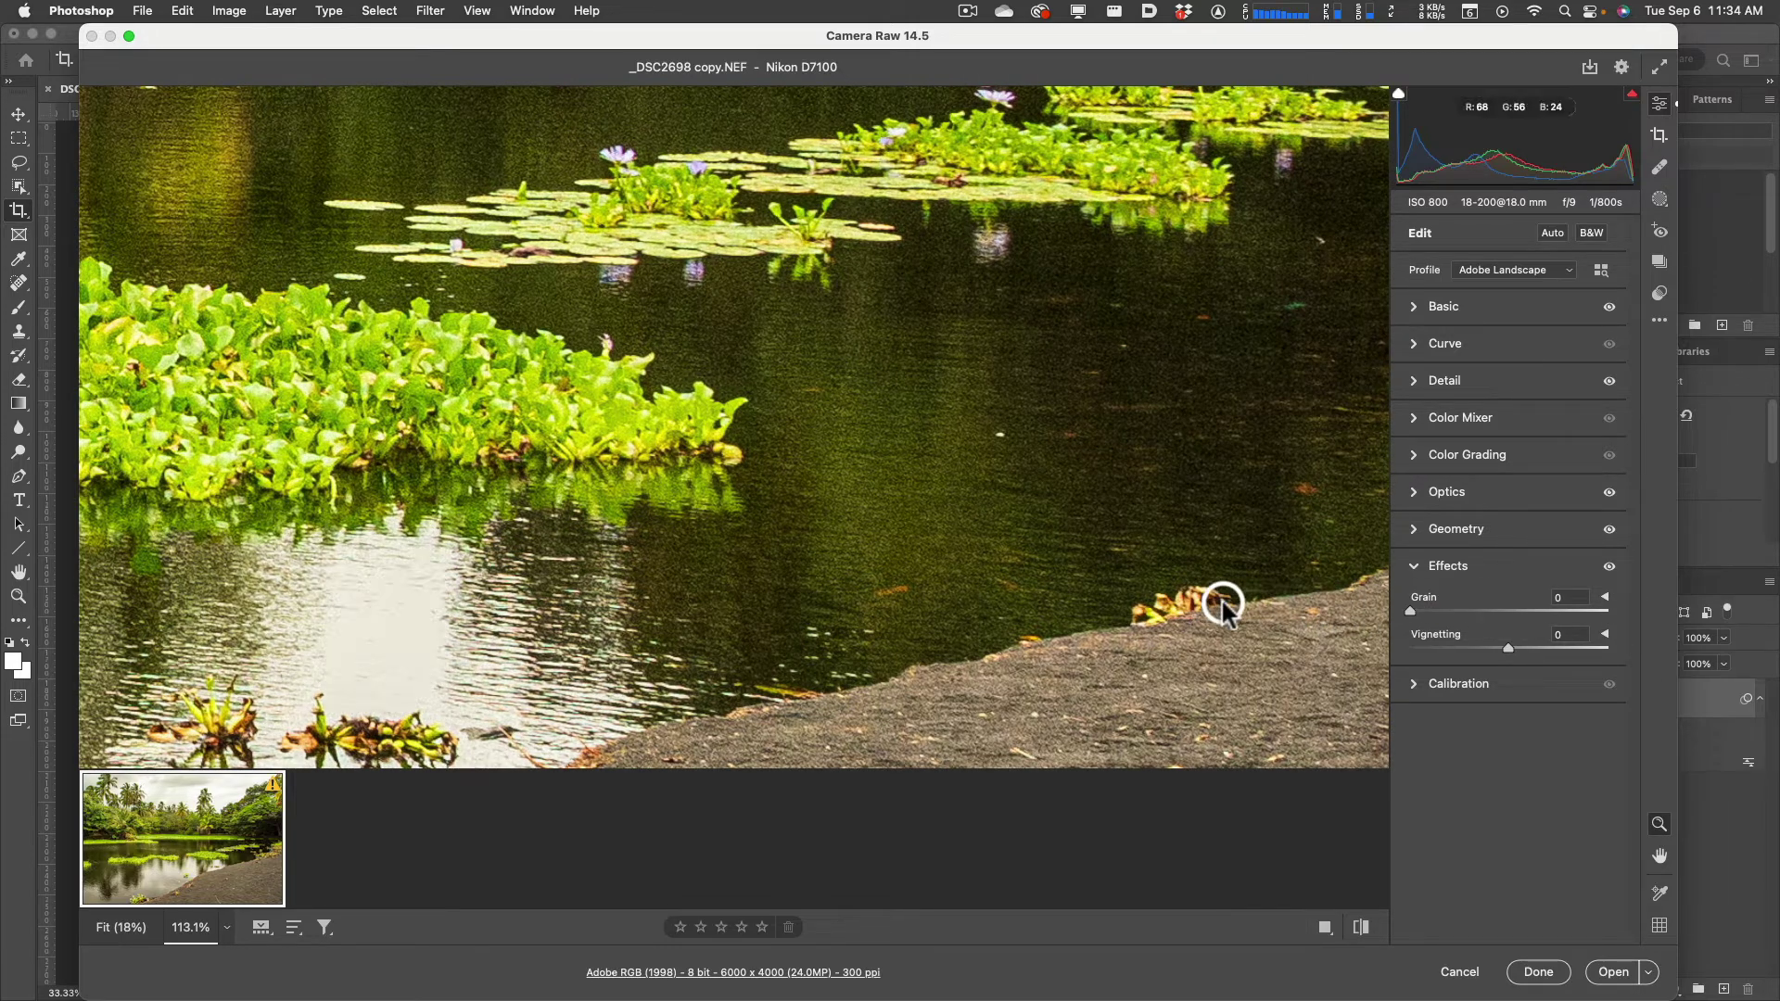
left_click(1190, 596)
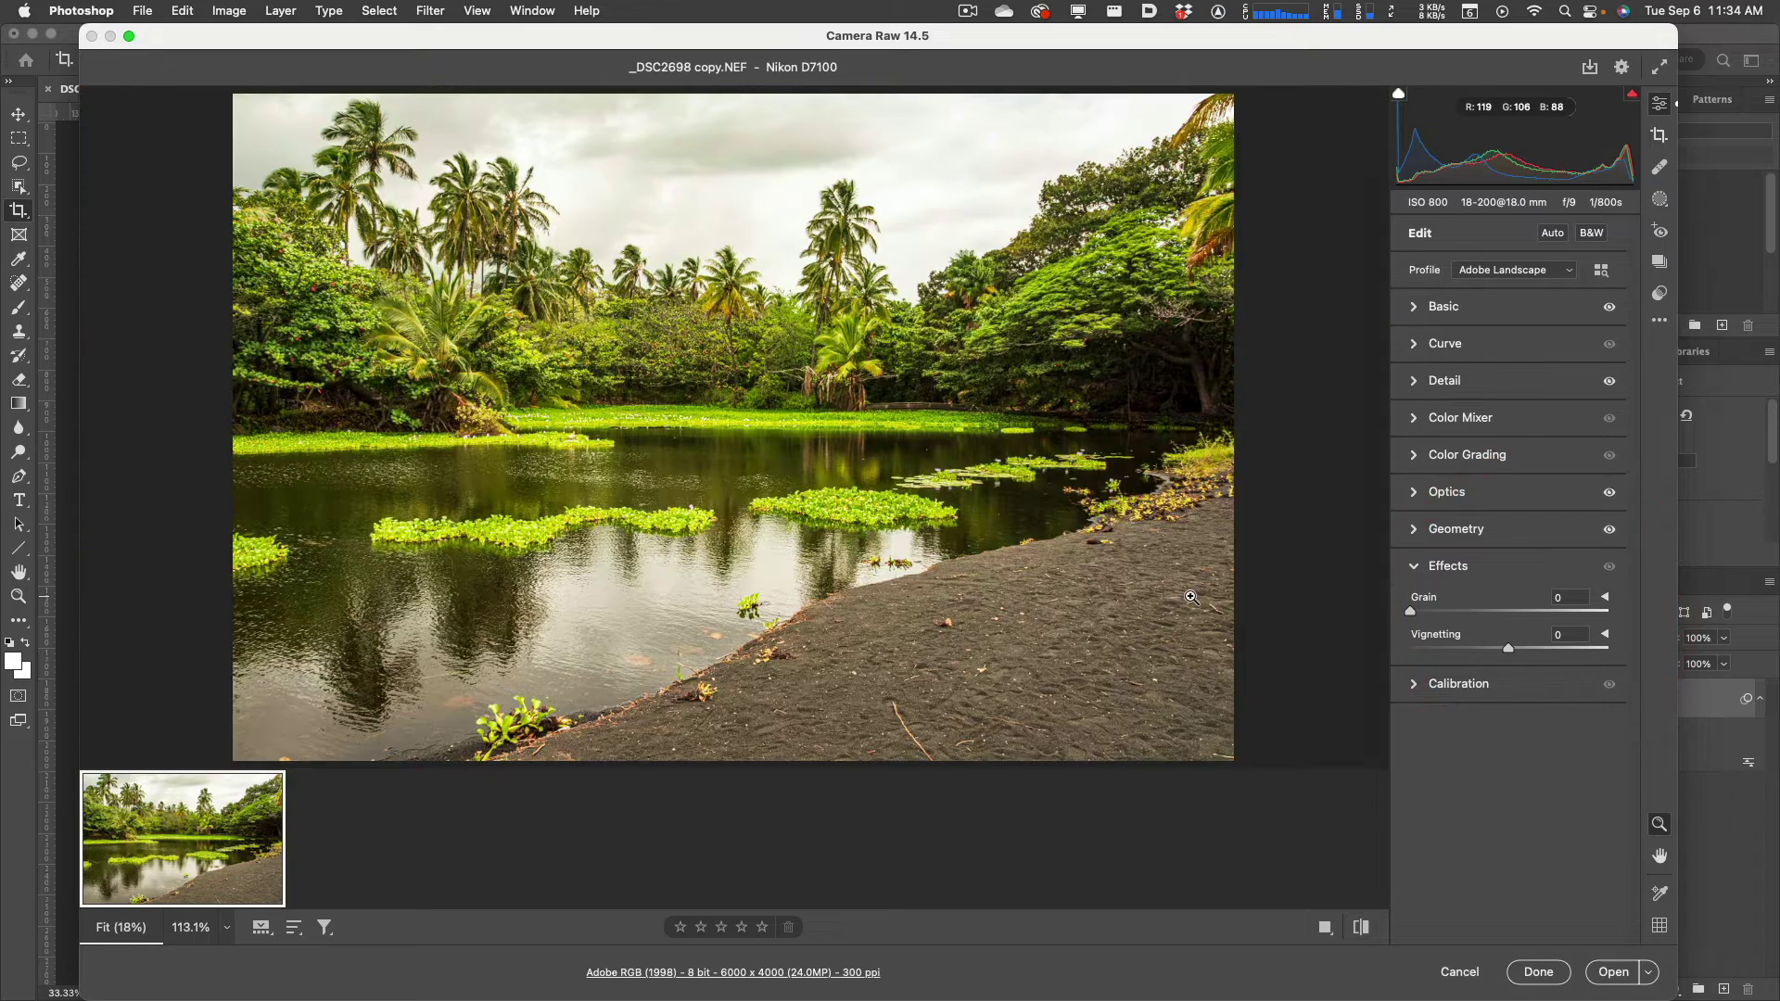
Try dark Vignetting at about -57, ease it to -46, and reset Vignetting to 0
left_click_drag(1508, 651, 1453, 646)
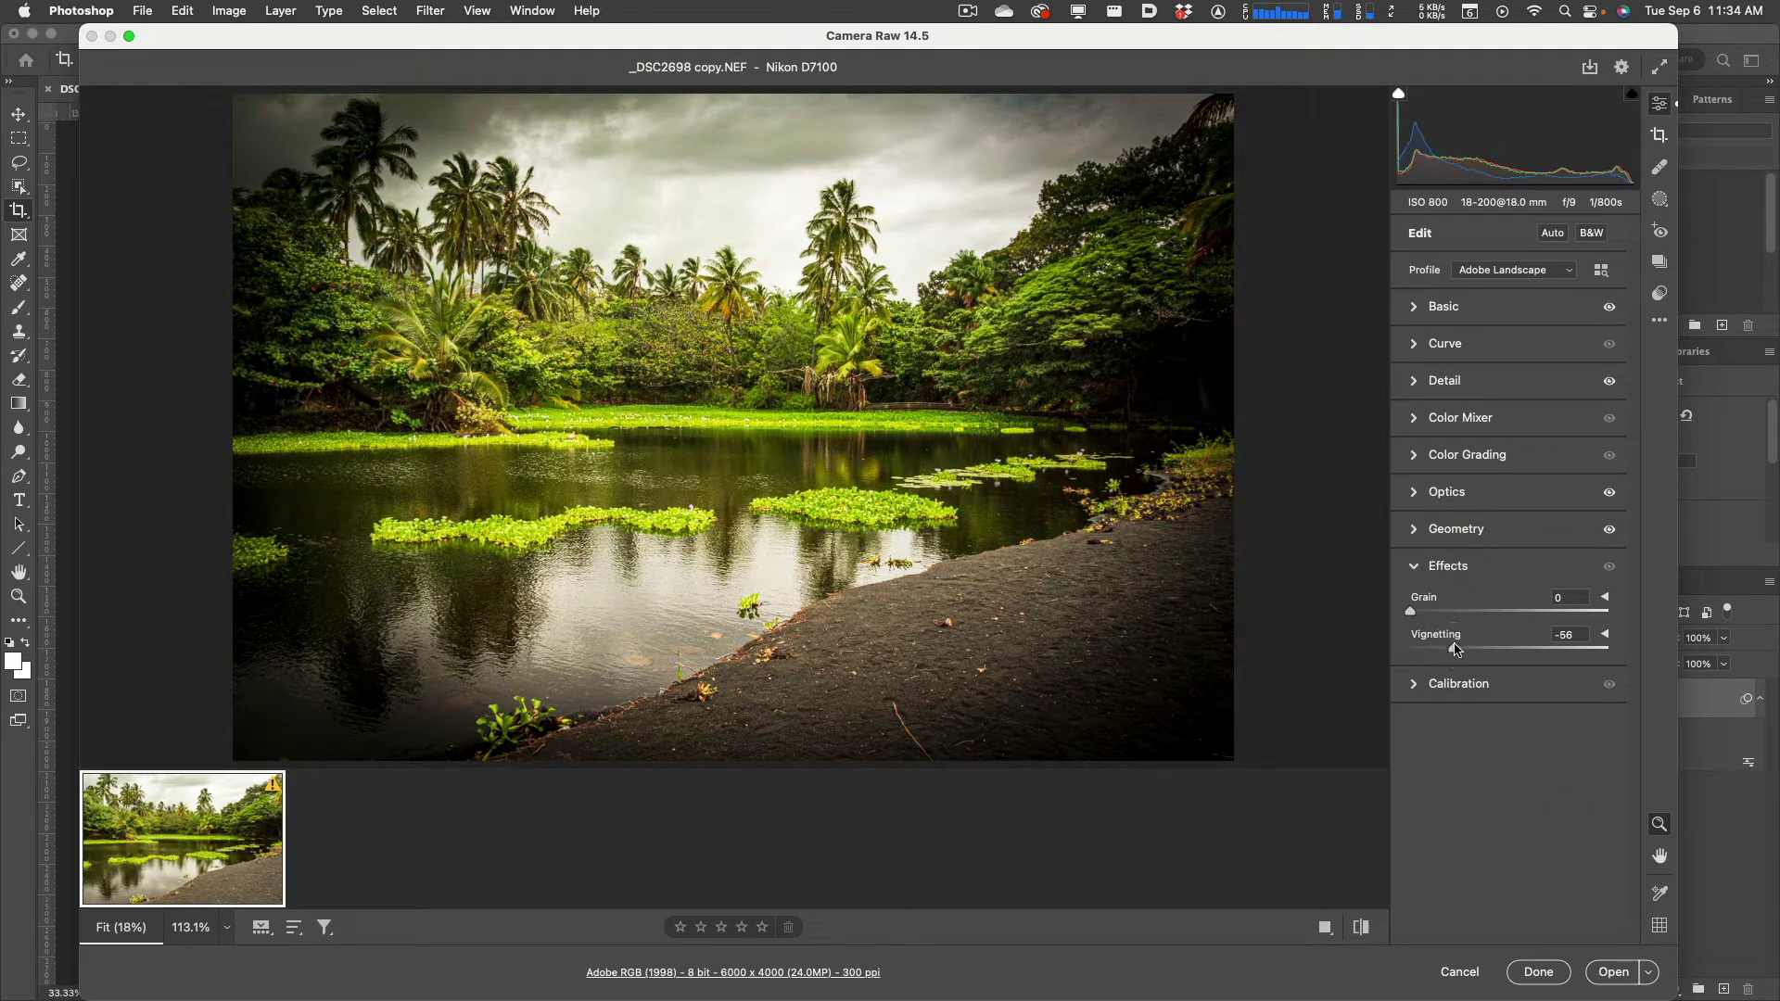
left_click(1453, 650)
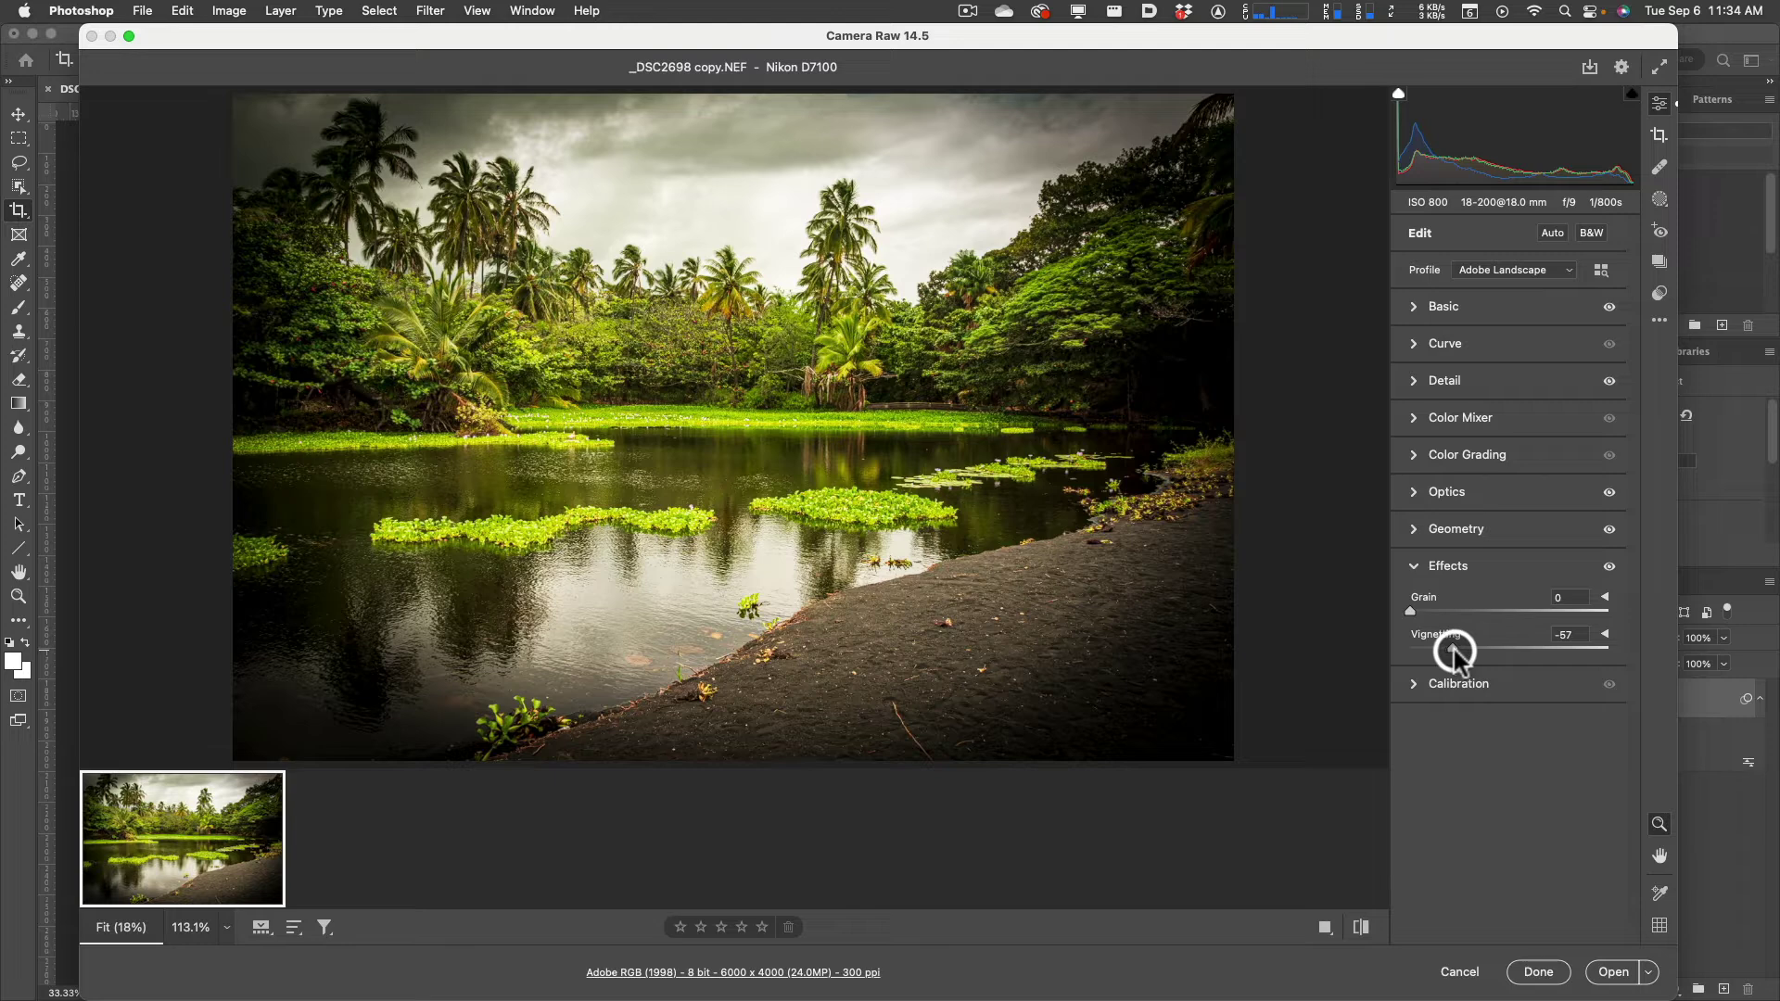
mouse_move(1453, 652)
left_mouse_down()
mouse_move(1514, 652)
mouse_move(1467, 660)
left_mouse_up()
double_click(1512, 654)
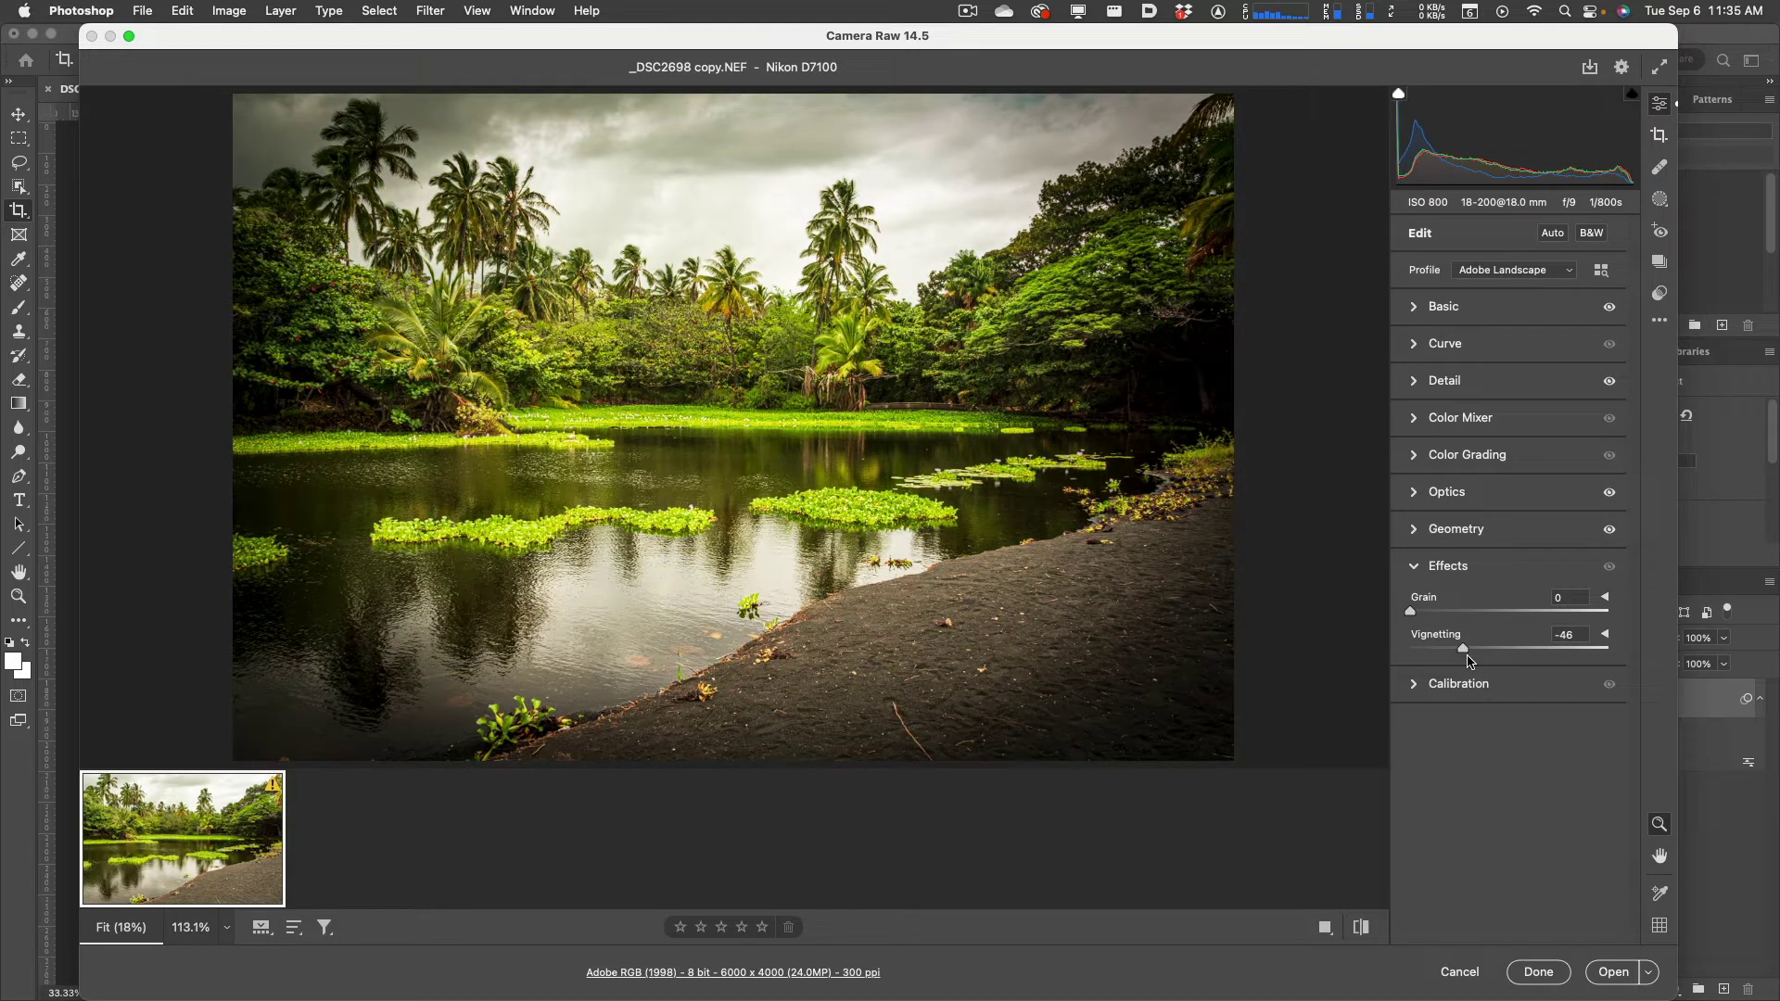
left_click_drag(1467, 660, 1510, 647)
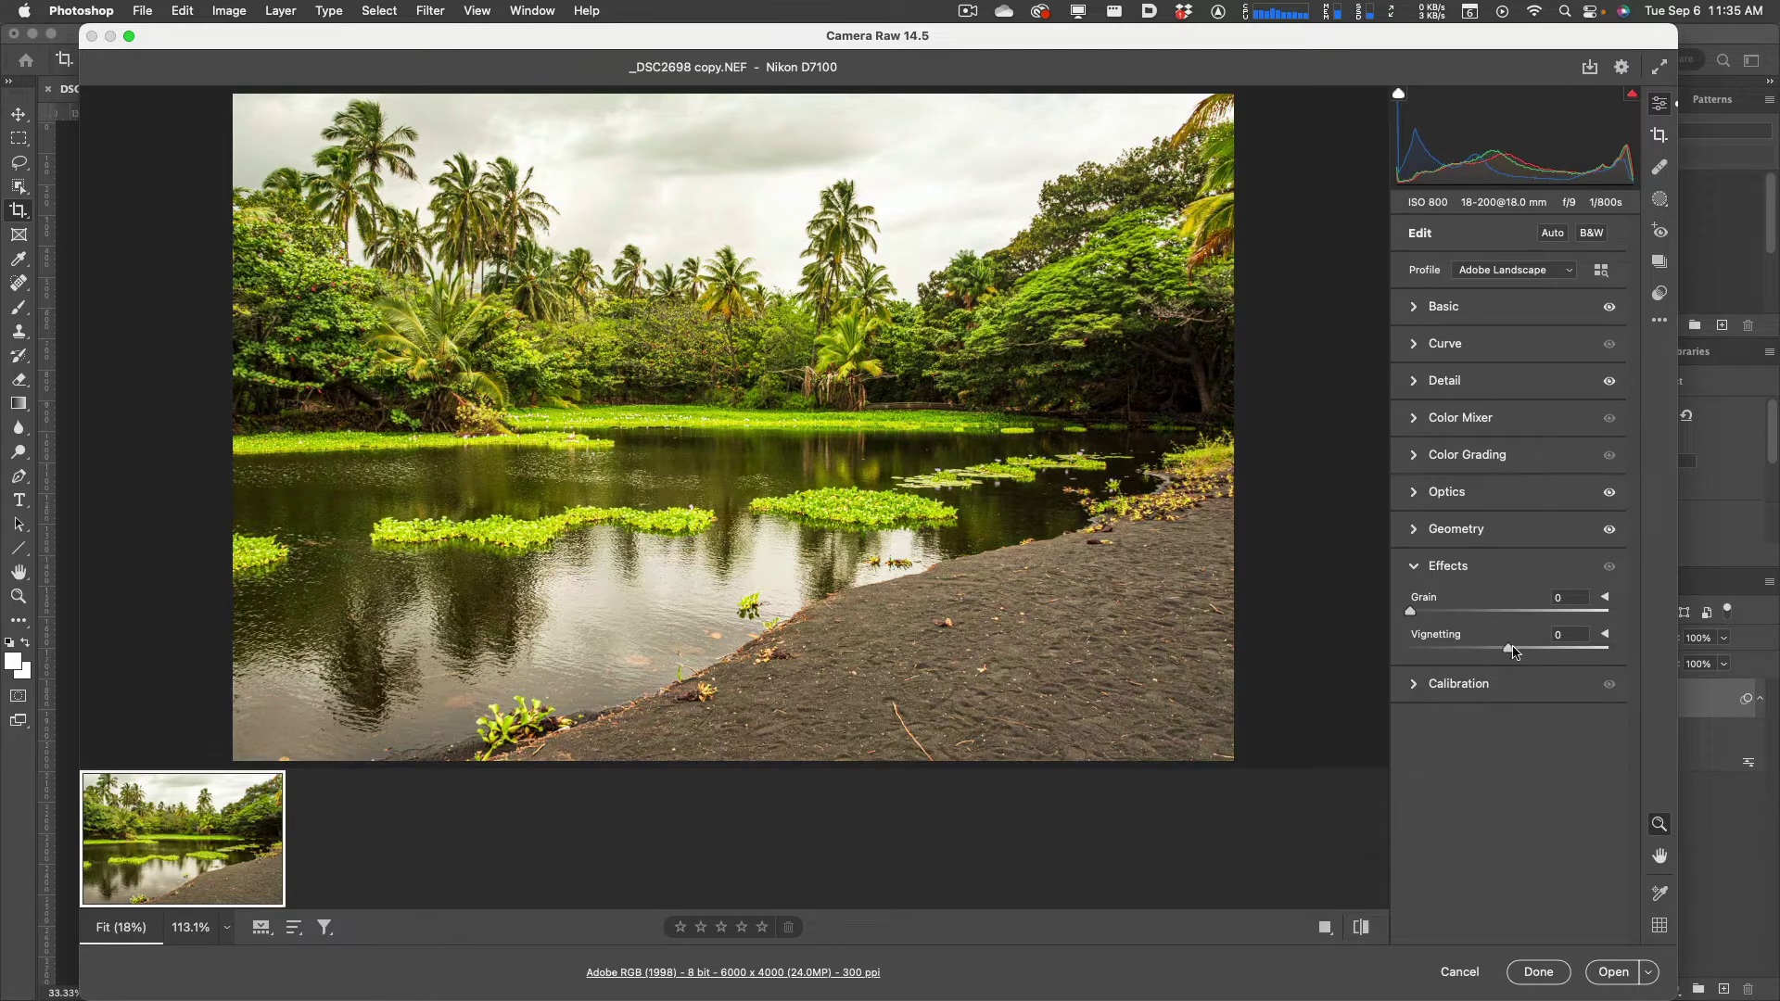
double_click(1512, 649)
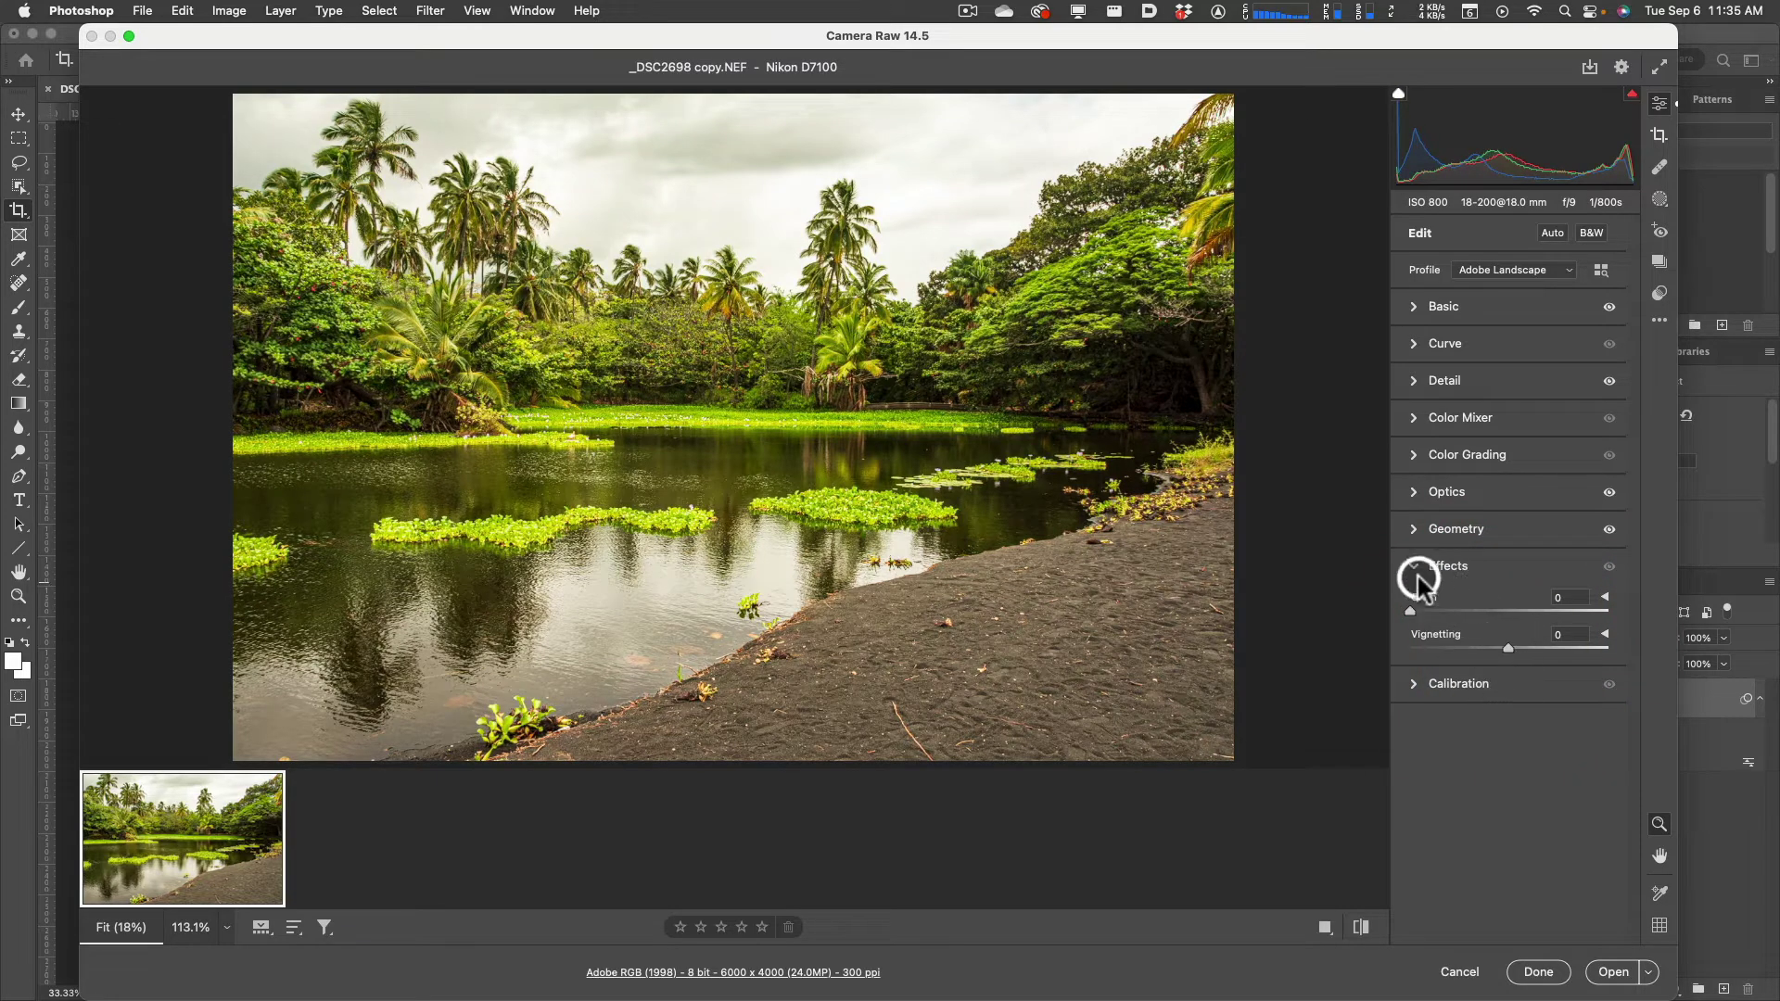
Look over the Calibration section's process versions and its shadow, red, green and blue primary sliders, and collapse it
left_click(1410, 683)
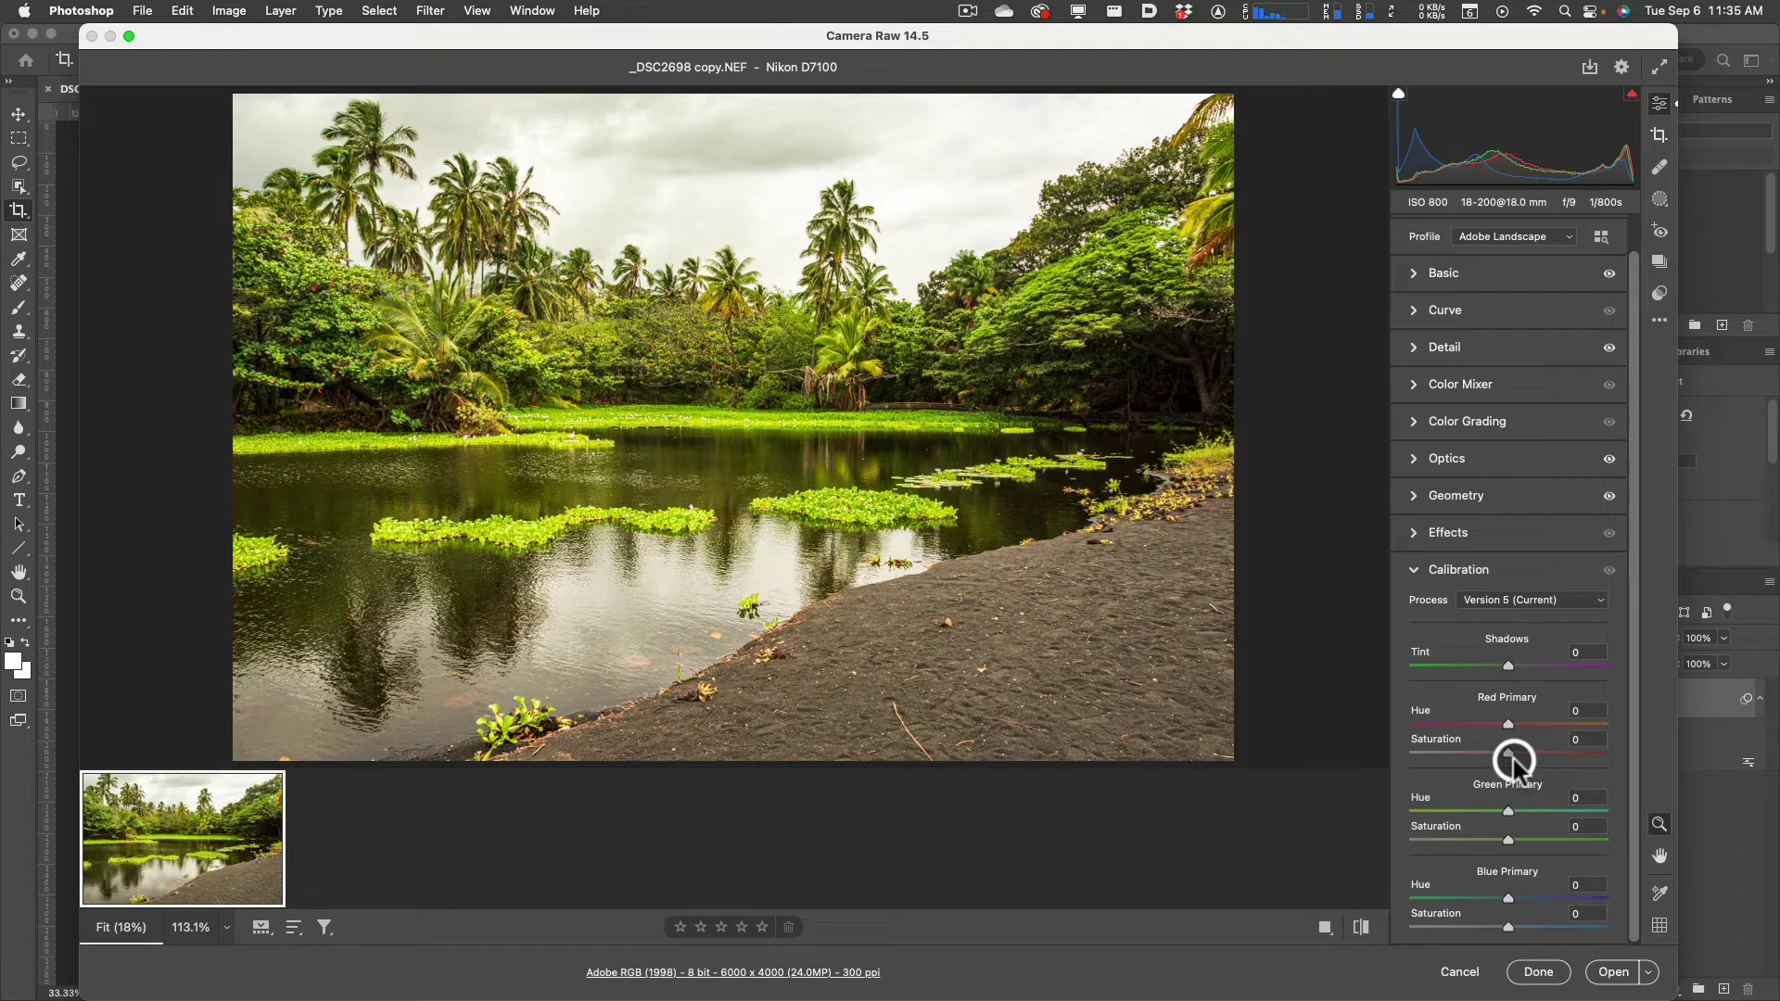
left_click(1507, 600)
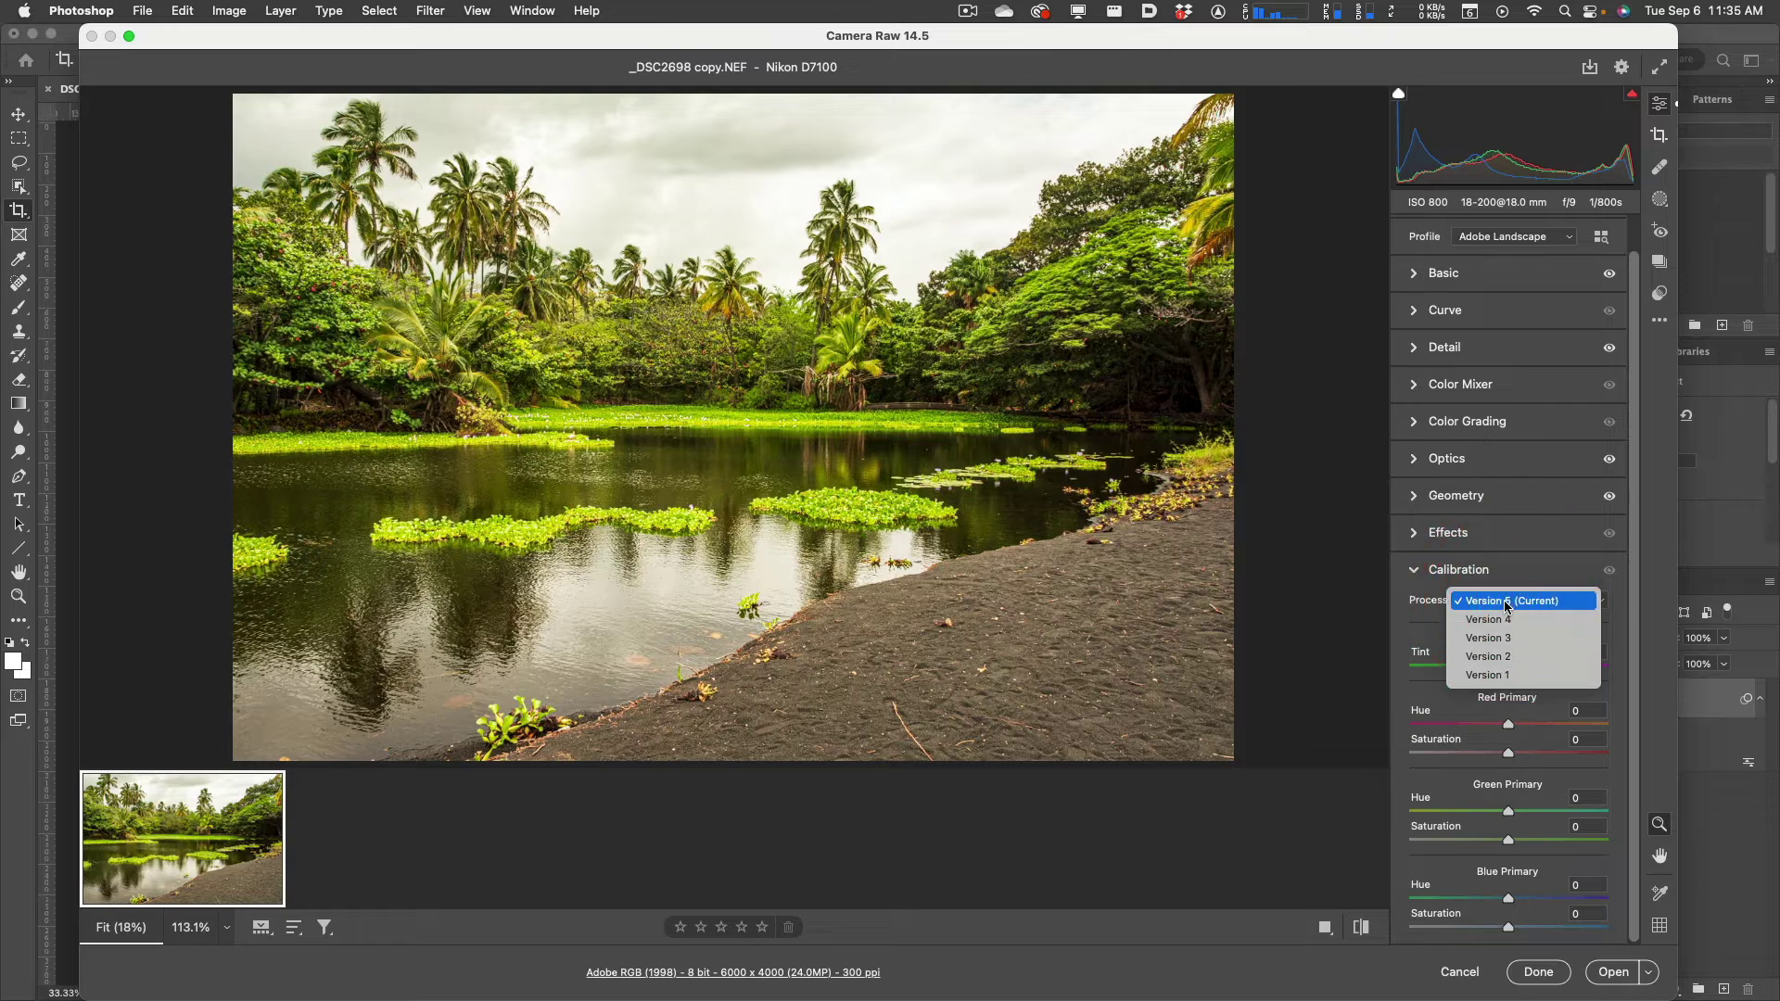
left_click(1424, 592)
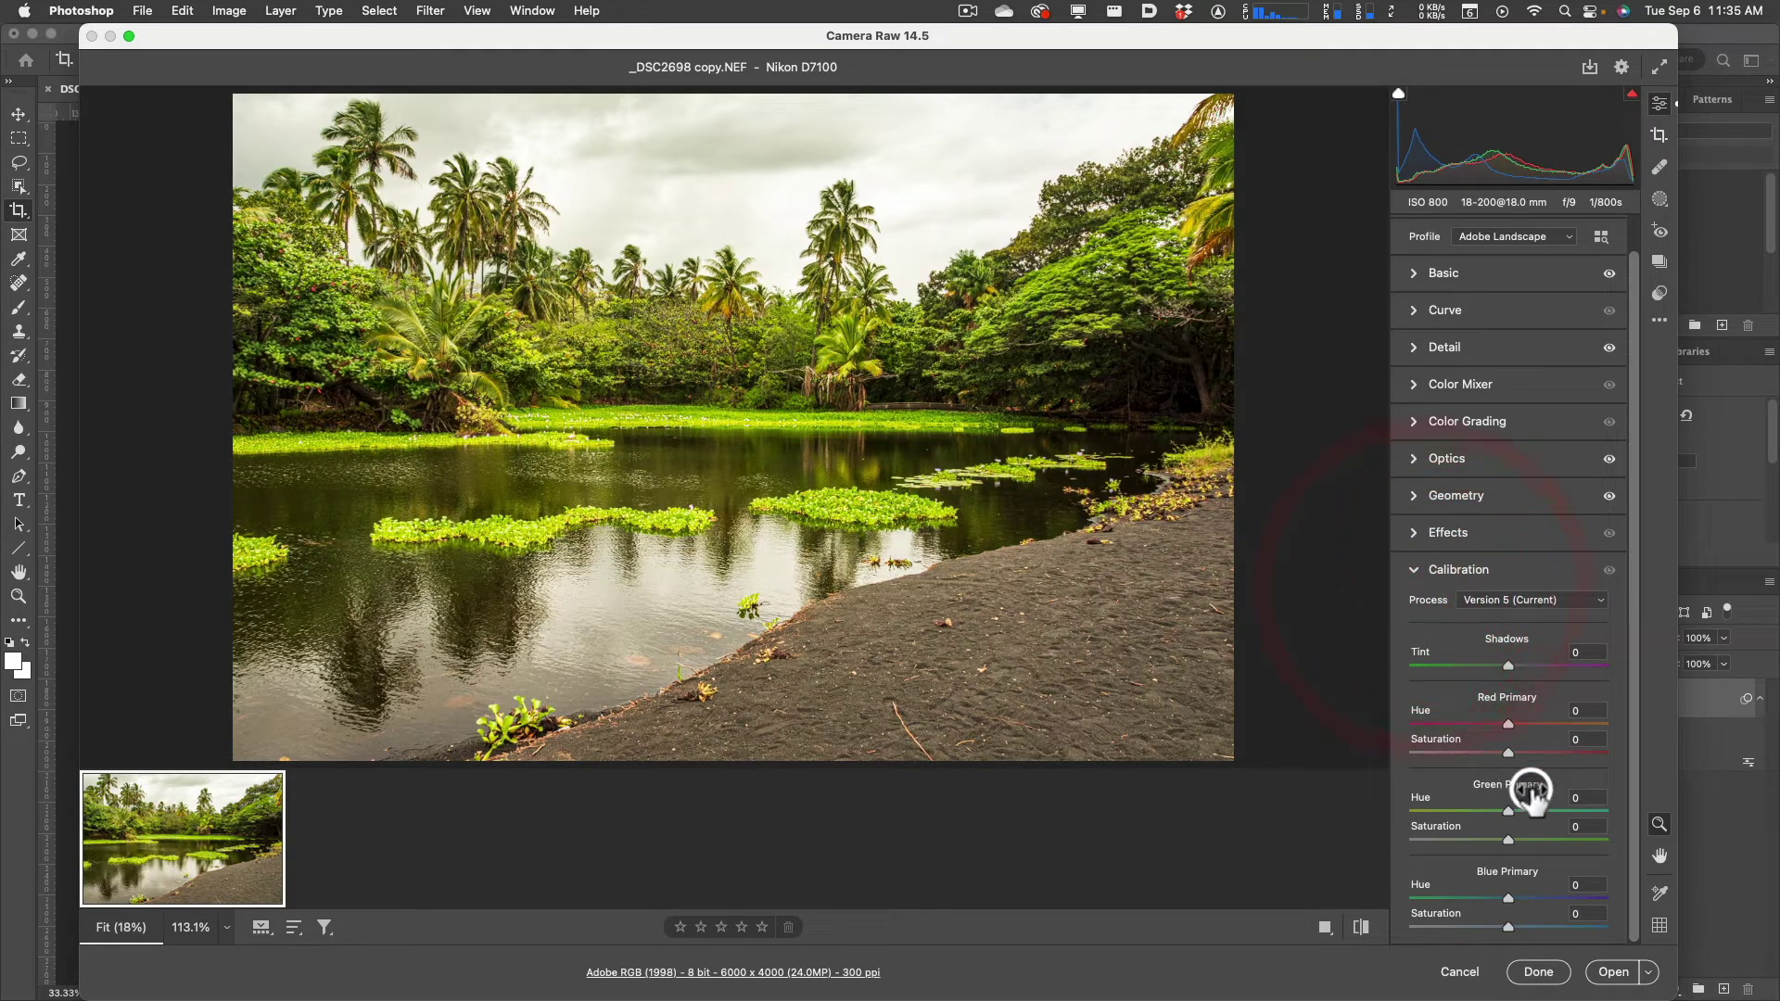
left_click(1408, 571)
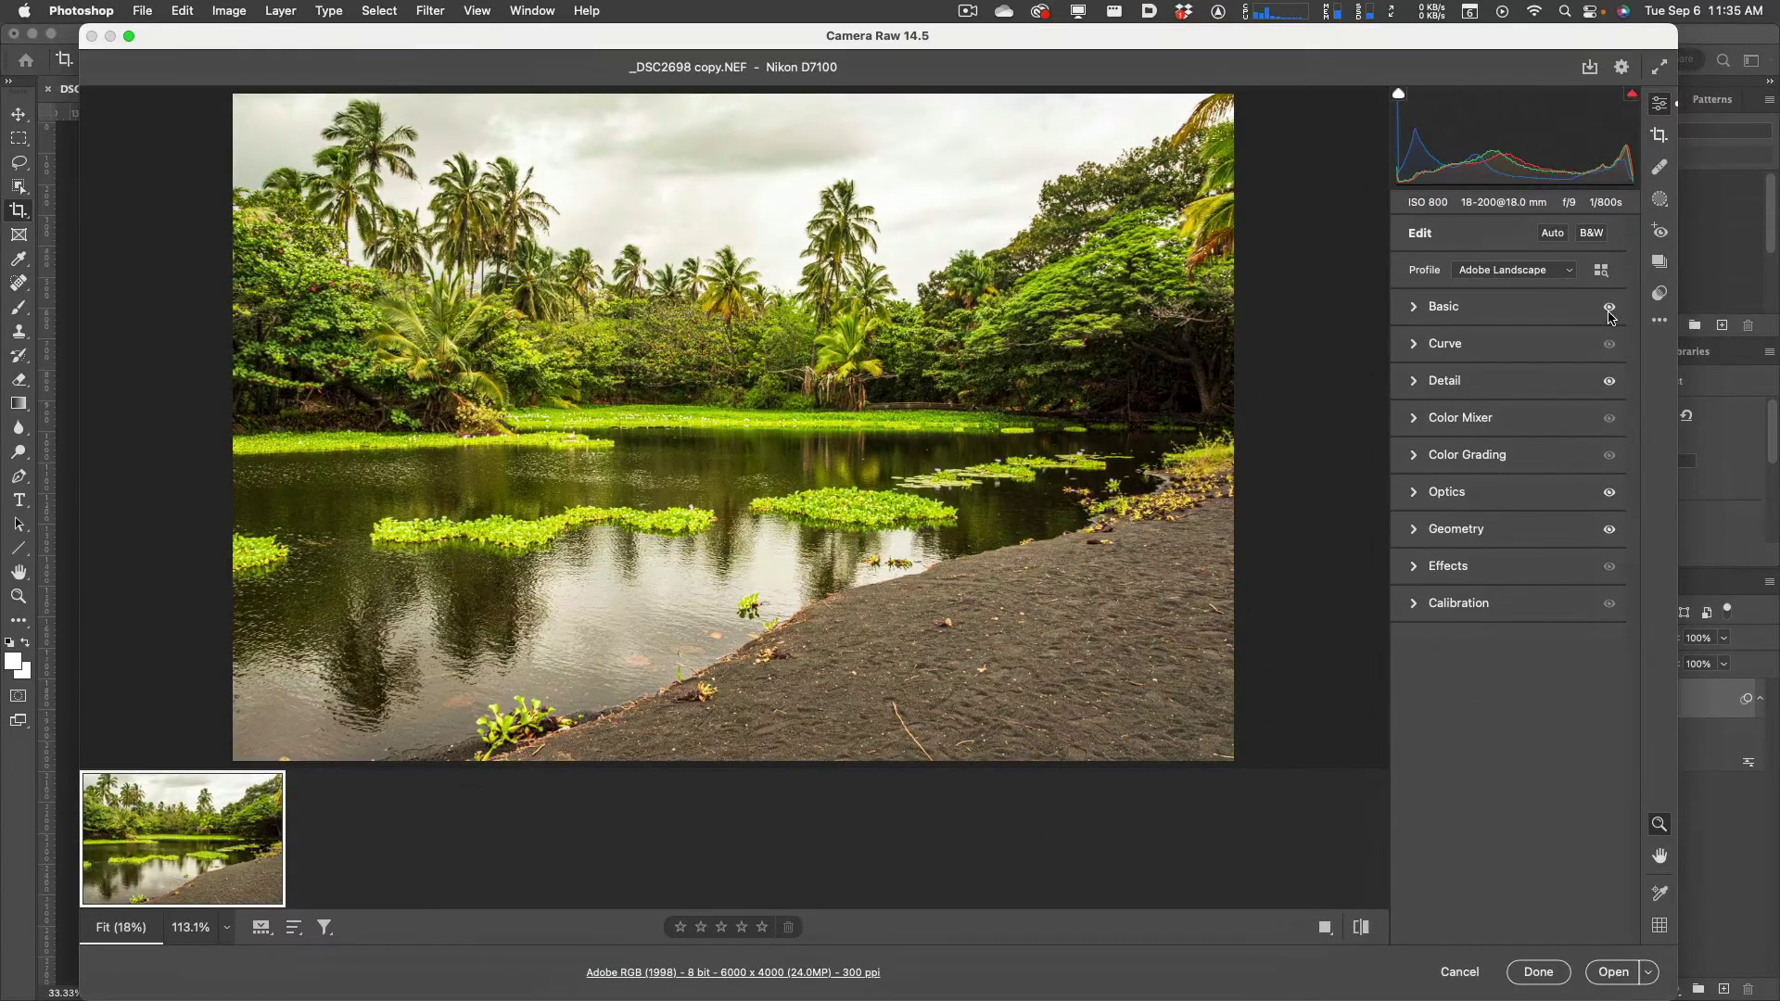
Compare the photo with and without the Basic adjustments by repeatedly switching their visibility, ending with them shown
left_click(1610, 309)
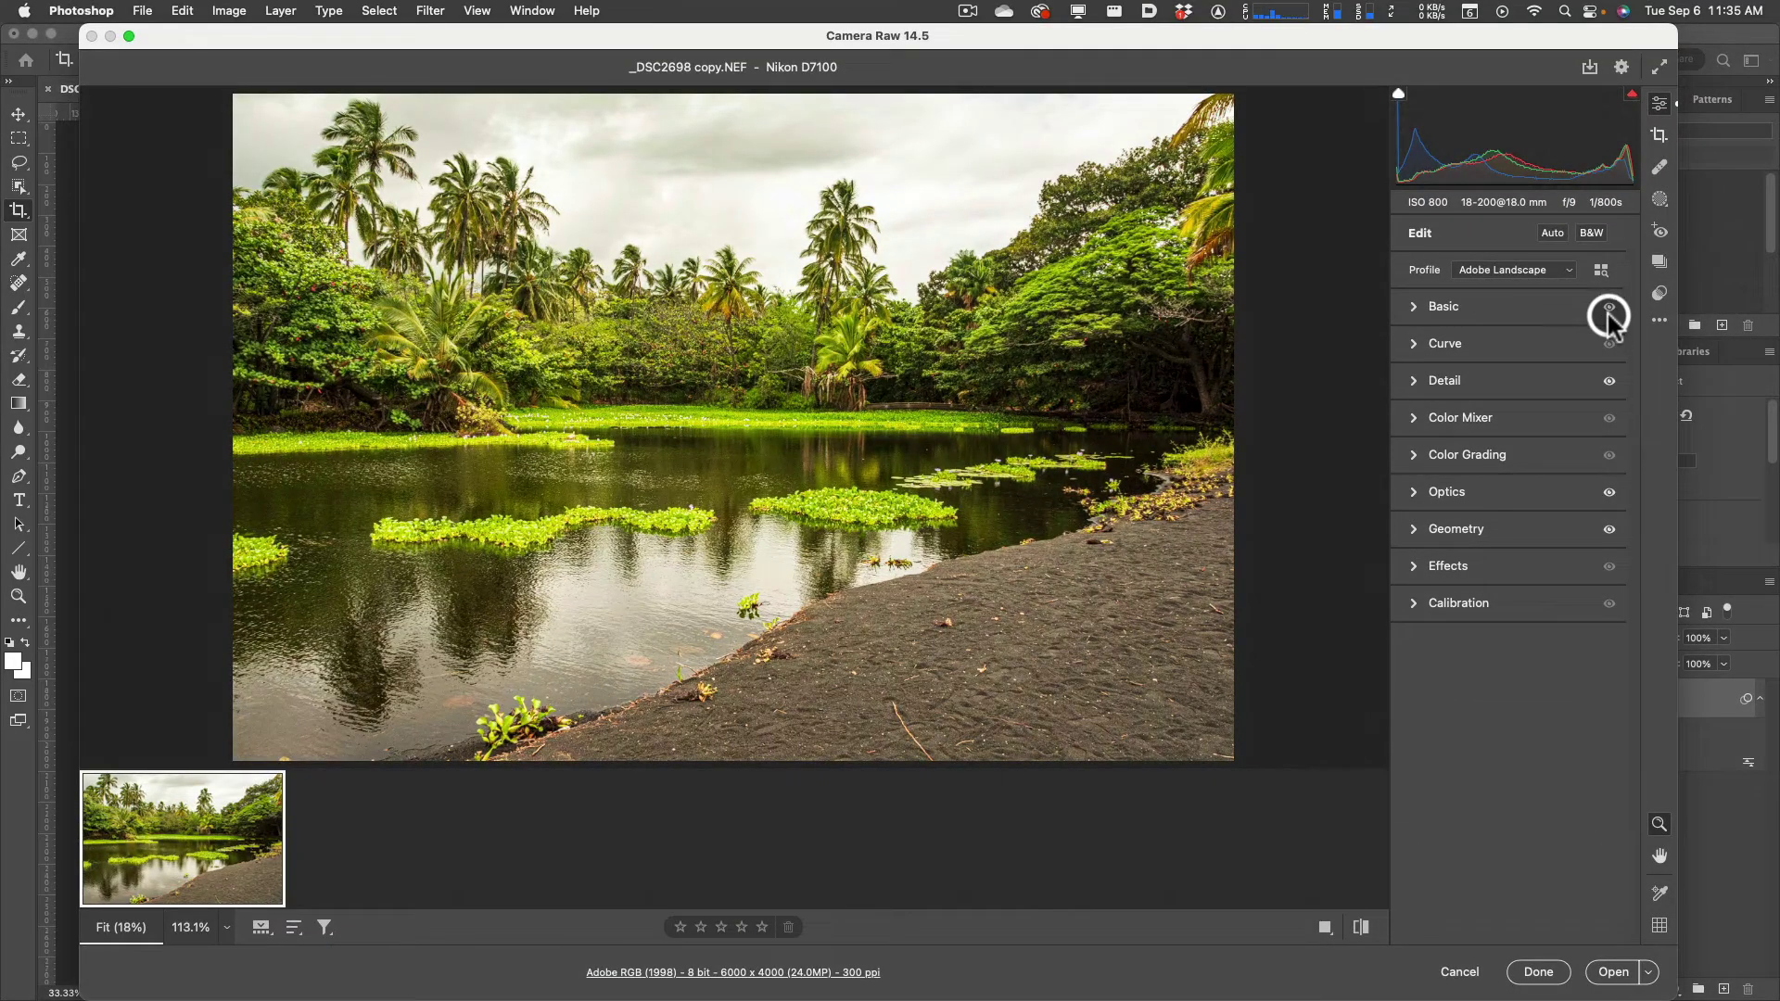
left_click(1610, 310)
left_click(1610, 309)
left_click(1610, 310)
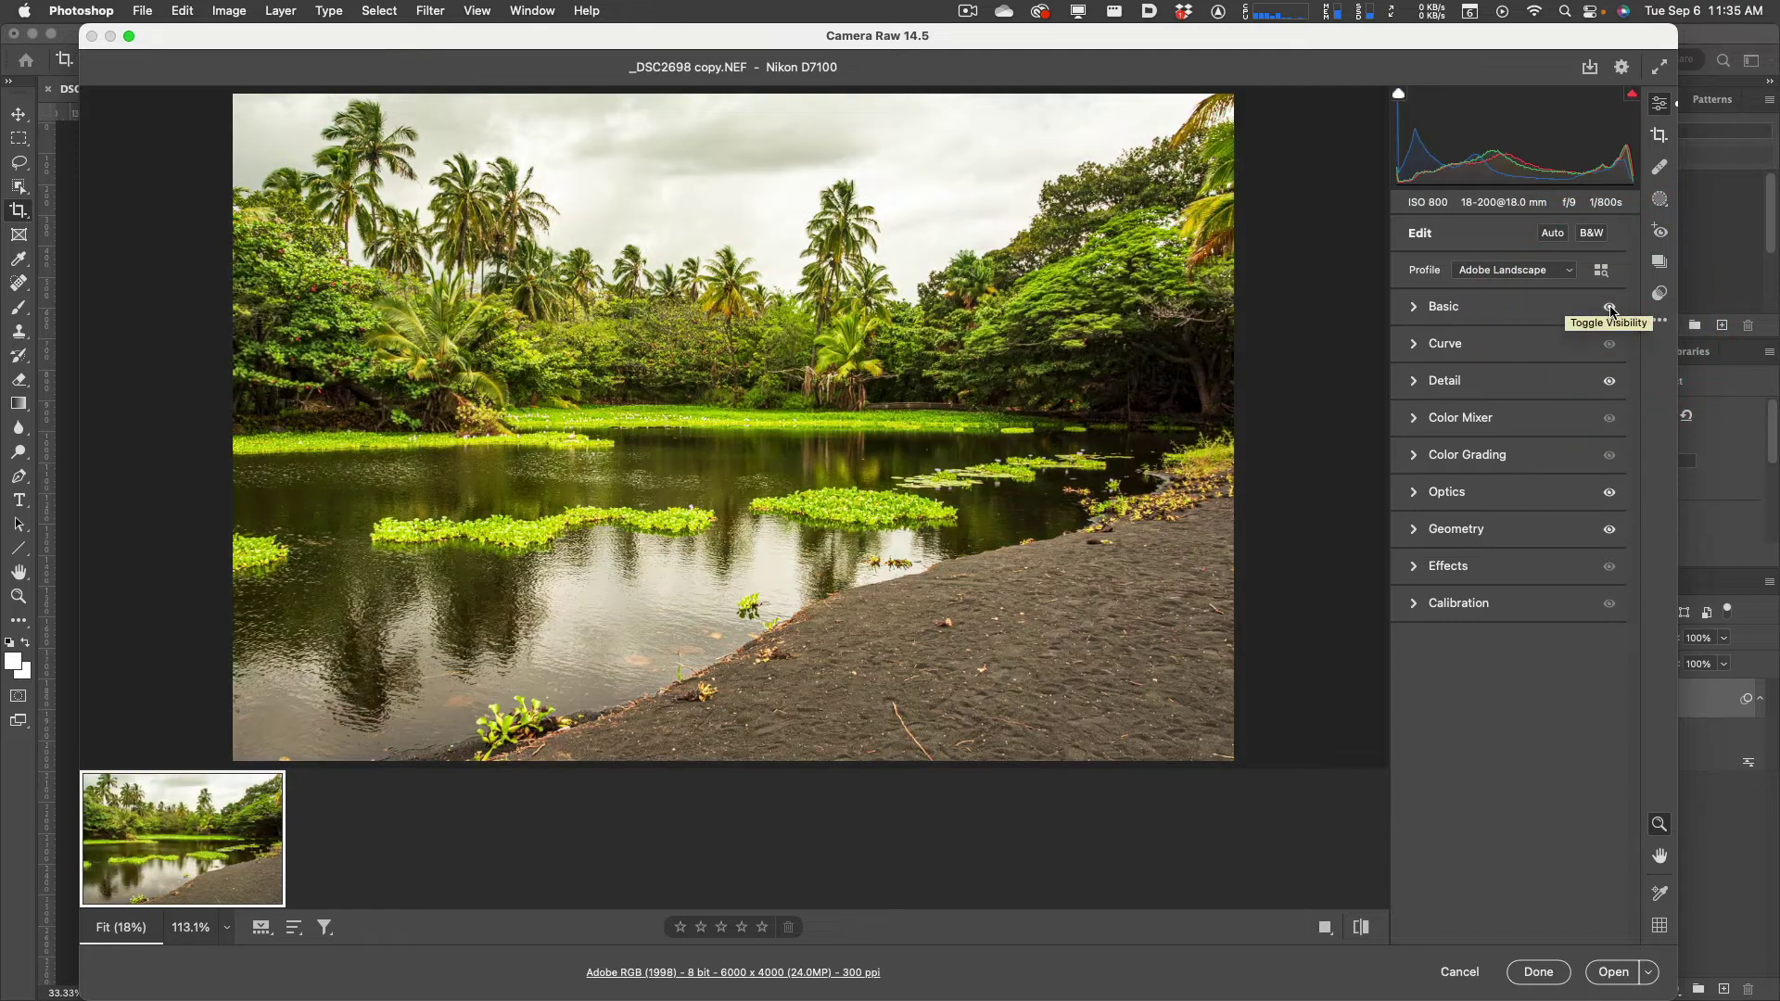
left_click(1610, 310)
left_click(1611, 312)
left_click(1610, 312)
left_click(1611, 312)
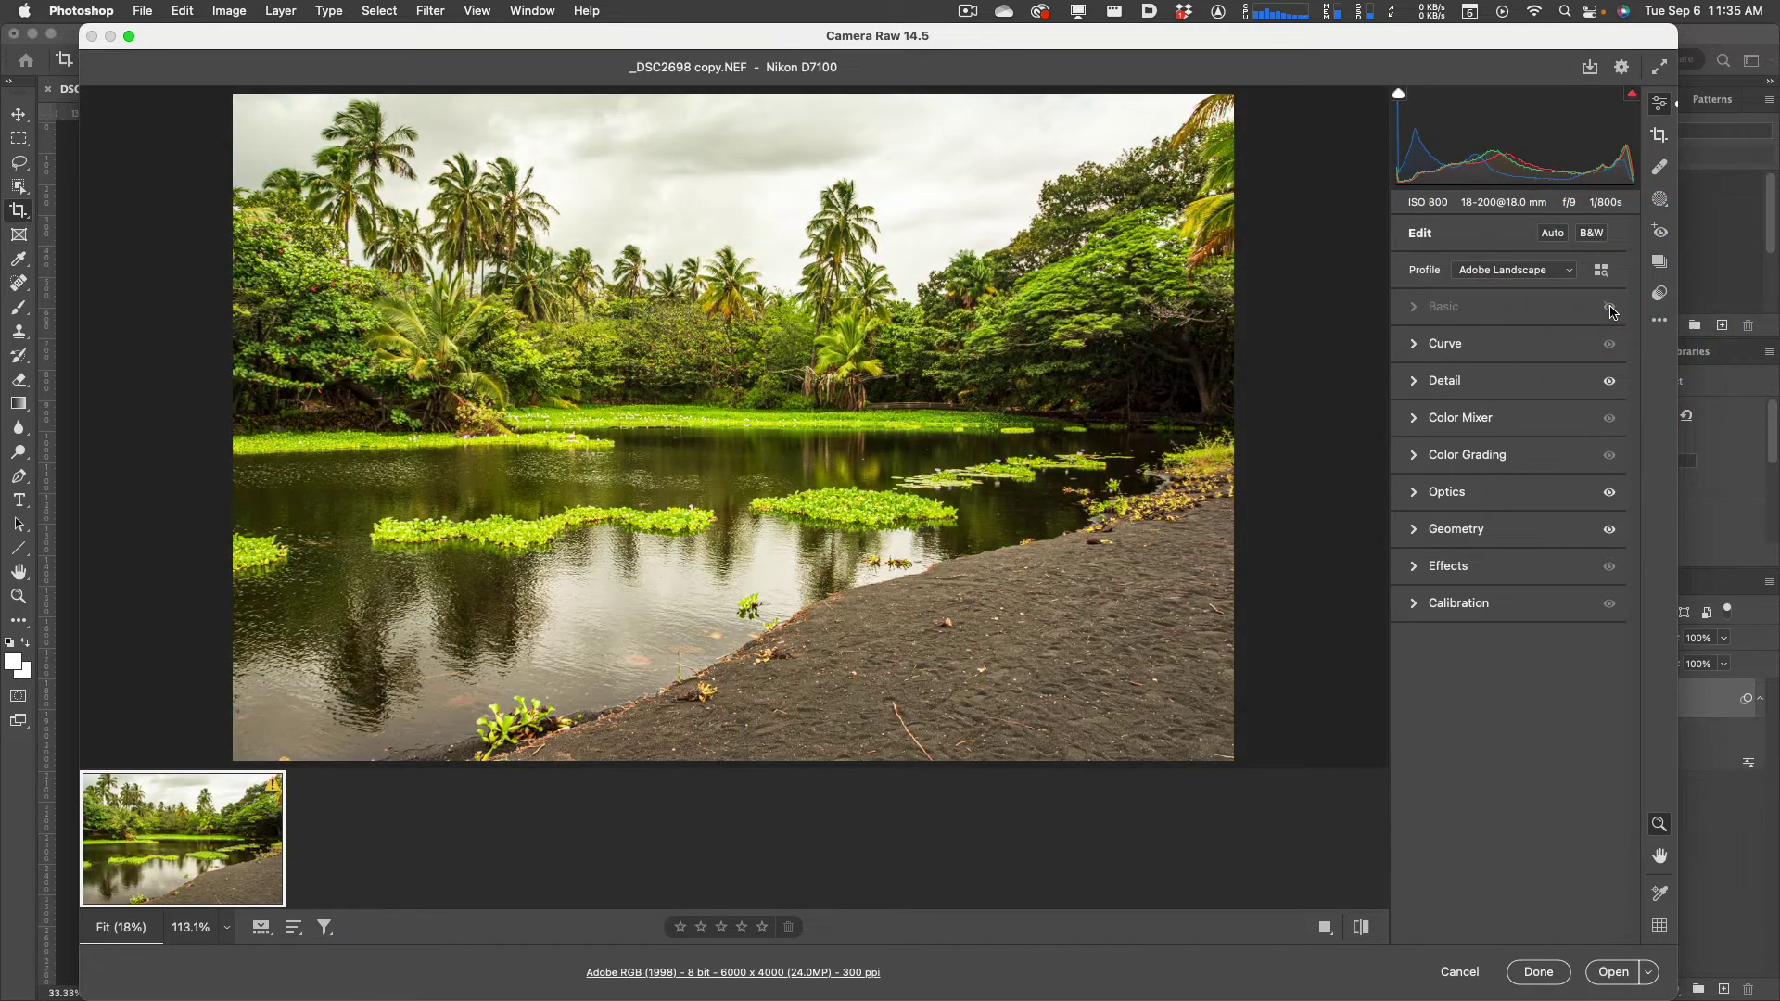
left_click(1610, 311)
left_click(1610, 312)
left_click(1611, 311)
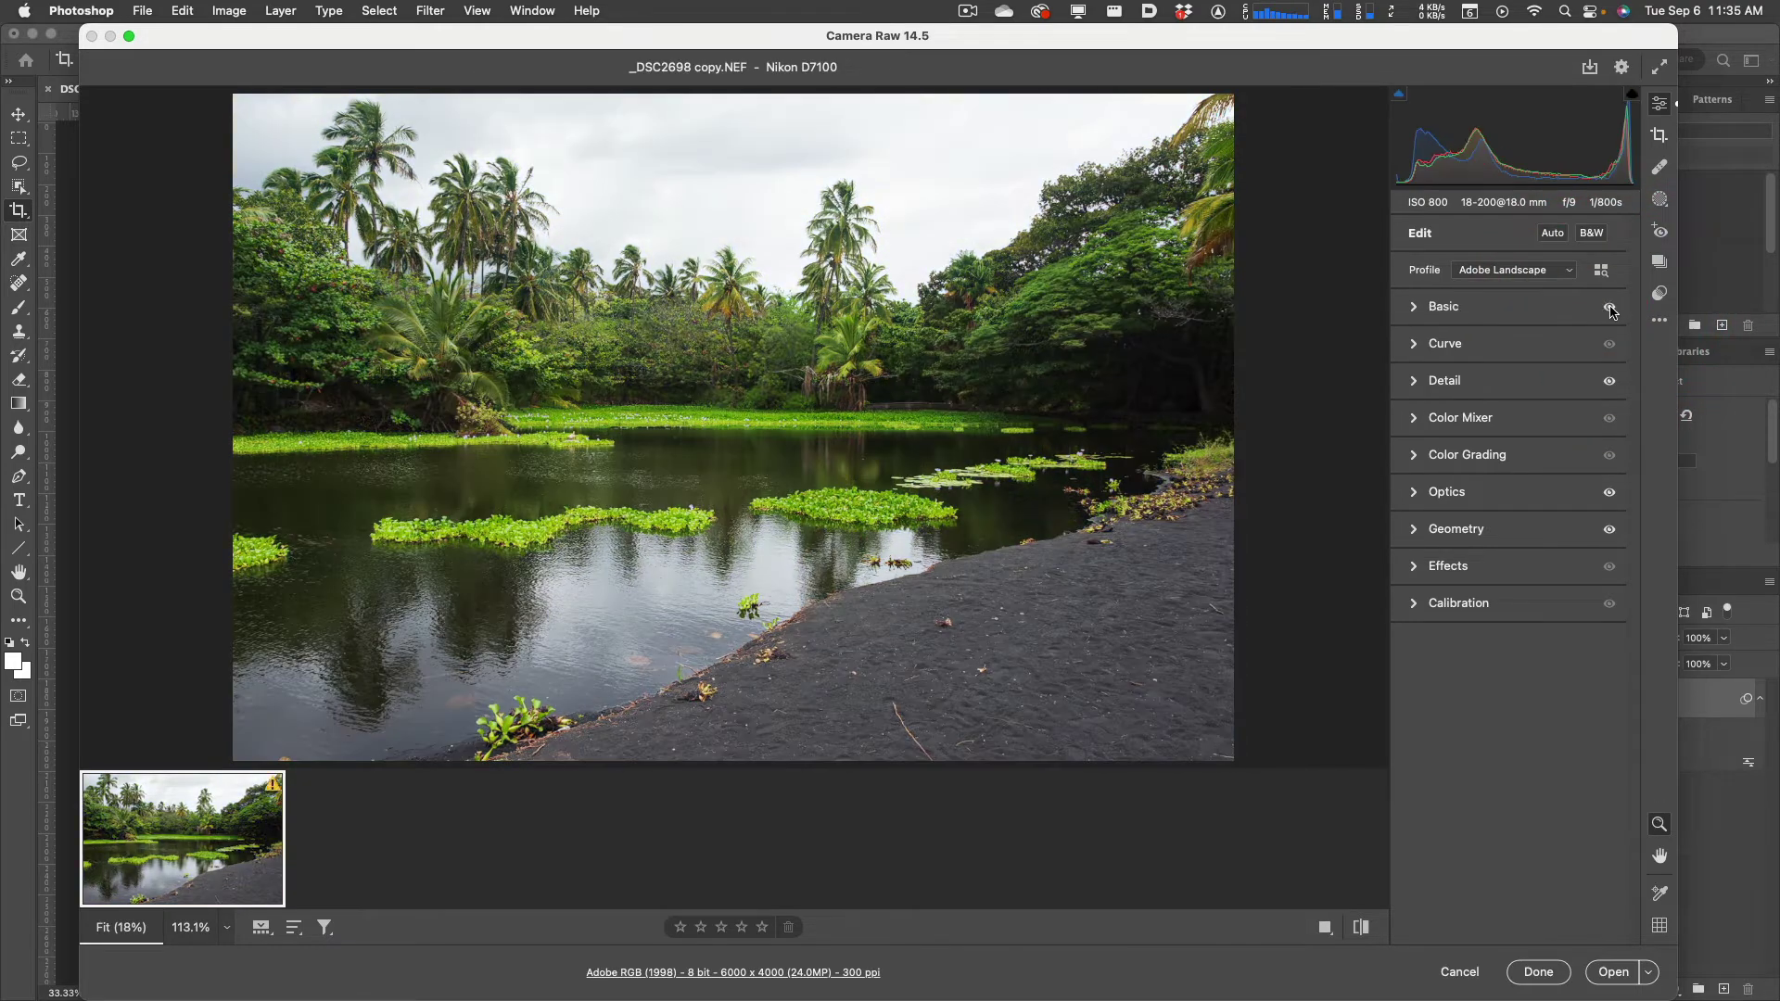
left_click(1610, 311)
Compare the photo with and without the Detail adjustments, ending with them shown
left_click(1611, 382)
left_click(1610, 383)
left_click(1611, 382)
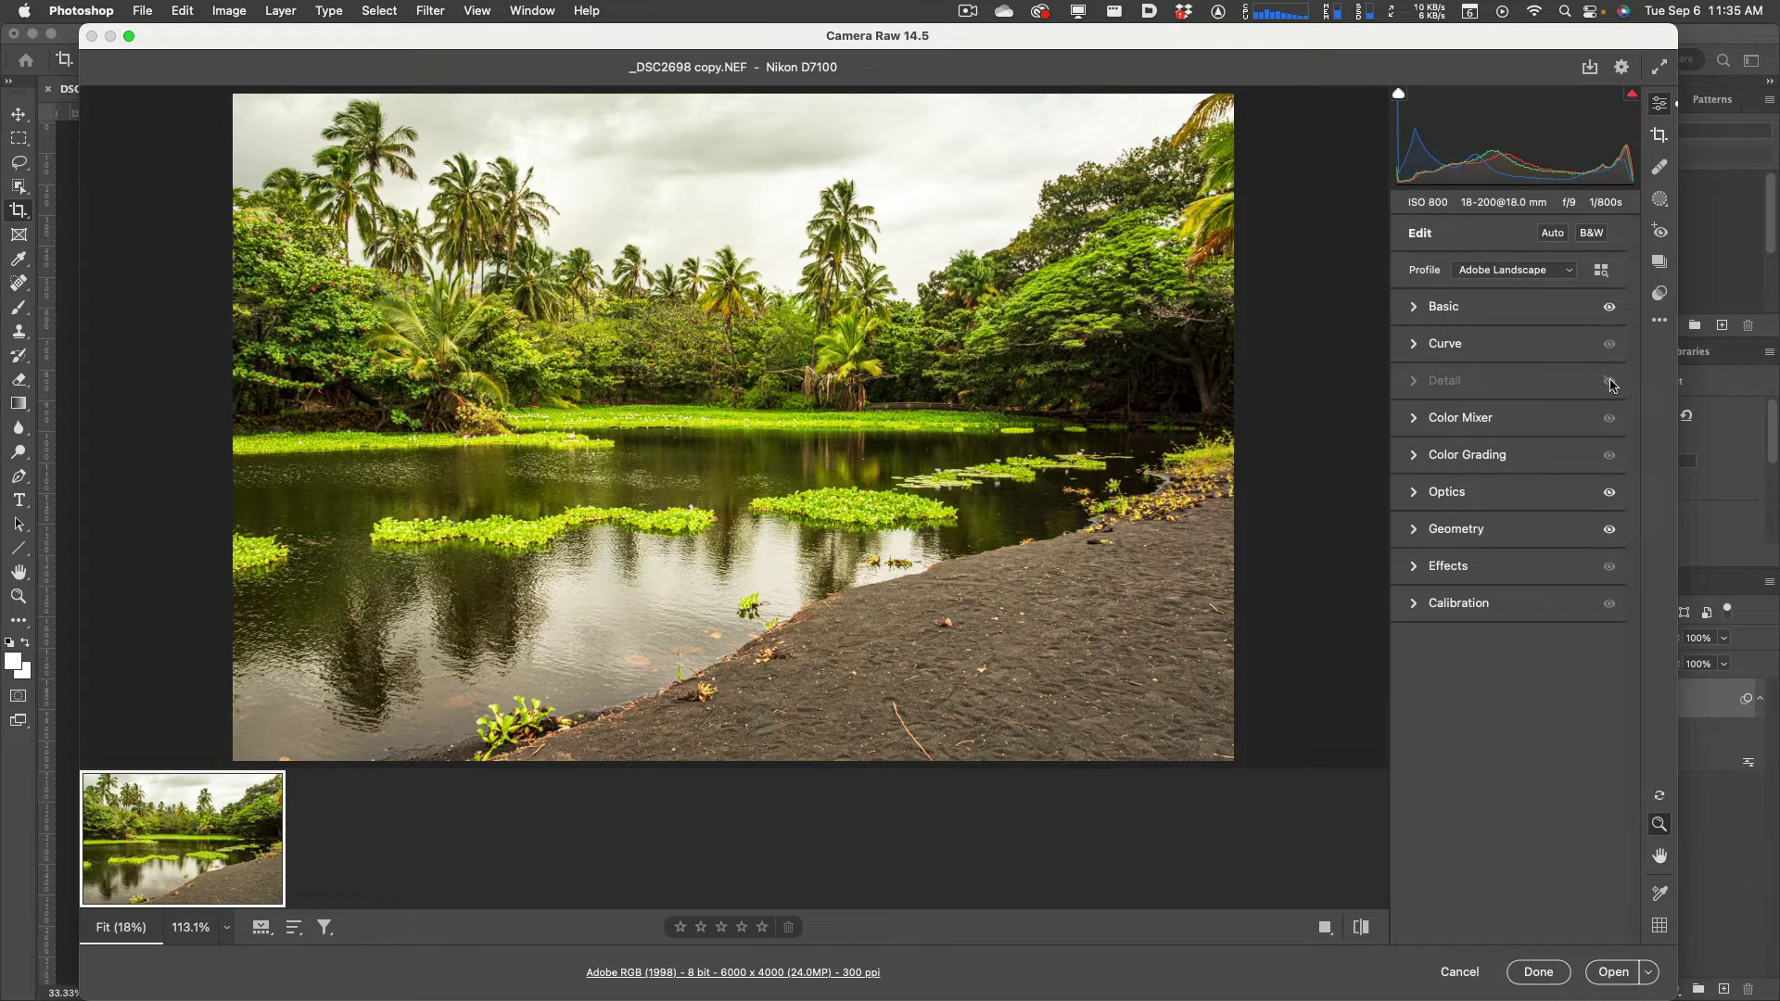
left_click(1610, 383)
Compare the photo with and without the Optics corrections, ending with them shown
left_click(1610, 492)
left_click(1609, 493)
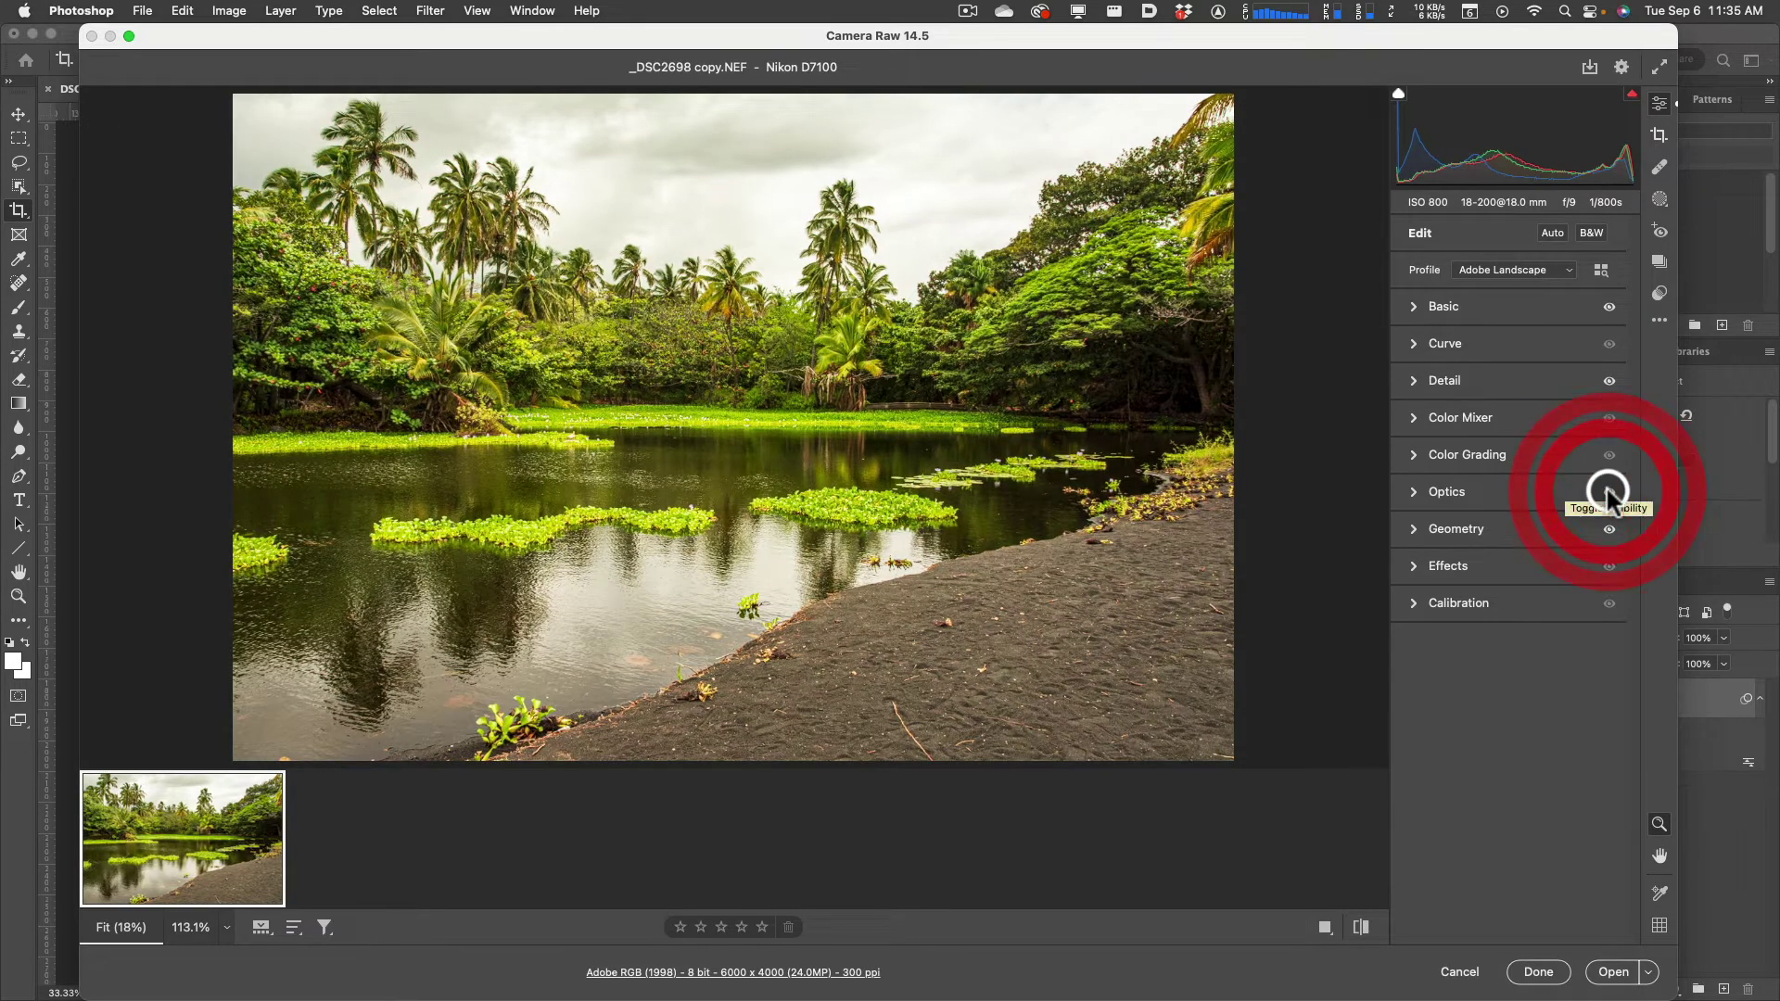
left_click(1610, 493)
left_click(1609, 492)
left_click(1610, 492)
left_click(1610, 492)
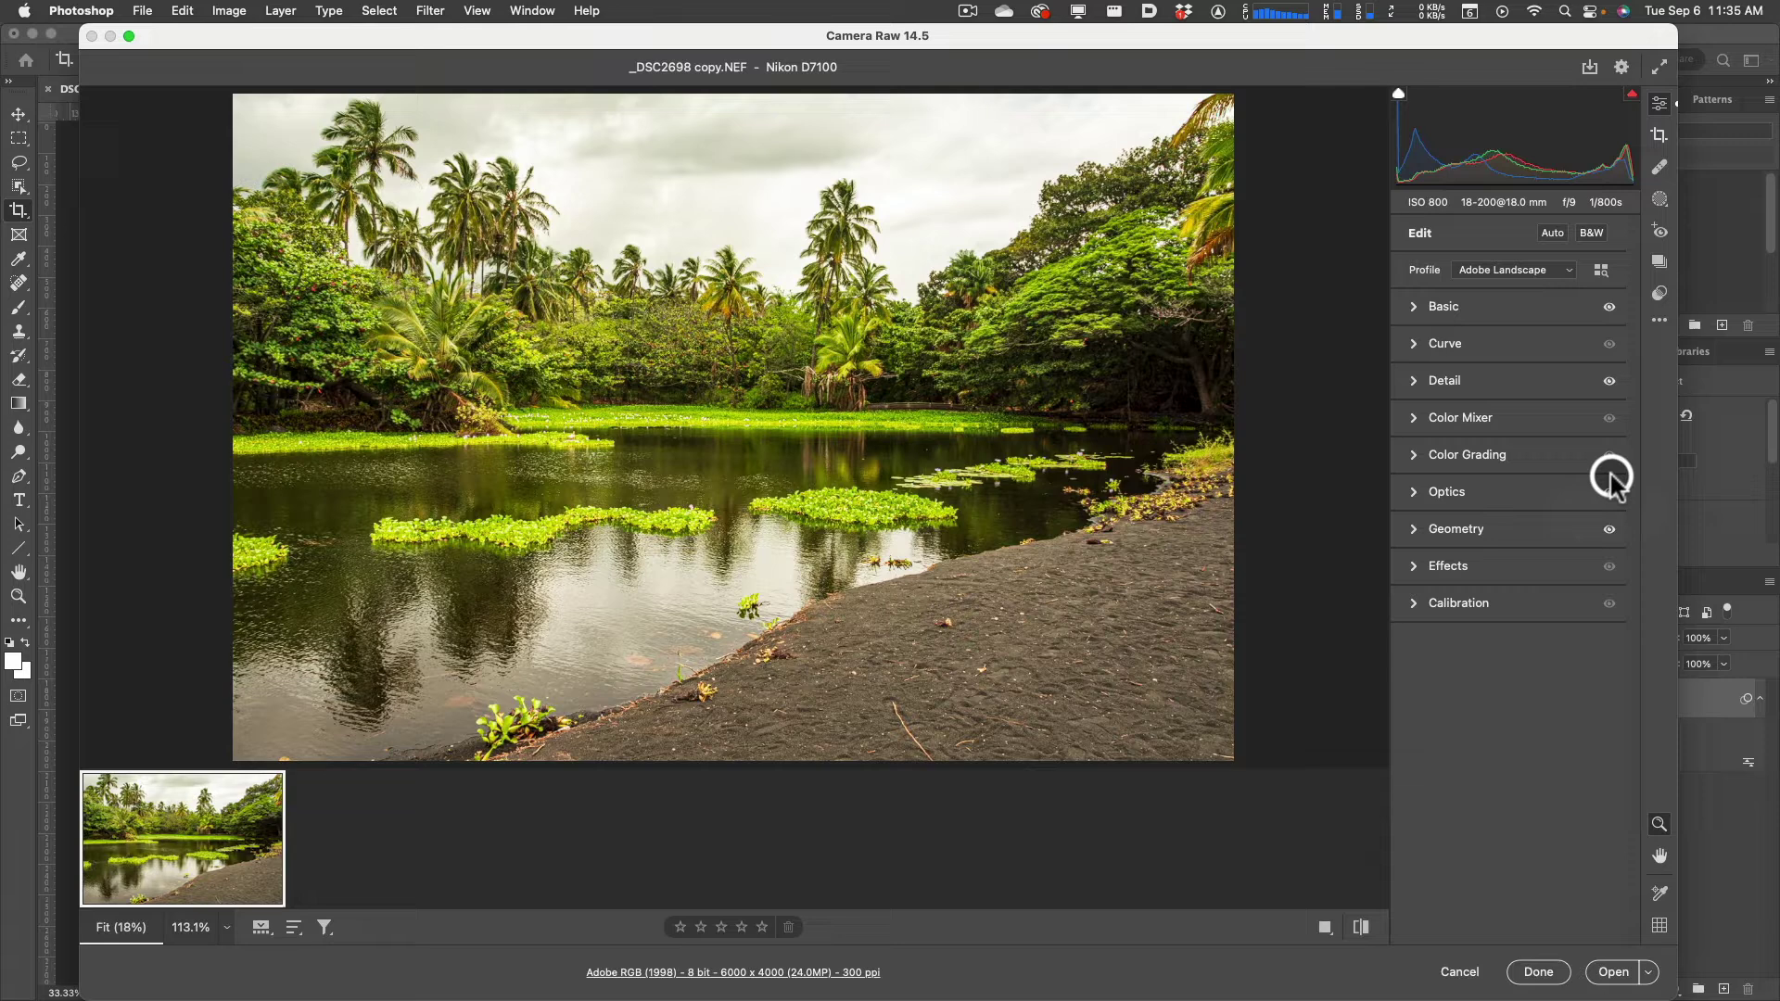
Compare the photo with and without the Geometry correction, ending with it shown
left_click(1609, 530)
left_click(1609, 530)
left_click(1609, 529)
left_click(1609, 530)
left_click(1609, 530)
left_click(1609, 530)
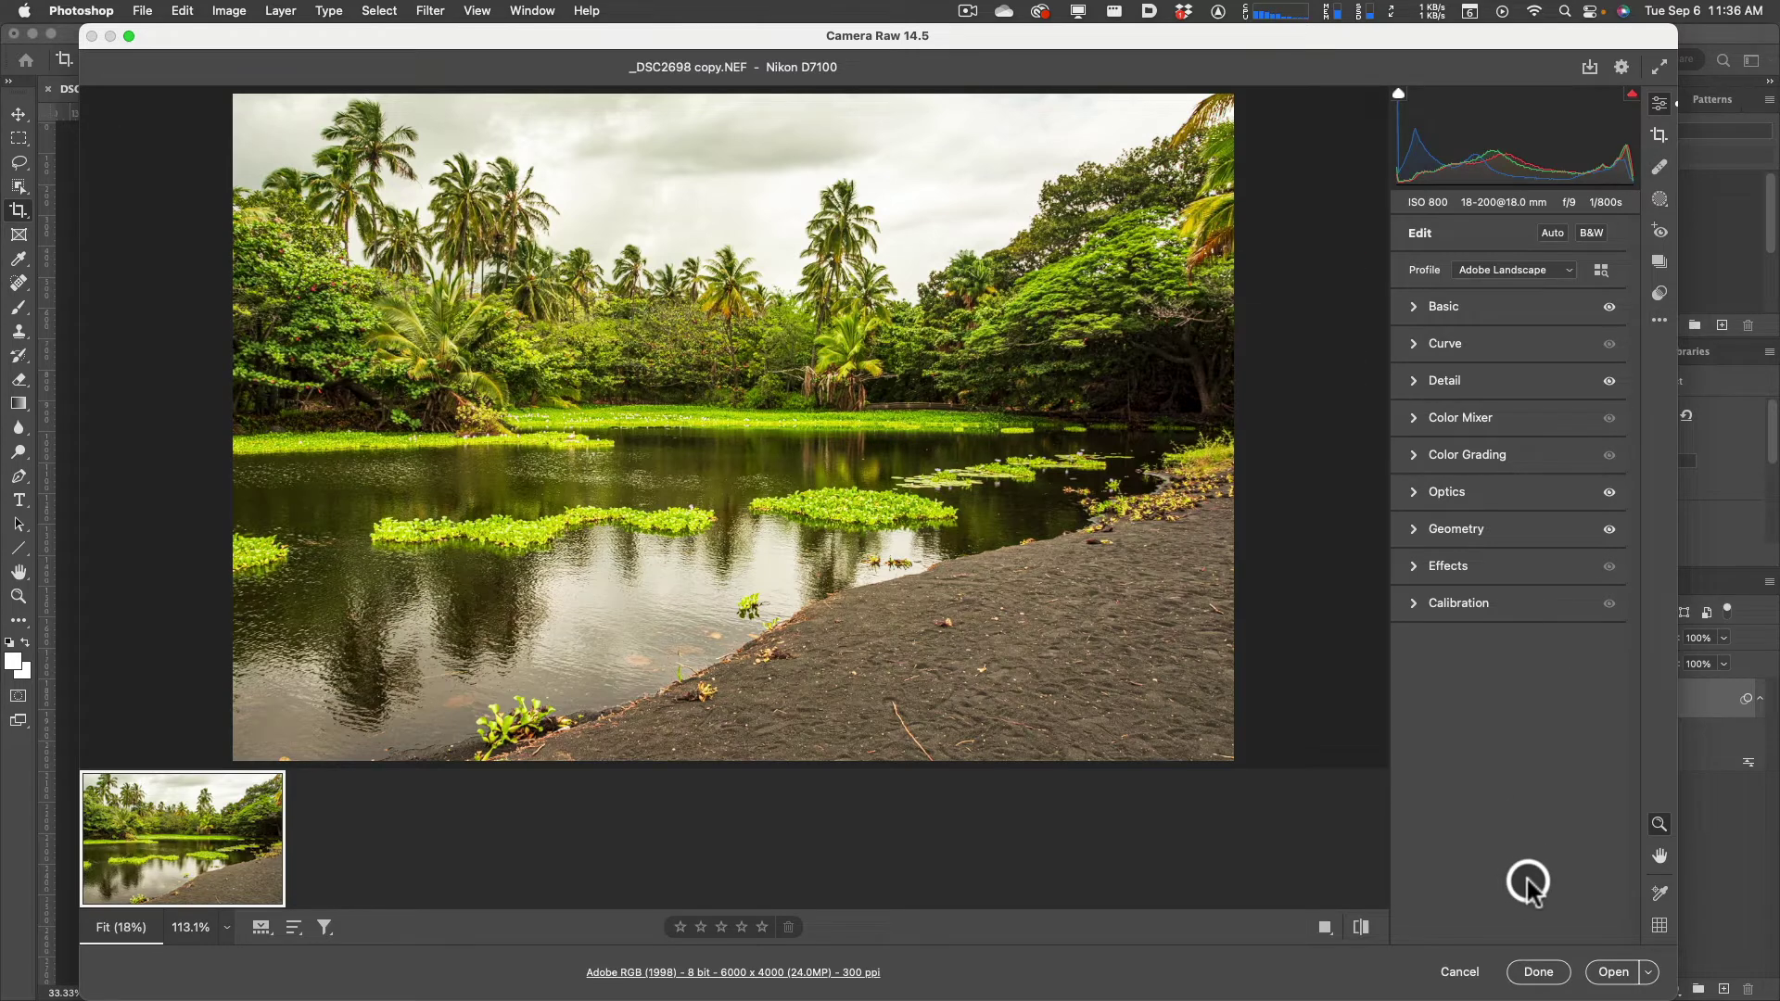
Examine the closing options Cancel, Done and Open, along with their alternate forms Reset and Open Copy
key("alt")
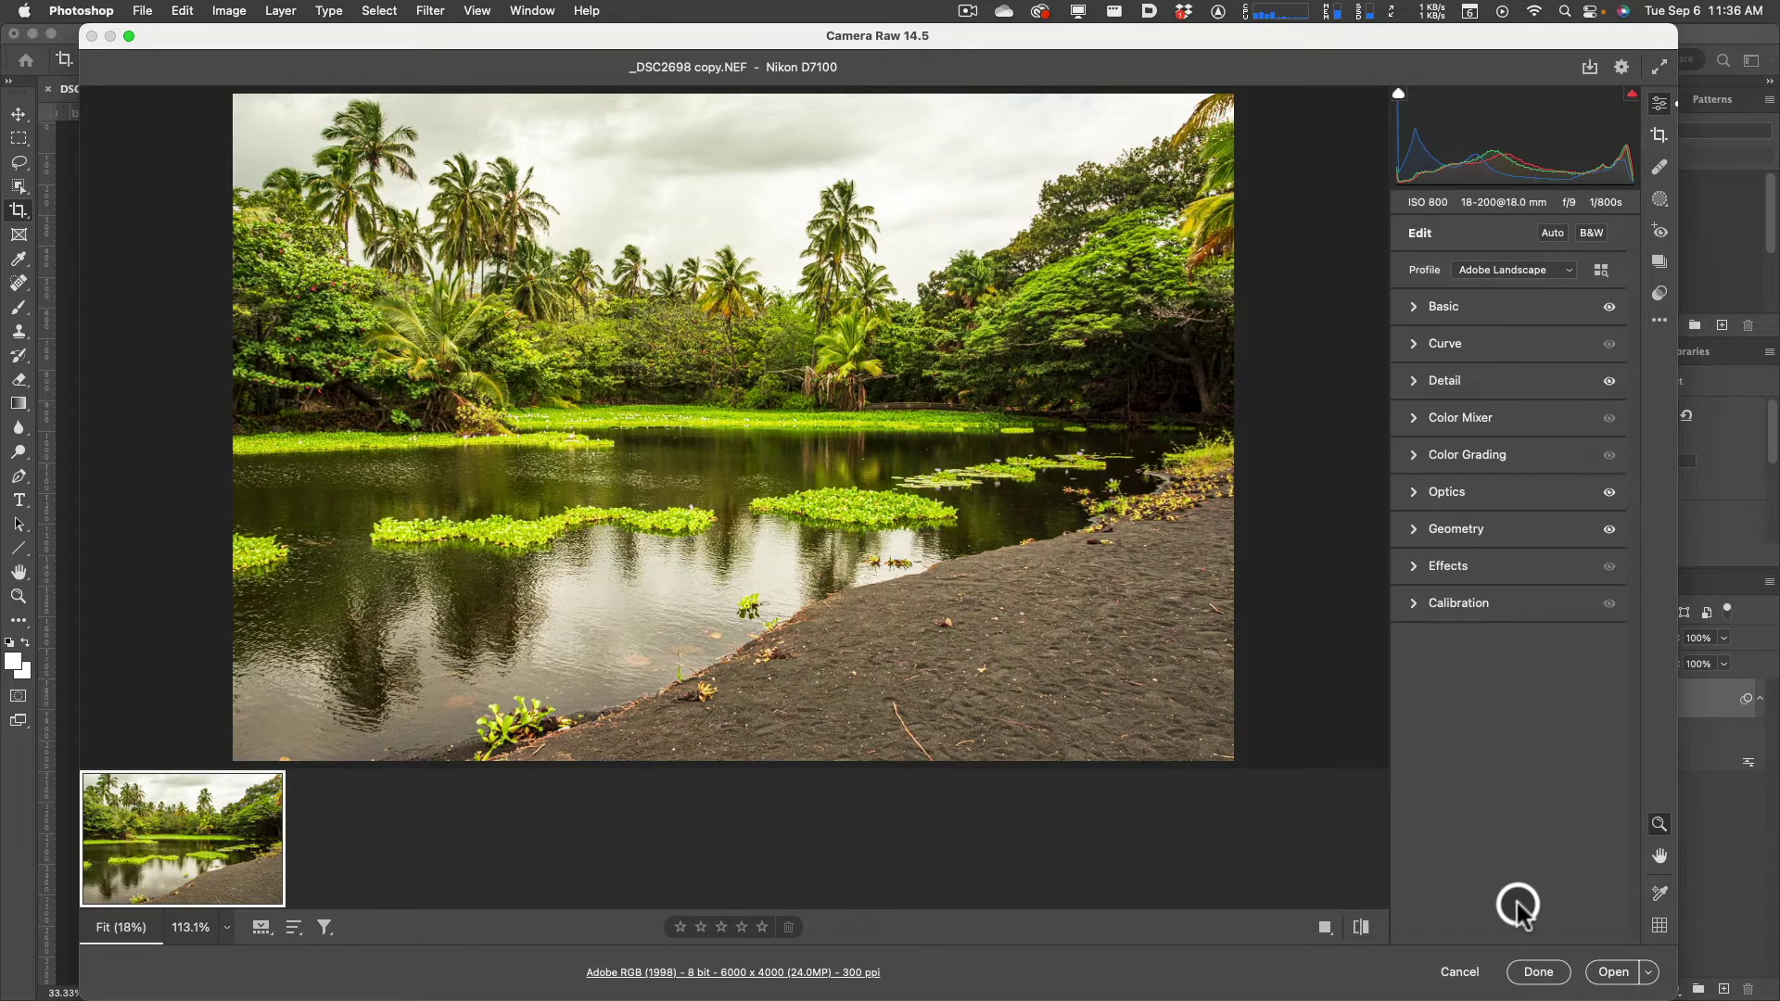
key("alt")
left_click(1461, 974)
left_click_drag(1460, 975, 1516, 981)
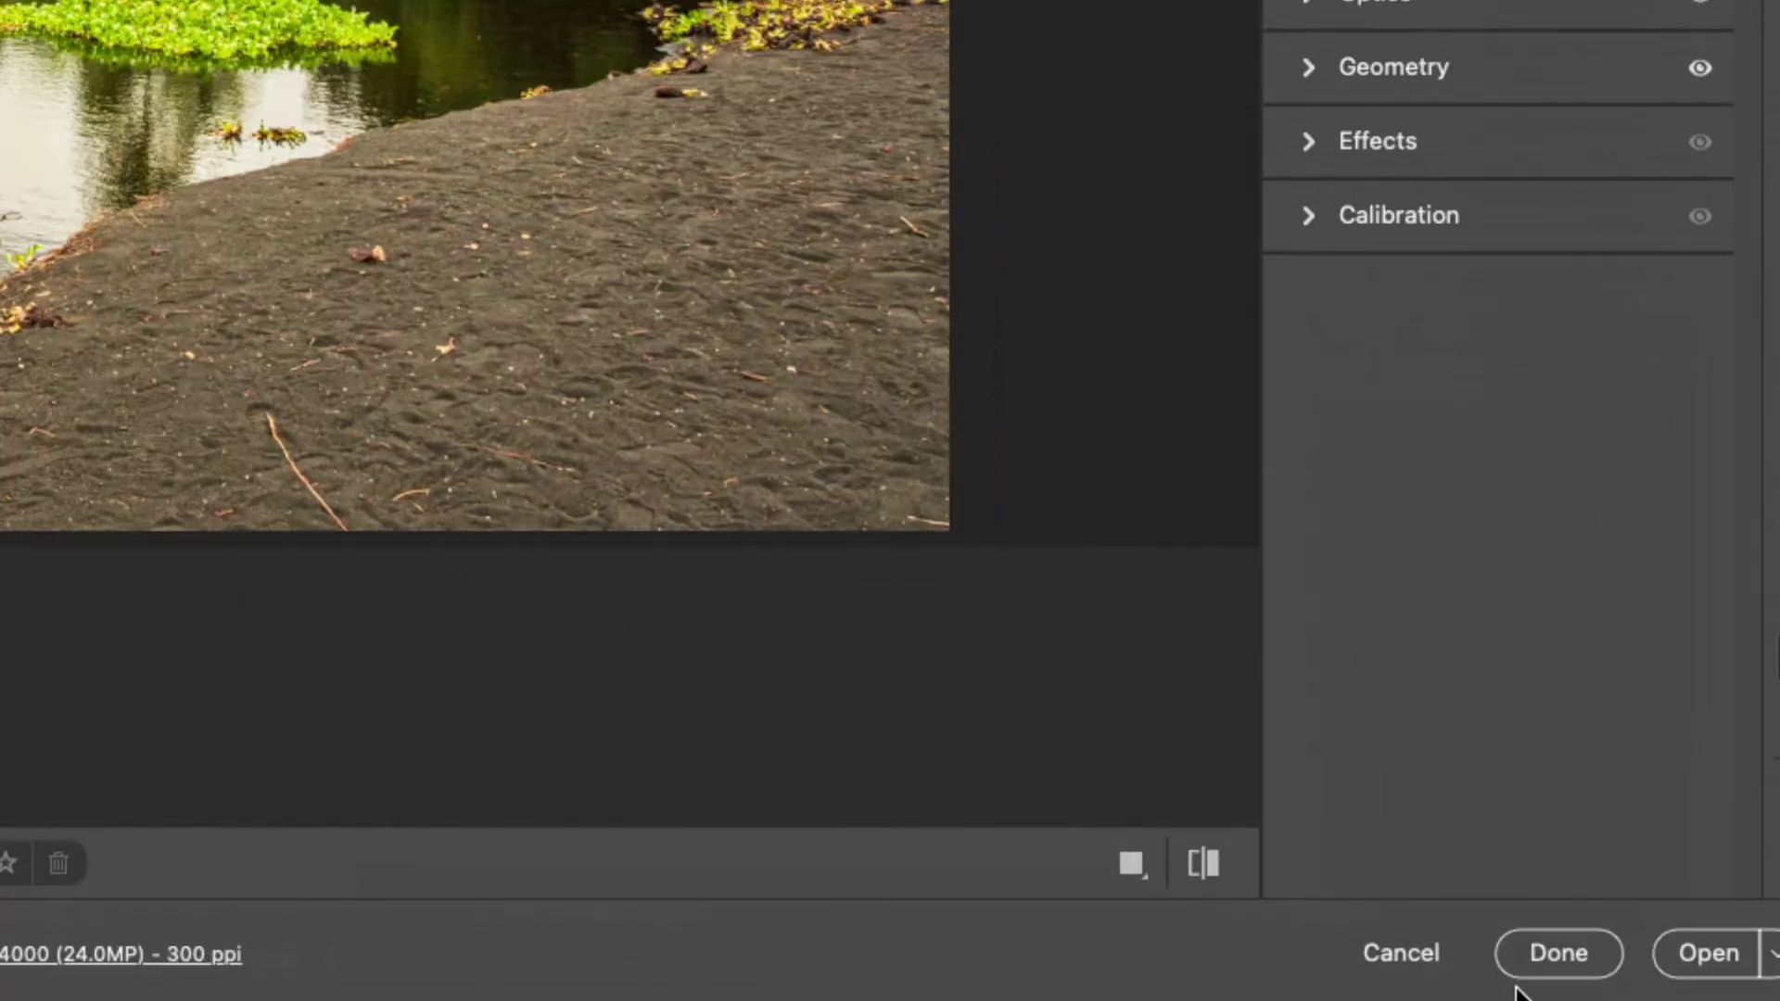
key("alt")
key("alt")
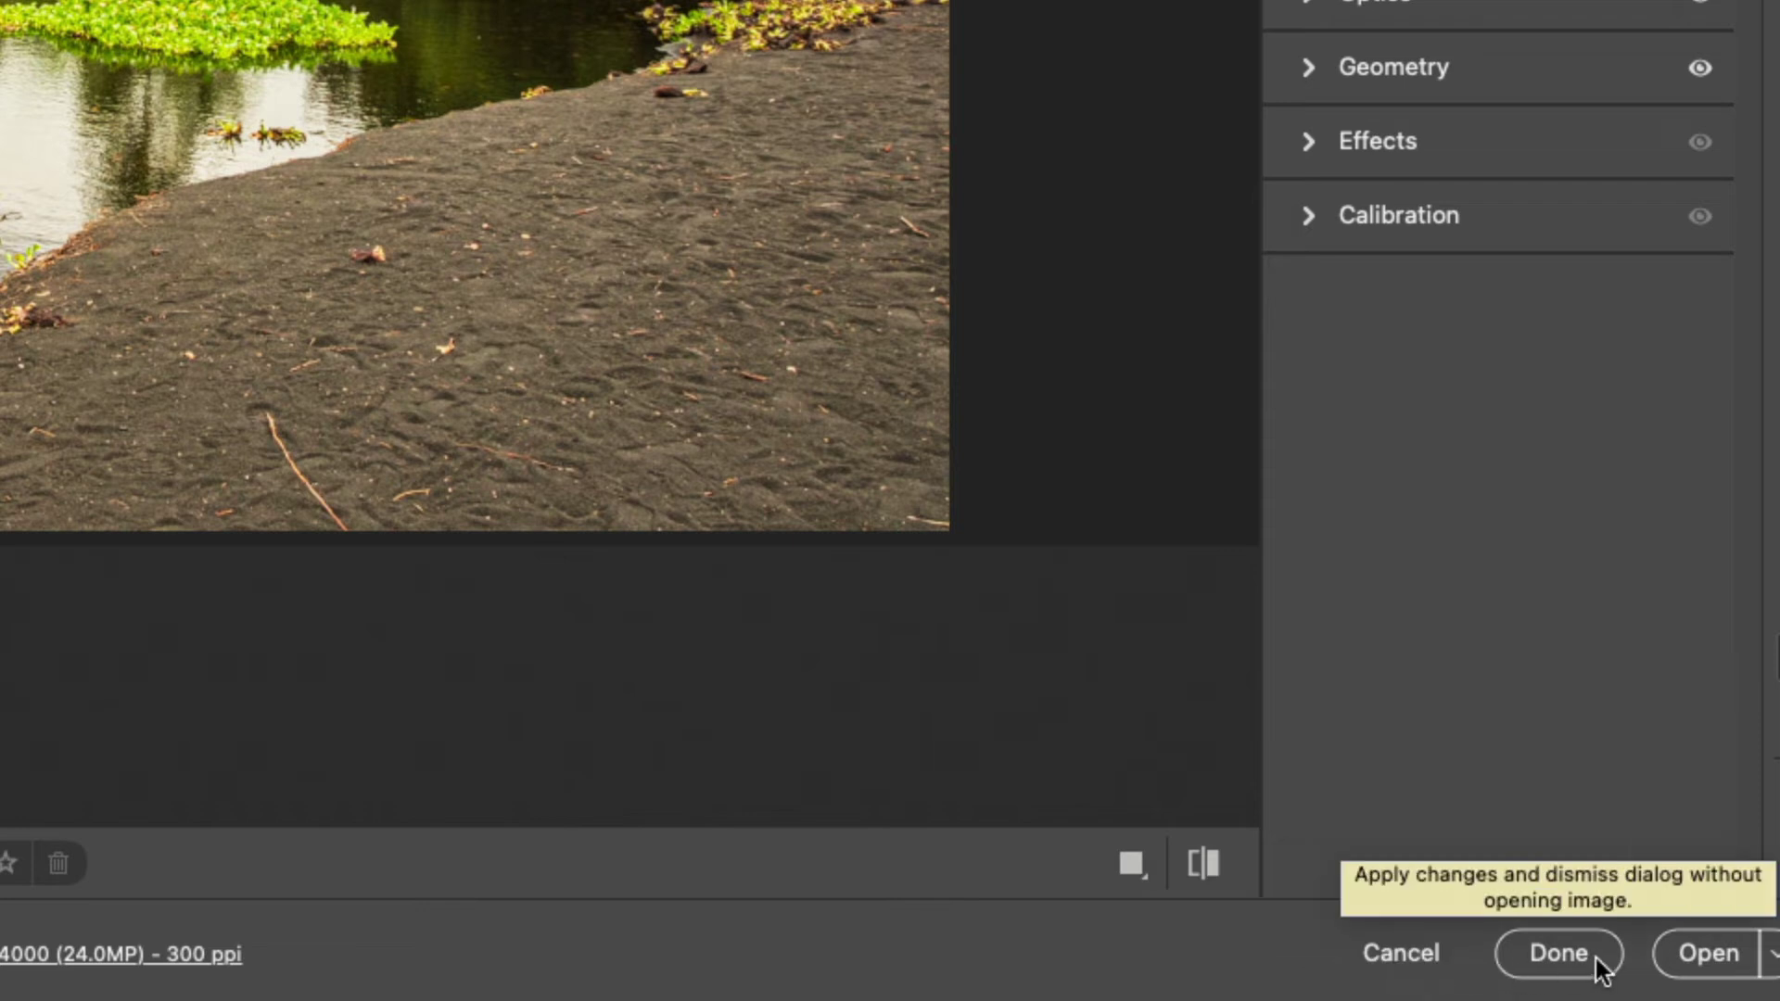
key("alt")
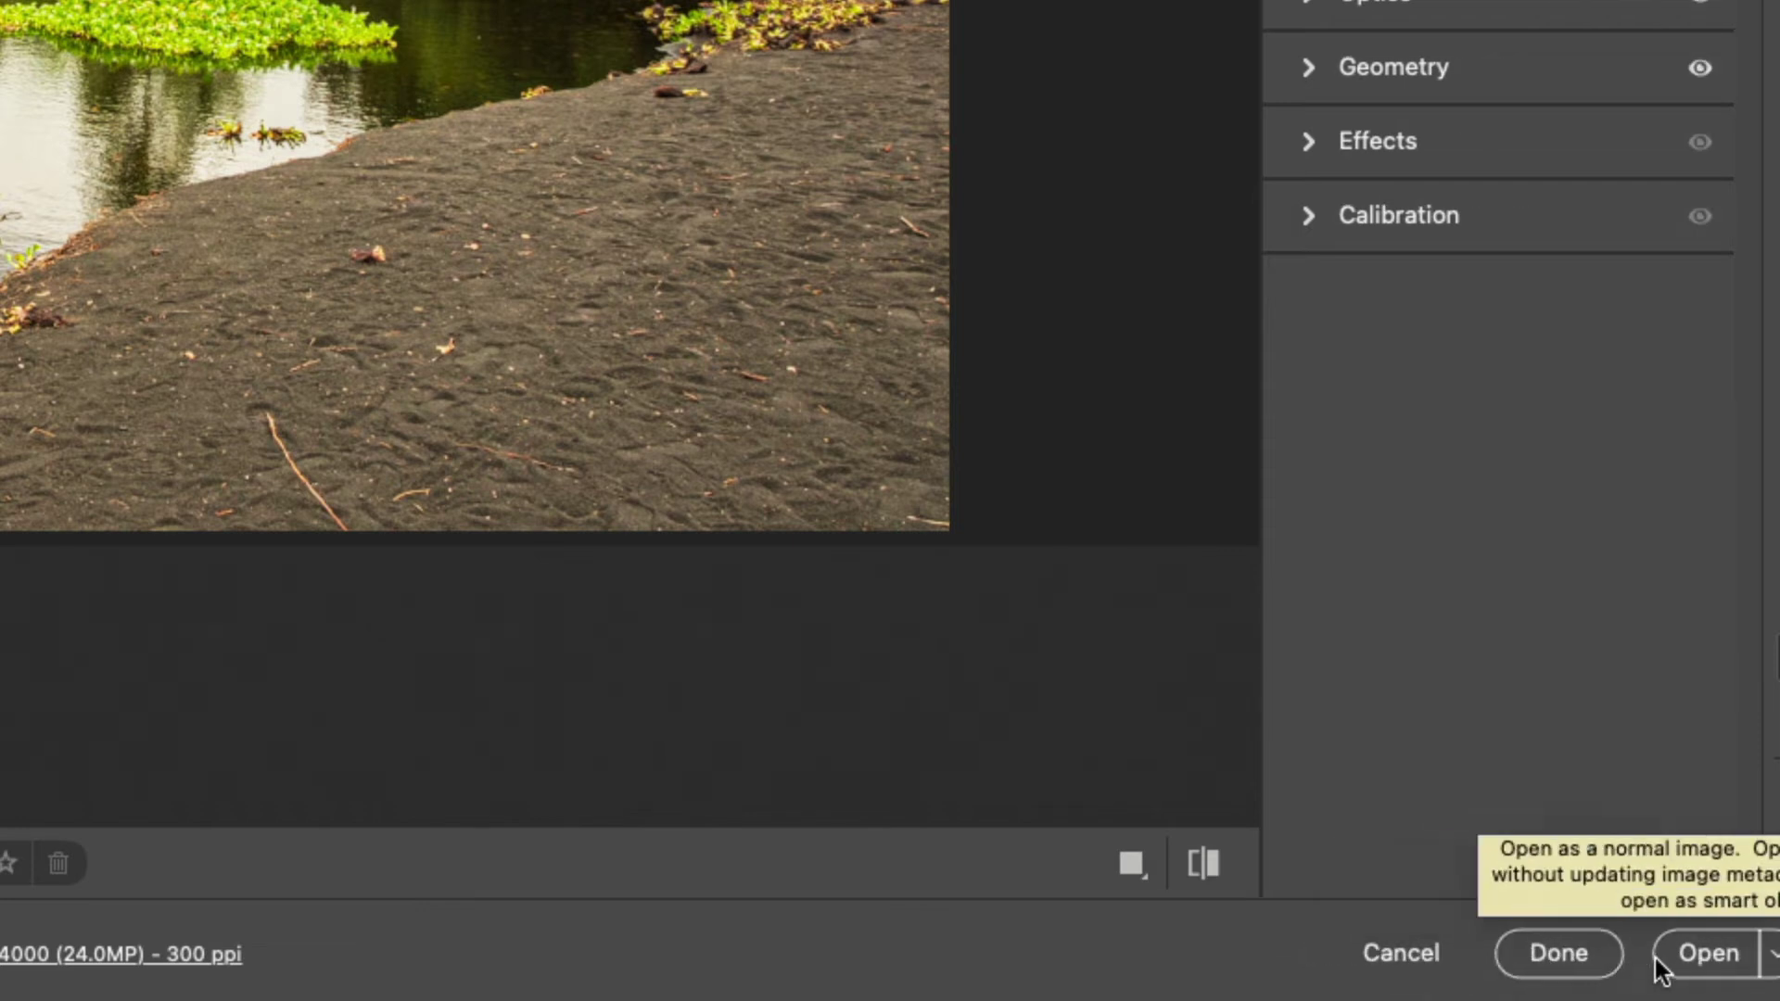
key("alt")
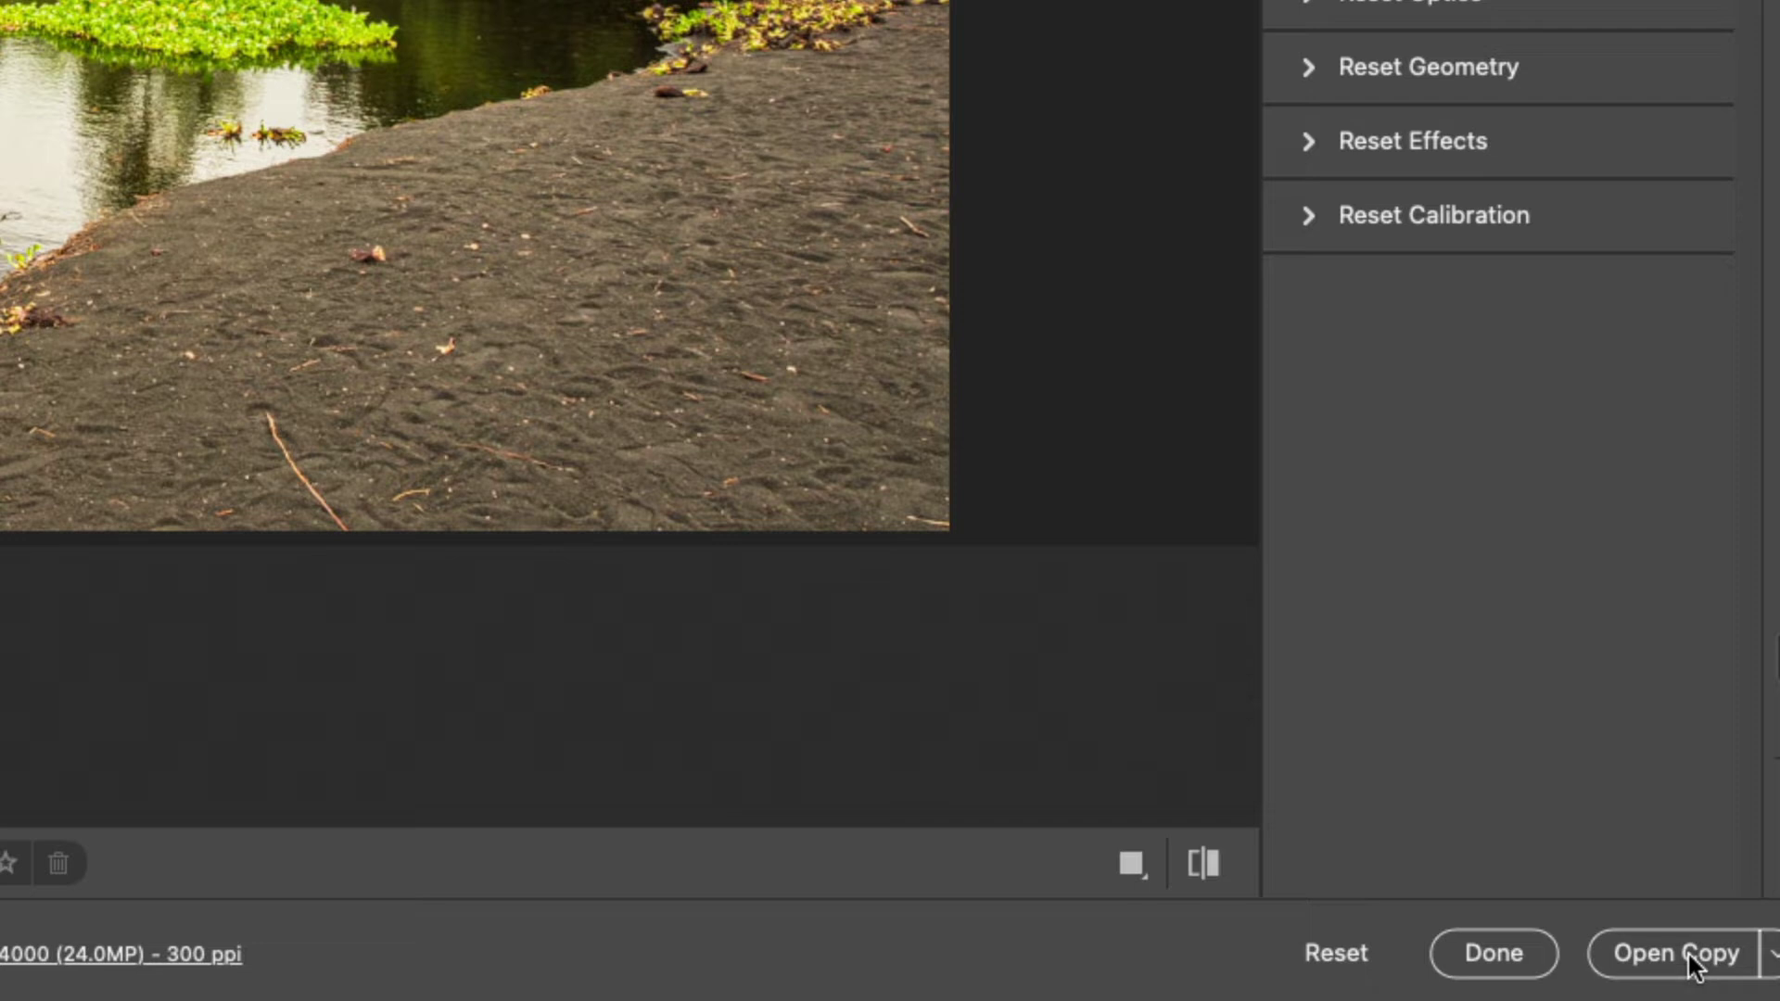
key("alt")
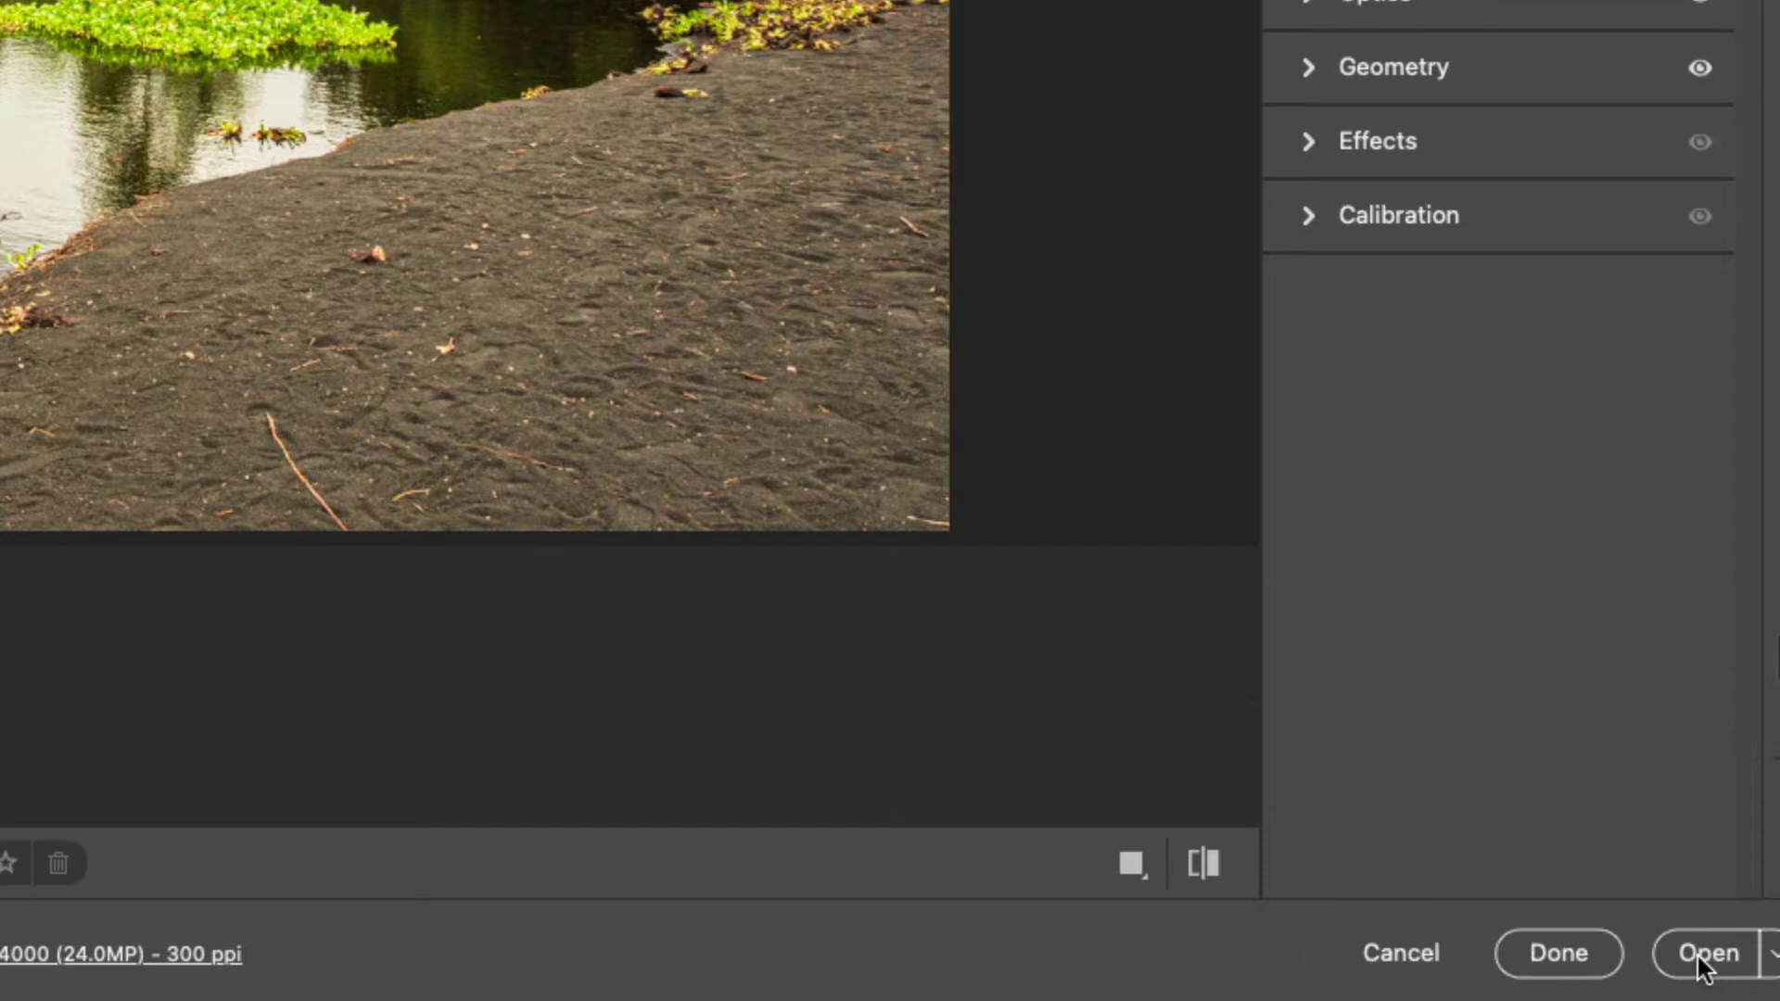
key("alt")
key("alt")
key("alt")
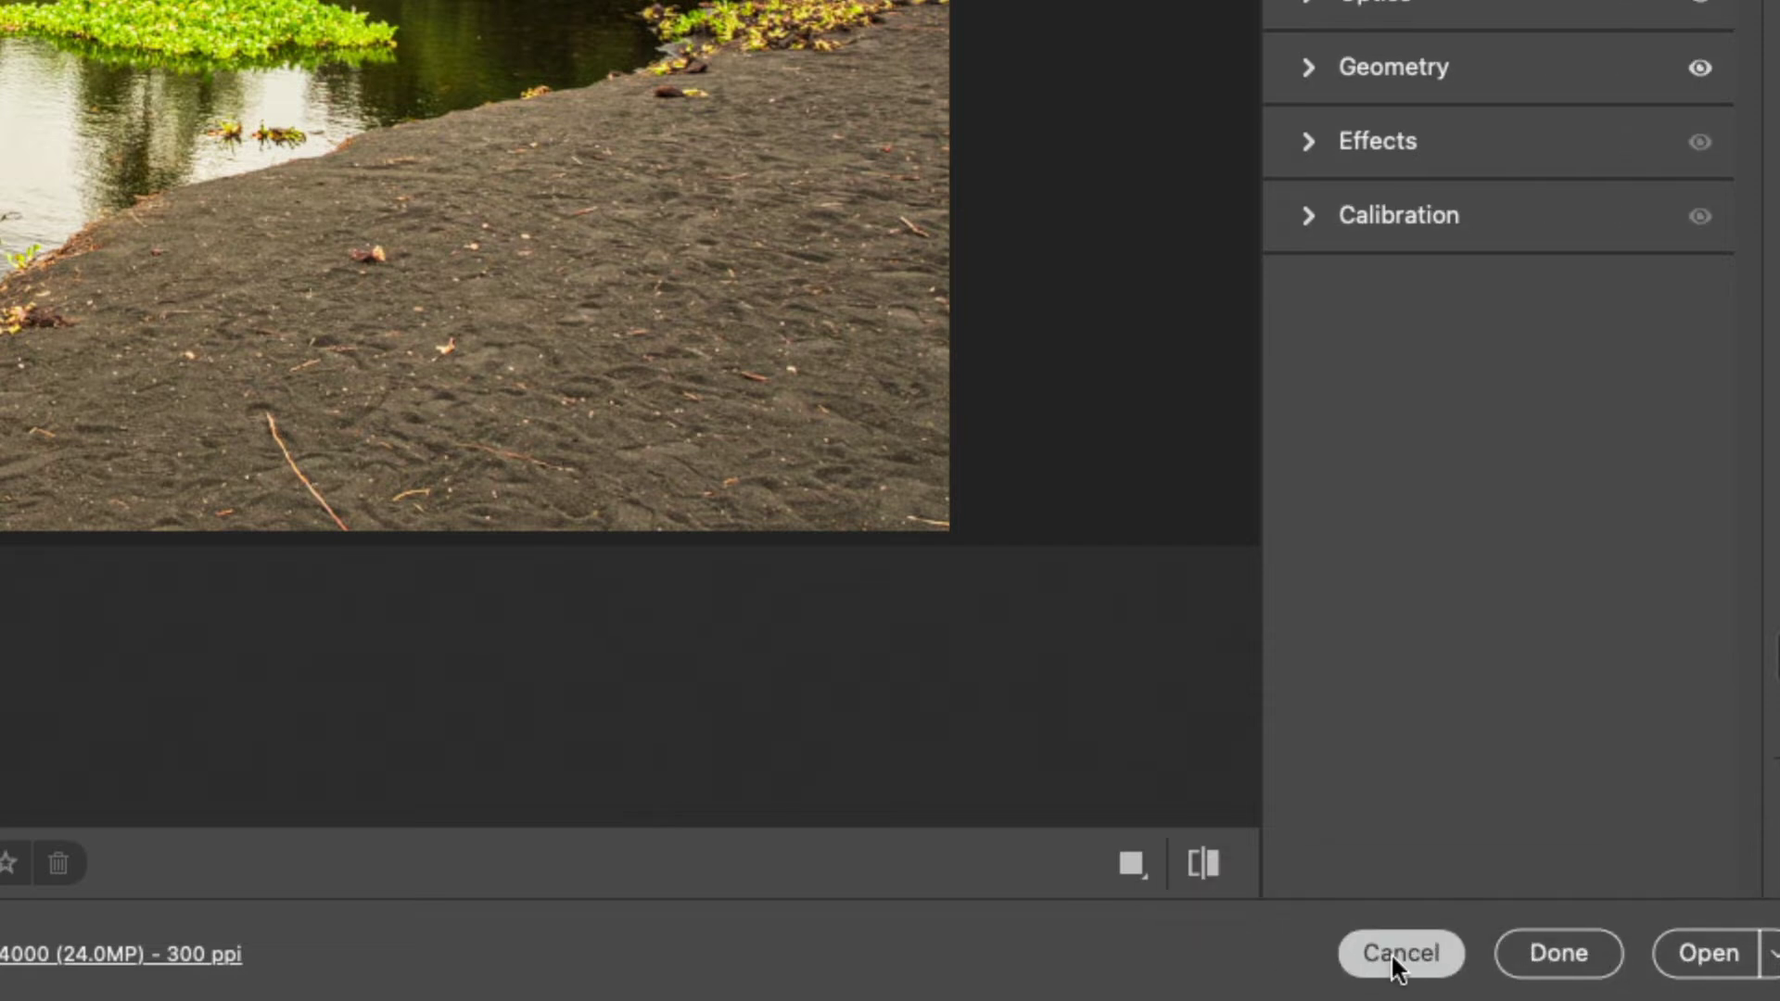
key("alt")
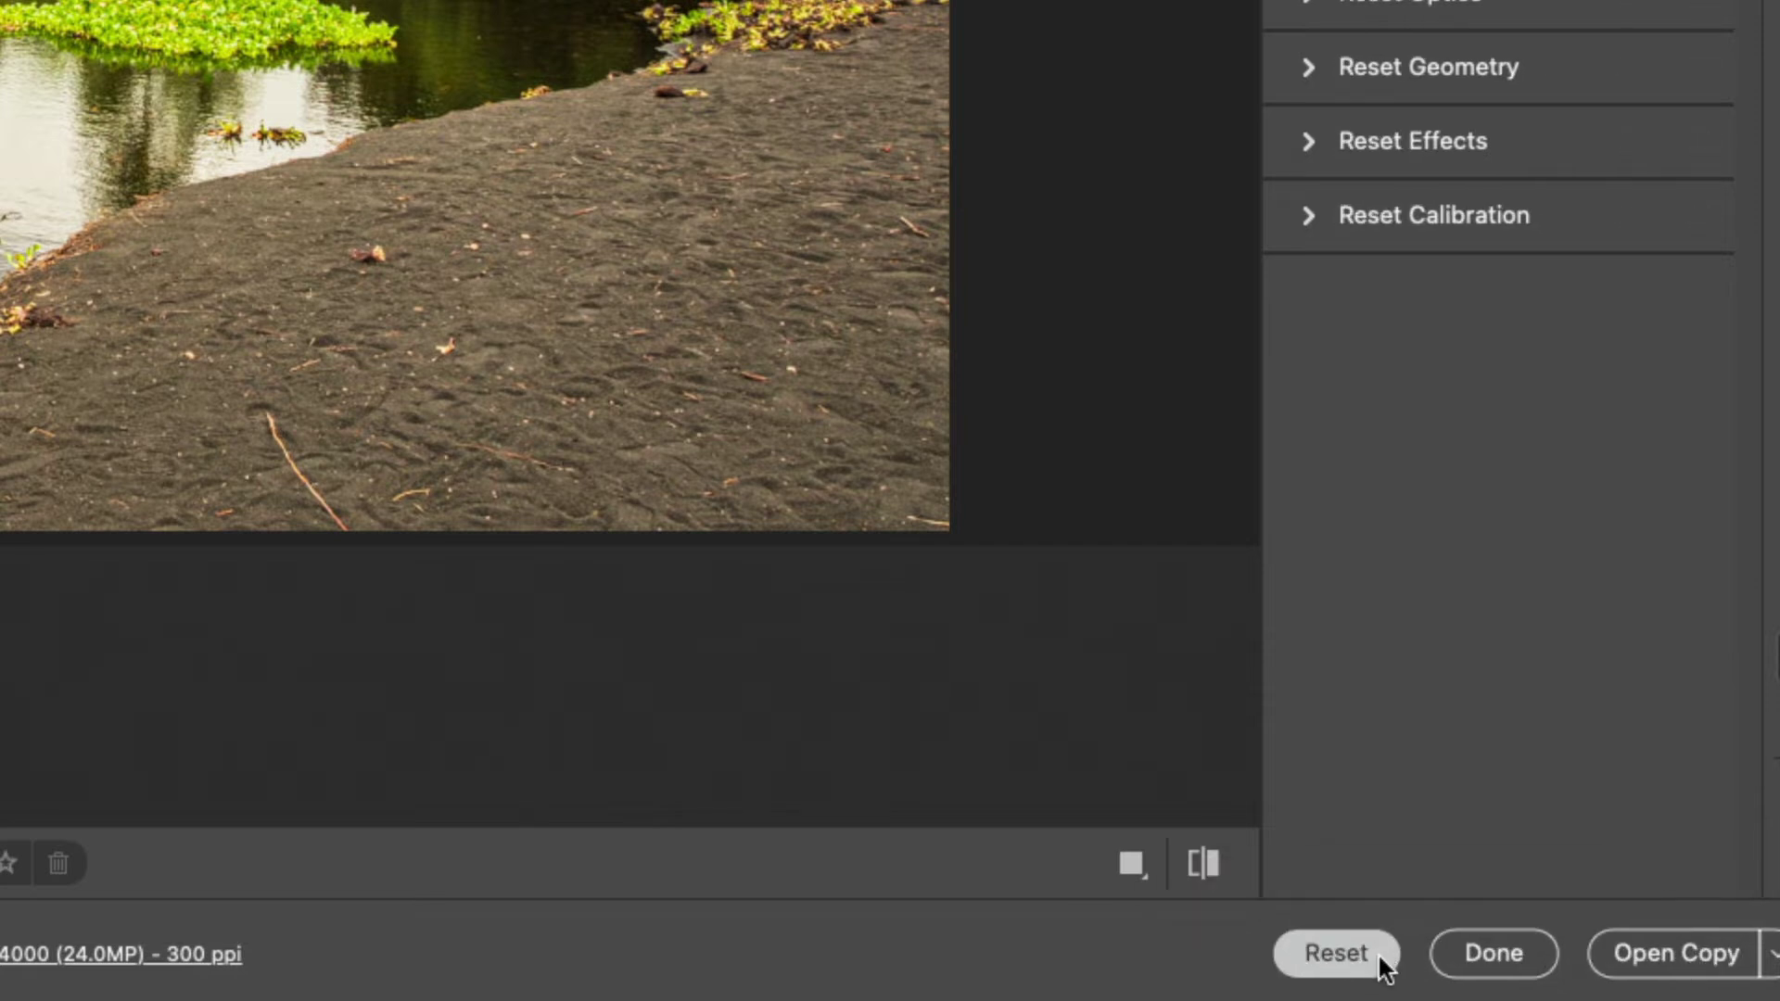
Keep the pond photo's Camera Raw adjustments by finishing with Done, without opening the photo in Photoshop
key("alt")
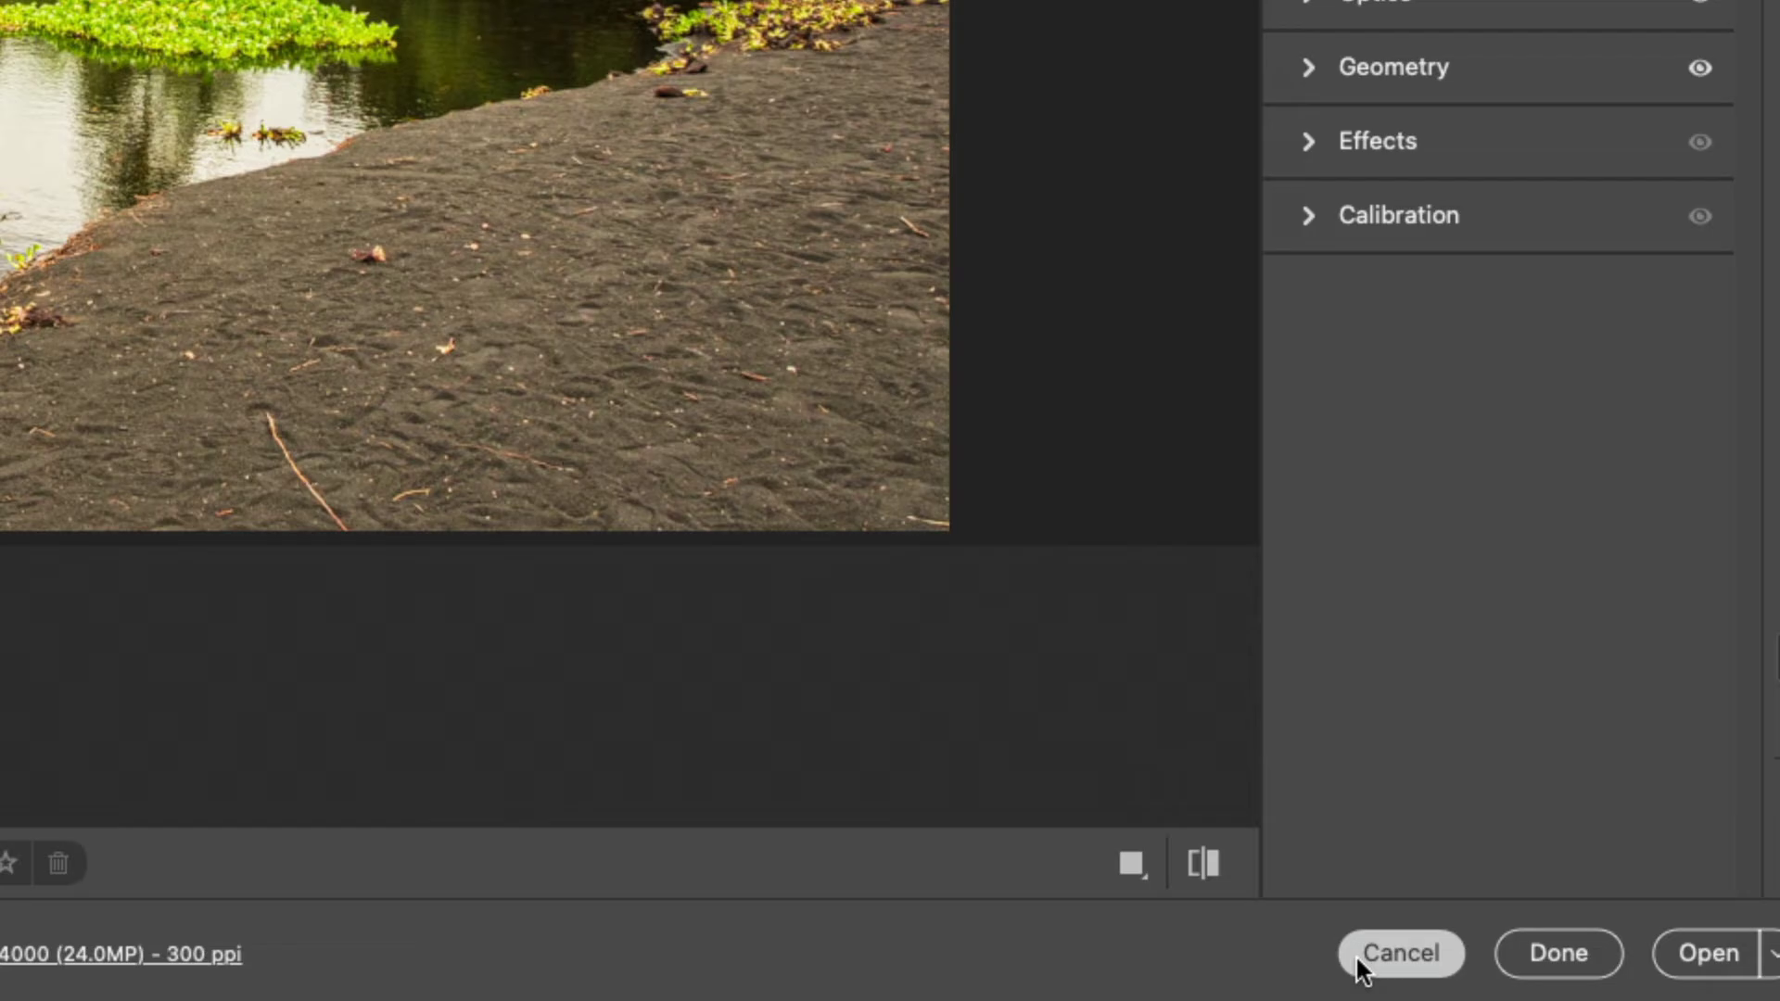
left_click(1355, 954)
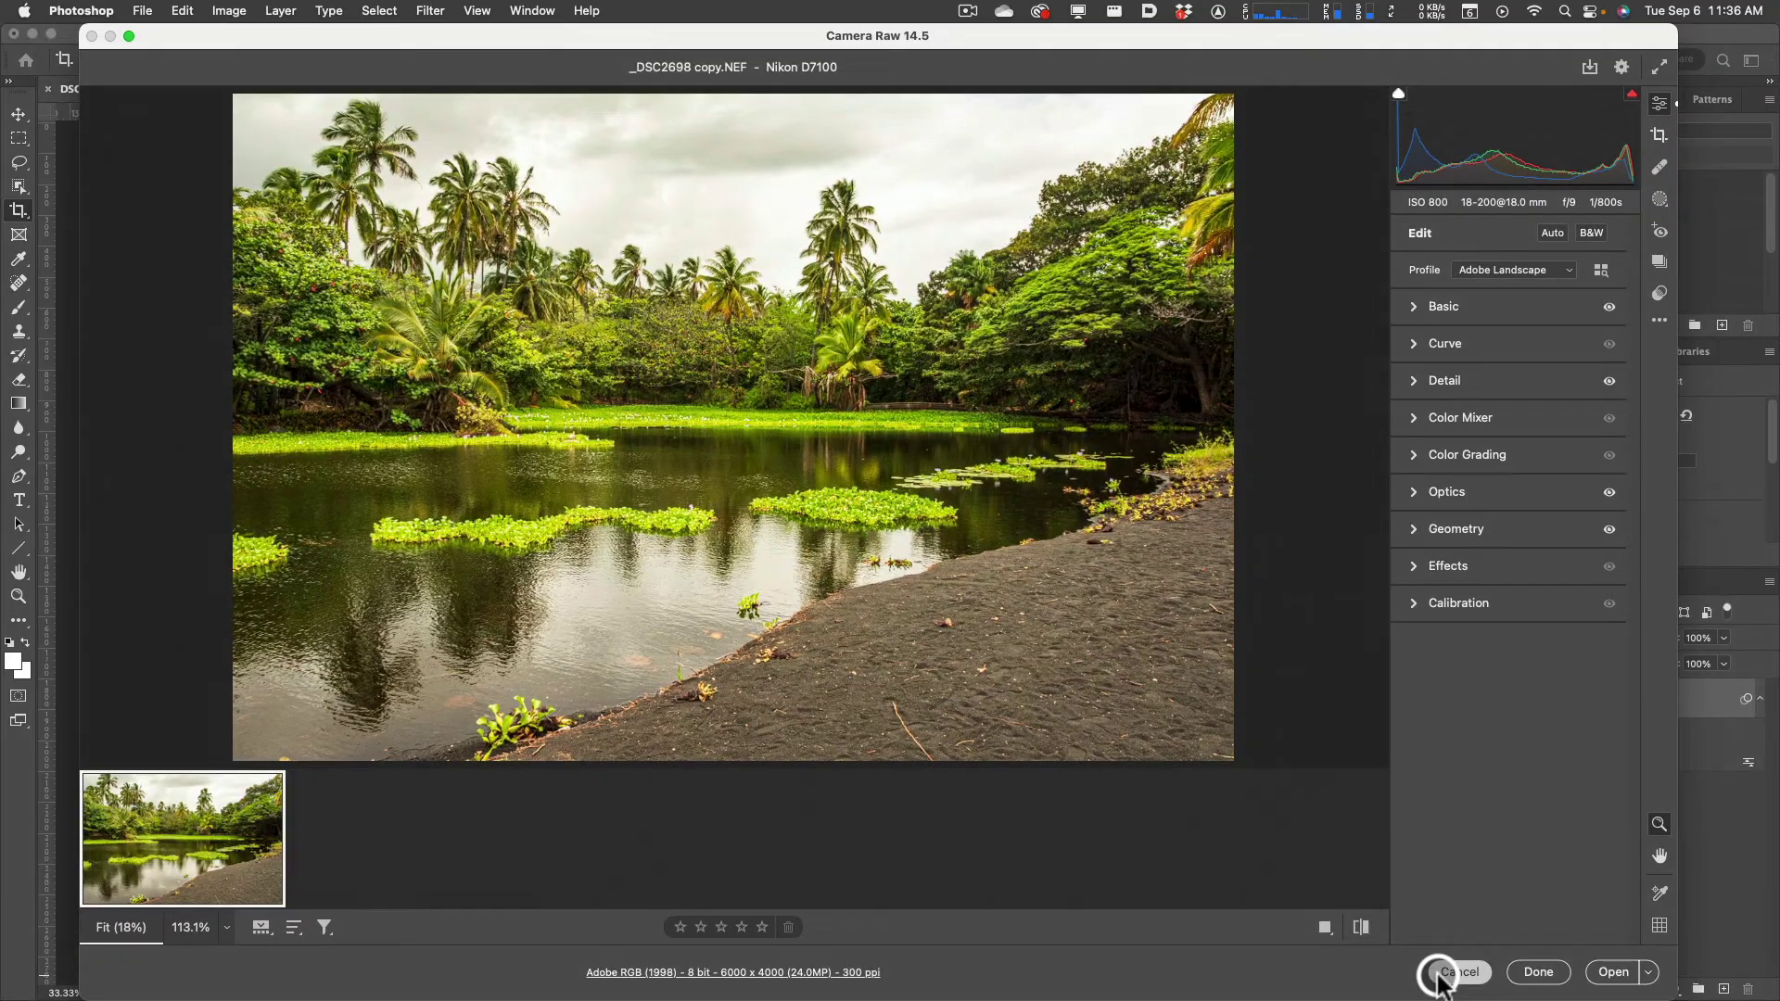
key("alt")
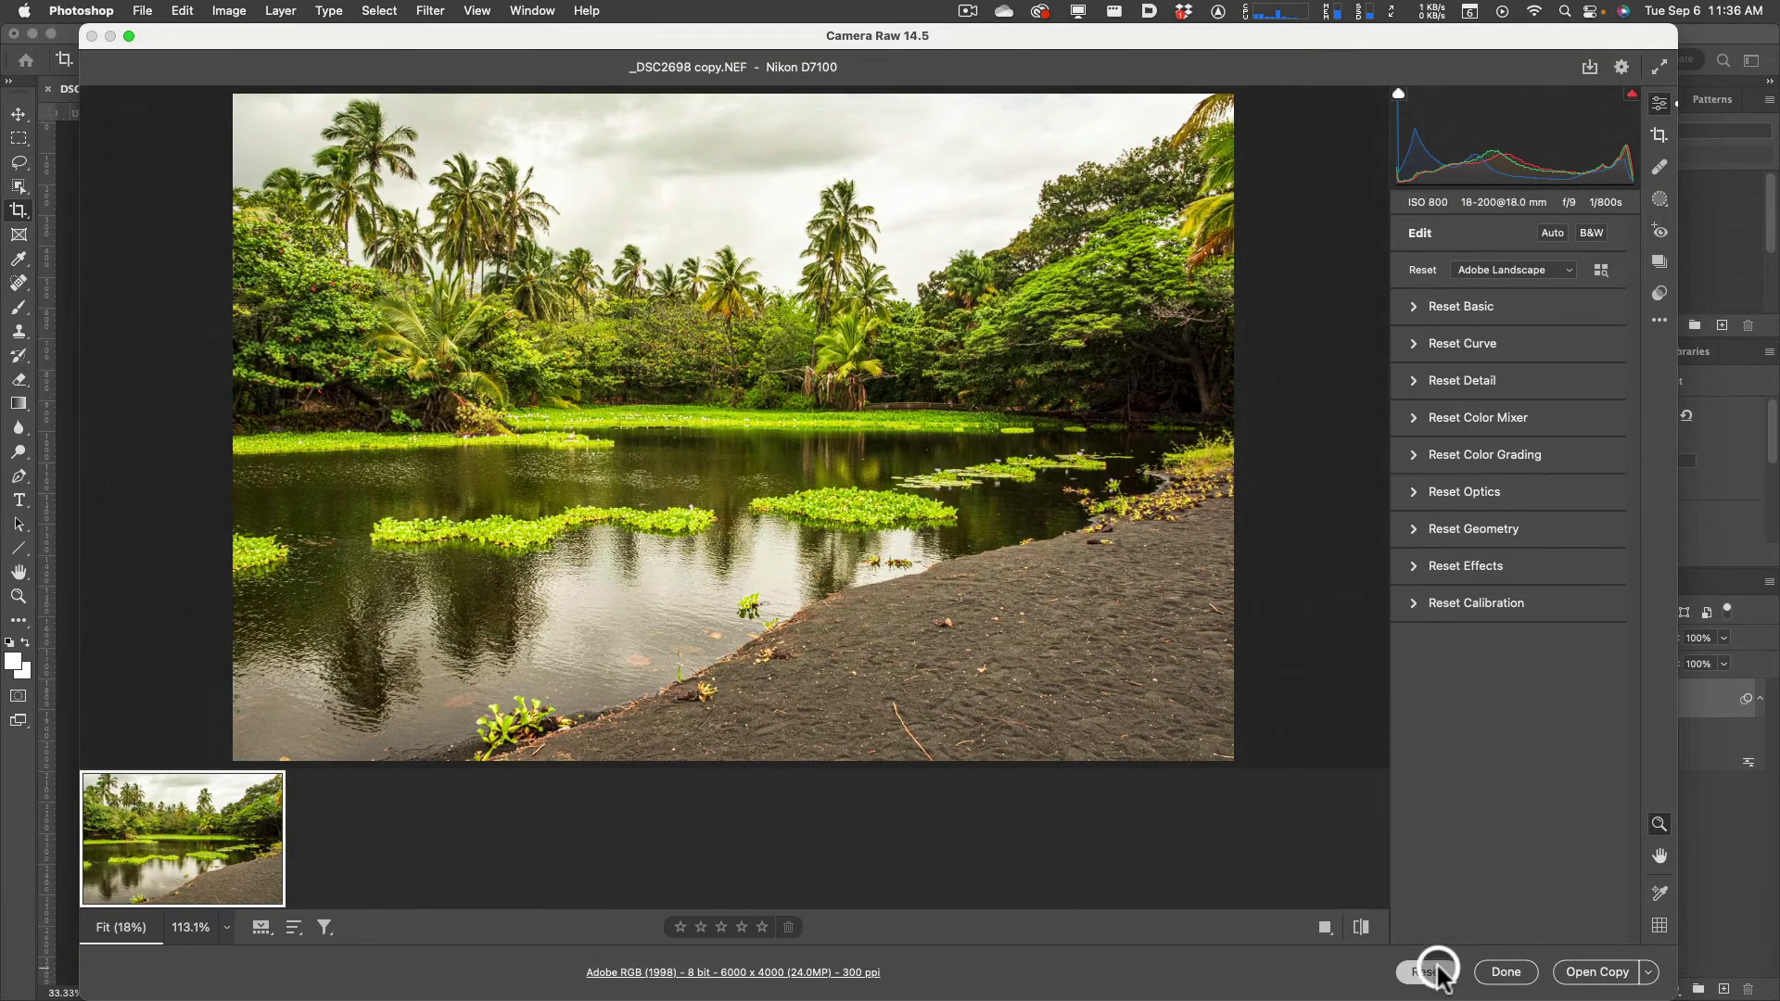
left_click(1530, 971)
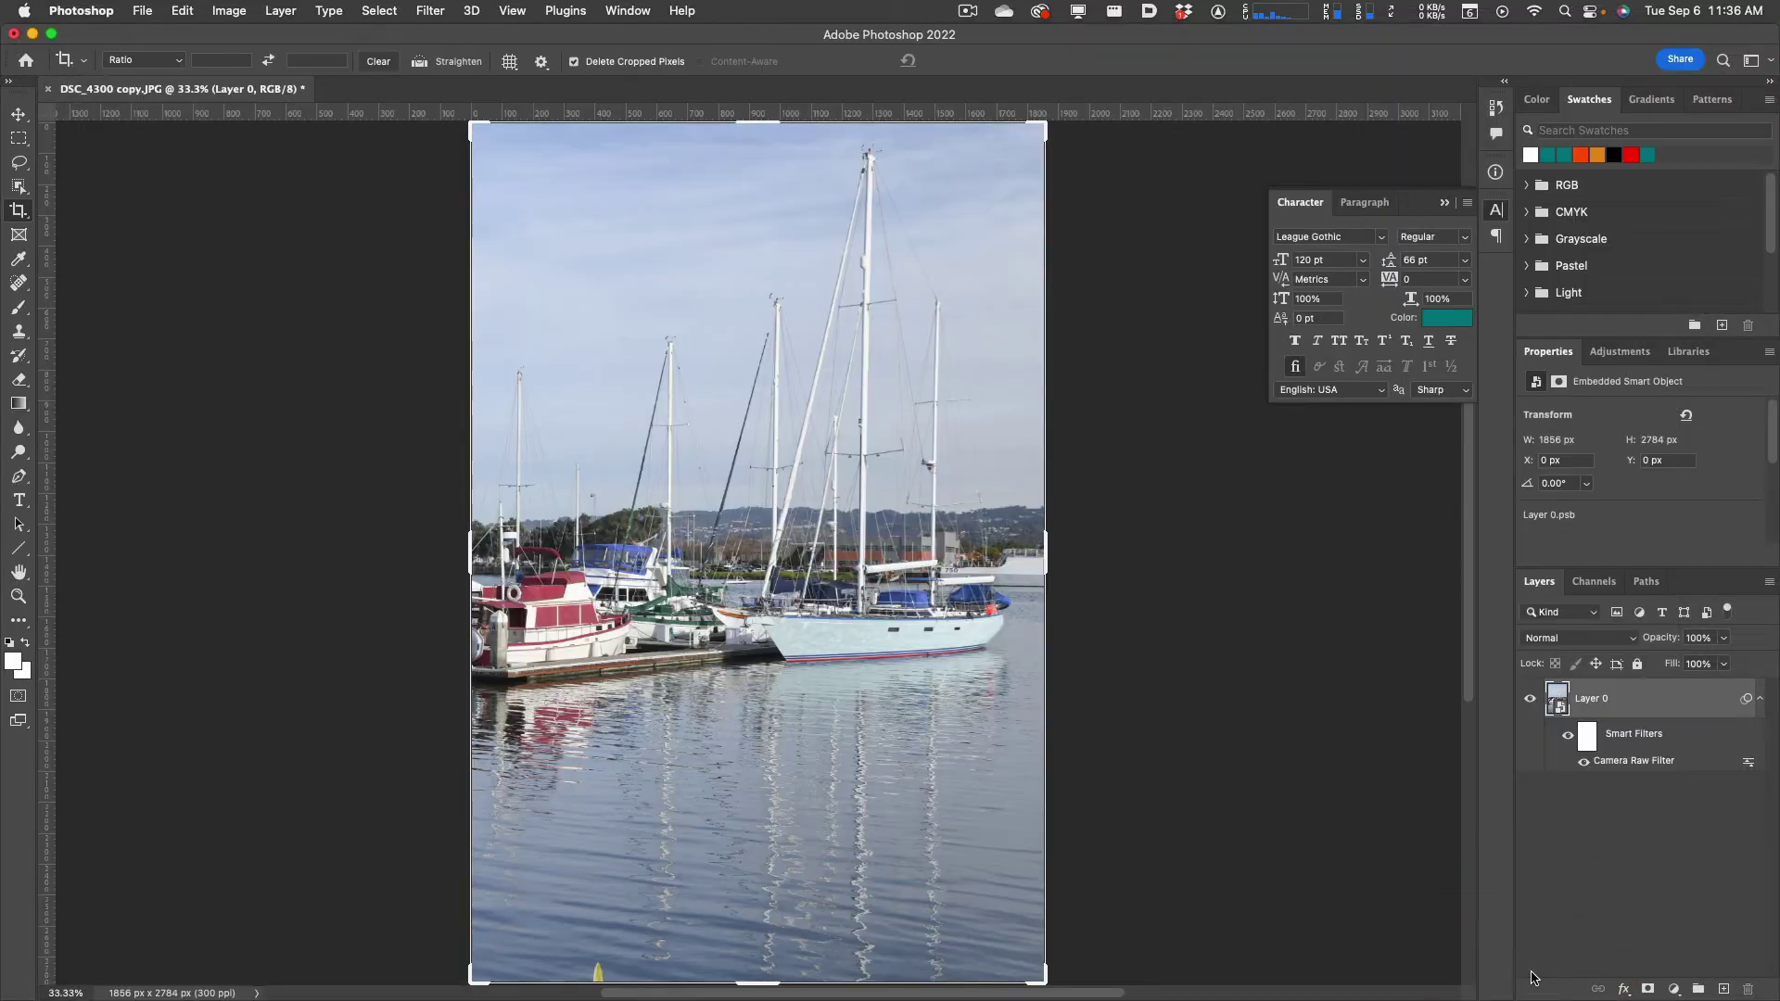
Switch to Adobe Bridge and compare the unedited pond photo with the adjusted _DSC2698 copy.NEF and its settings badge
left_click(93, 13)
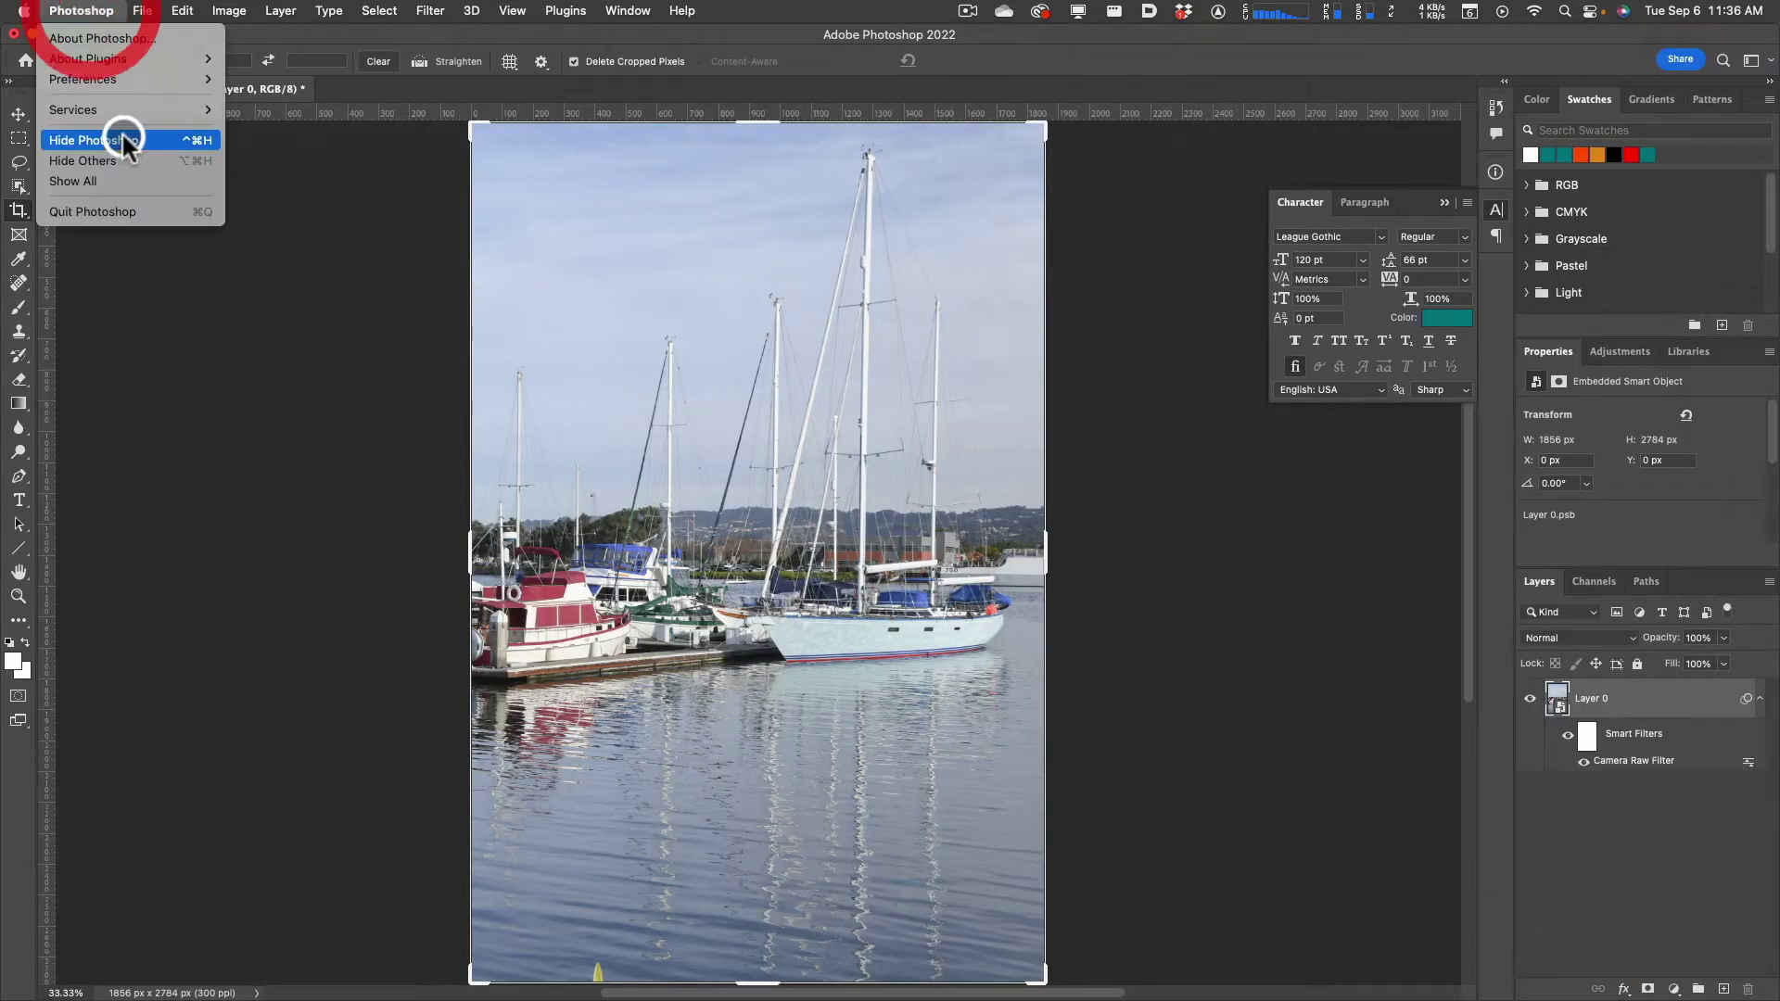
left_click(120, 131)
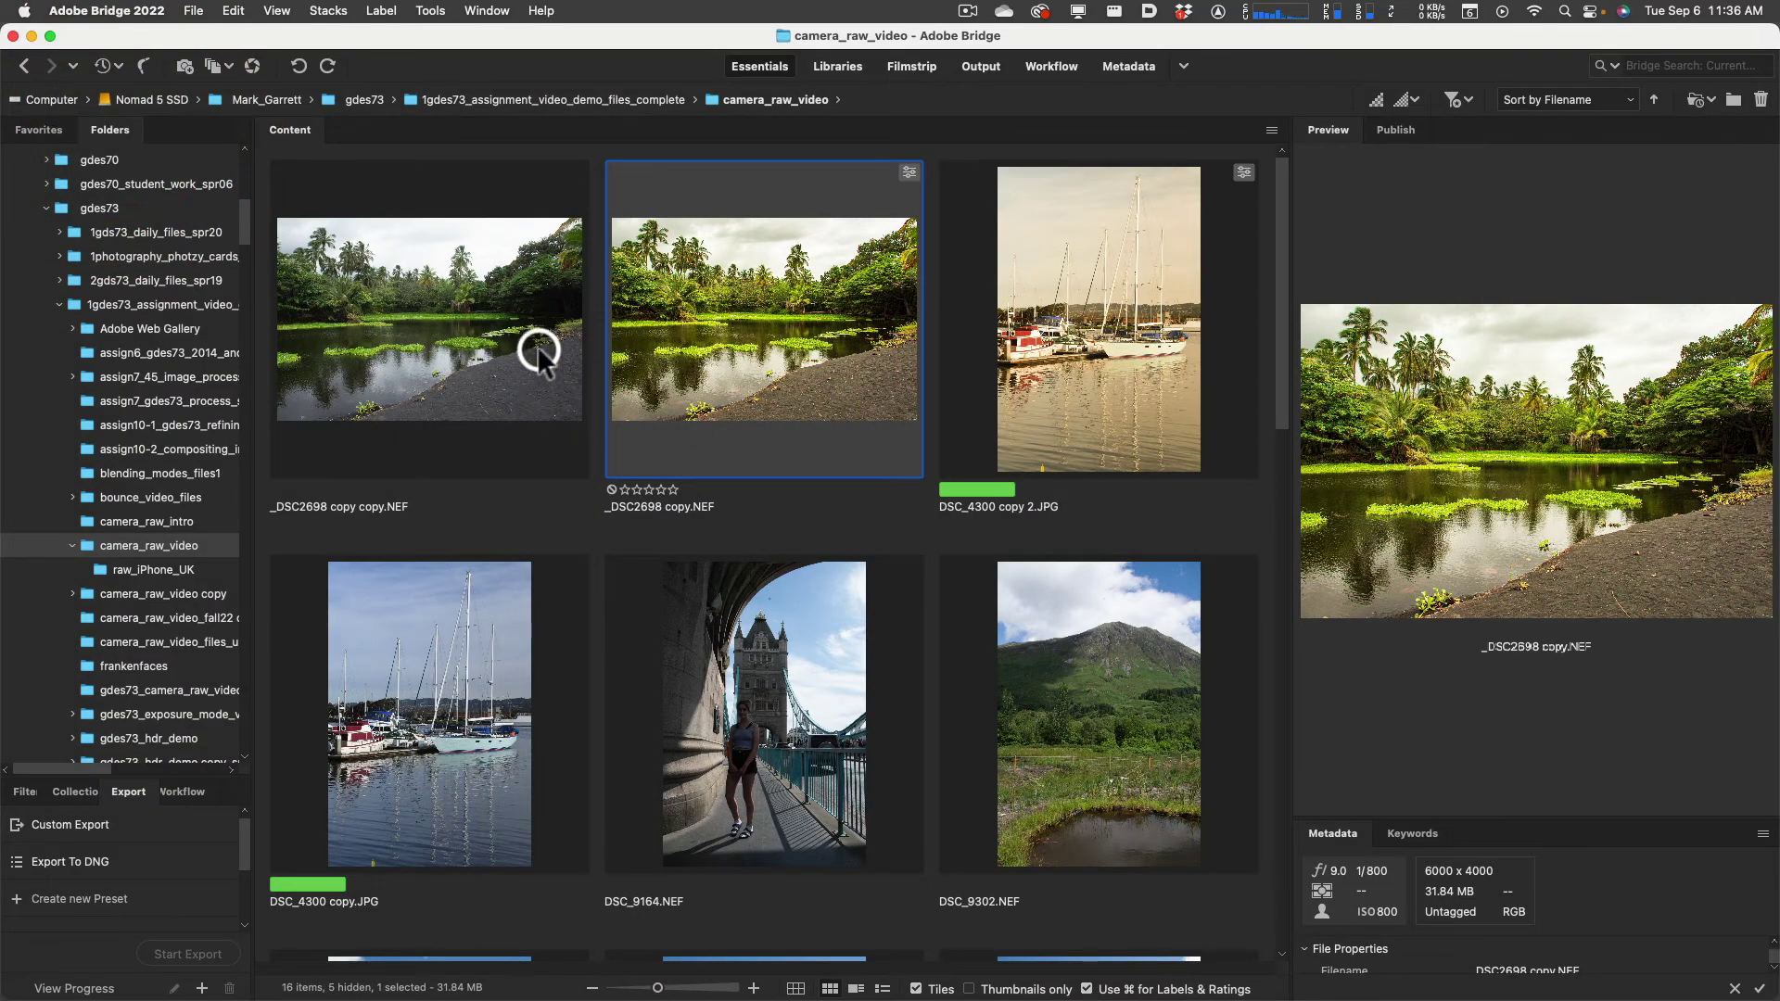
left_click(487, 371)
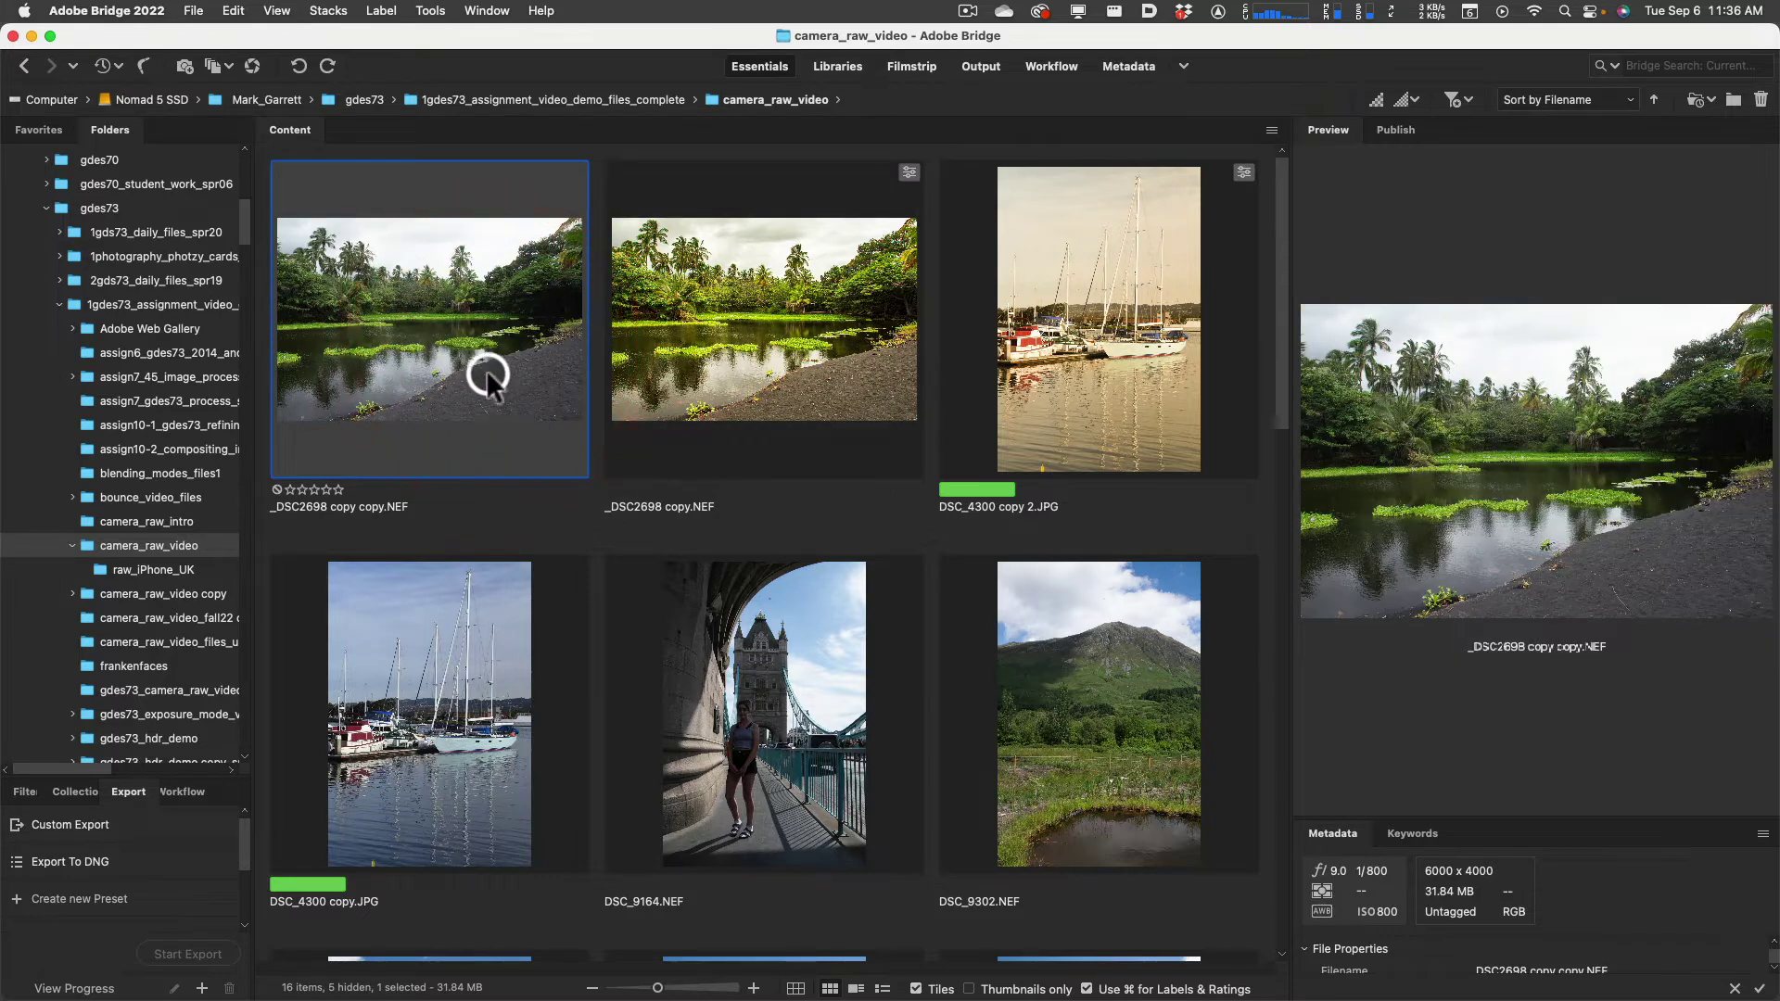
left_click(742, 367)
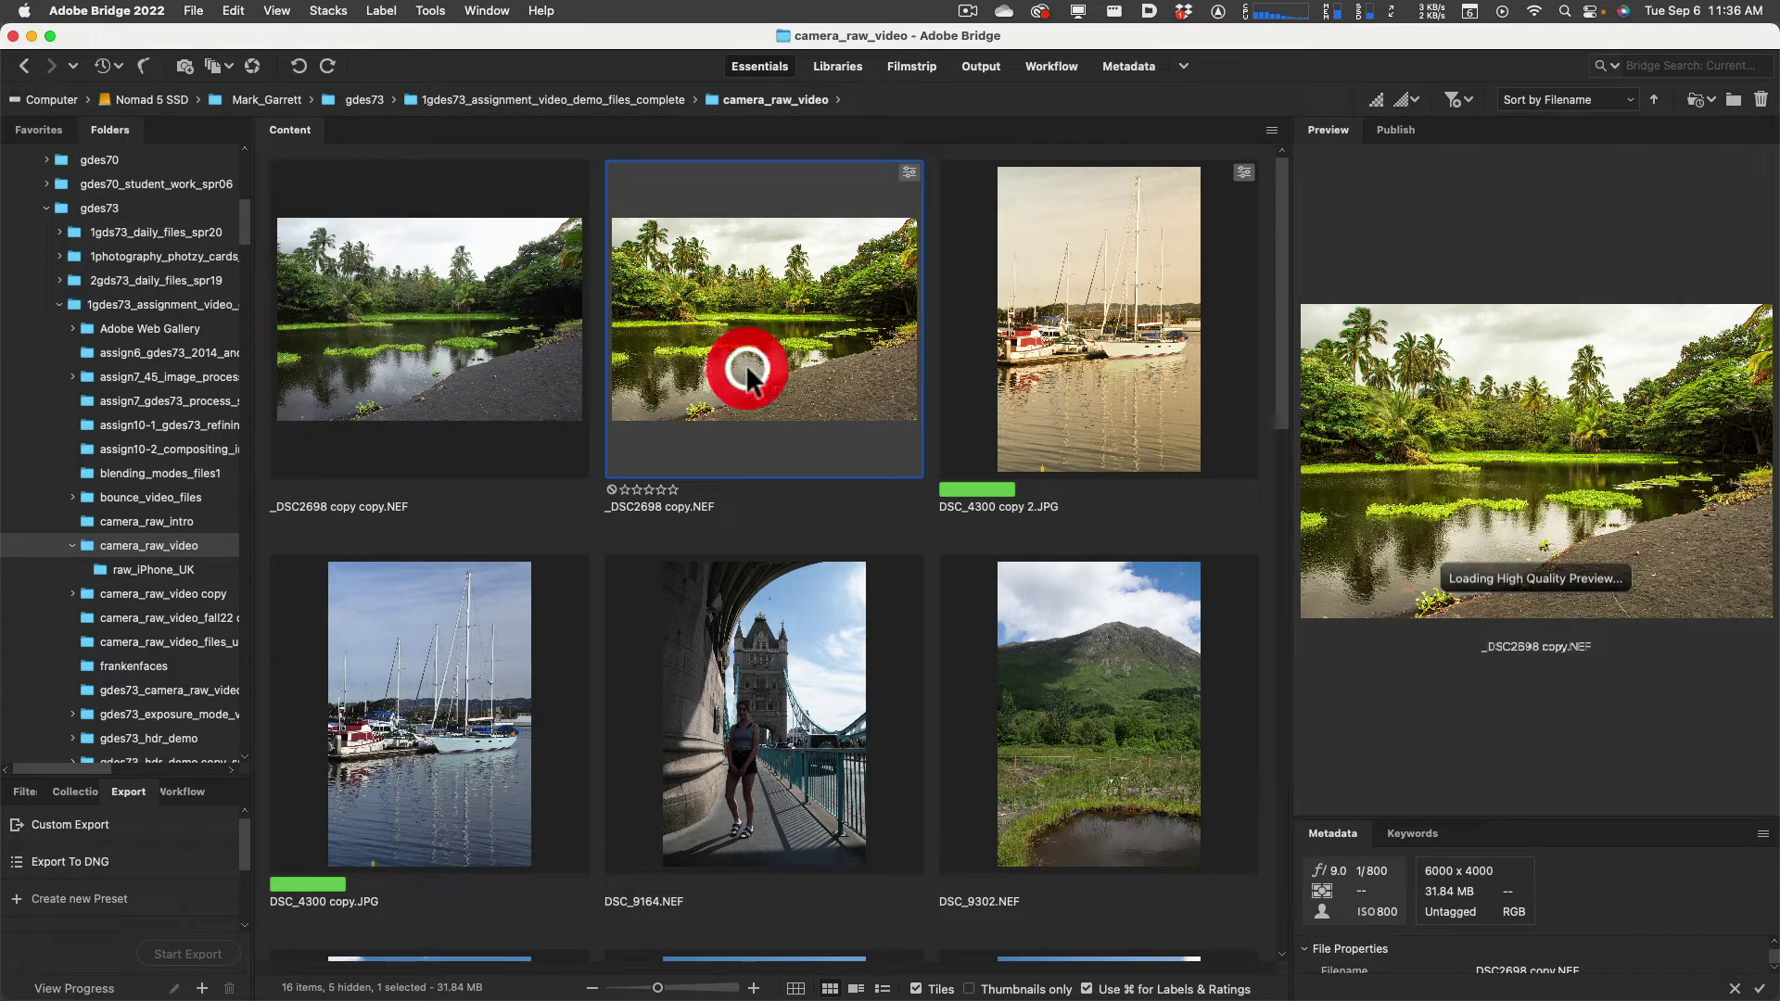
left_click(910, 174)
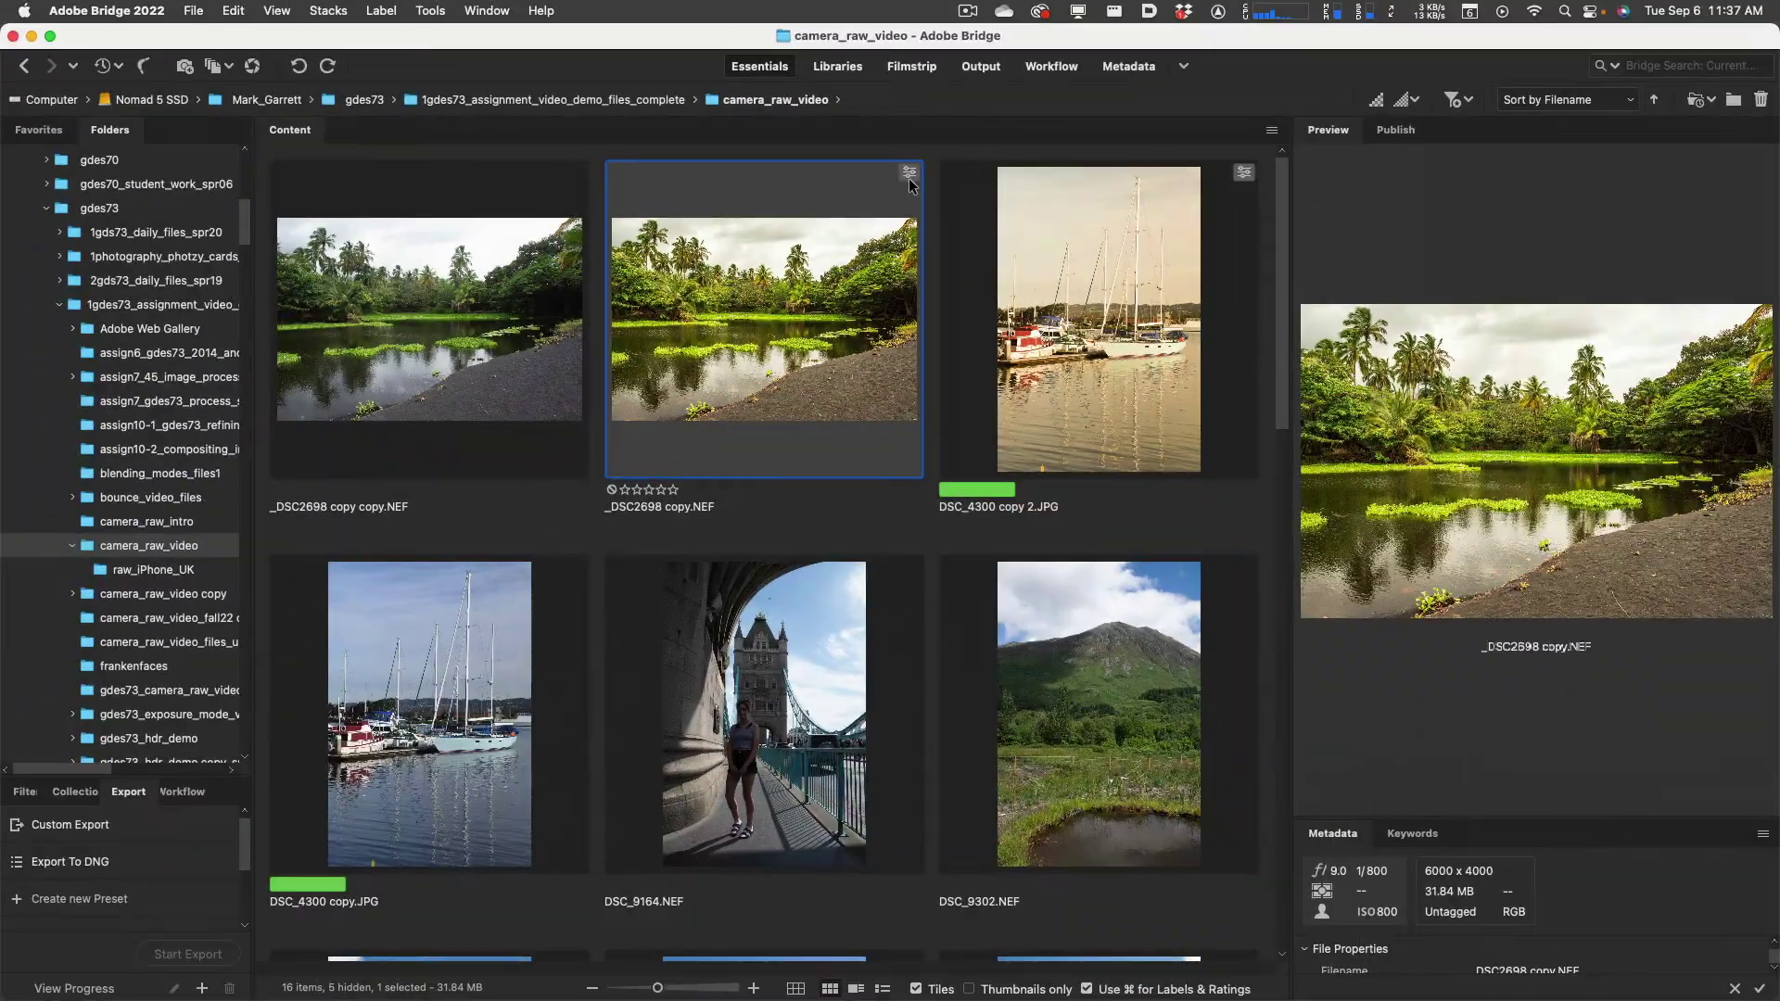
Reopen _DSC2698 copy.NEF in Camera Raw, inspect its saved Basic adjustments, and cancel out without changes
left_click(740, 498)
double_click(742, 345)
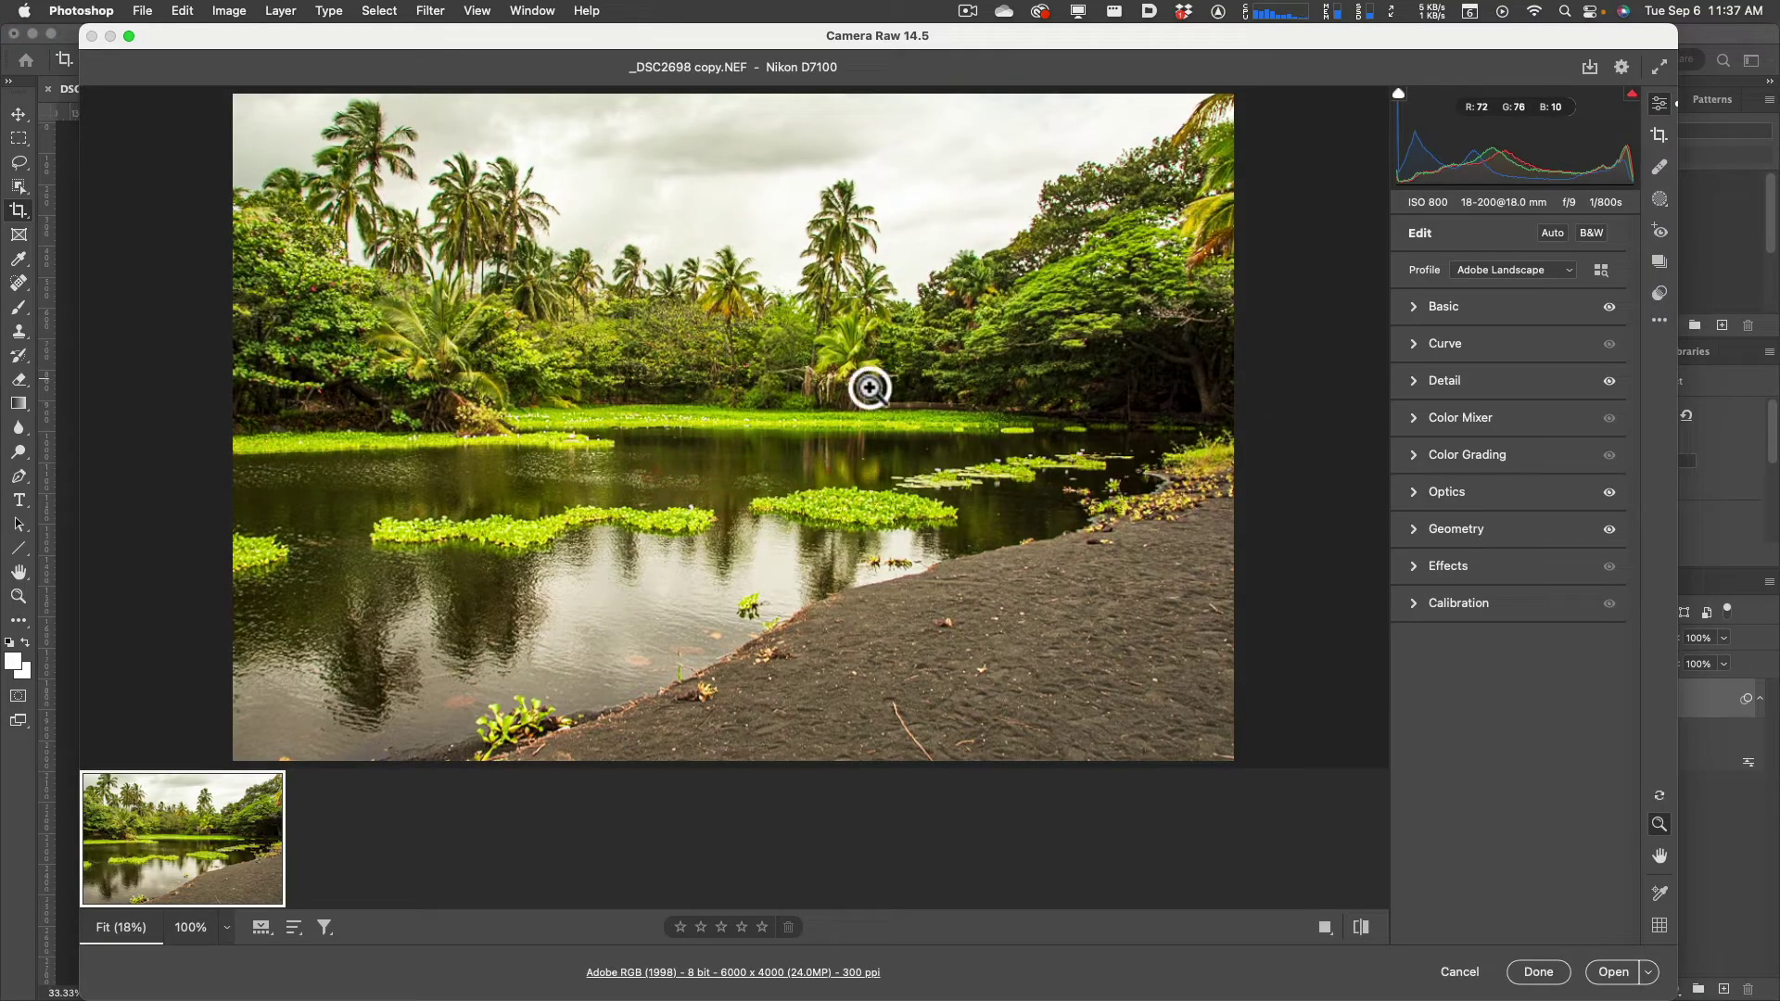
left_click(1413, 308)
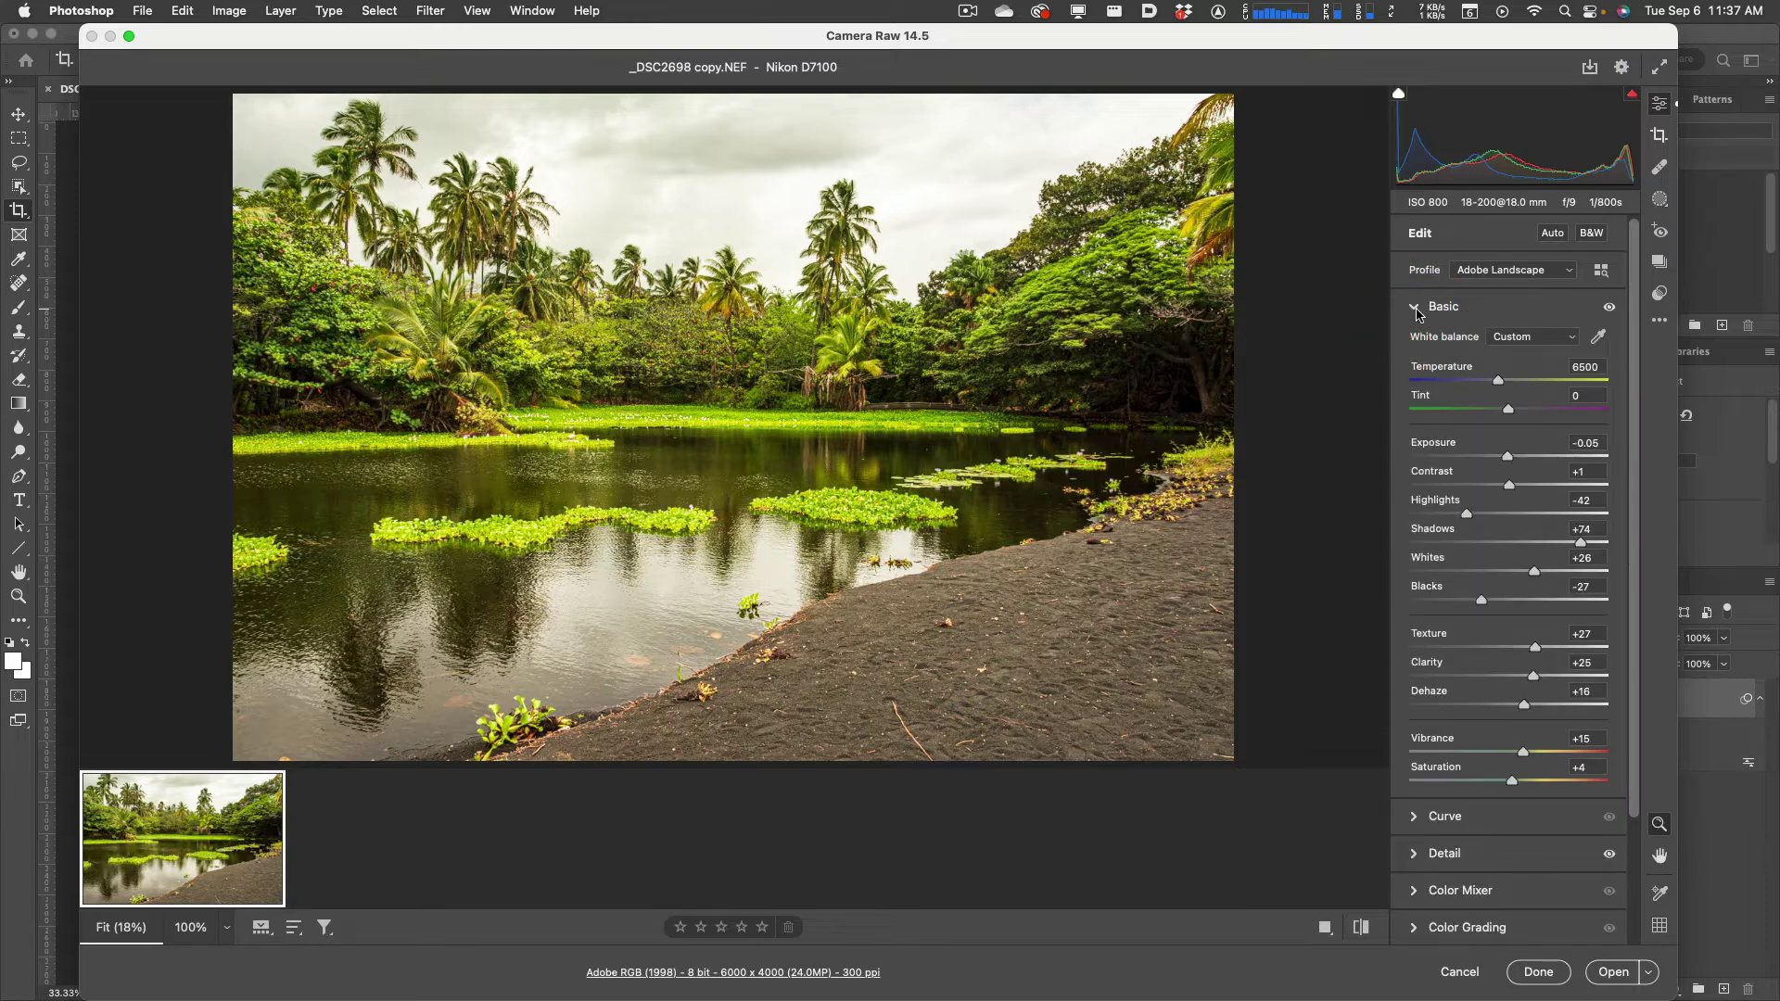
left_click(1415, 309)
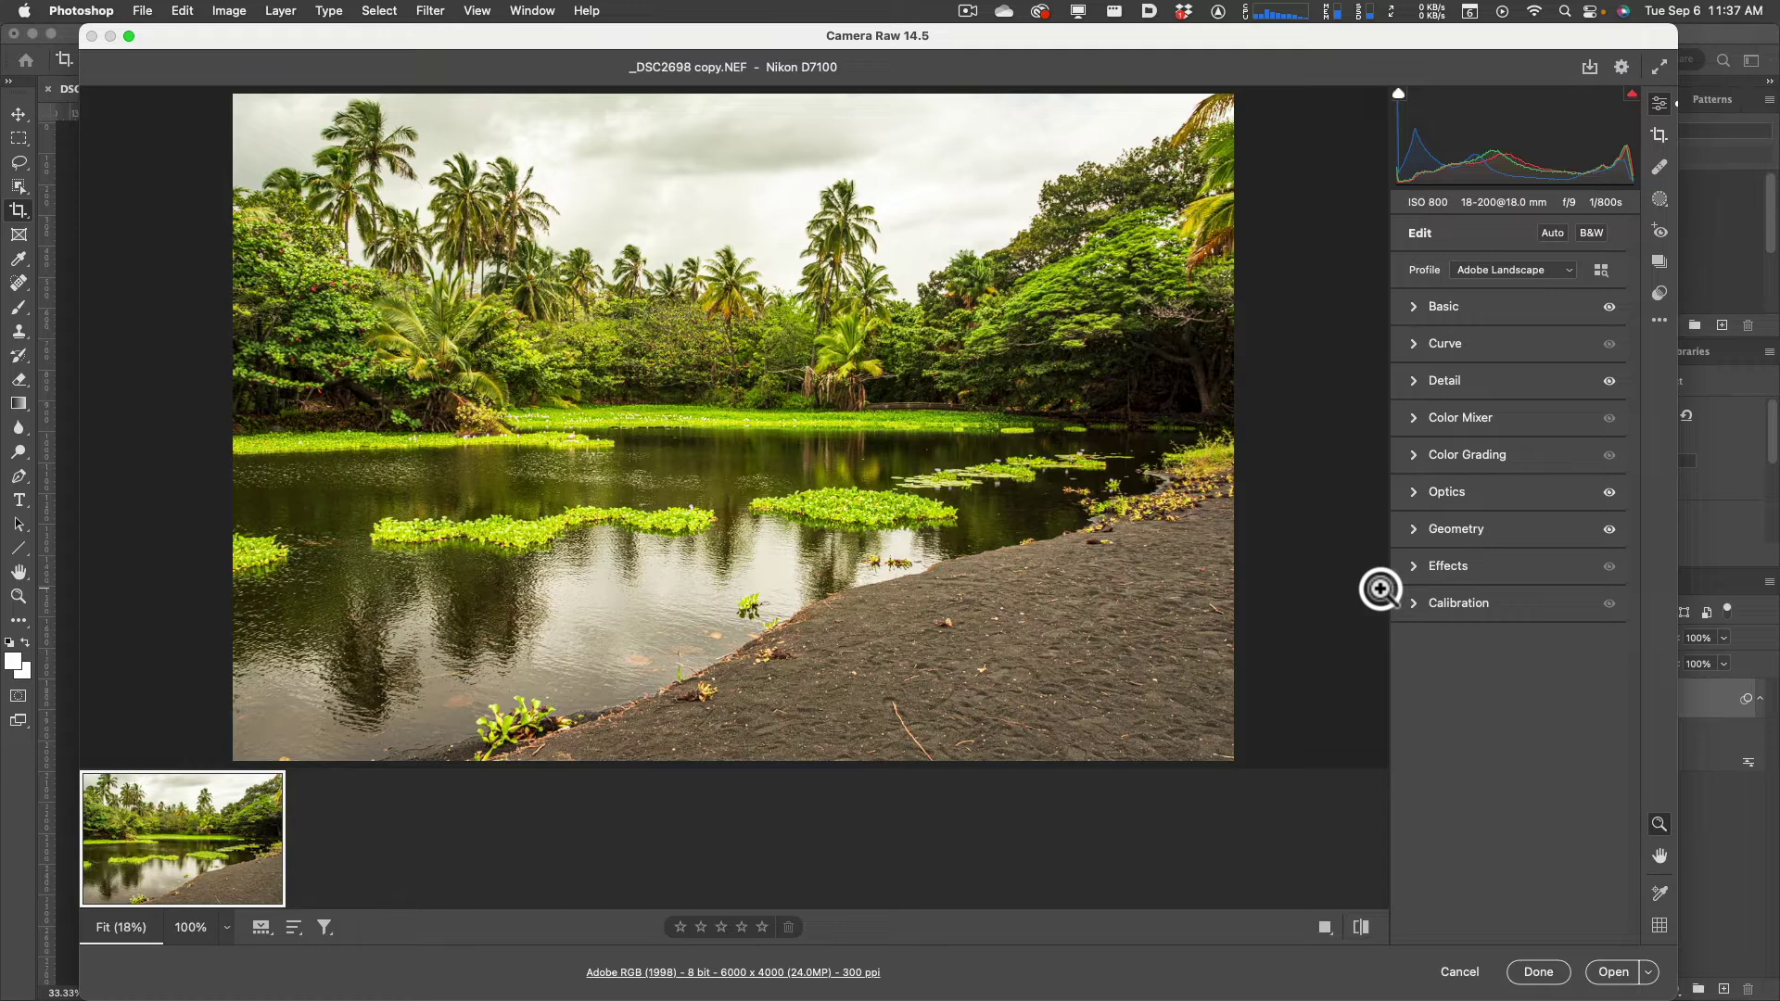
left_click(1472, 974)
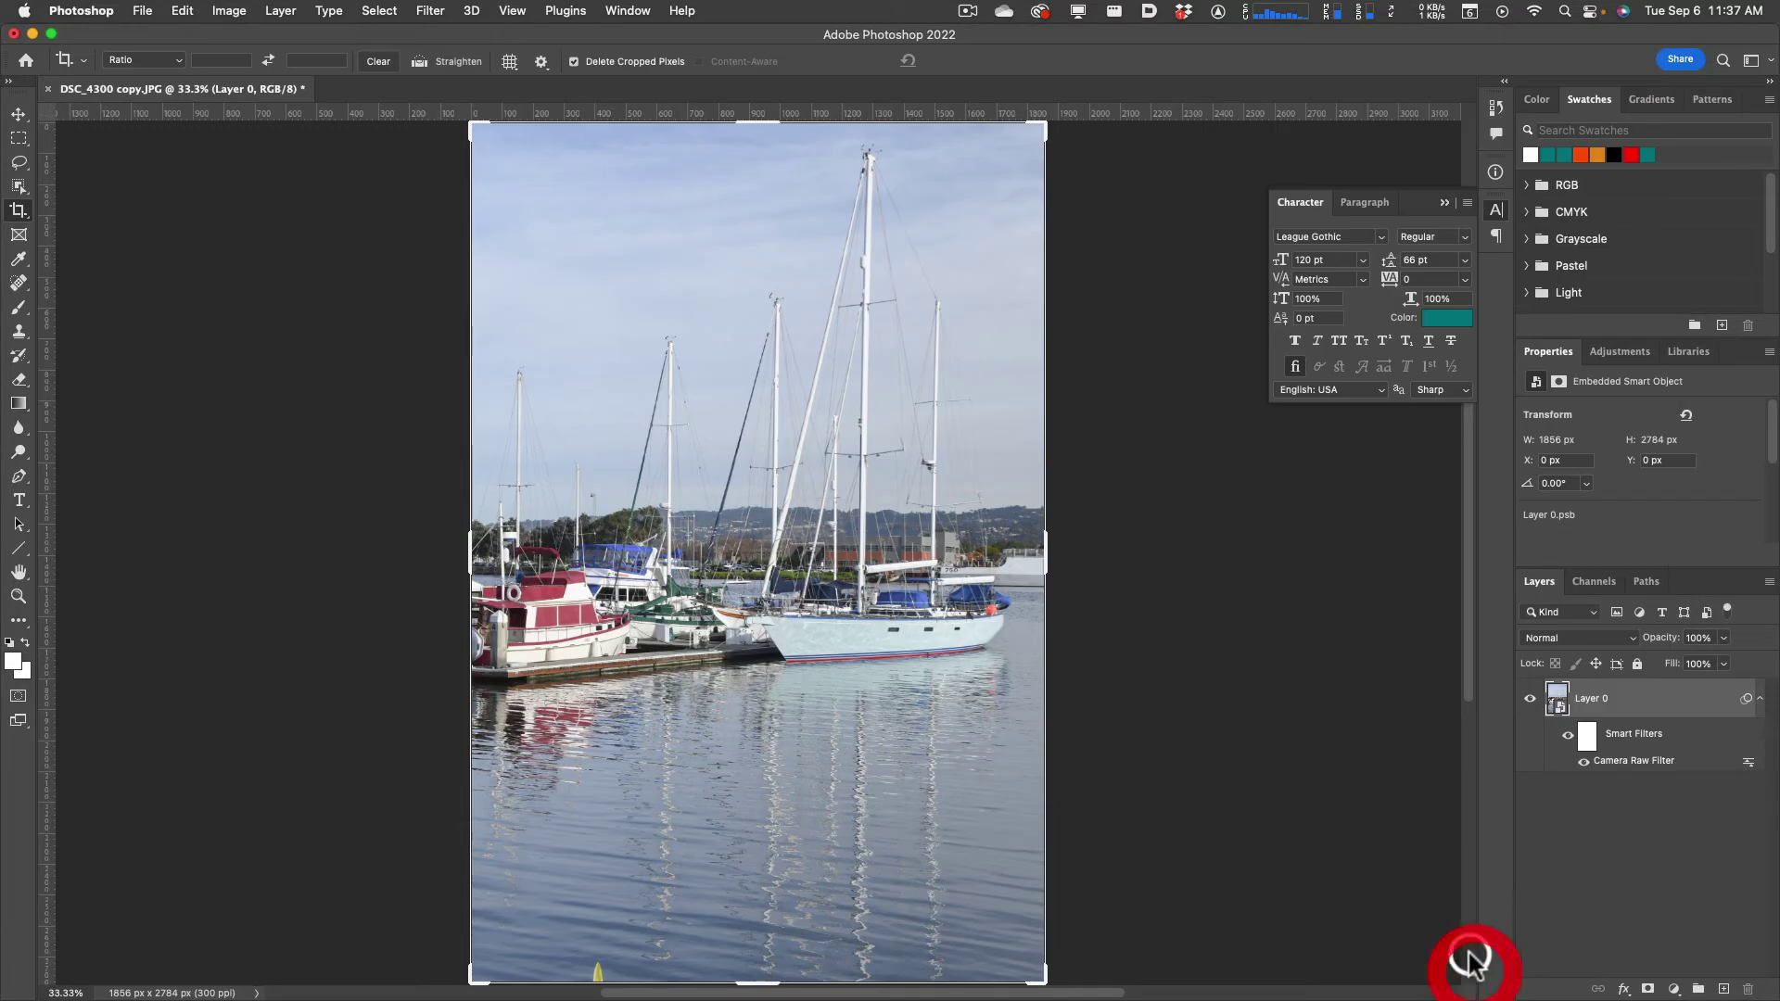
Return to Adobe Bridge and reveal _DSC2698 copy.NEF in Finder, placing the file window clear for viewing
left_click(83, 11)
left_click(111, 130)
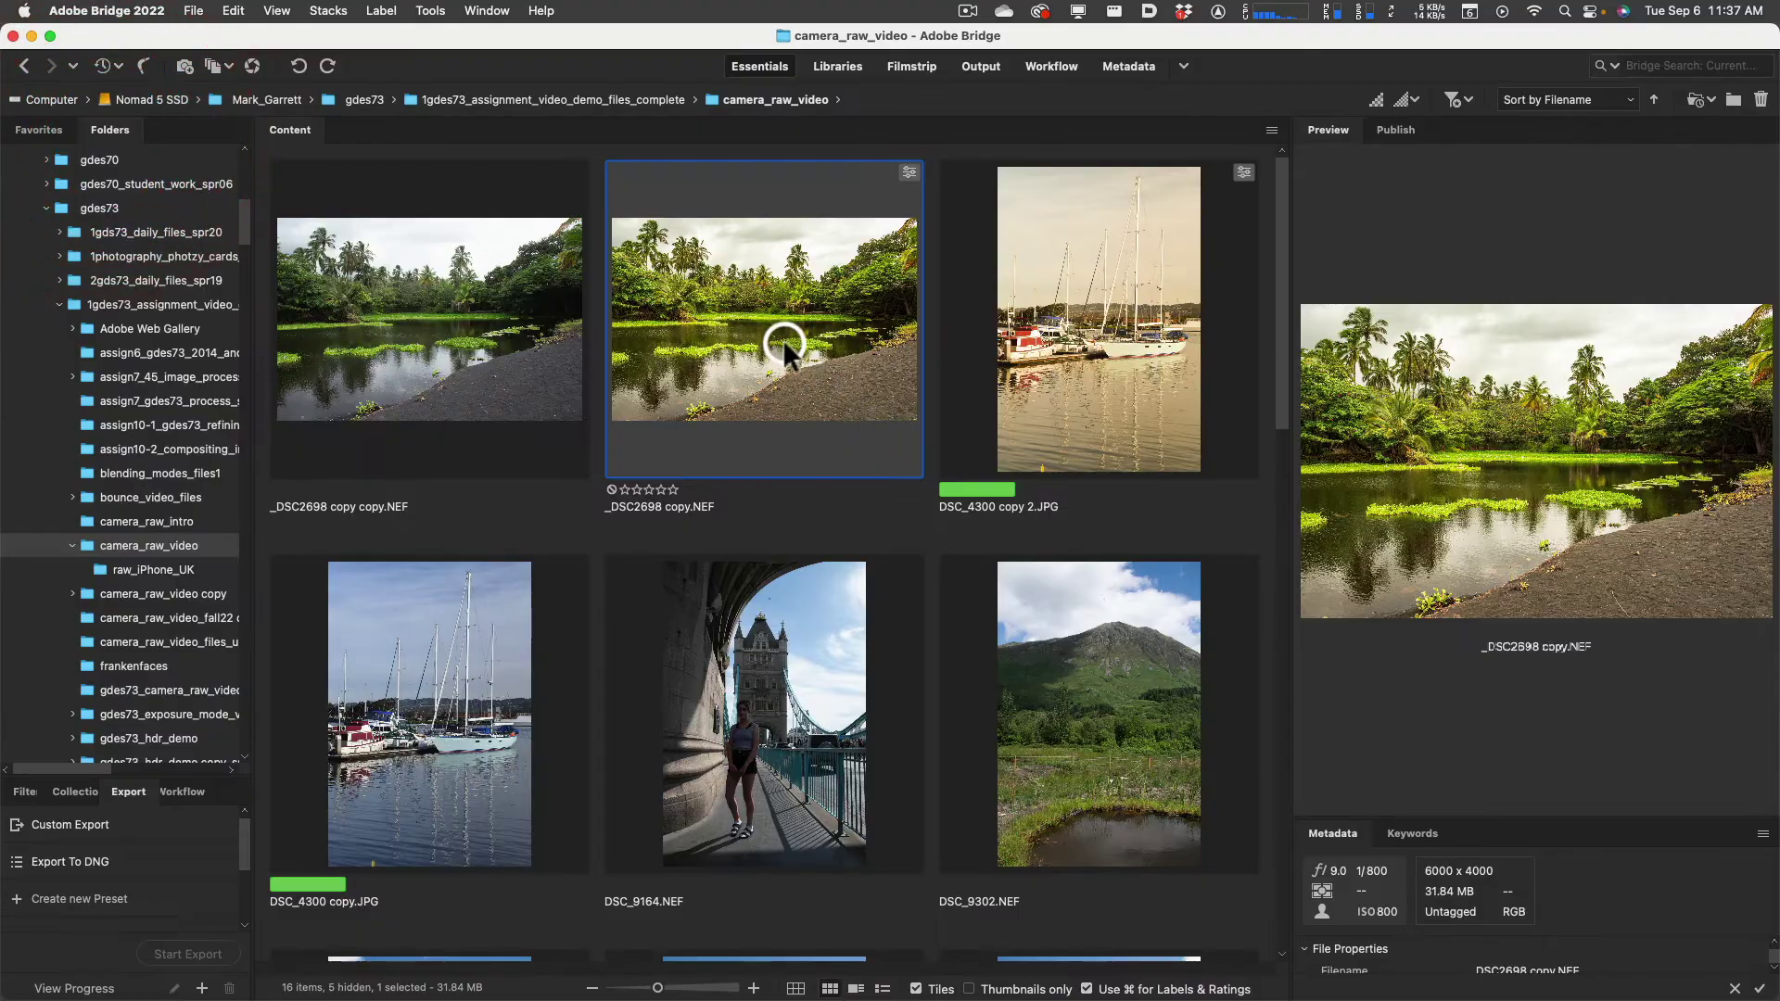
right_click(774, 330)
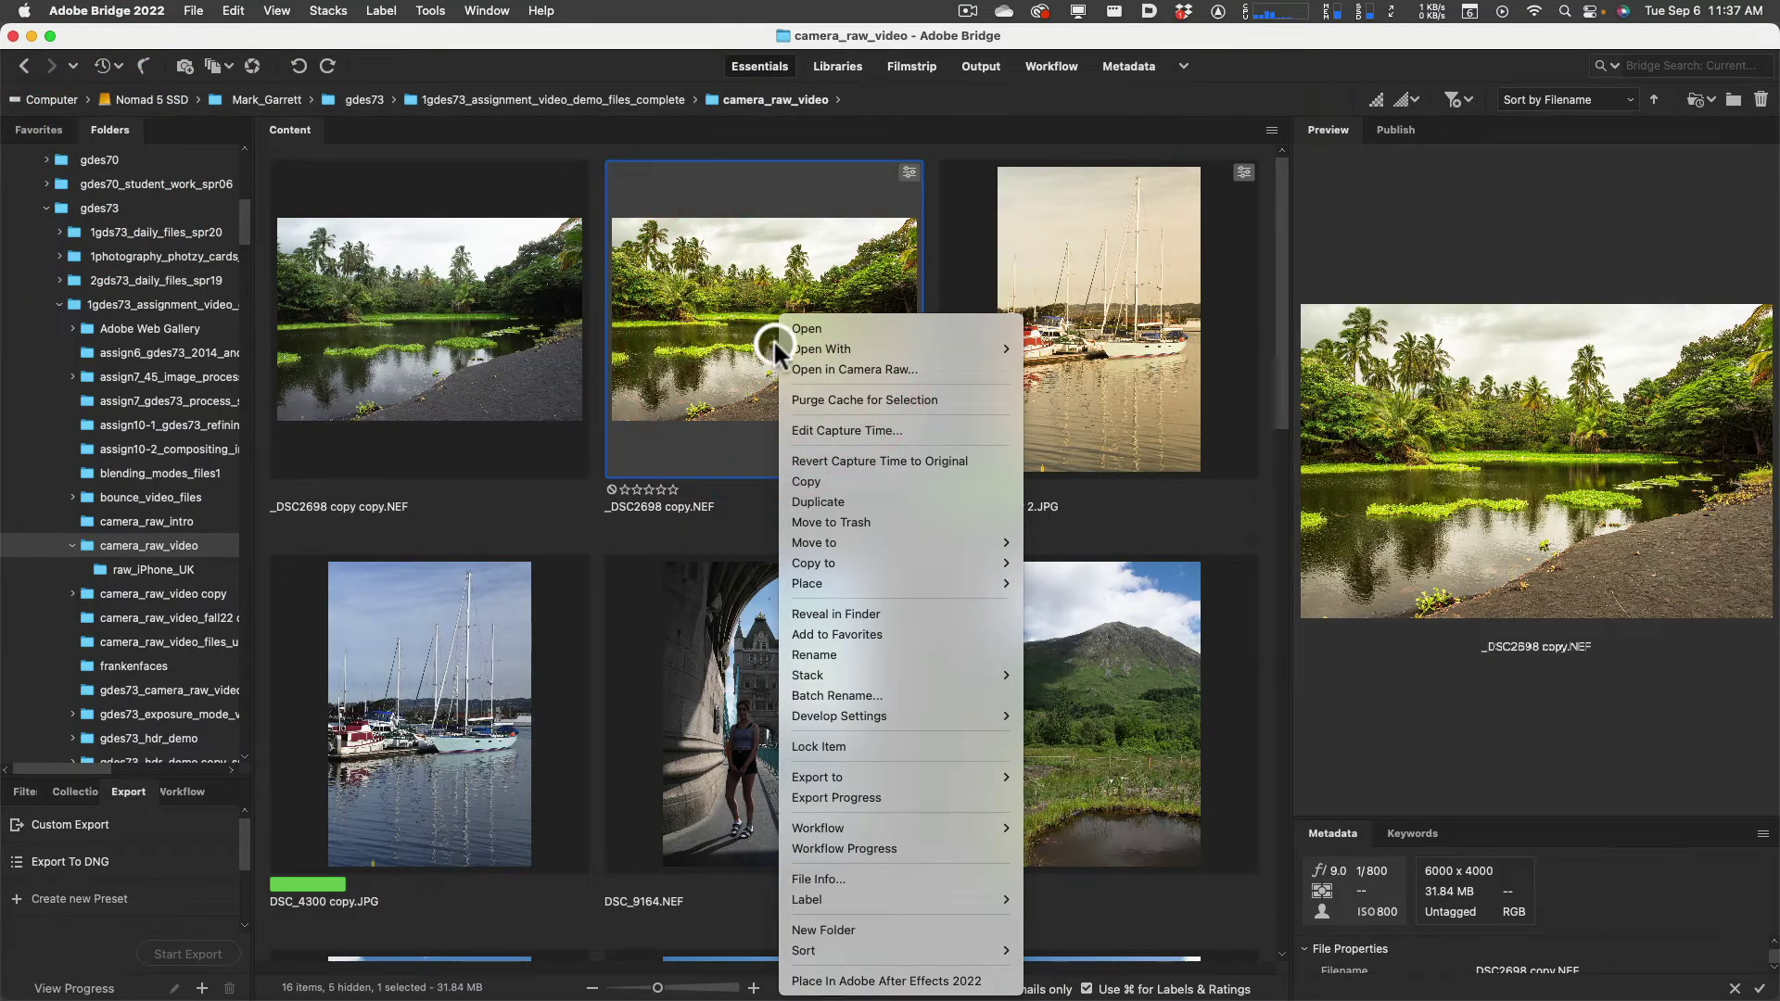
left_click(868, 614)
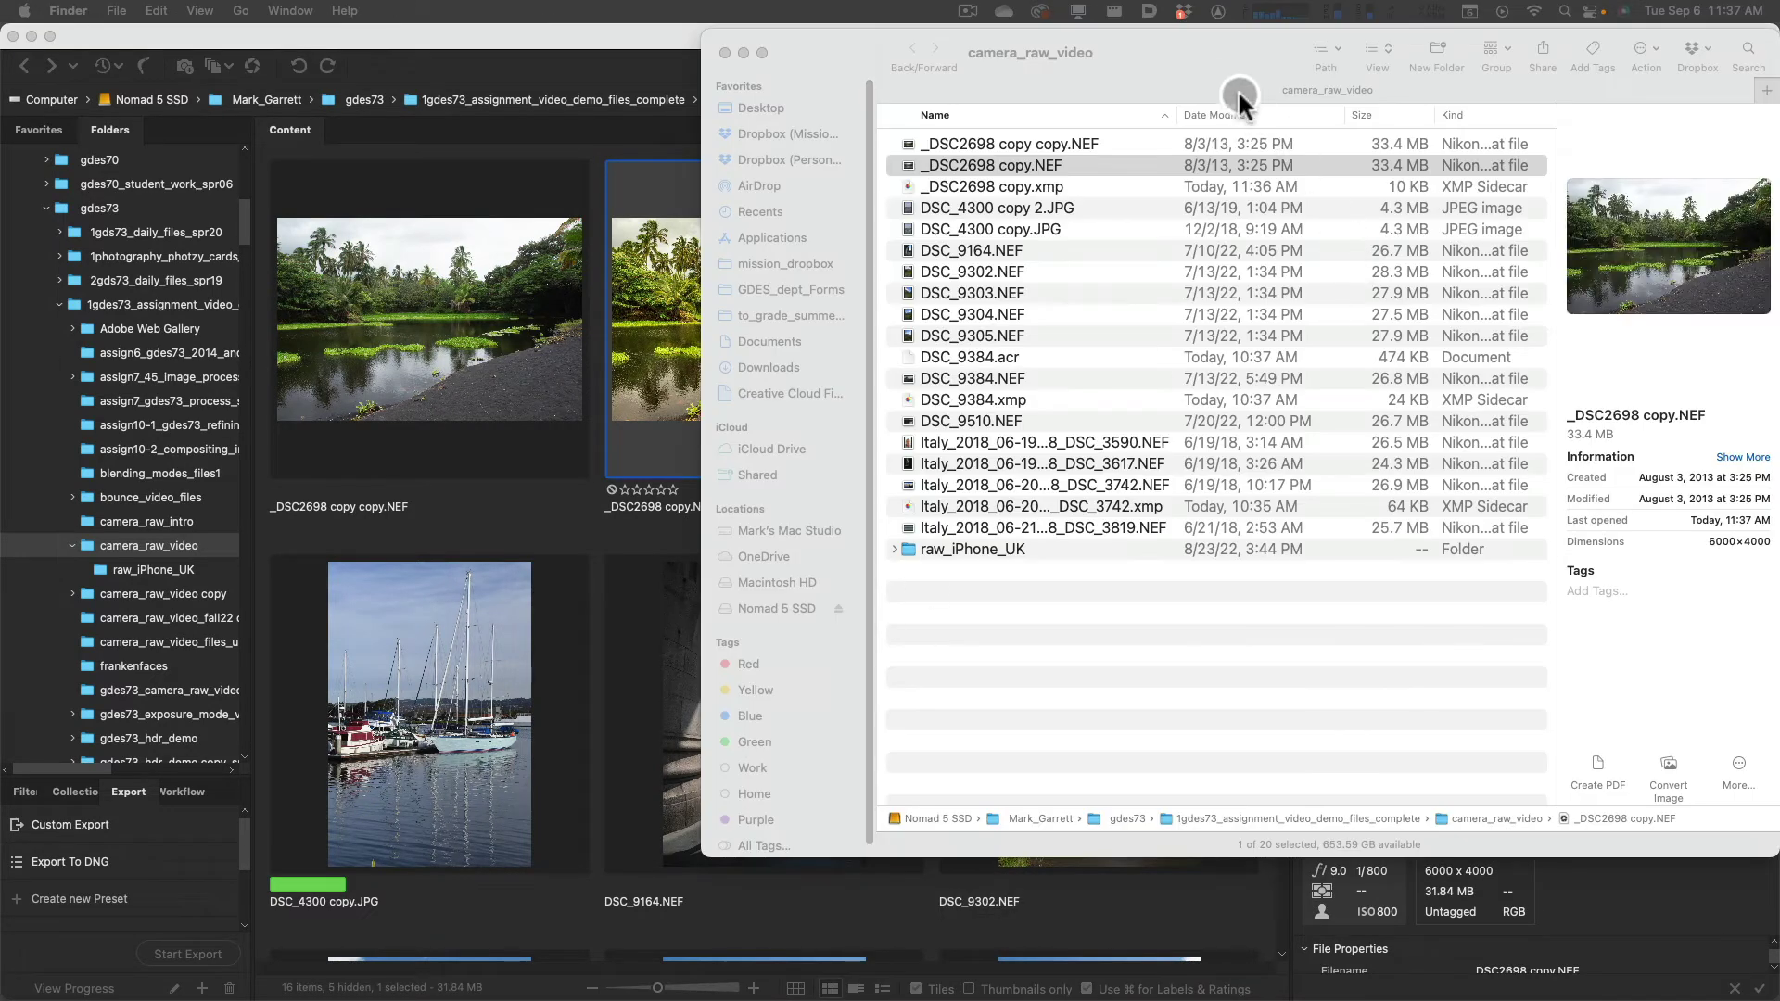
left_click_drag(1244, 88, 1071, 155)
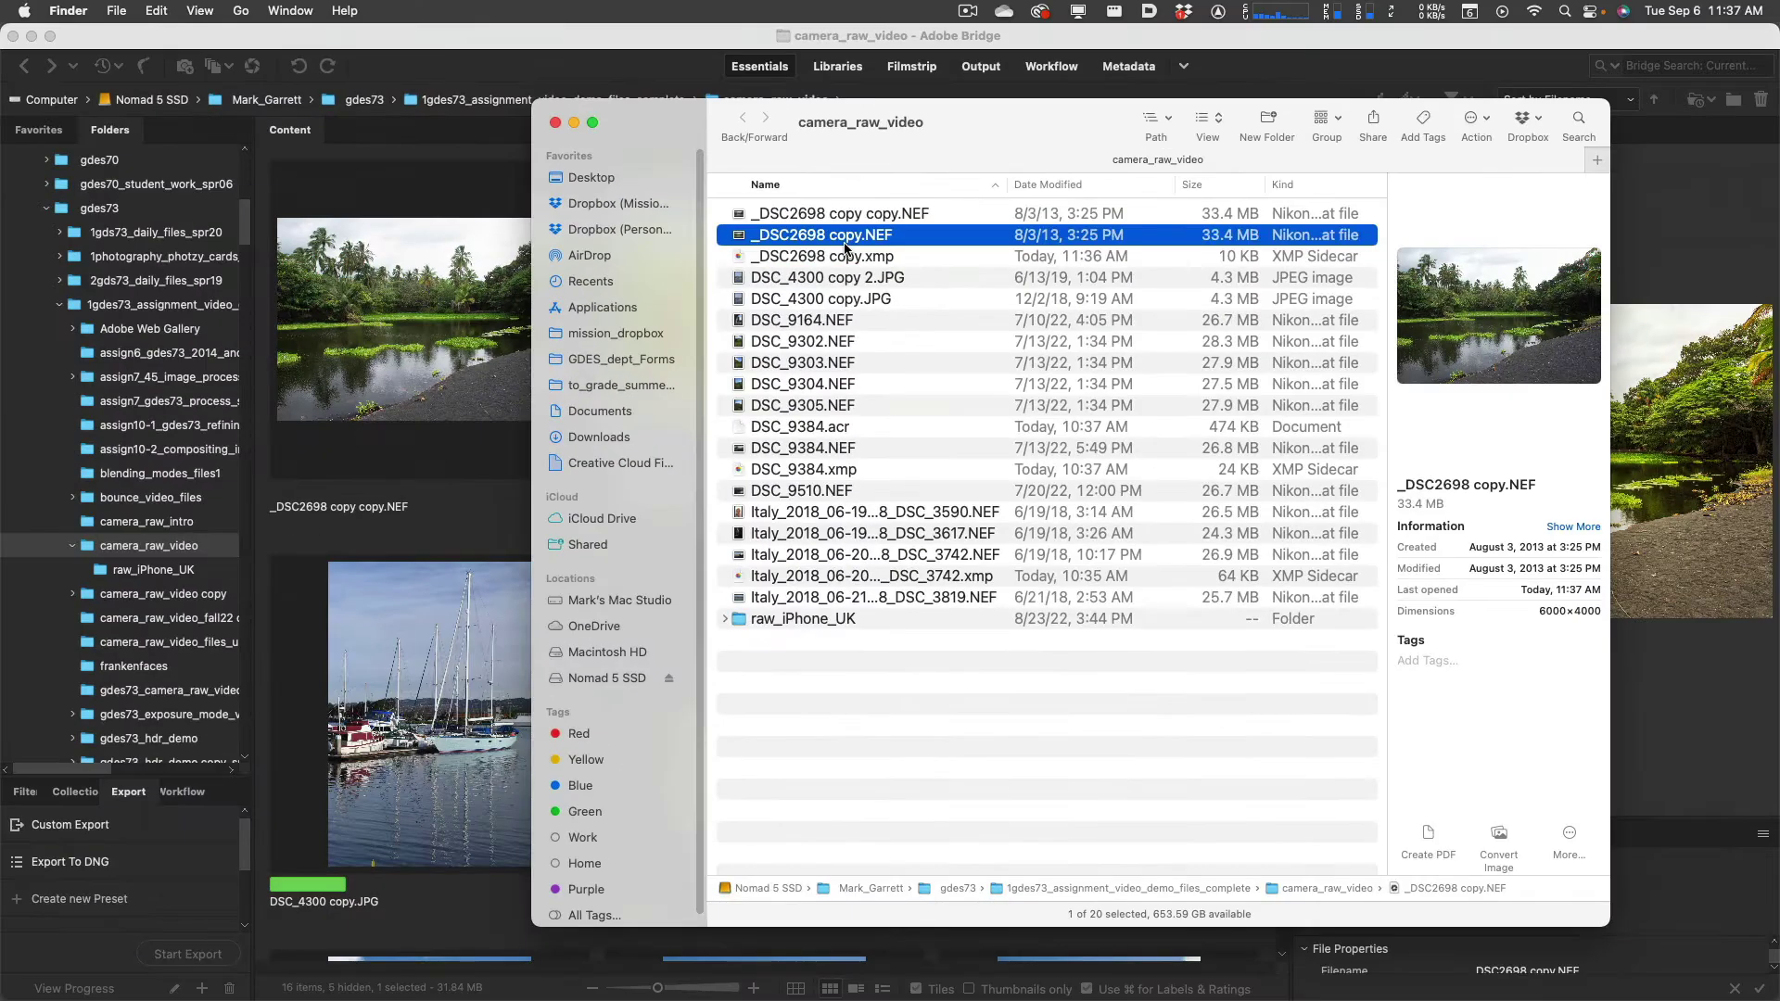
Compare the raw file _DSC2698 copy.NEF with its sidecar _DSC2698 copy.xmp, keeping the Bridge thumbnails in view
left_click(1459, 308)
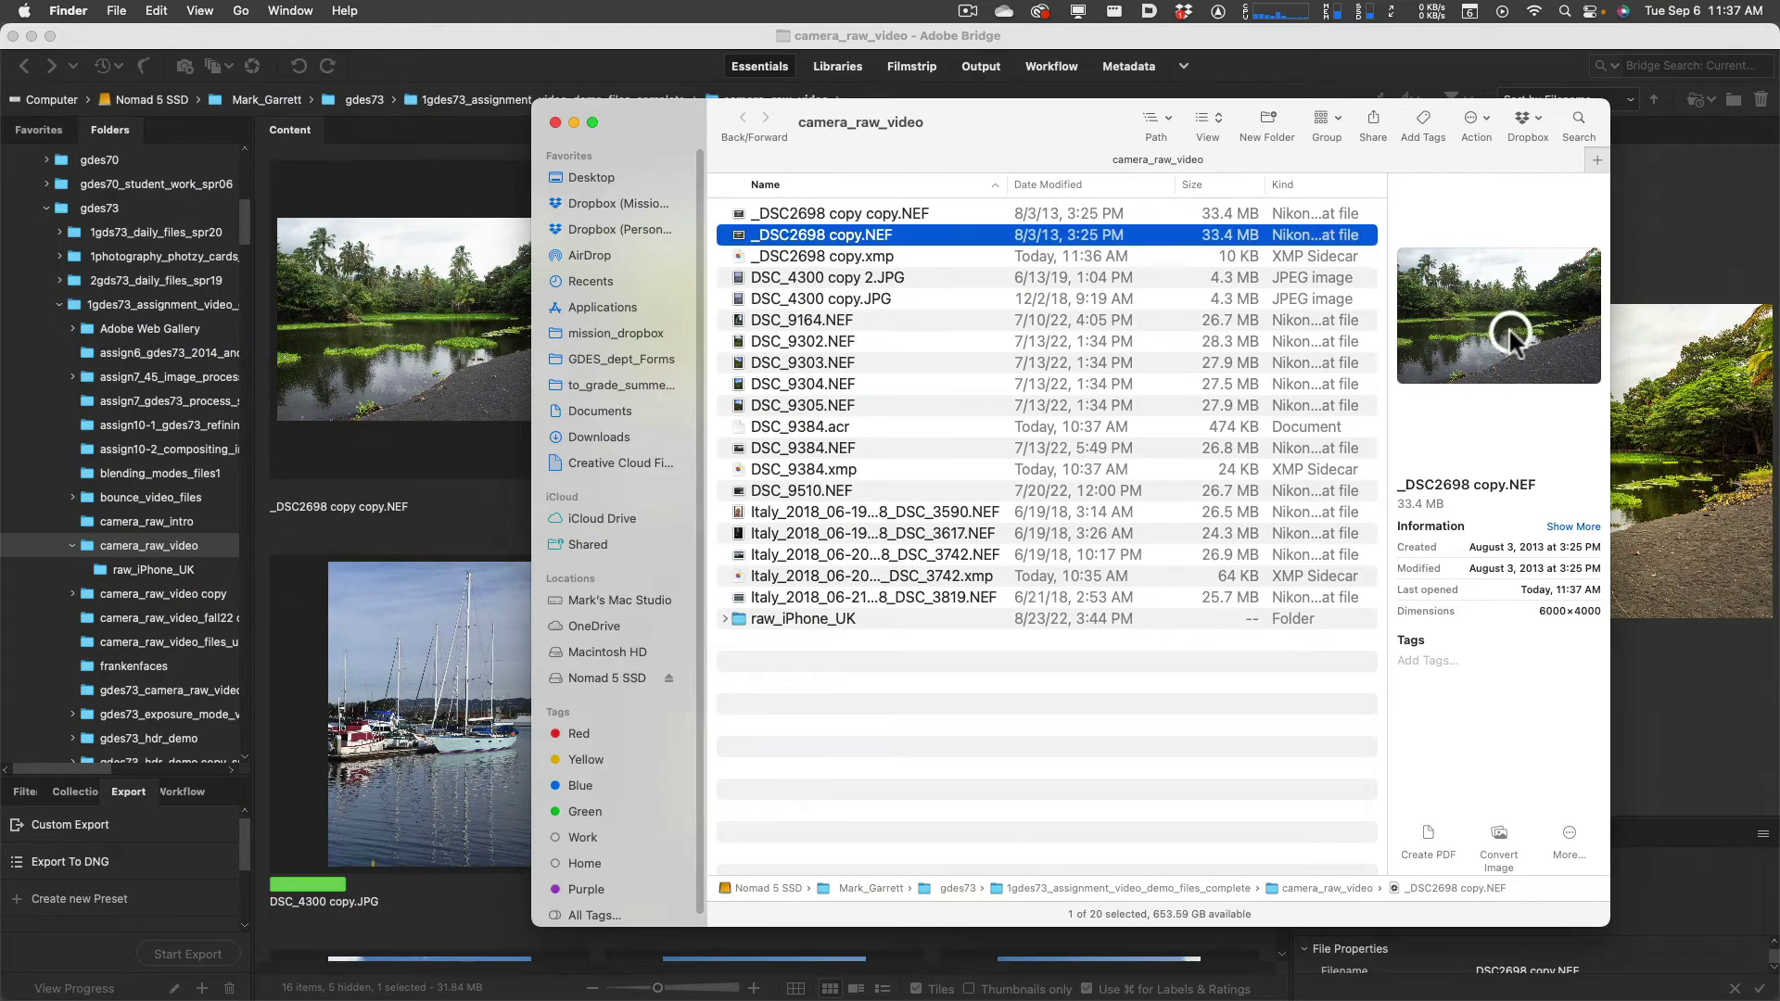
left_click(867, 261)
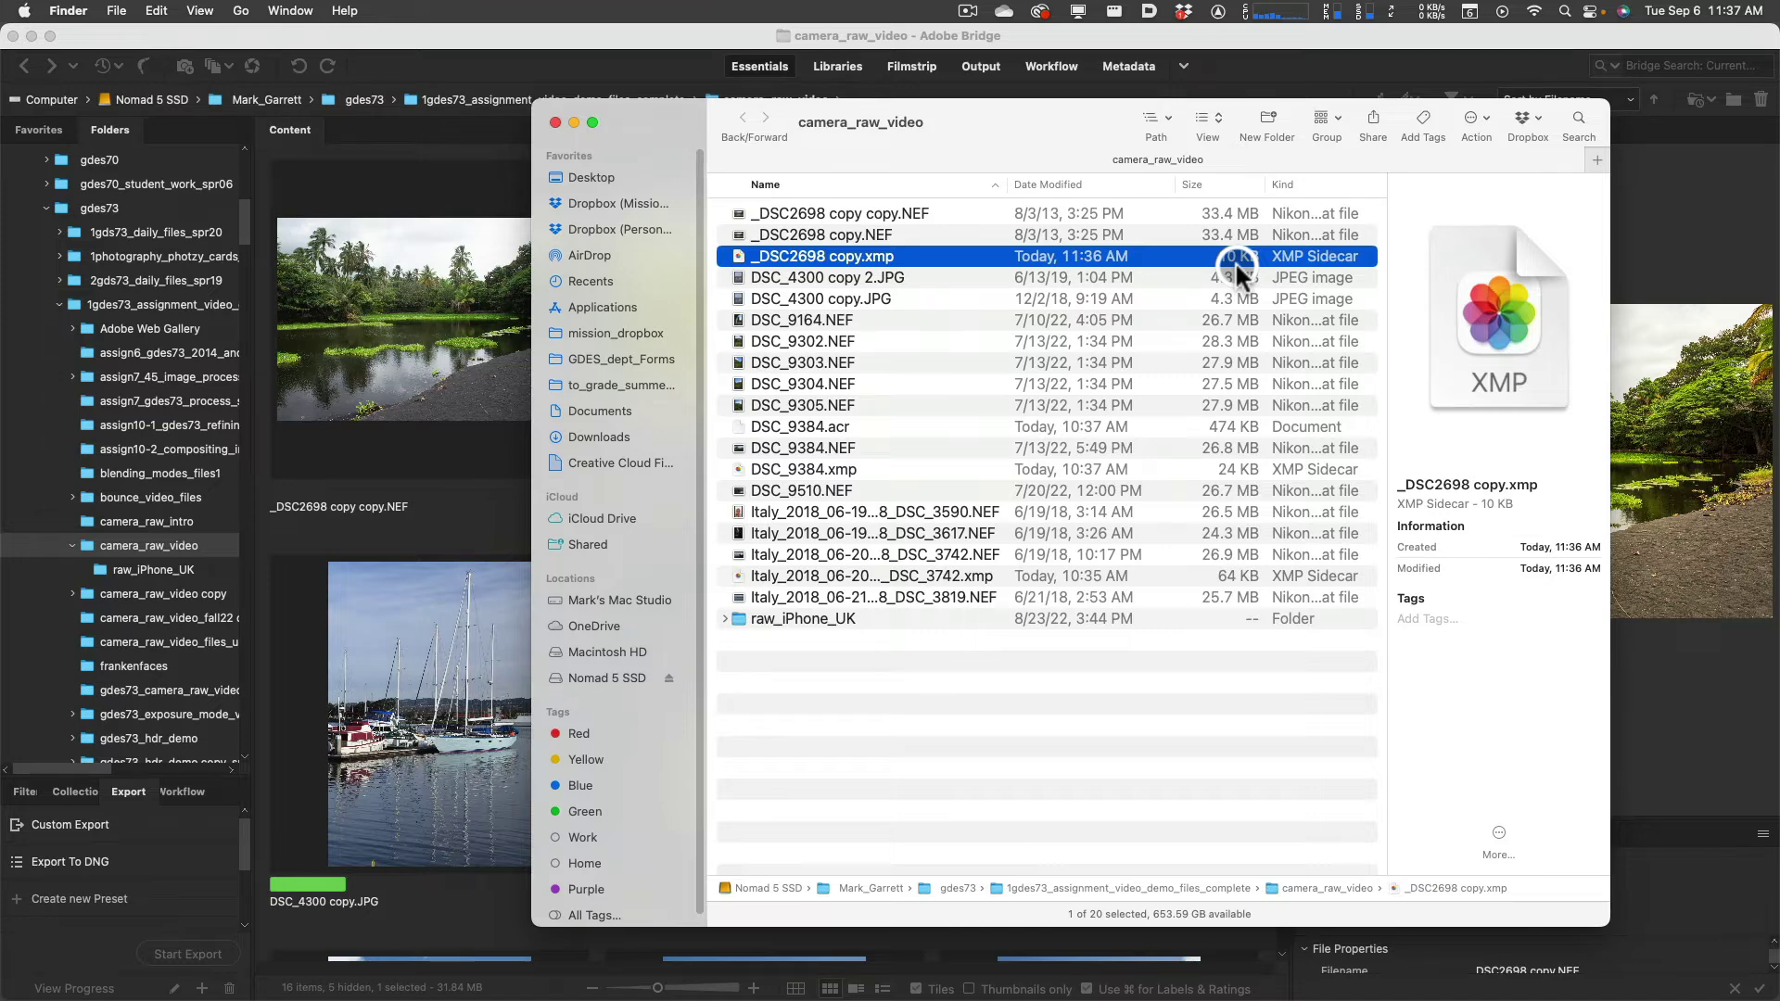
left_click(835, 251)
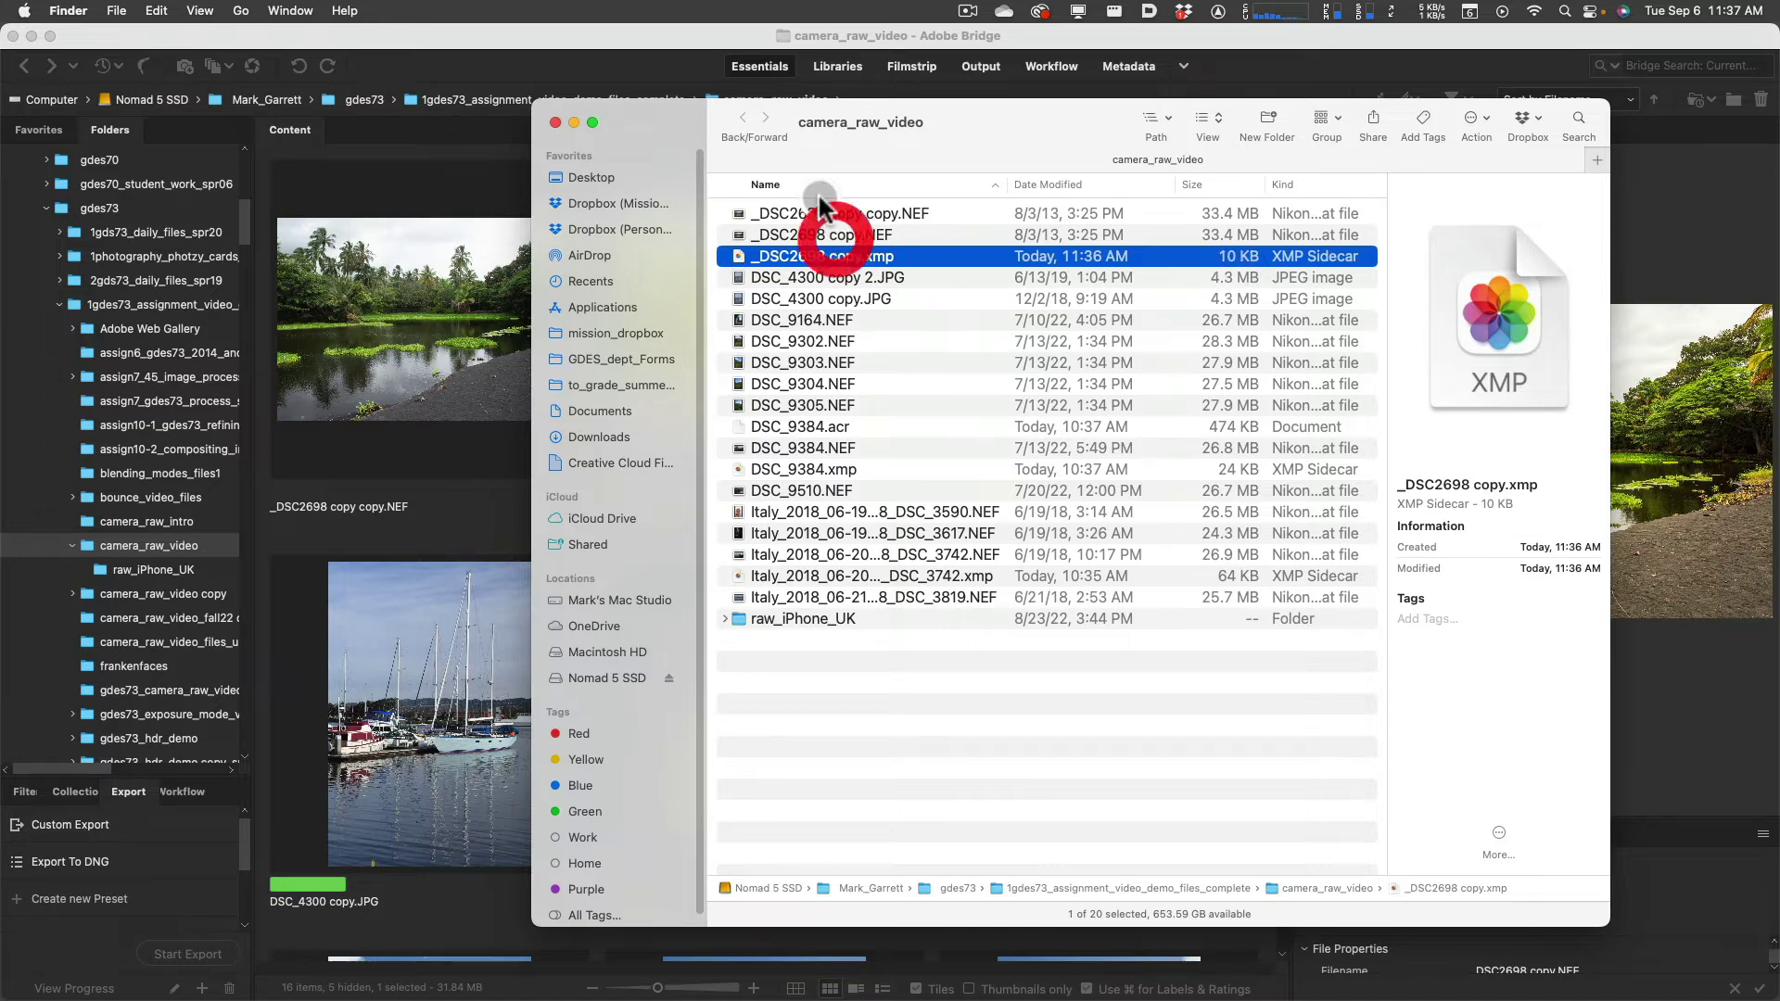
left_click_drag(698, 117, 857, 377)
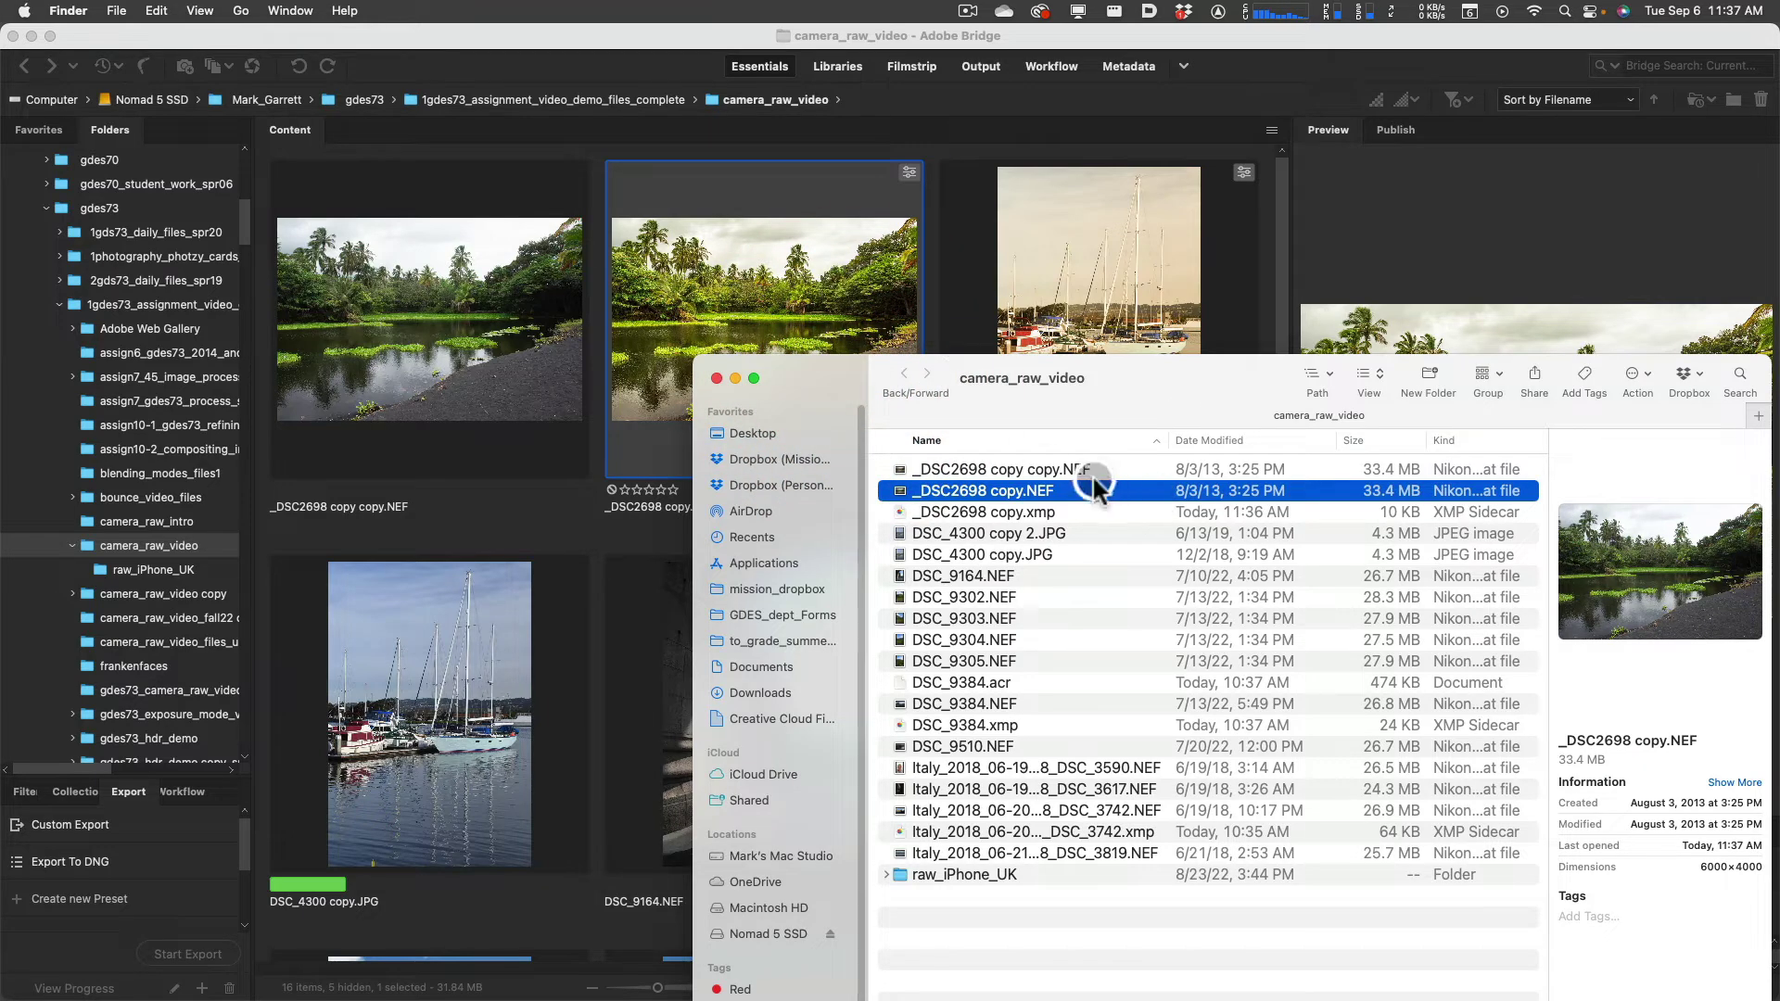
left_click(1021, 512)
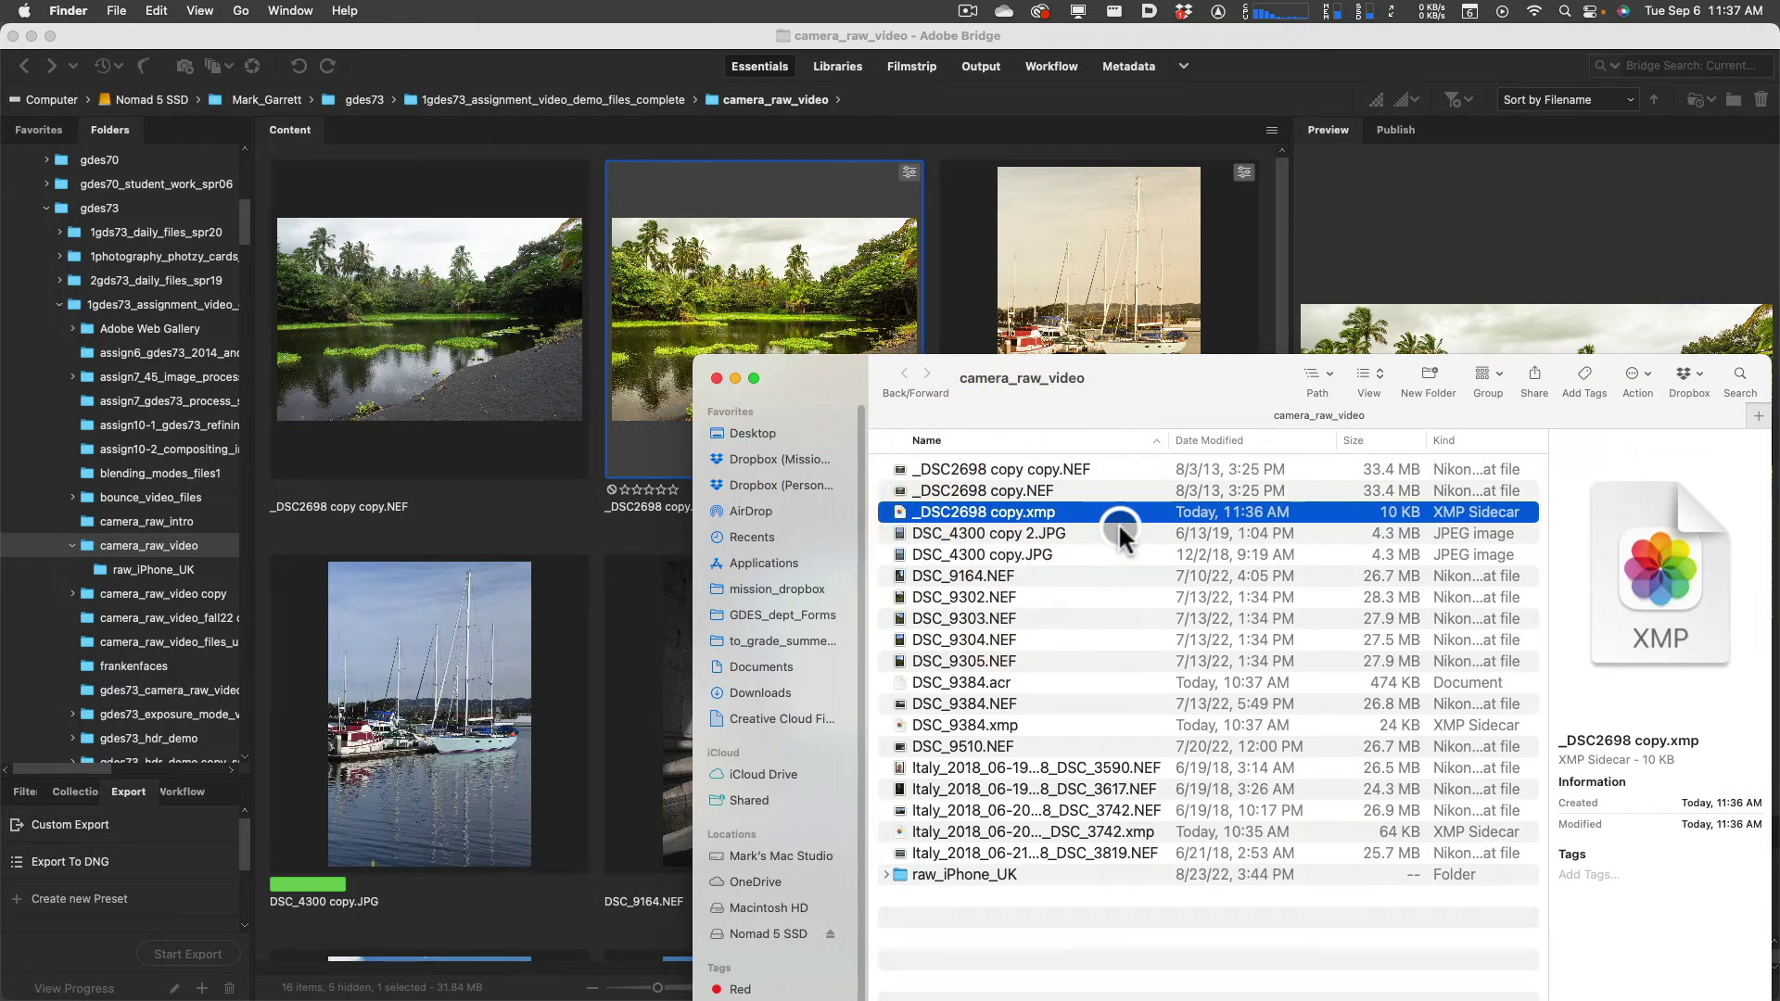
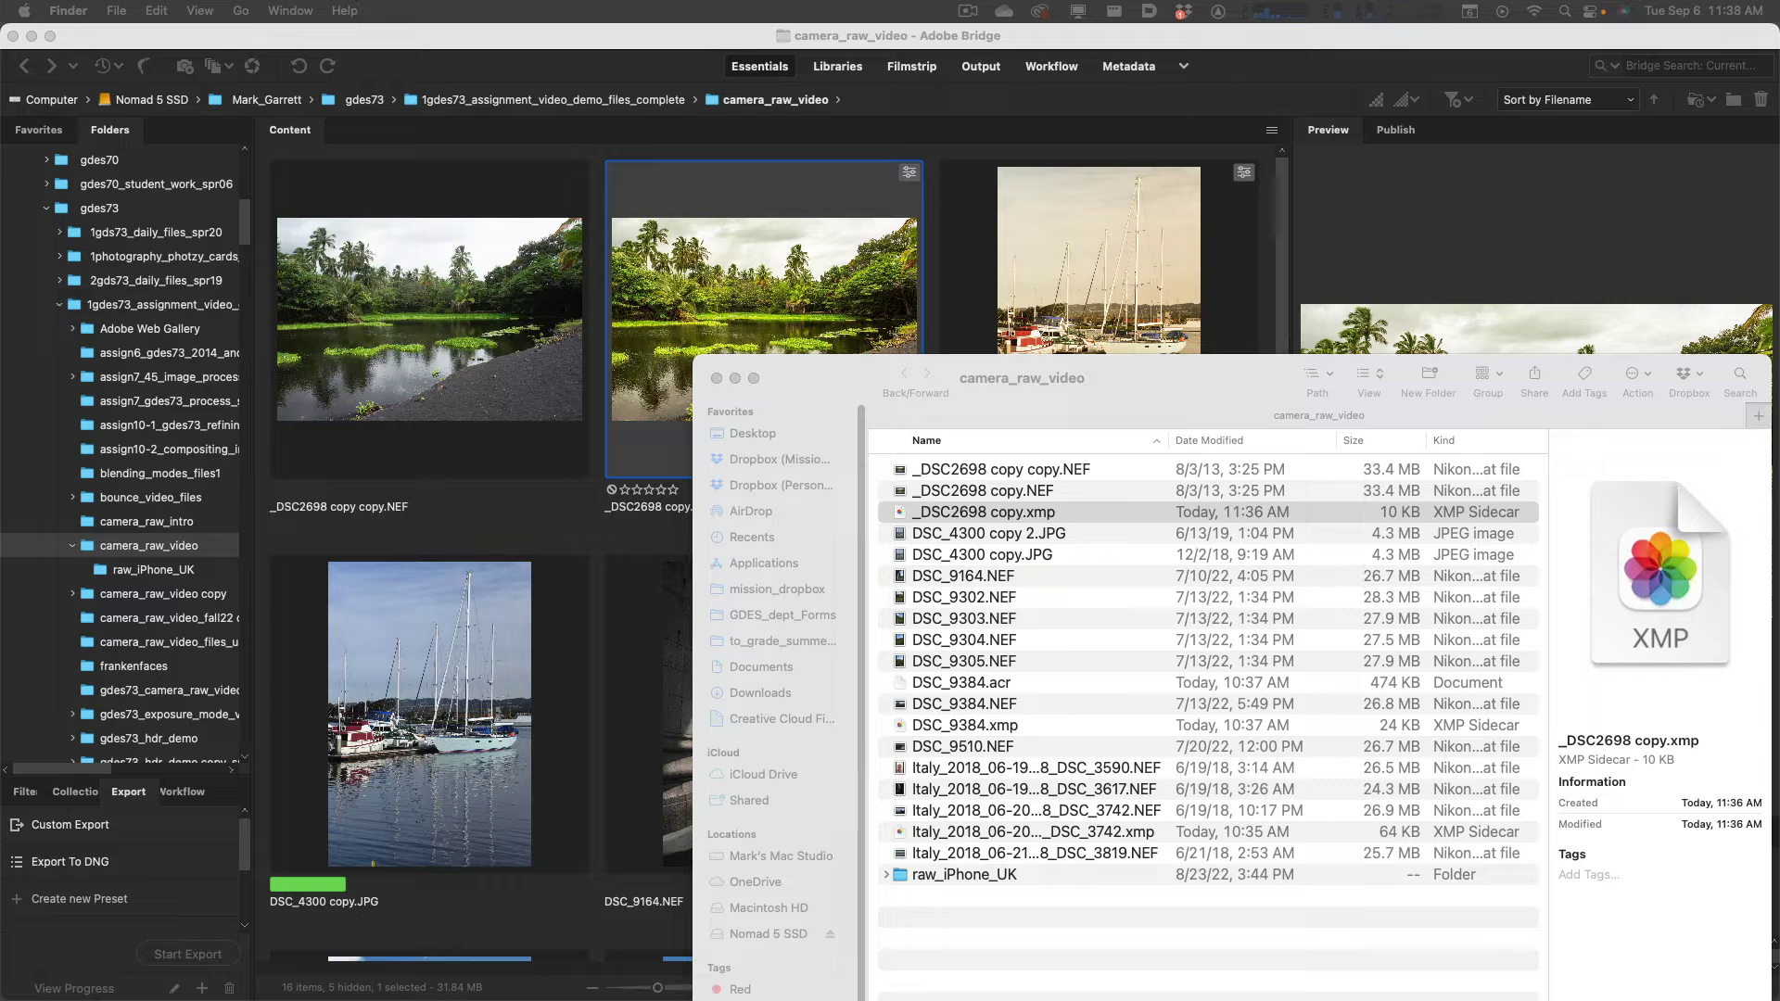
Delete the sidecar _DSC2698 copy.xmp and check the pond photo's thumbnail and preview in Adobe Bridge
left_click(961, 515)
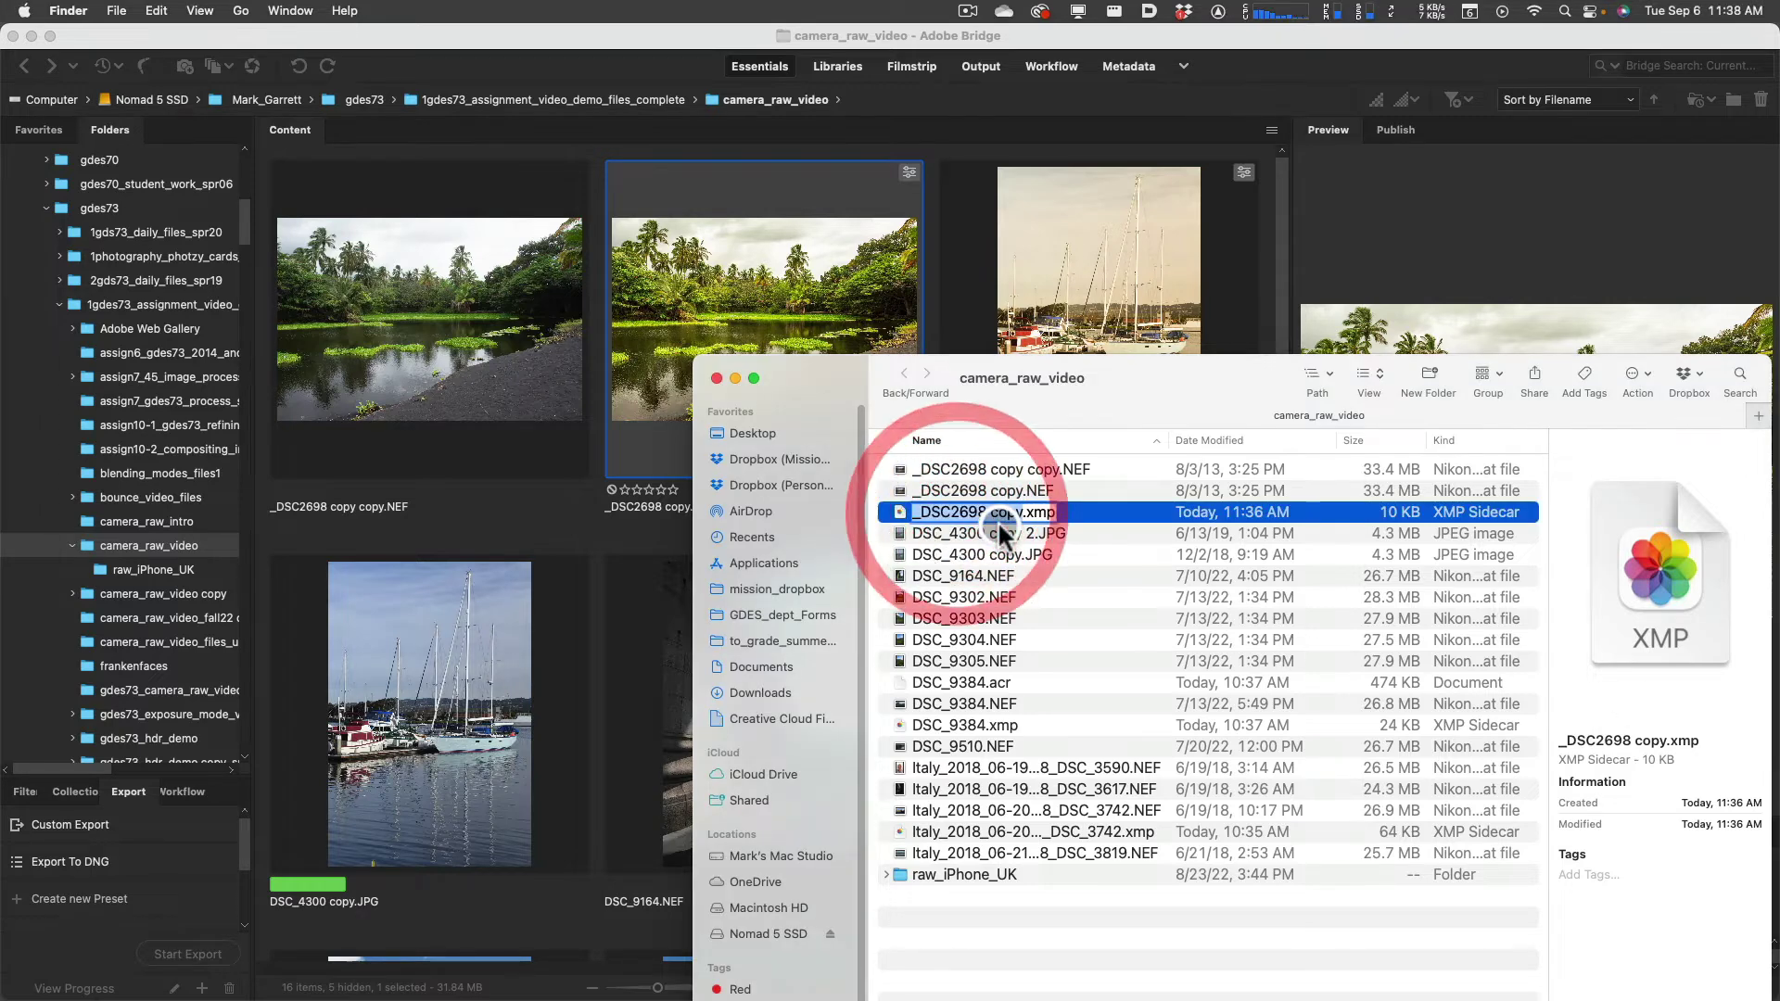
key("super+BackSpace")
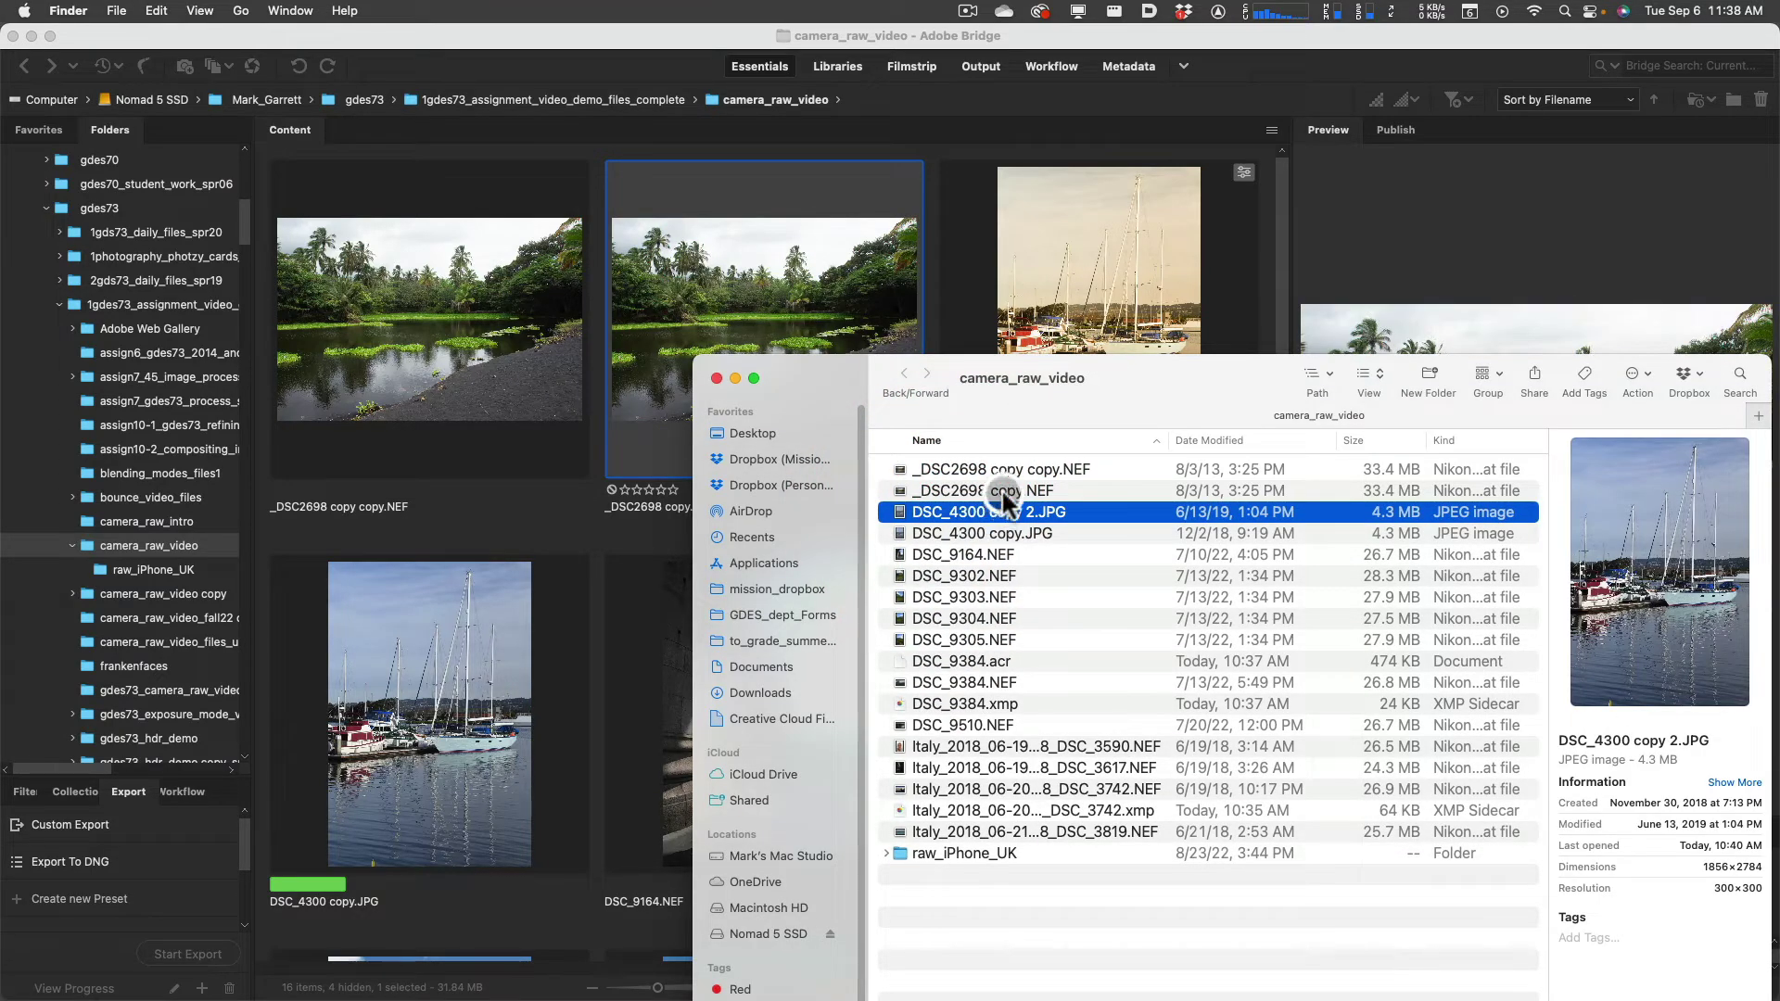
left_click(775, 287)
left_click(772, 334)
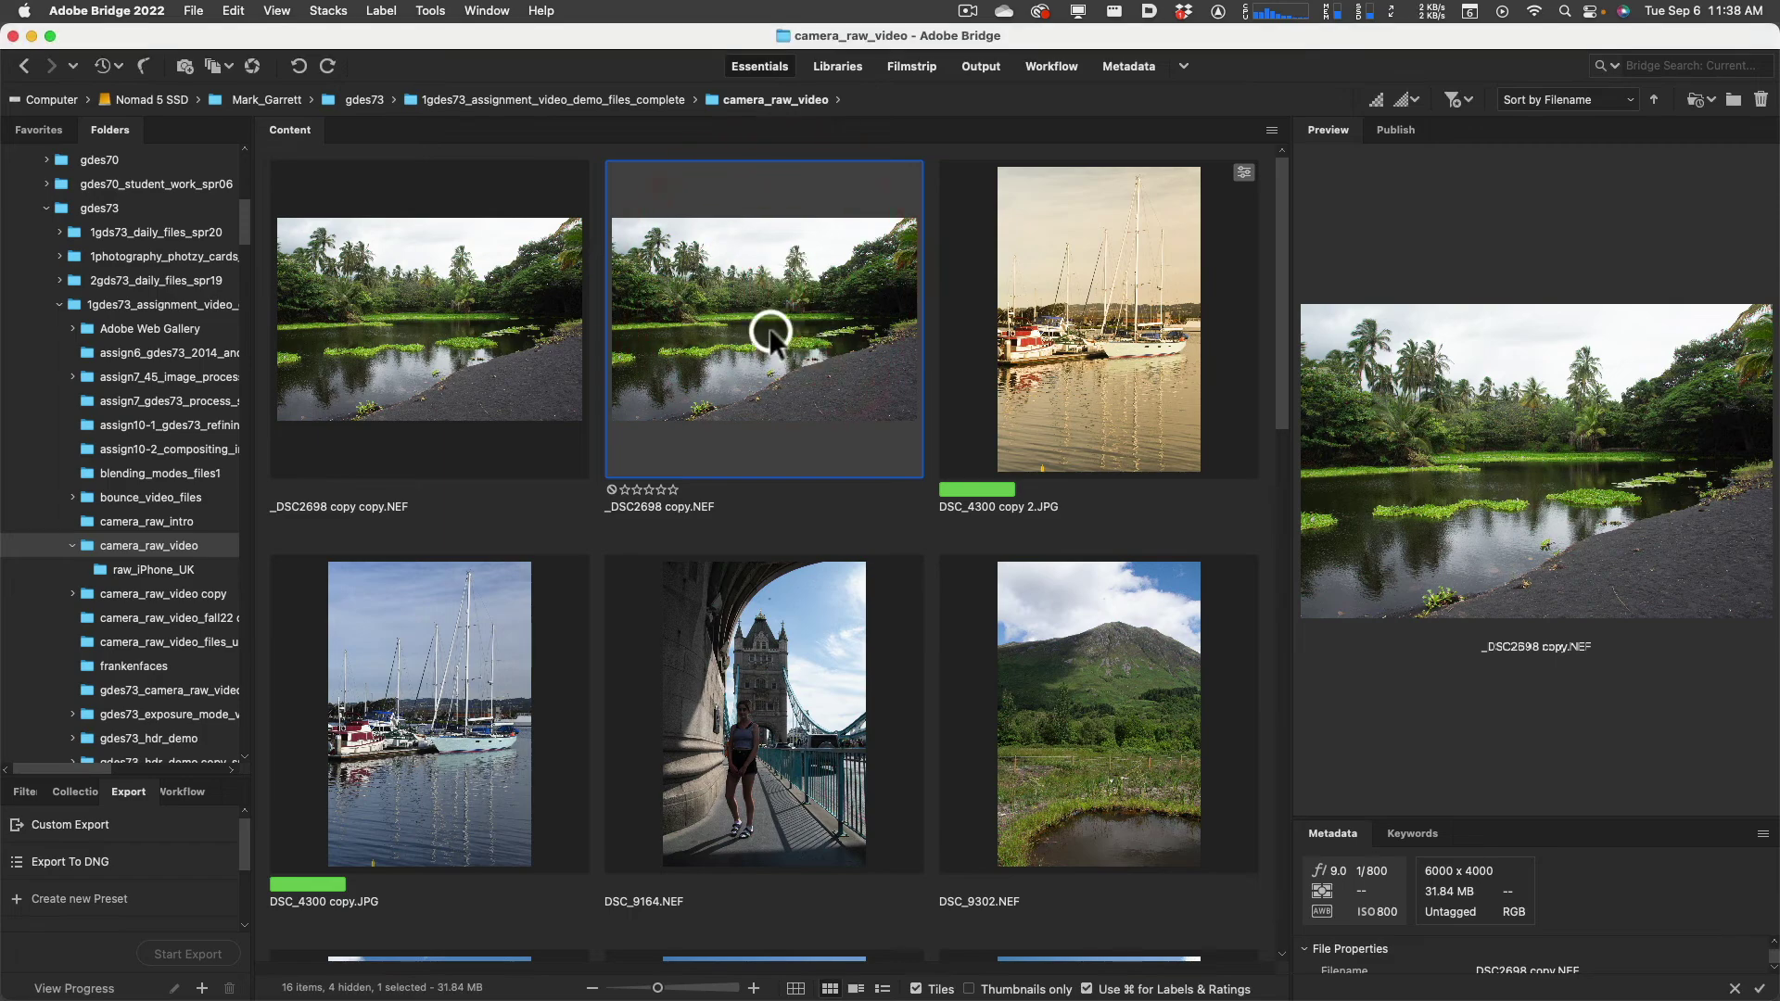
left_click(783, 320)
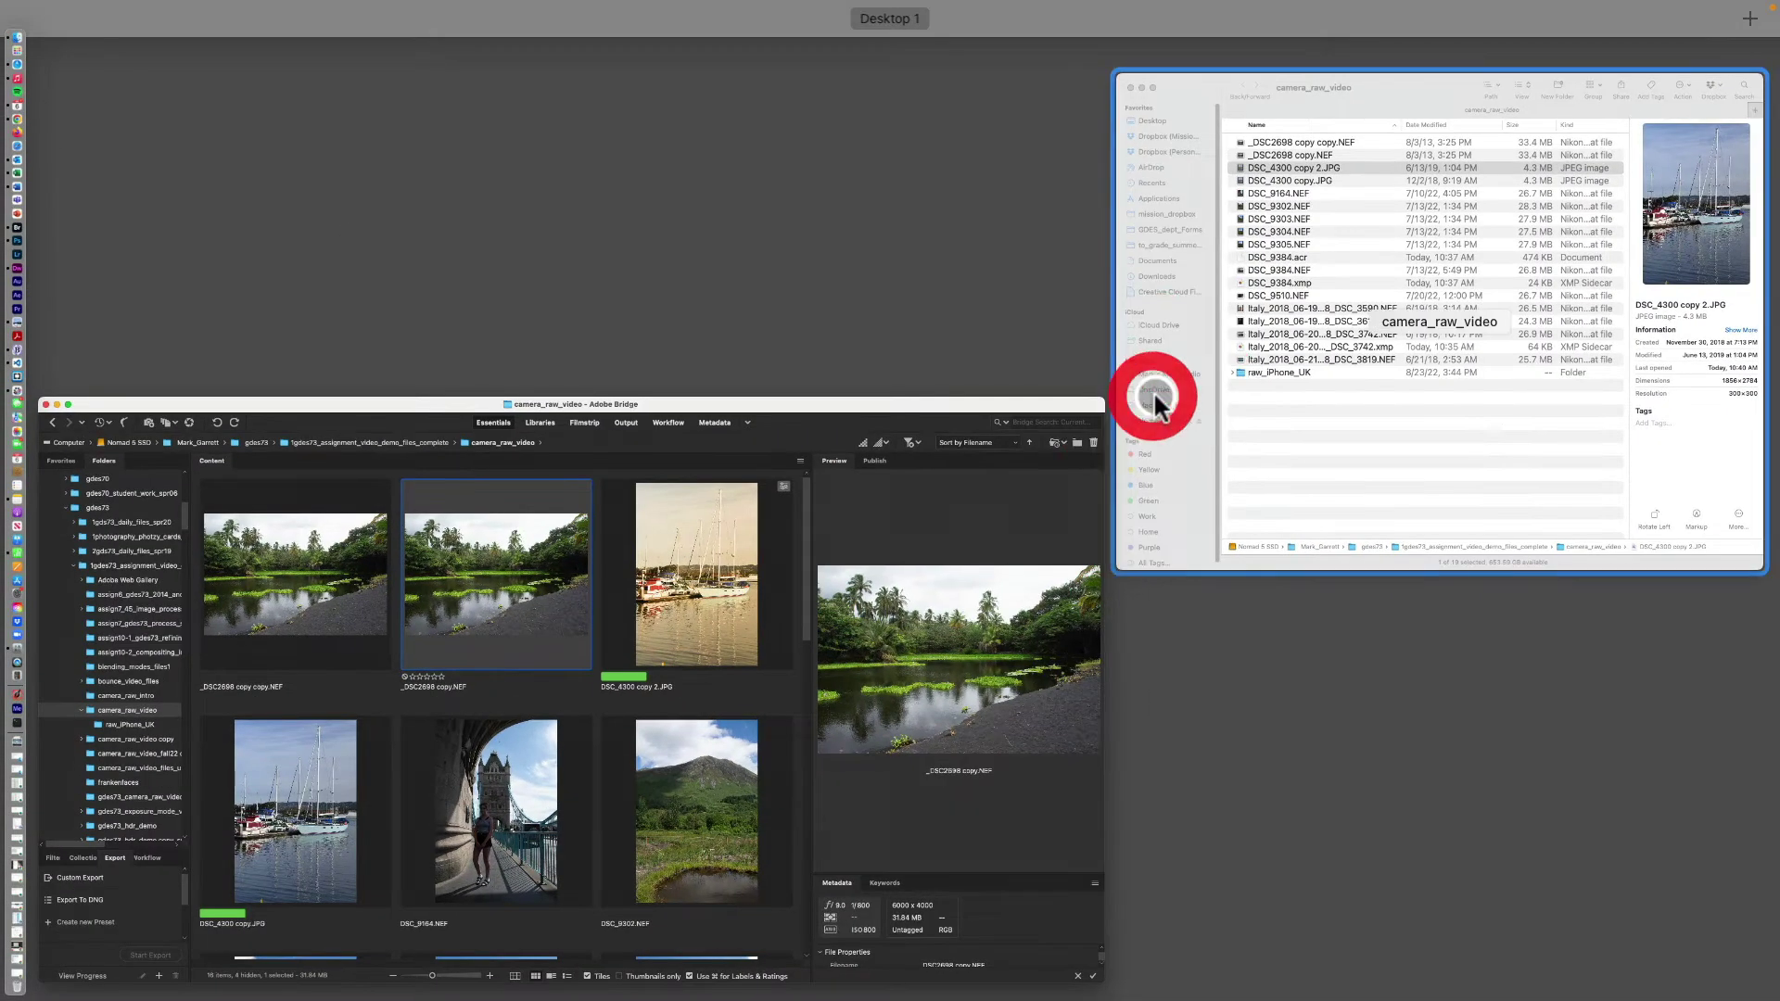
Return to Finder and undo the deletion of _DSC2698 copy.xmp
left_click(1199, 519)
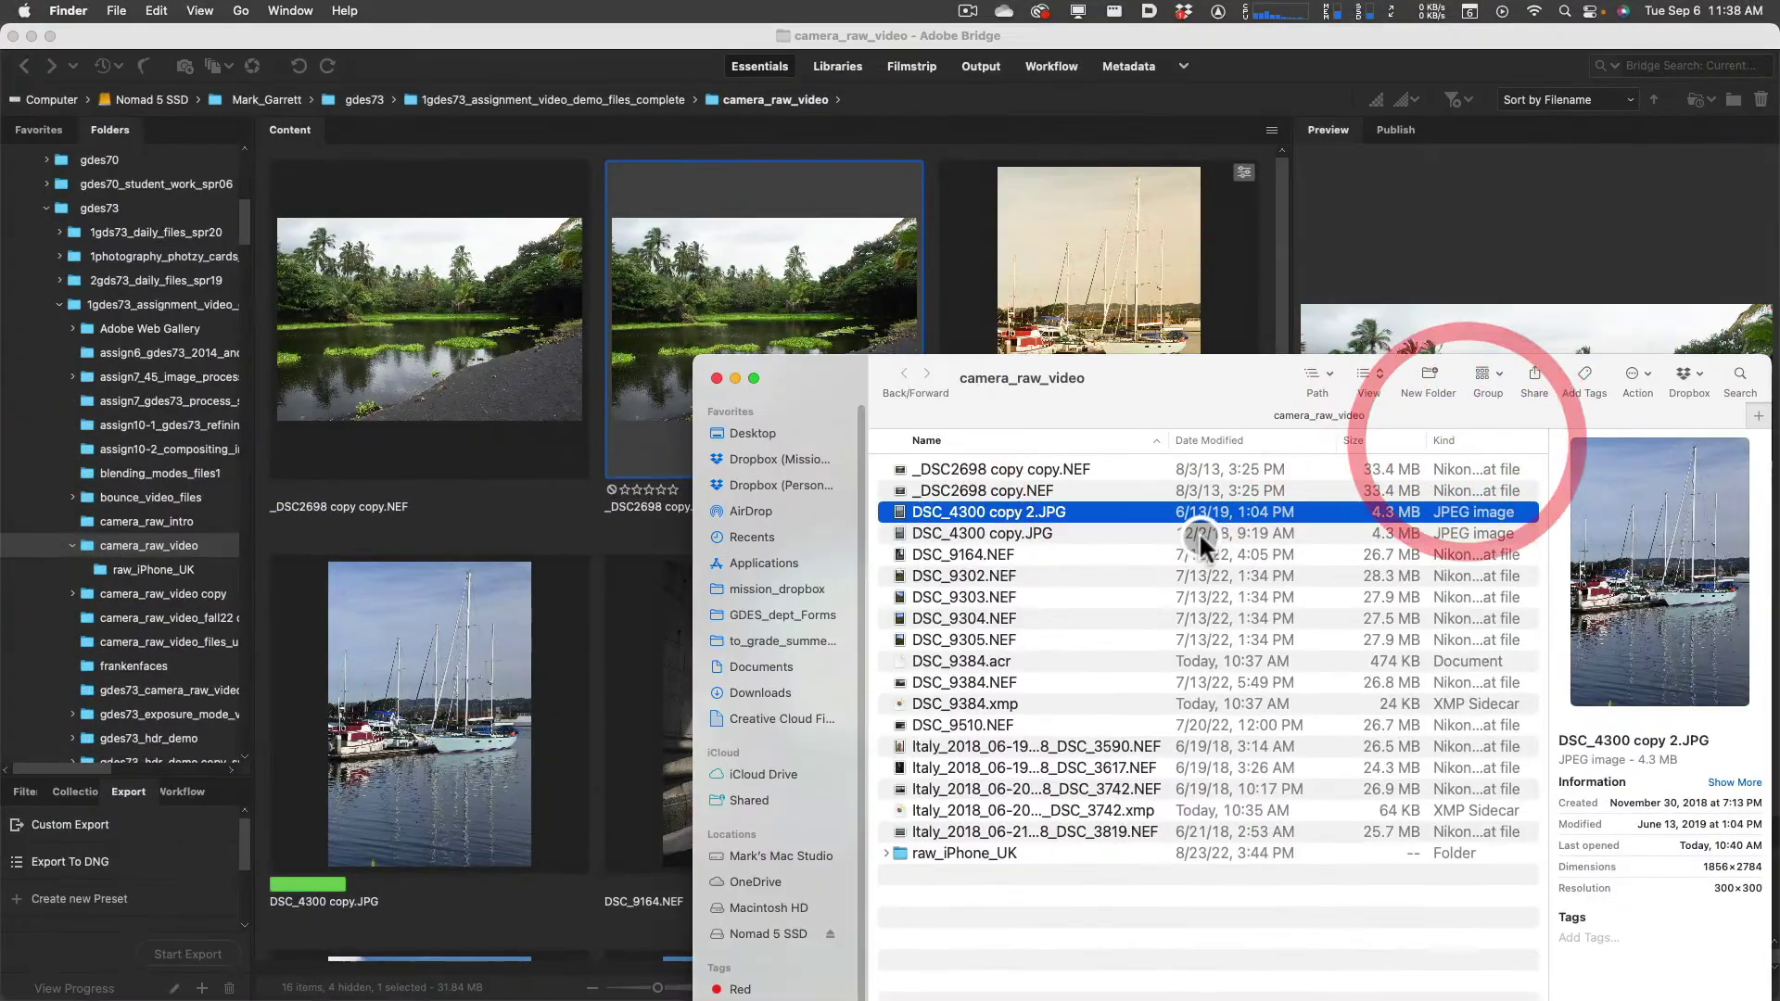
left_click_drag(1156, 375, 1101, 335)
left_click(1010, 451)
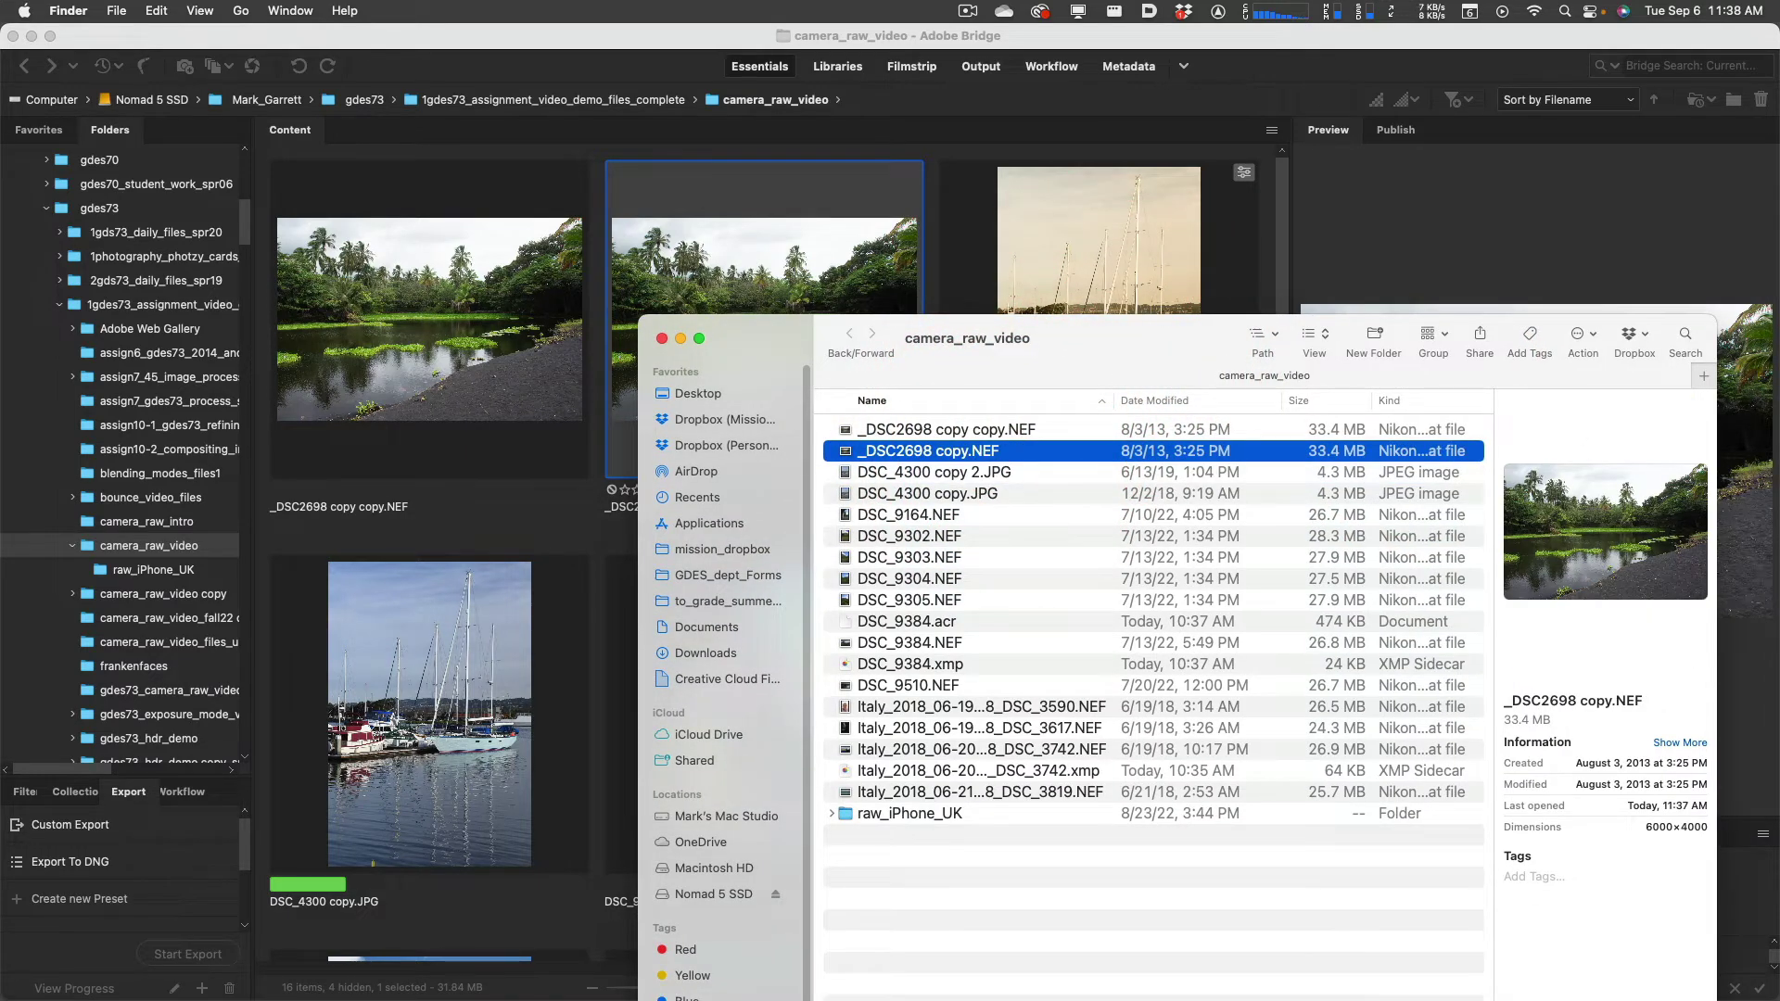
left_click_drag(1271, 666, 1128, 631)
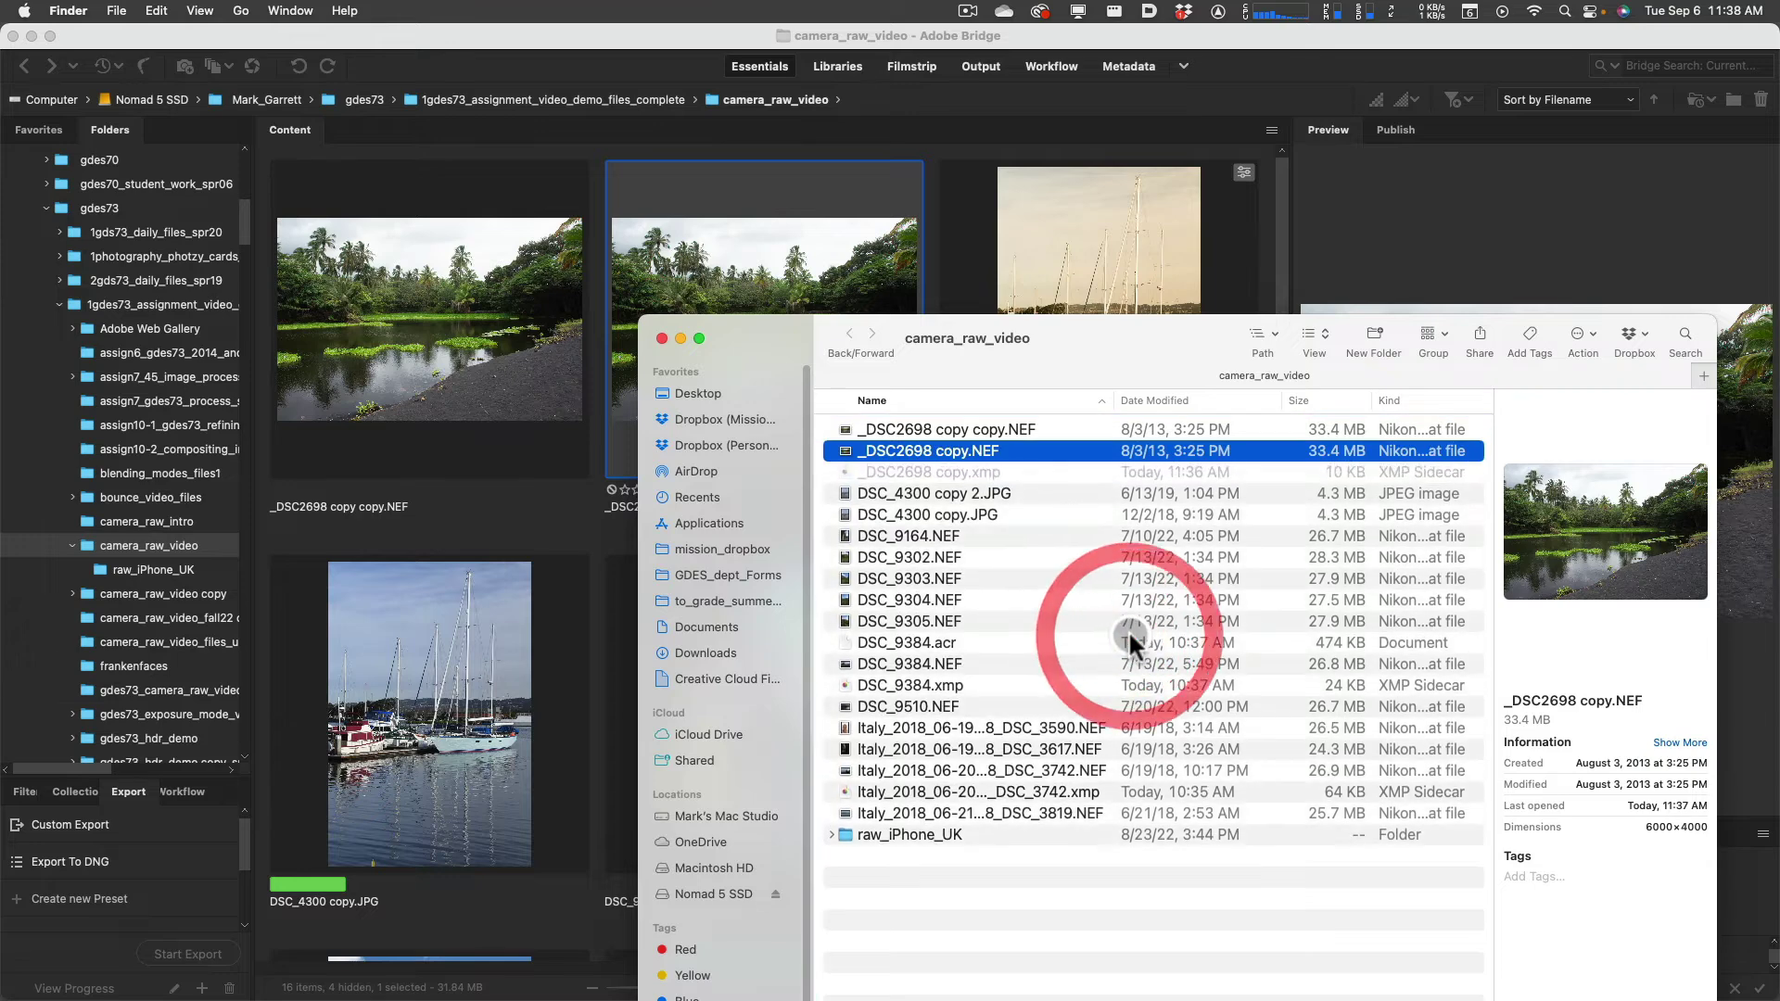
Select the restored _DSC2698 copy.xmp and check the adjusted pond photo in Adobe Bridge
left_click(965, 471)
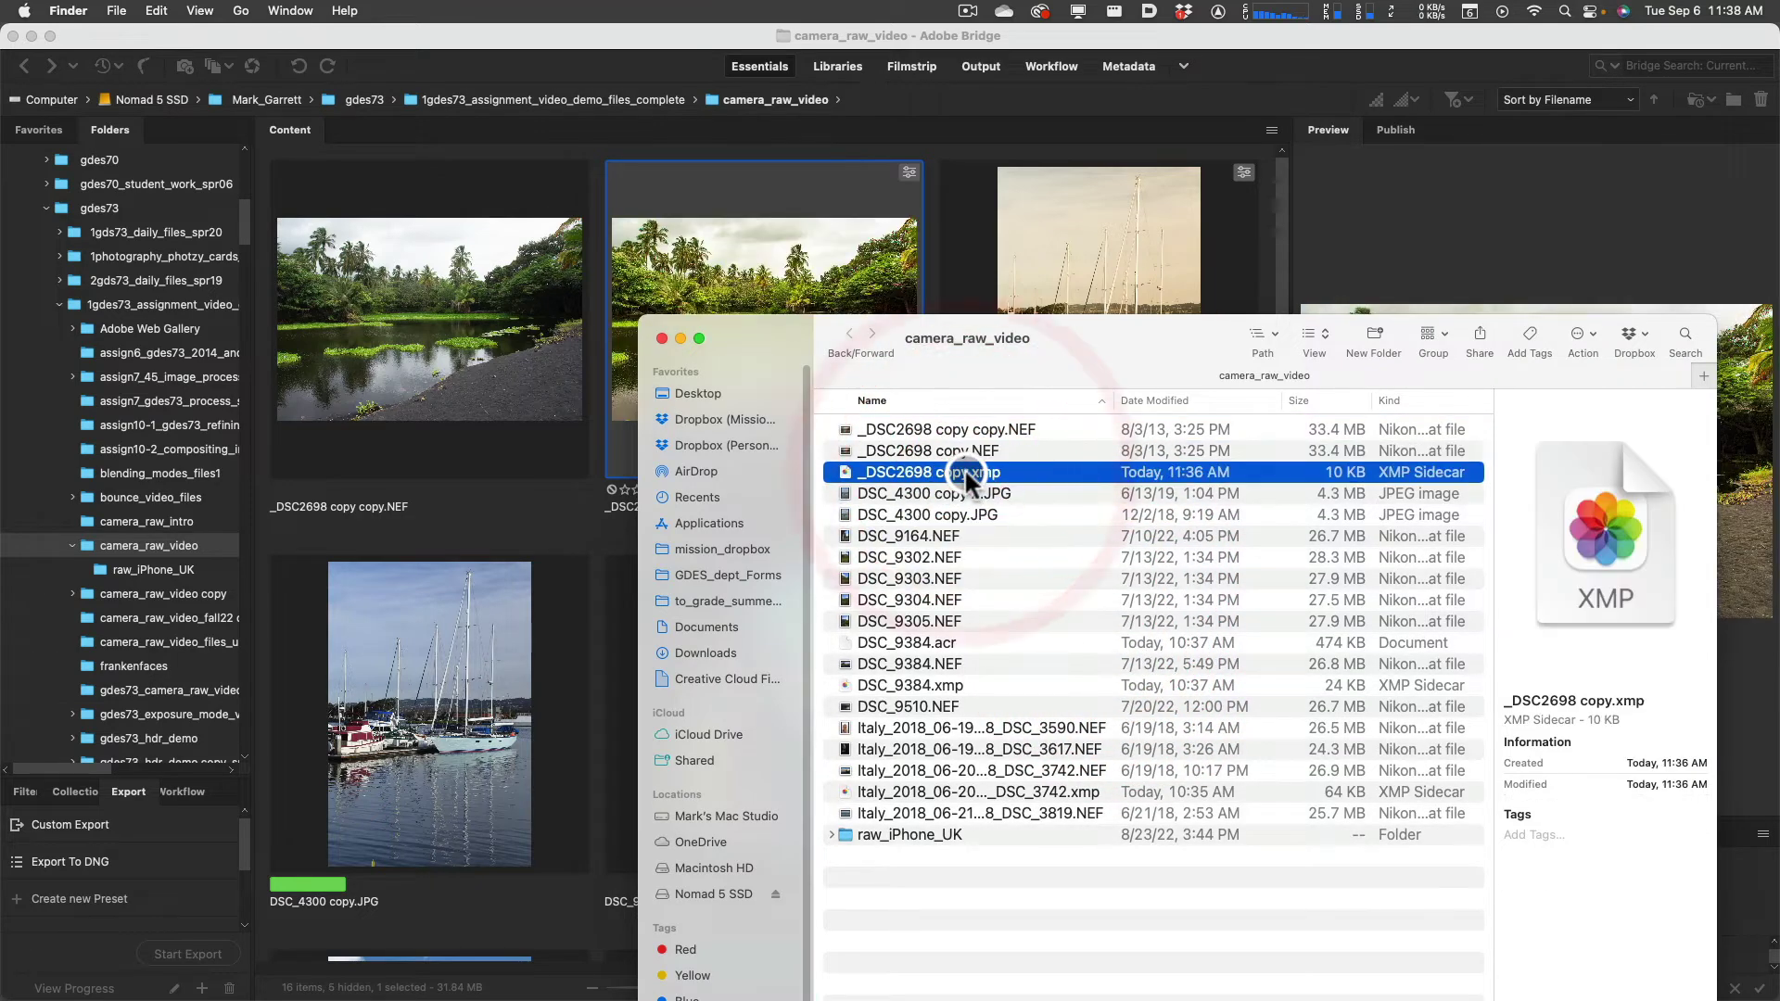
left_click(1076, 868)
left_click(769, 176)
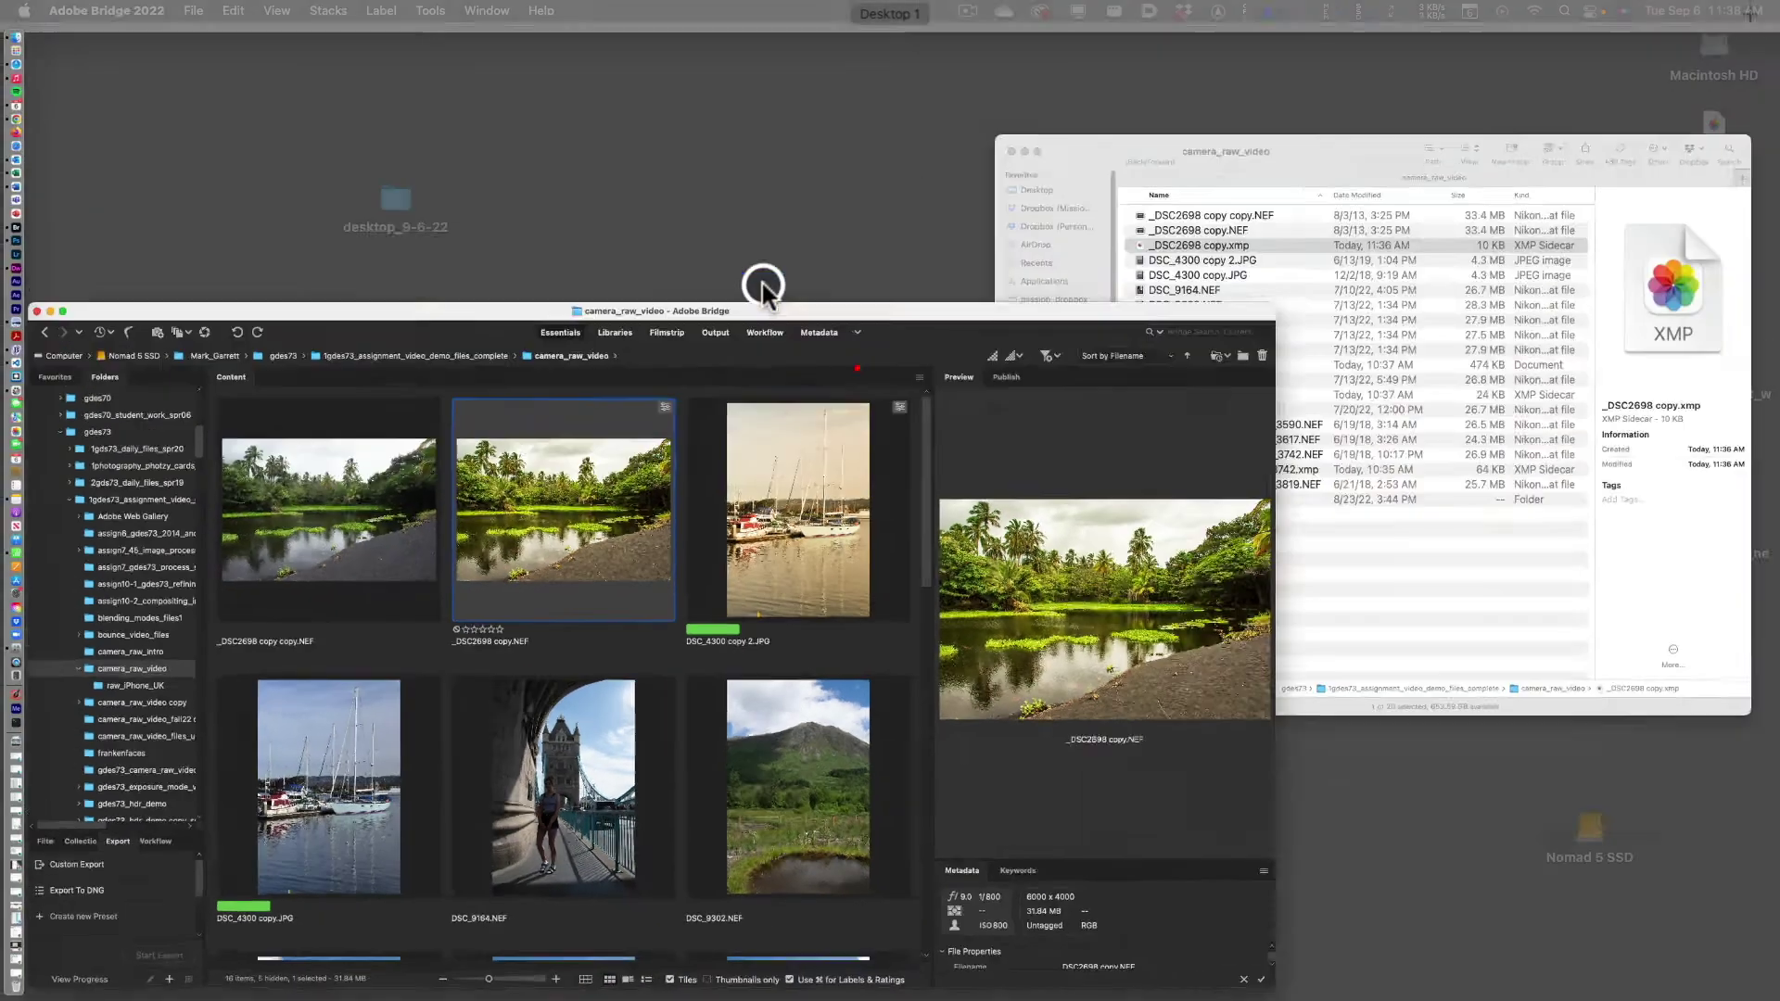
Switch back to Finder and review how _DSC2698 copy.NEF and _DSC2698 copy.xmp pair up by file name
left_click(1544, 441)
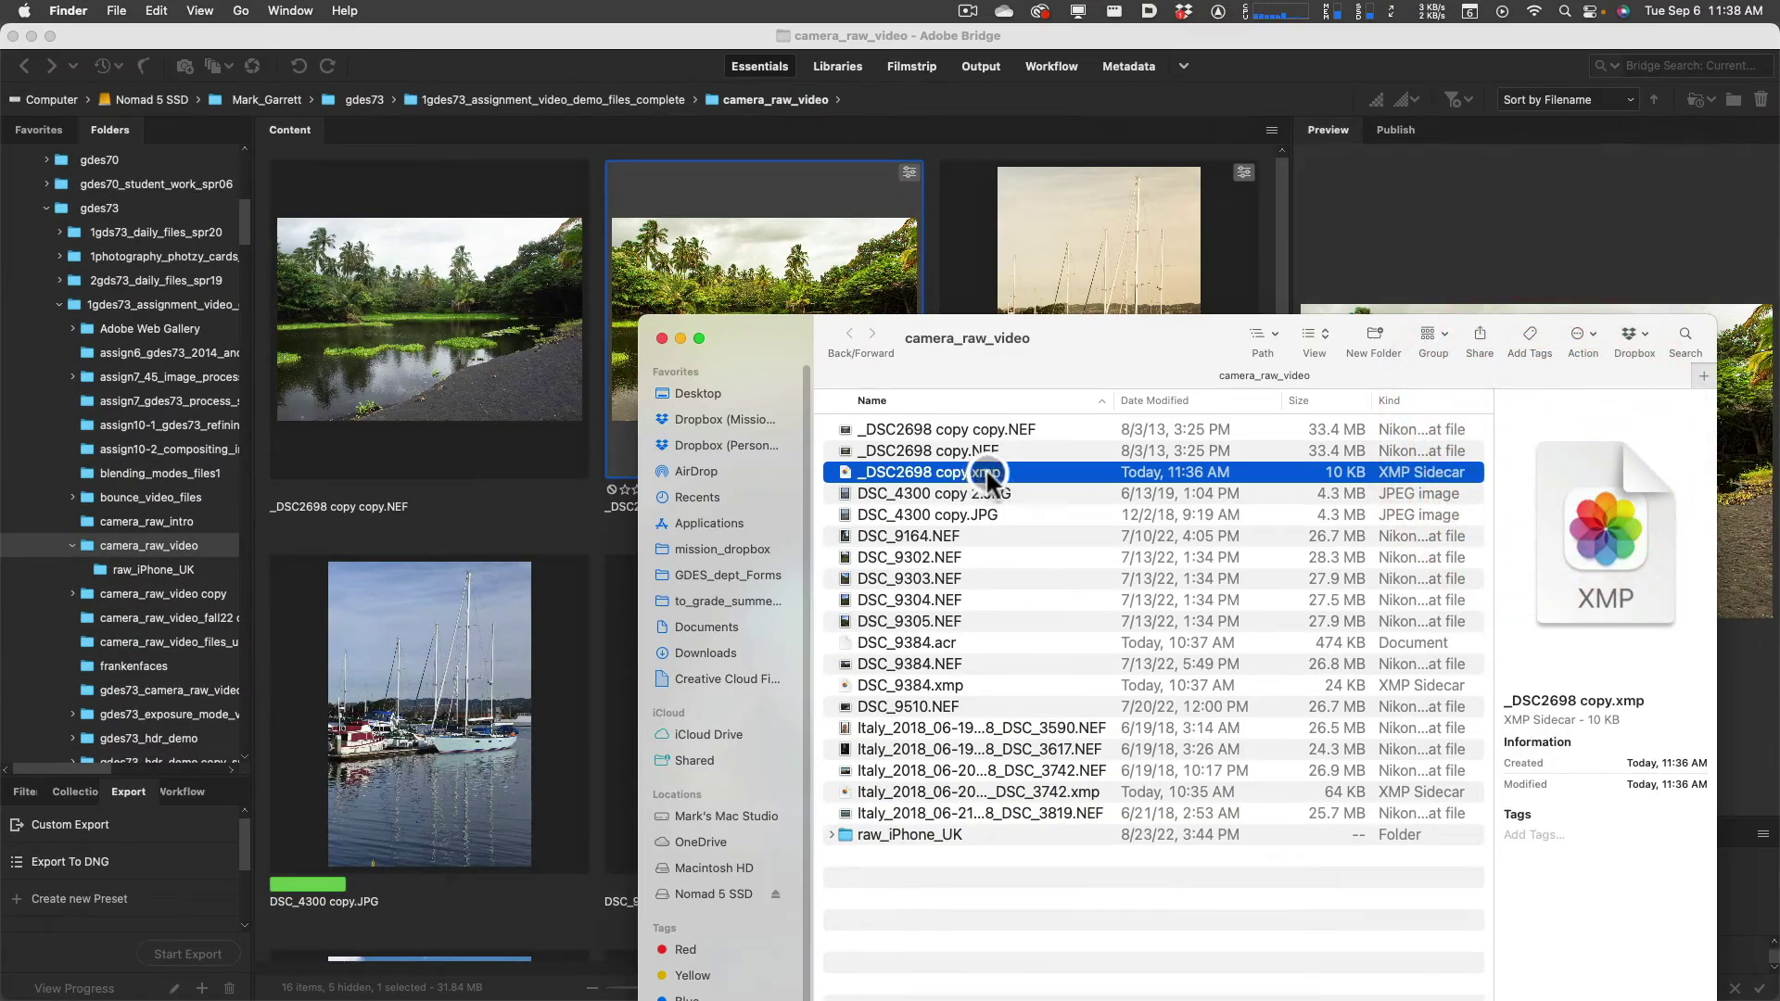
left_click(927, 452)
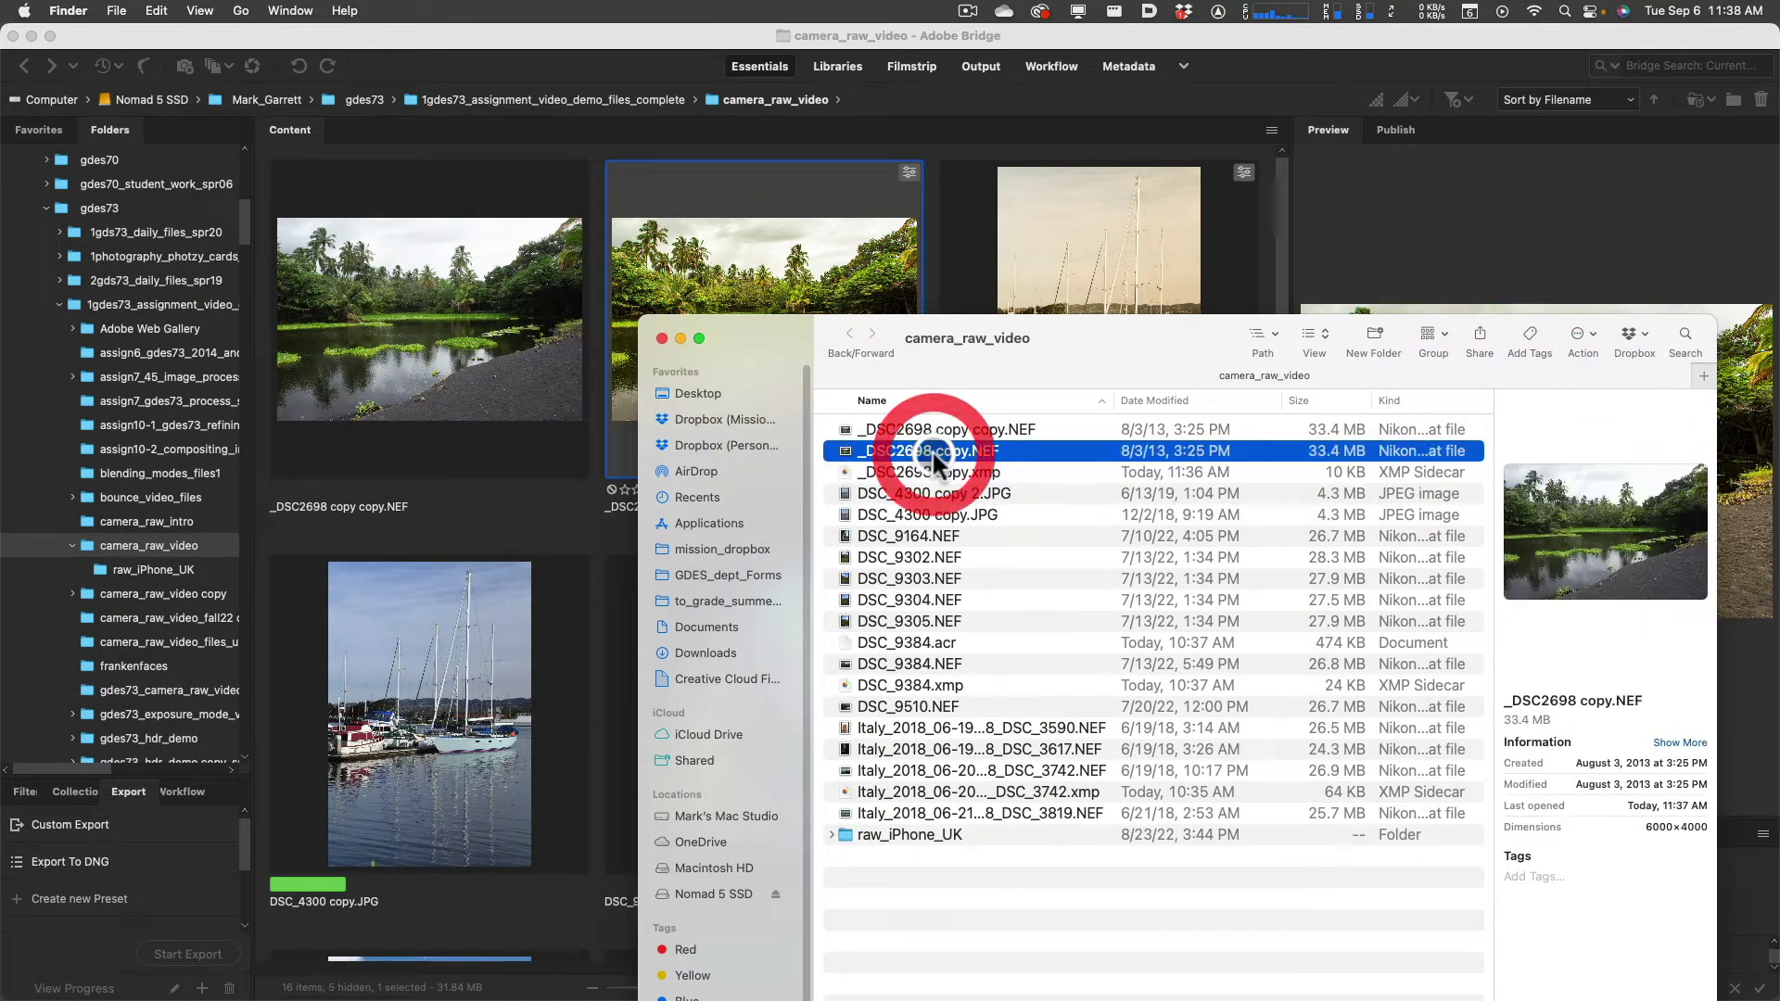
left_click(923, 469)
left_click(914, 451)
left_click(911, 471)
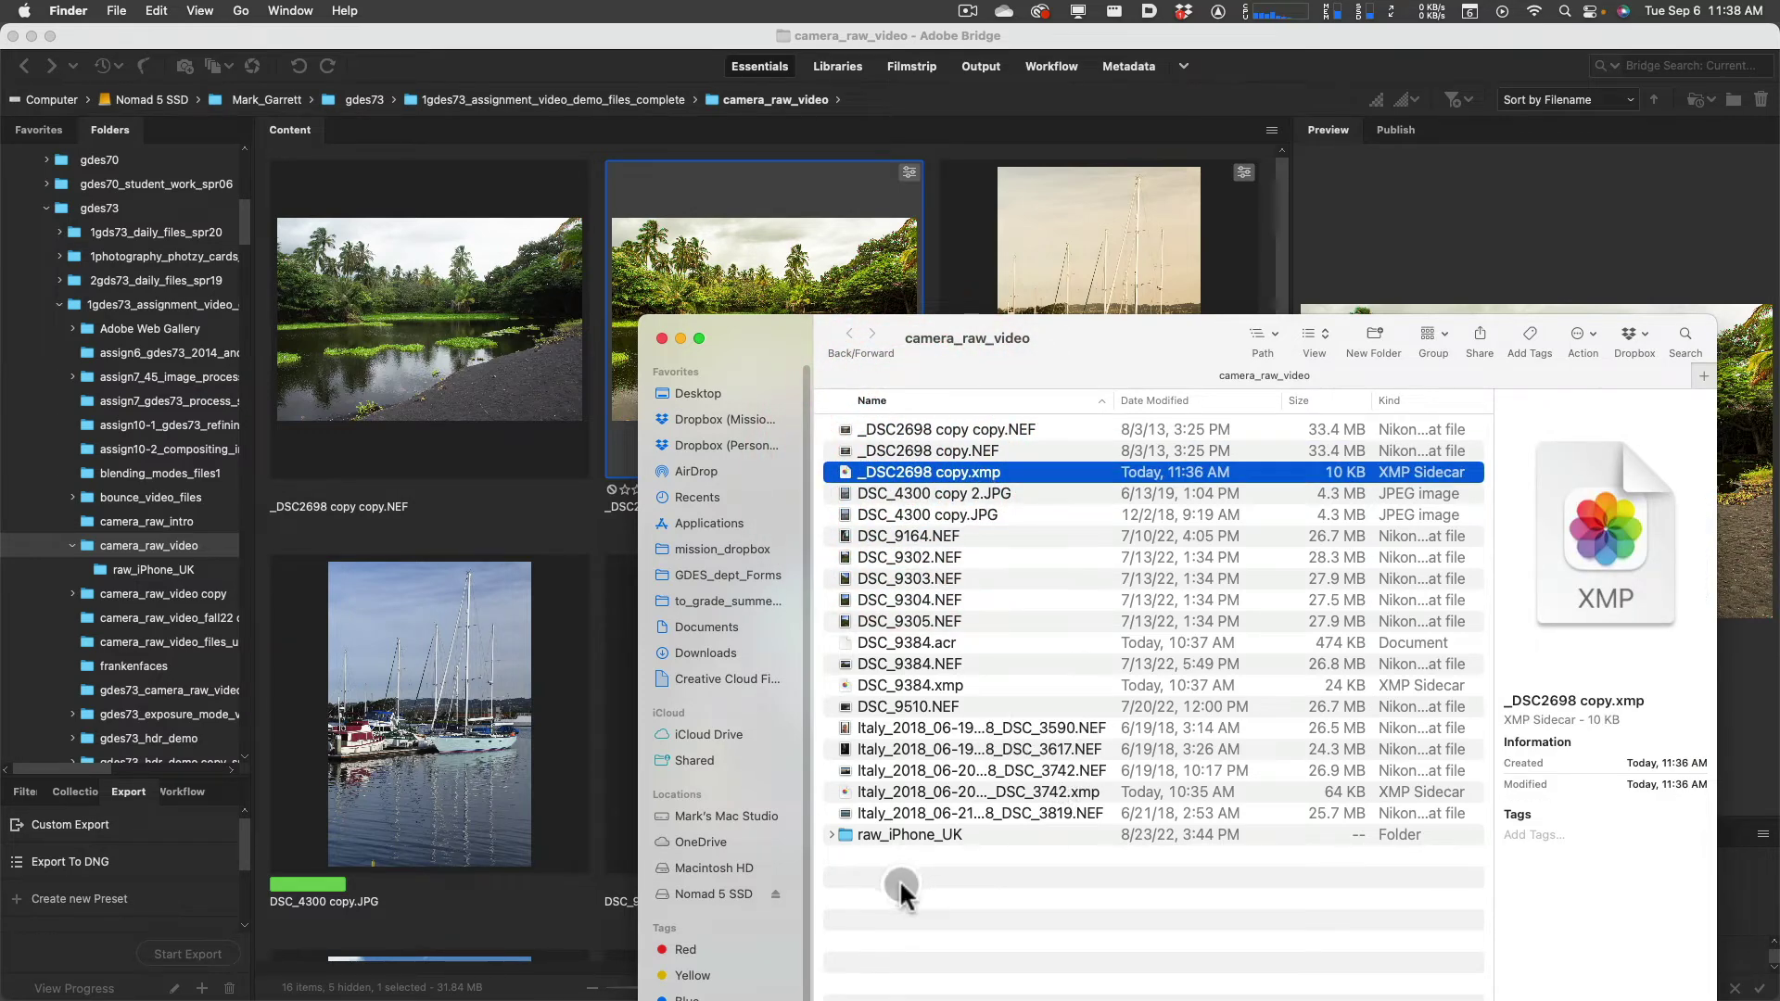
Expand the raw_iPhone_UK folder in Finder and compare IMG_7441.DNG with the _DSC2698 copy.NEF and _DSC2698 copy.xmp pair
left_click(830, 835)
left_click(950, 855)
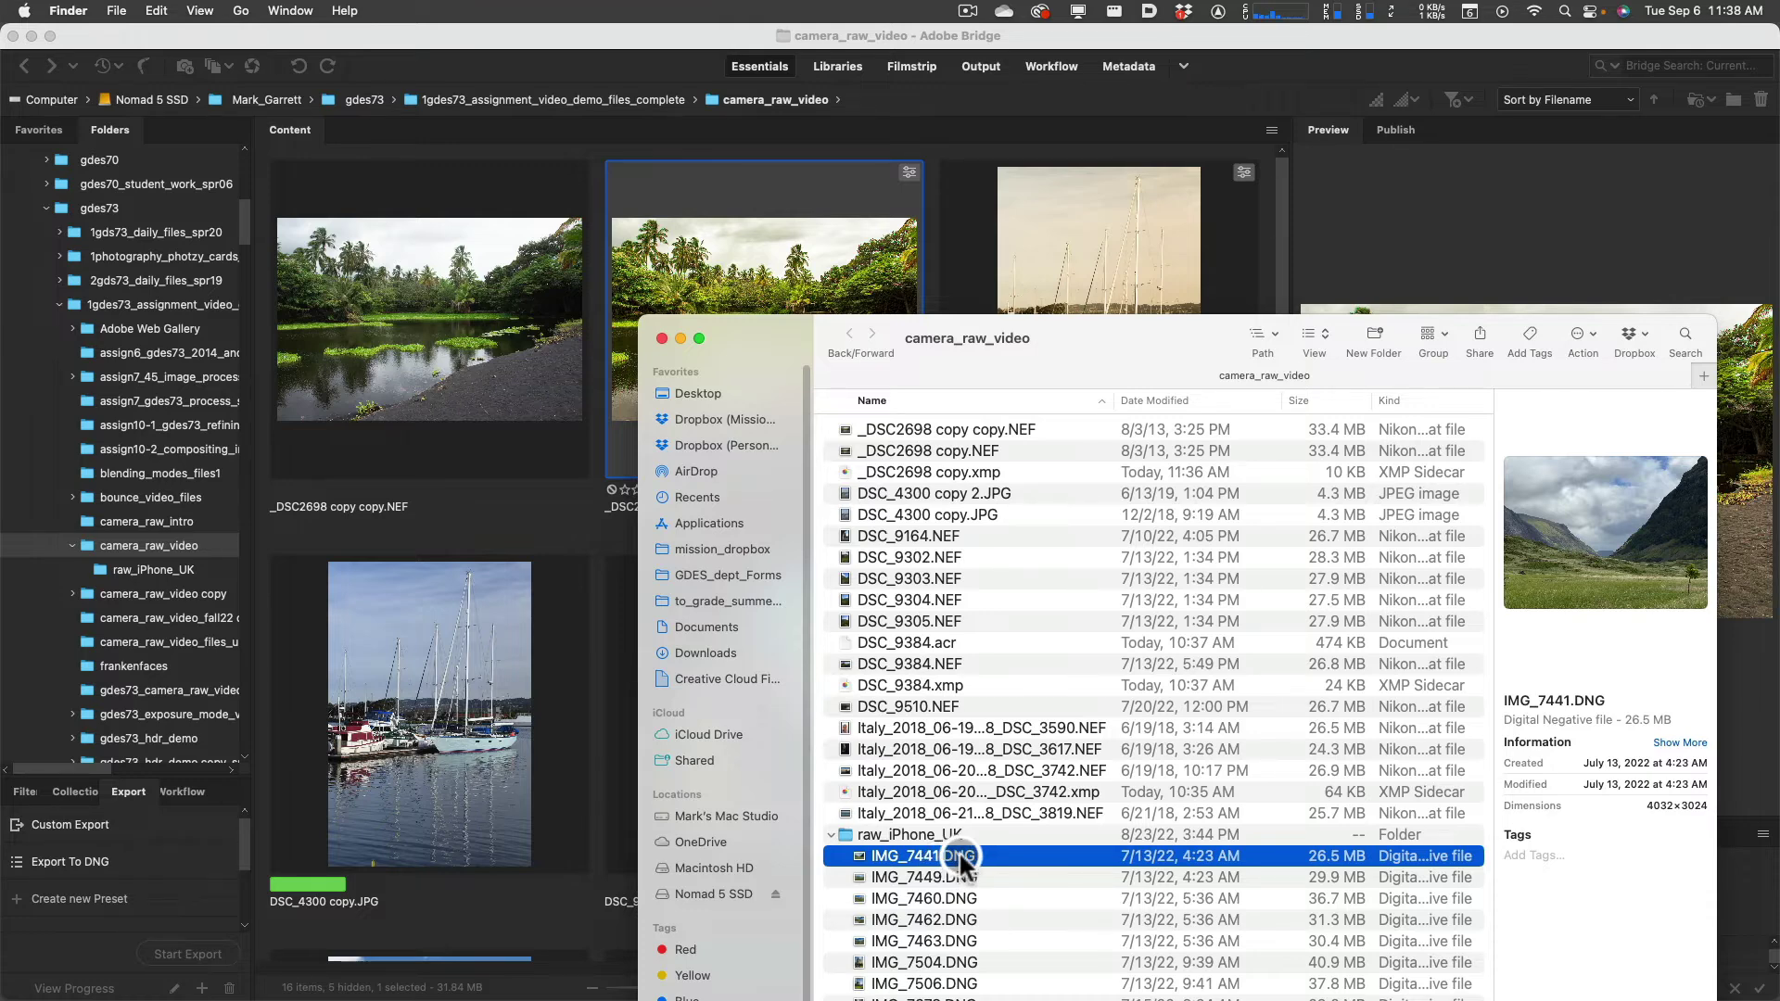
left_click(1029, 867)
left_click(973, 451)
left_click(991, 472, "shift")
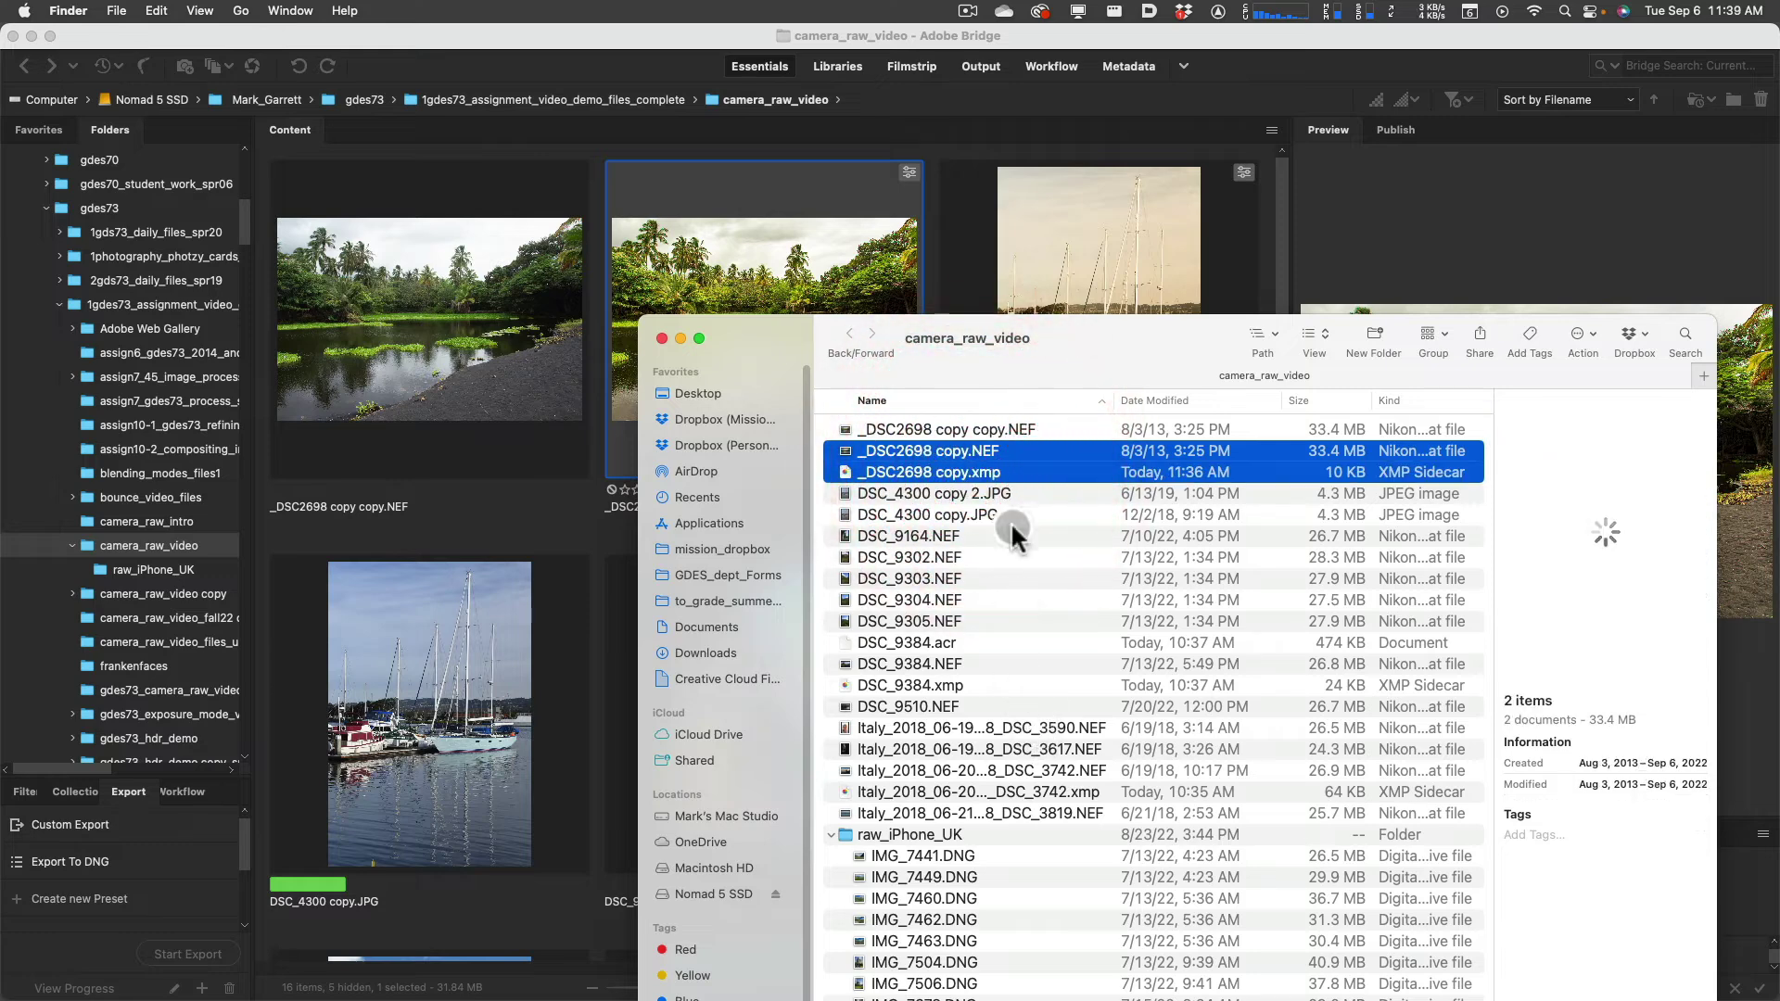
left_click(994, 472)
left_click(973, 453)
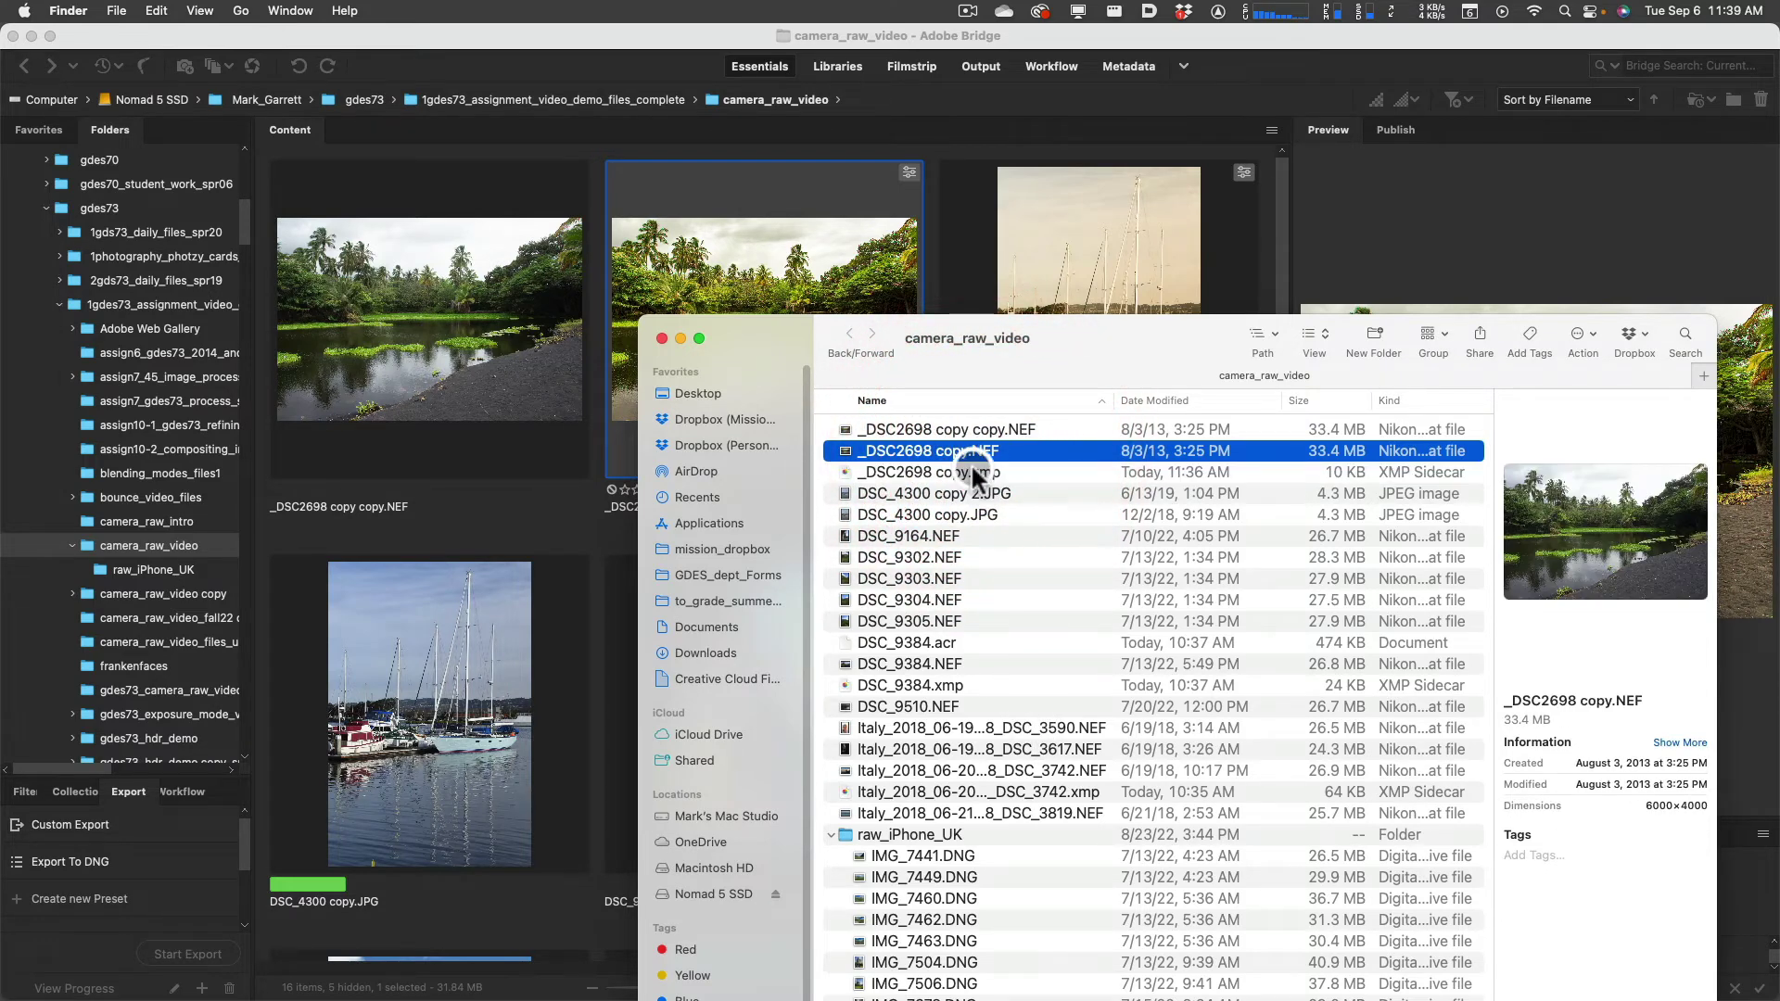
left_click(971, 472)
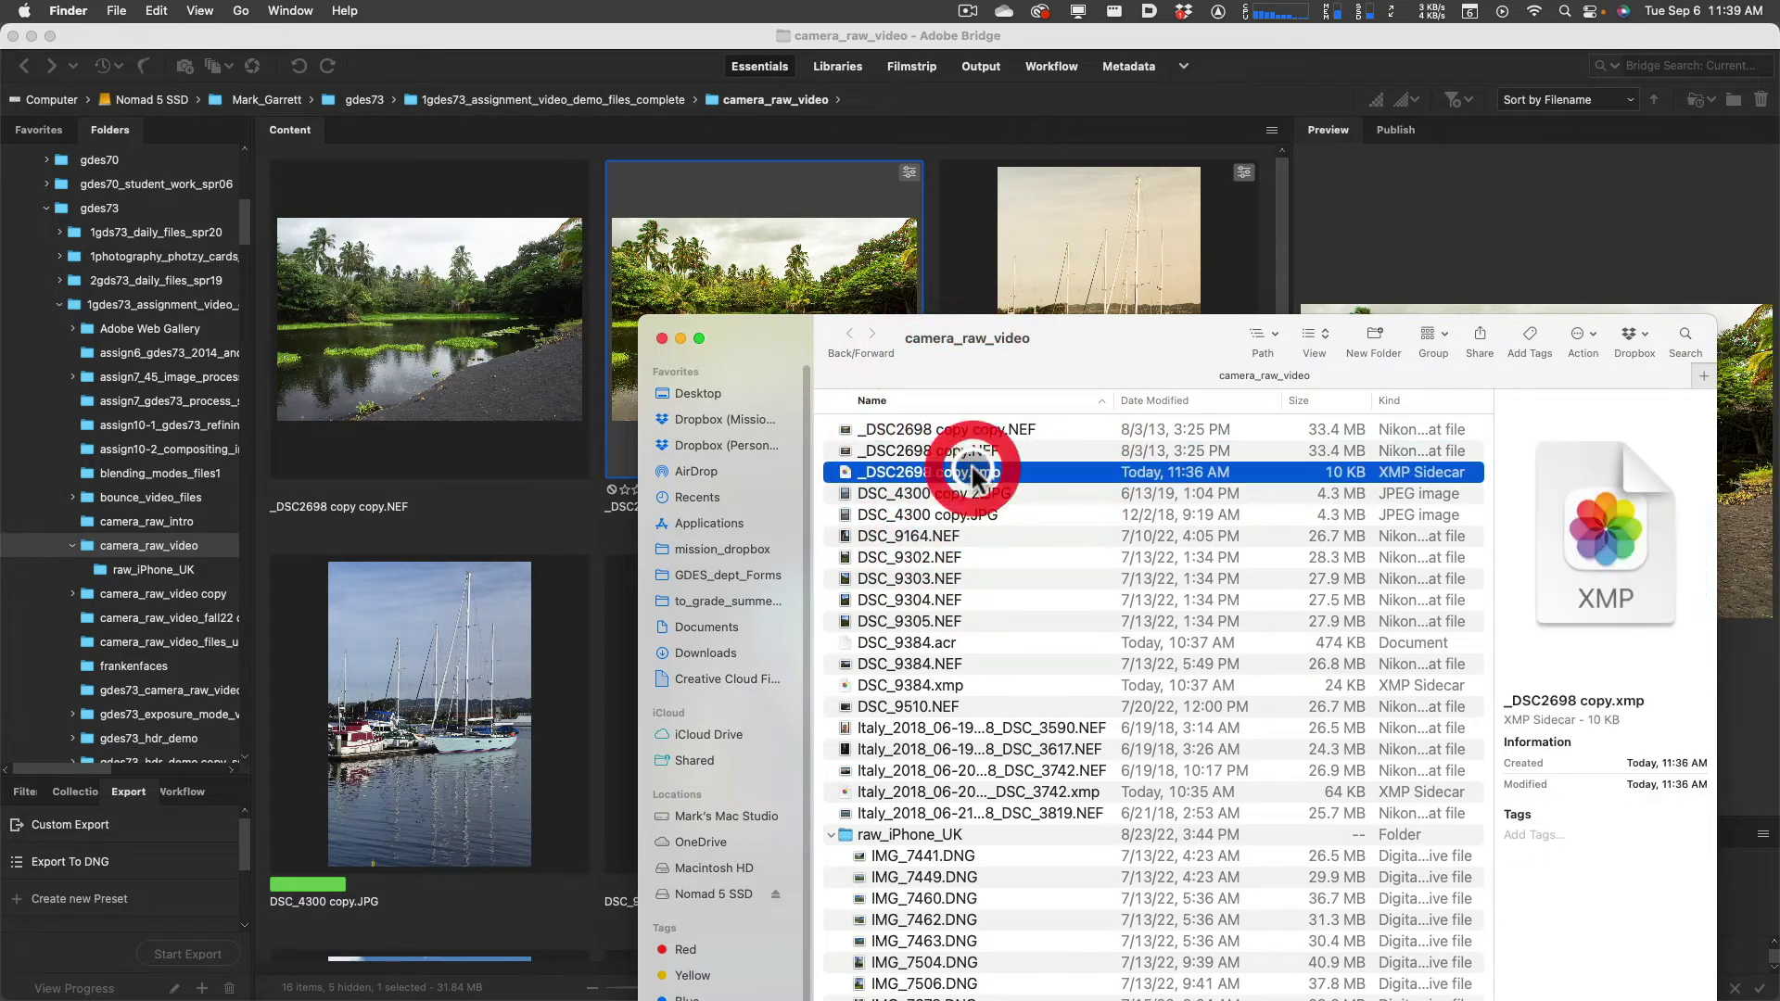
left_click(969, 859)
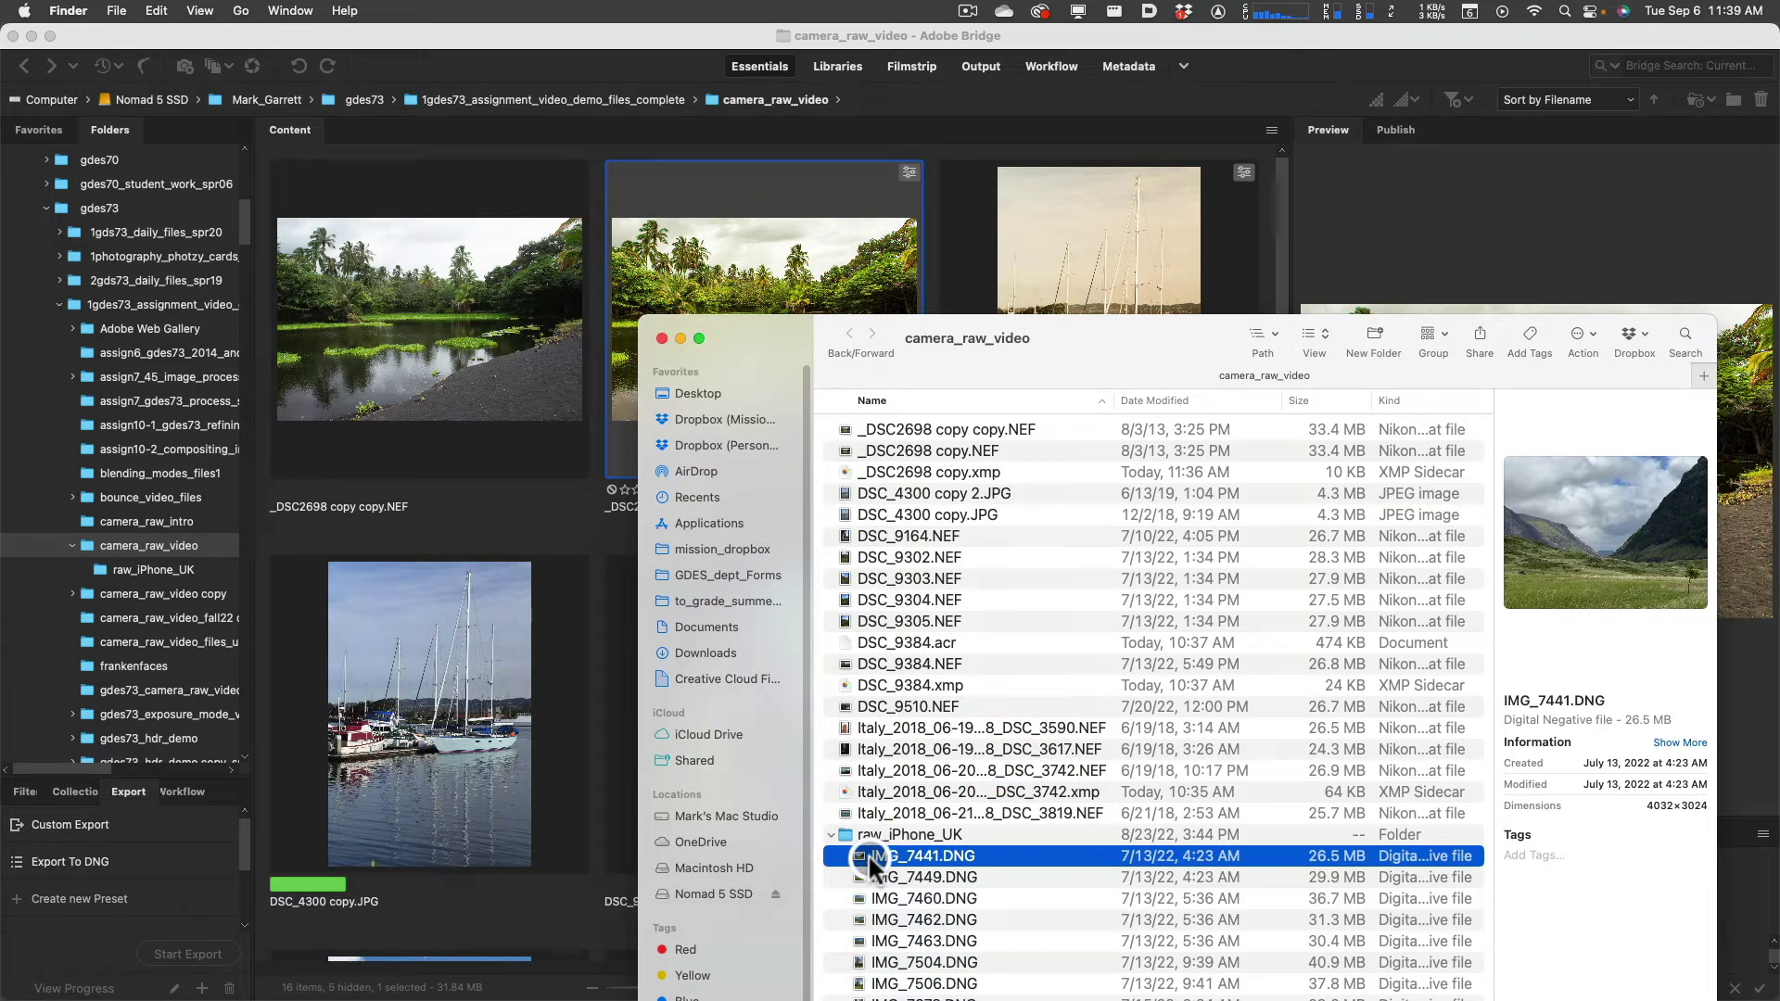
Switch back to Camera Raw in Photoshop and activate the Crop tool for _DSC2698 copy.NEF
left_click(742, 42)
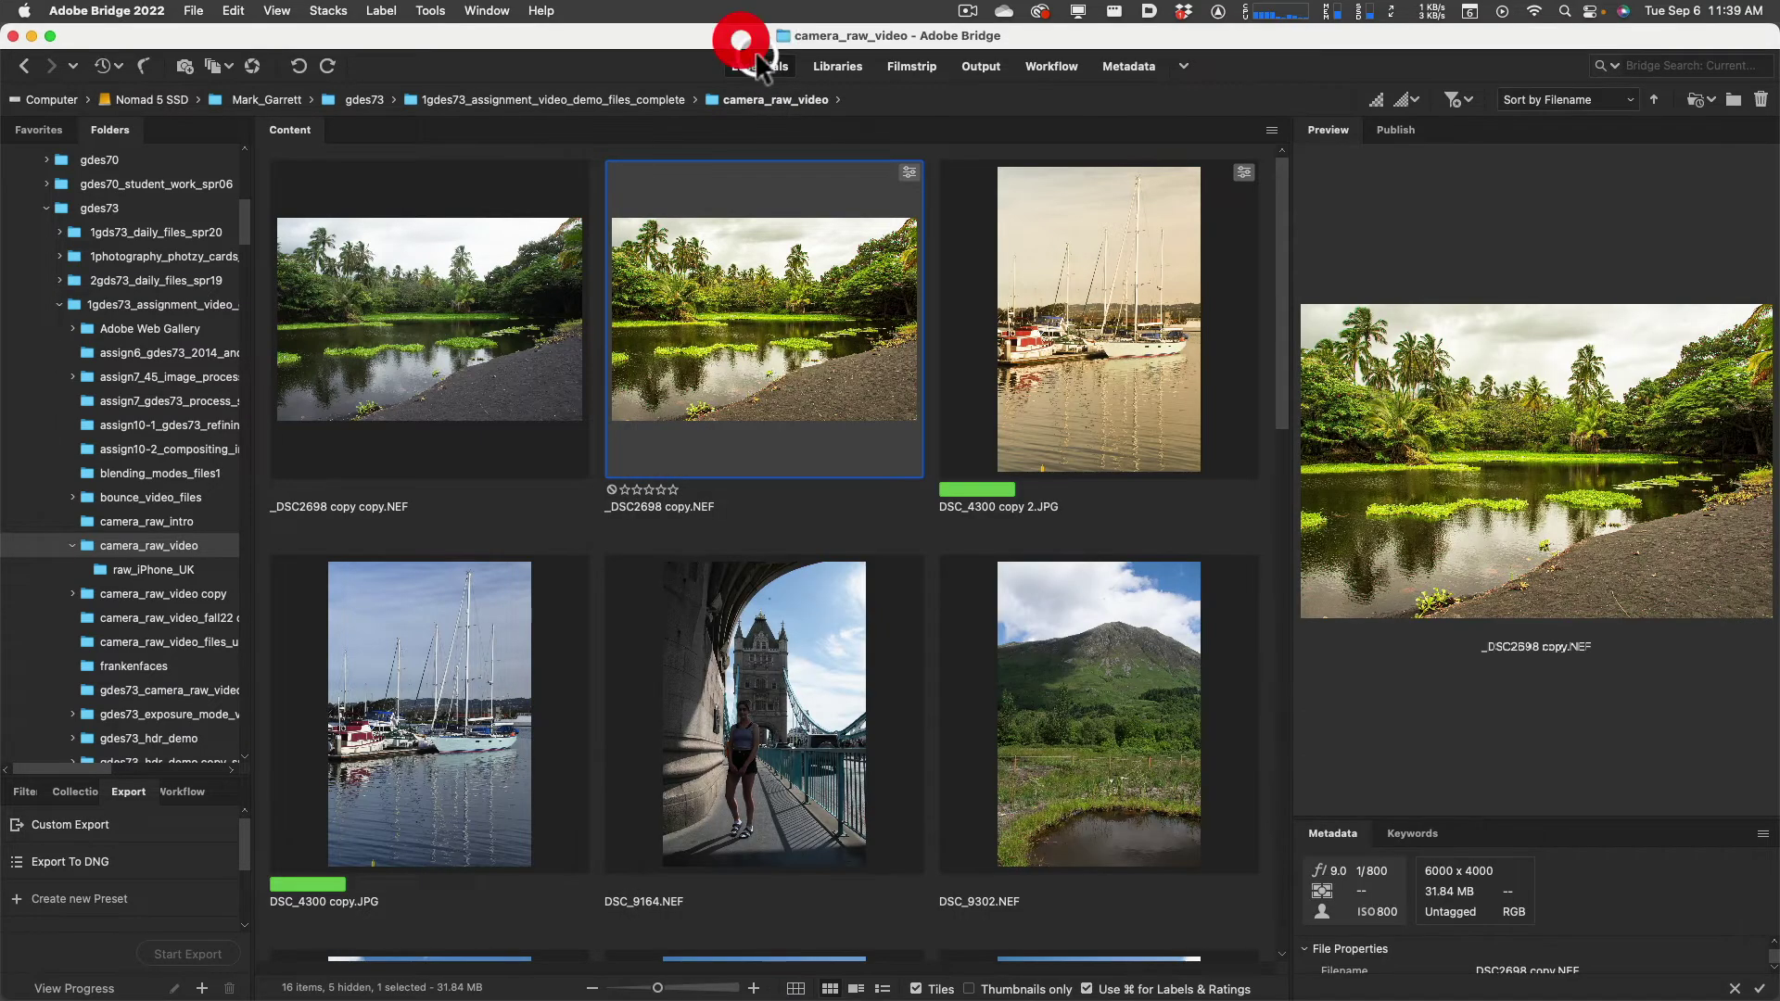
key("super+Tab")
left_click(777, 356)
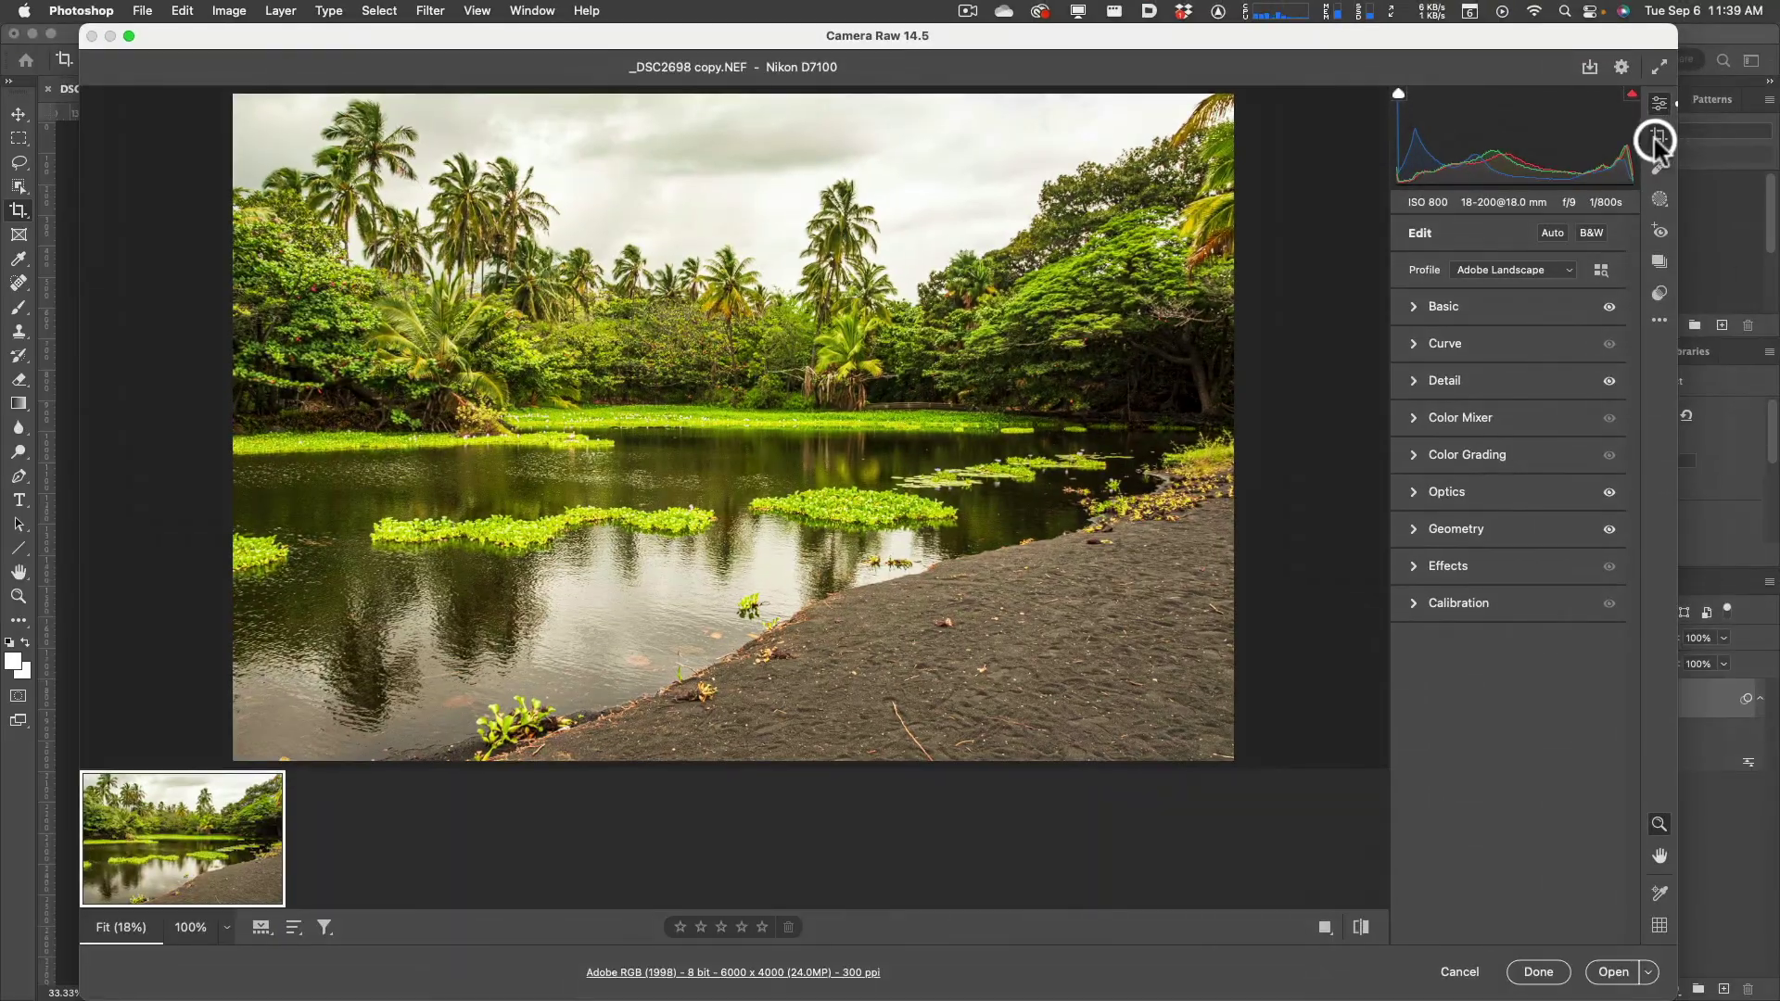
left_click(1658, 136)
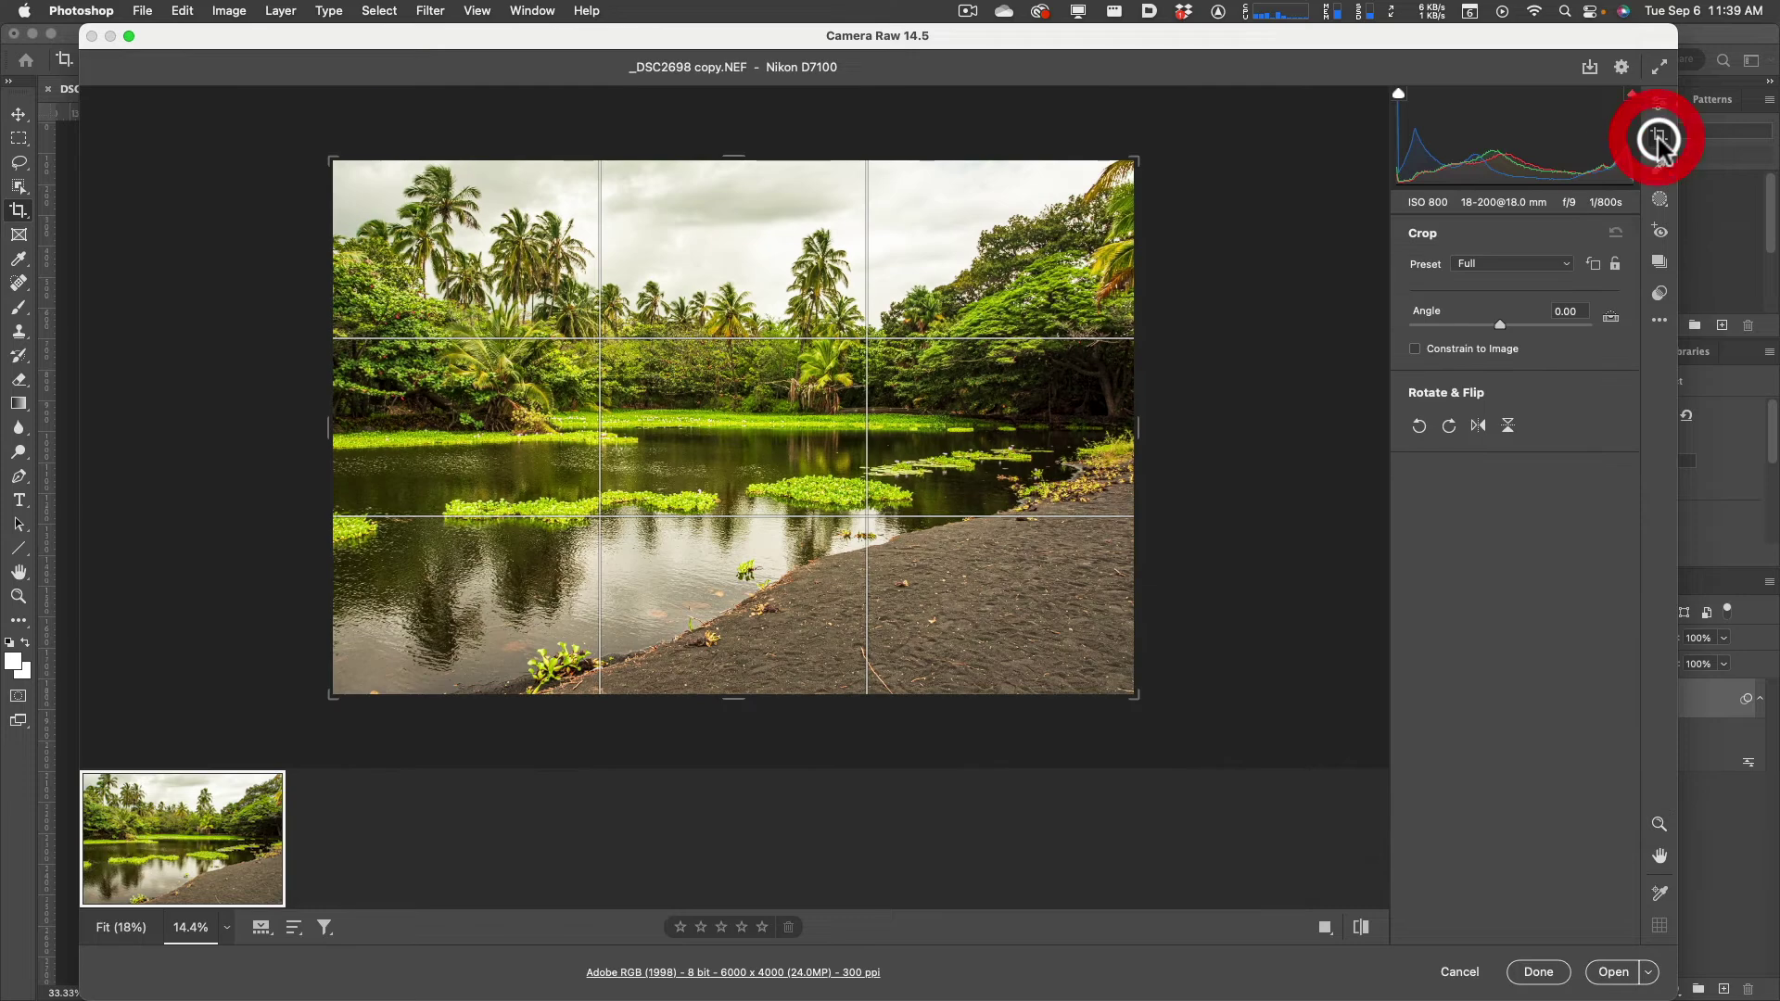
Try the 1 x 1, 4 x 5 / 8 x 10, 8.5 x 11 and 5 x 7 crop presets on the pond photo
left_click(1534, 266)
left_click(1524, 311)
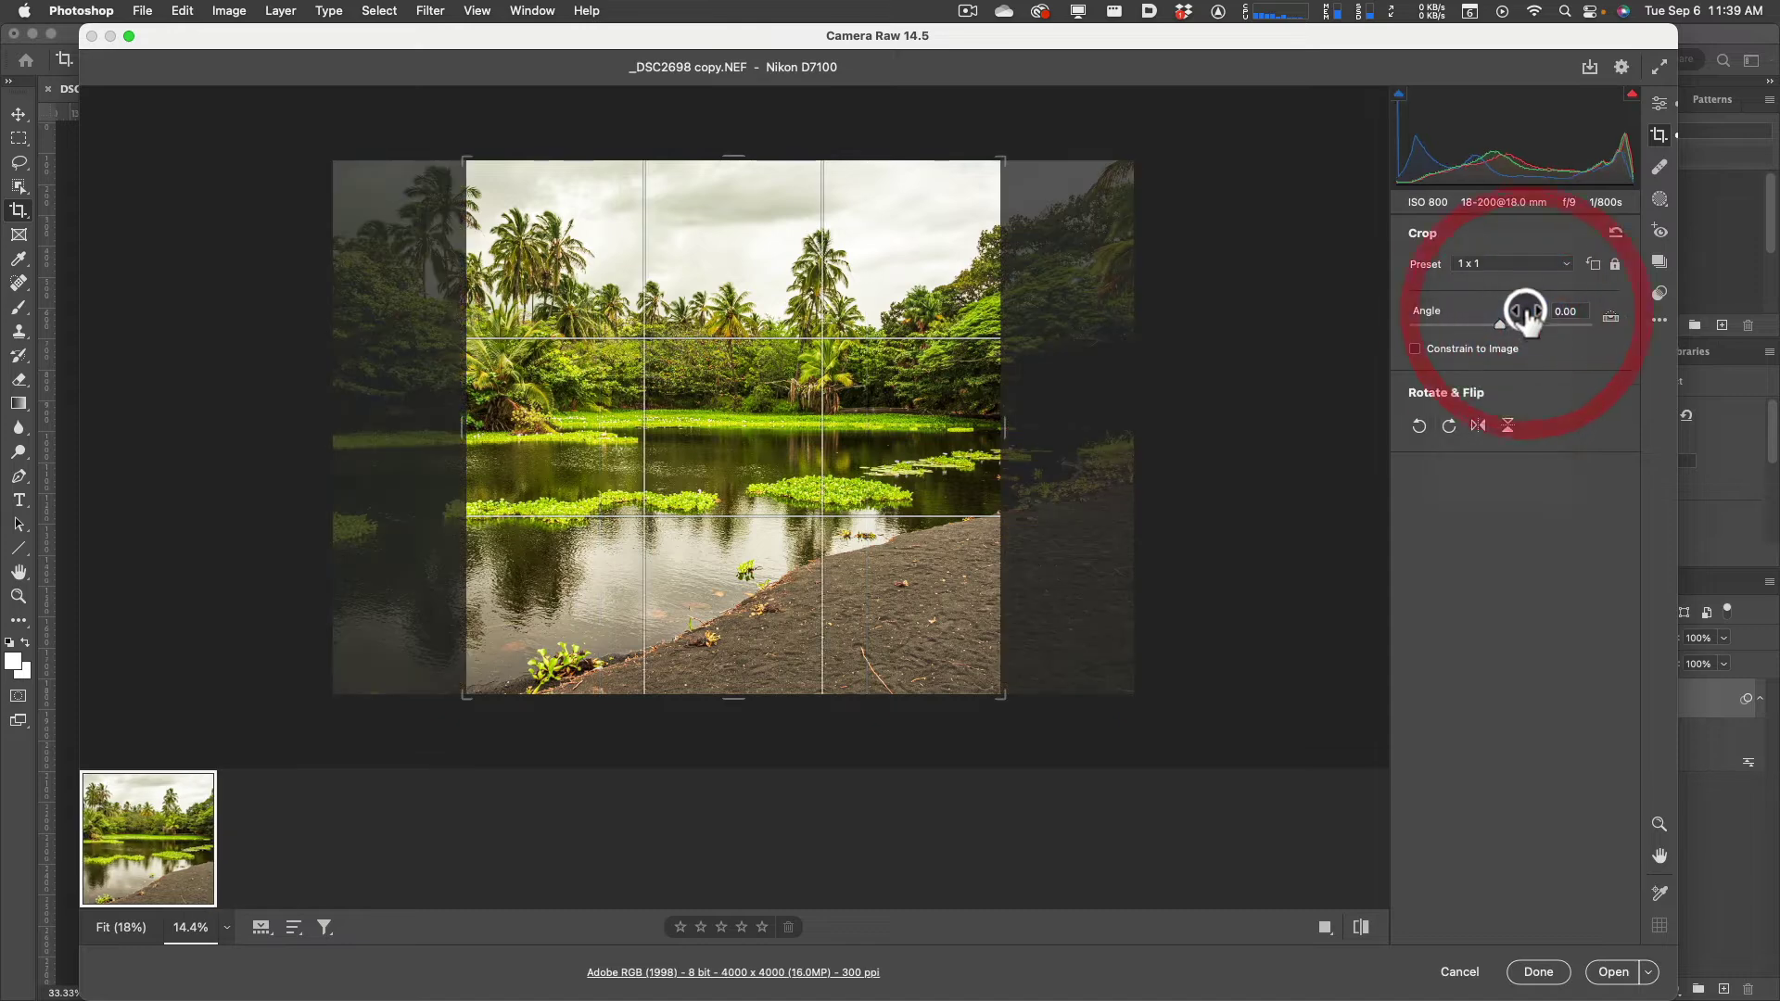
left_click(1500, 269)
left_click(1495, 281)
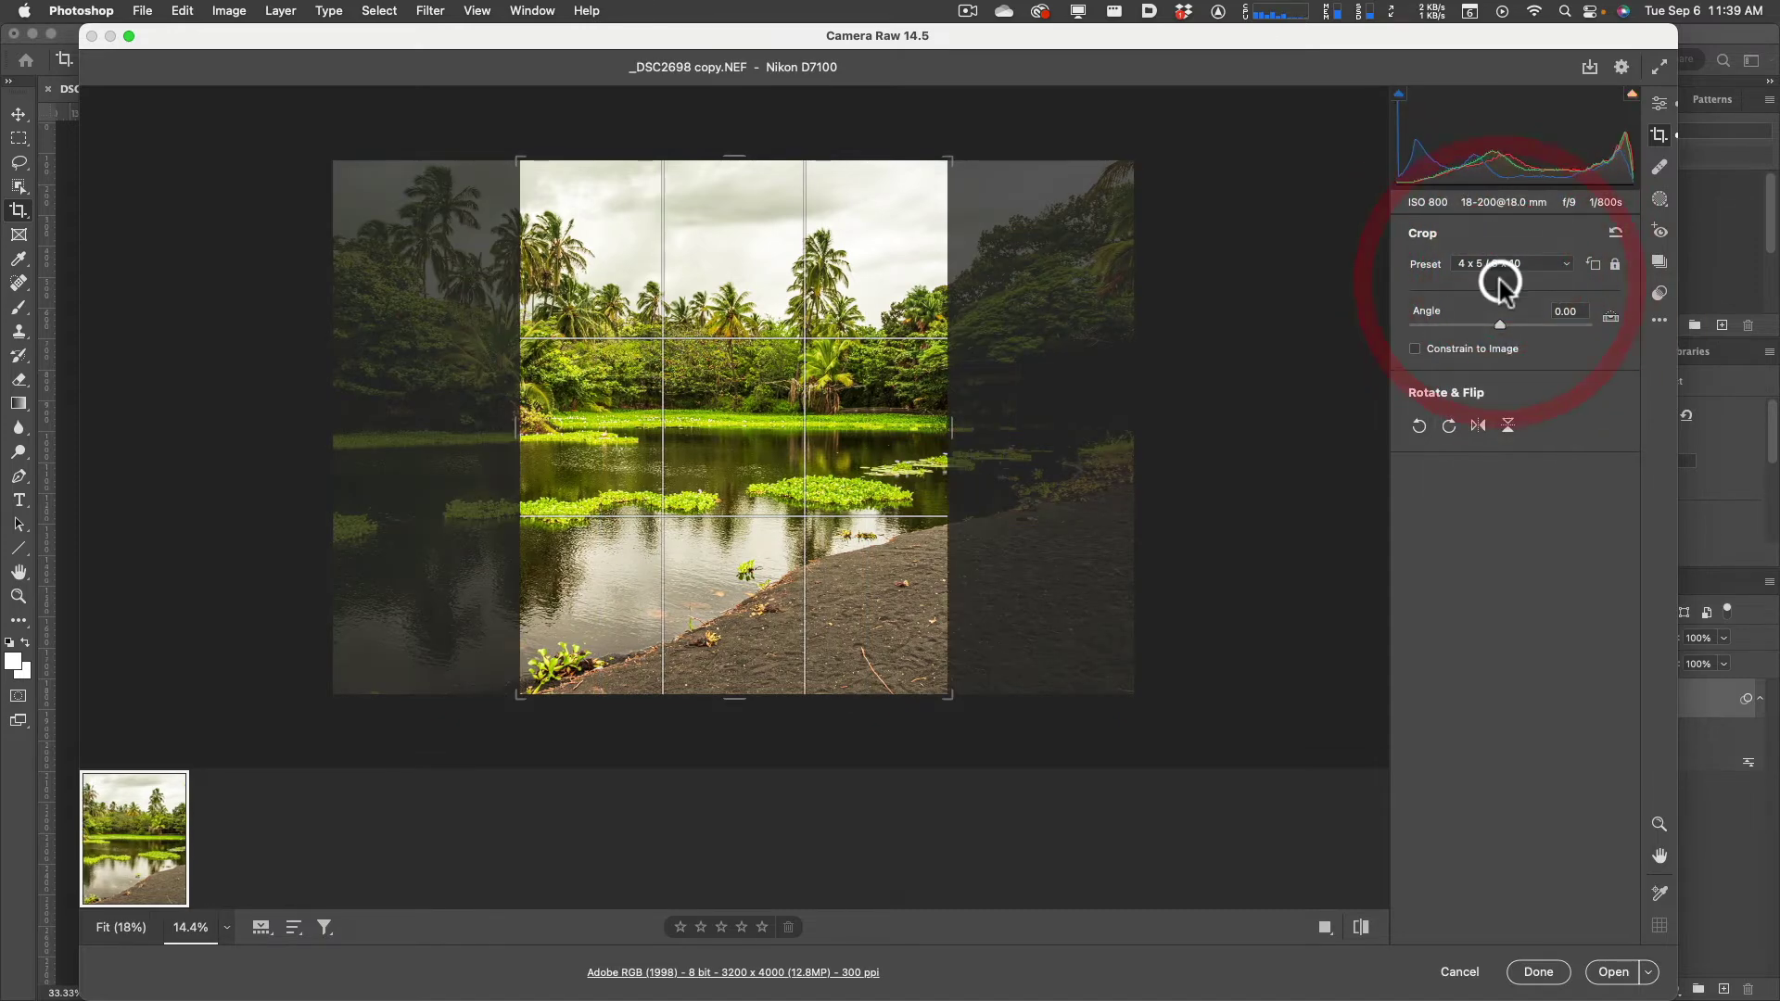
left_click(1496, 276)
left_click(1495, 283)
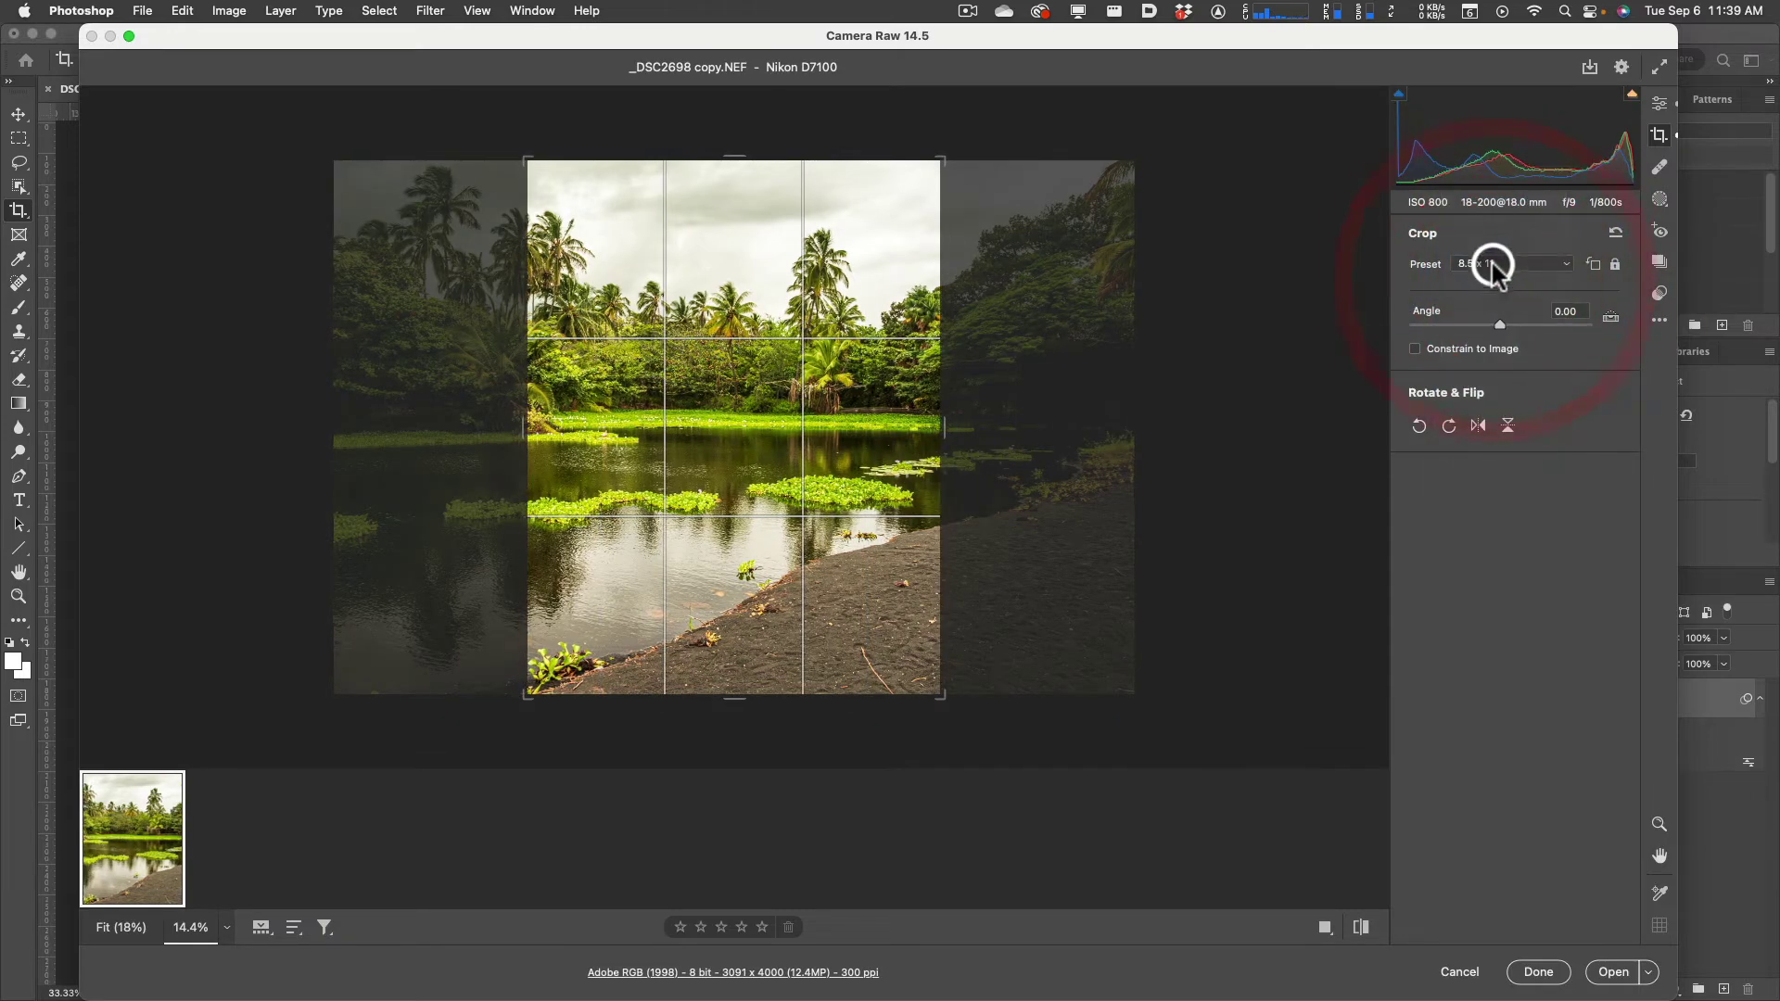
left_click(1495, 279)
left_click(1494, 282)
Try the 4 x 5 / 8 x 10 and 1 x 1 presets again and set the crop preset back to Full
left_click(1496, 267)
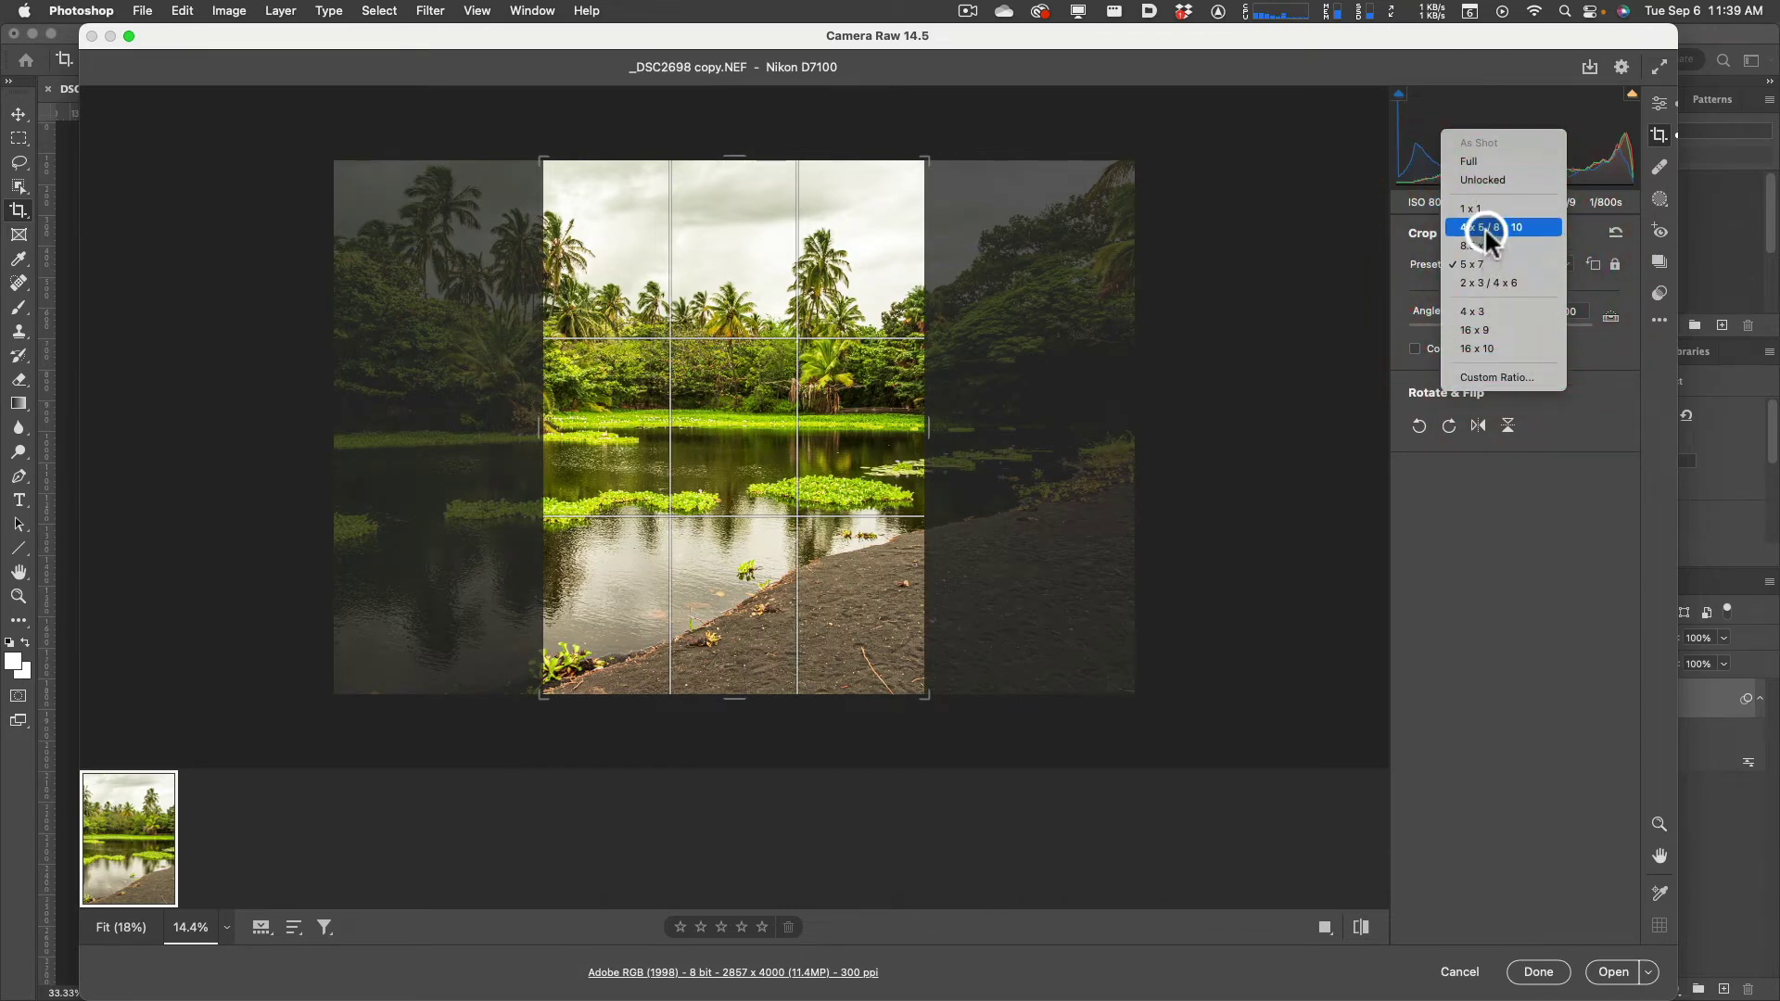
left_click(1484, 237)
left_click(1481, 264)
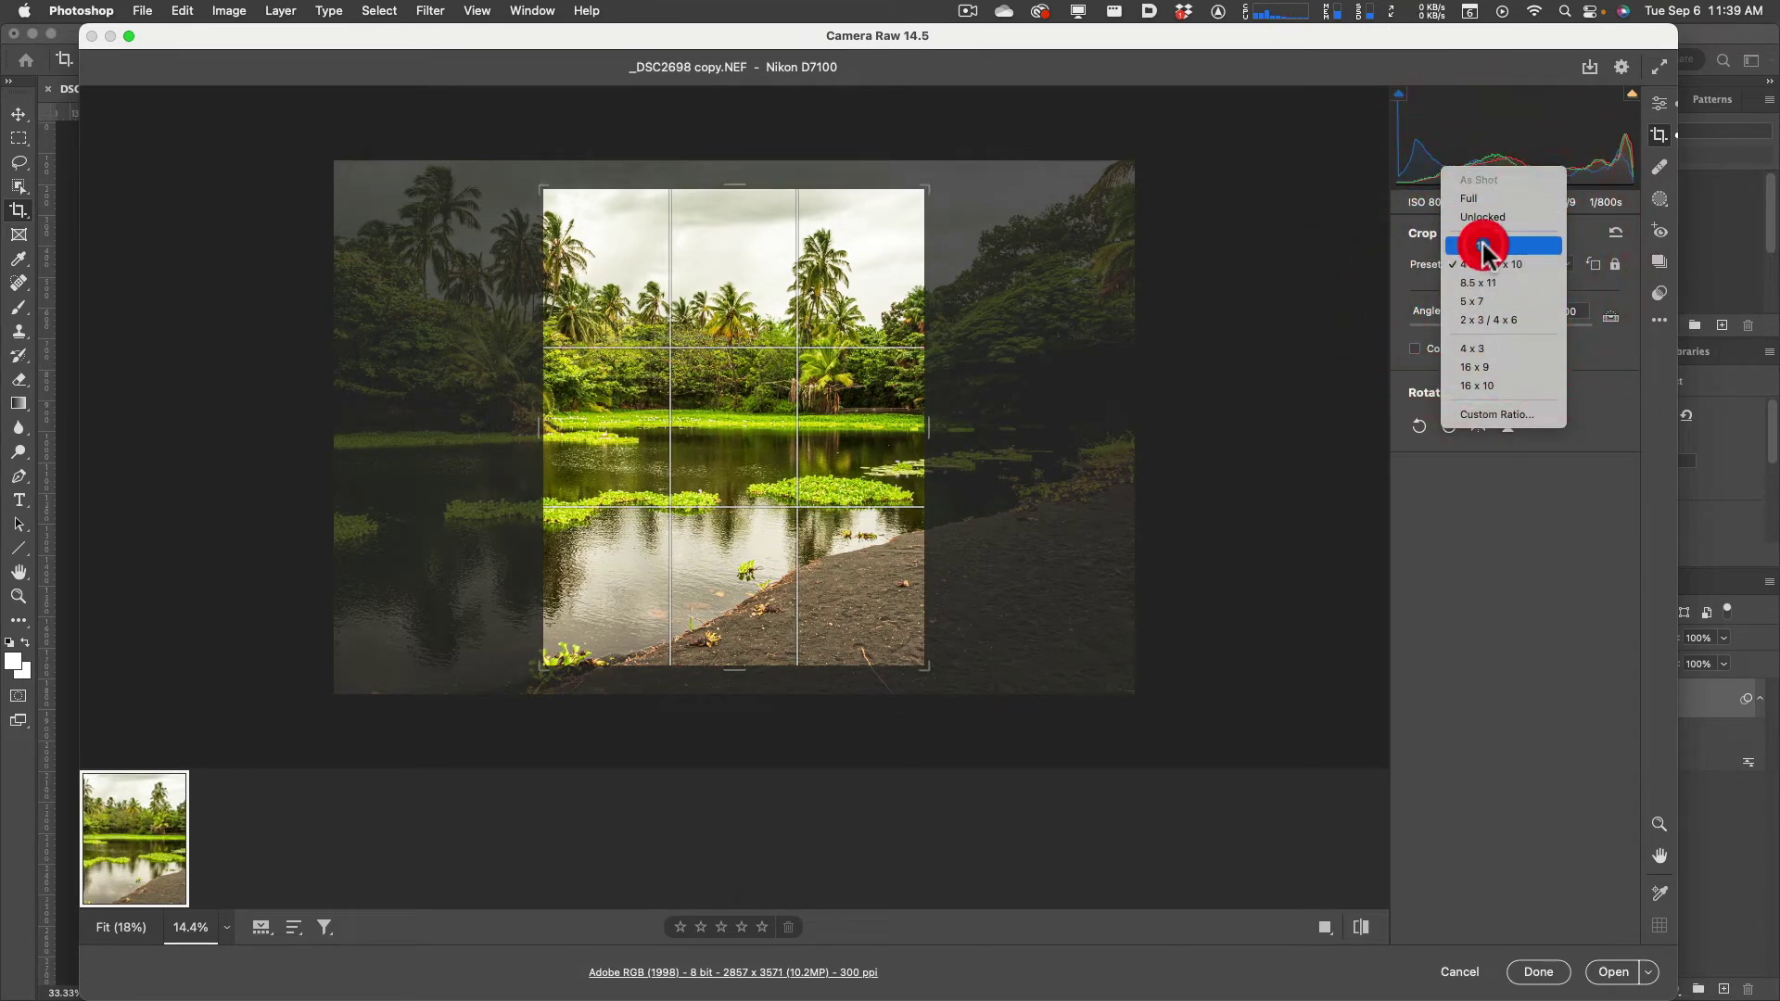
left_click(1481, 245)
left_click(1489, 267)
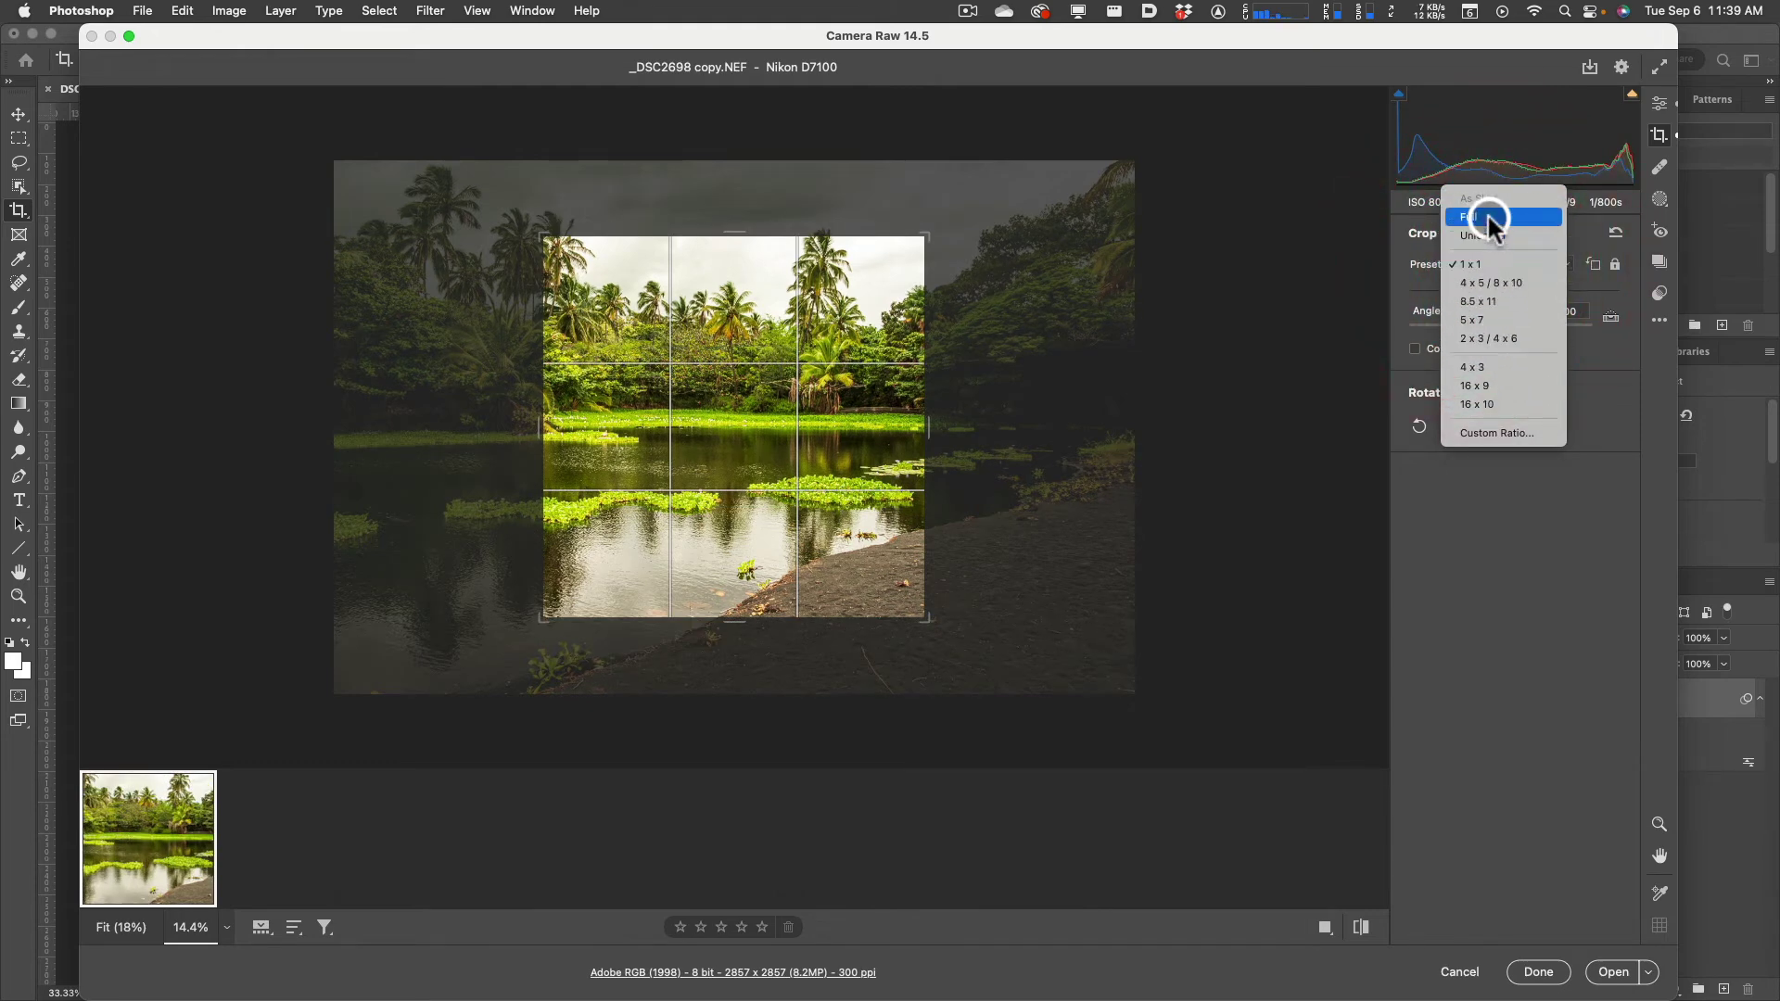
left_click(1489, 219)
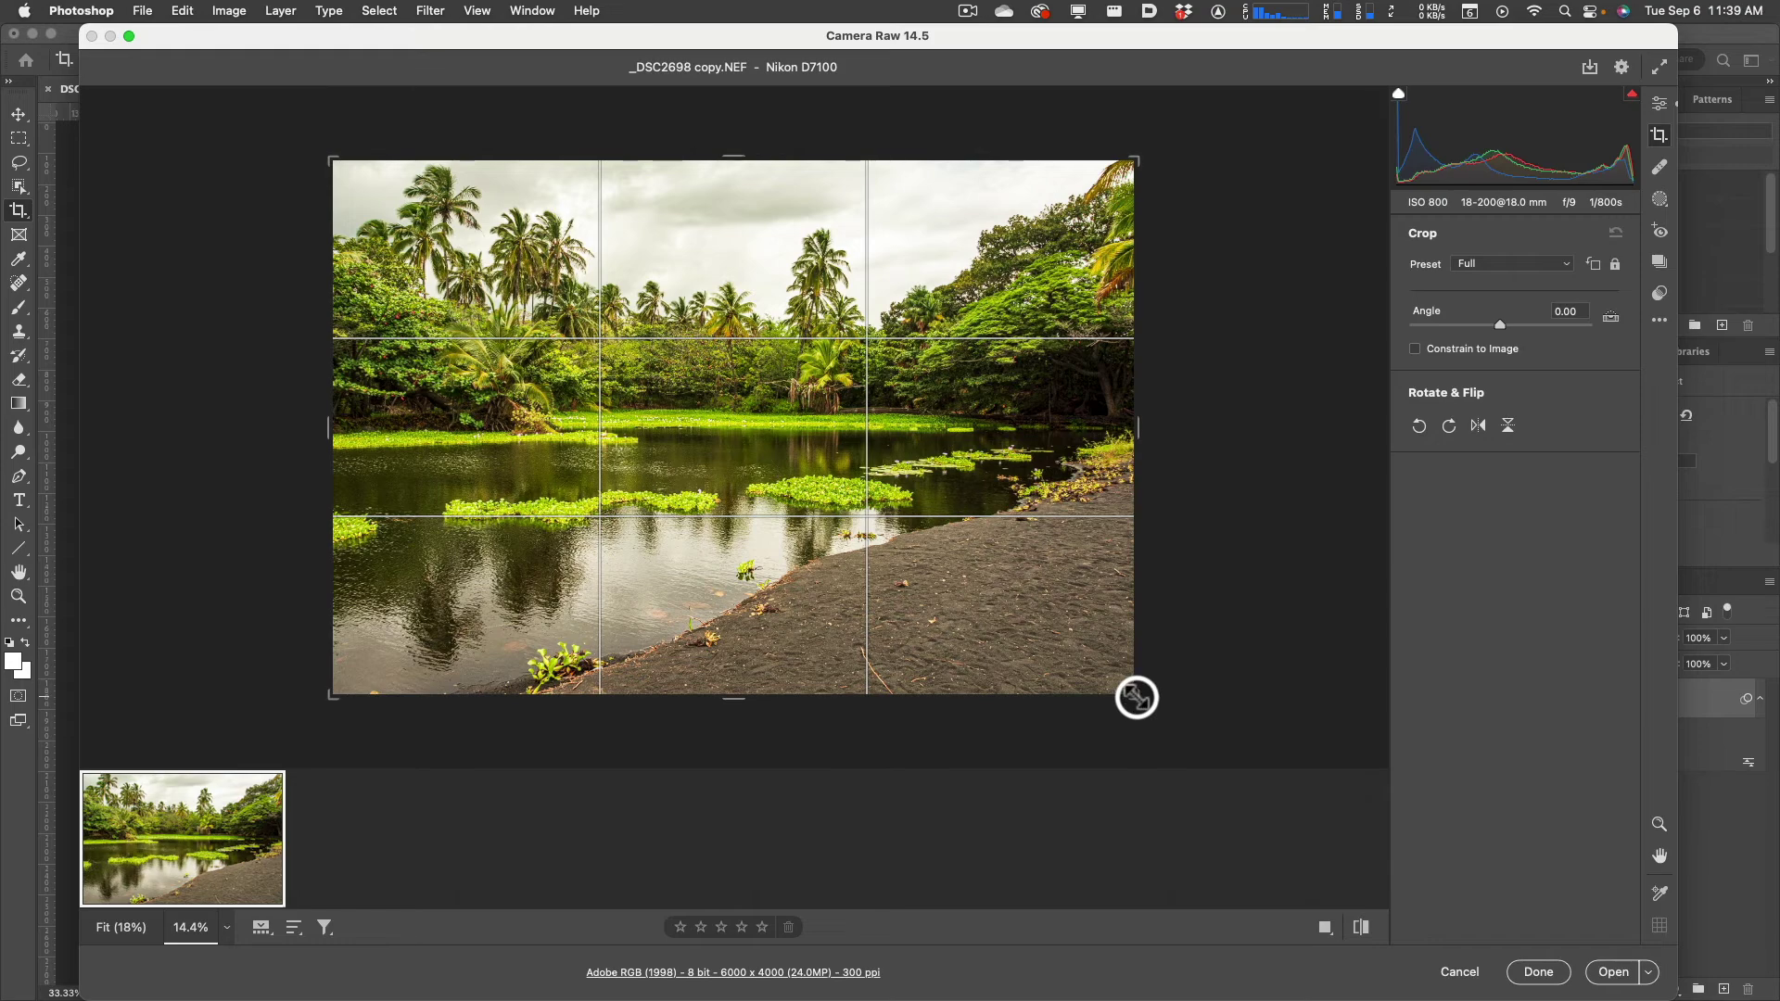
Try a smaller, strongly rotated crop on the pond photo, apply it, and reset the crop to the full frame
left_click_drag(1132, 696, 822, 667)
key("Return")
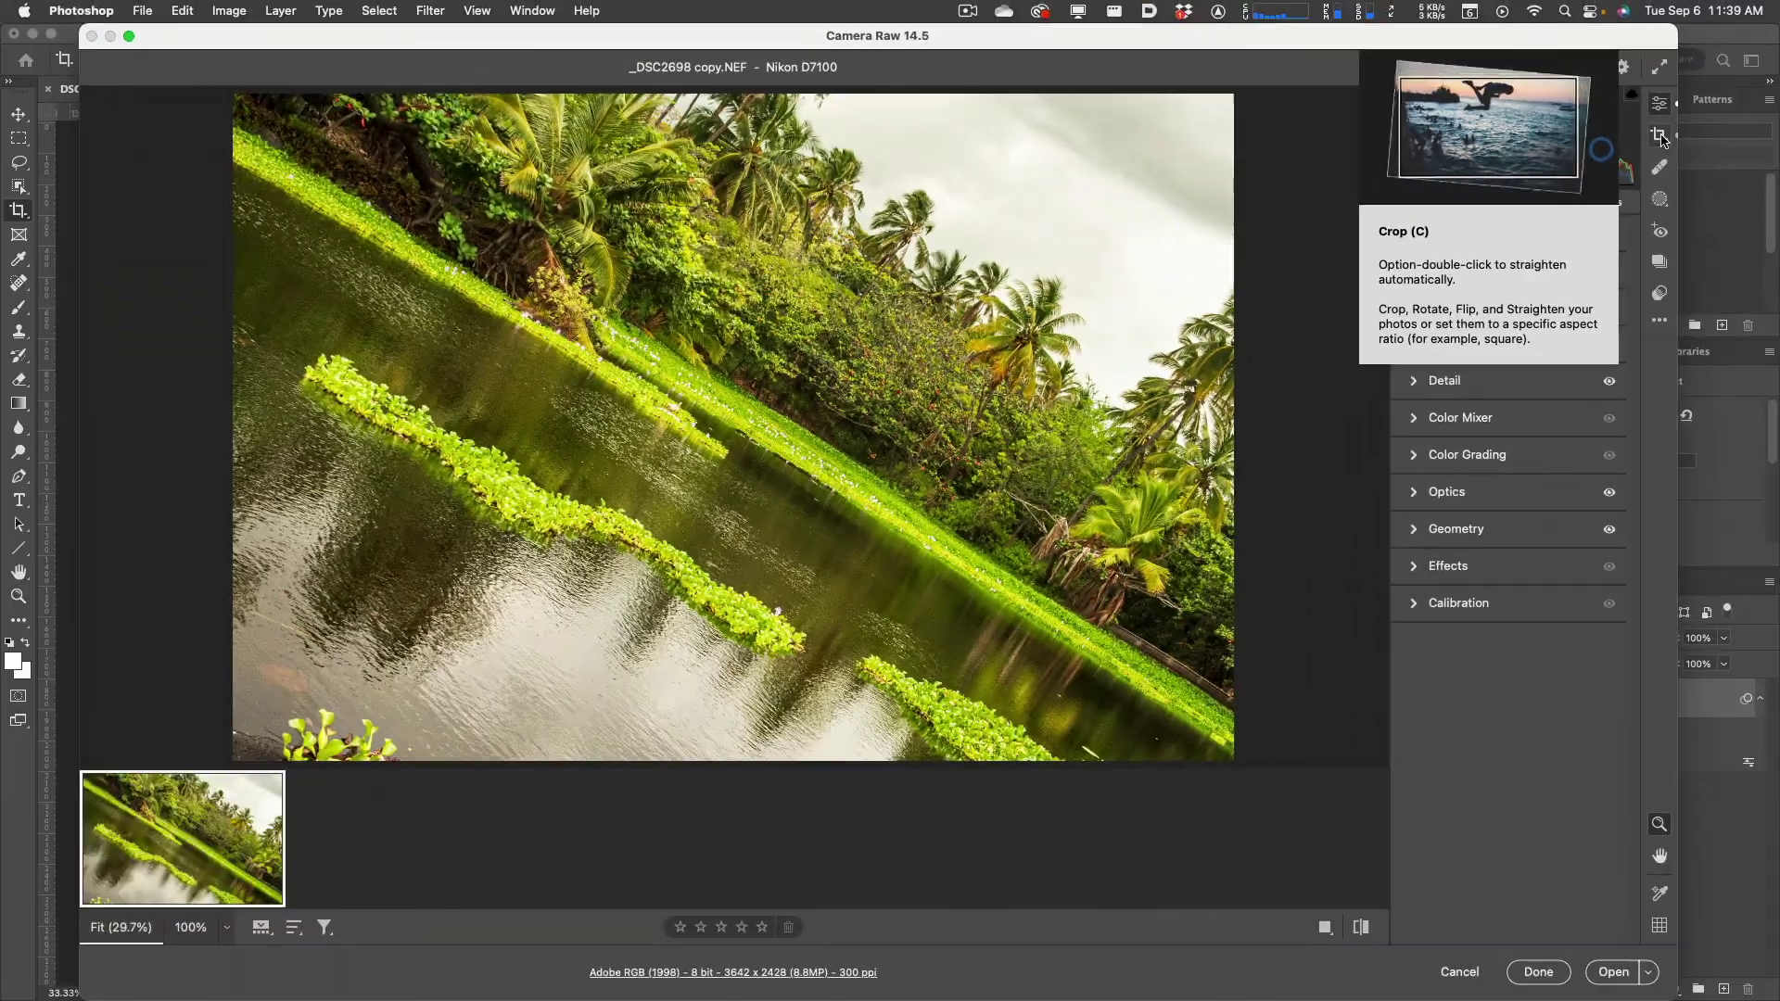
left_click(1660, 136)
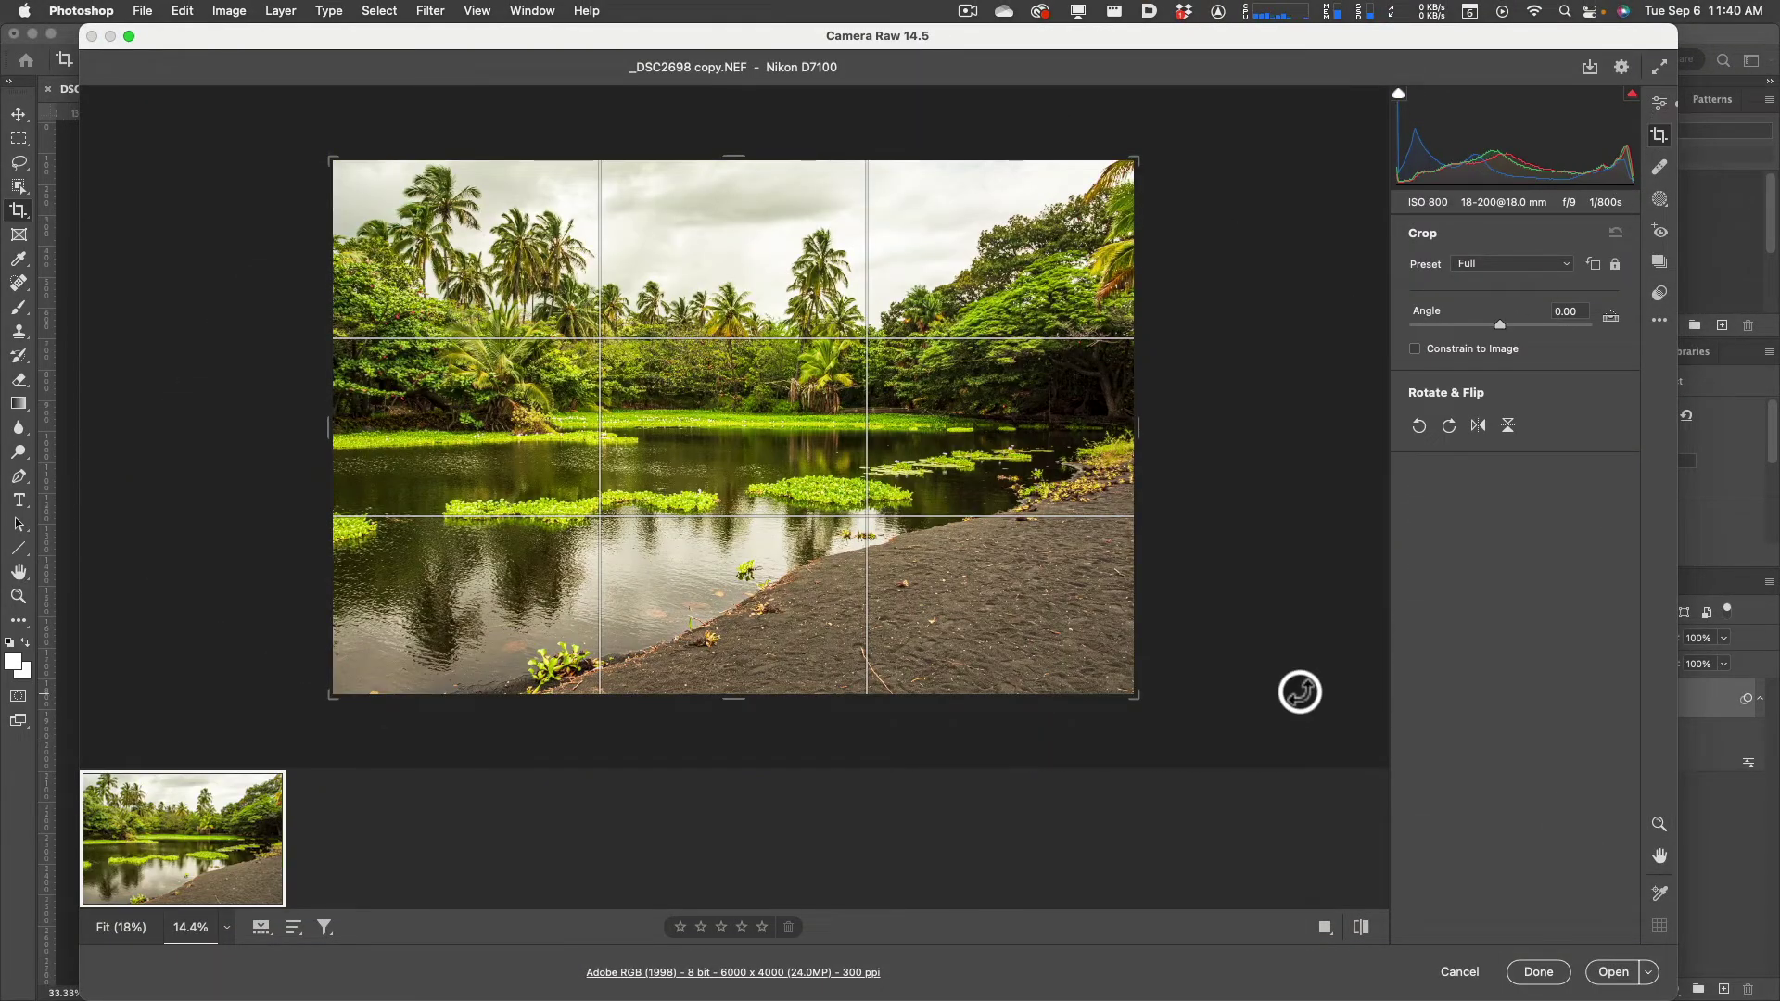
left_click(1300, 691)
left_click(1298, 691)
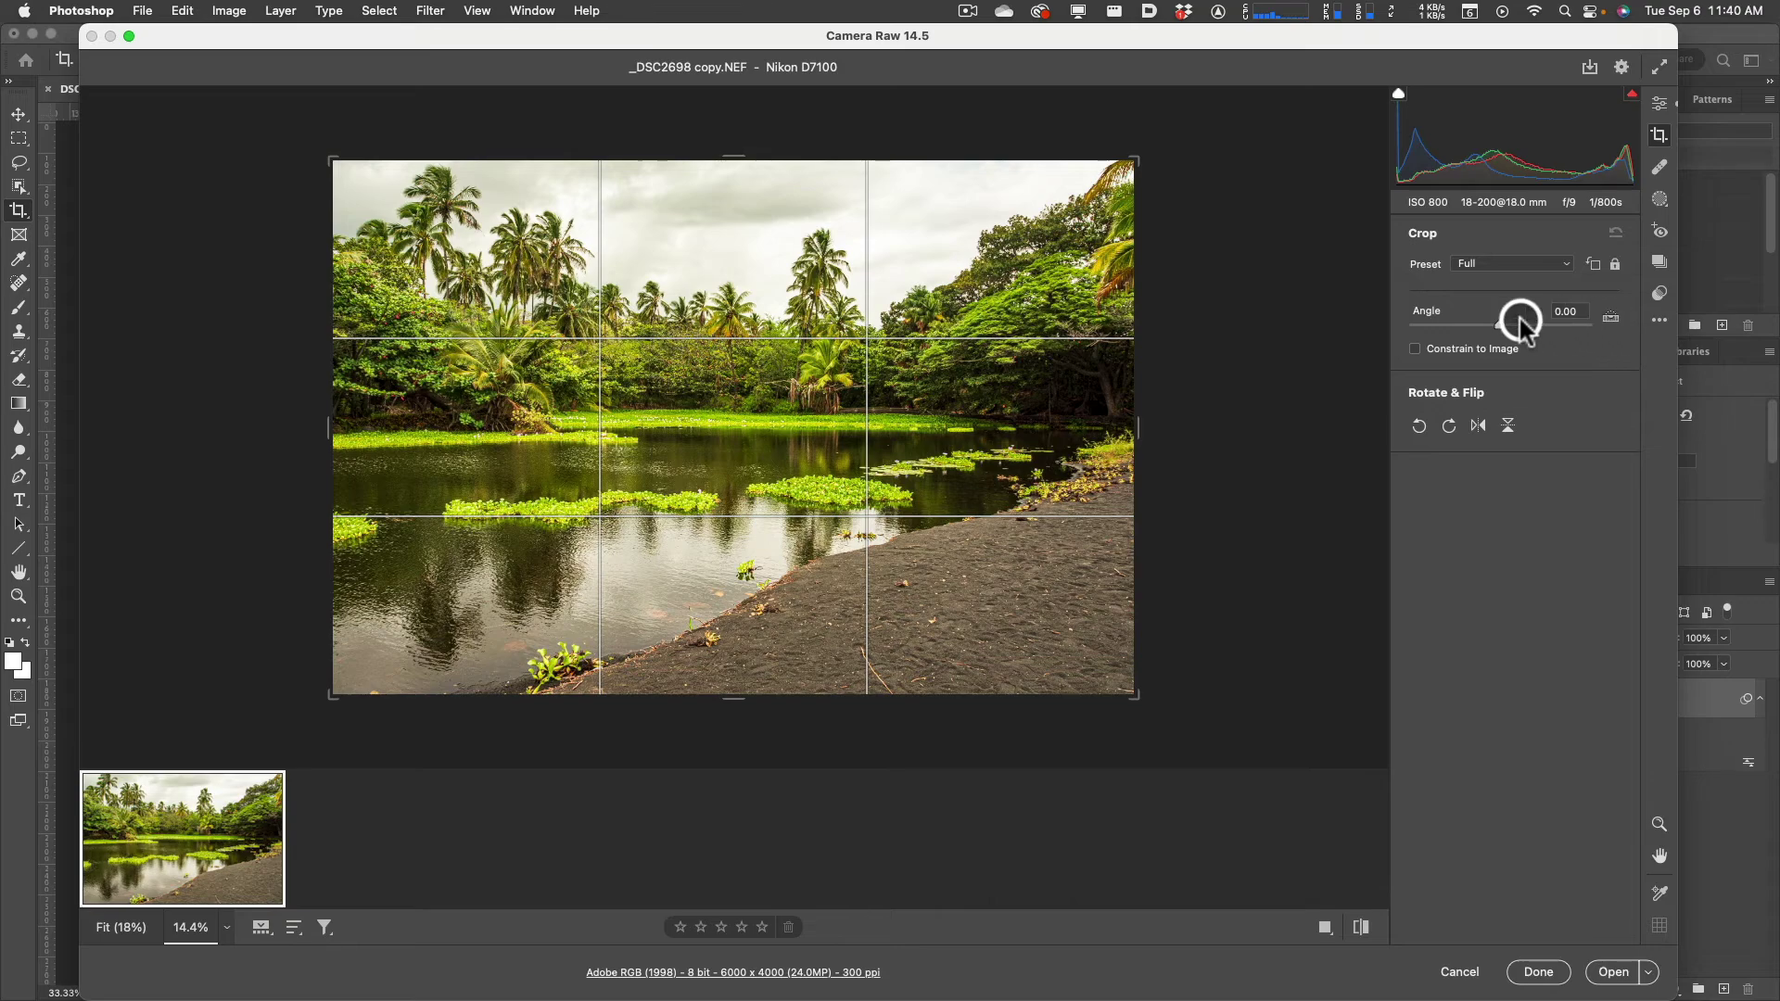
Tilt the pond photo's crop to an angle of -9.00, level it with automatic straightening, and apply the crop
left_click_drag(1520, 323, 1482, 326)
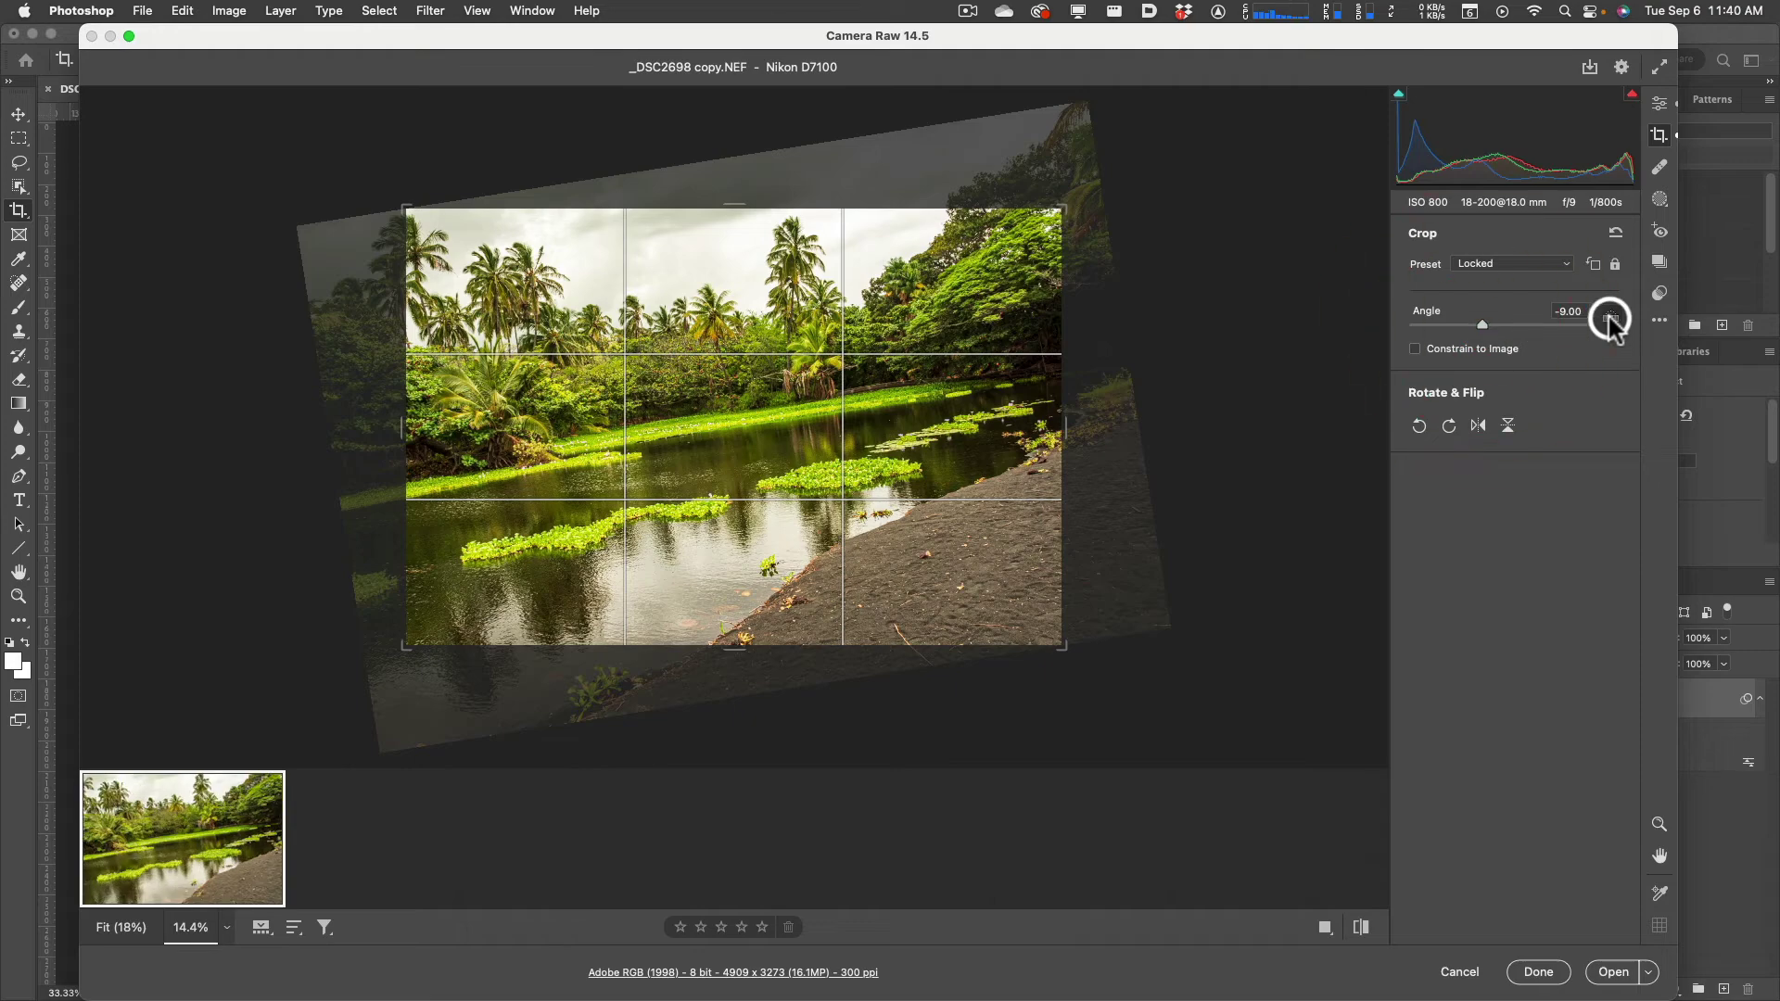
key("alt")
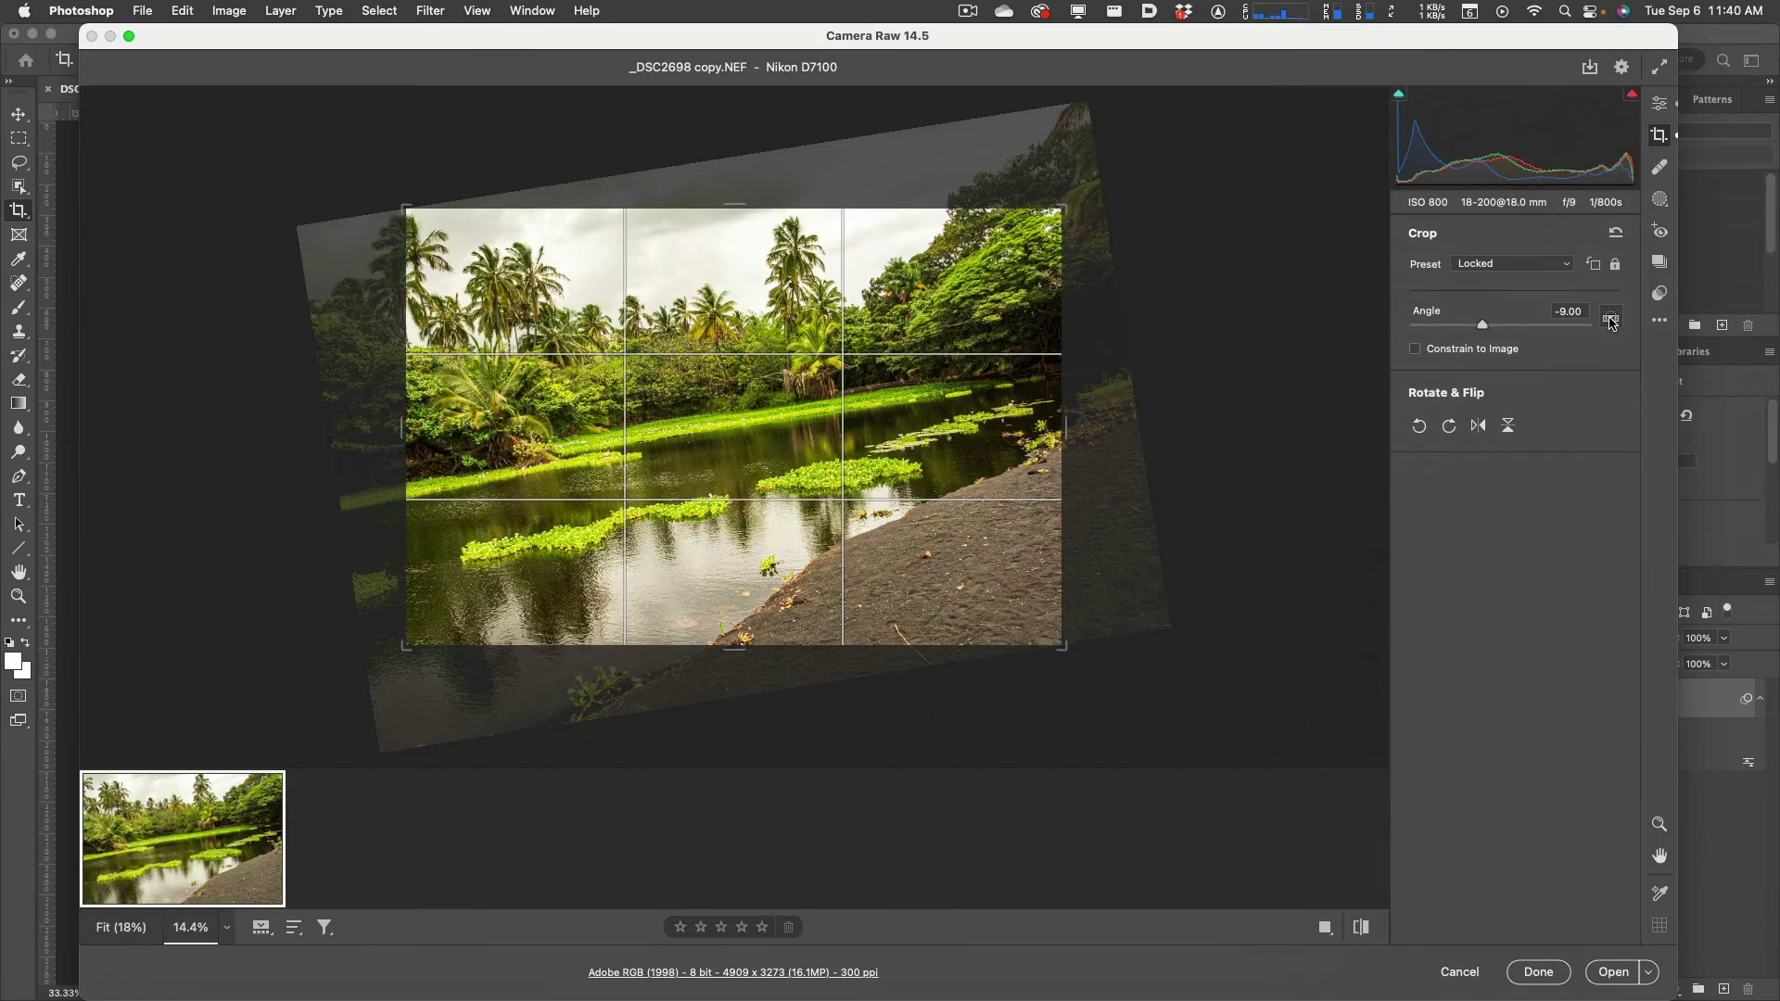
double_click(1611, 320)
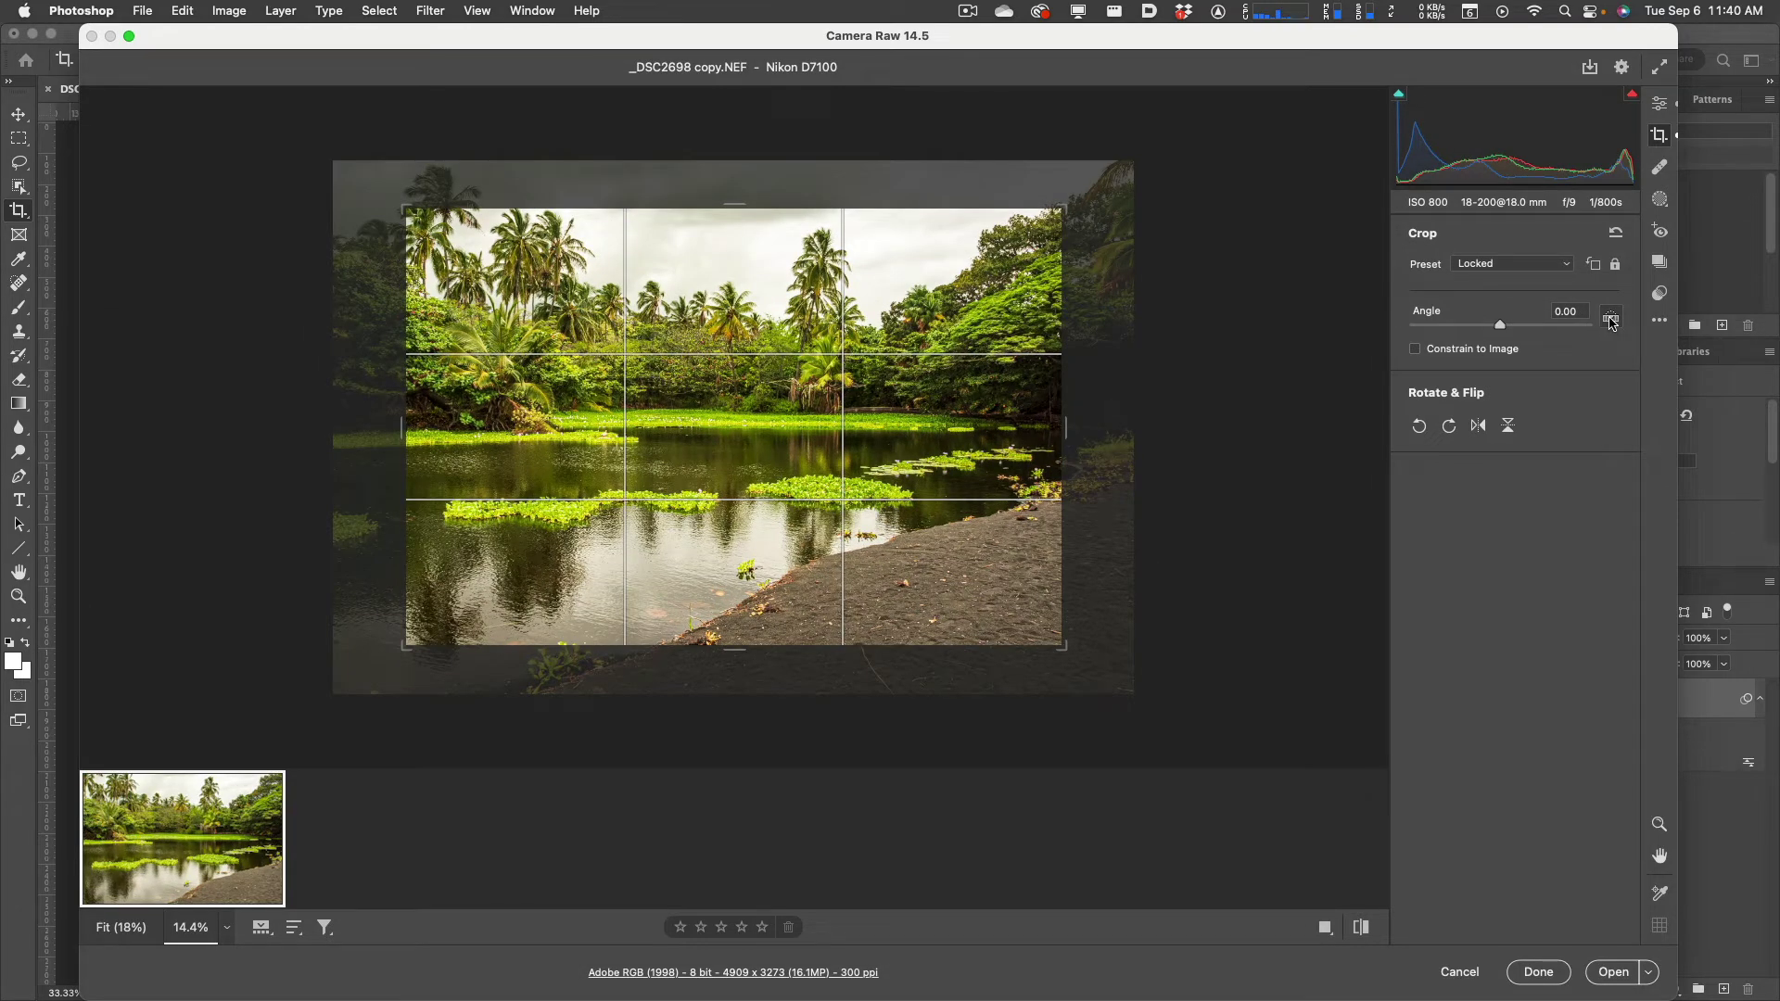
key("Return")
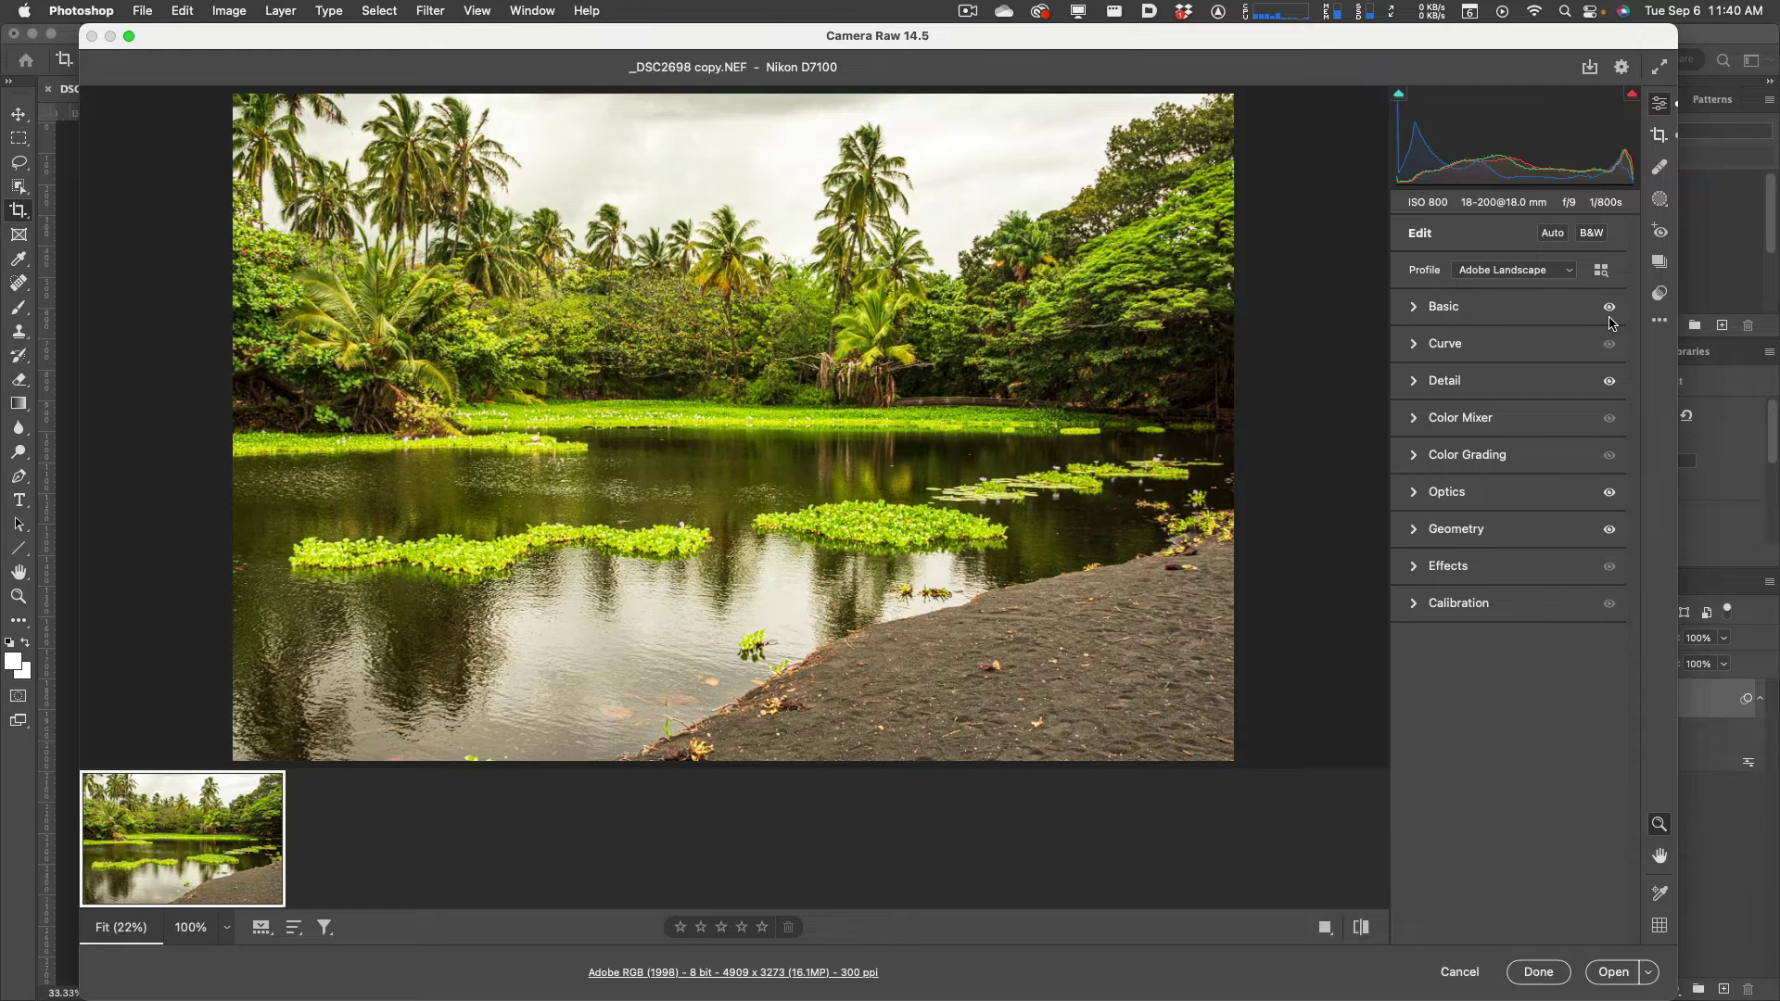
Undo the automatic straightening and reset the pond photo's crop to Full with an angle of 0.00
key("super+z")
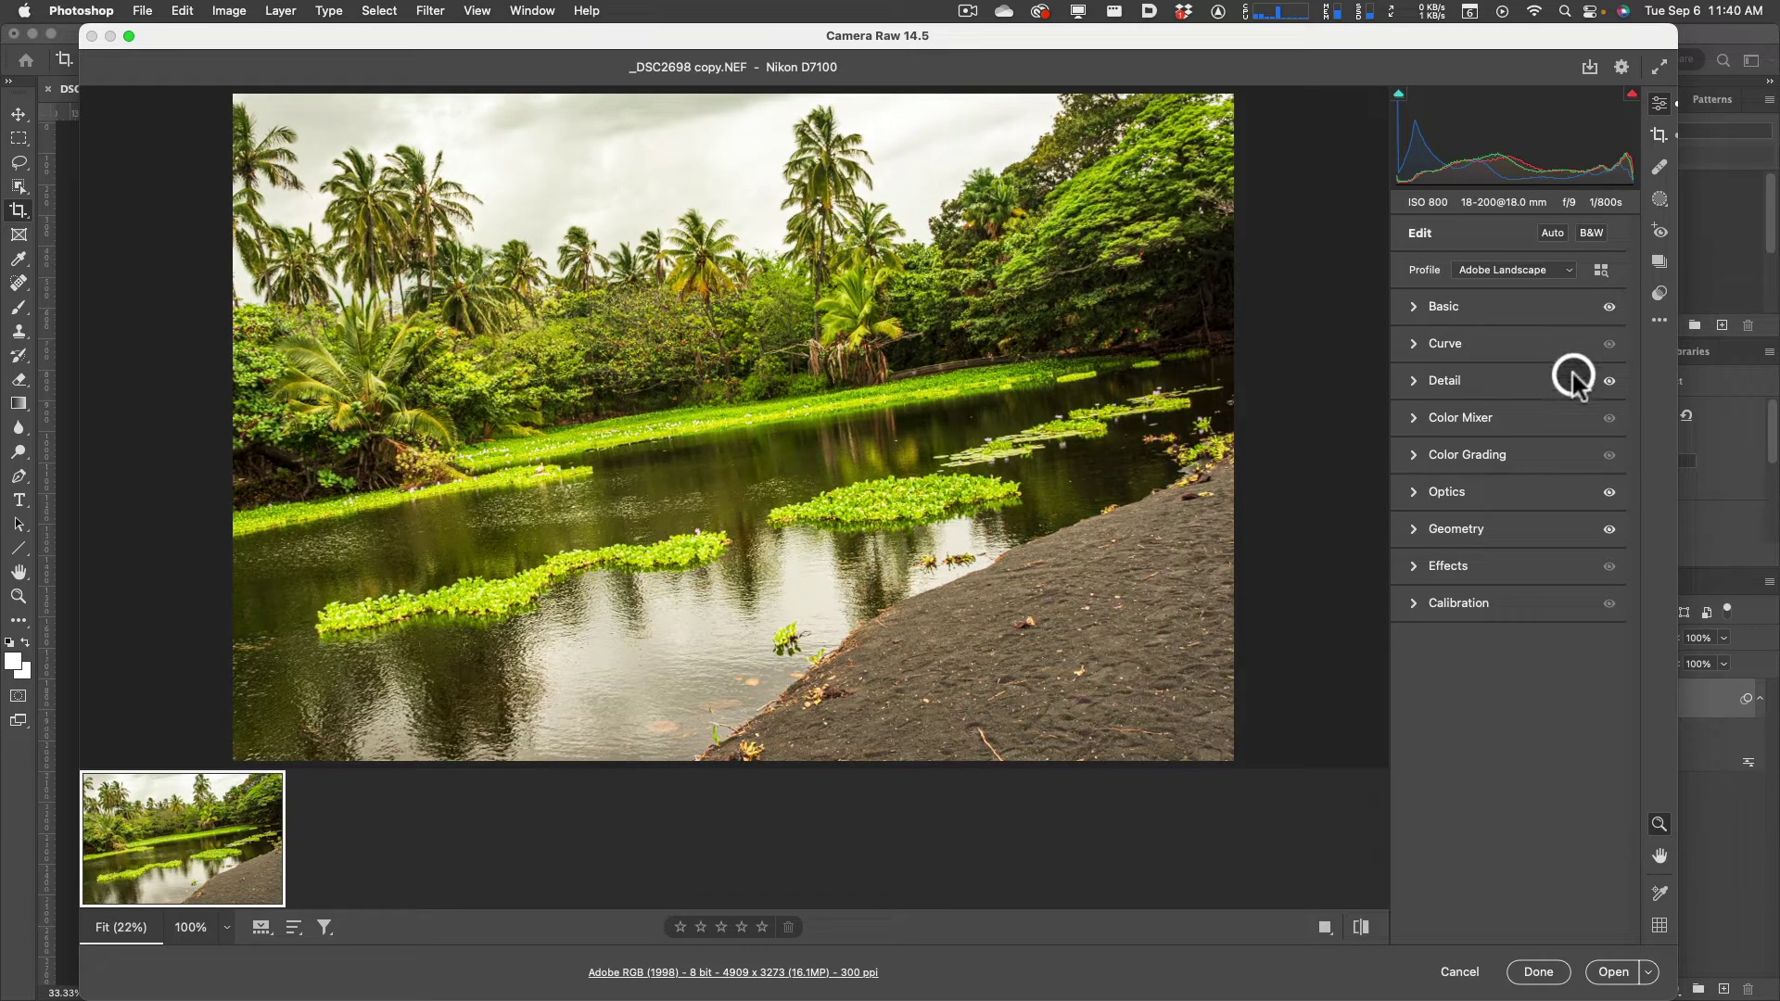
left_click(1659, 135)
left_click(1660, 139)
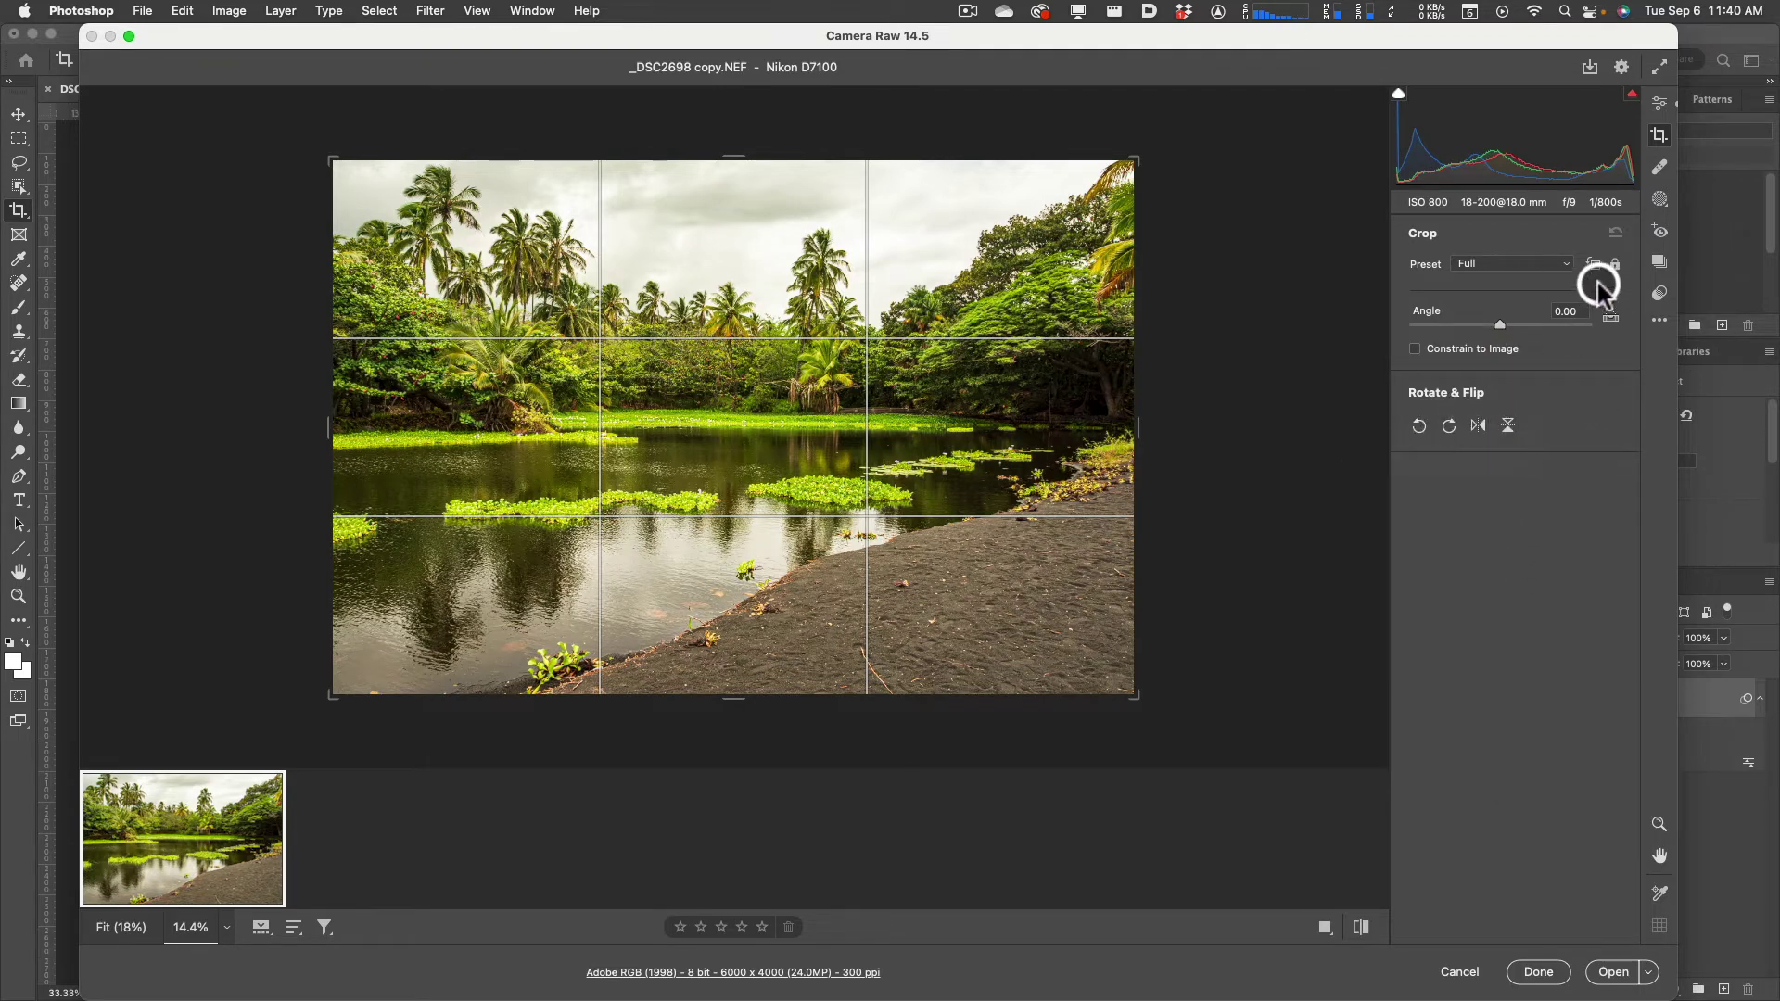
Bring up the Heal tool's options for the pond photo and close Camera Raw, keeping its edits
left_click(1659, 170)
left_click(1658, 173)
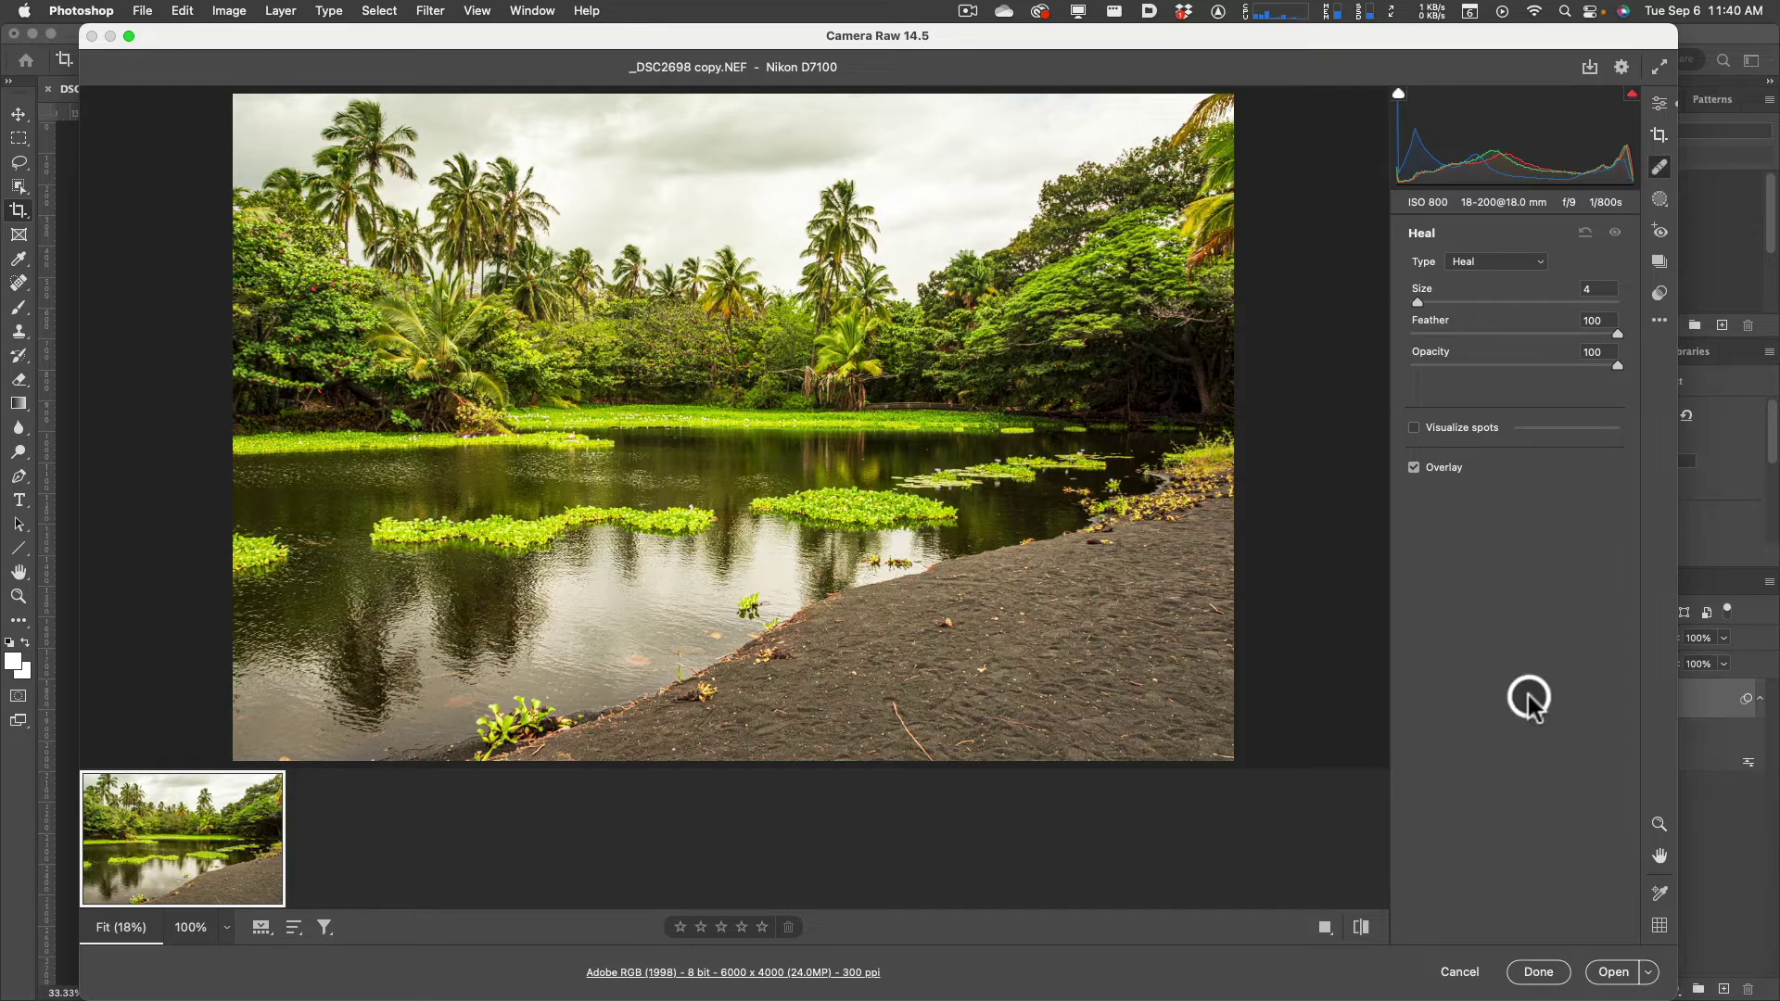
left_click(1536, 973)
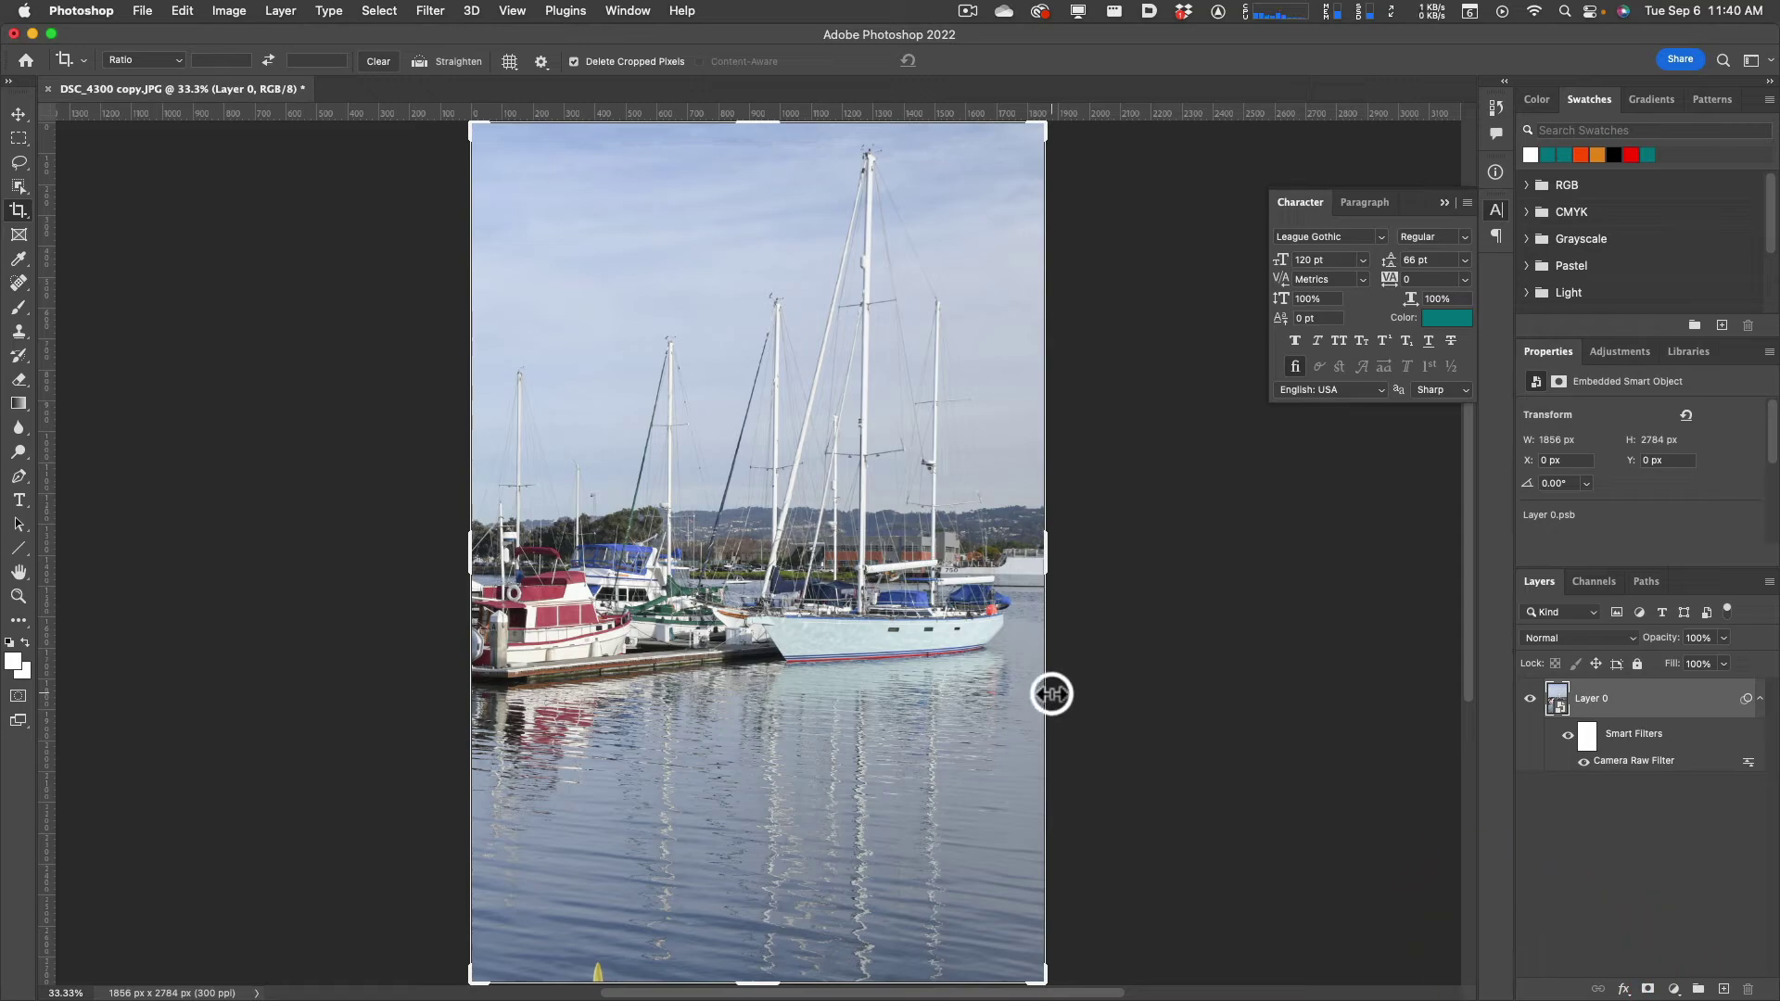
Switch to Adobe Bridge and open the tower bridge portrait DSC_9164.NEF in Camera Raw
key("ctrl+Up")
left_click(537, 443)
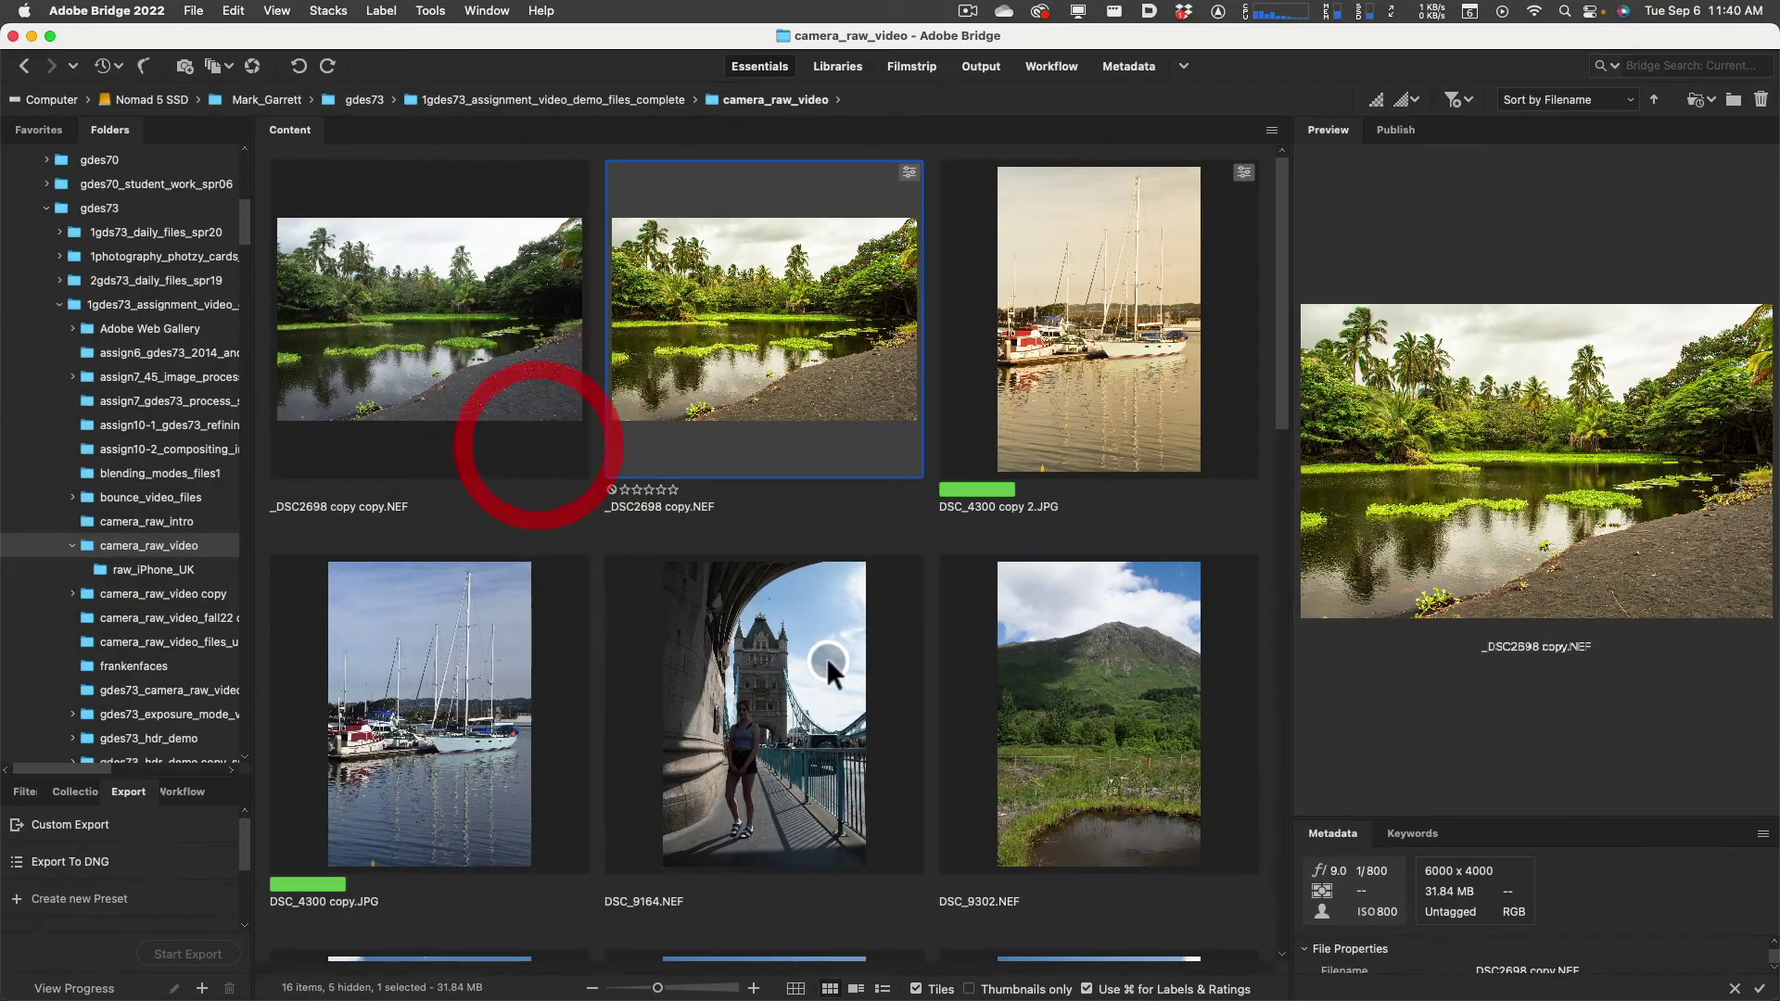
left_click(784, 638)
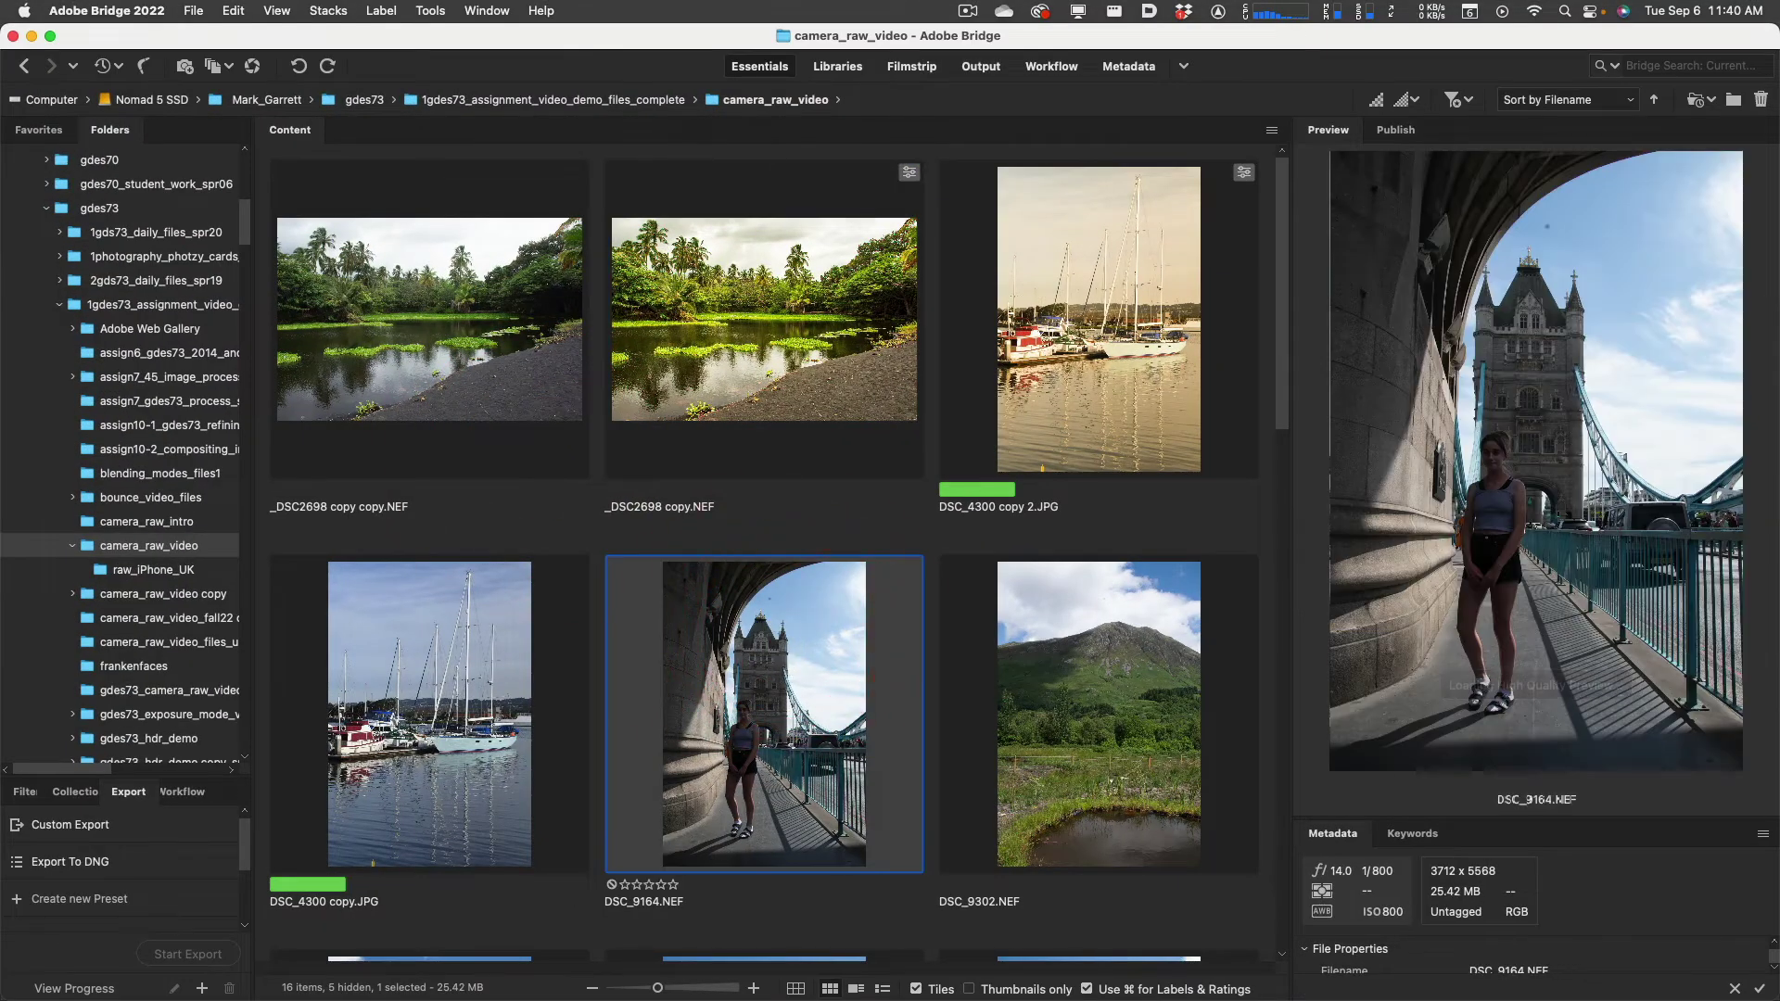
key("super+r")
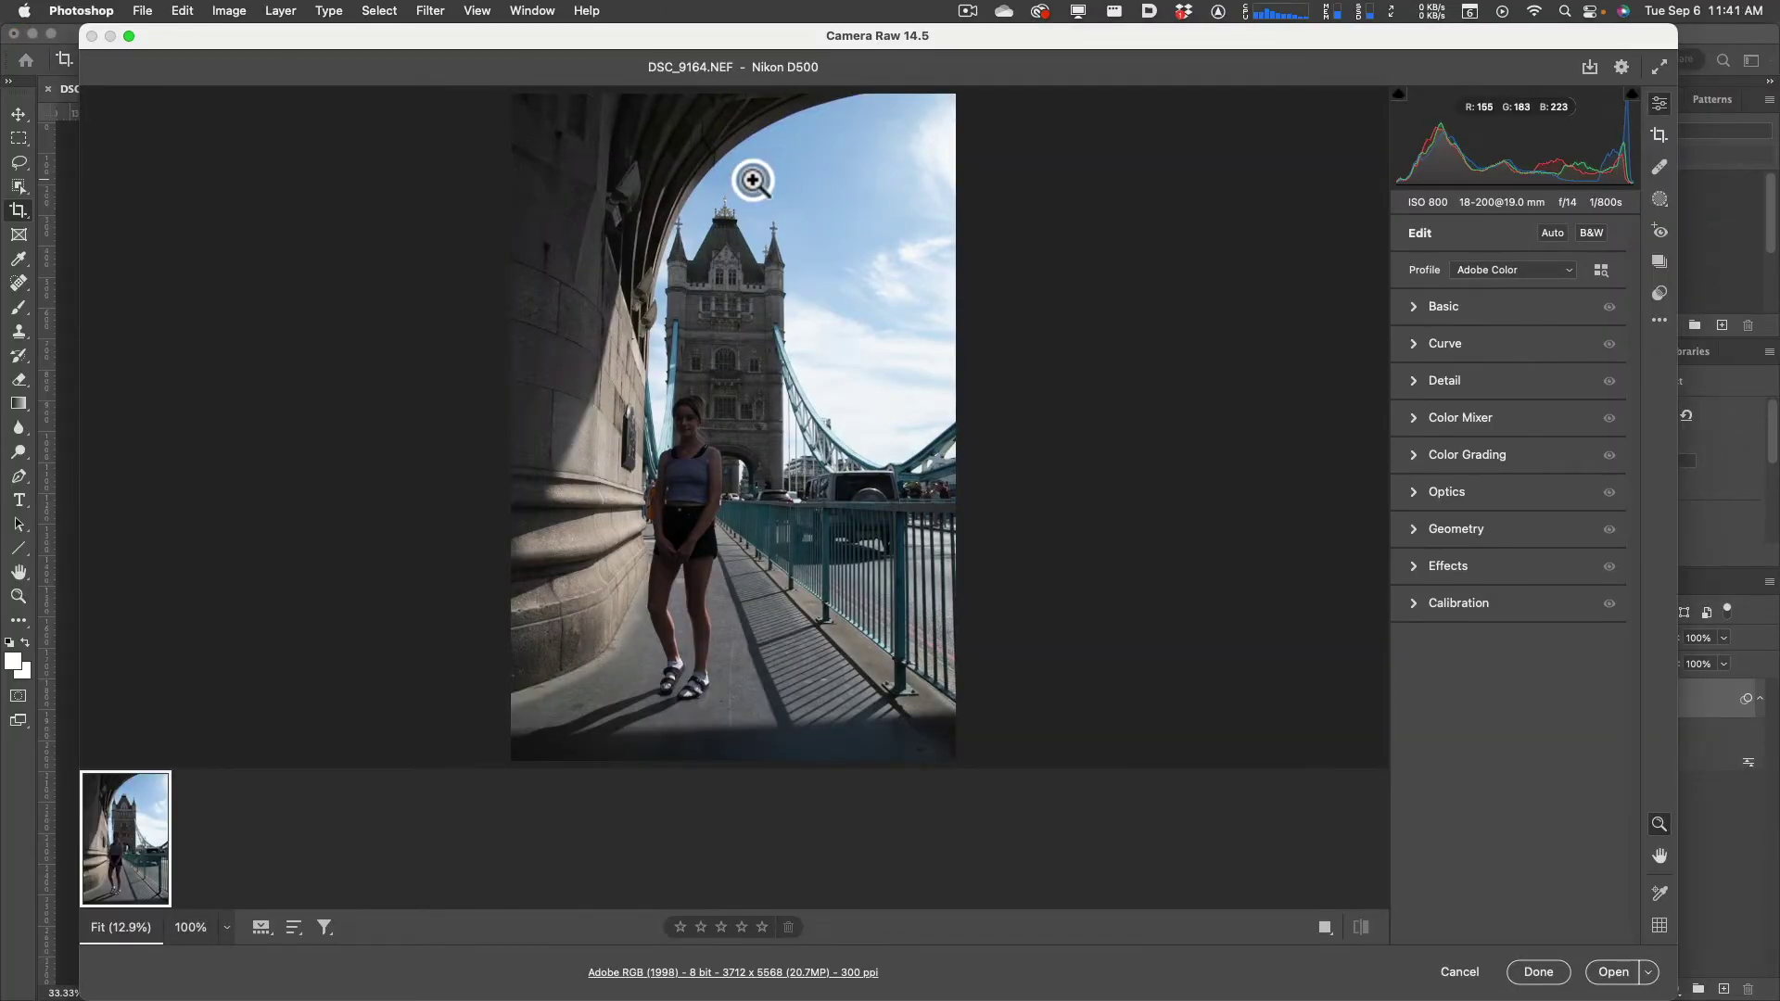
Heal the dark spot in the sky just above the bridge tower and enlarge the healing patch to size 9
mouse_move(752, 181)
left_mouse_down()
mouse_move(930, 182)
mouse_move(823, 197)
left_mouse_up()
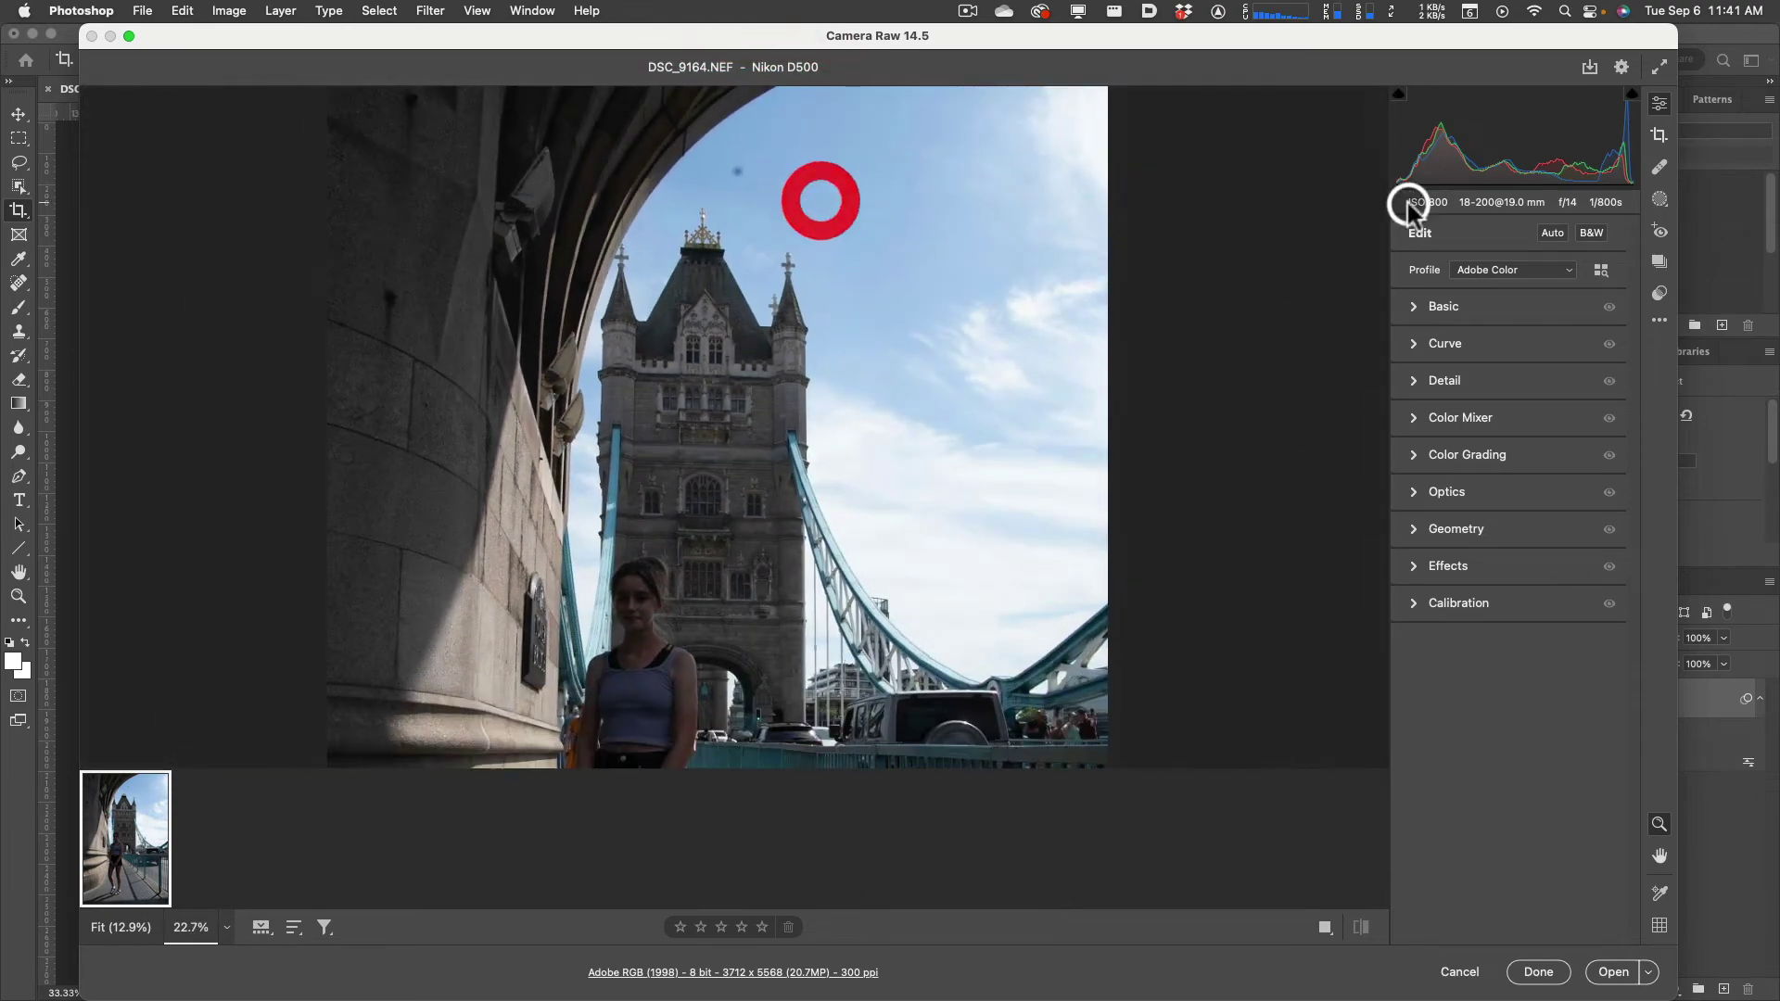
left_click(1652, 169)
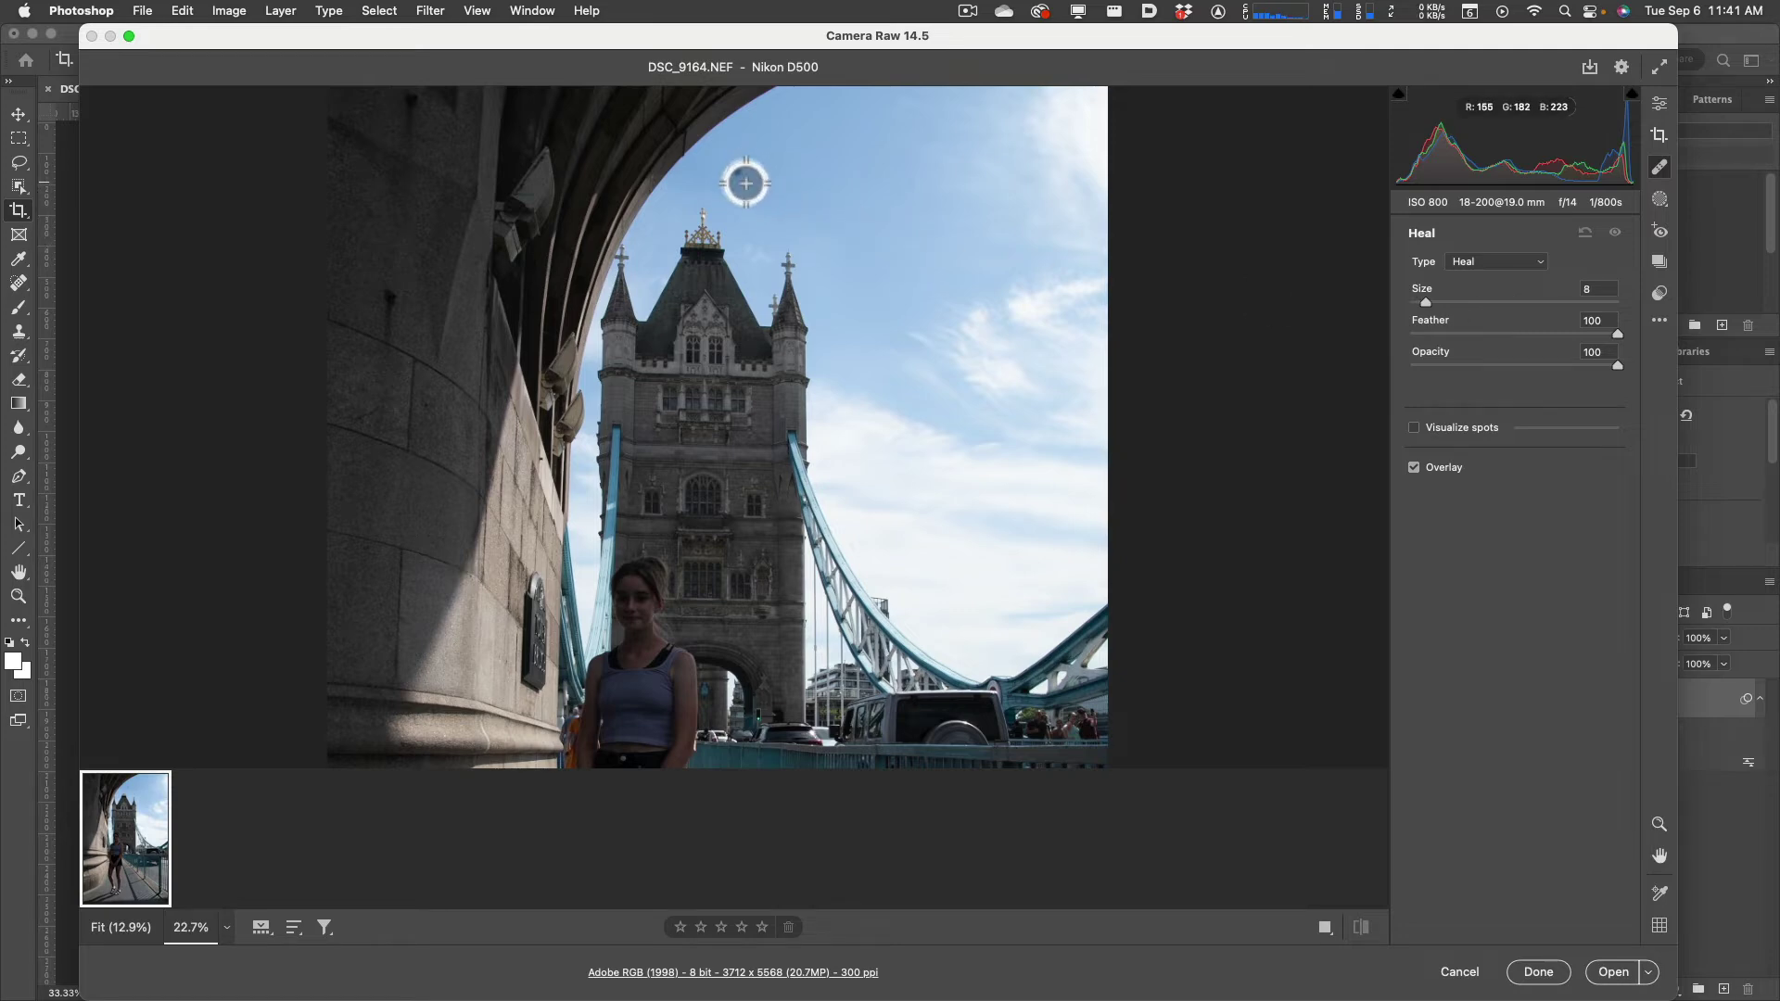
key("bracketright")
key("bracketright")
key("bracketright")
key("bracketright")
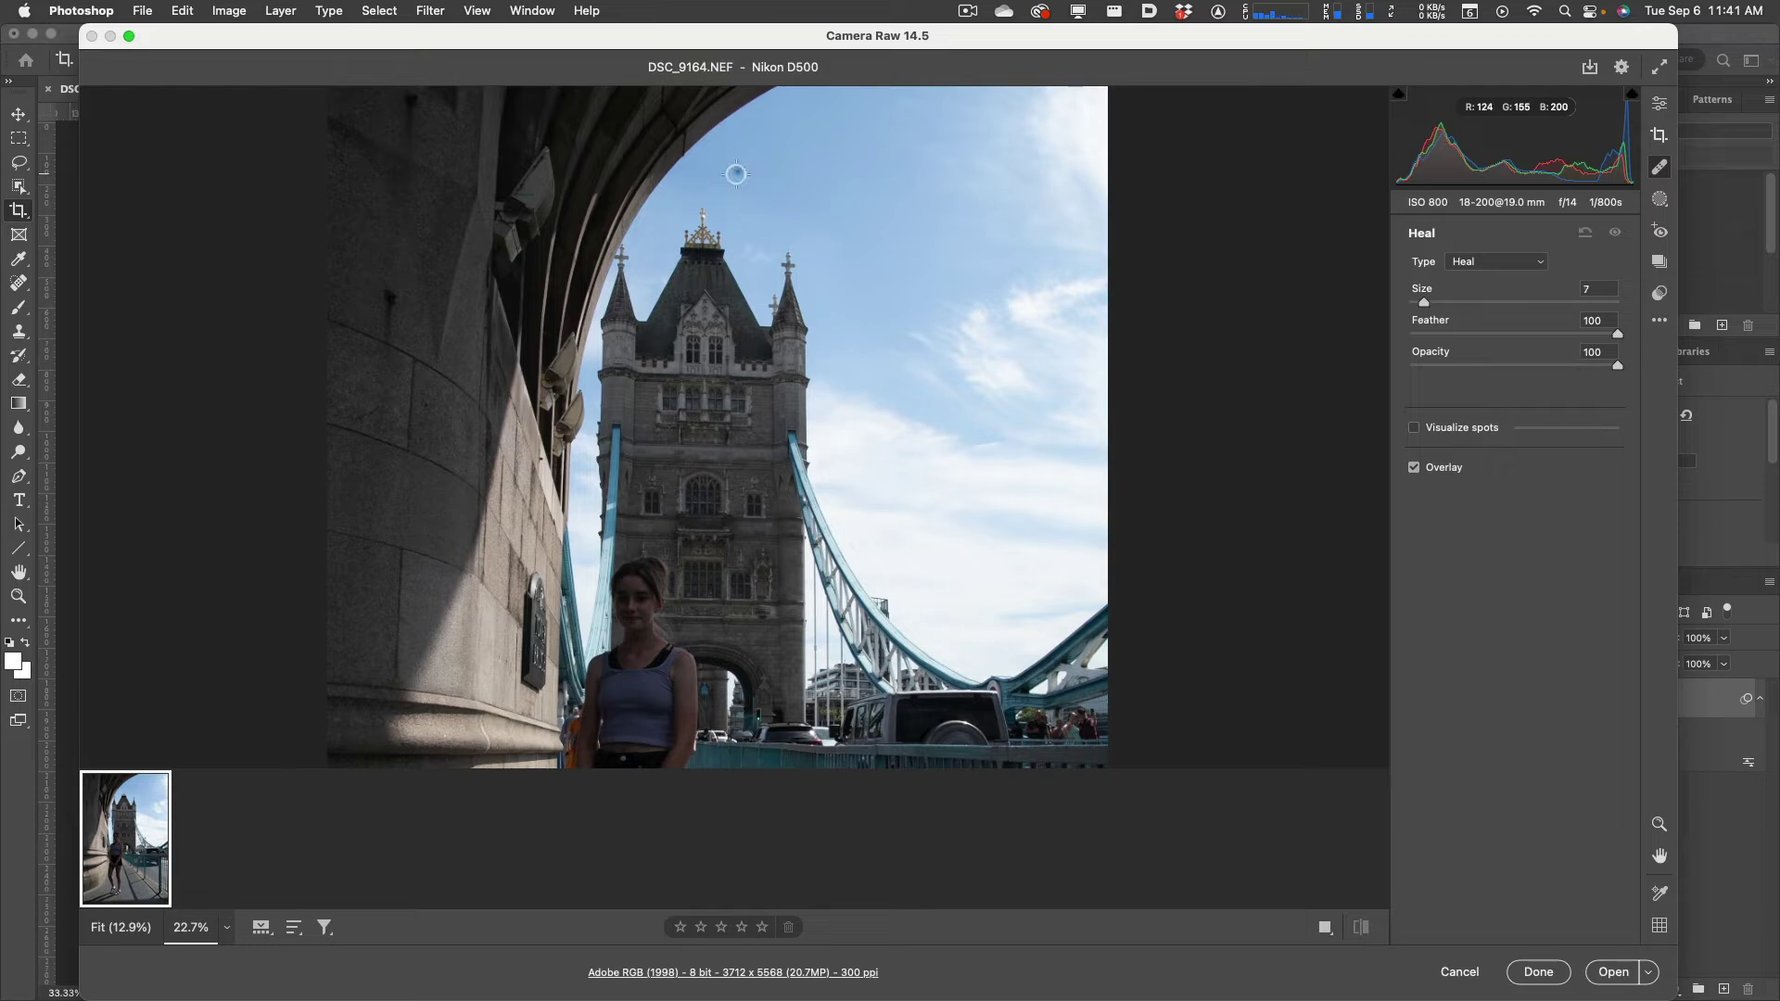
left_click(739, 171)
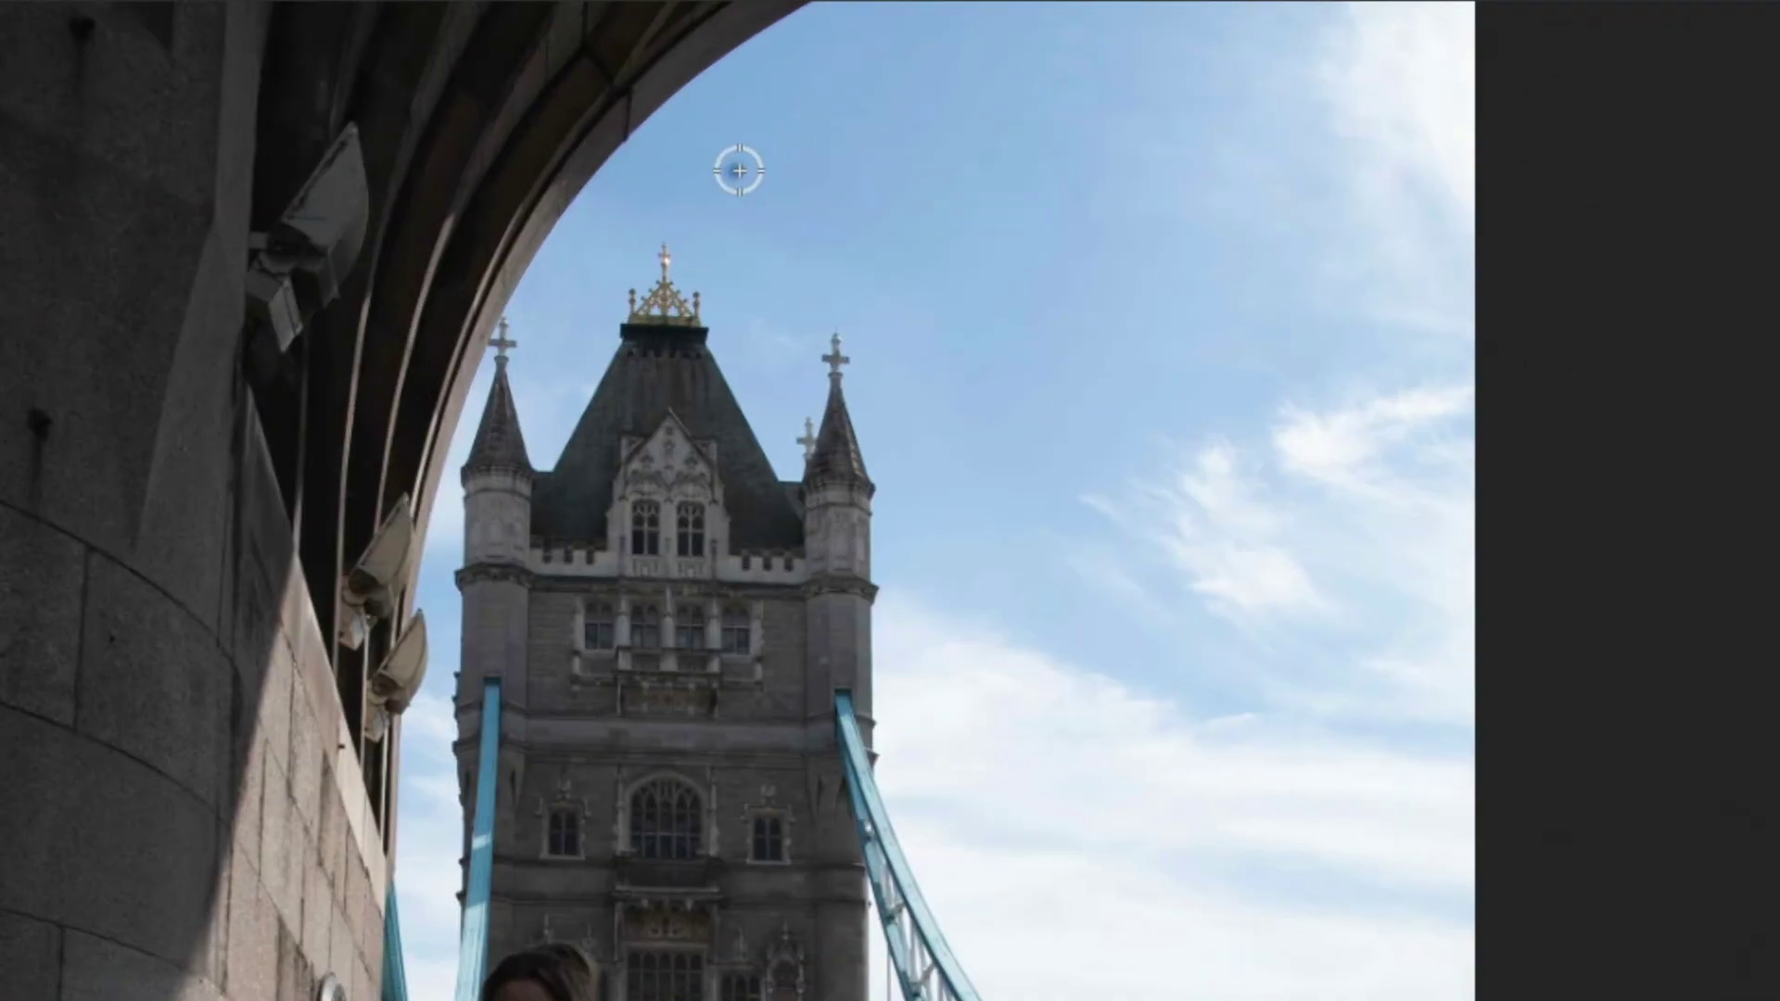
left_click(732, 172)
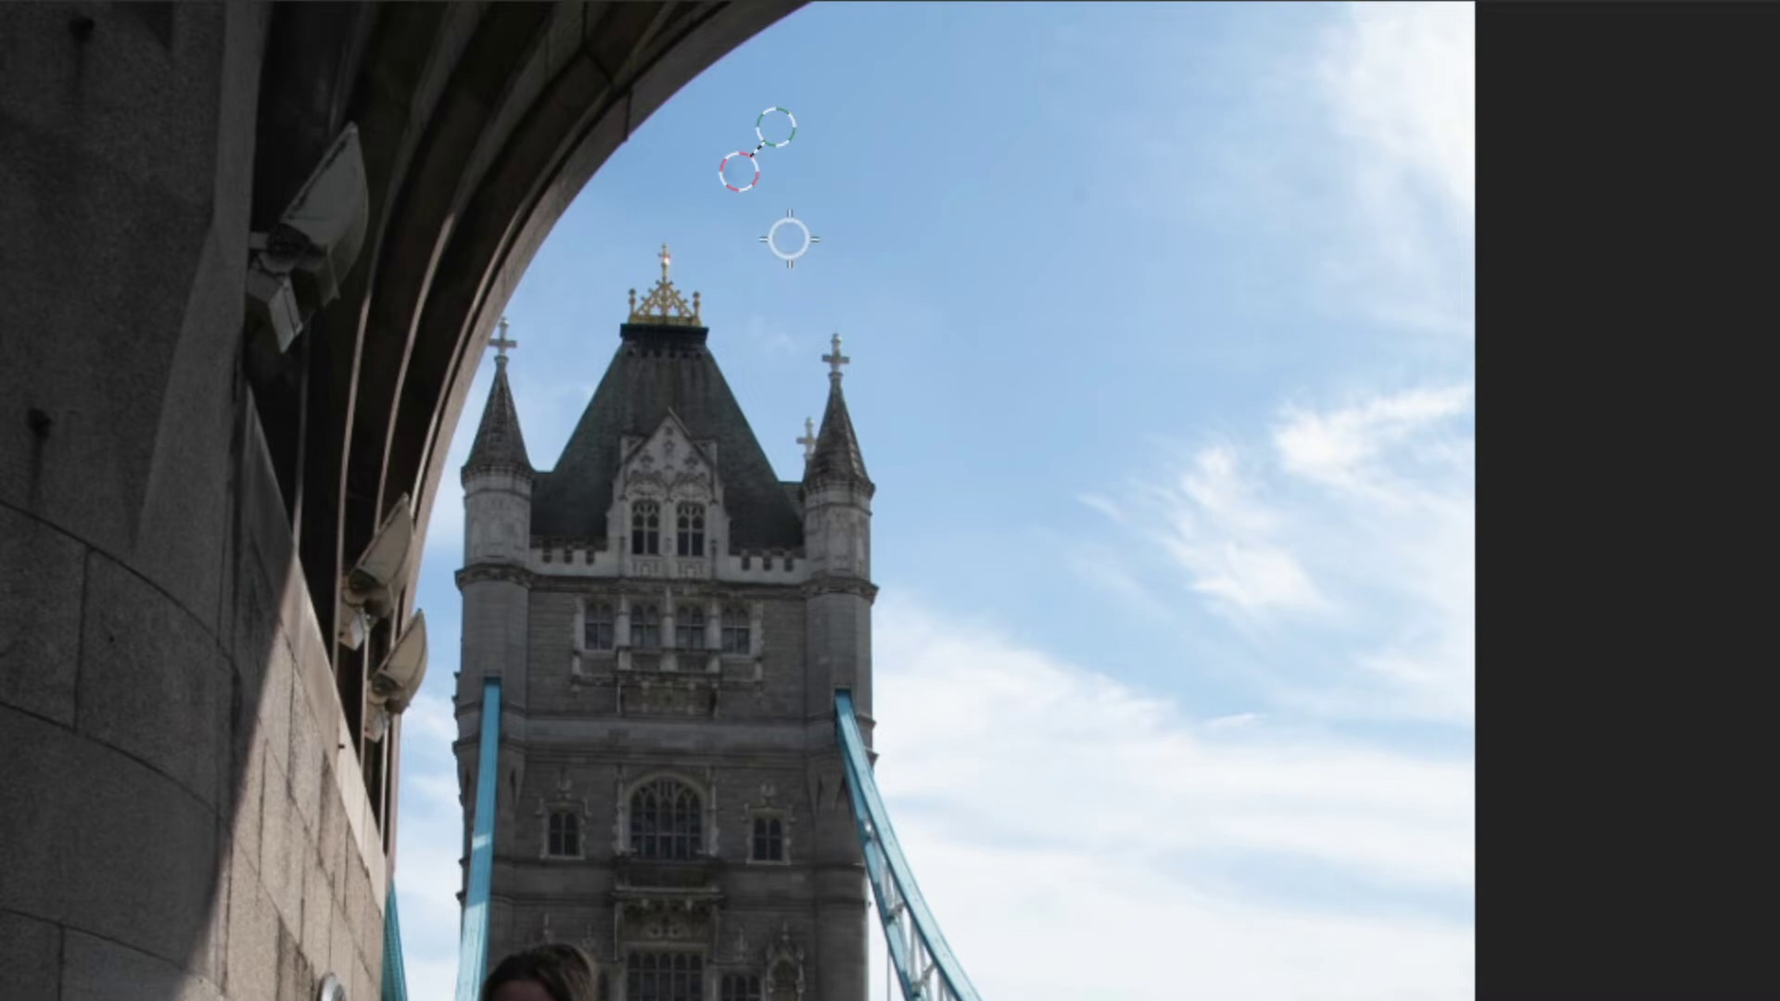
left_click_drag(750, 183, 755, 186)
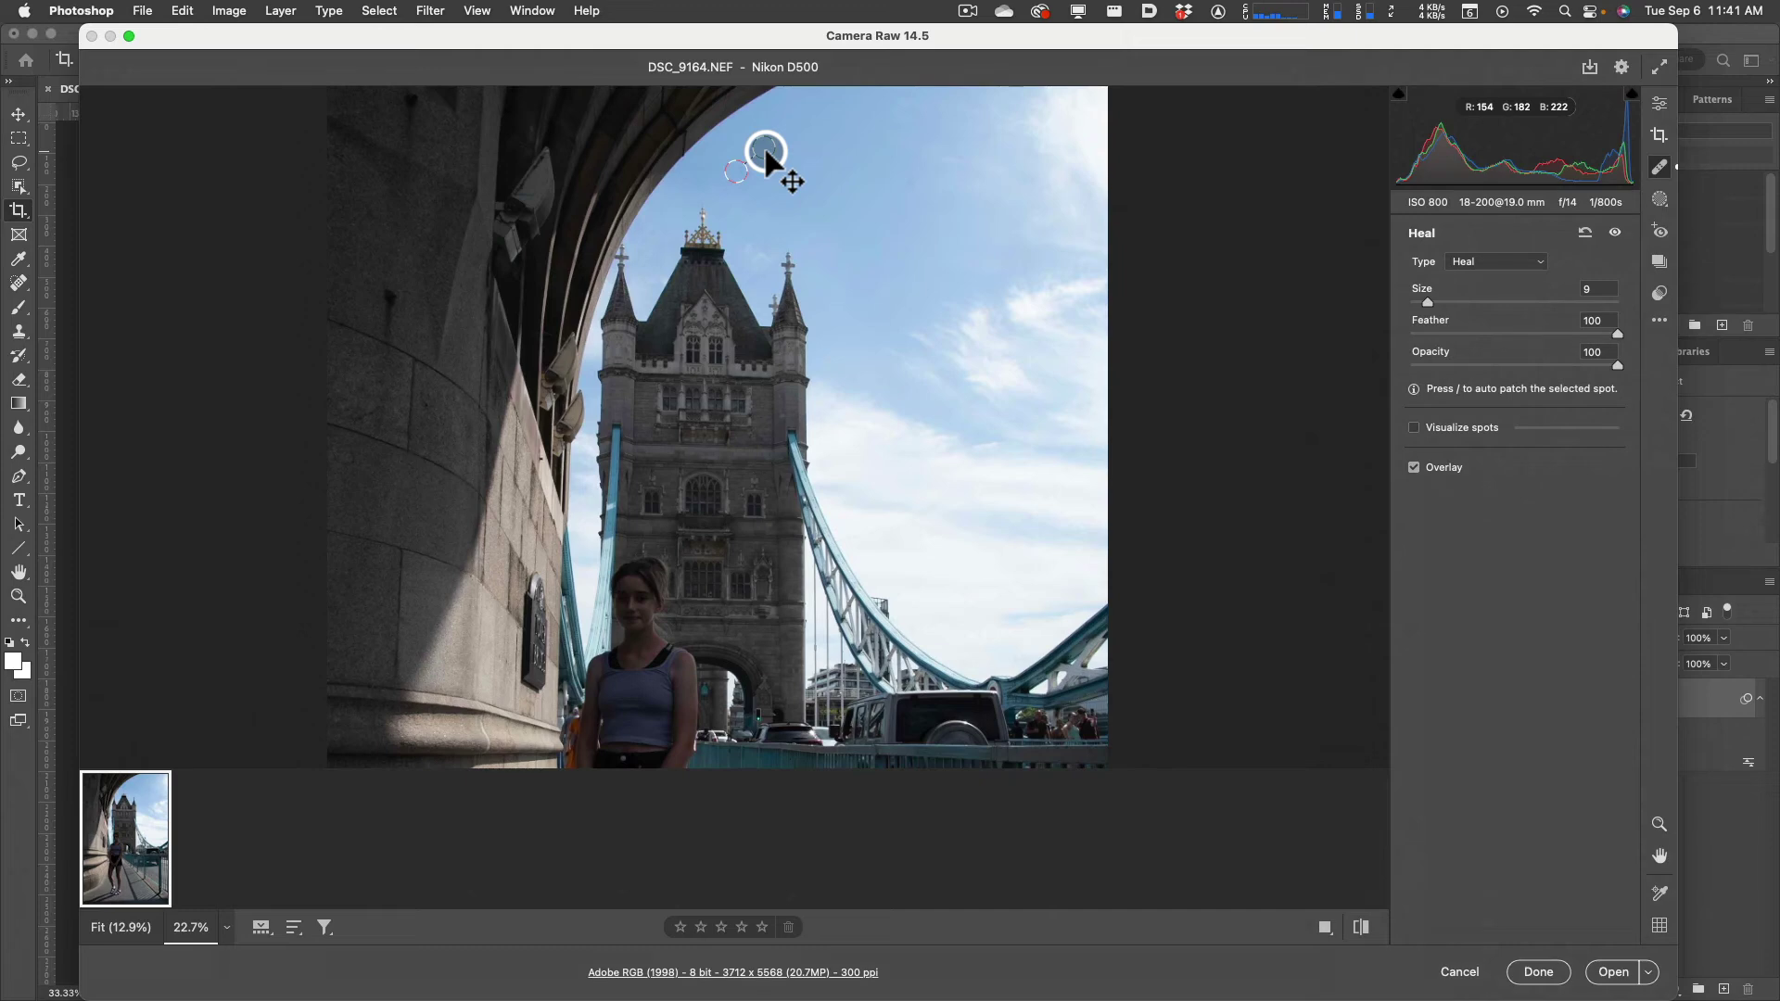
Fine-tune the source position of the sky patch above the tower, and check the photo for spots using Visualize Spots at its maximum threshold
left_click_drag(766, 153, 765, 151)
mouse_move(766, 151)
left_mouse_down()
mouse_move(735, 159)
mouse_move(755, 175)
mouse_move(763, 147)
left_mouse_up()
left_click(1415, 429)
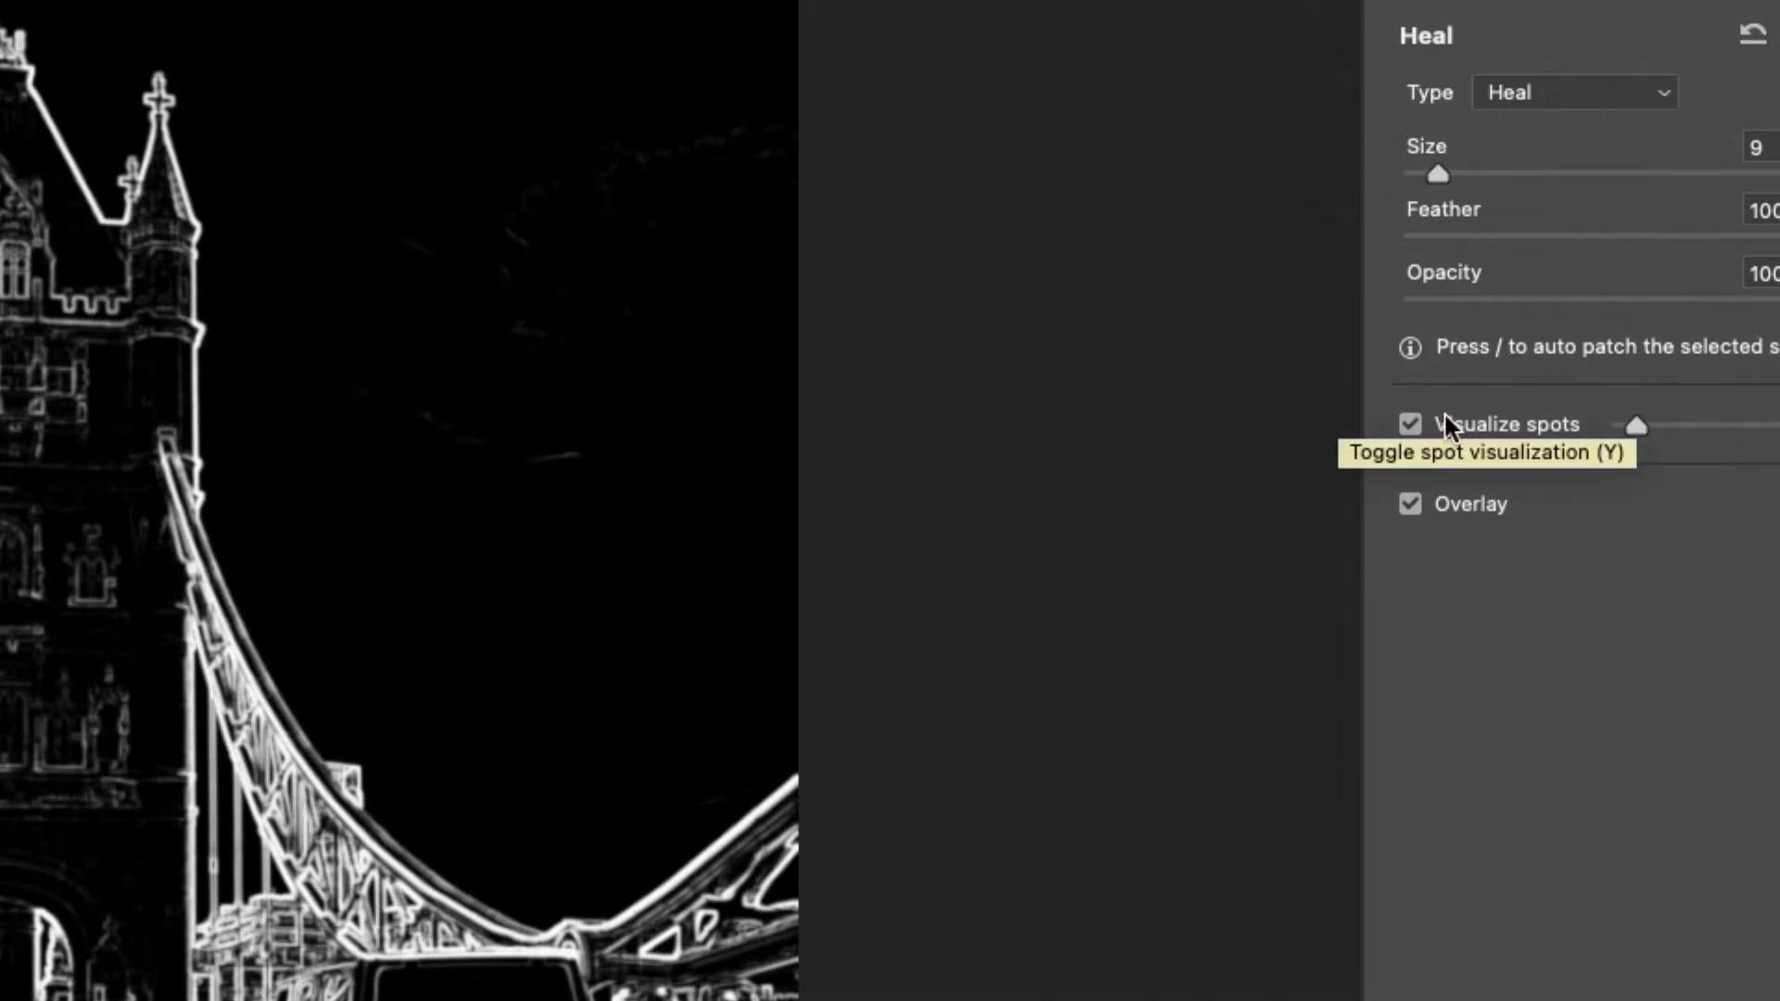
left_click(1421, 423)
left_click(1420, 424)
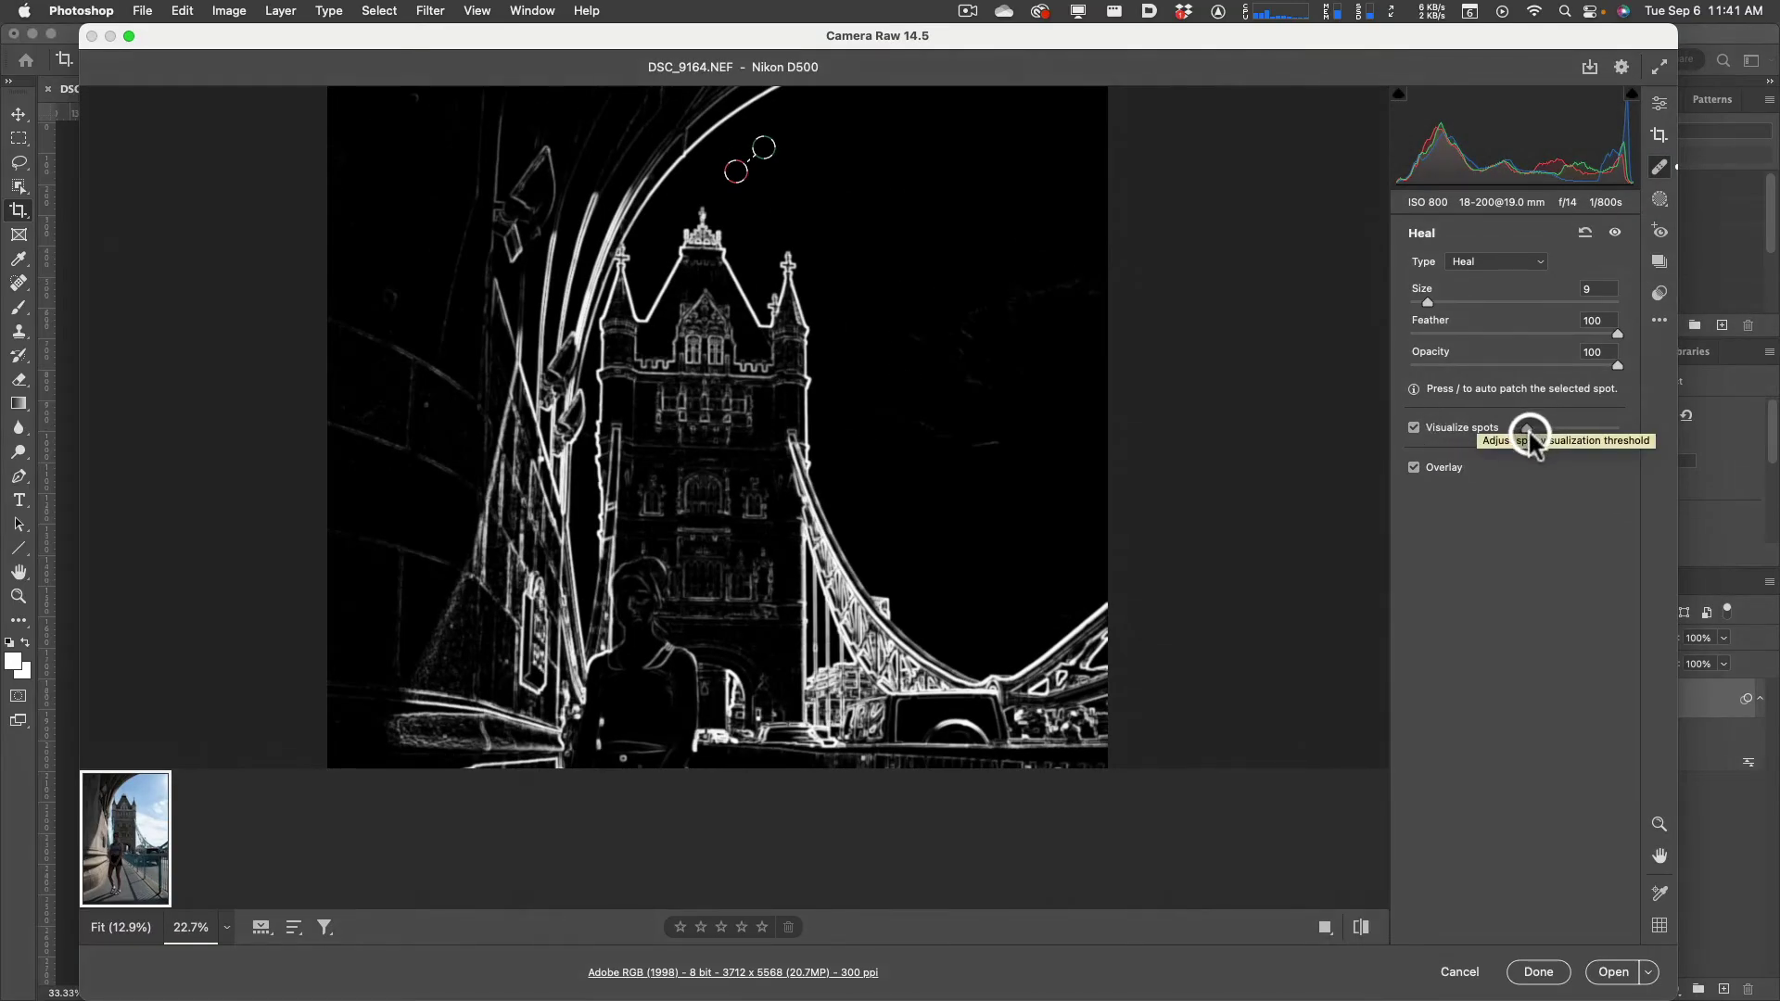
left_click_drag(1528, 428, 1617, 429)
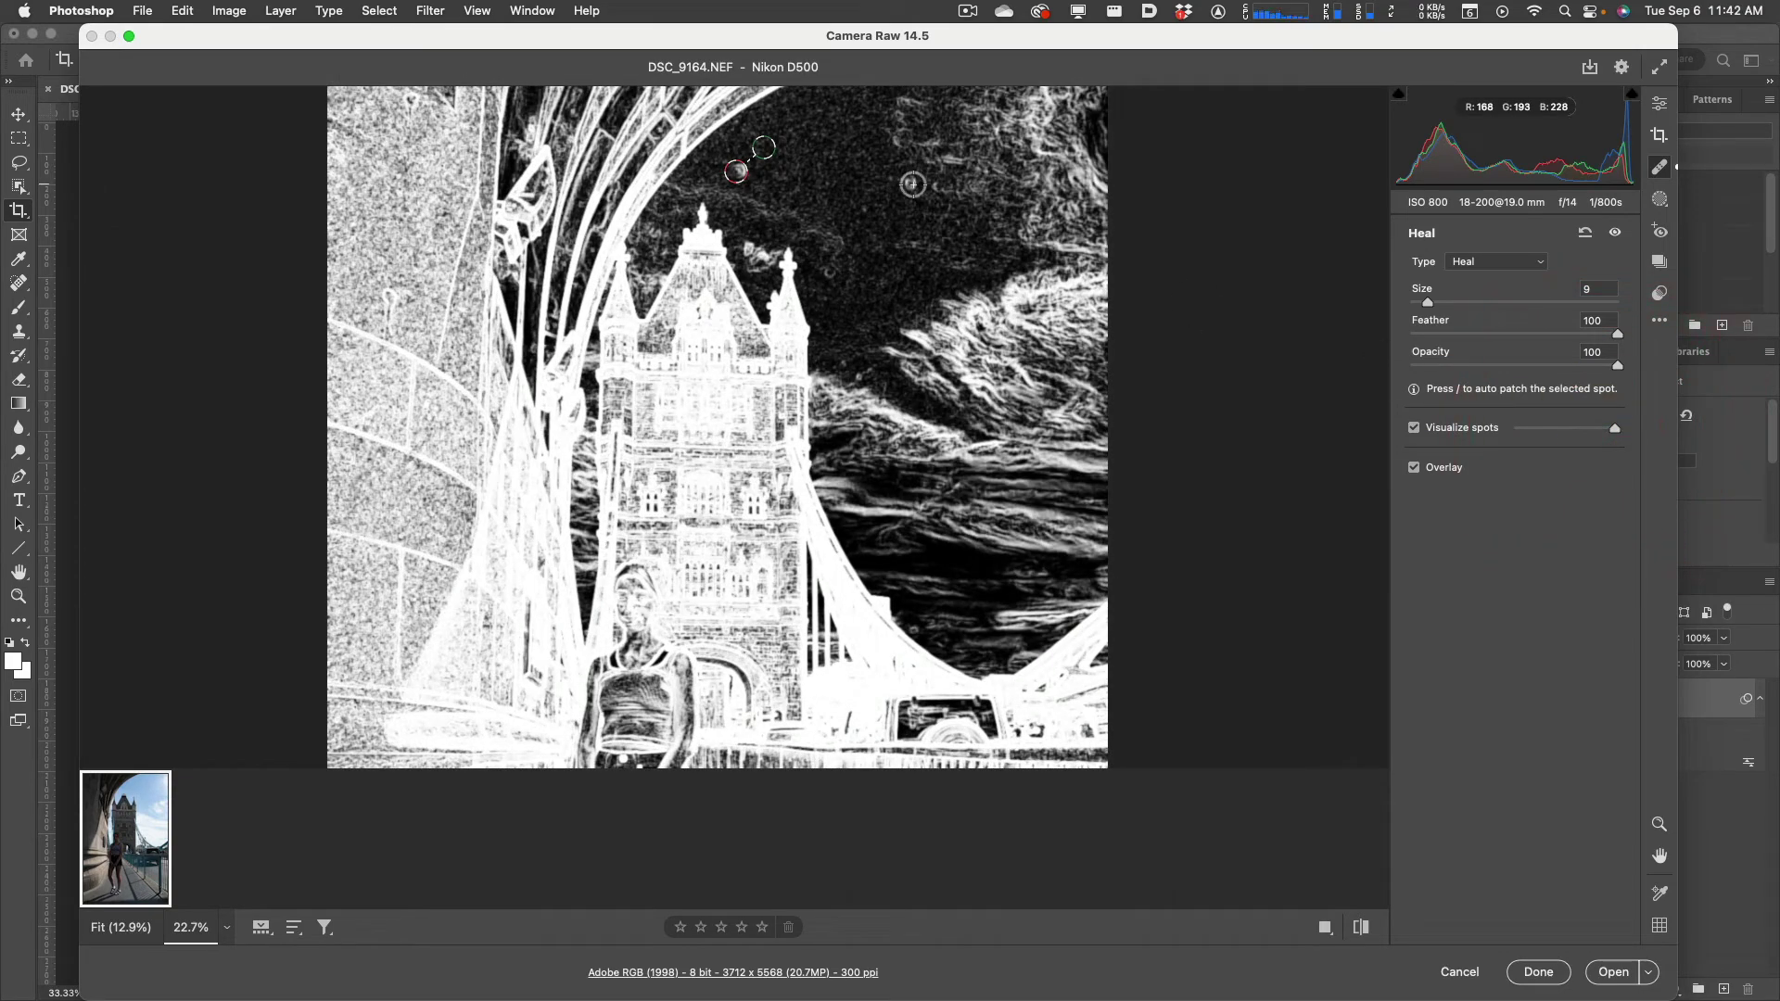
left_click(1414, 427)
left_click(1414, 428)
left_click(1413, 428)
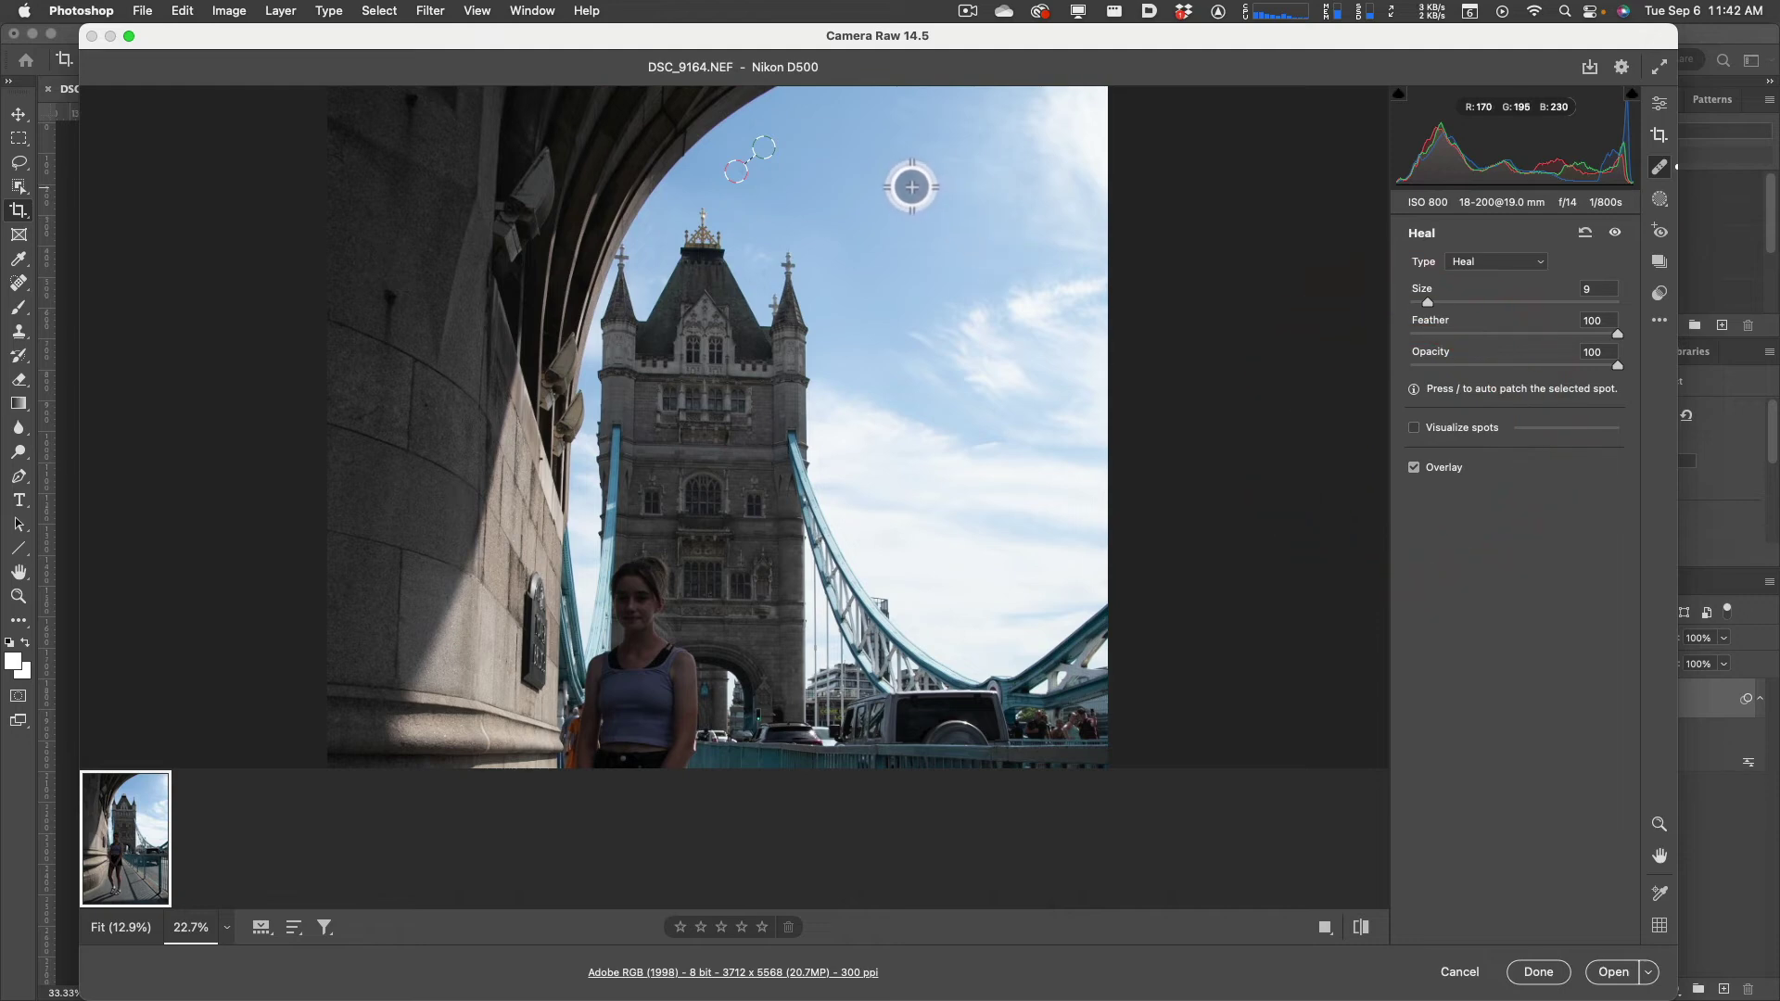
Heal a second spot in the open sky beside the tower at size 9, sampling clean sky just below it
key("bracketright")
key("bracketleft")
key("bracketleft")
key("bracketleft")
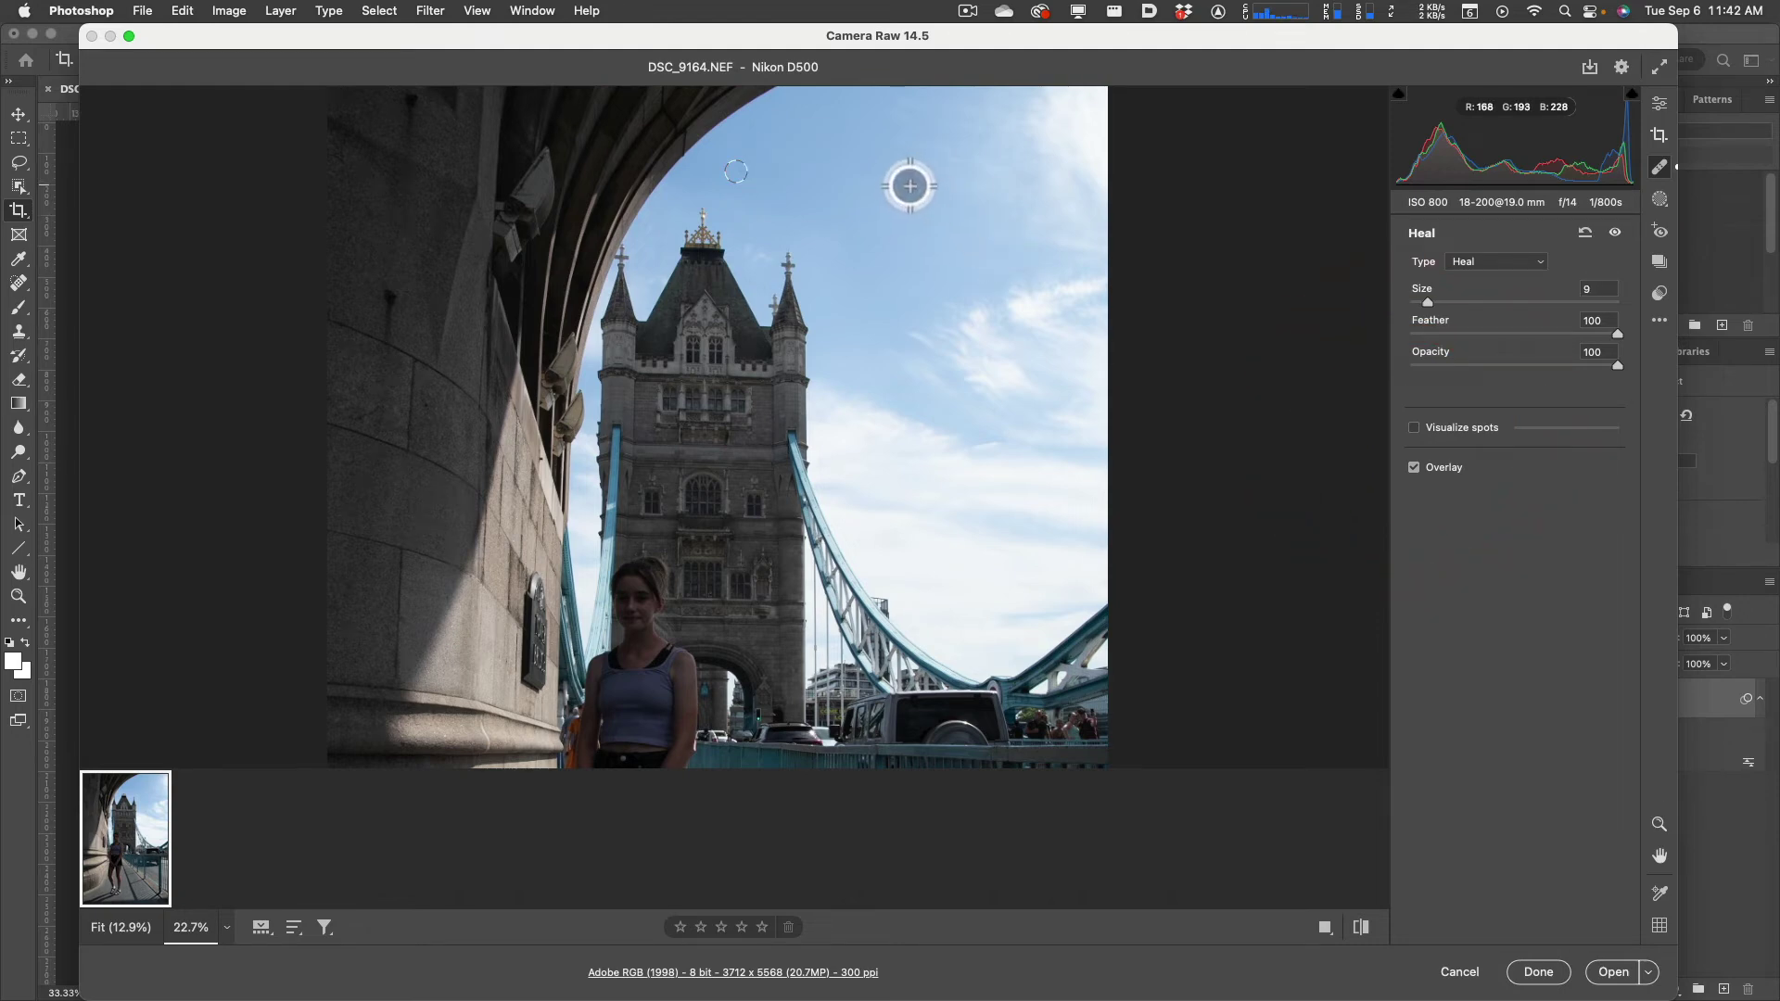
left_click(908, 192)
left_click_drag(937, 188, 884, 216)
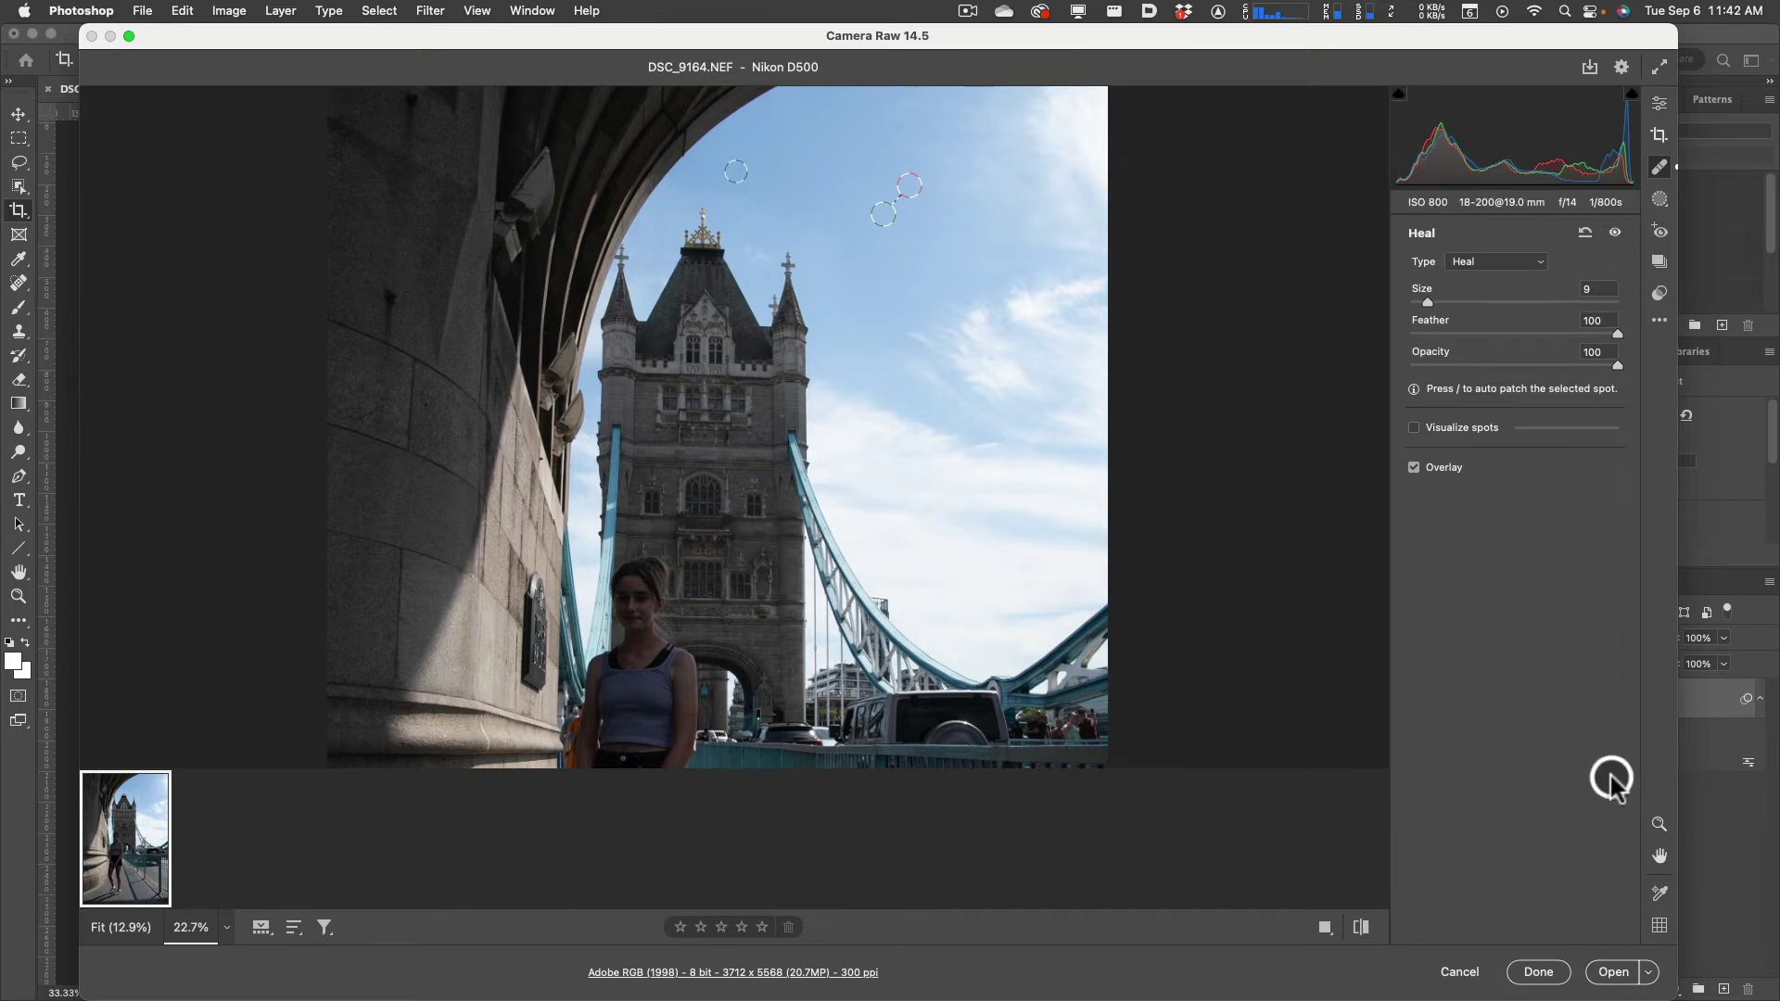
Close Camera Raw keeping the healing edits, switch to Adobe Bridge and open the pond photo _DSC2698 copy.NEF in Camera Raw
left_click(1530, 972)
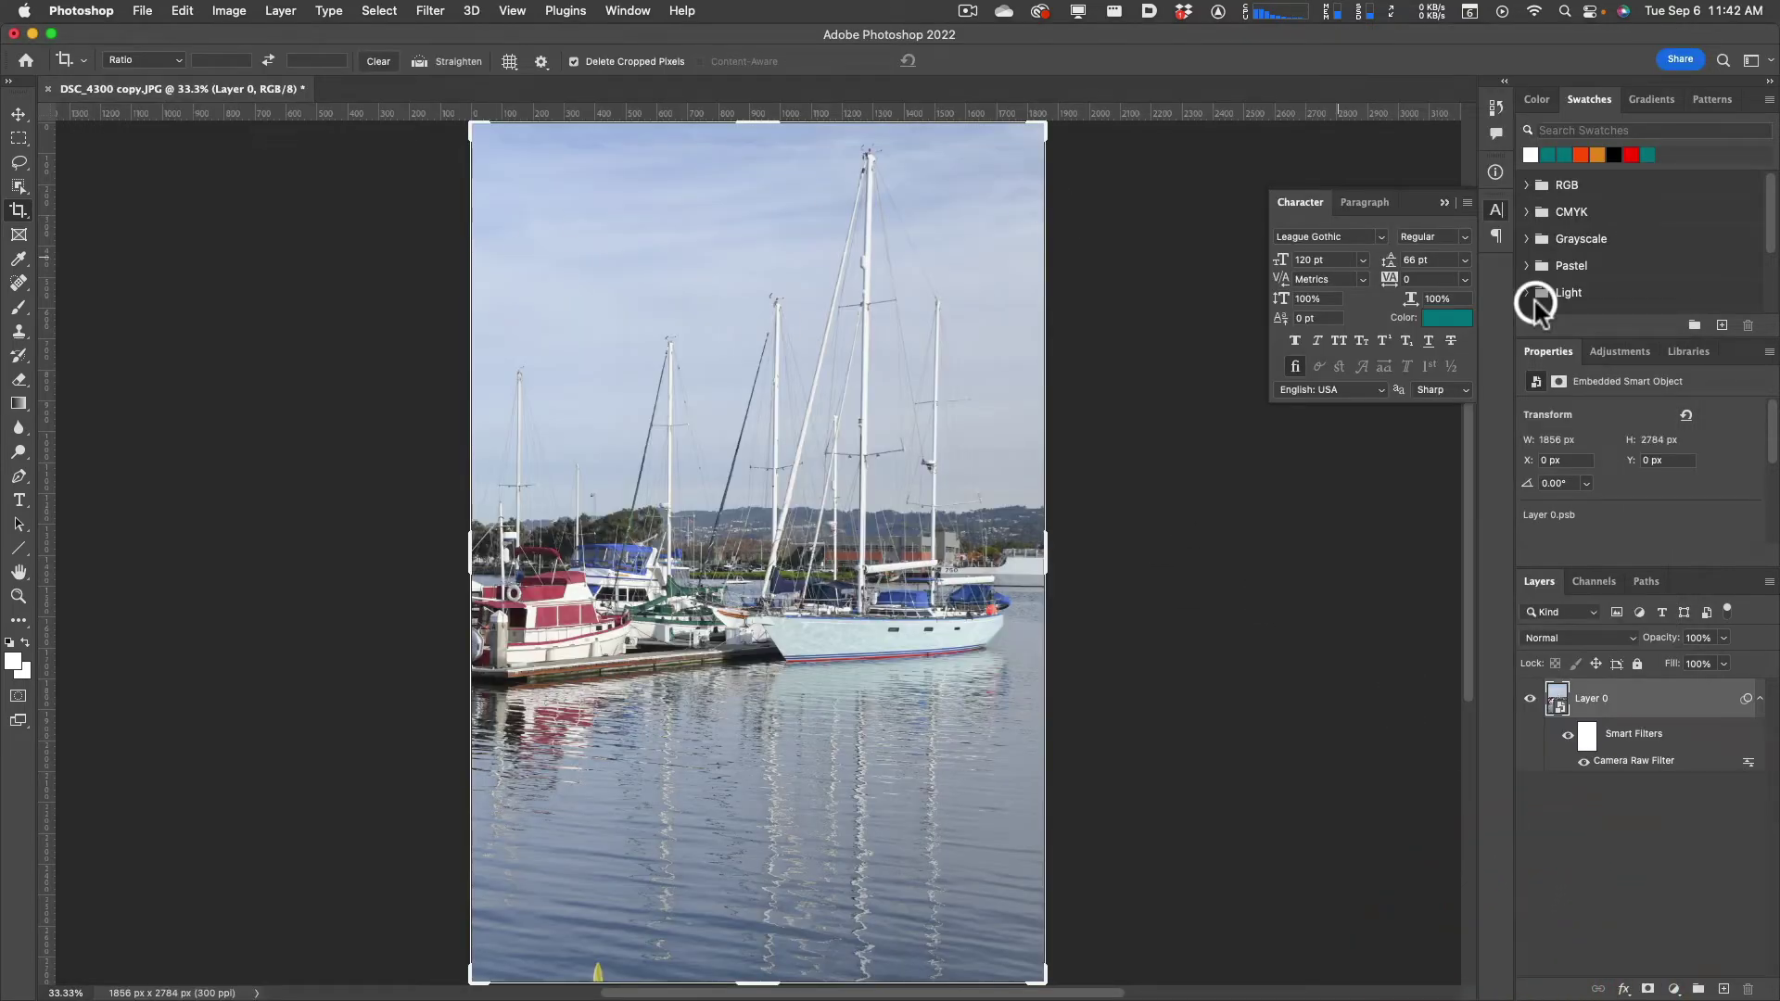
left_click(33, 34)
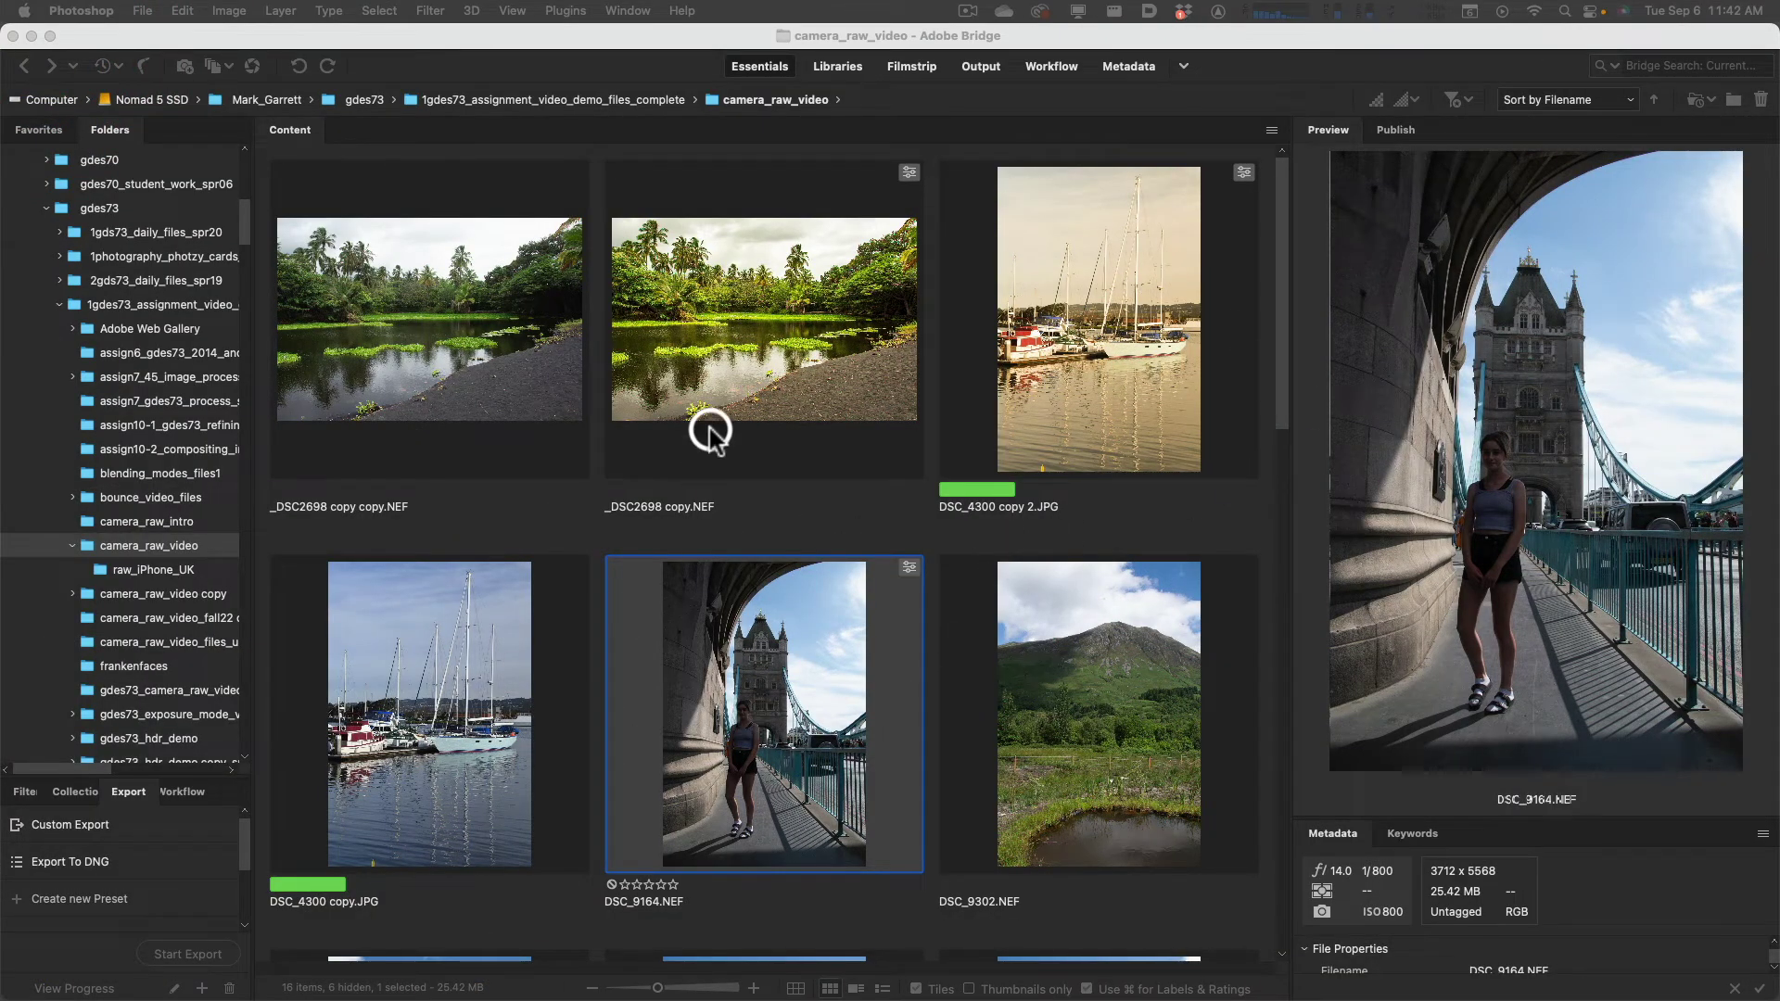
left_click(840, 352)
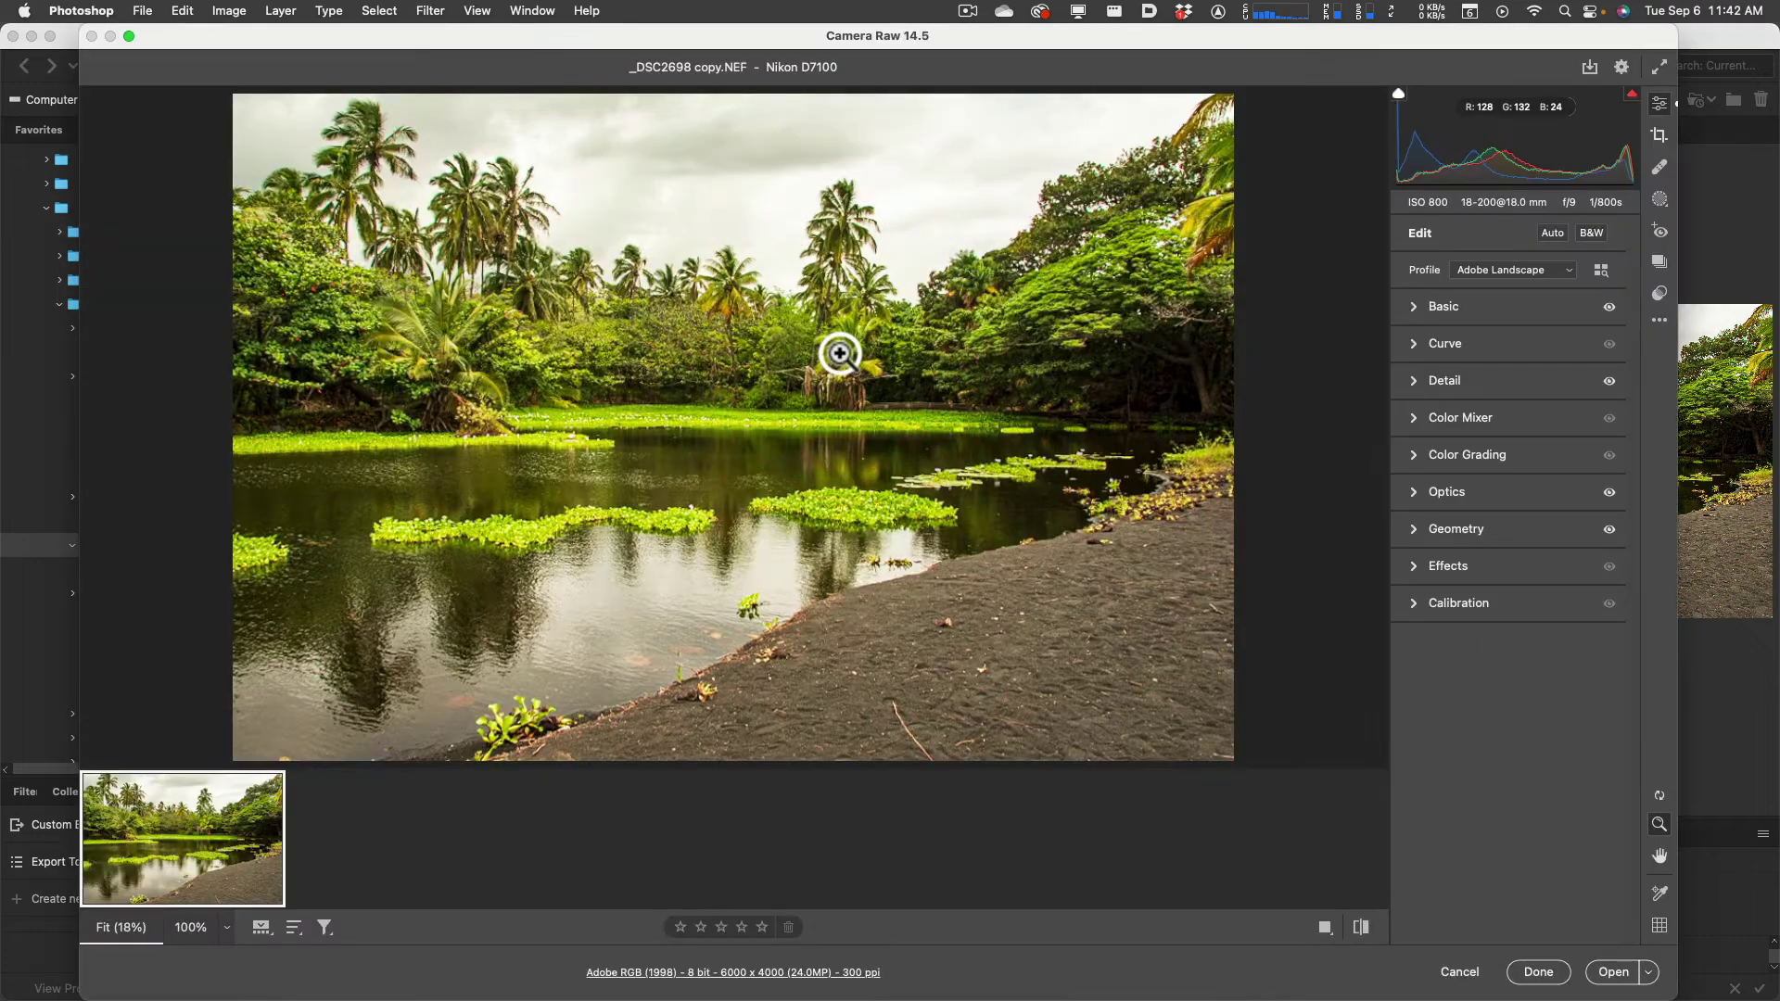
Read the descriptions of the Masking and Red Eye tools
left_click(1660, 200)
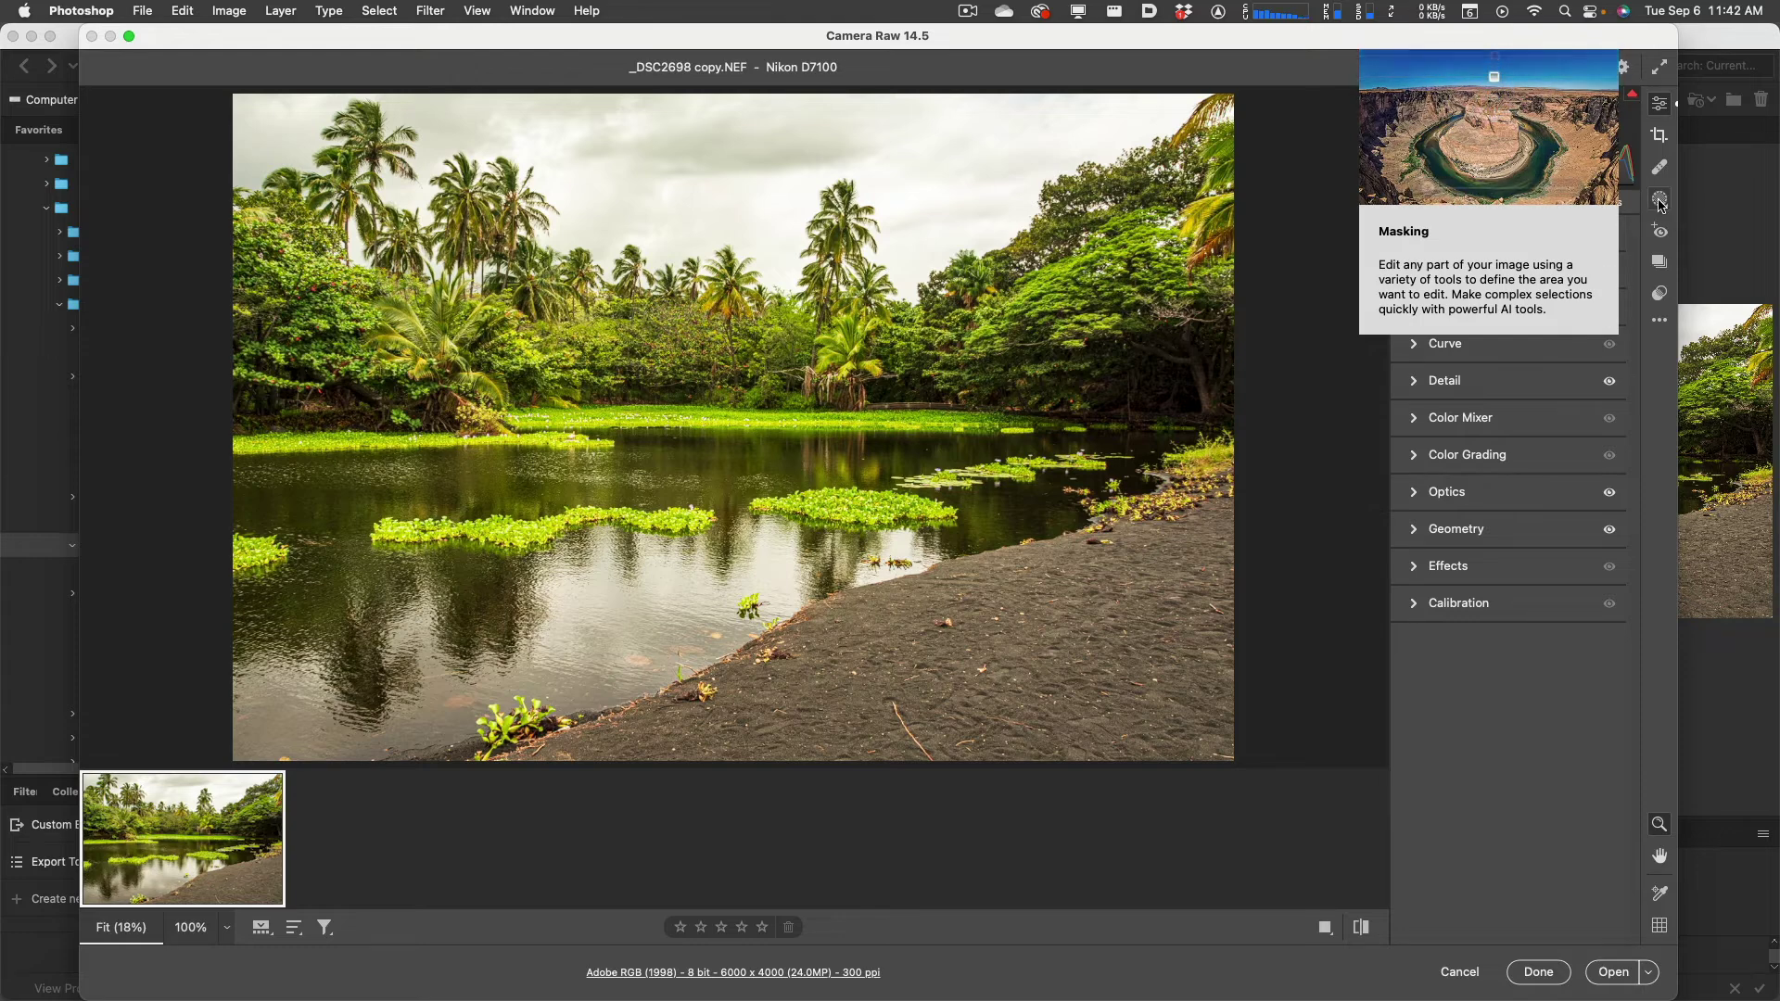
left_click(1660, 204)
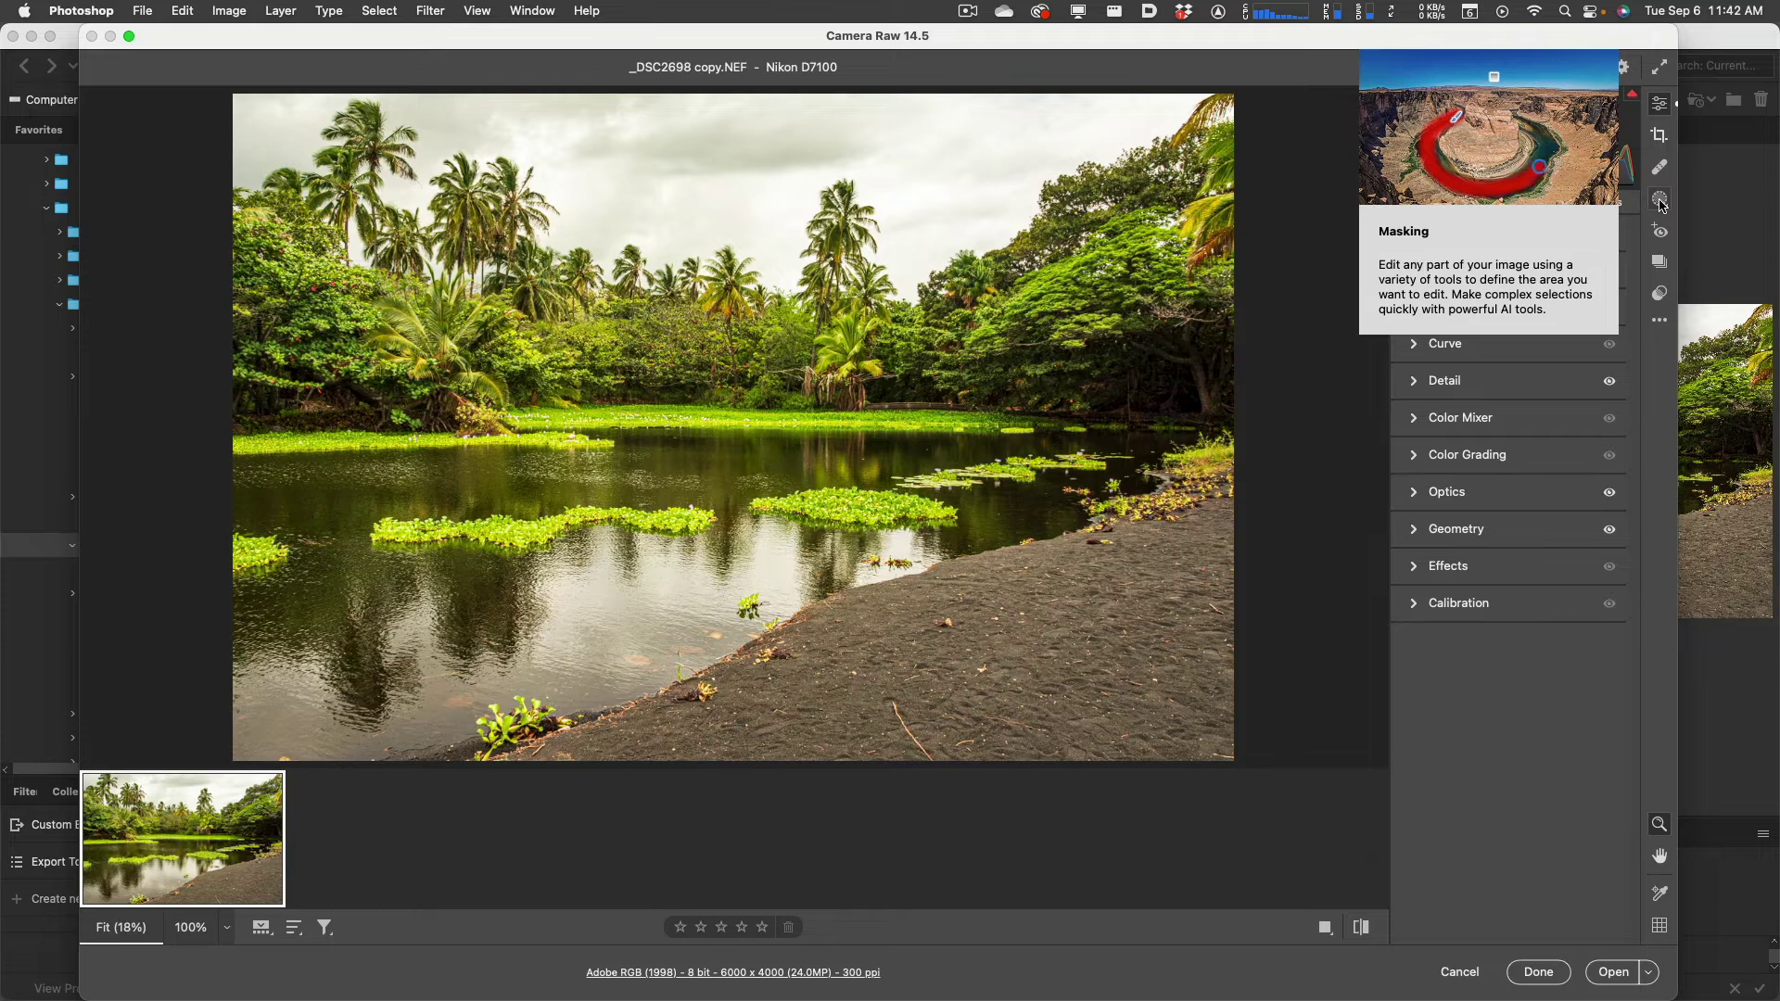
left_click(1660, 204)
left_click(1660, 231)
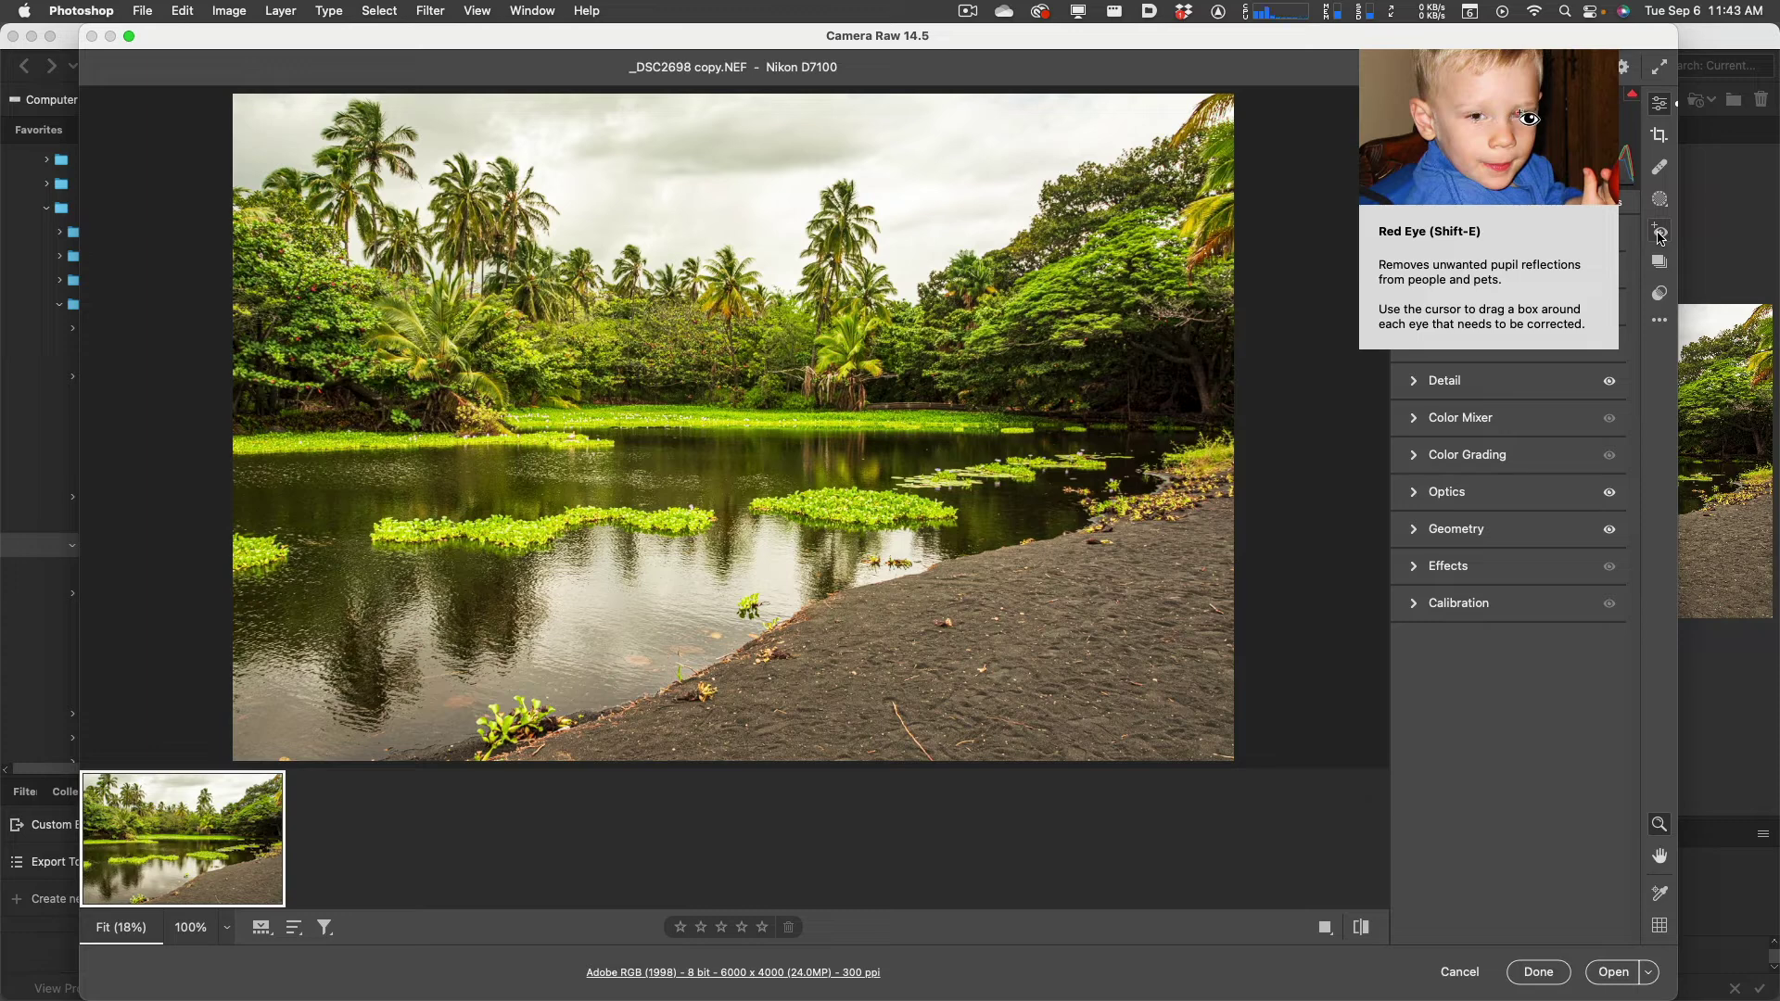
left_click(1660, 239)
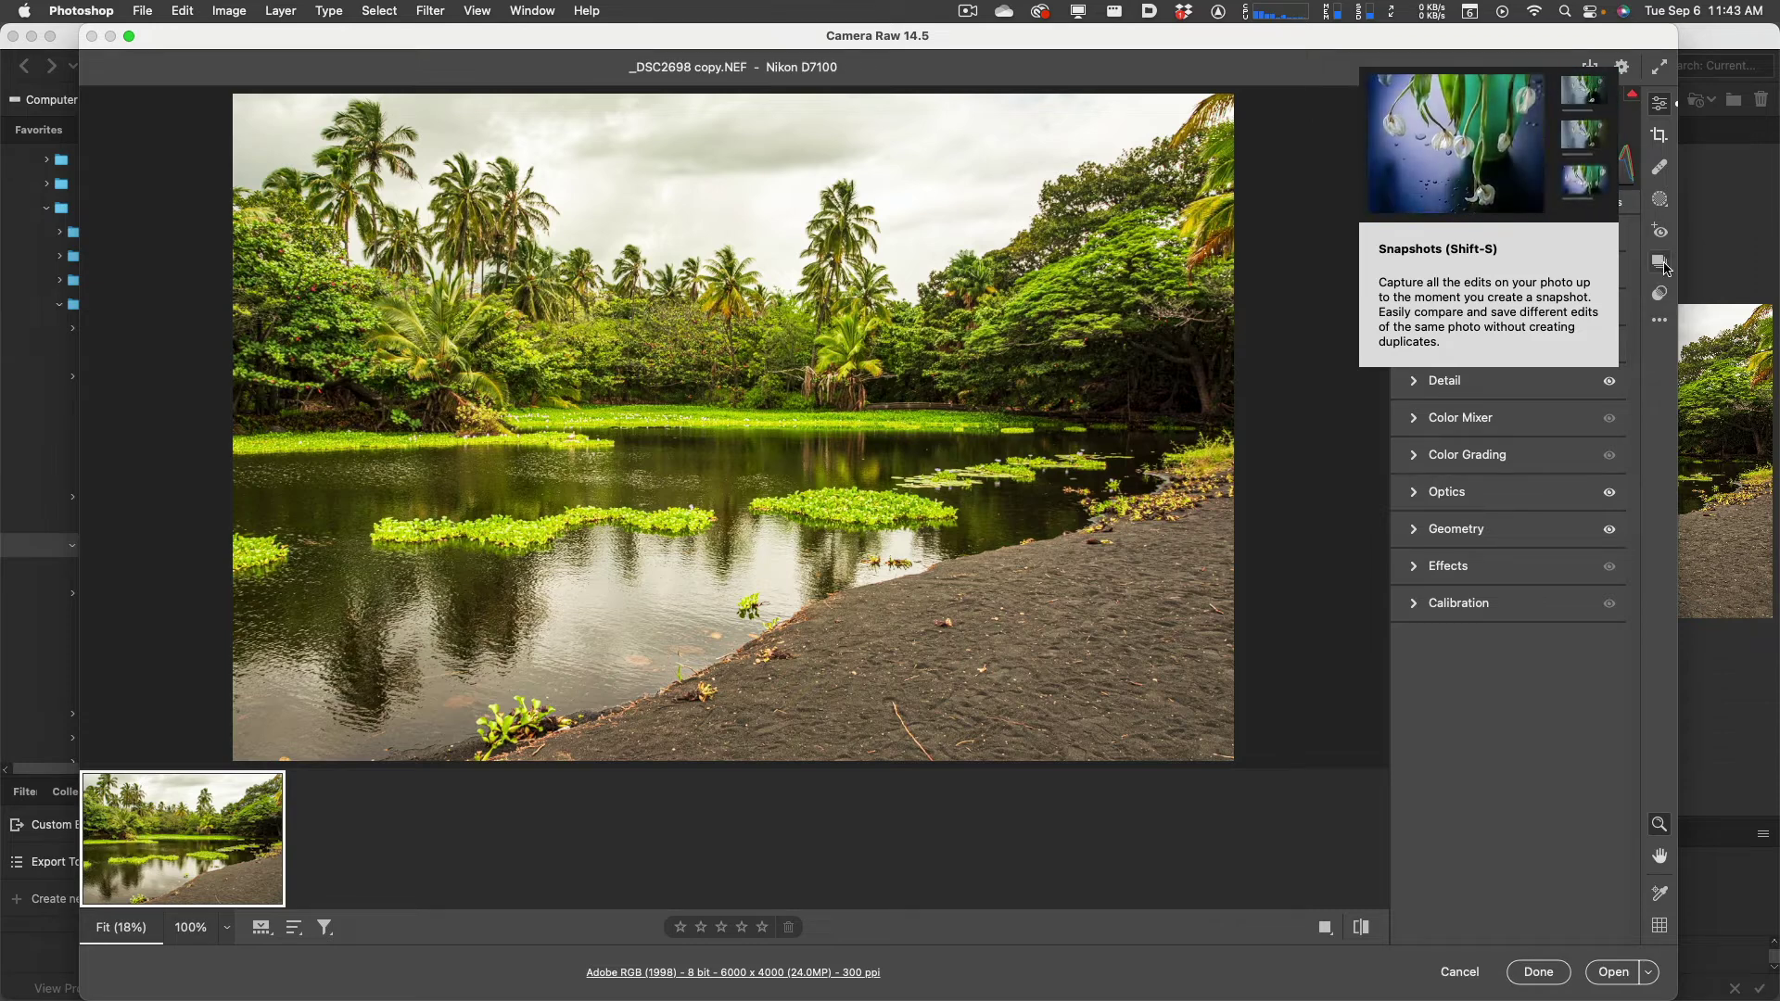
Create a snapshot of the pond photo's current edits, keeping the suggested date-and-time name
left_click(1662, 263)
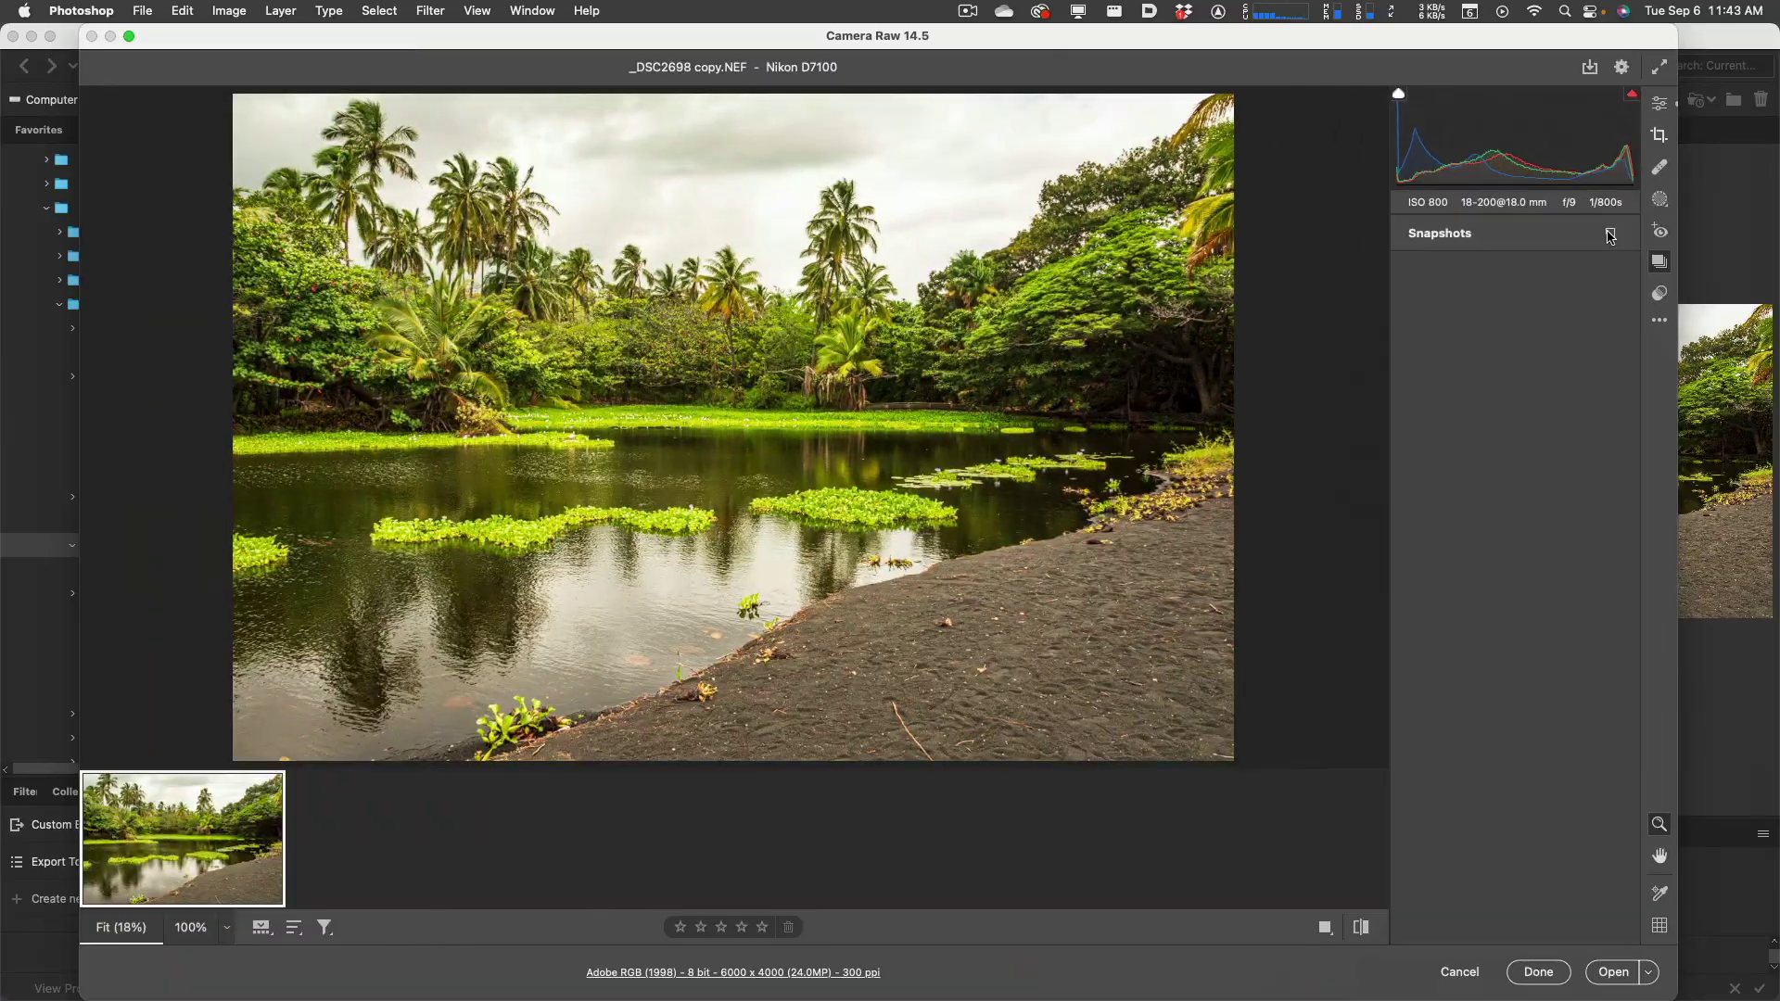
left_click(1610, 235)
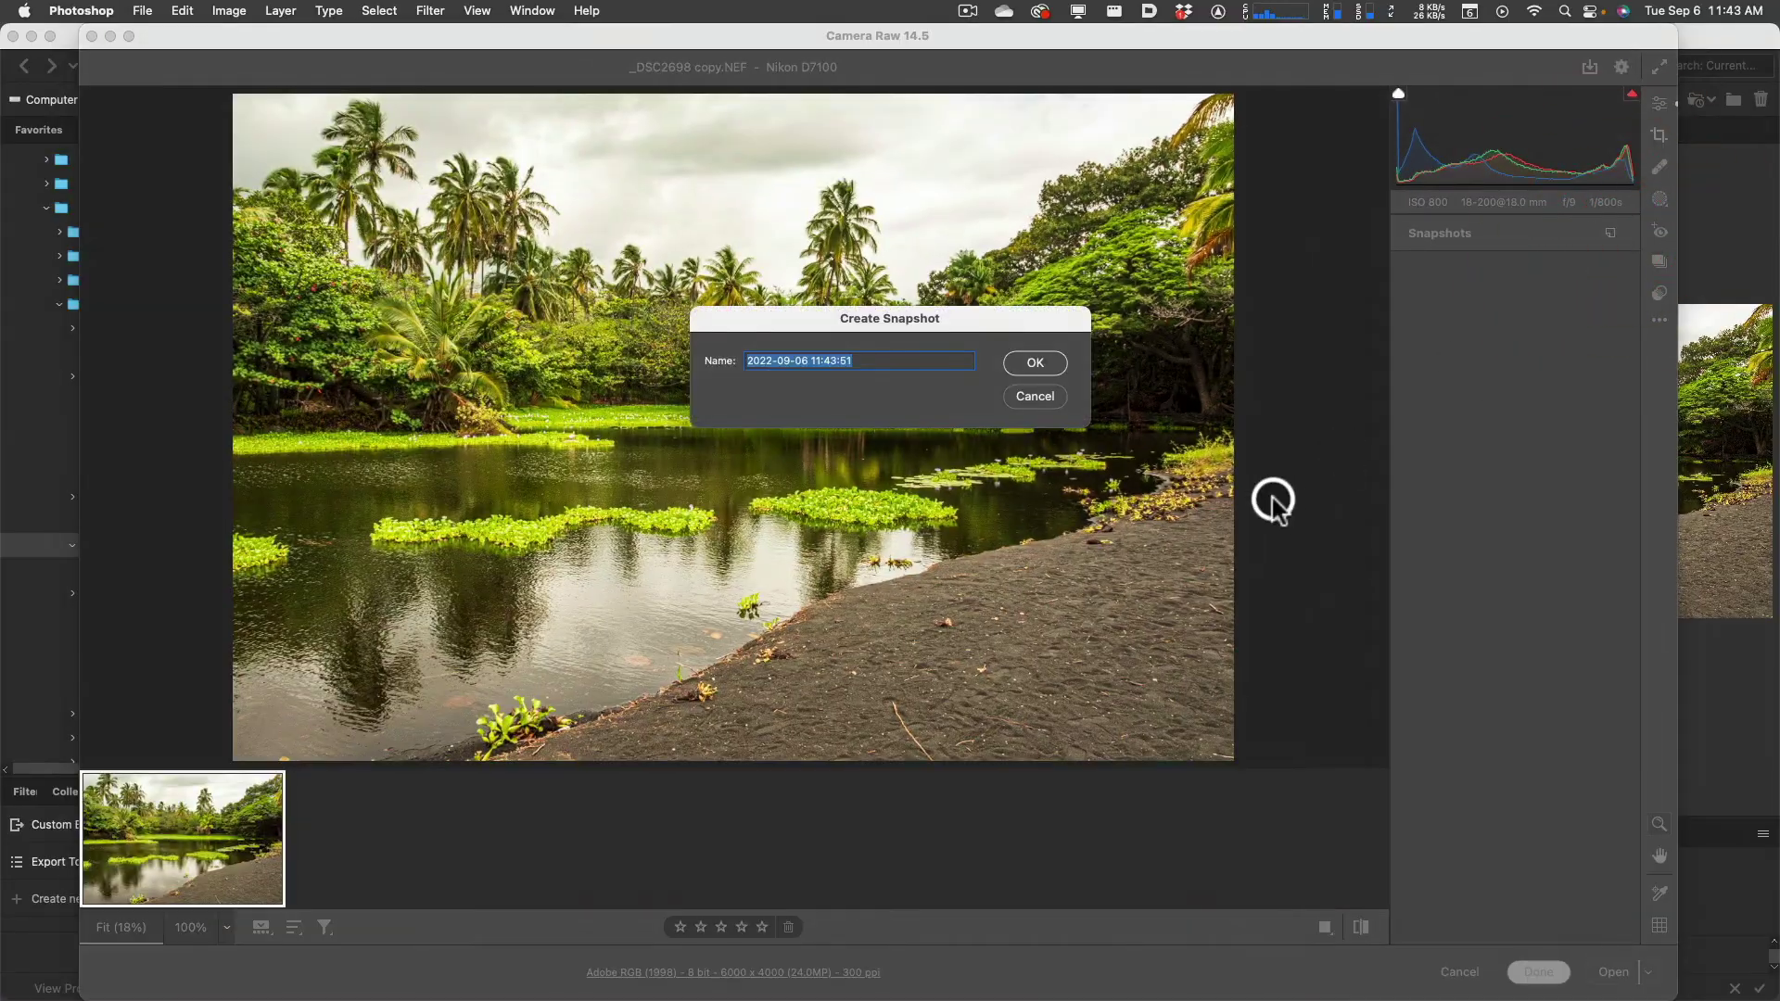
left_click(1040, 363)
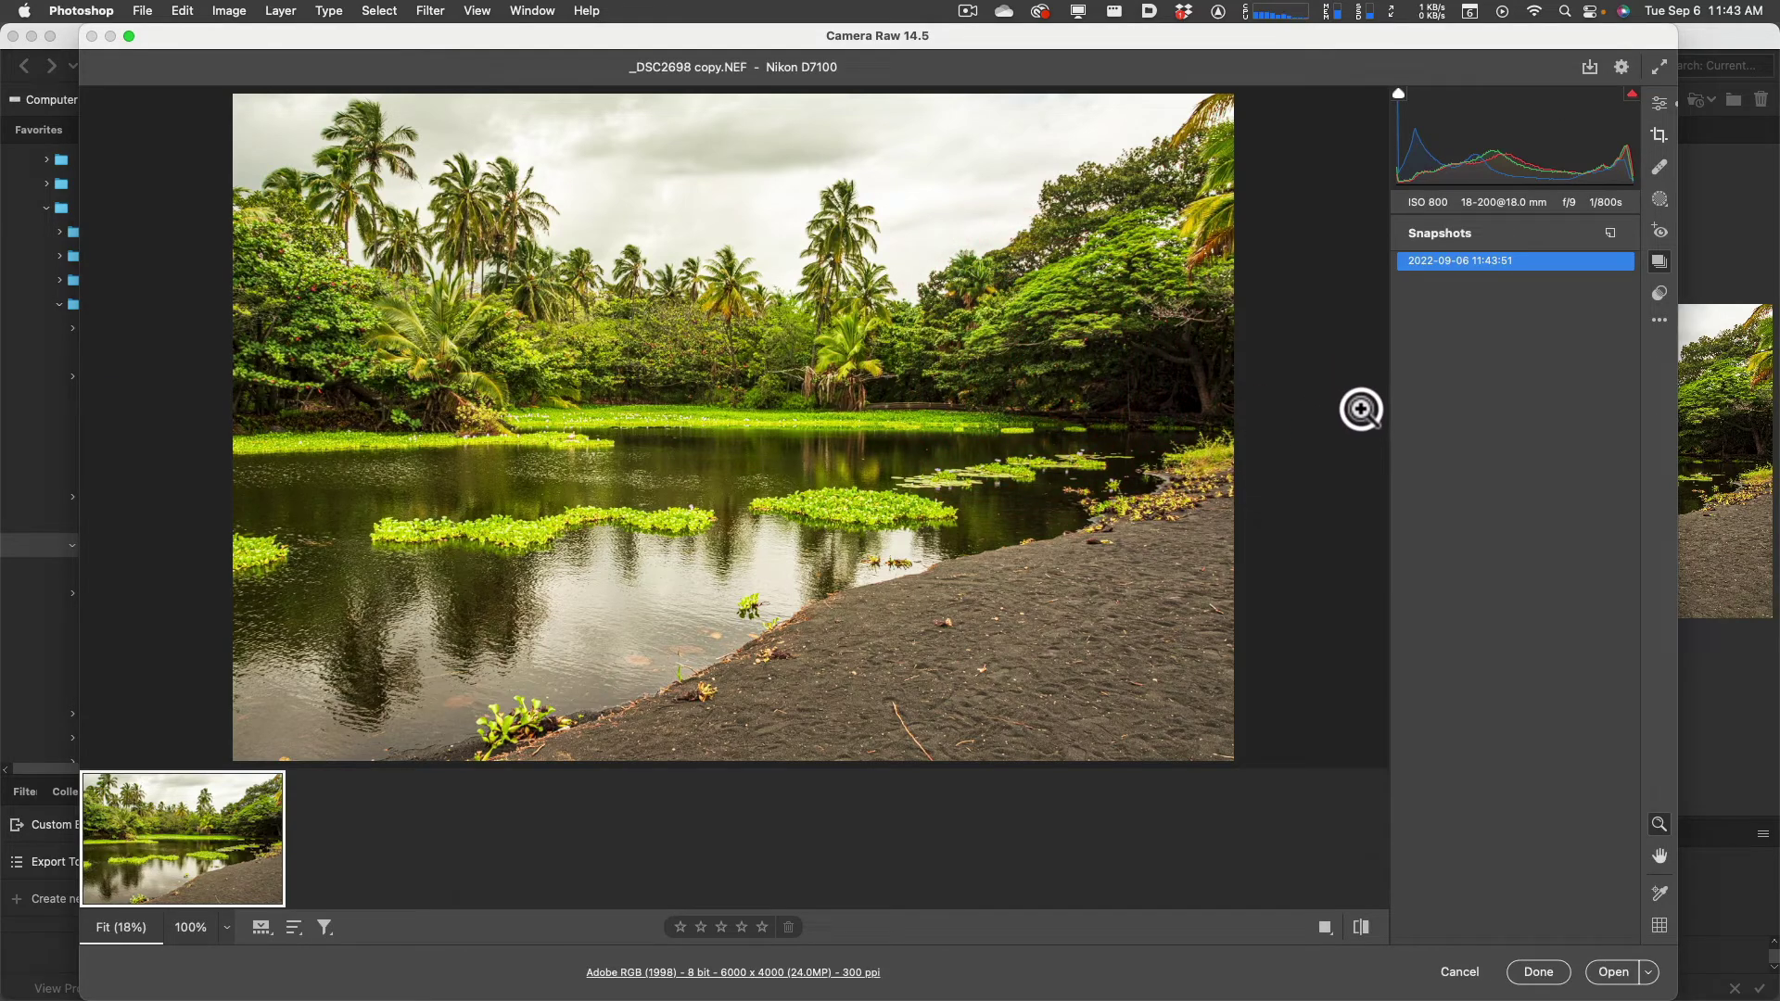
Try resetting the pond photo to its default settings, and restore the settings it was opened with
left_click(1660, 320)
left_click(1505, 367)
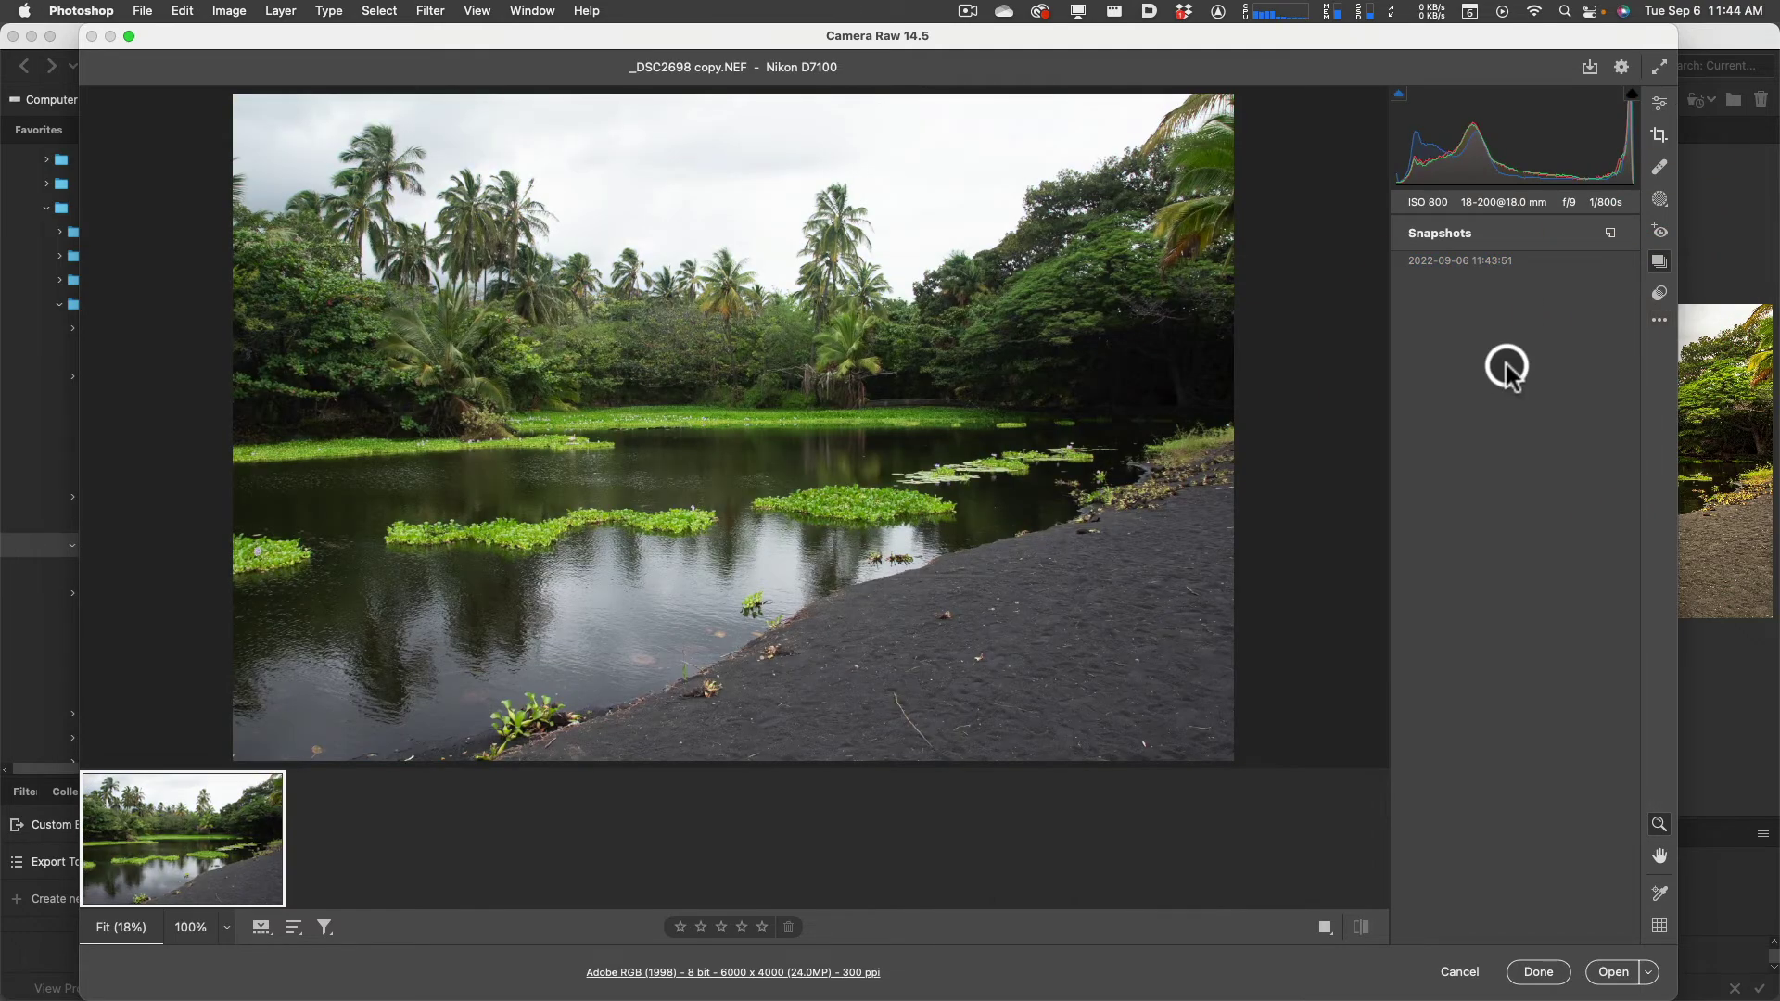
left_click(1660, 320)
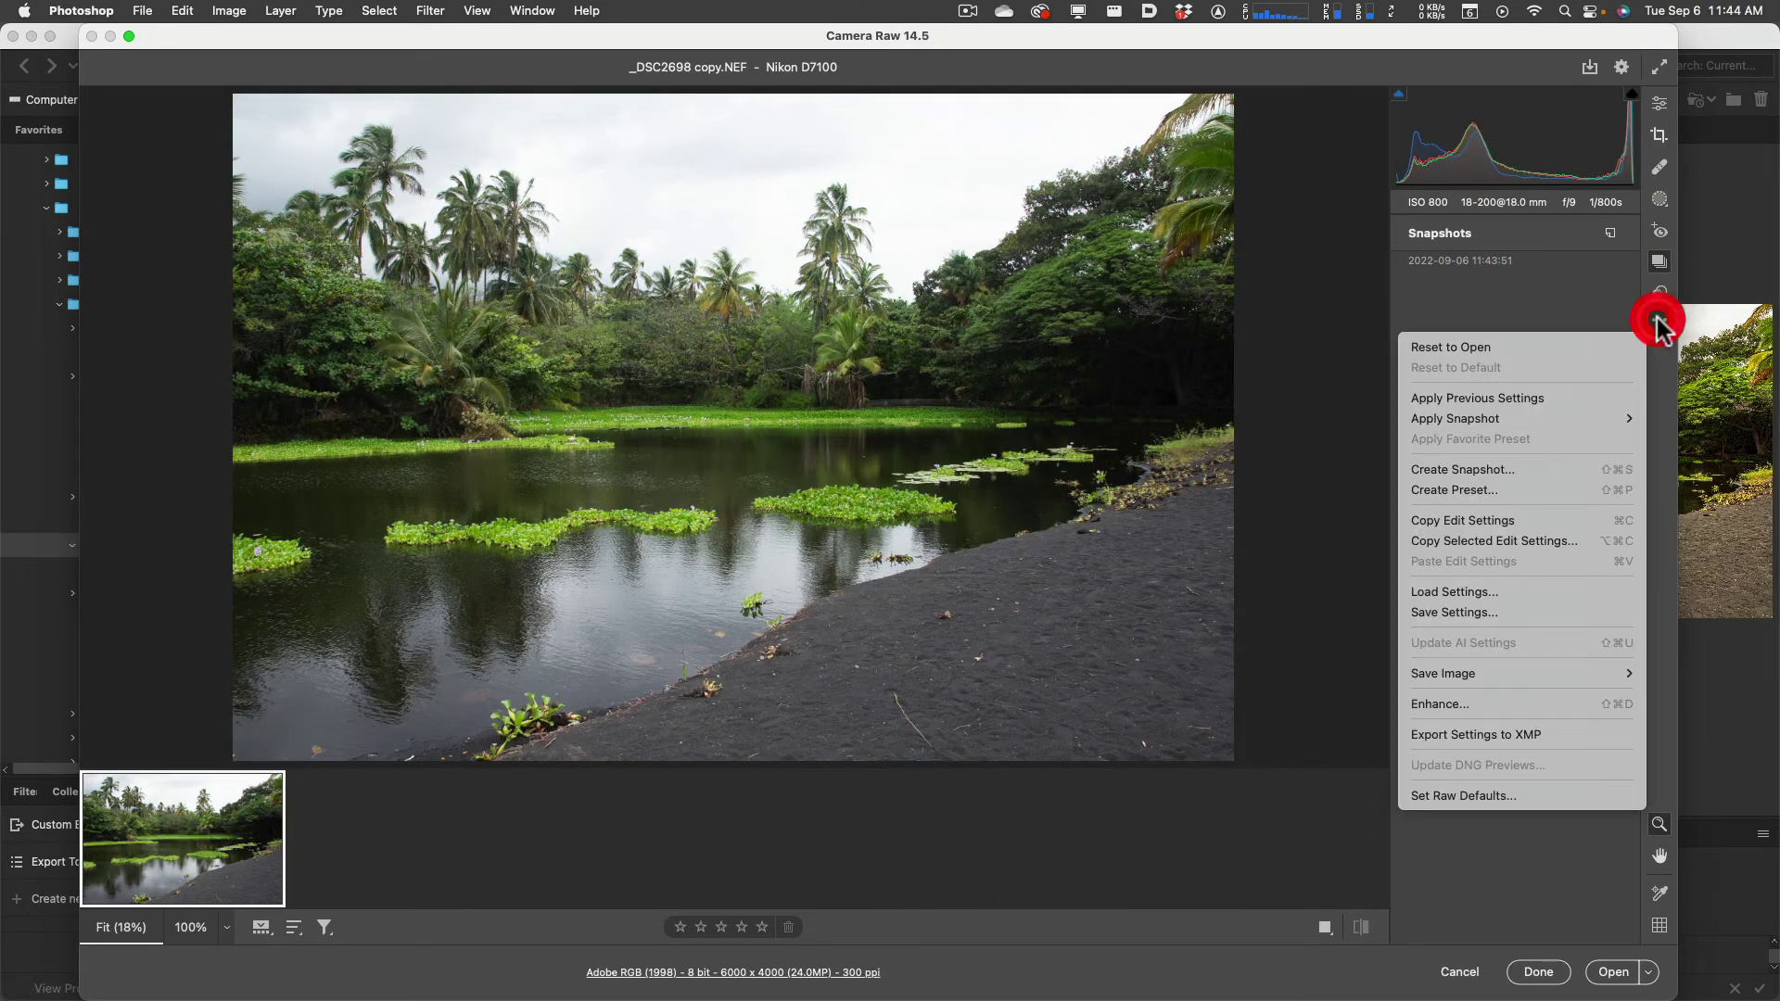
left_click(1440, 350)
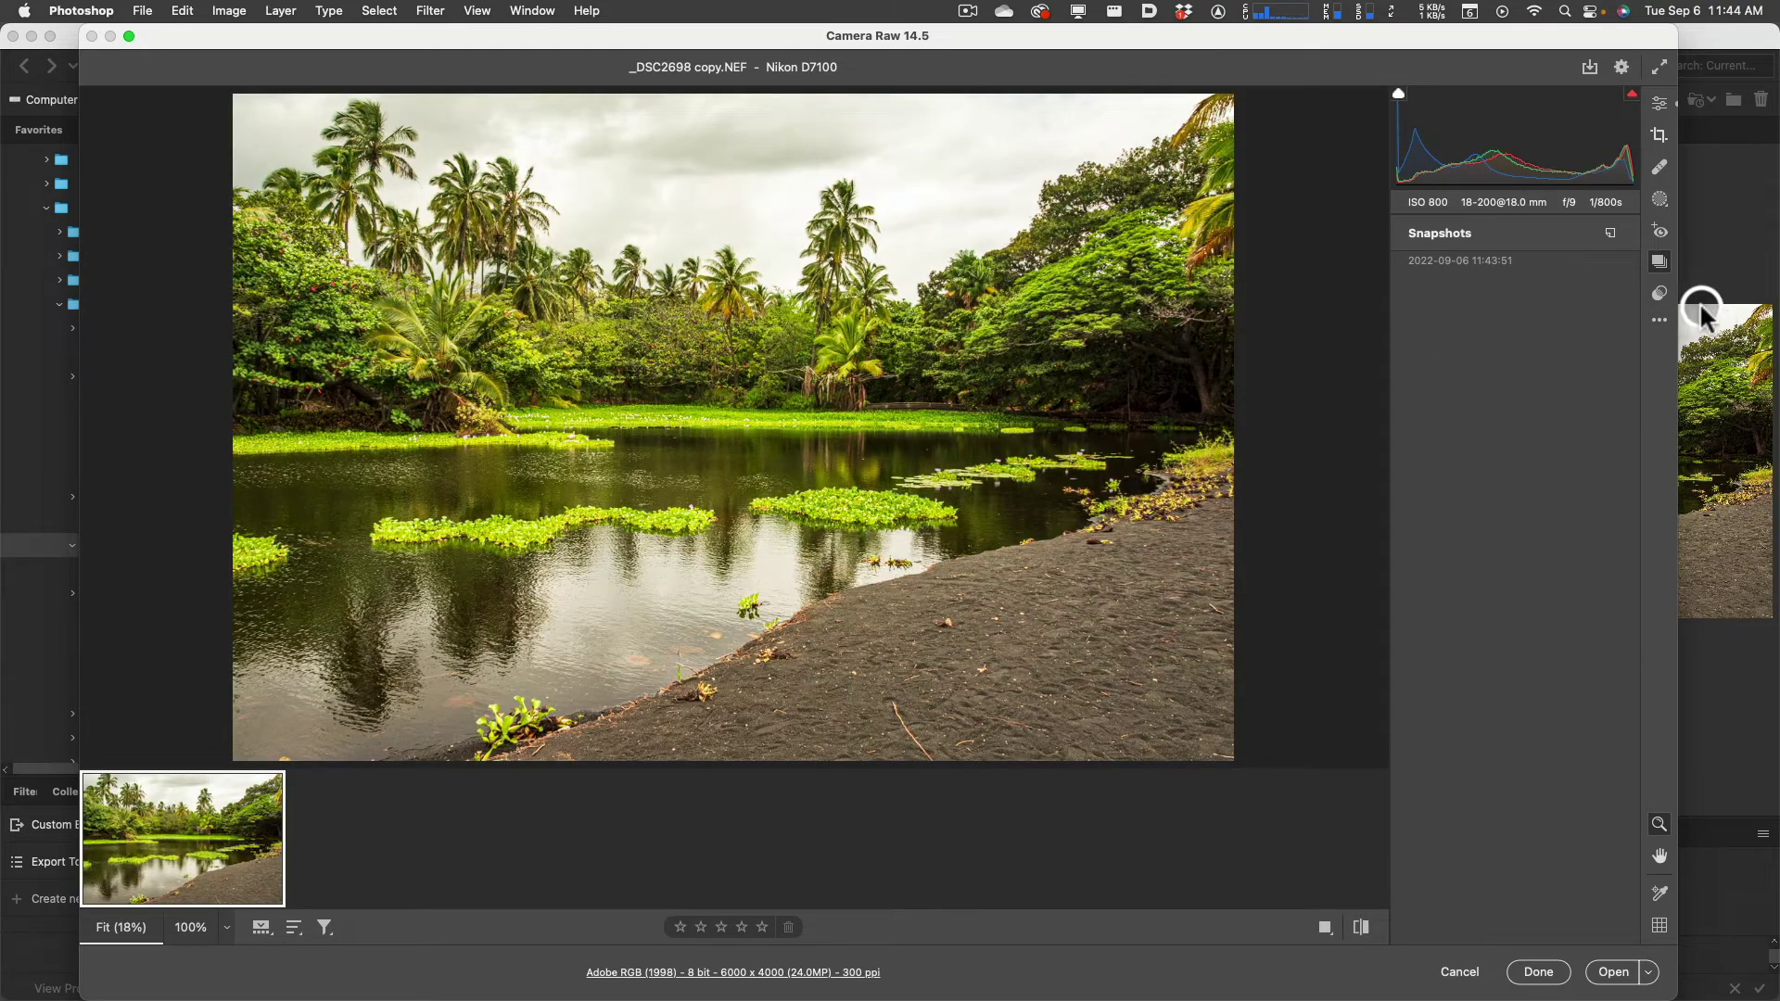
Reset the pond photo to its default settings and save that state as a snapshot named Start
left_click(1660, 320)
left_click(1602, 367)
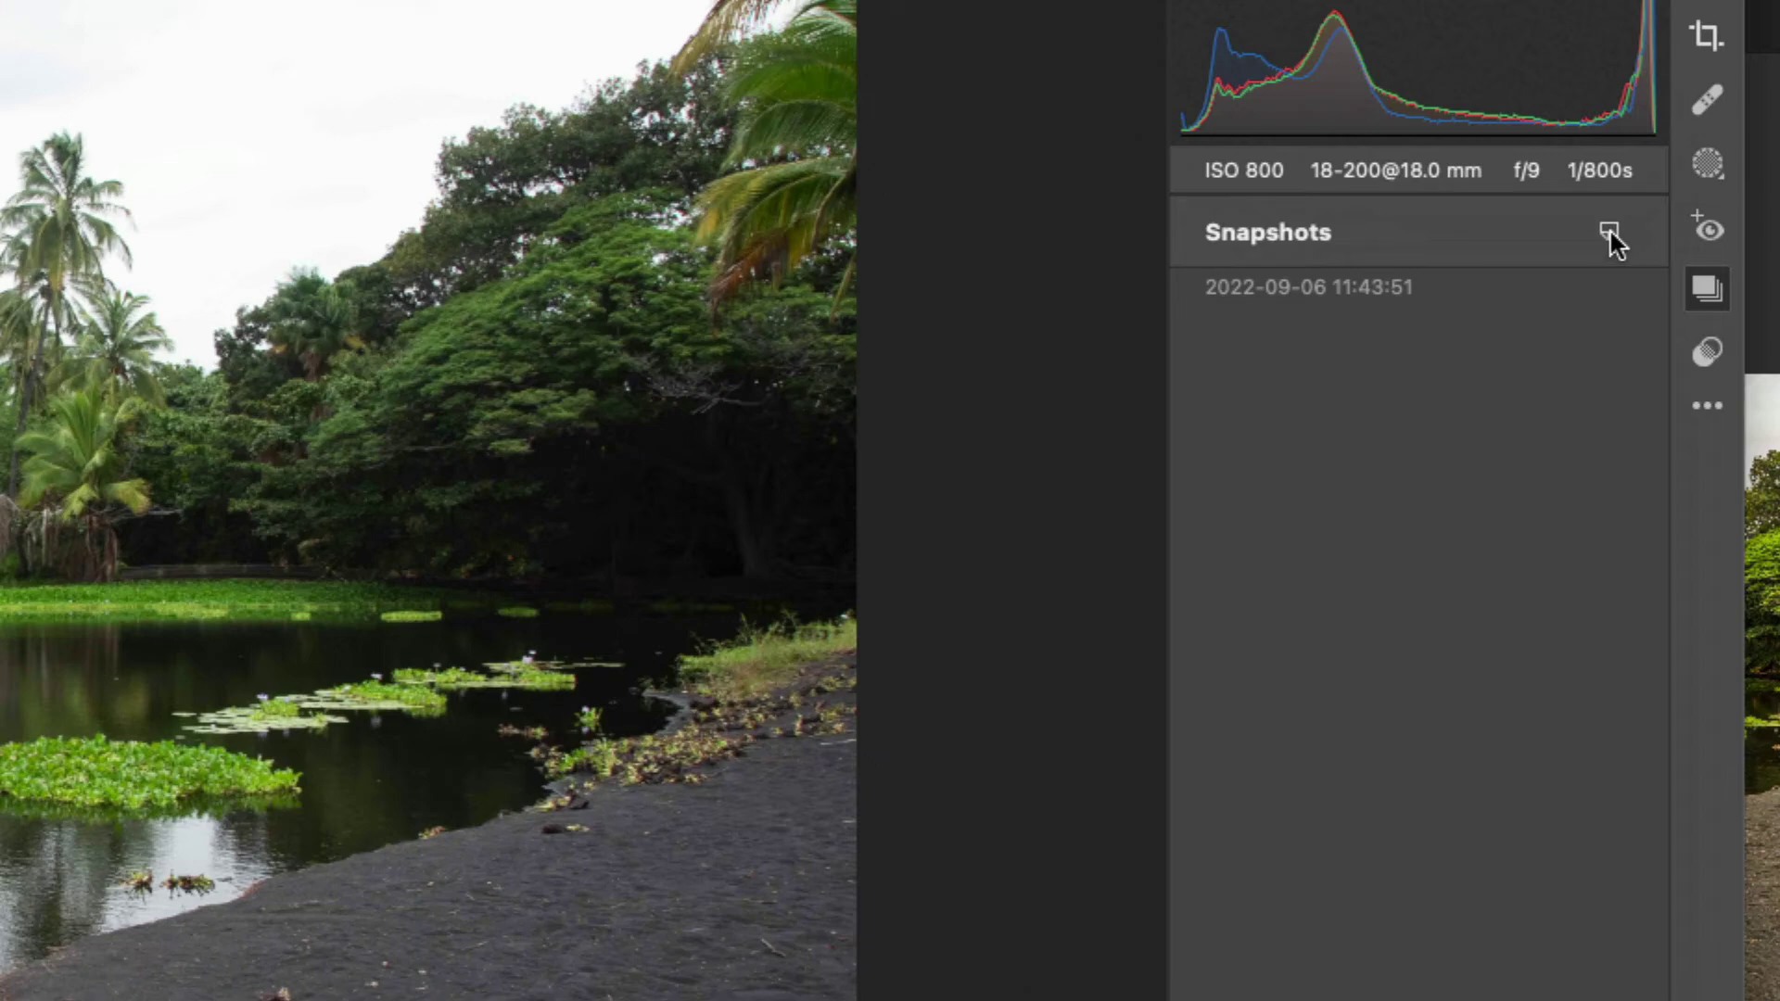
left_click(1611, 231)
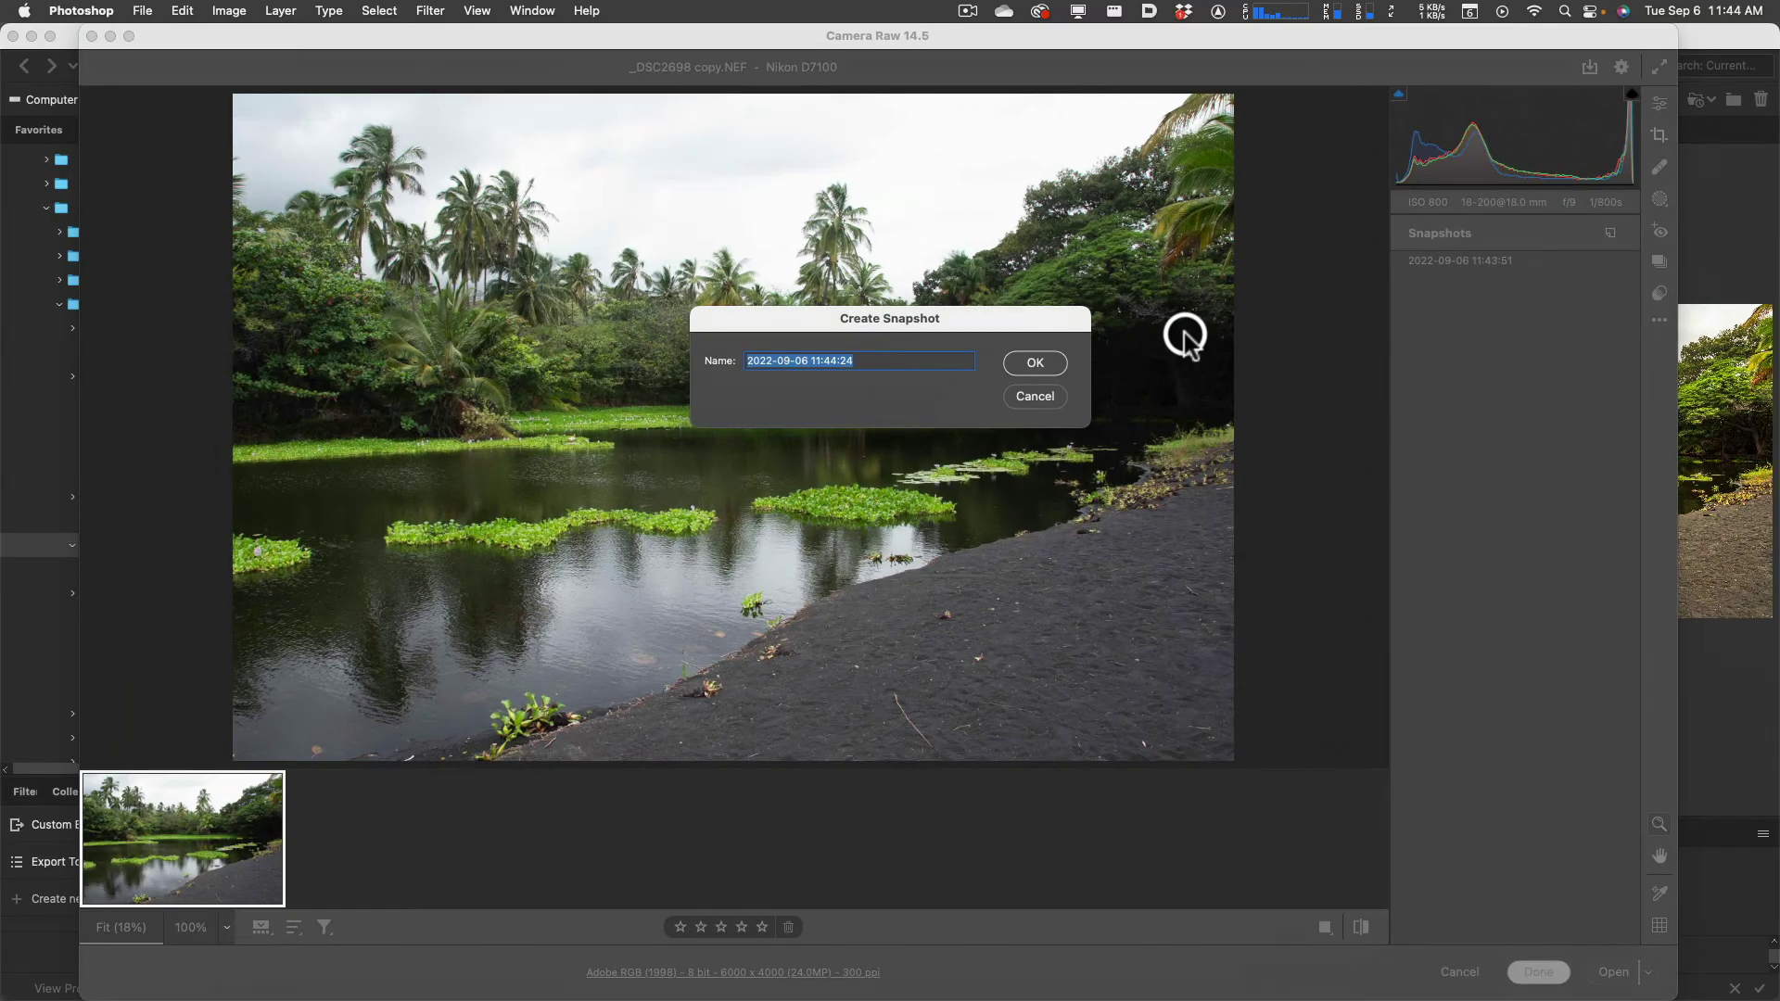
type("OP")
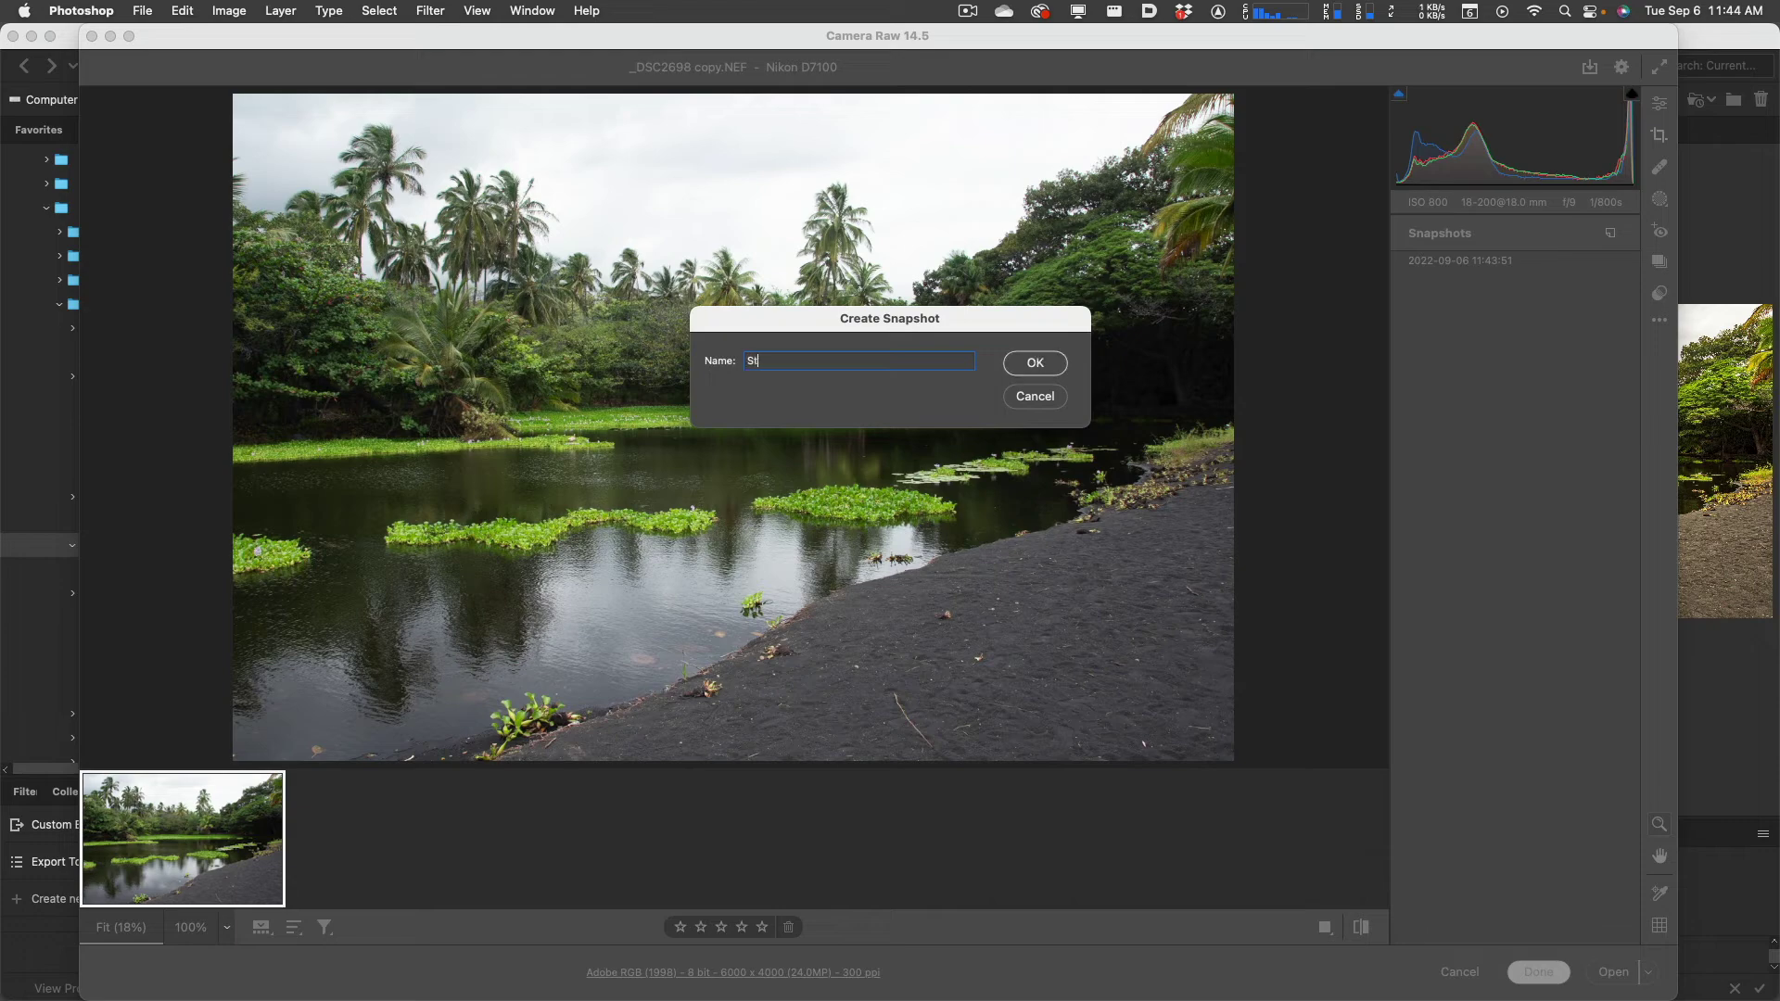
left_click(1035, 363)
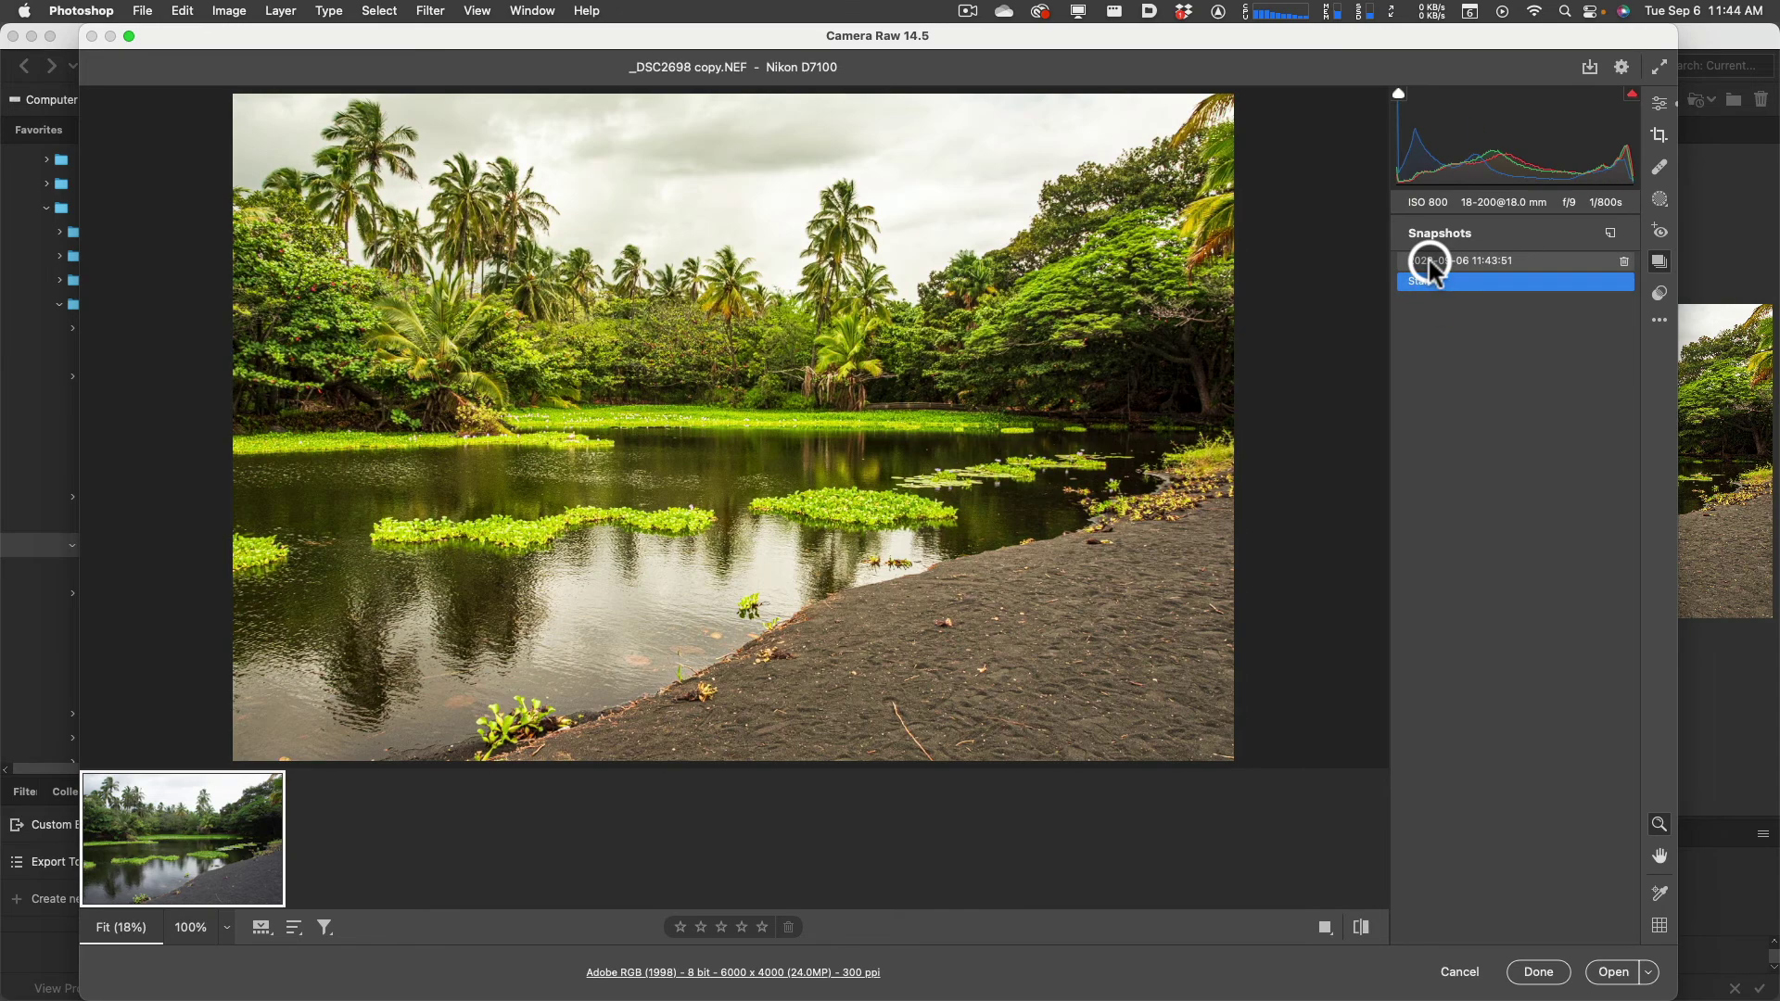
Reapply the dated snapshot with the edited look to the pond photo, and glance over the Basic edit section
left_click(1428, 259)
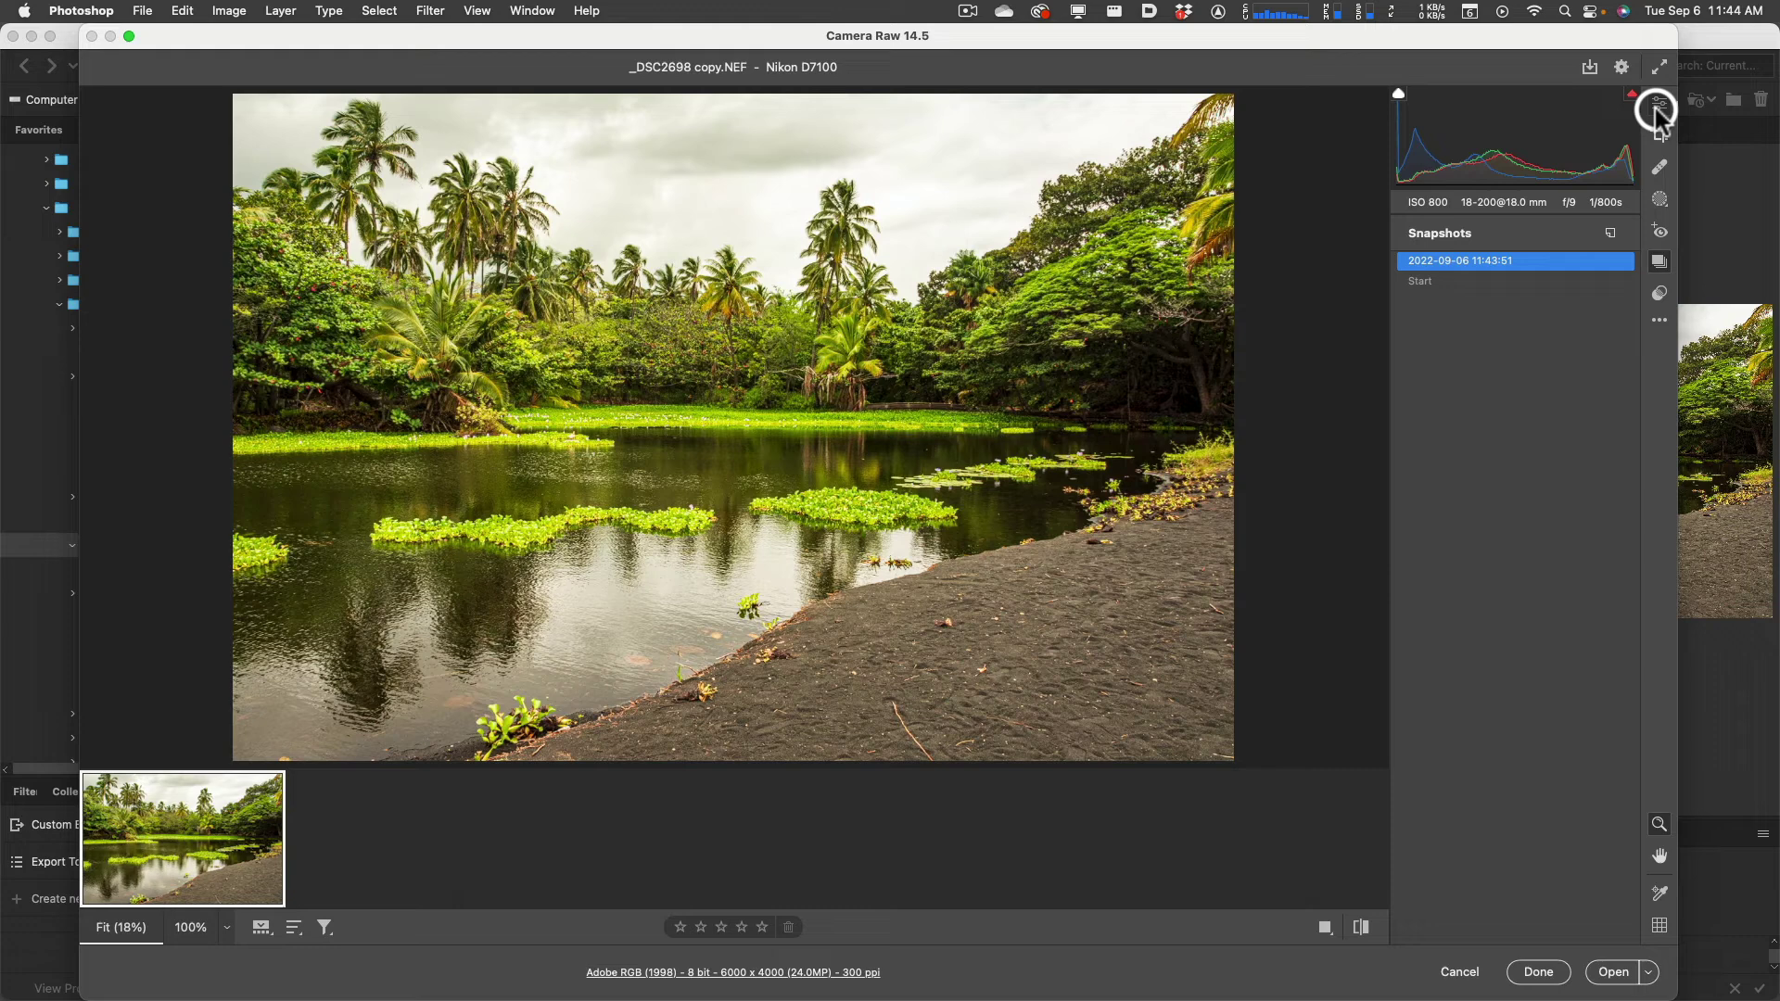
left_click(1660, 103)
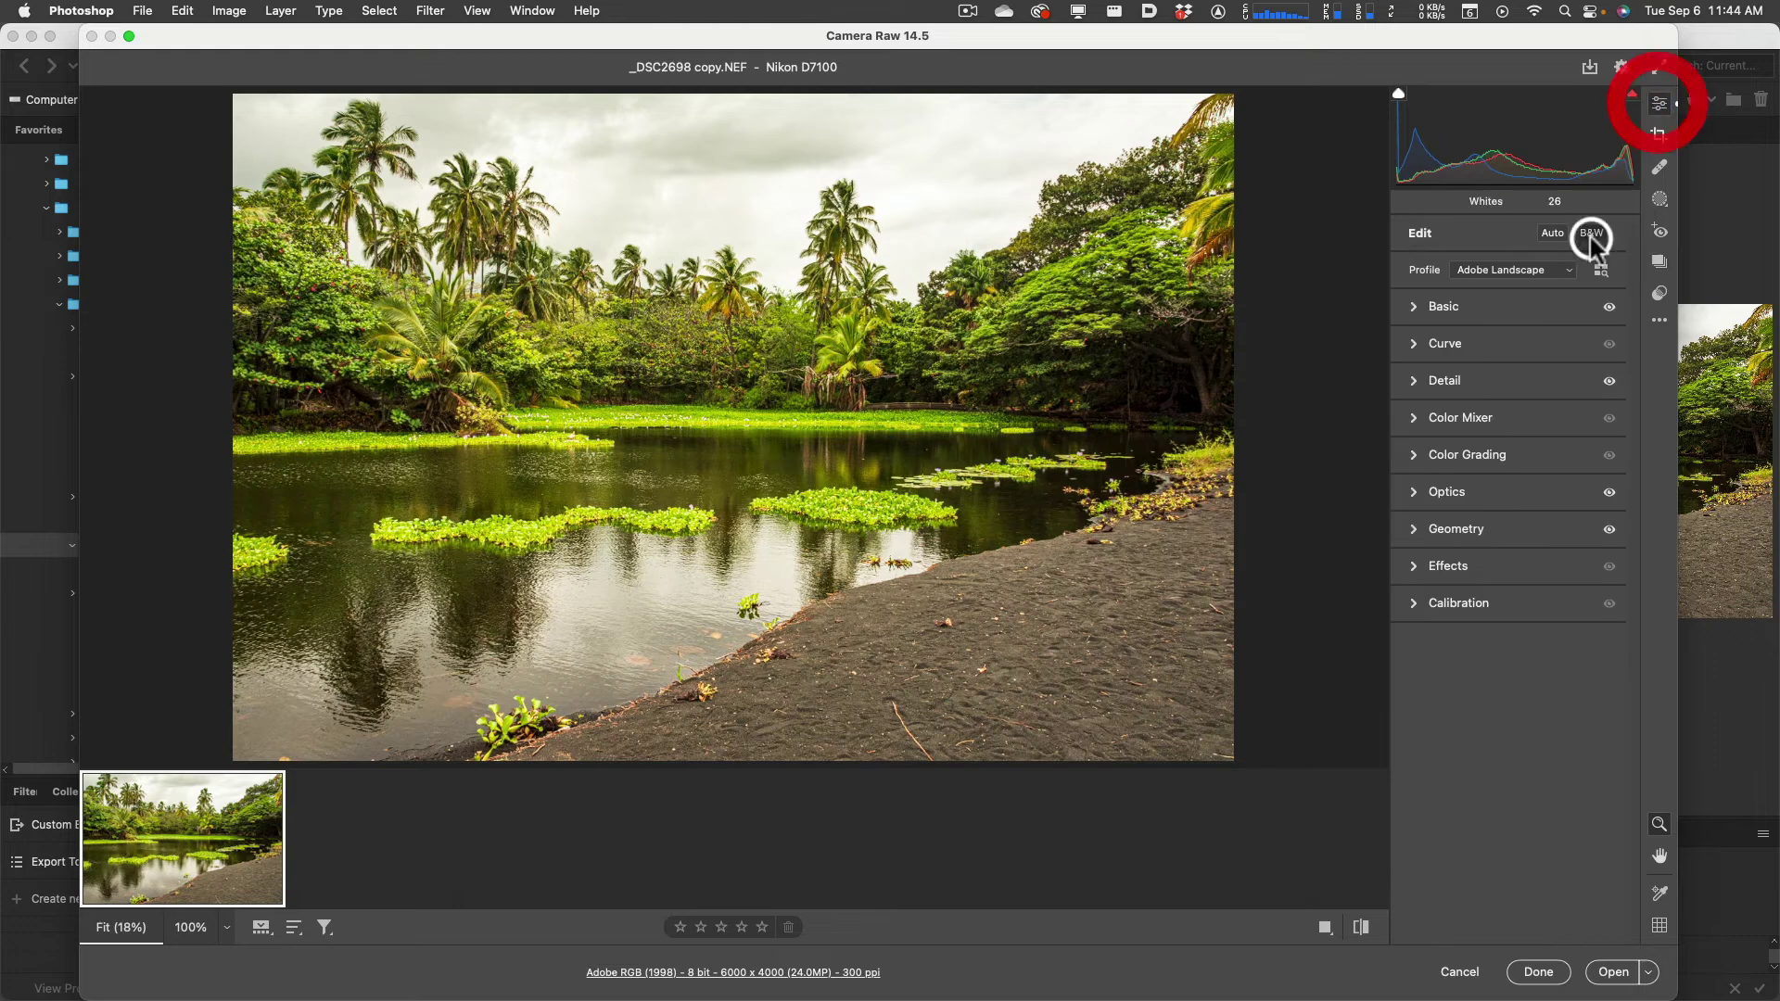
left_click(1414, 306)
left_click(1419, 306)
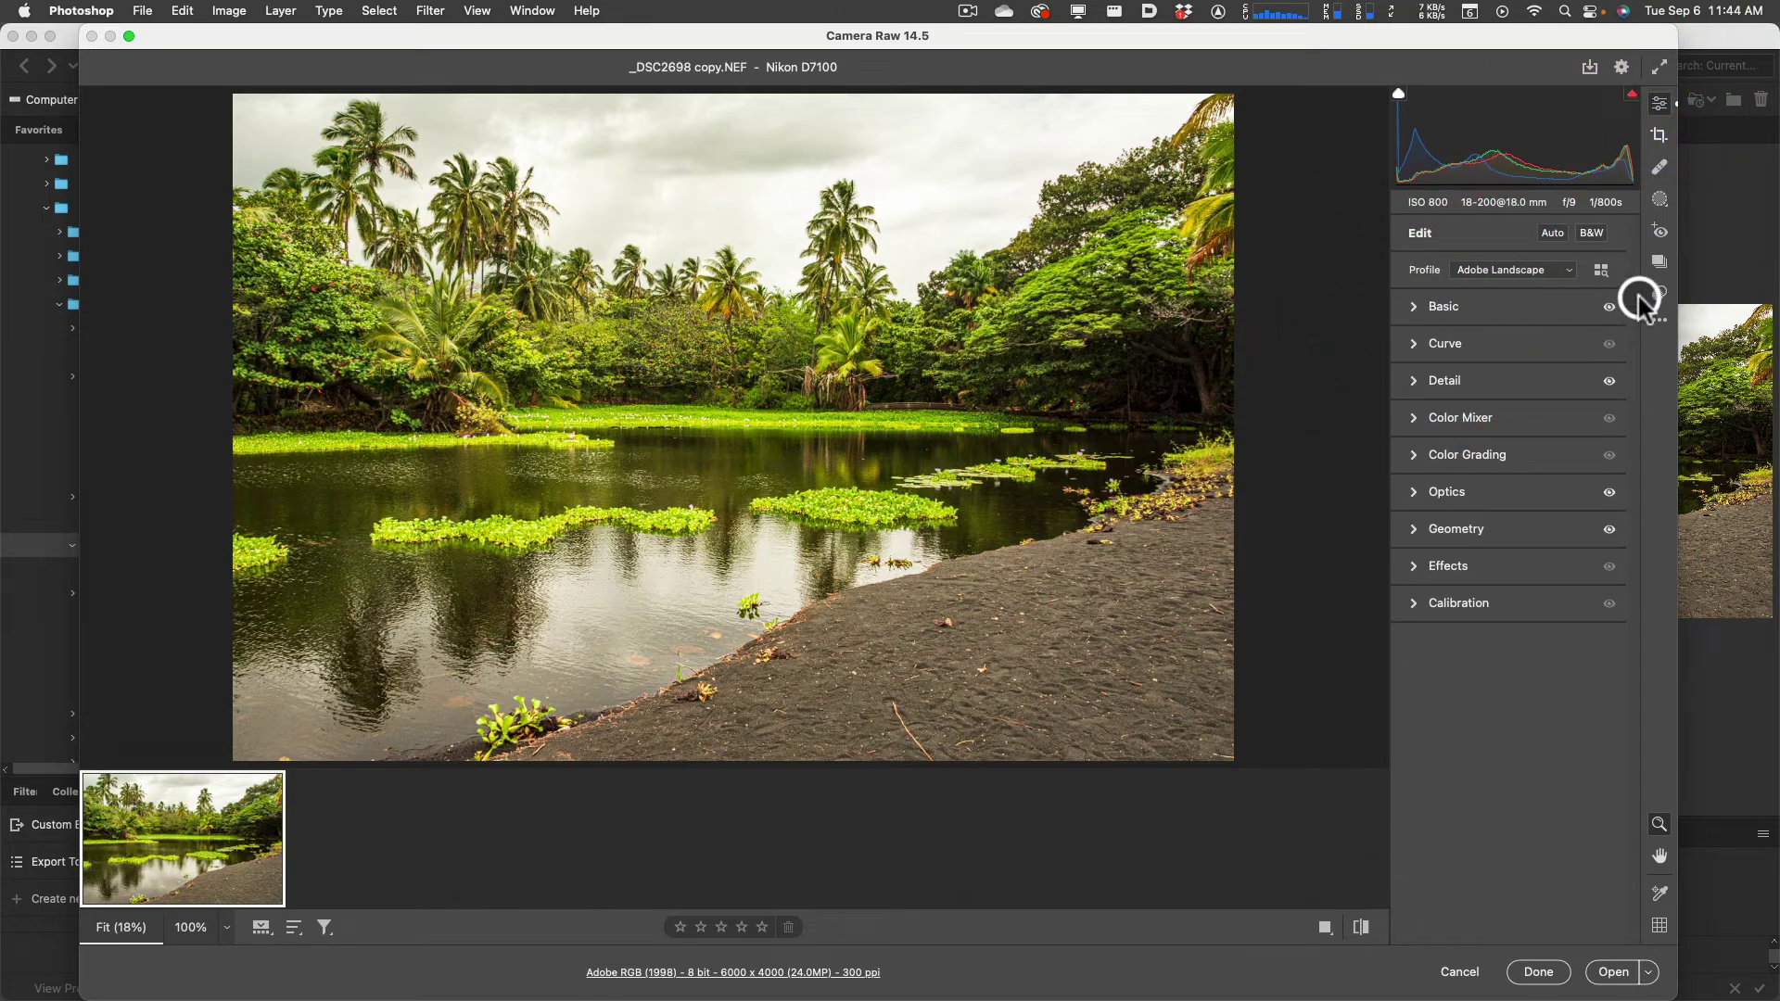
Bring up the preset groups for the pond photo and close Camera Raw, keeping the edits and snapshots
left_click(1659, 262)
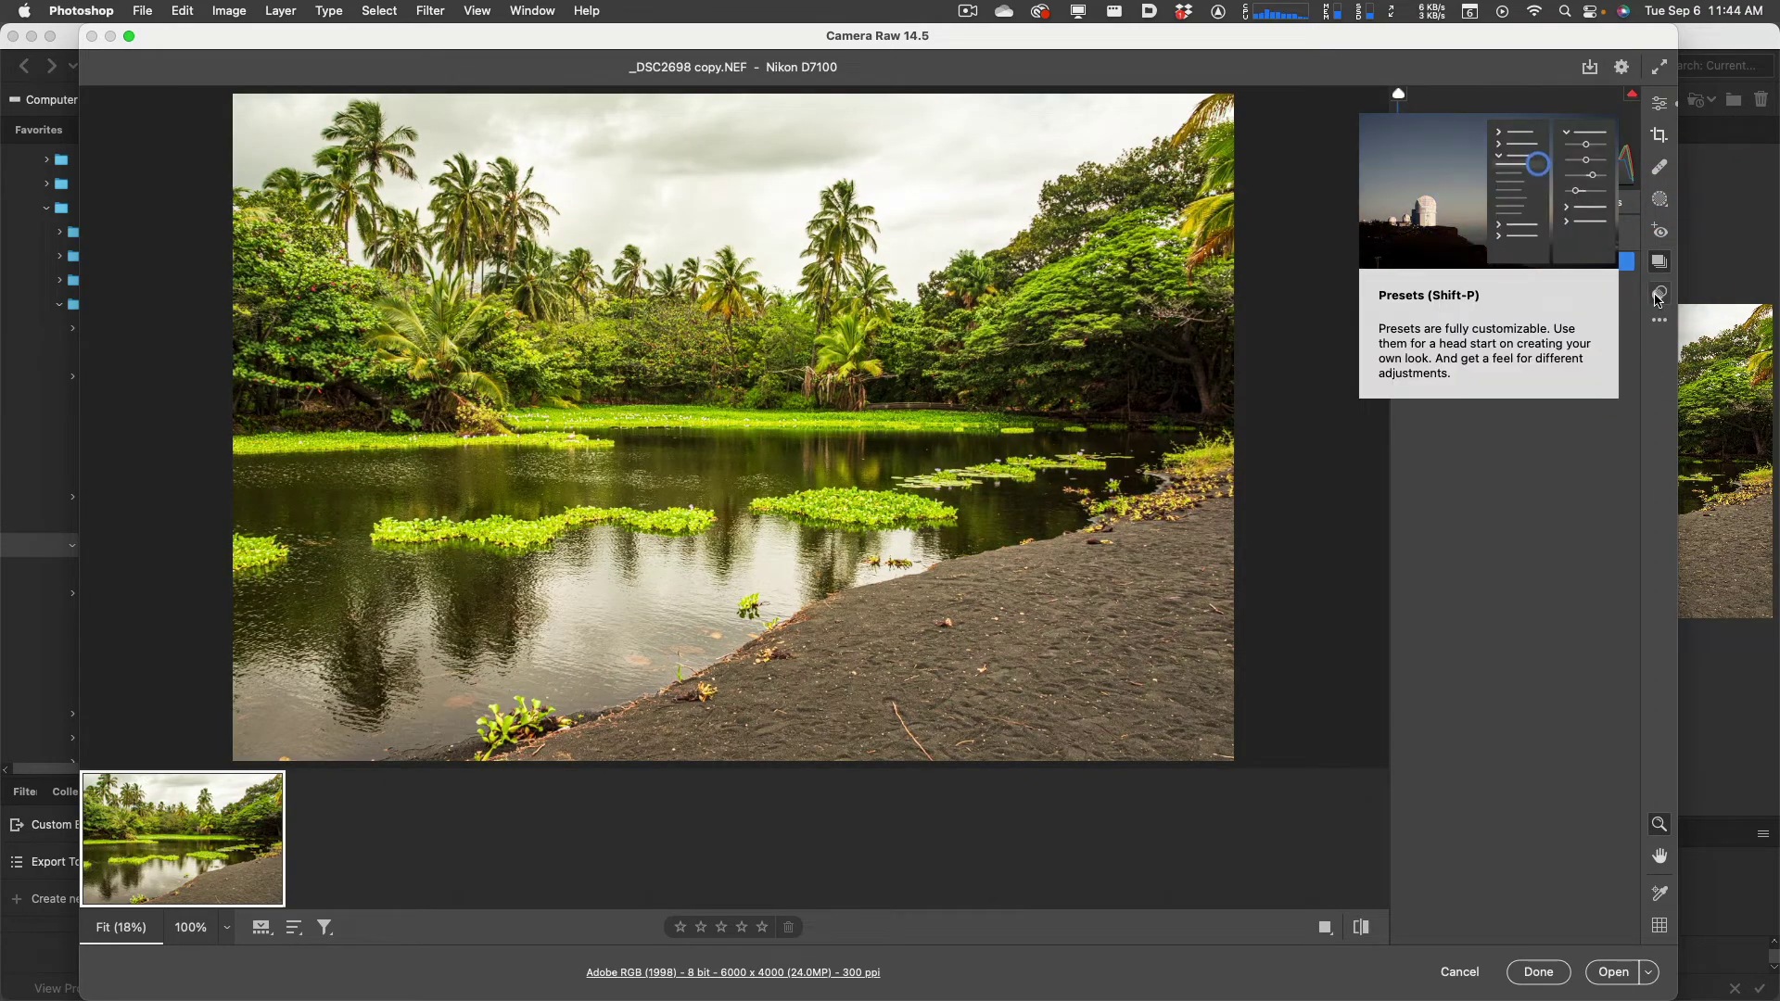
left_click(1658, 297)
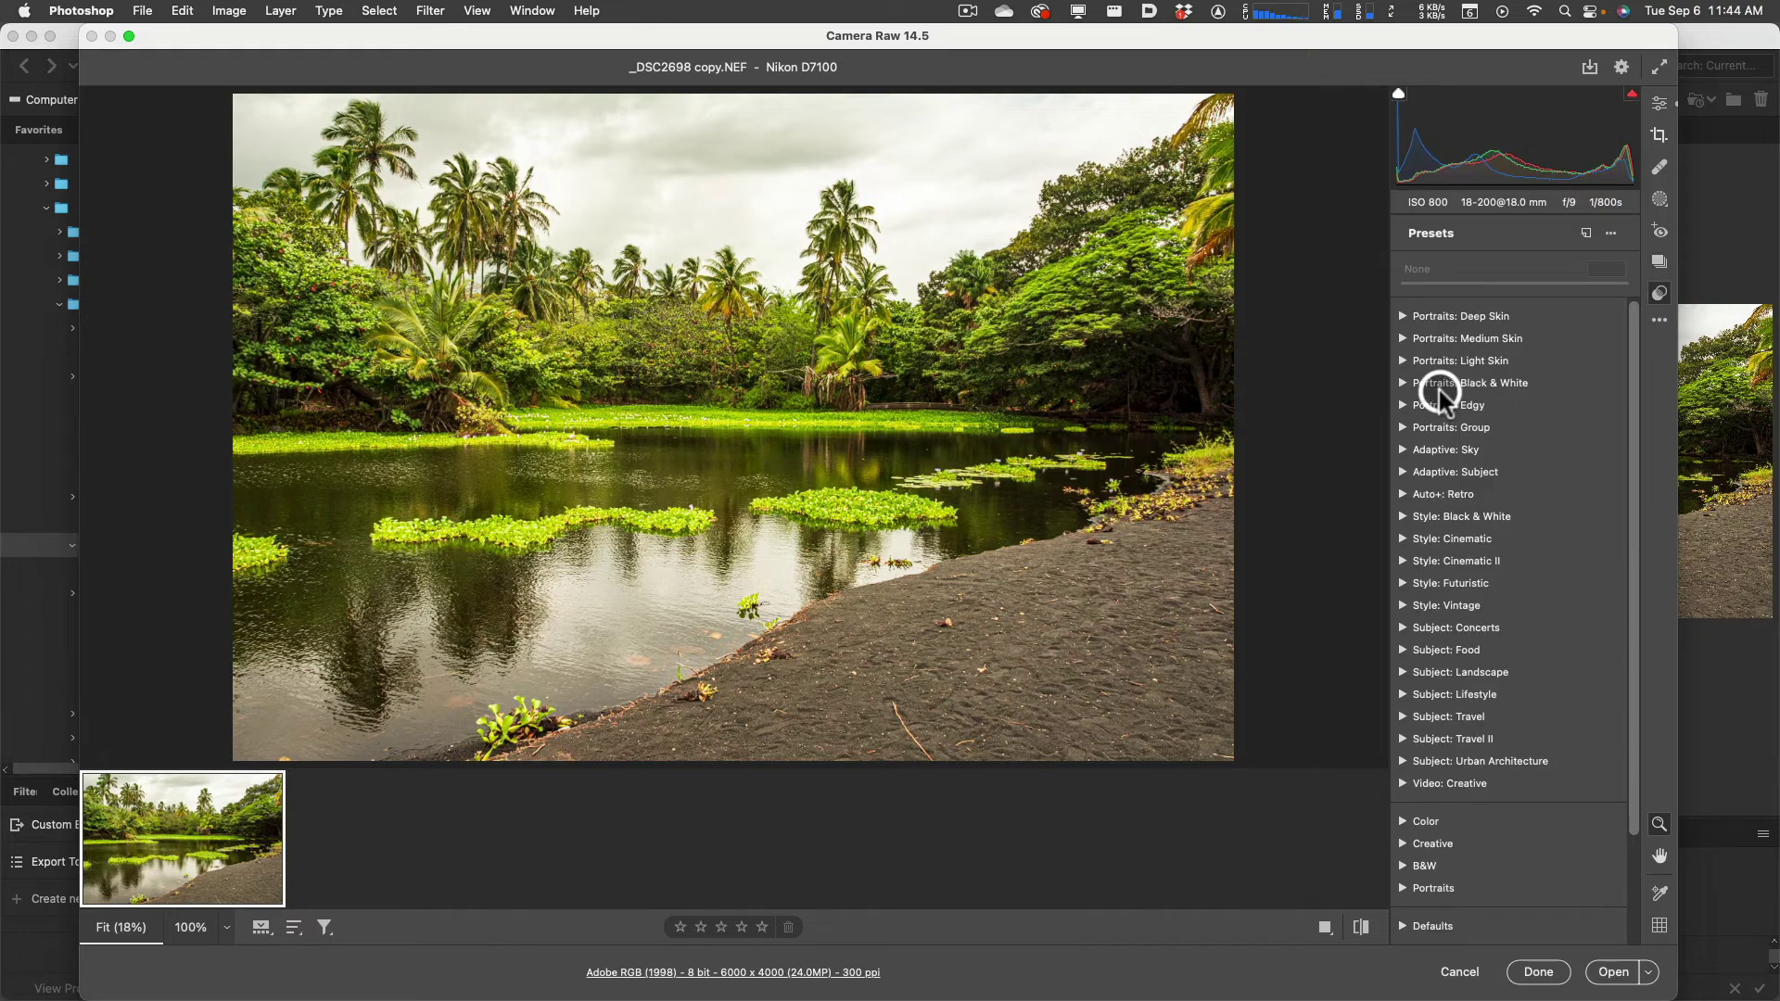
left_click(1530, 974)
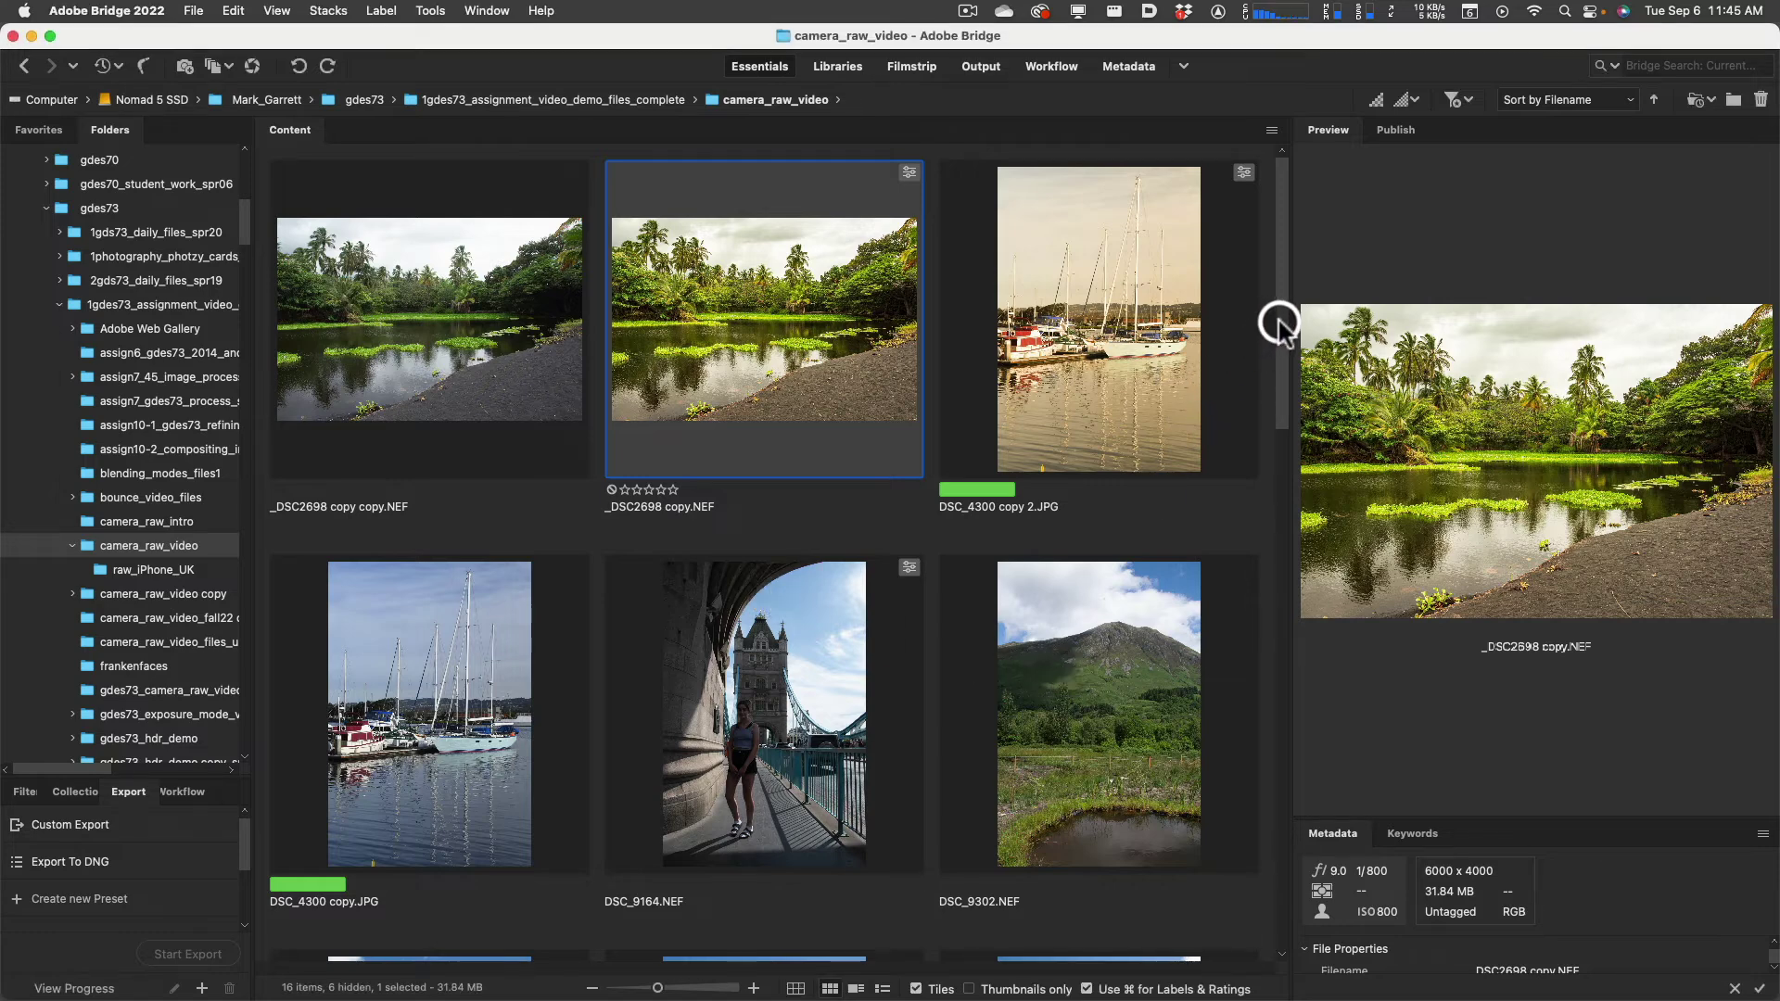
Find the sea cliff photo DSC_9510.NEF in the camera_raw_video folder and open it in Camera Raw
left_click_drag(1279, 325, 1246, 636)
left_click(683, 536)
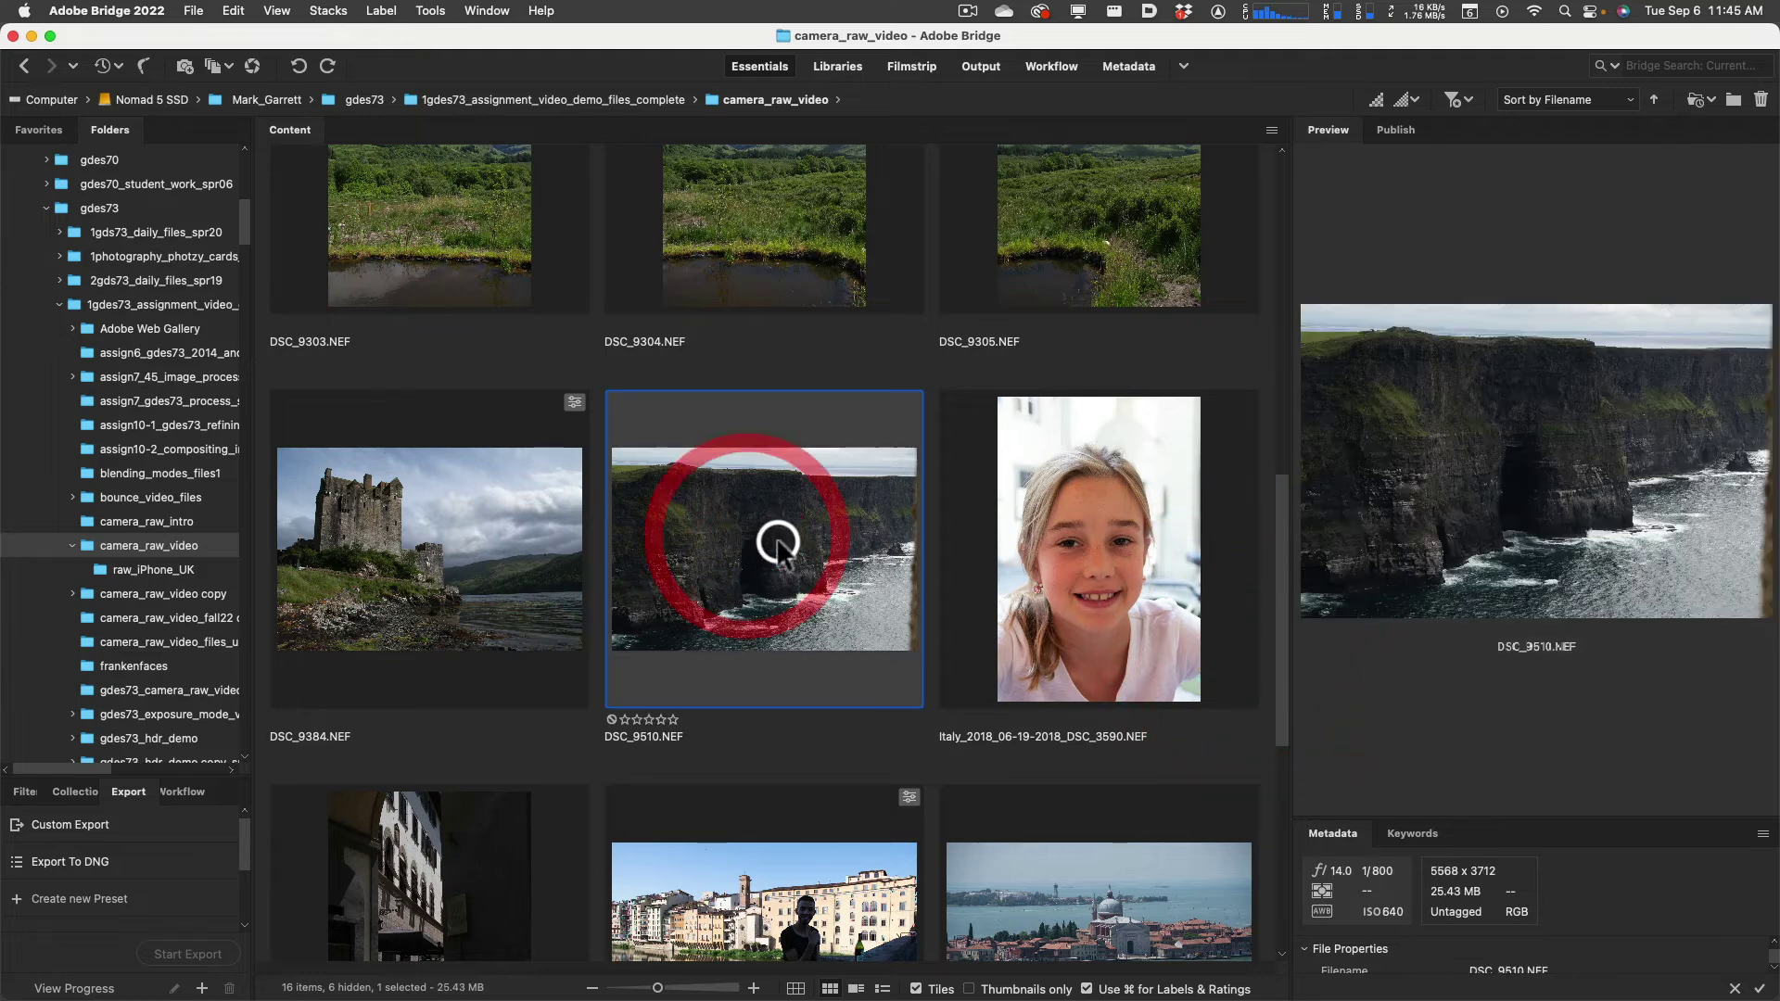
double_click(779, 548)
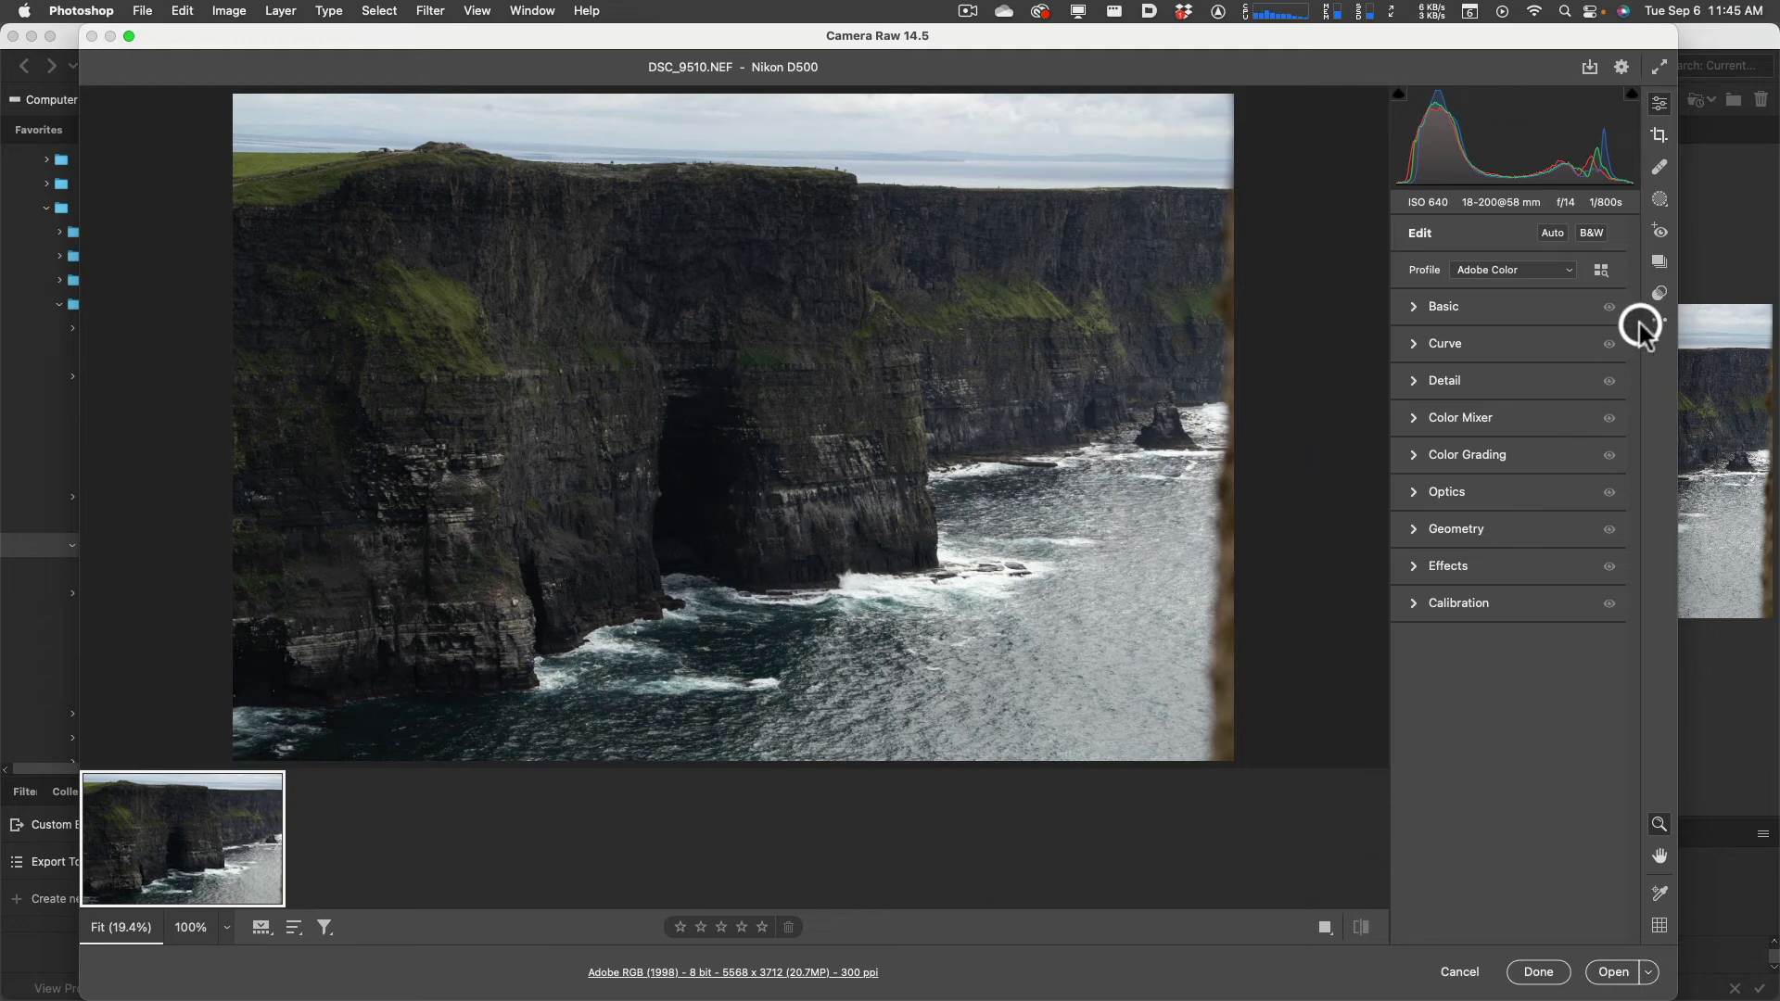
Apply the LN06 preset from the Subject: Landscape group to the cliff photo, and collapse the group
left_click(1660, 293)
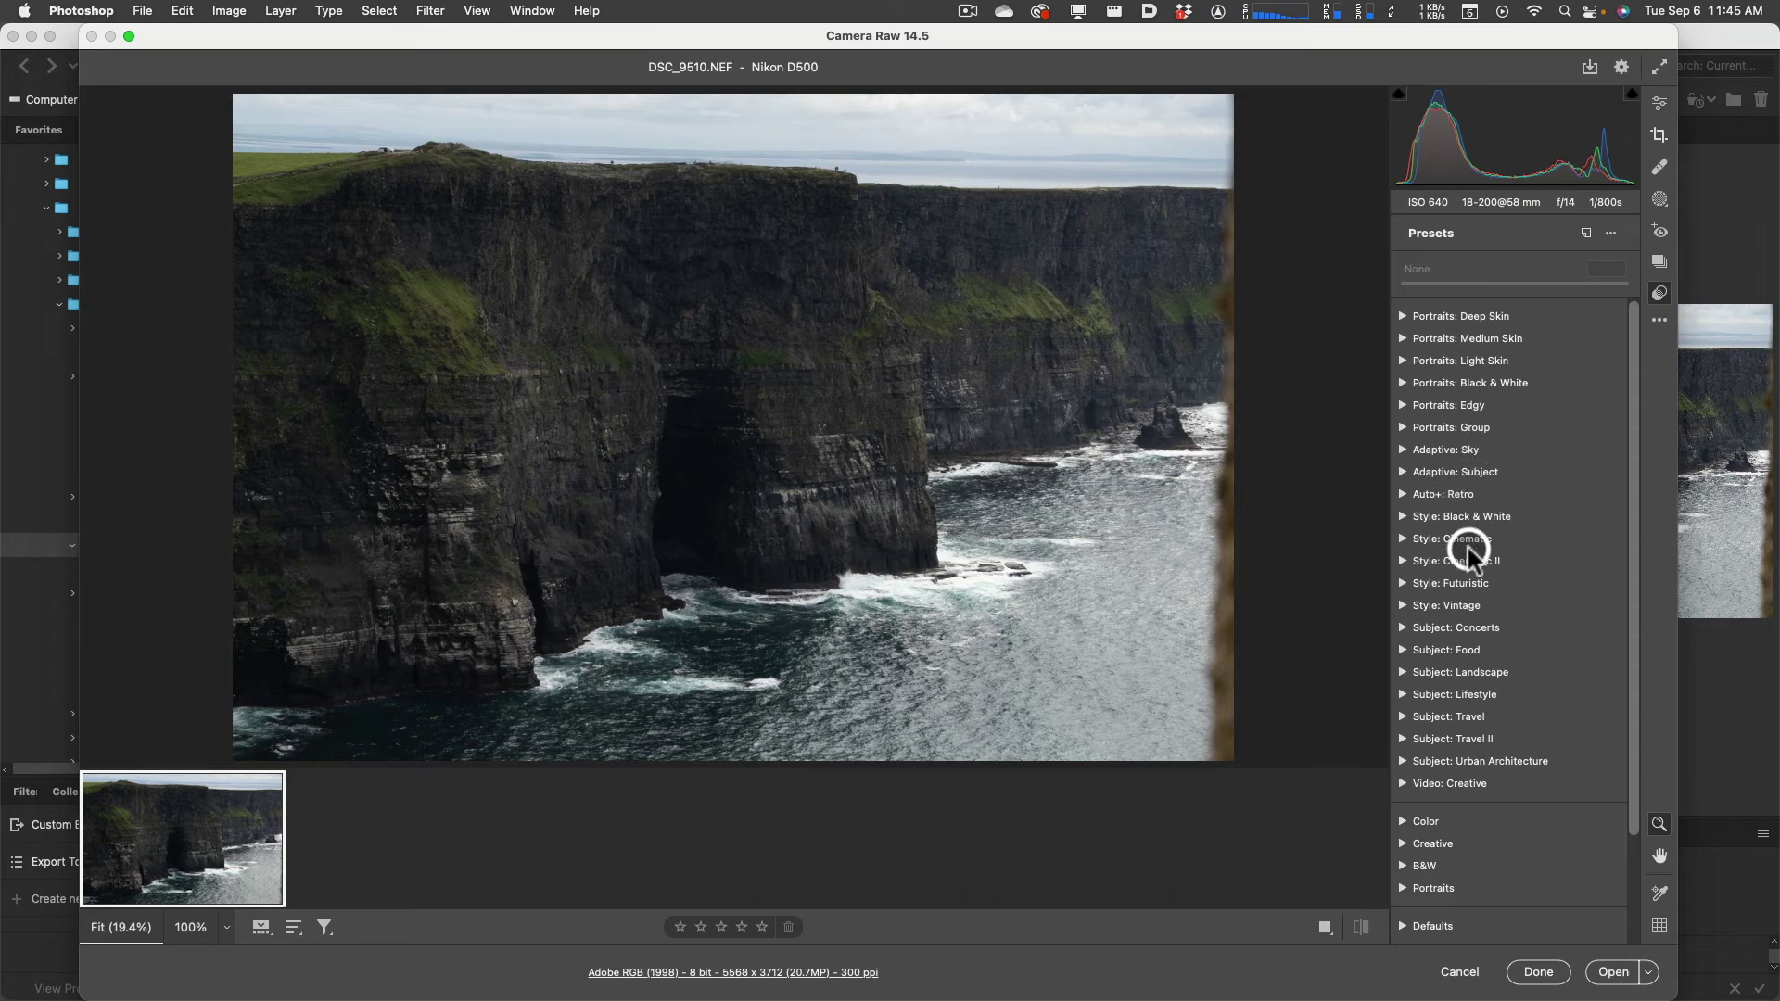
left_click(1402, 673)
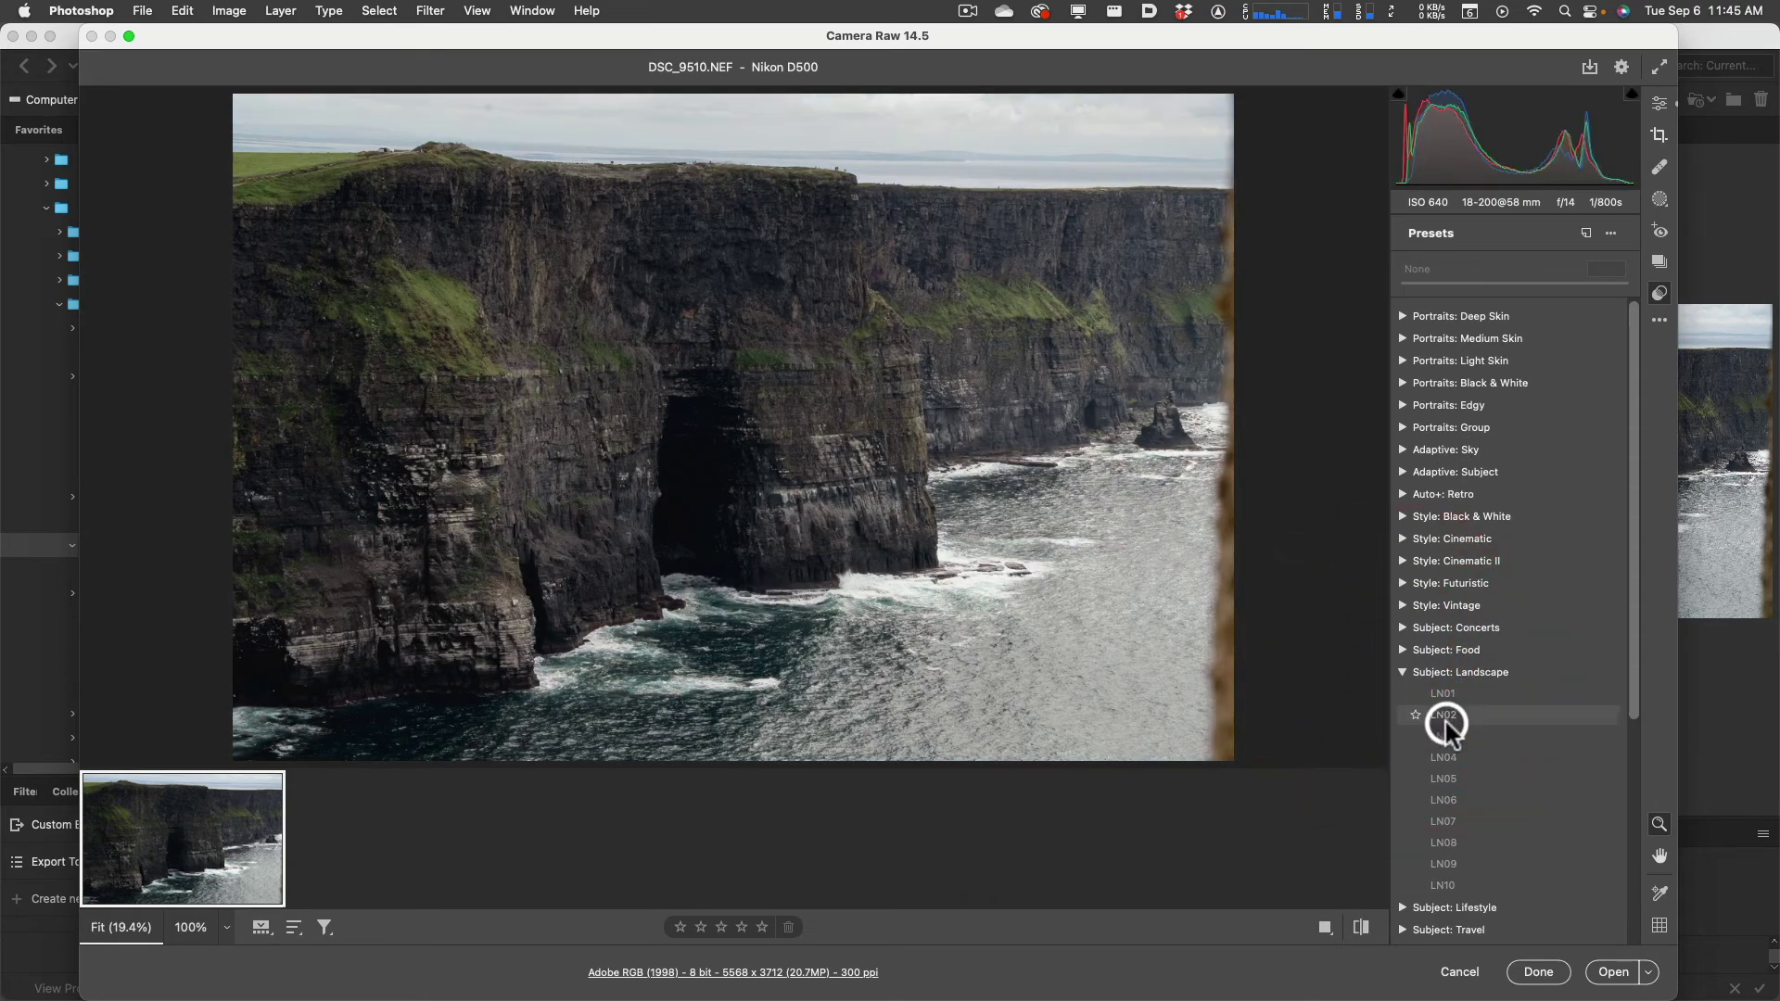
left_click(1442, 803)
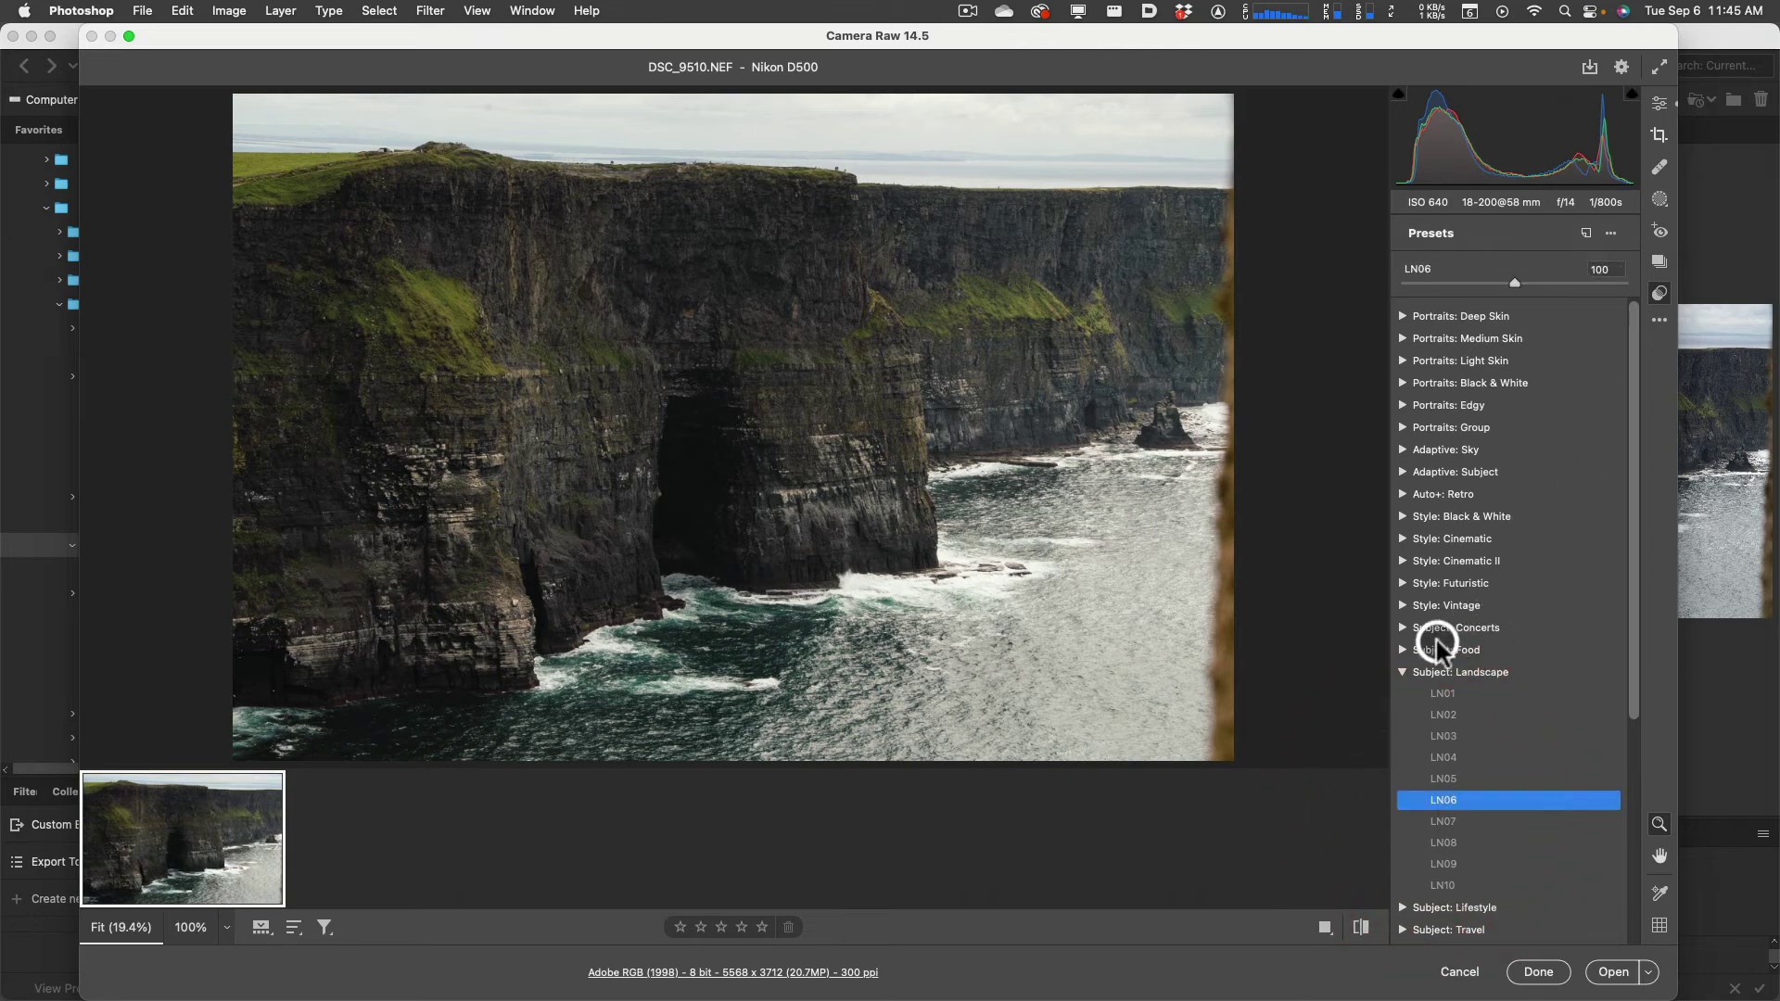
left_click(1404, 674)
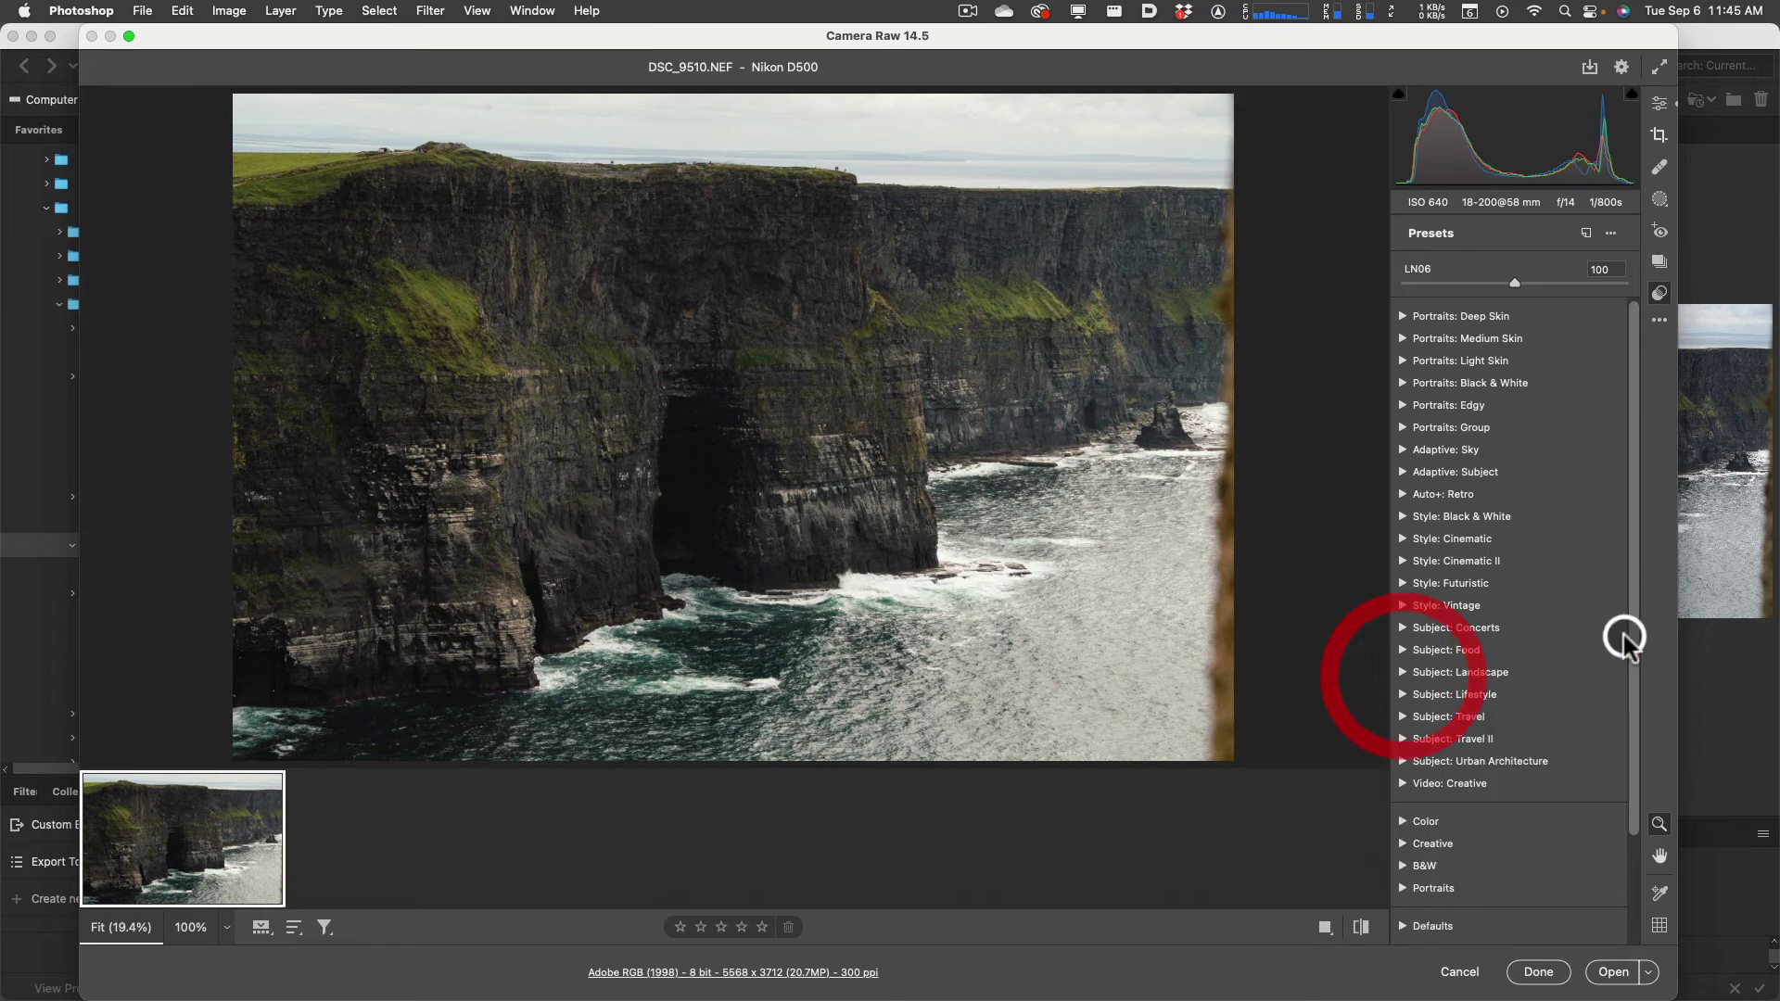
Create a preset named Mark 1 in the User Presets group from the cliff photo's settings, keeping the default subset
left_click_drag(1633, 543, 1634, 408)
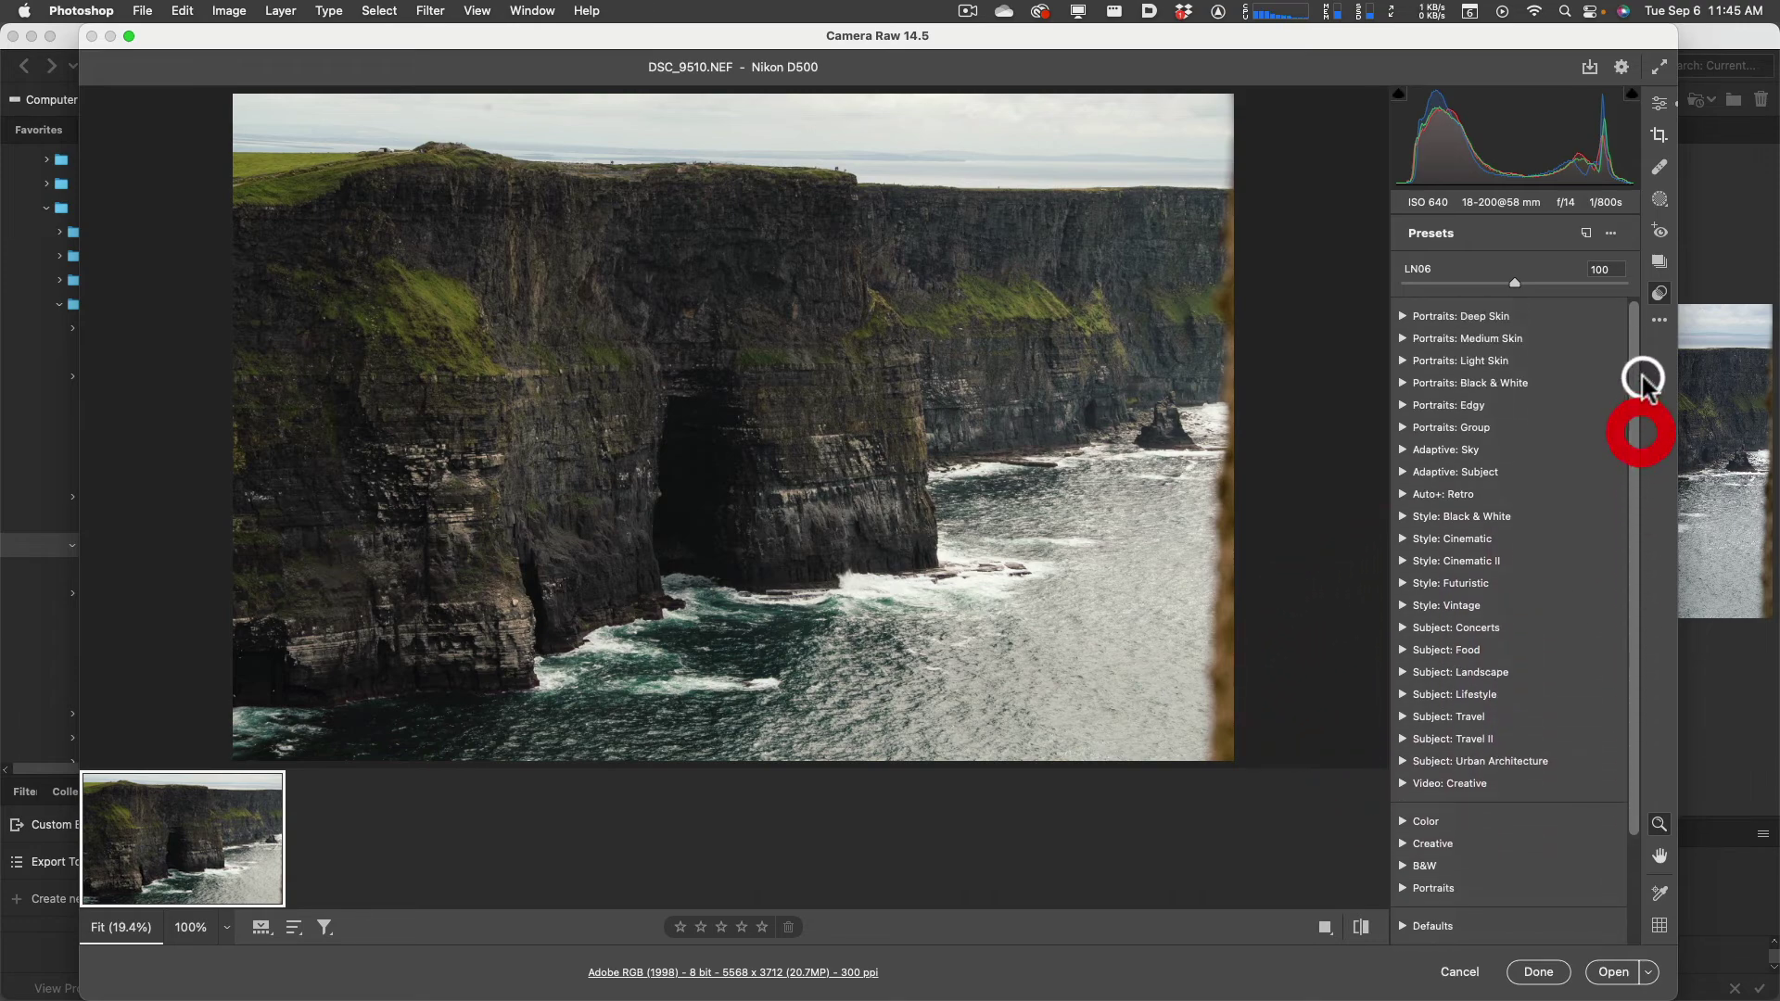
left_click(1658, 295)
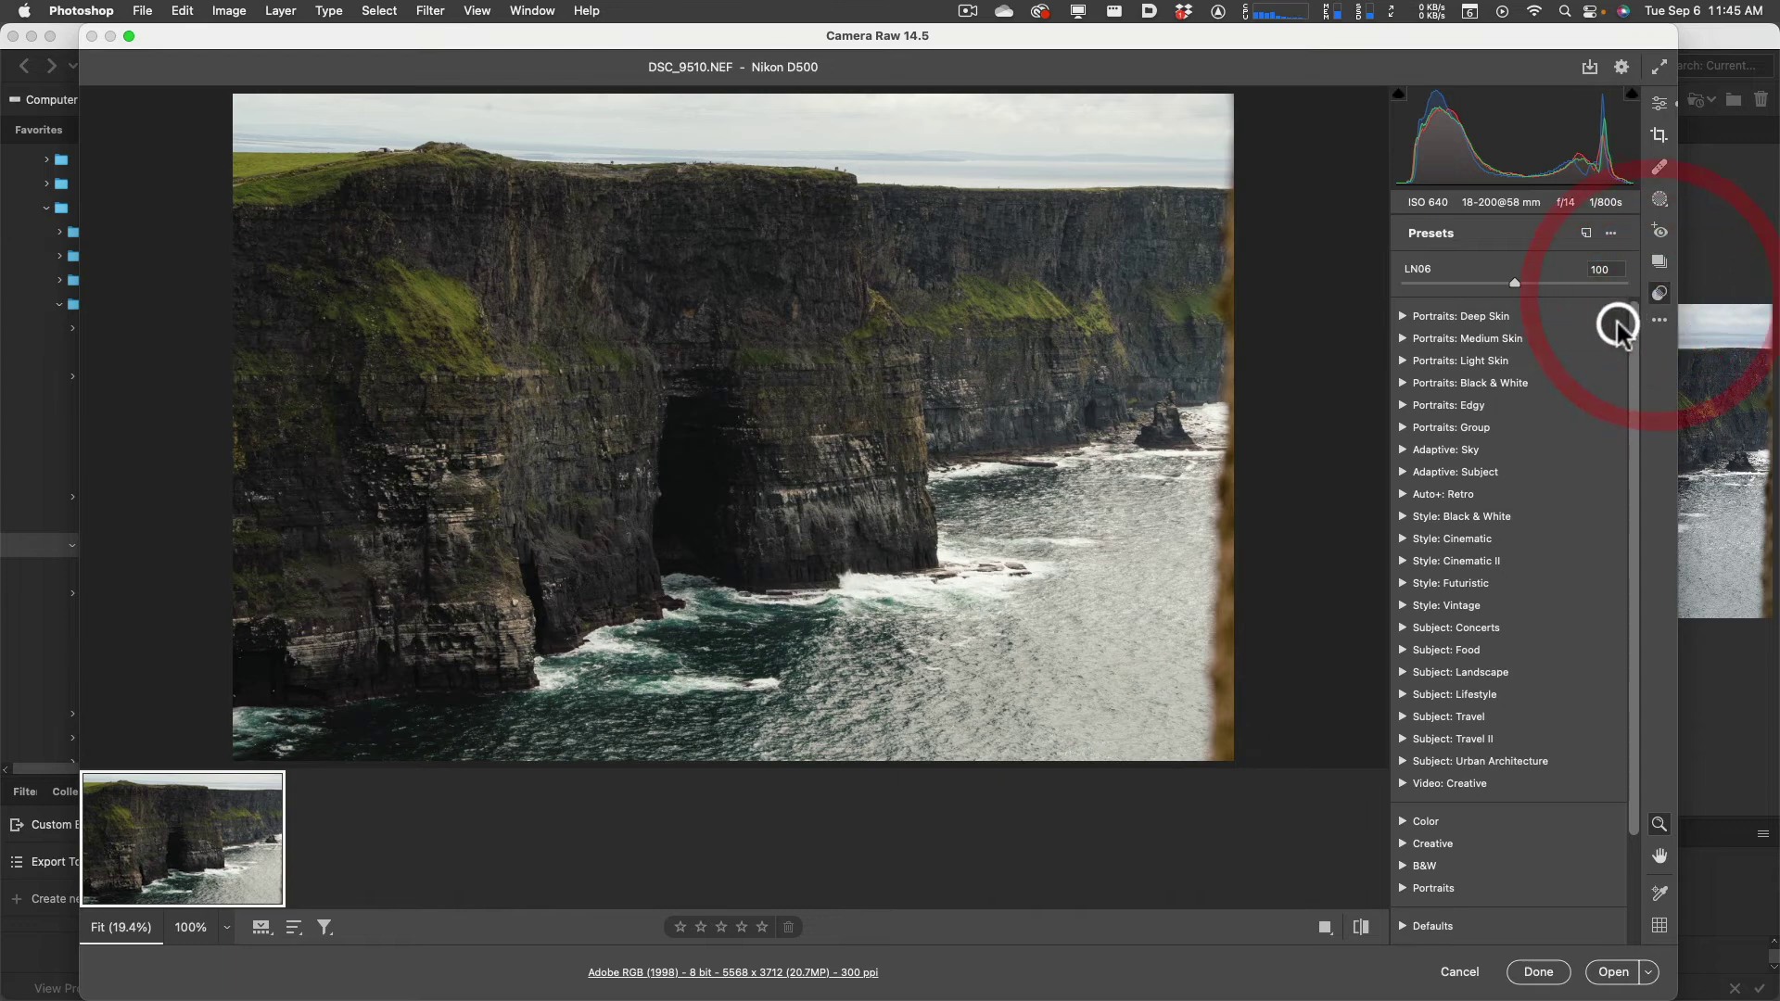
scroll(1623, 525, "down", 3)
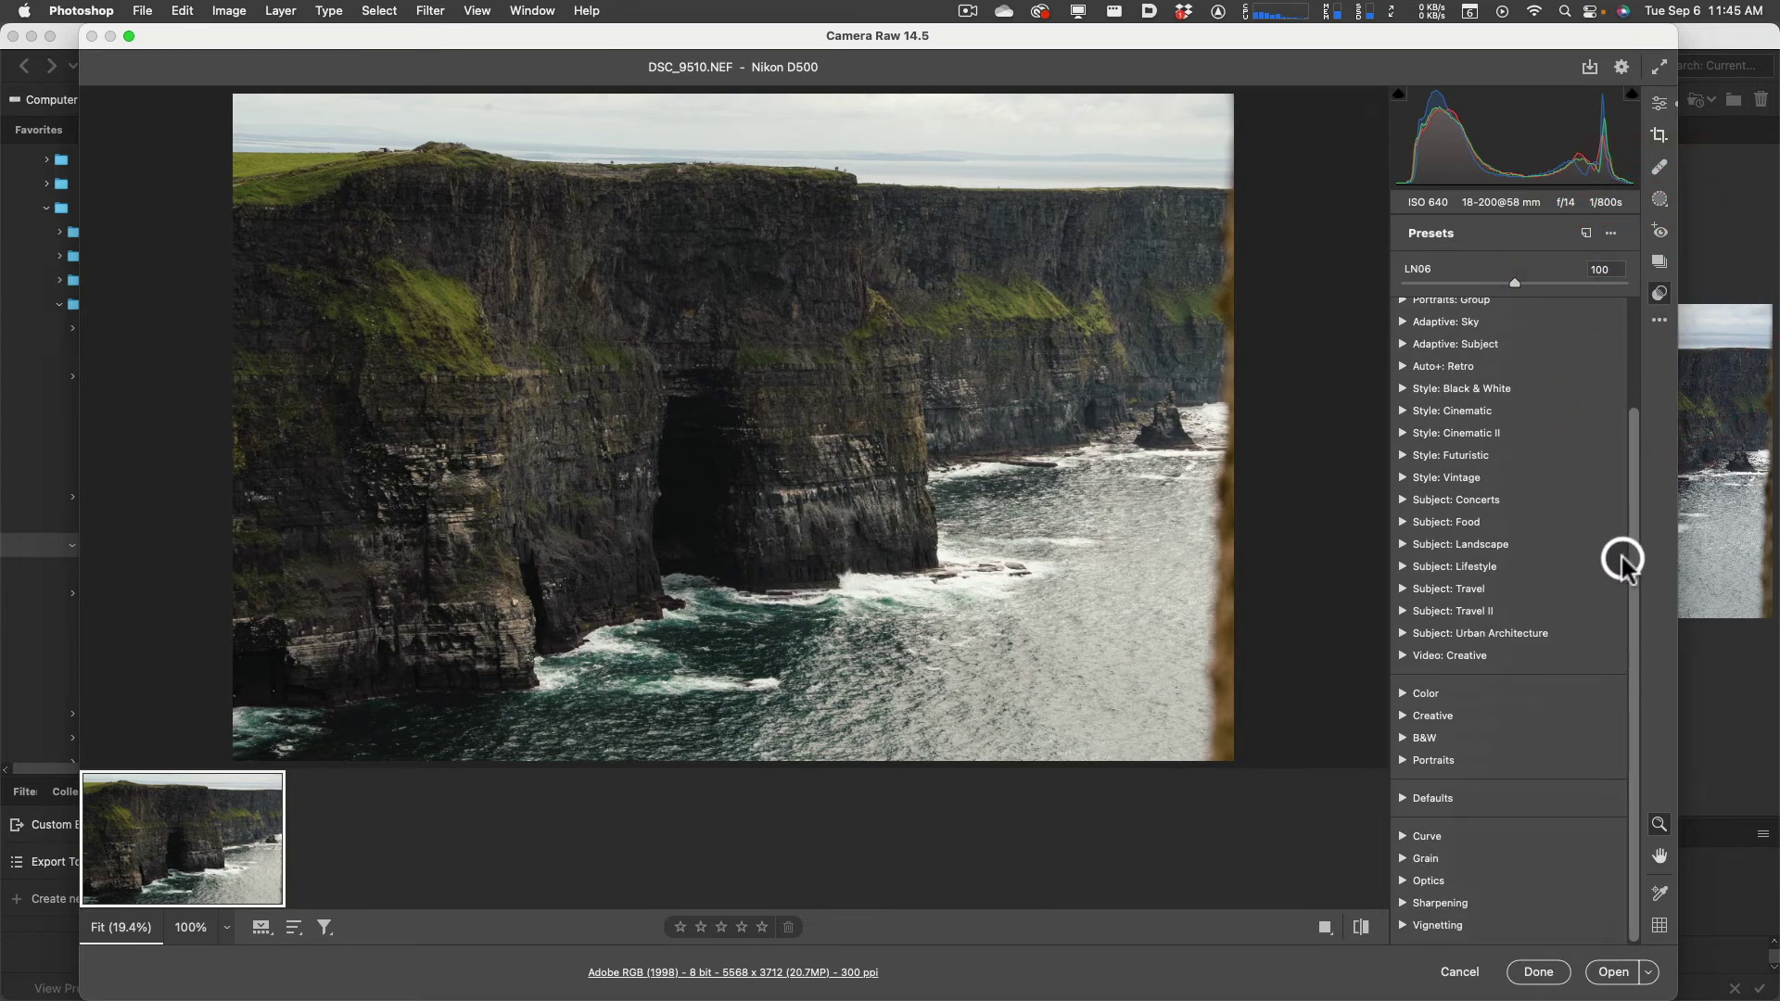
scroll(1622, 561, "up", 3)
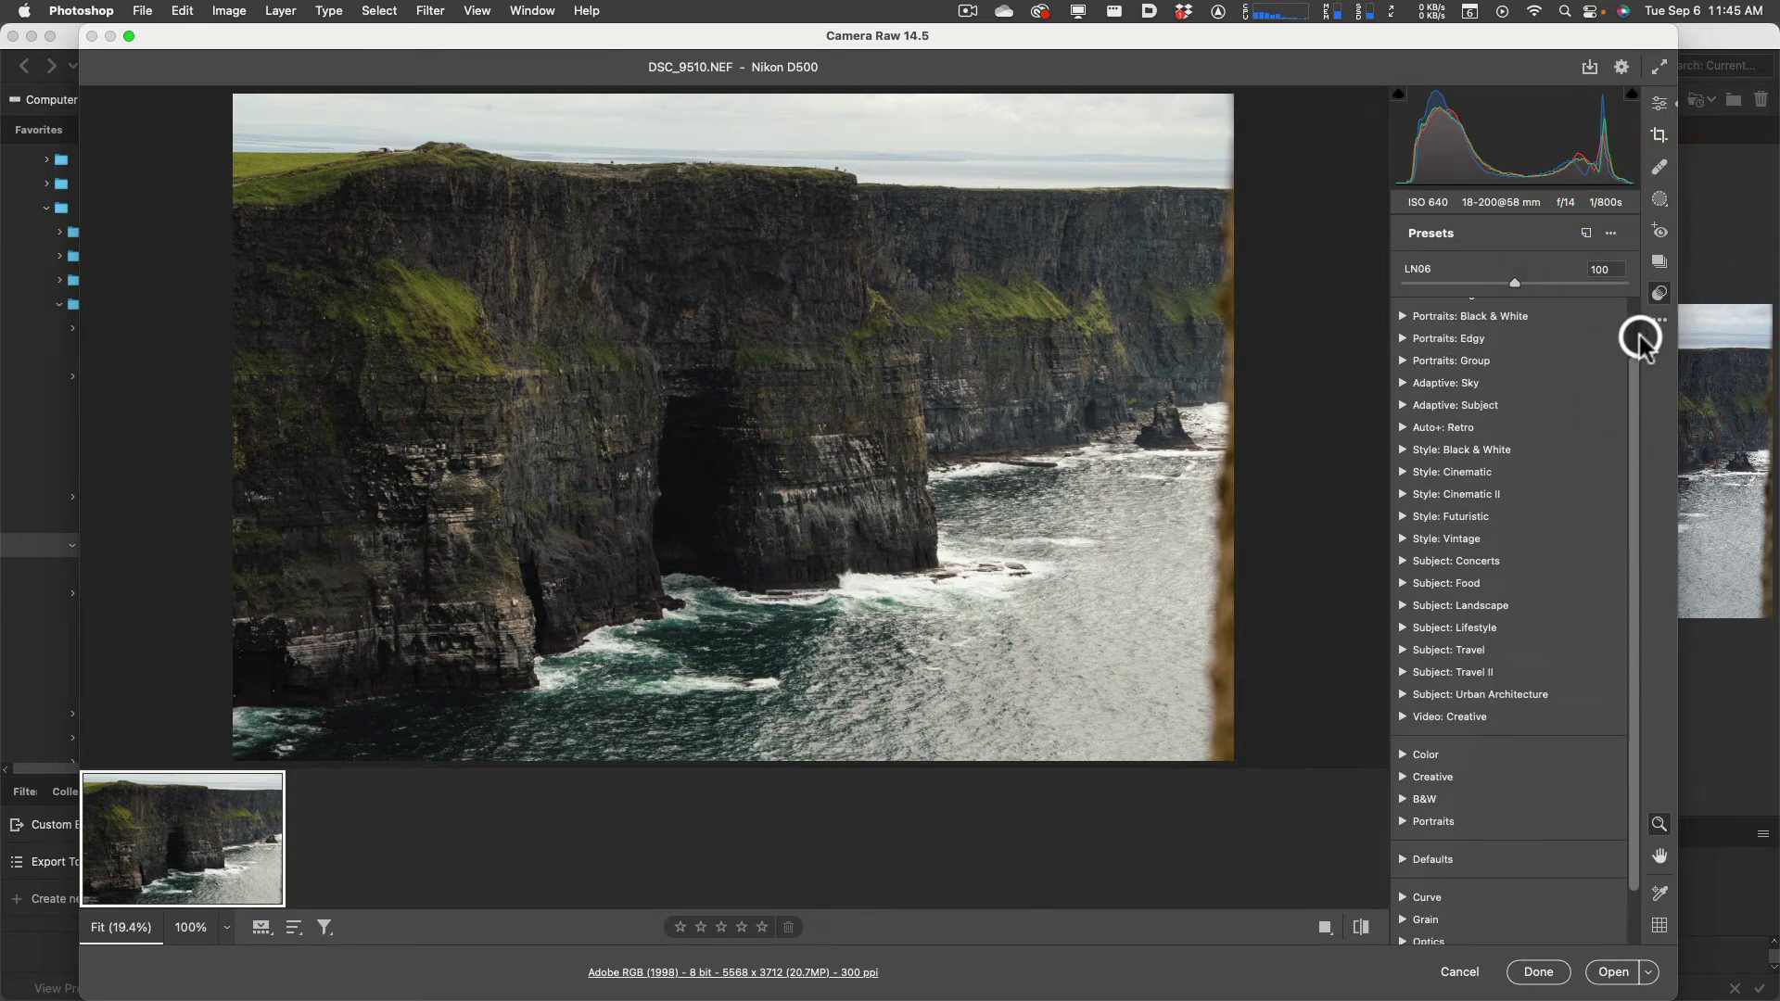
left_click(1611, 235)
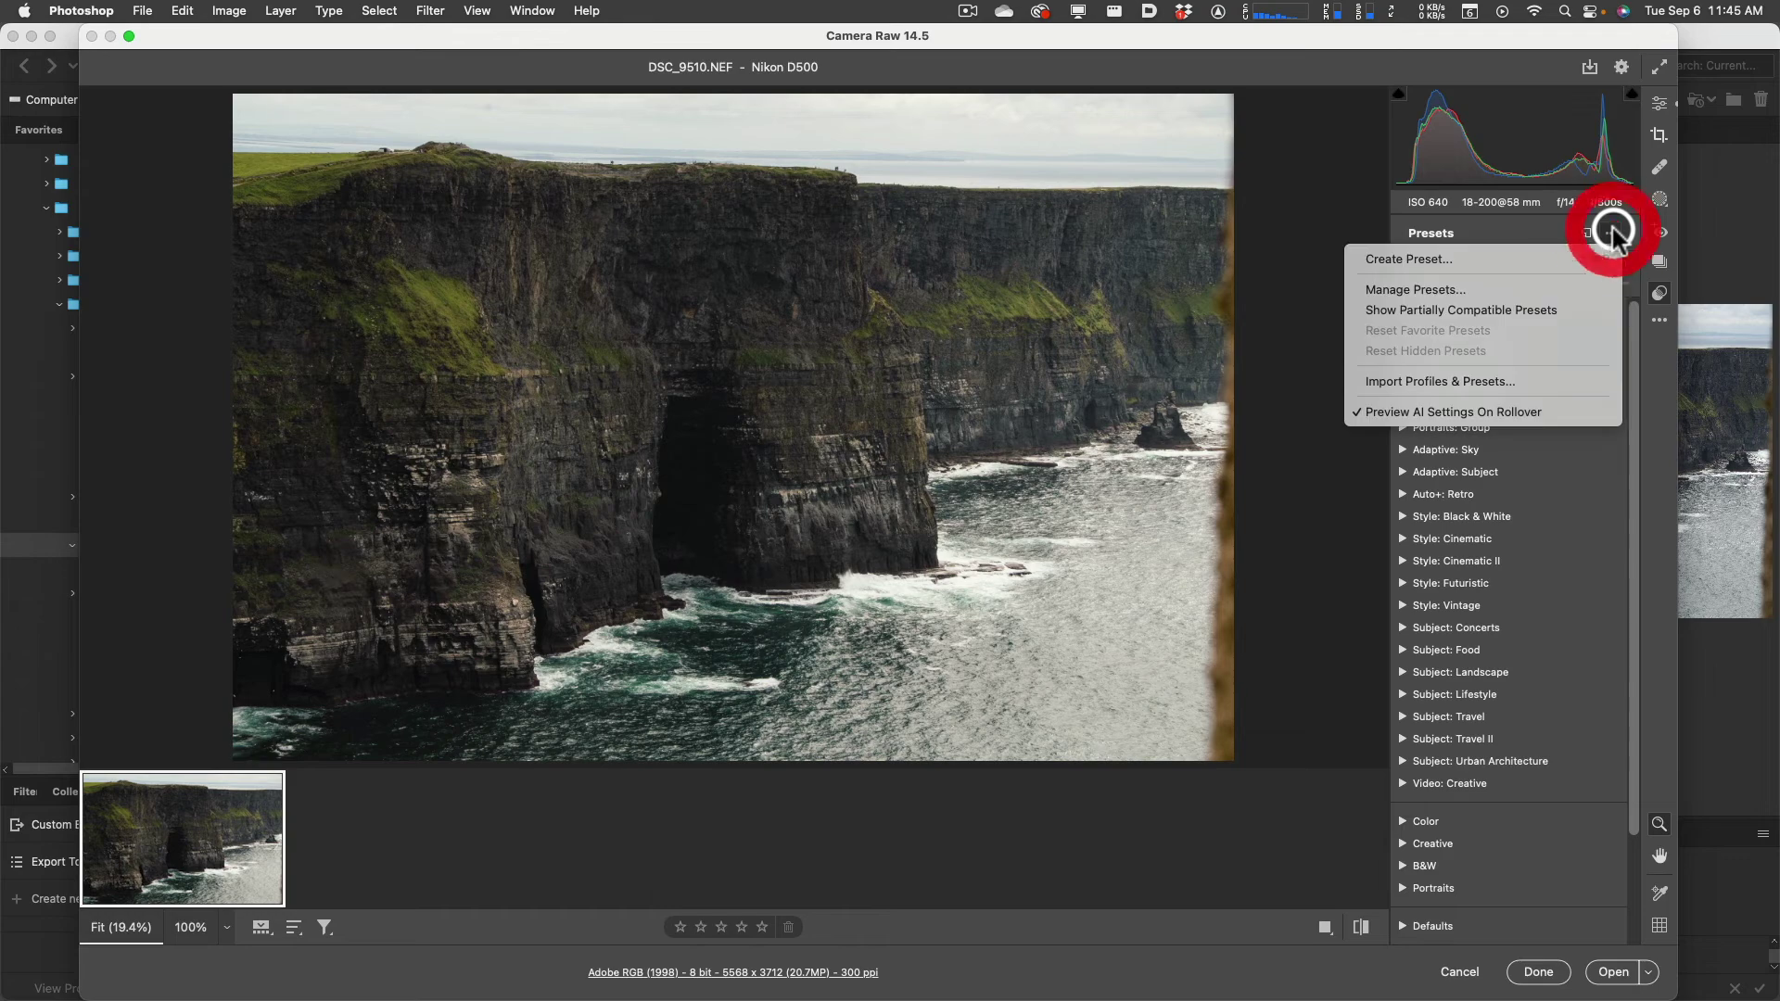
left_click(1520, 262)
type("Mark 1")
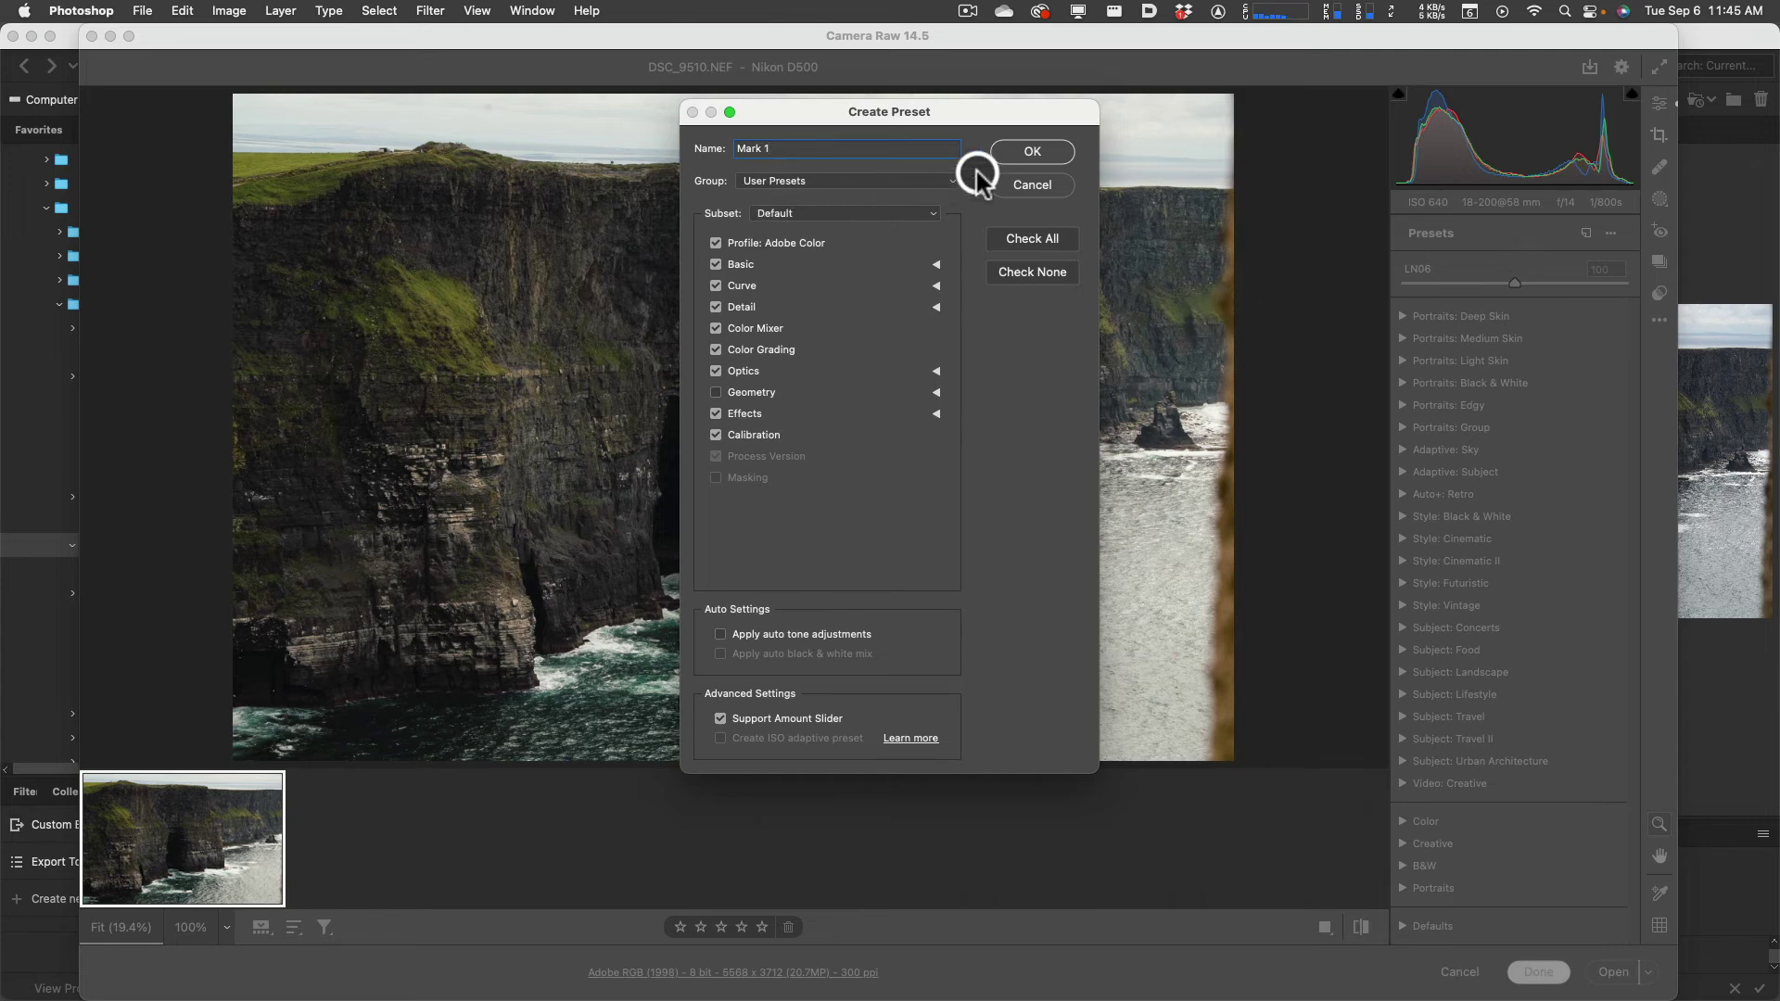
left_click(1031, 151)
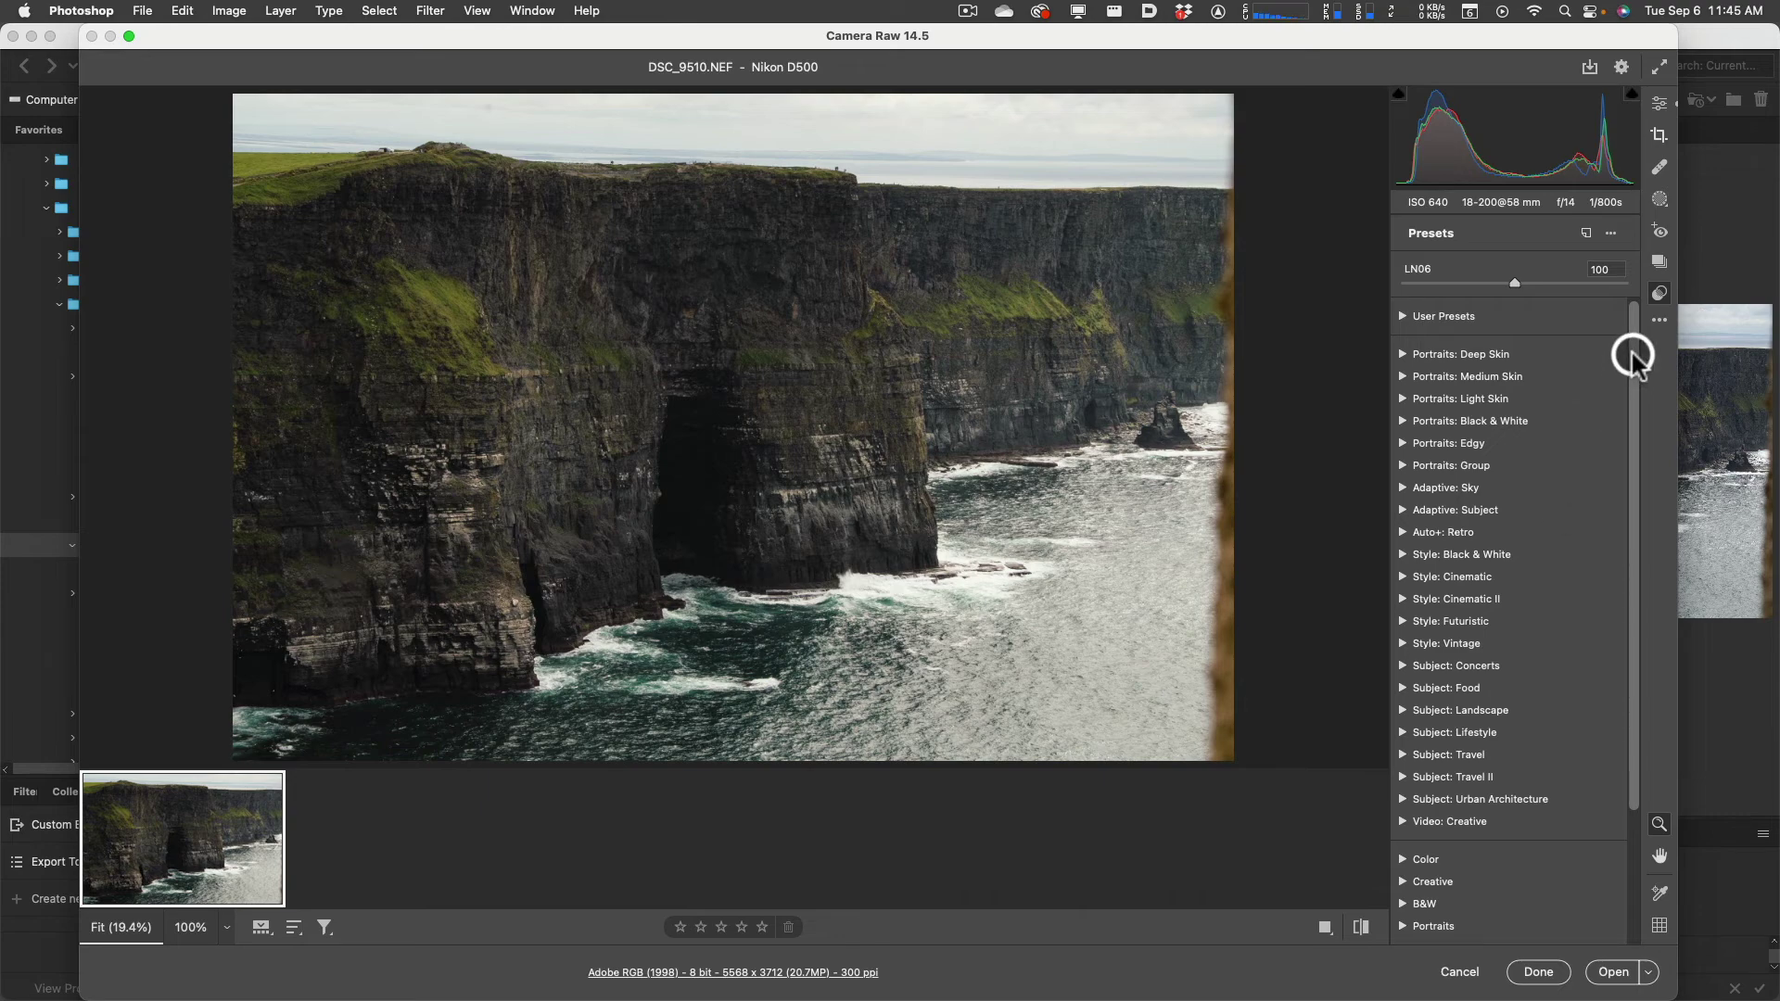
Expand User Presets to view Mark 1, and look through the Portraits: Deep Skin and Medium Skin presets before collapsing those two groups
scroll(1533, 576, "down", 1)
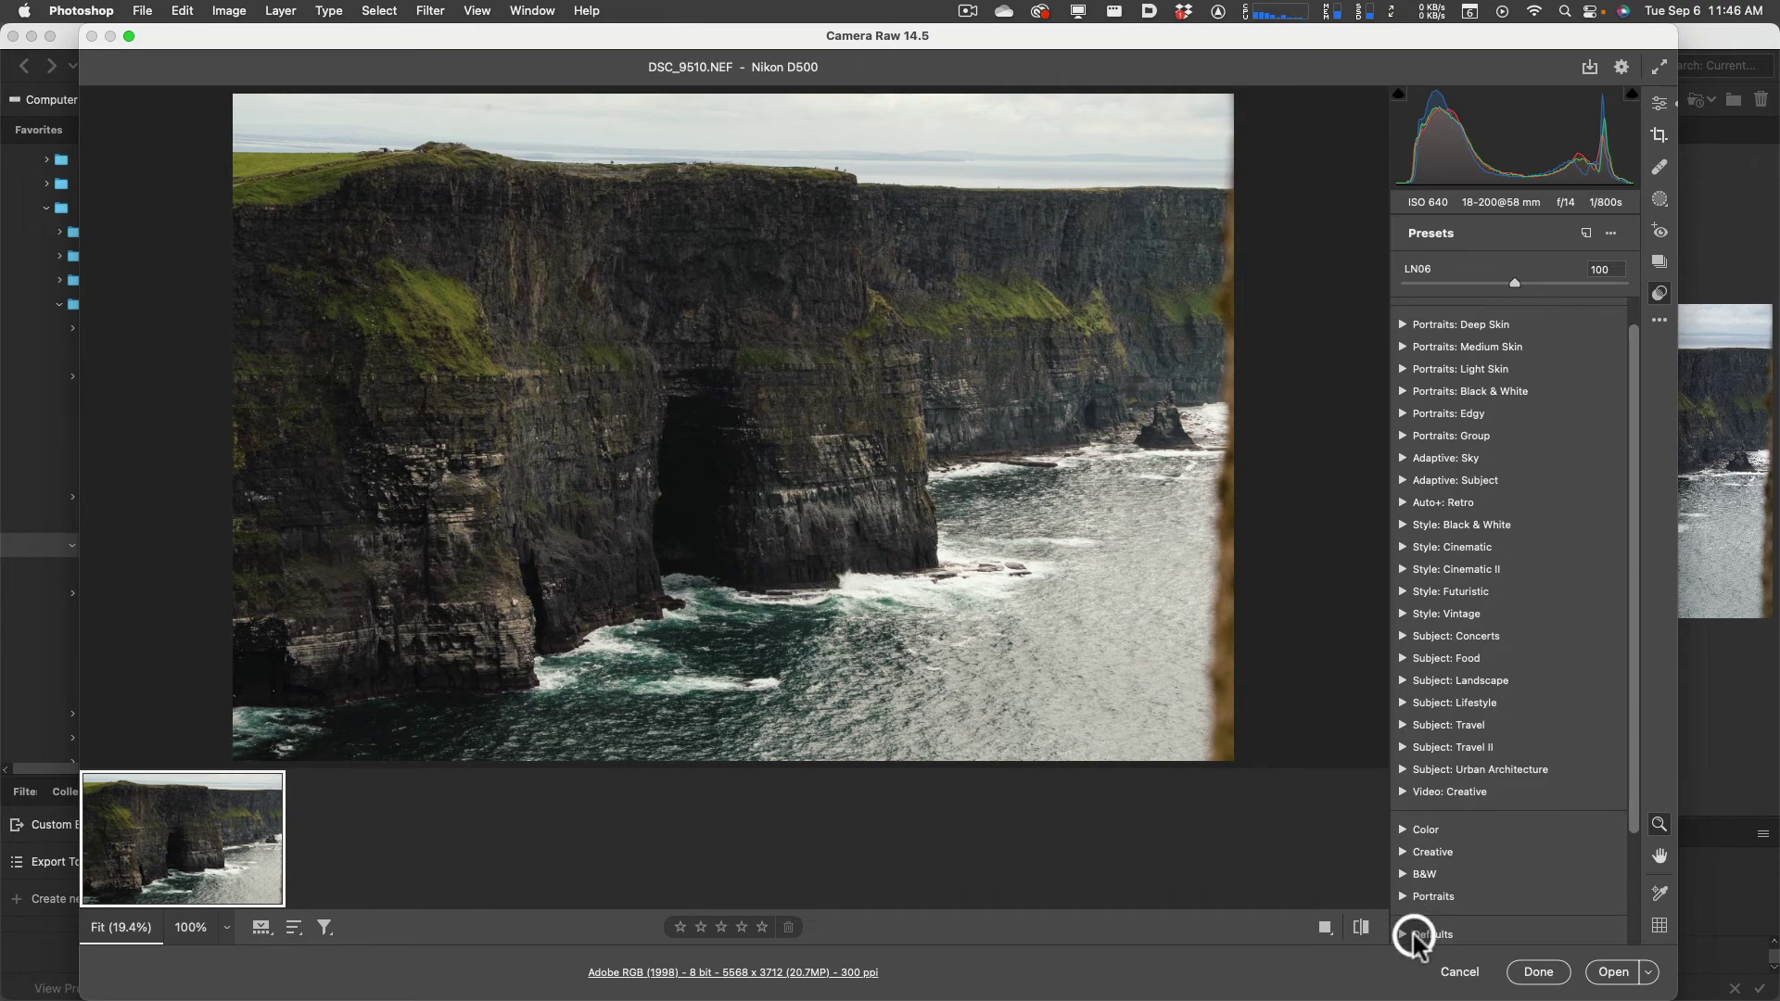
scroll(1474, 784, "up", 1)
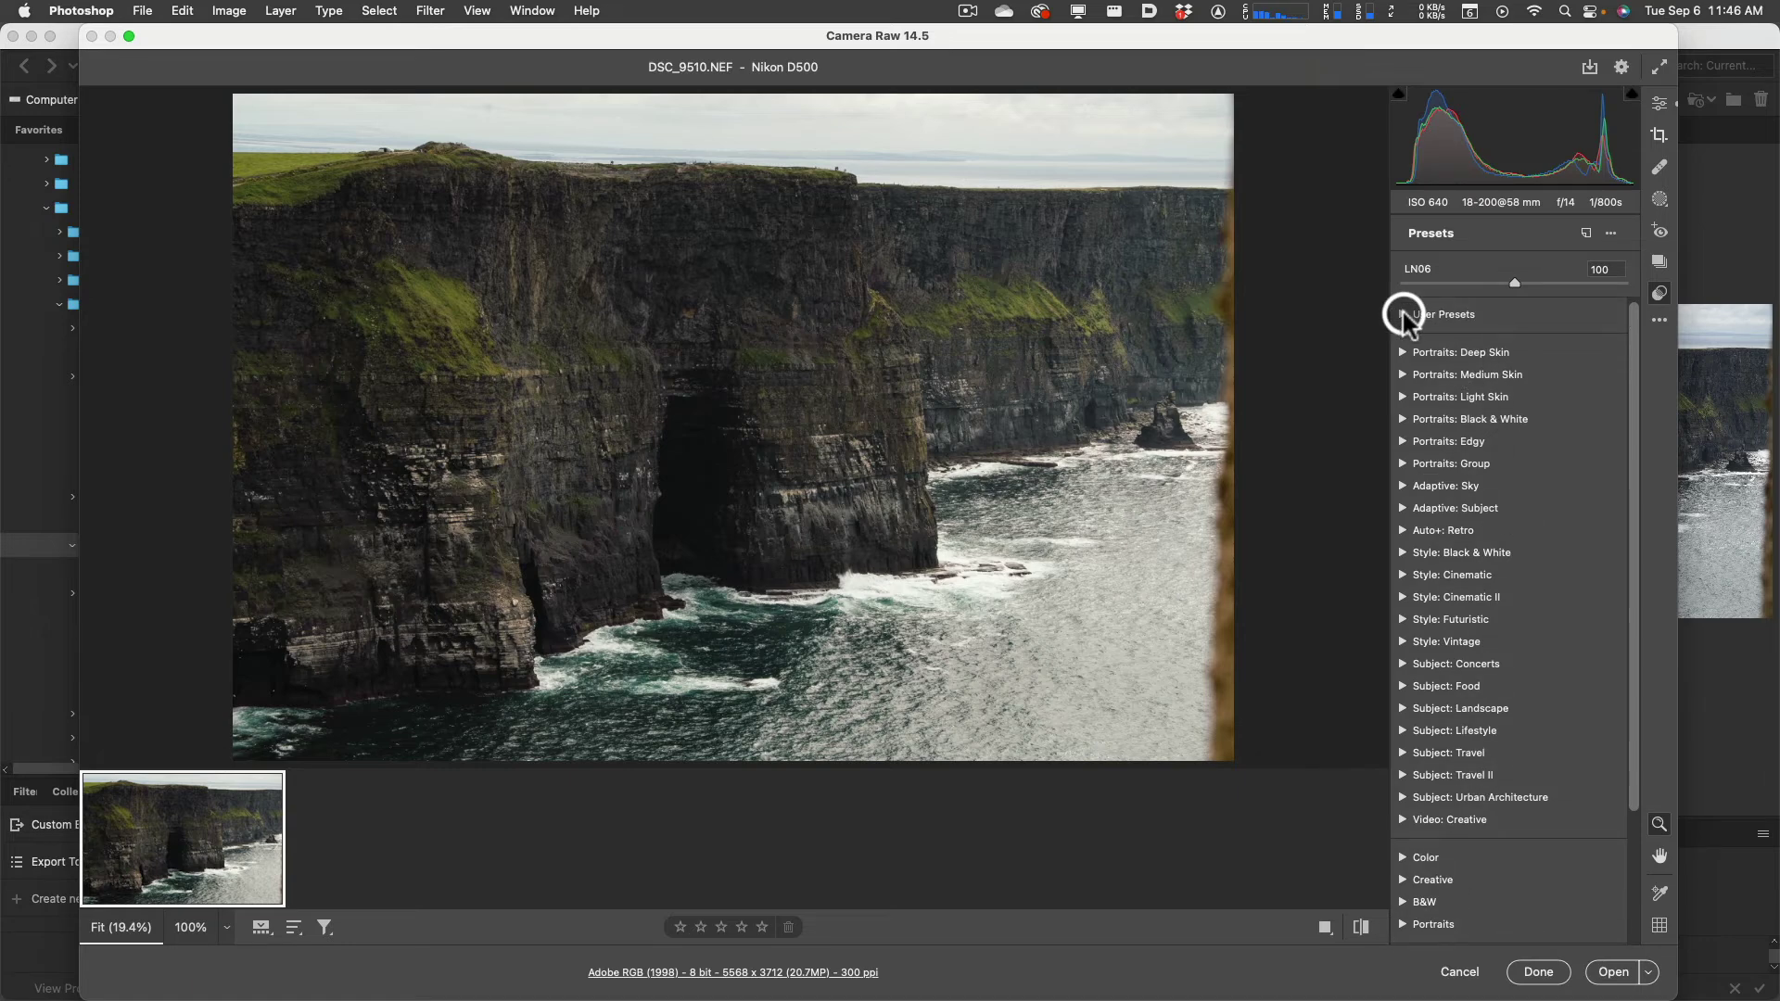
left_click(1404, 314)
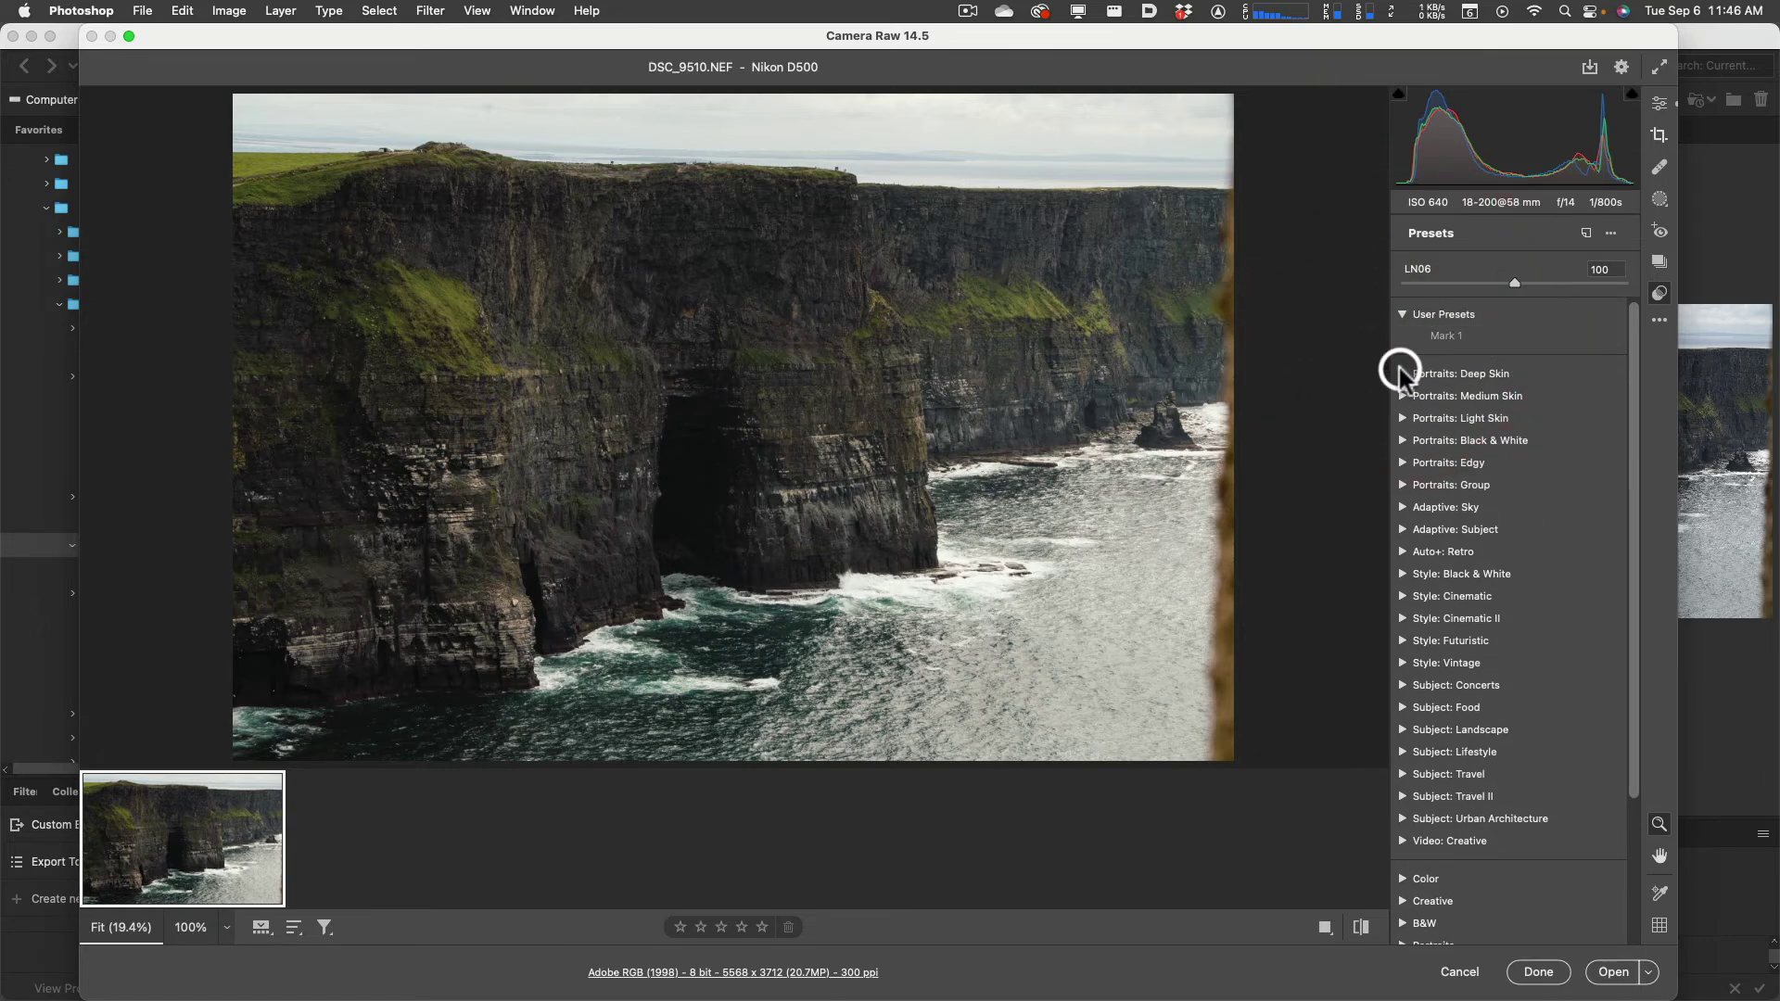
left_click(1402, 373)
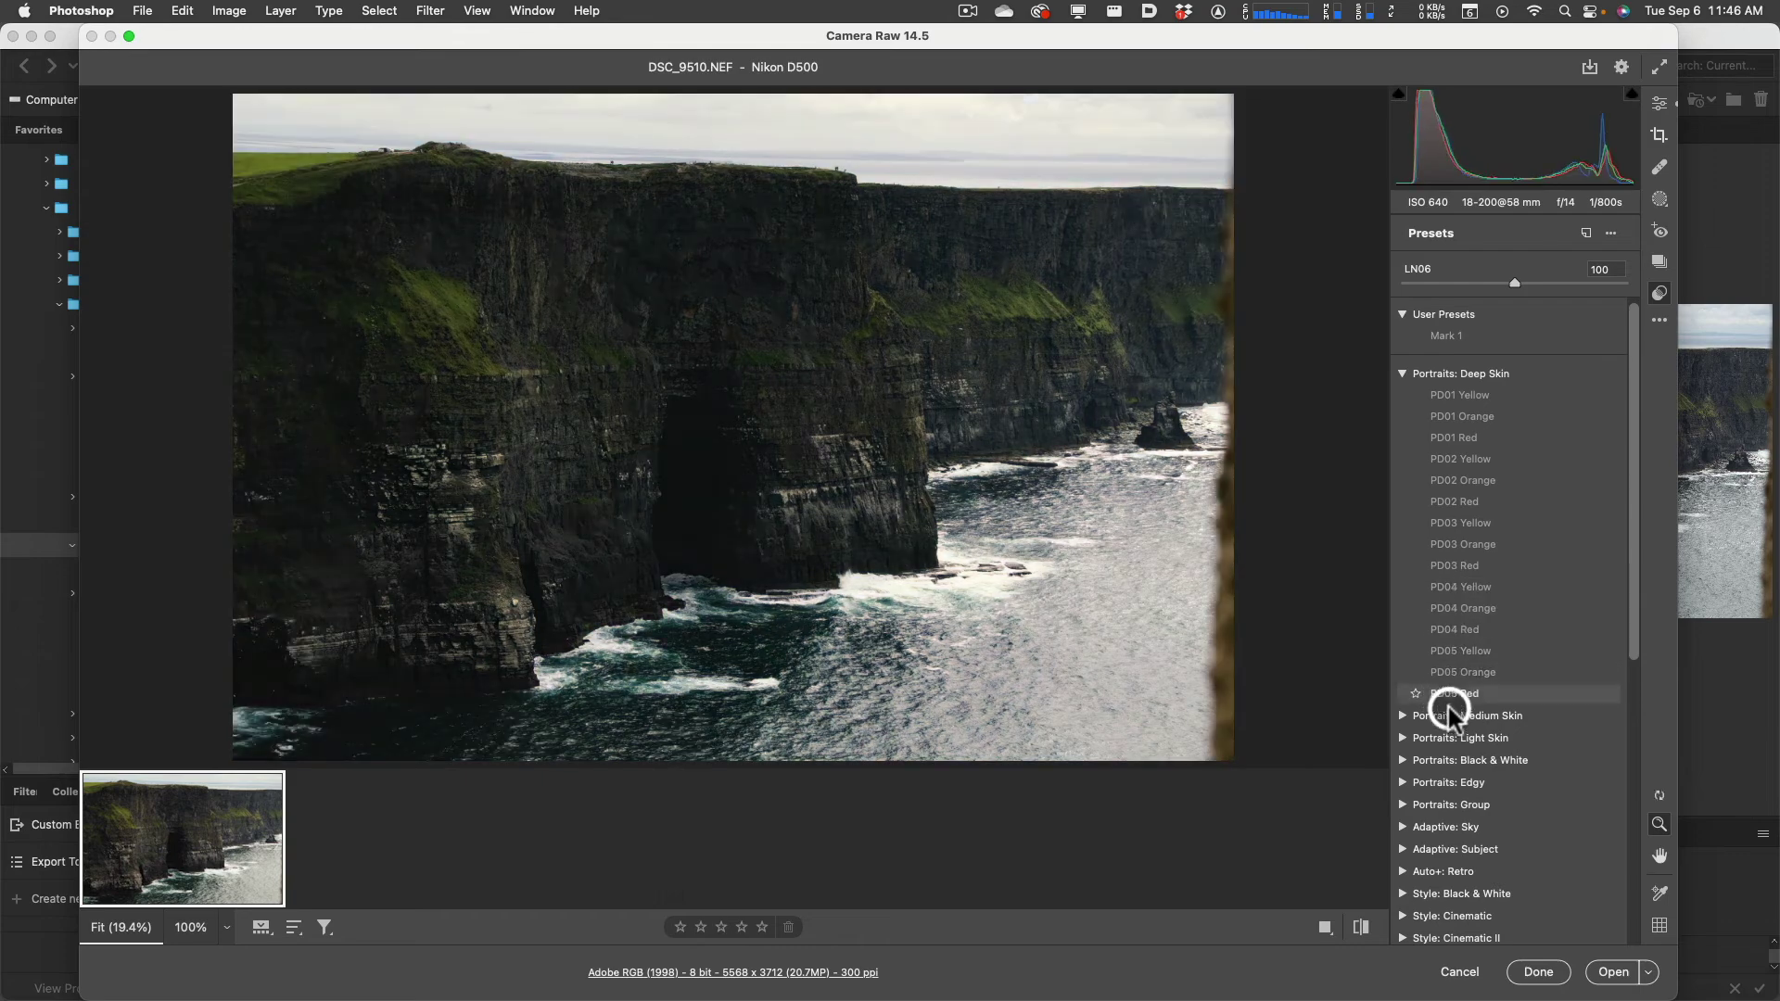
left_click(1450, 717)
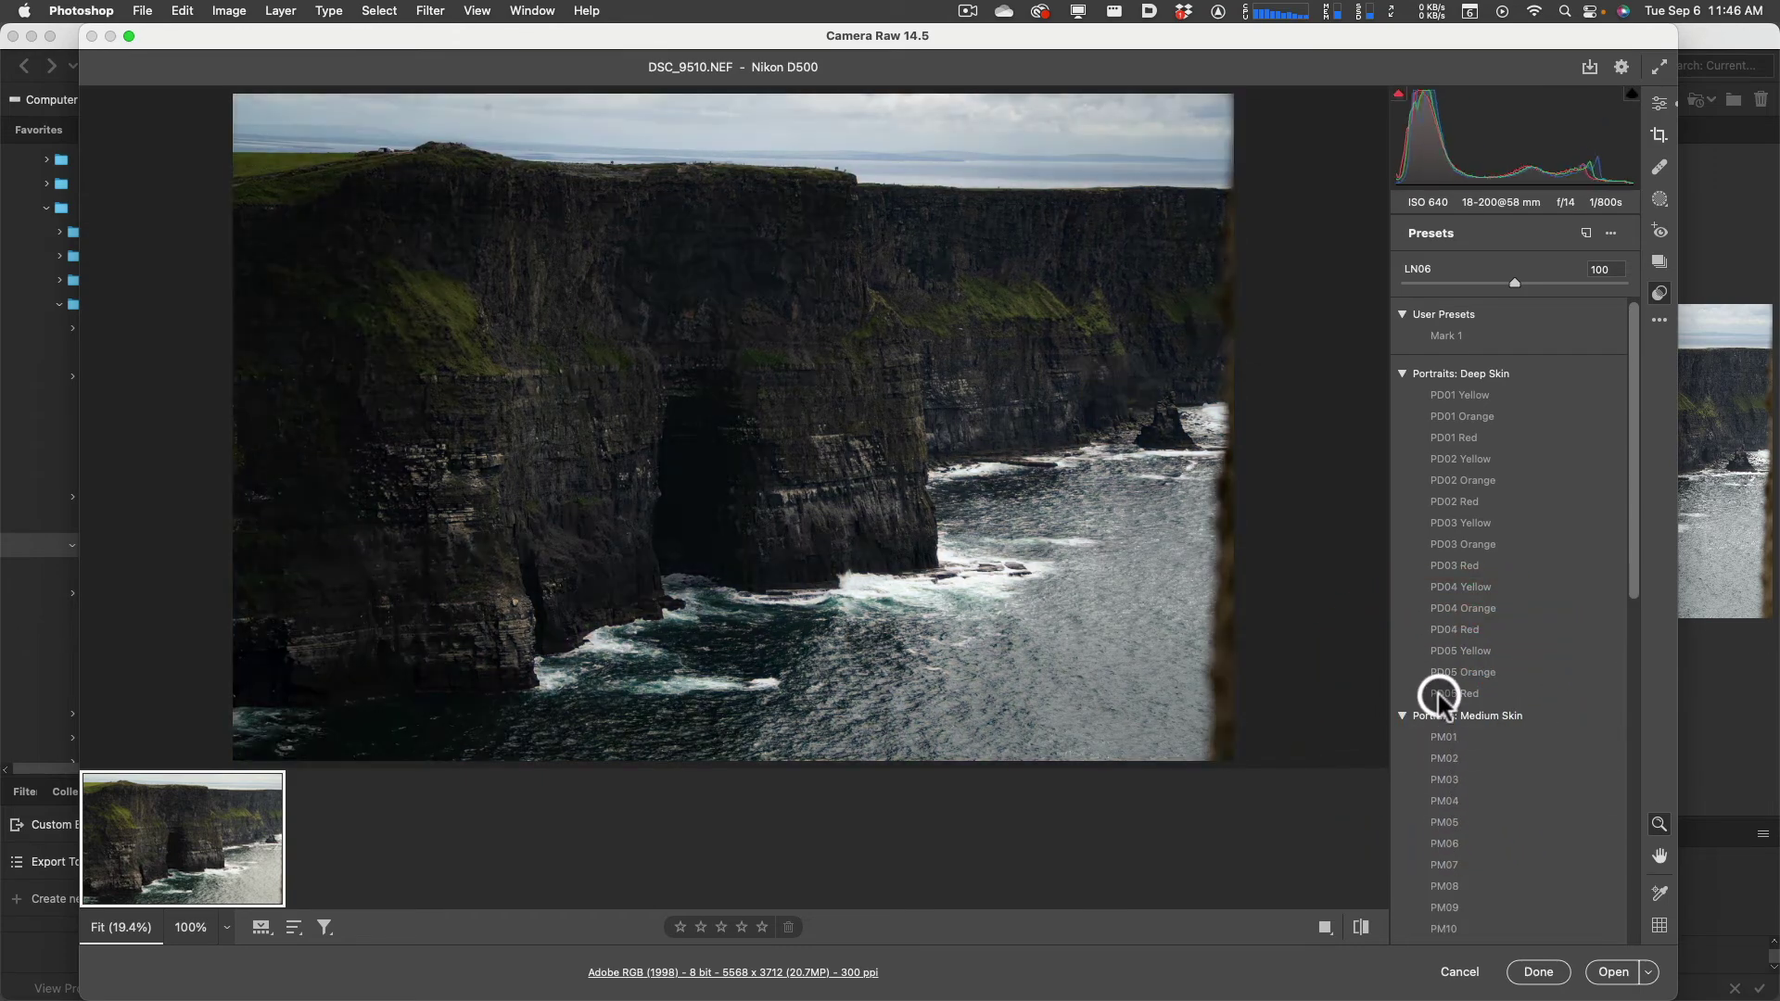
left_click(1402, 373)
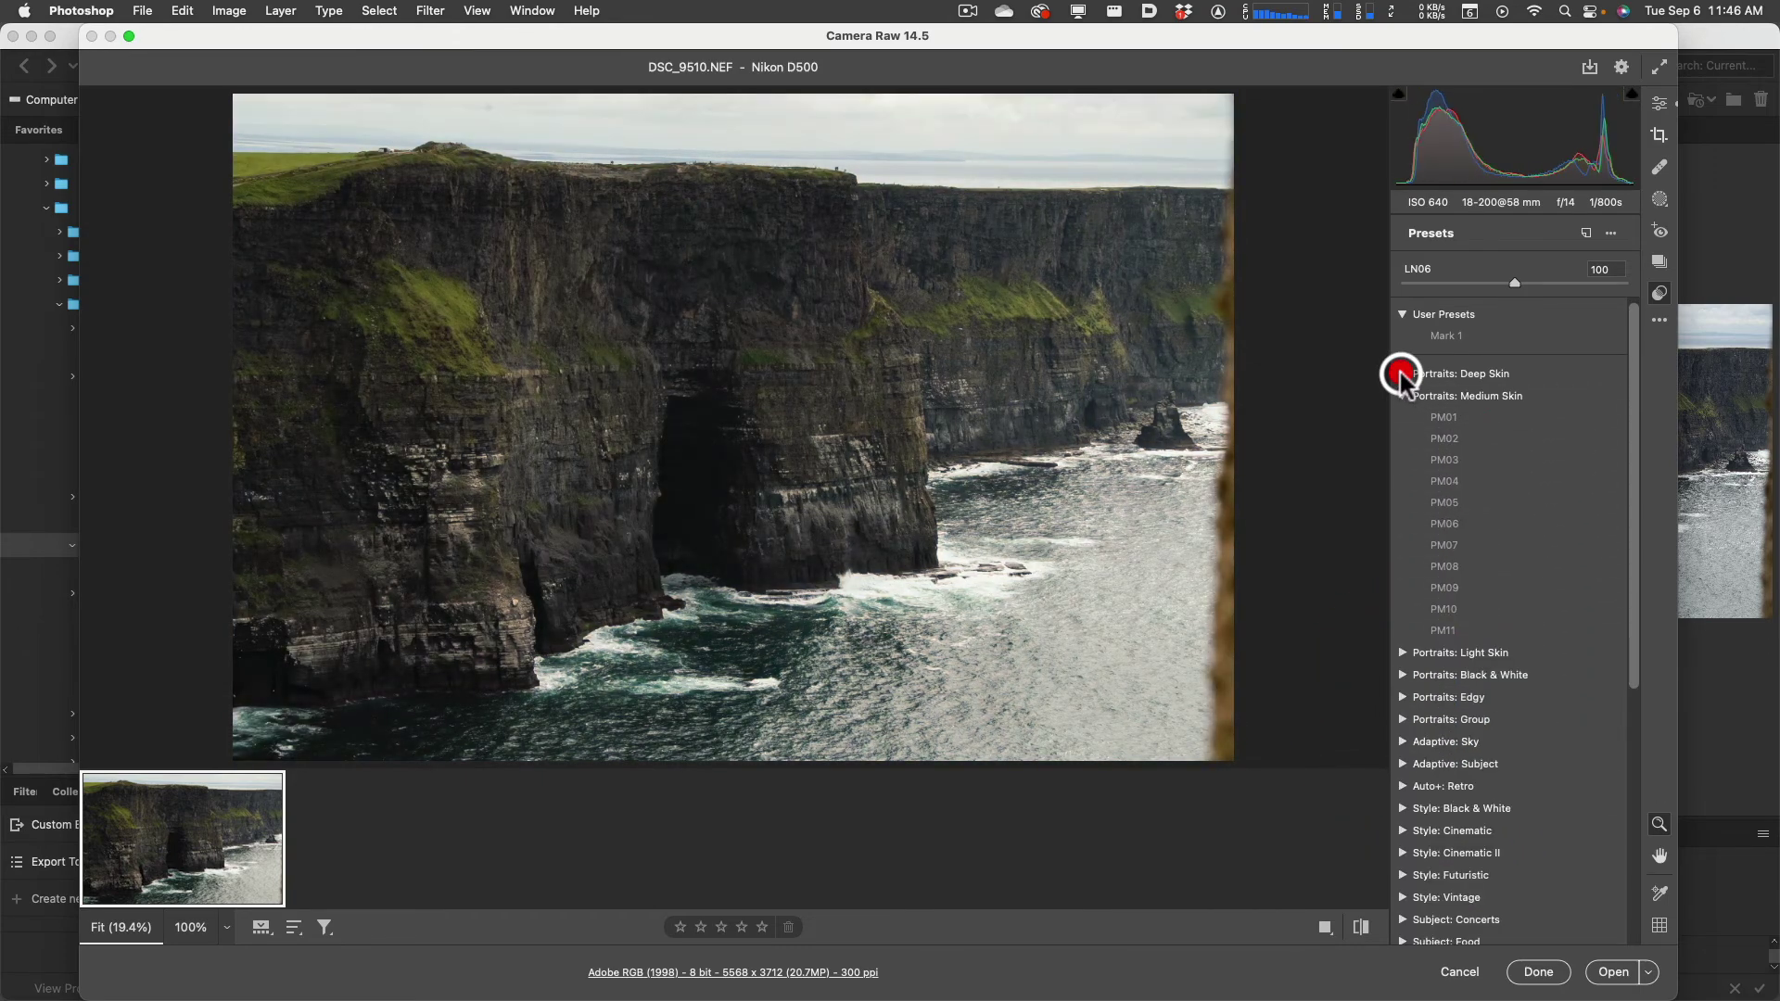
left_click(1402, 395)
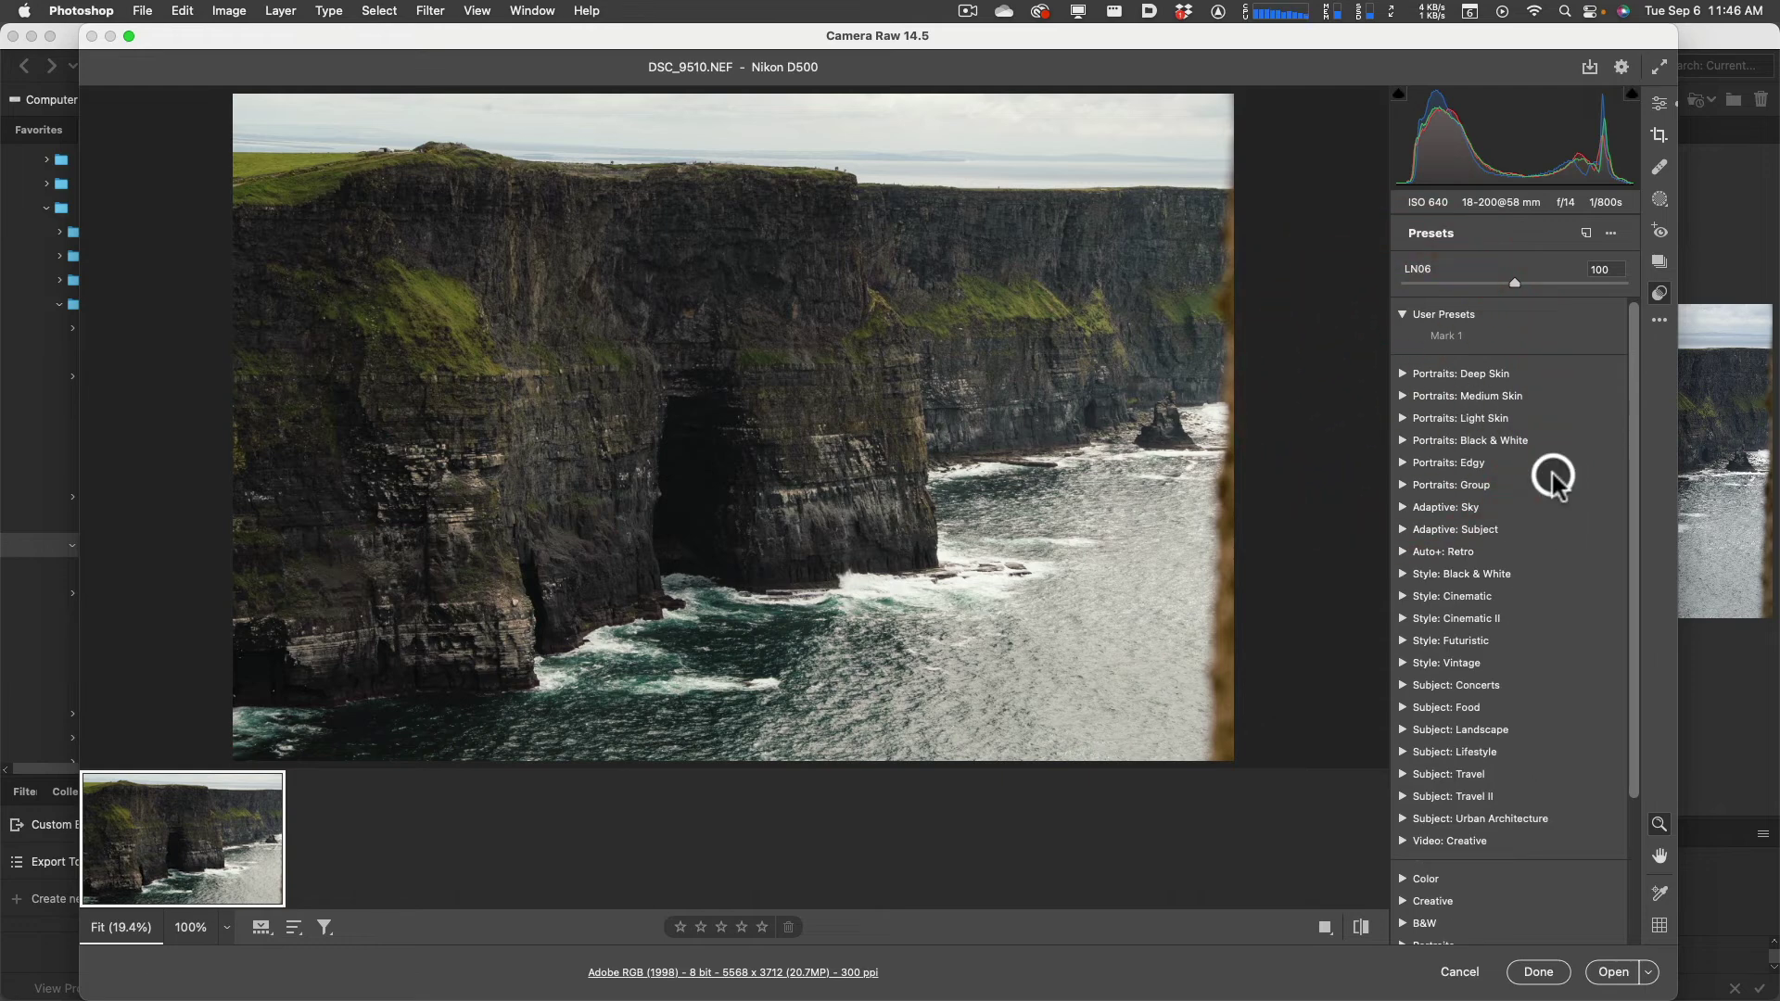
Look over the additional image settings commands, such as copying edit settings, and close Camera Raw for the cliff photo
left_click(1660, 324)
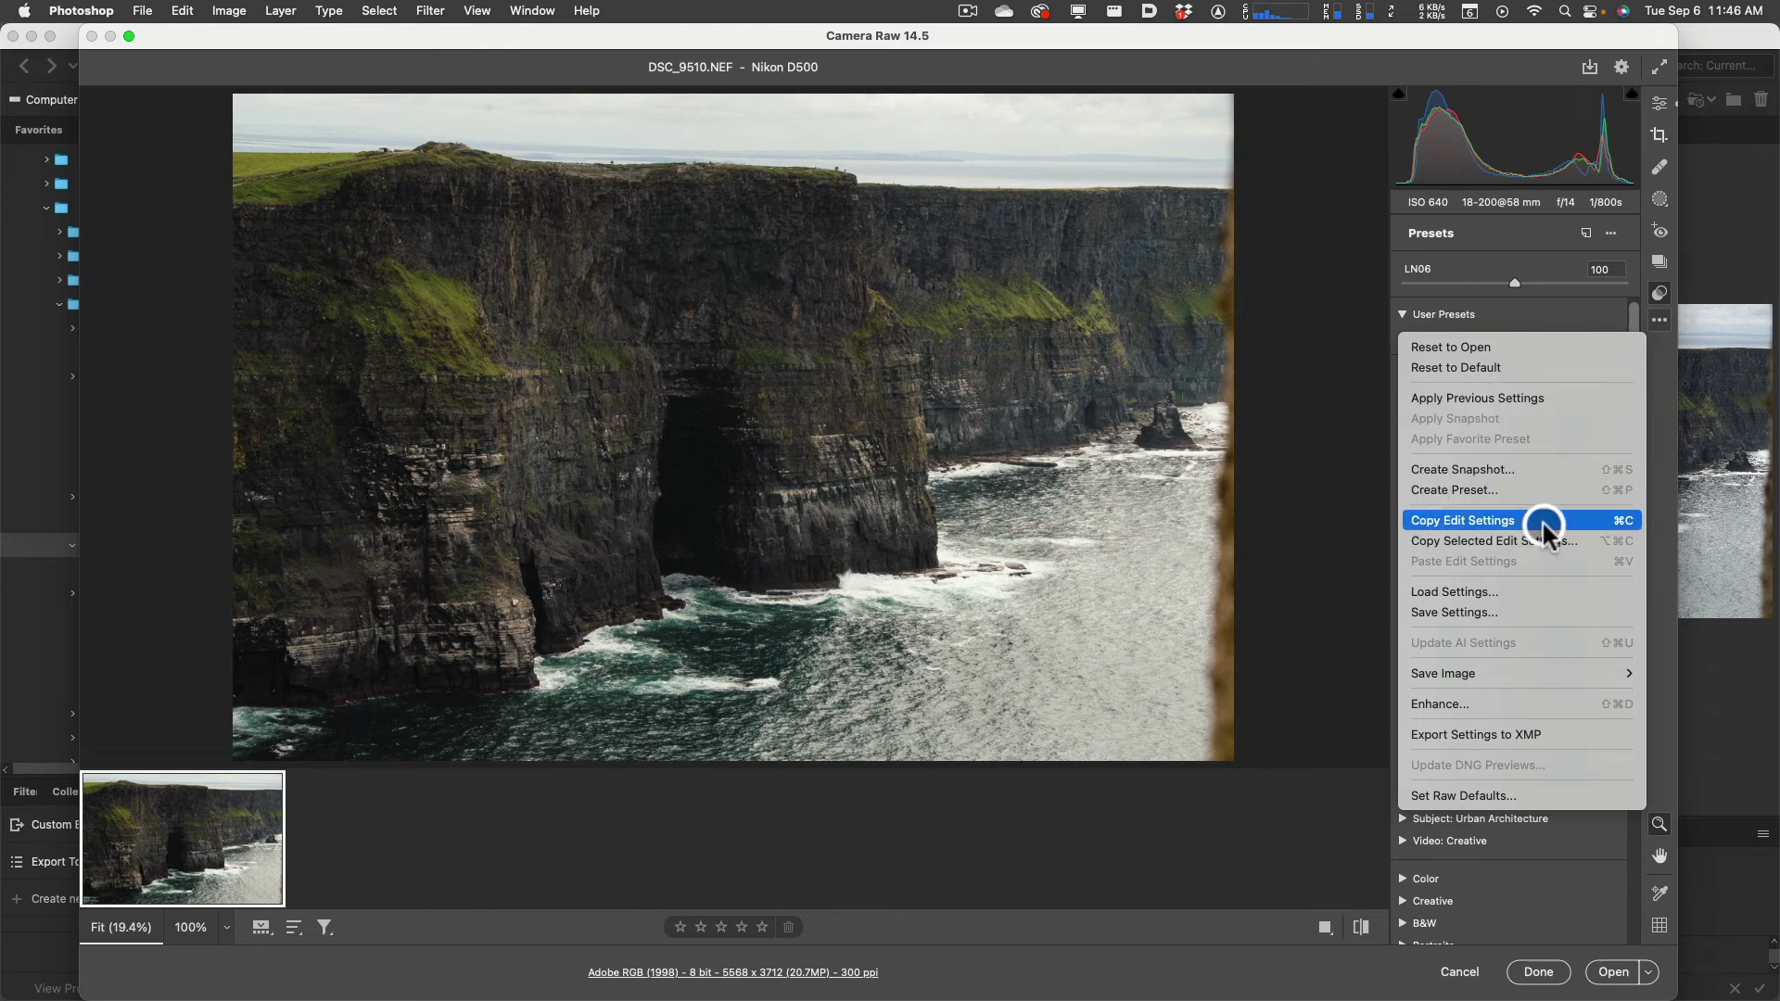
left_click(1660, 327)
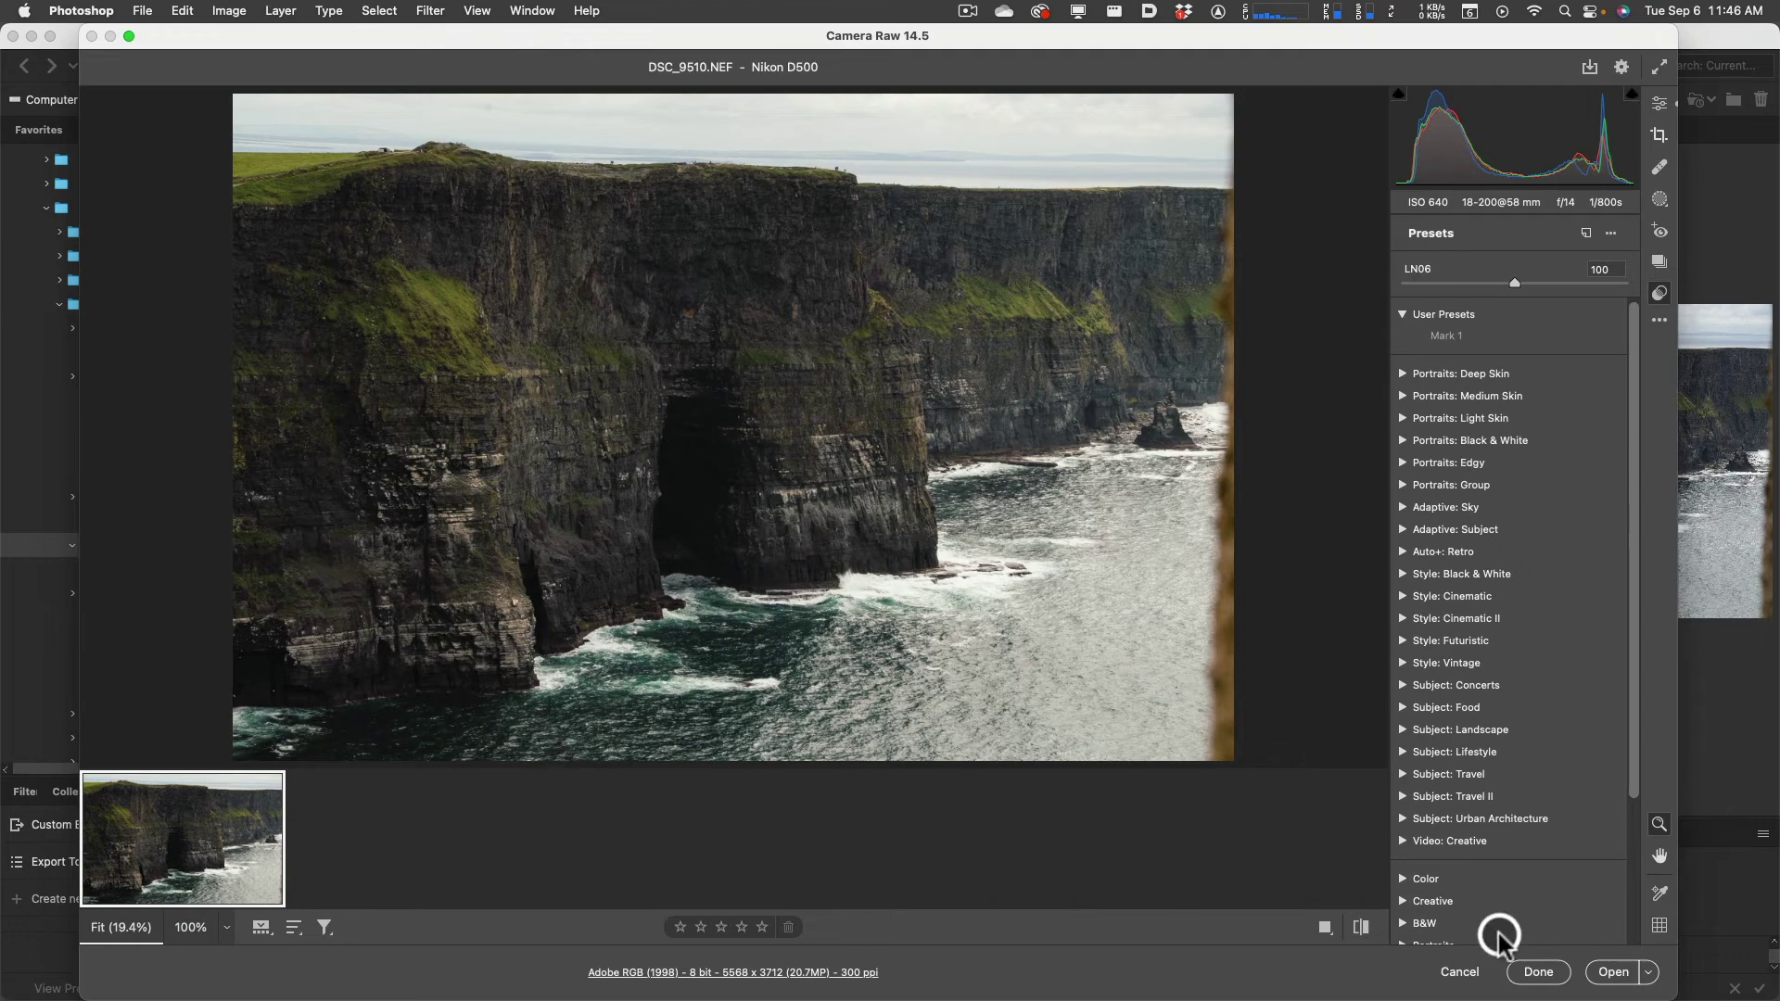
left_click(1507, 976)
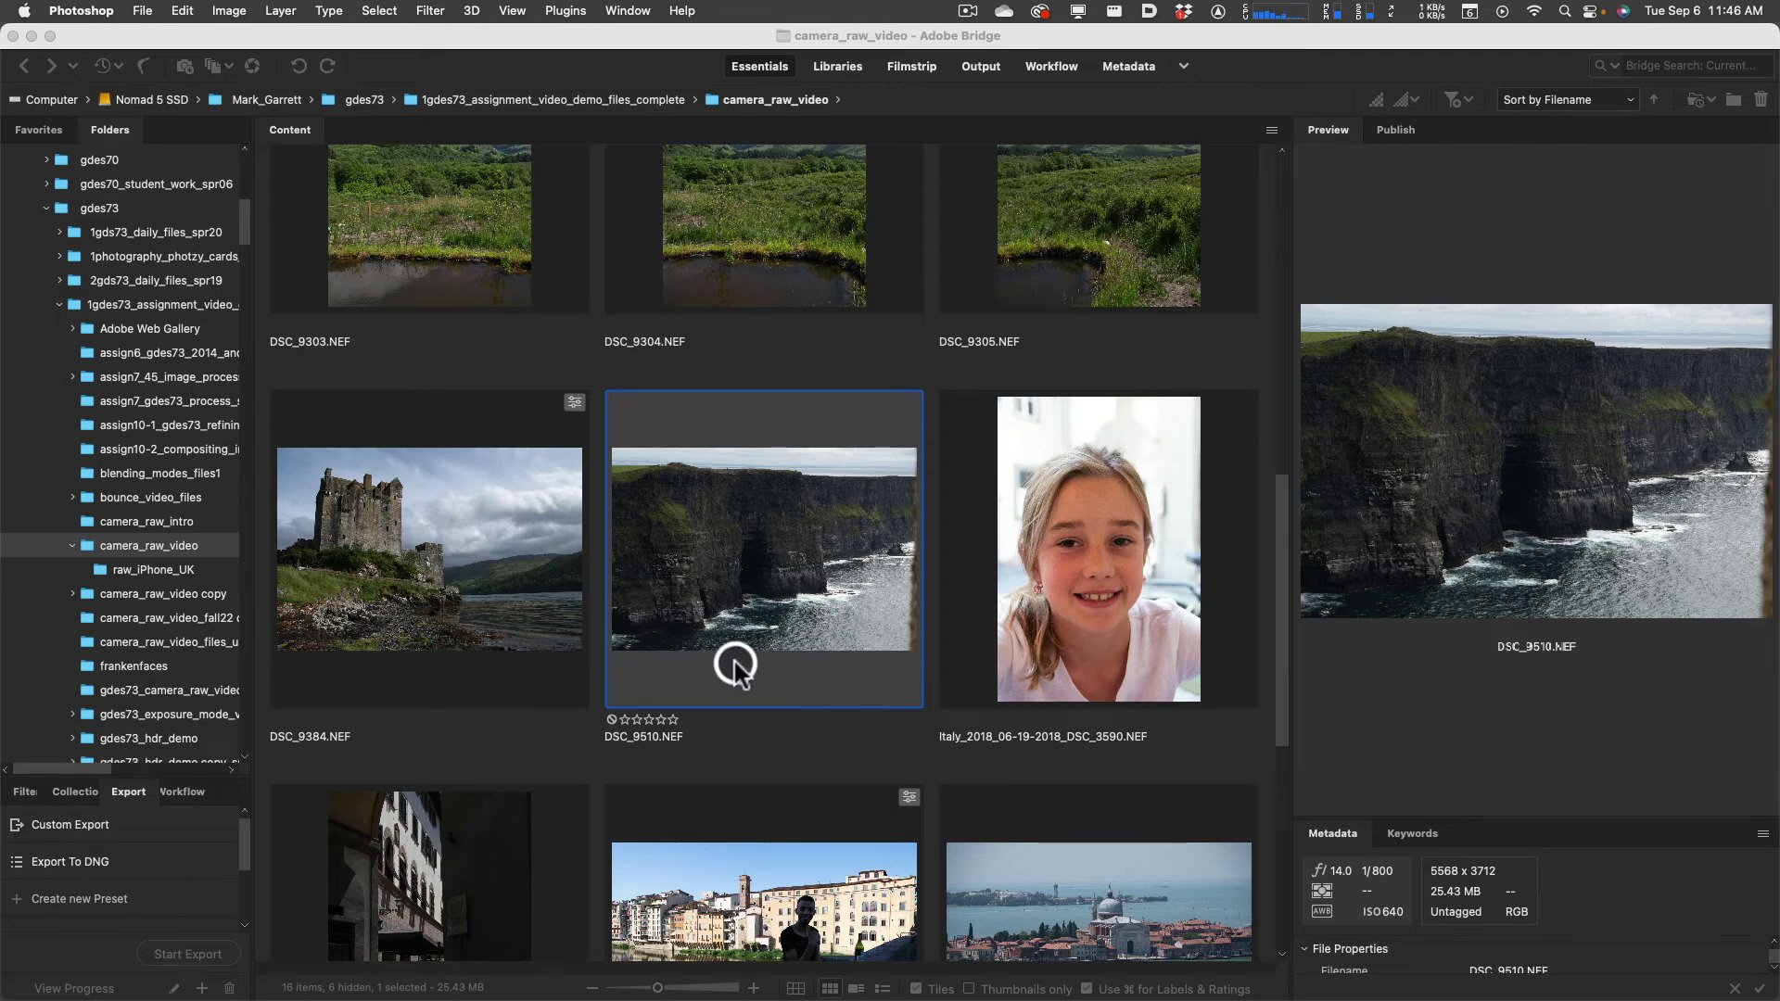
Select the four landscape photos DSC_9302.NEF through DSC_9305.NEF in Bridge and open them together in Camera Raw
left_click_drag(1280, 566, 1276, 374)
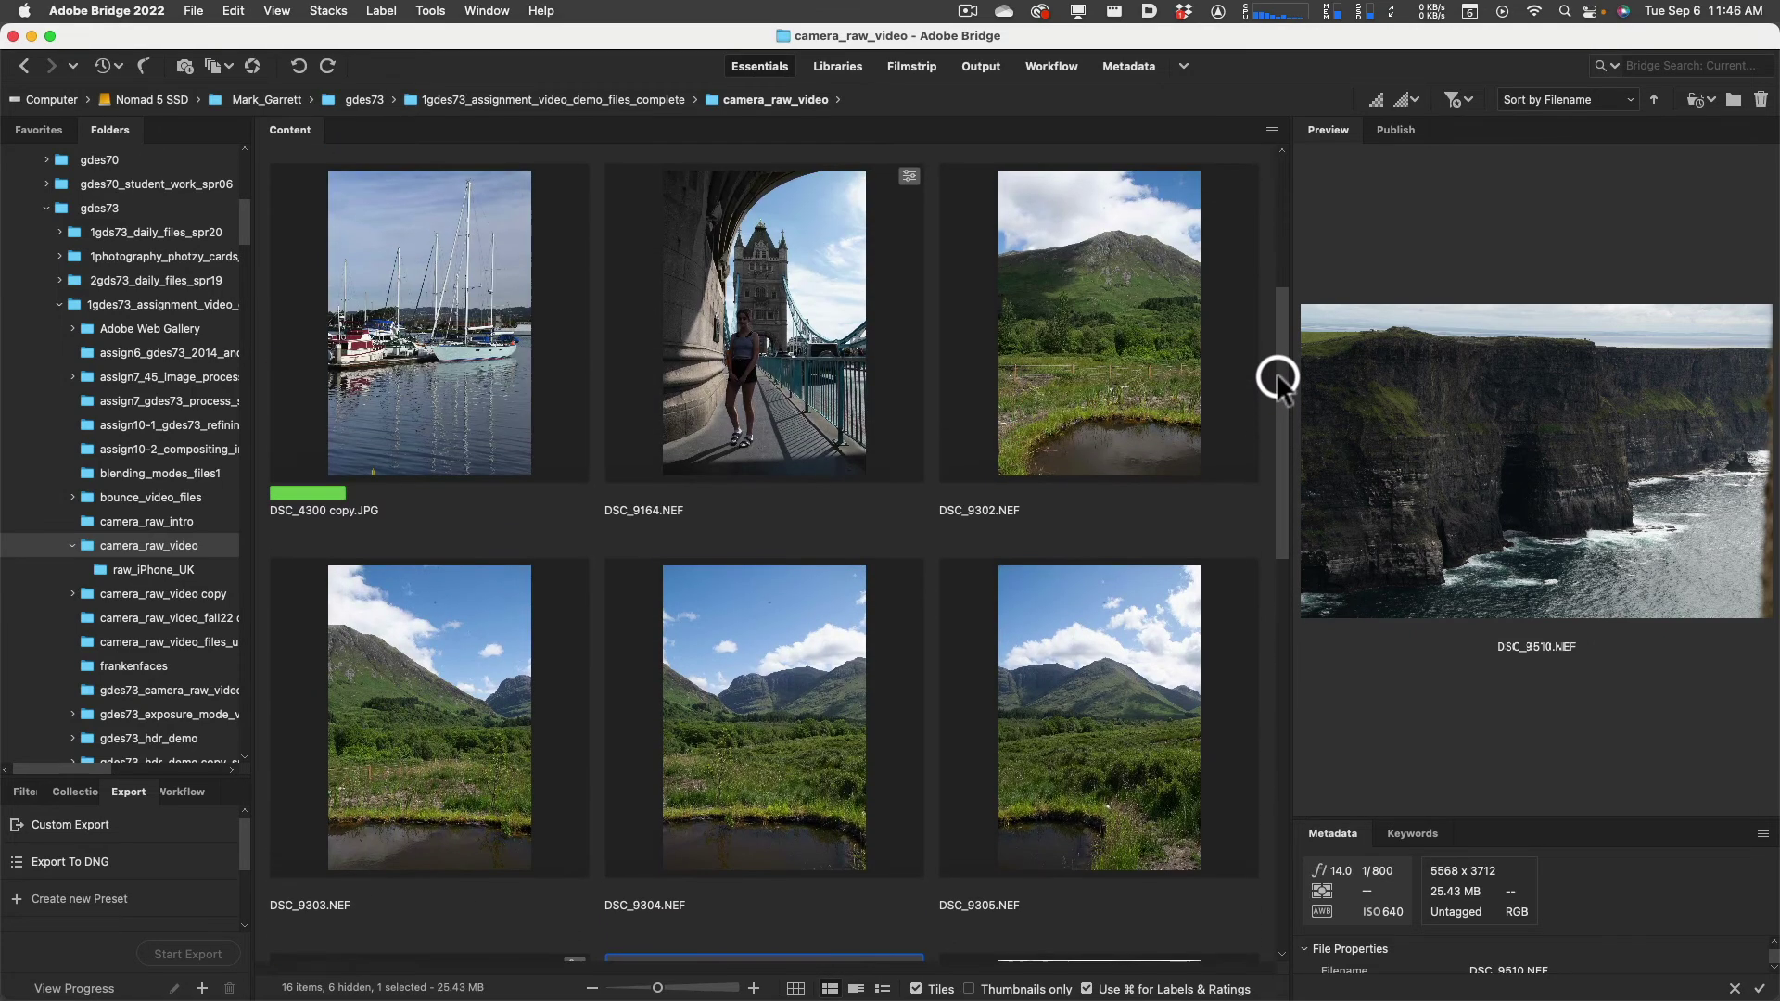
left_click(1117, 342)
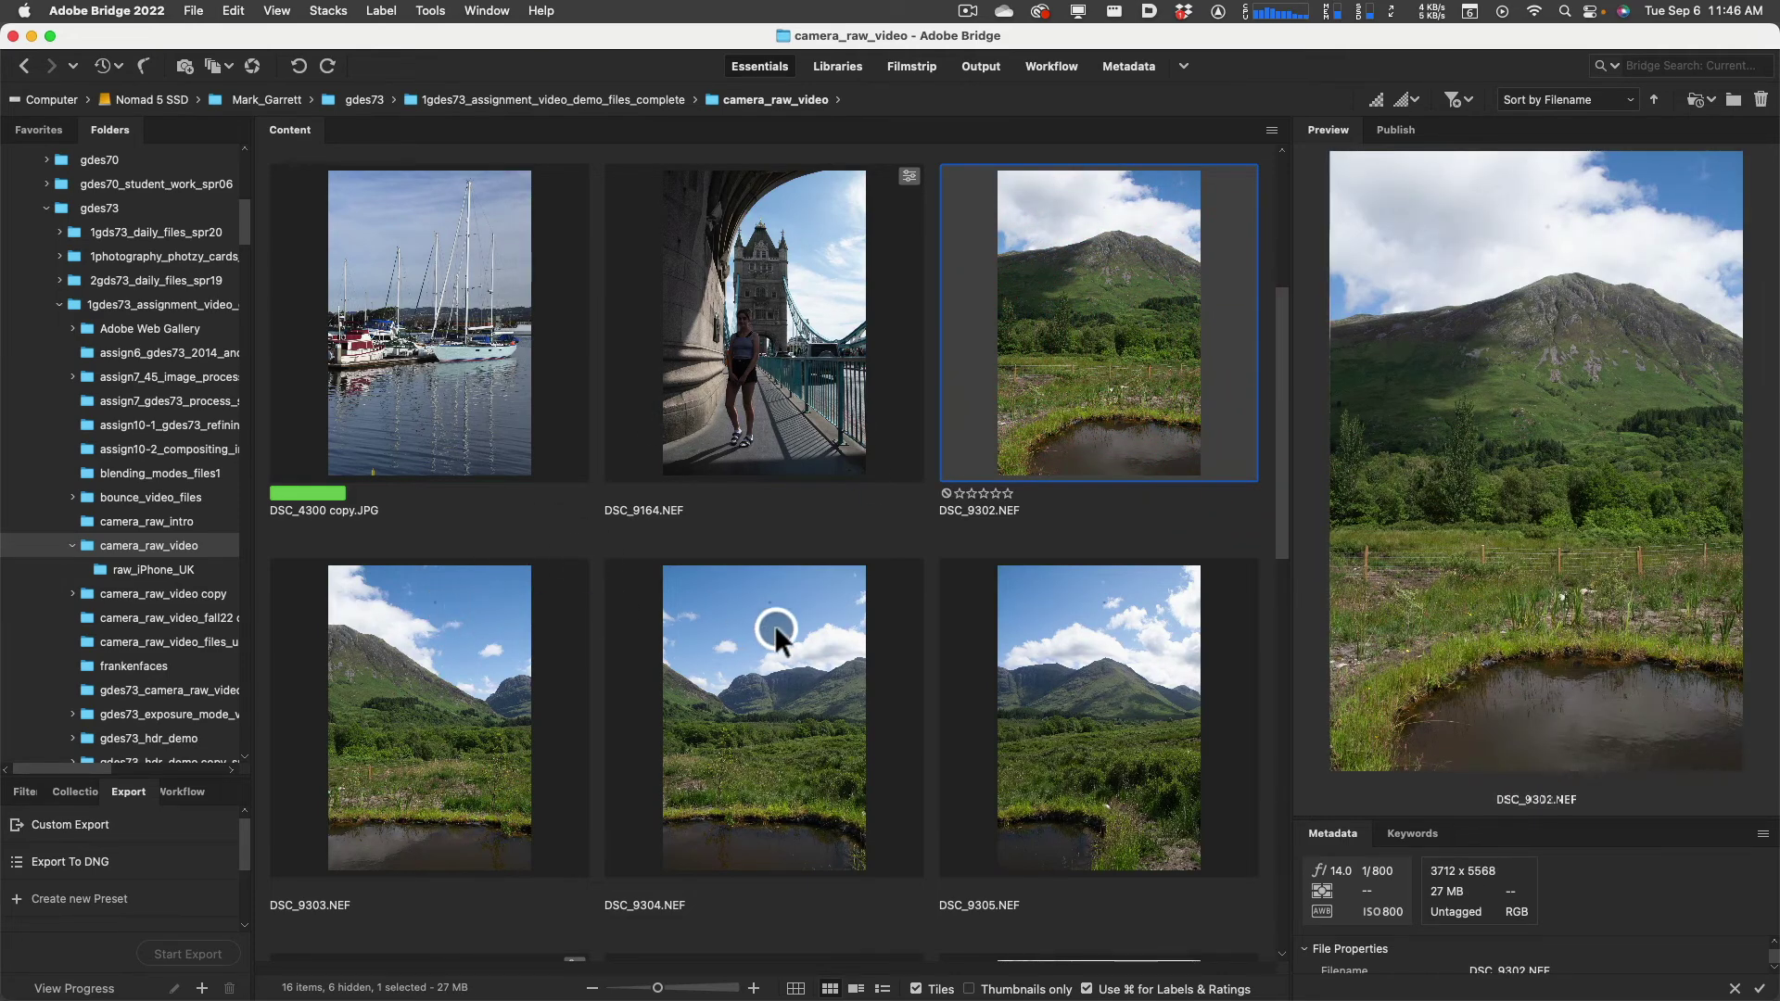
left_click(1052, 709, "shift")
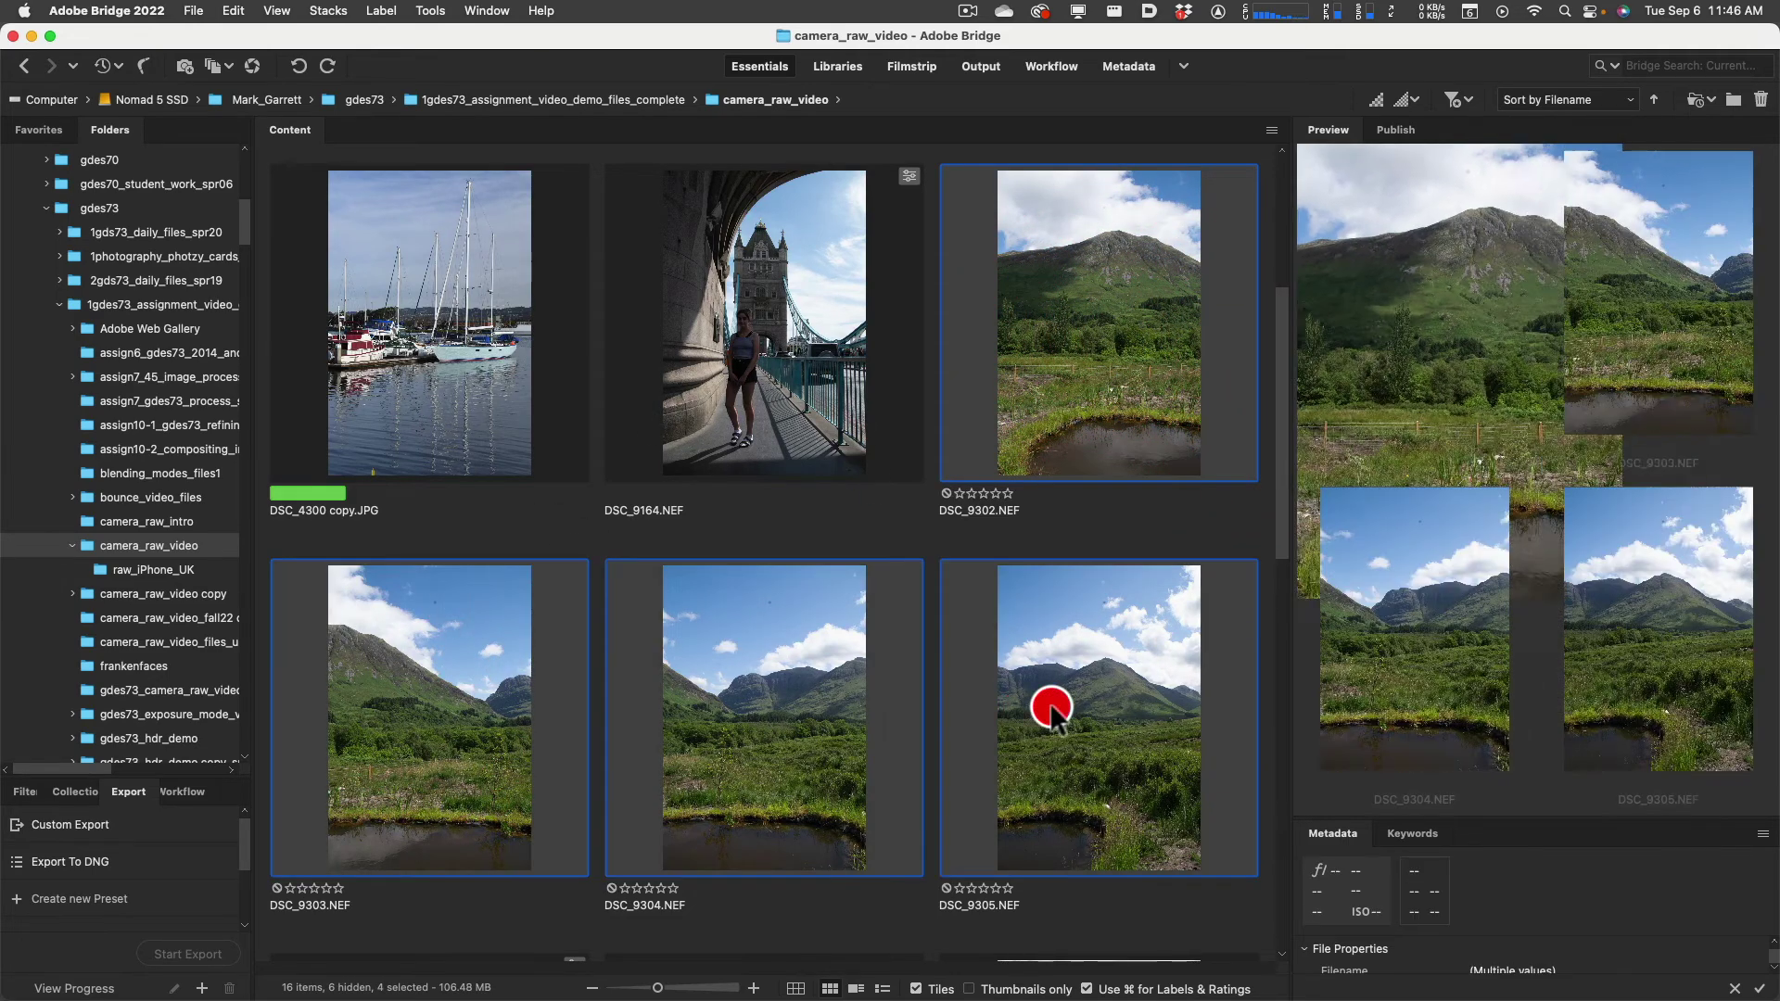
double_click(1076, 309)
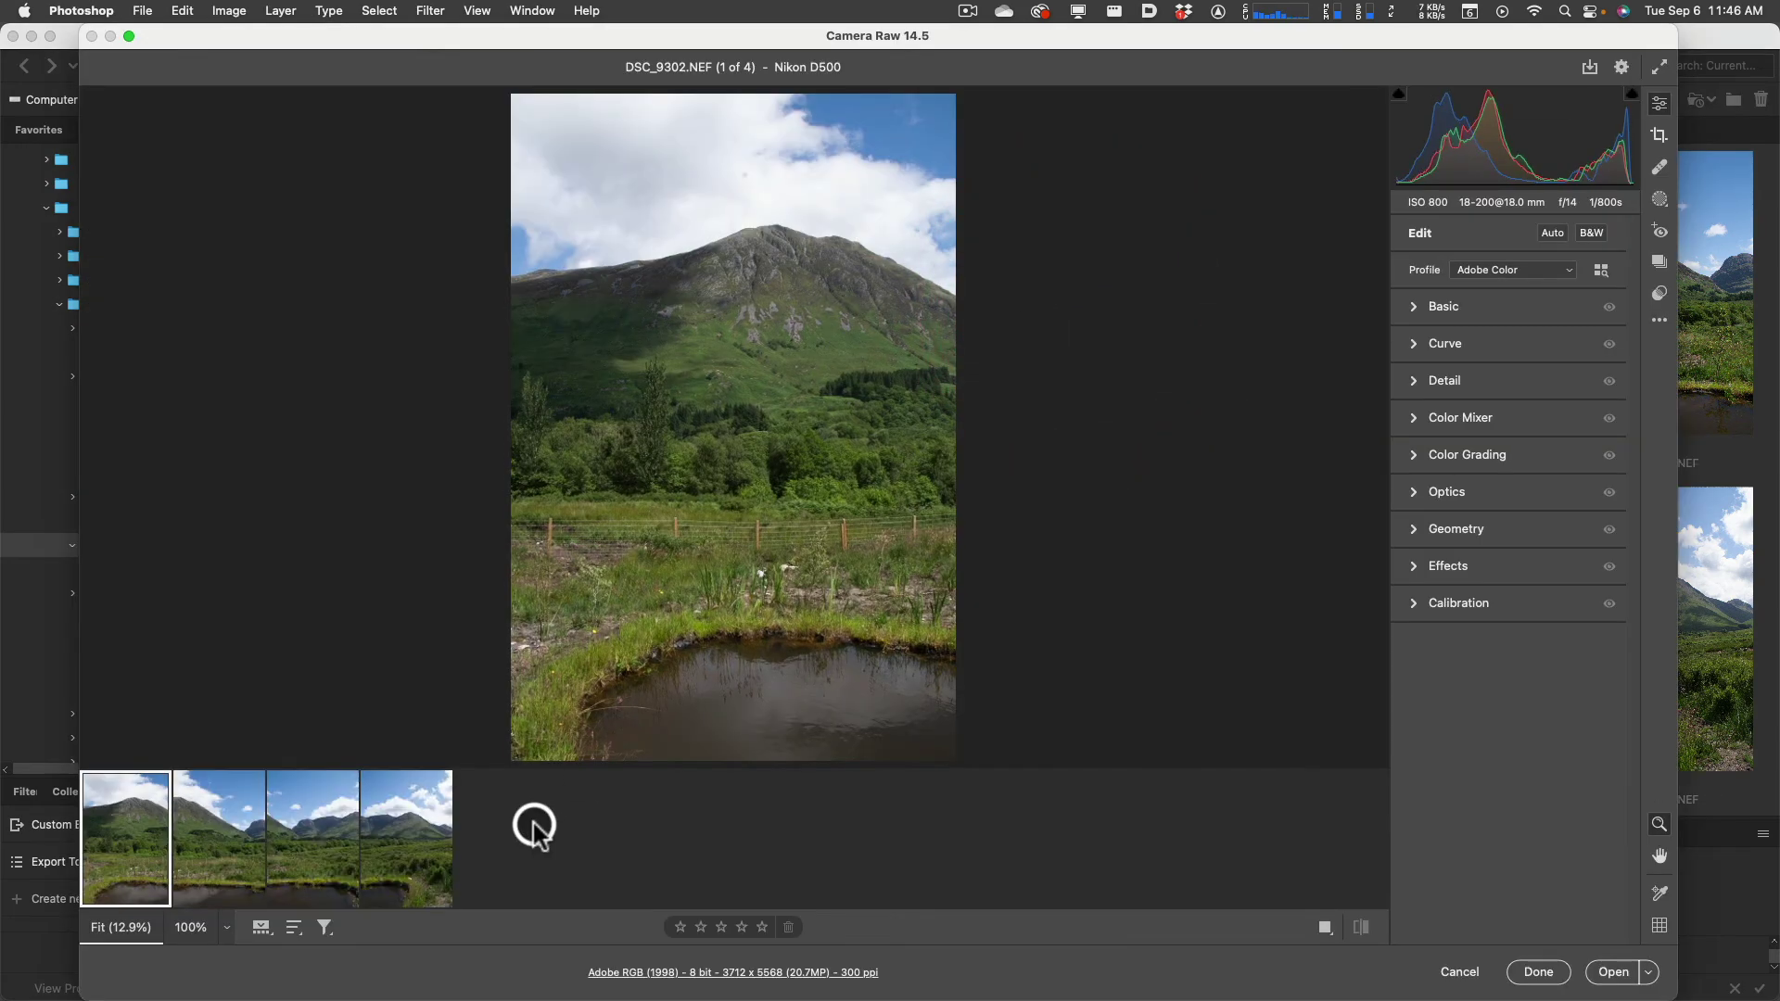
Examine the four landscape photos one after another in the filmstrip, returning to DSC_9302.NEF
left_click(222, 839)
left_click(292, 846)
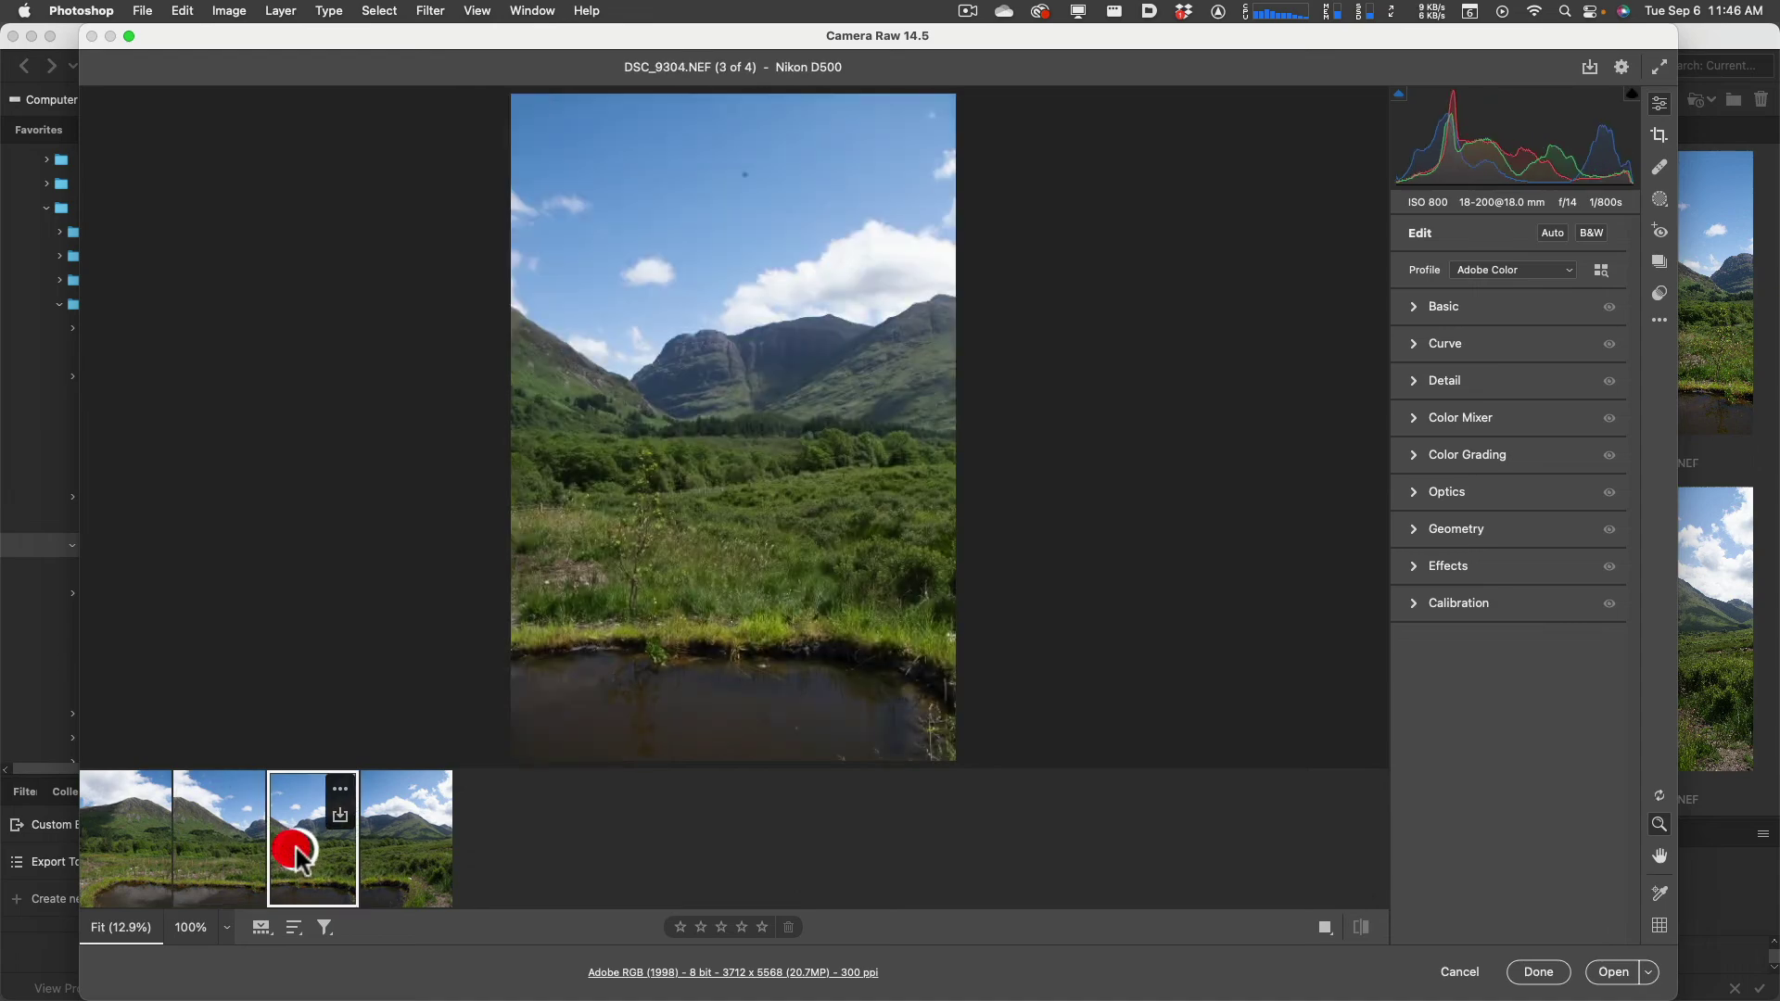
left_click(371, 867)
left_click(318, 875)
left_click(247, 866)
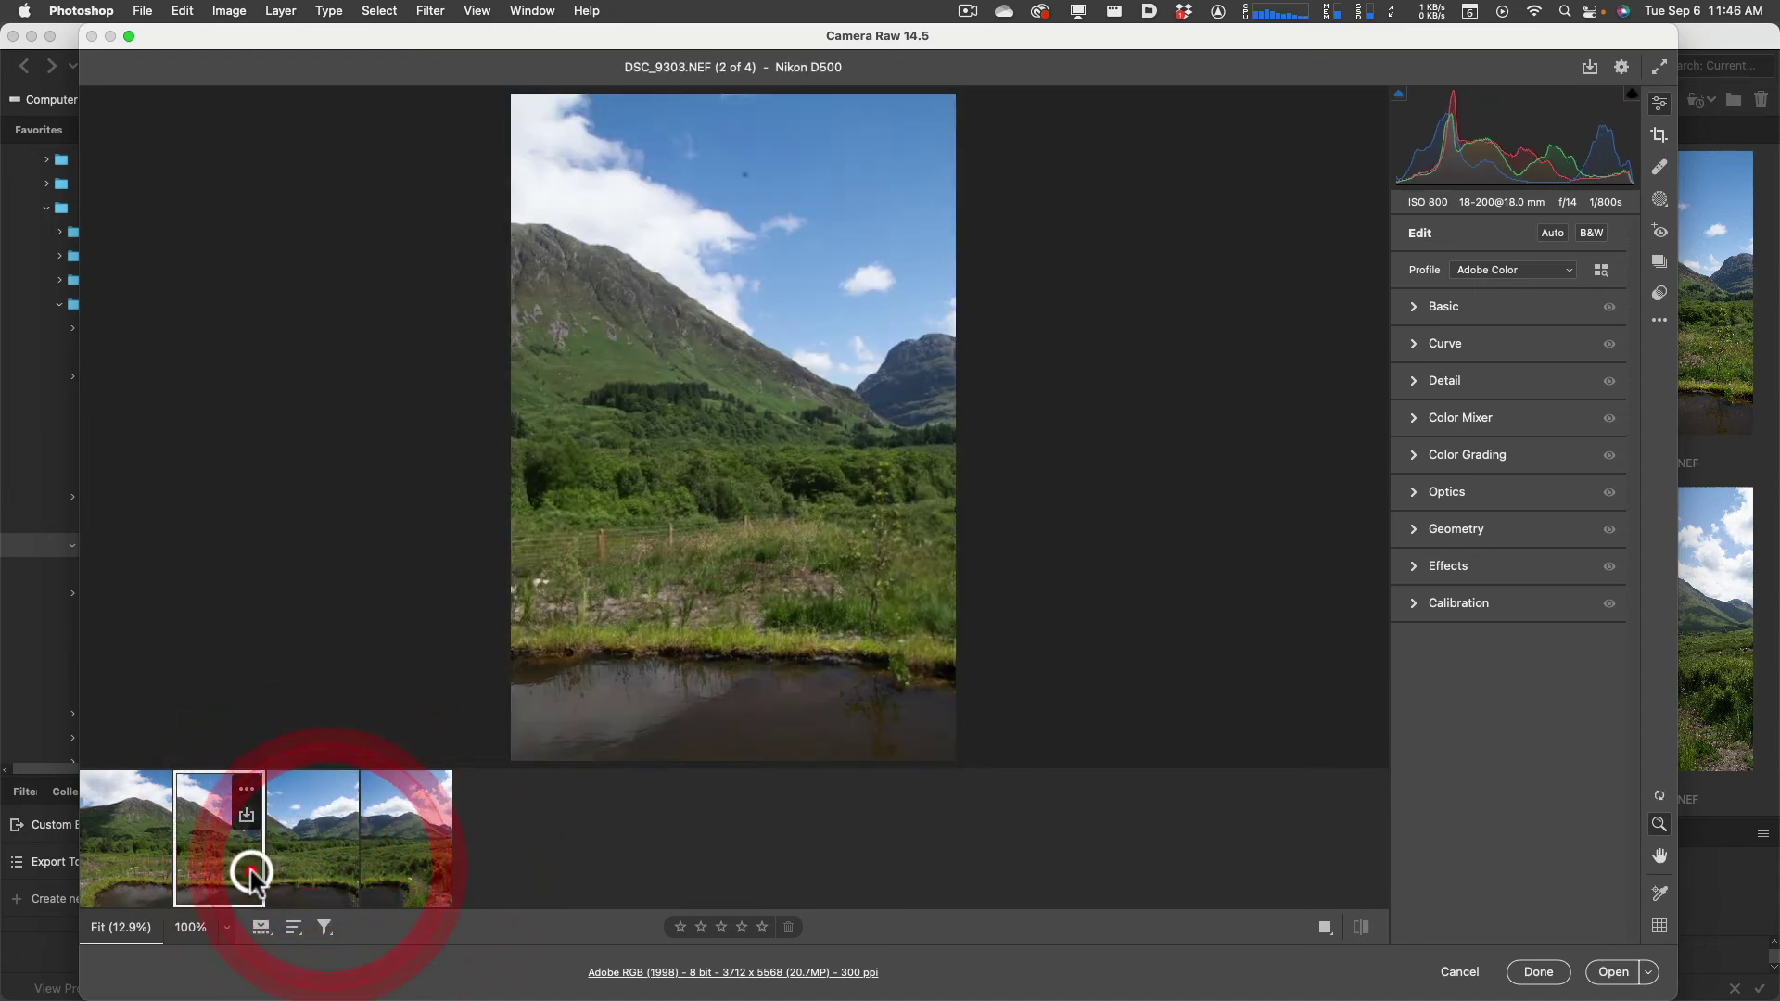
left_click(154, 865)
left_click(226, 866)
left_click(325, 871)
left_click(399, 857)
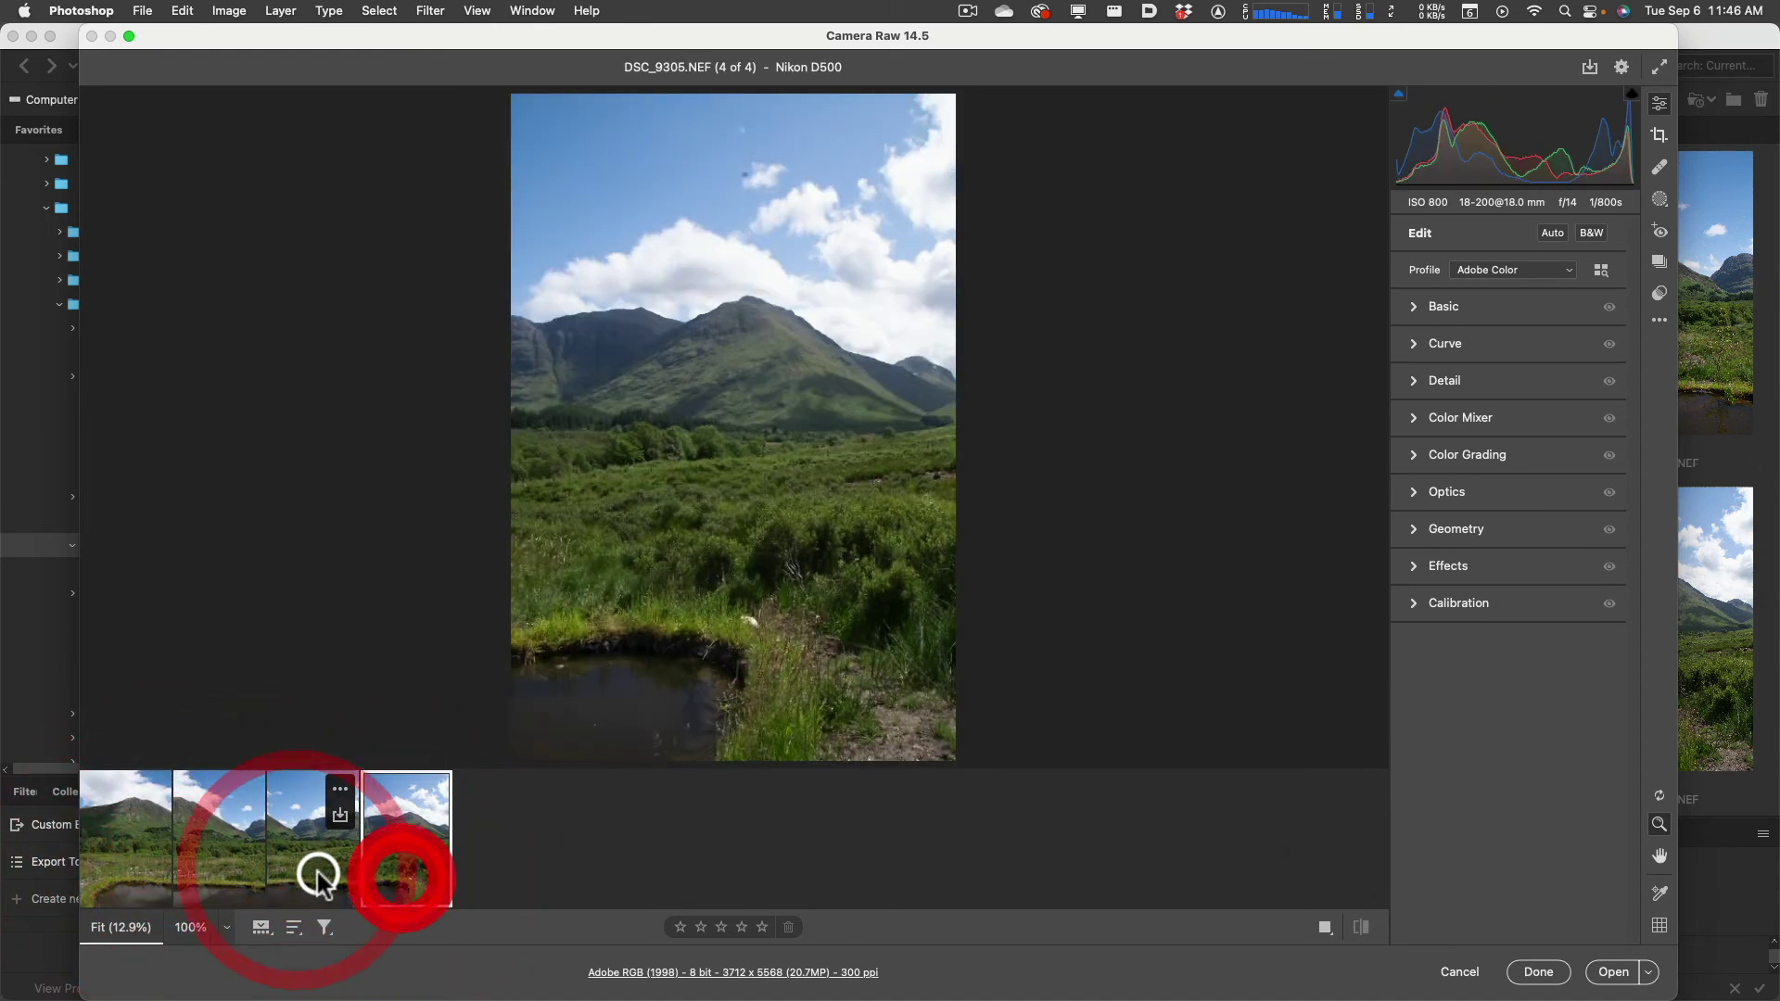
left_click(320, 872)
left_click(143, 867)
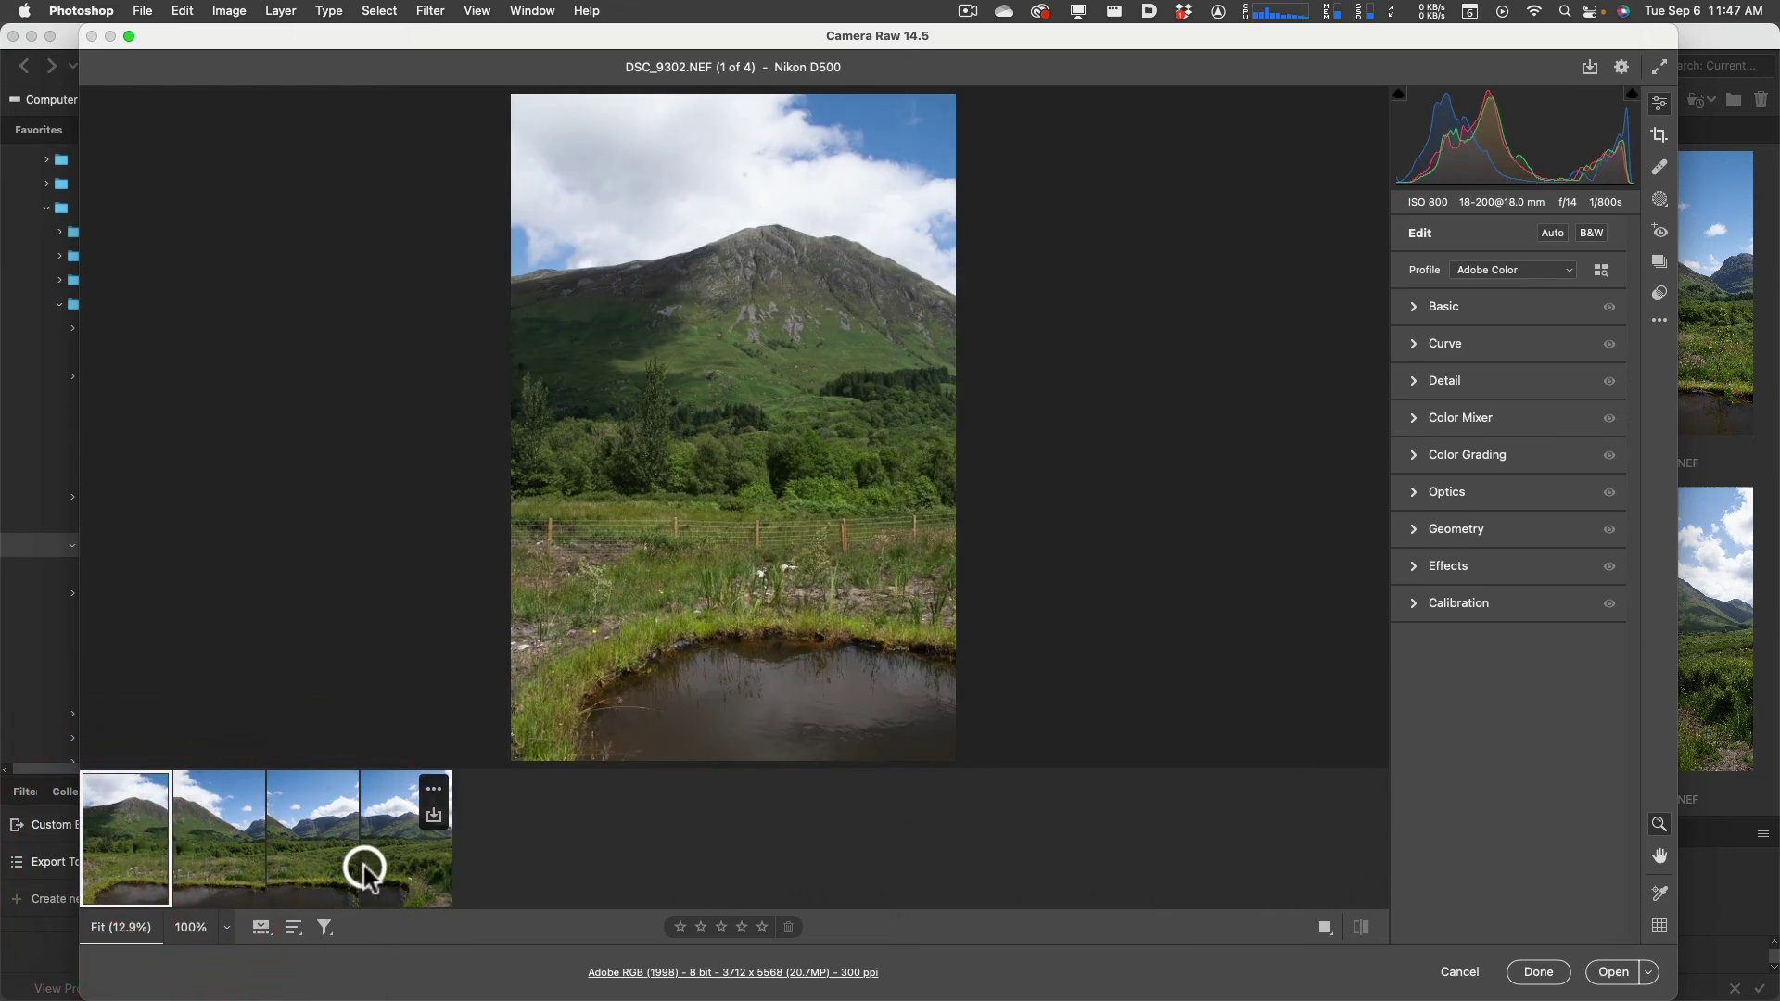
Select all four photos and set their Texture to +24, Clarity to +23 and Dehaze to +22 in the Basic section
key("shift")
left_click(403, 871, "shift")
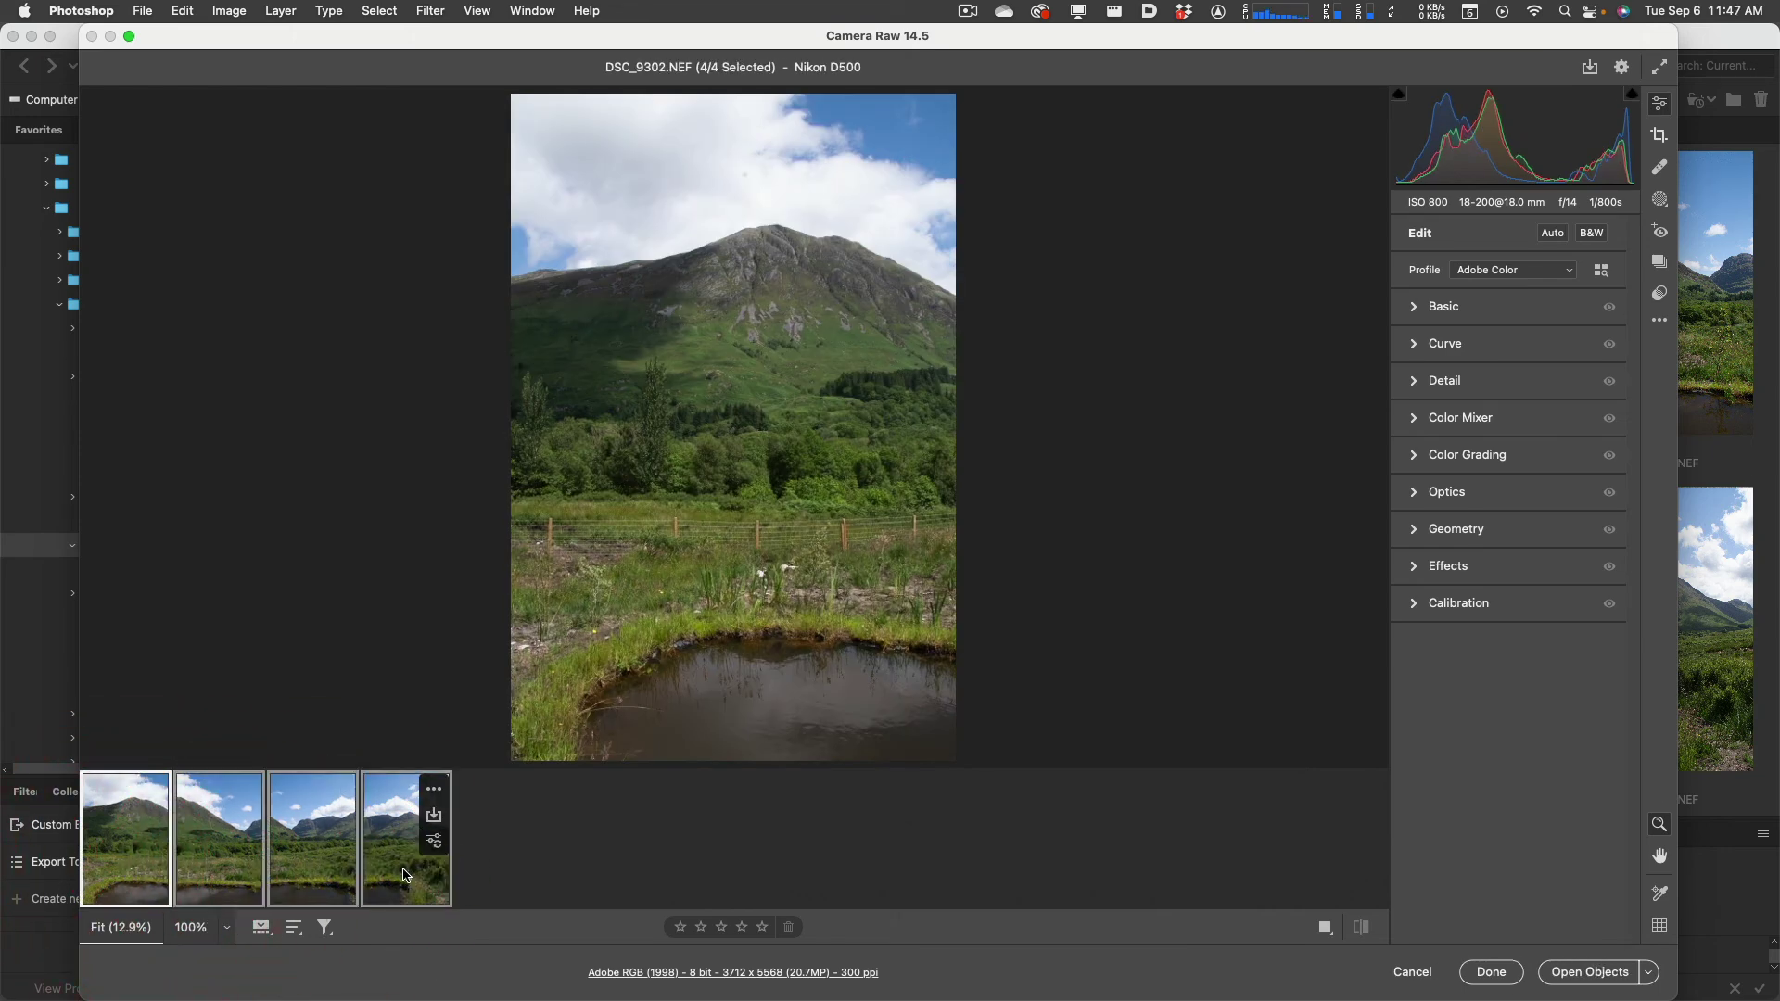
left_click(1411, 307)
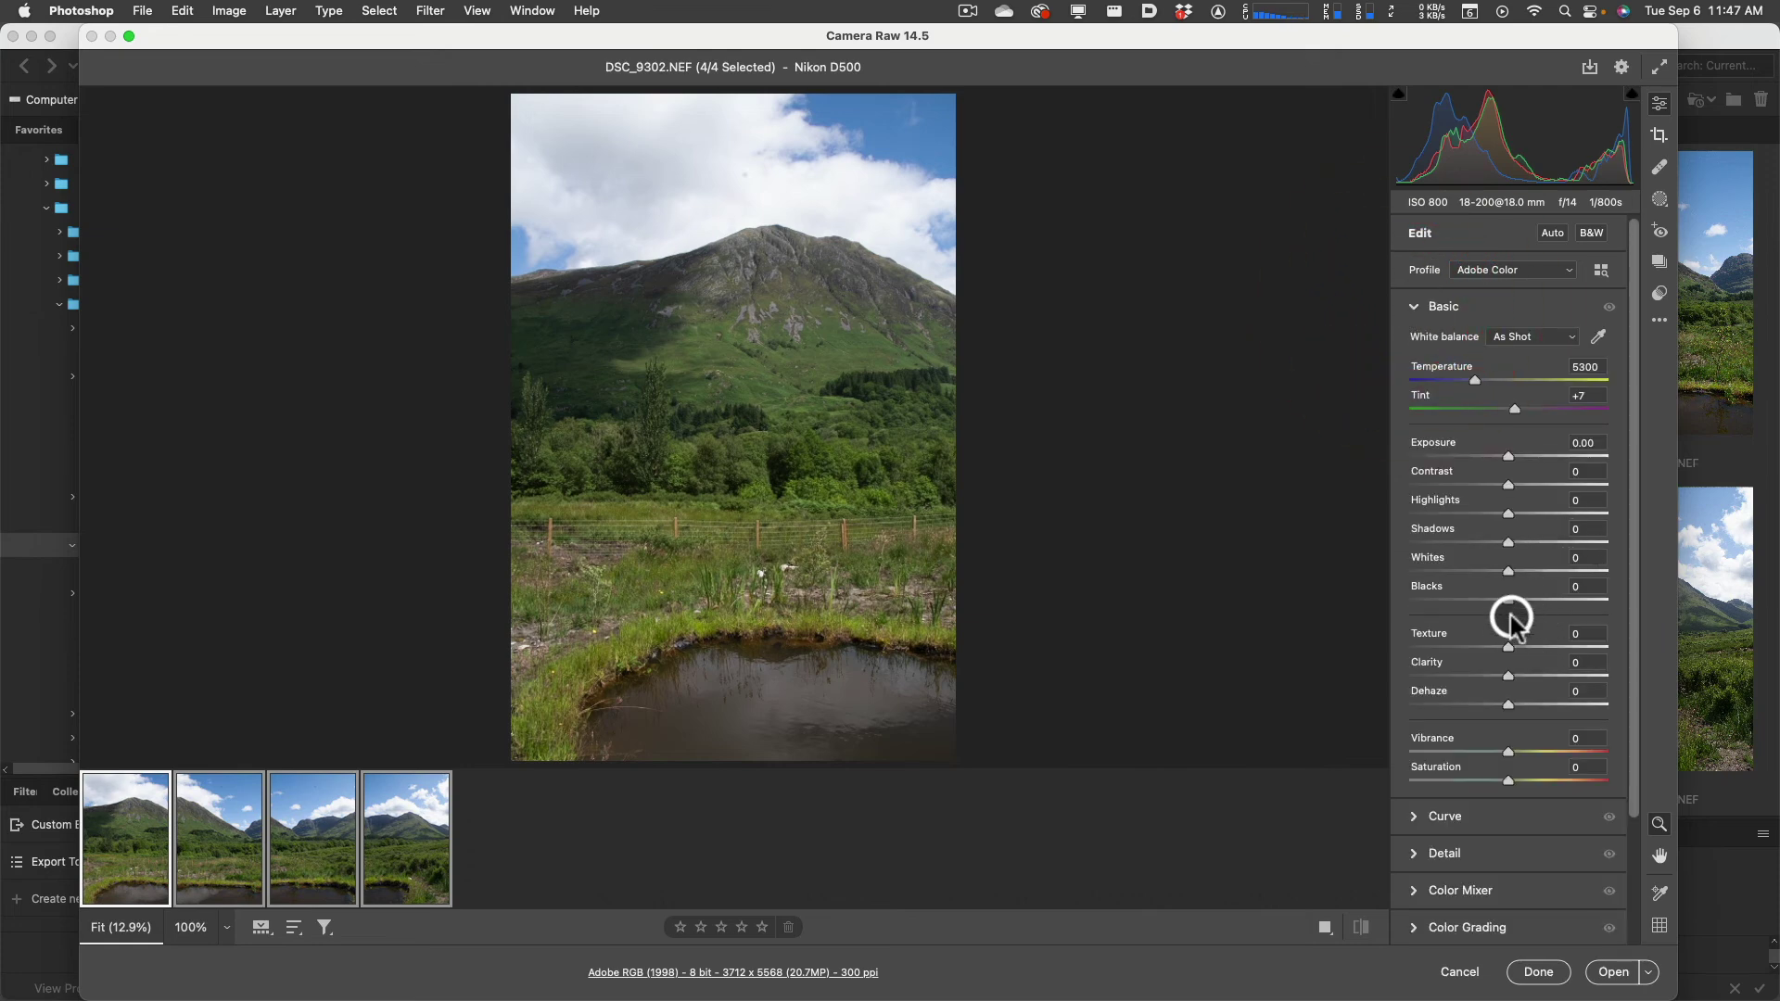
left_click_drag(1510, 647, 1530, 708)
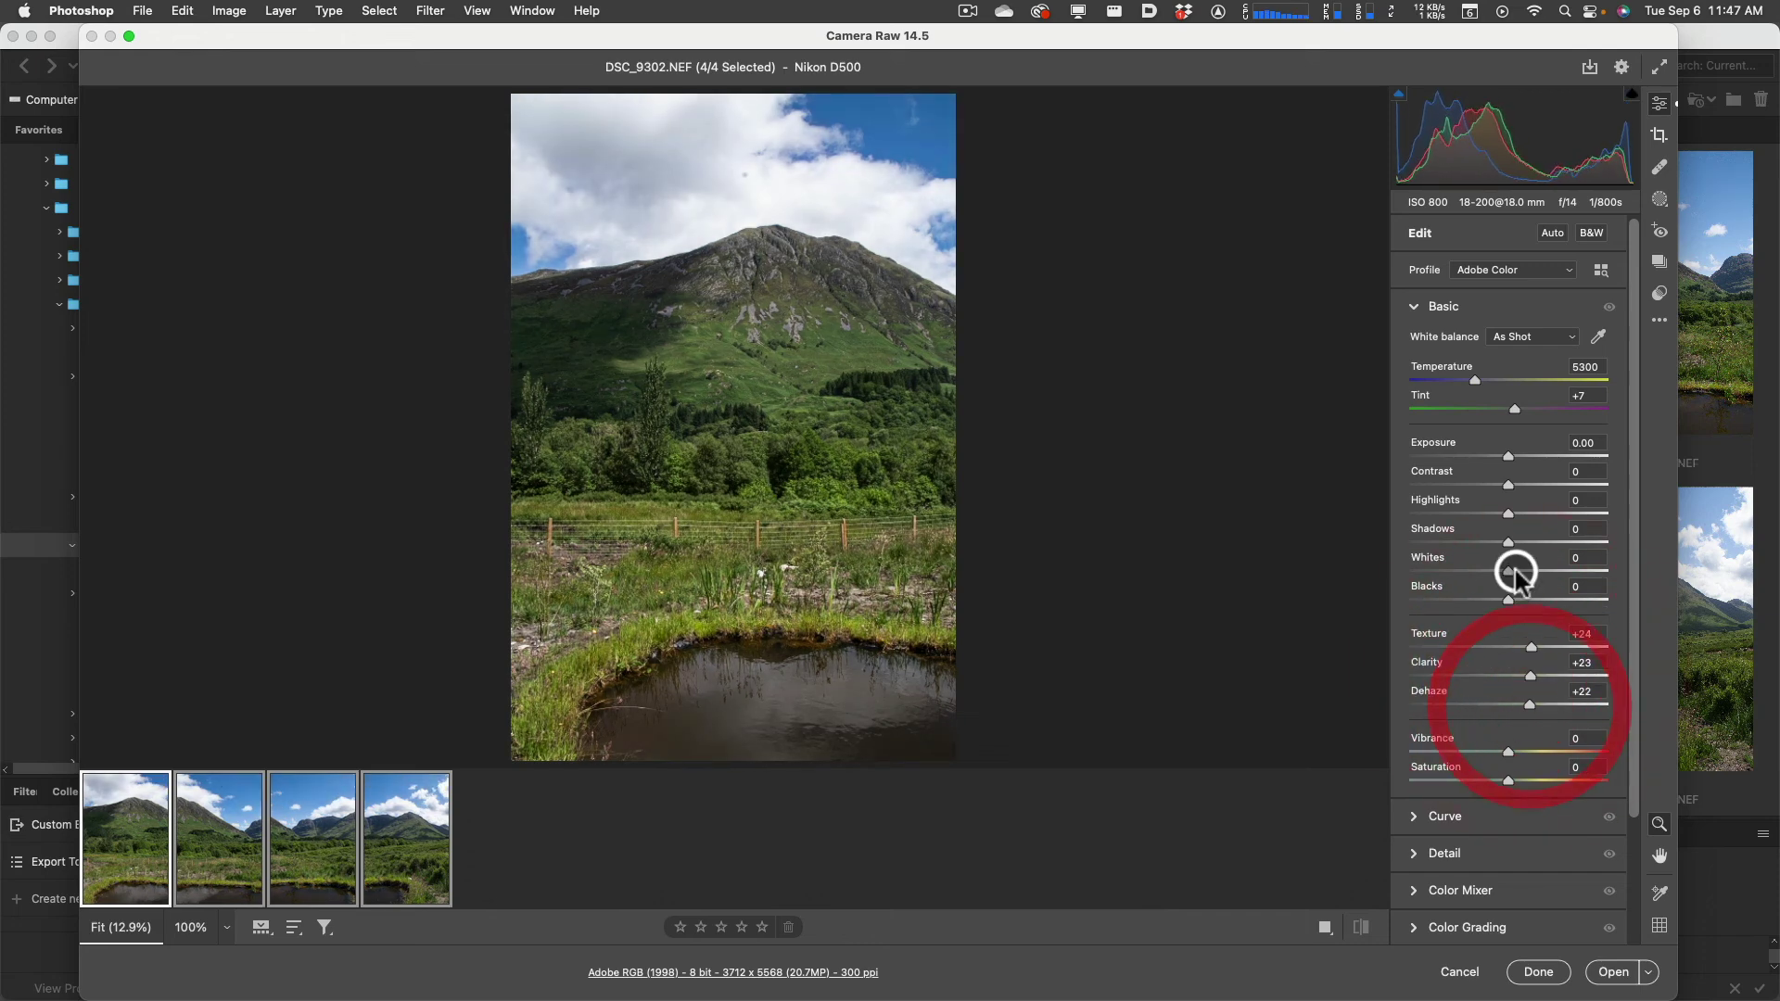
Set Contrast +20, Highlights -70 and Vibrance +27 for all four photos, with automatic Whites +33 and Blacks +13
left_click_drag(1508, 485, 1528, 485)
left_click_drag(1508, 512, 1440, 512)
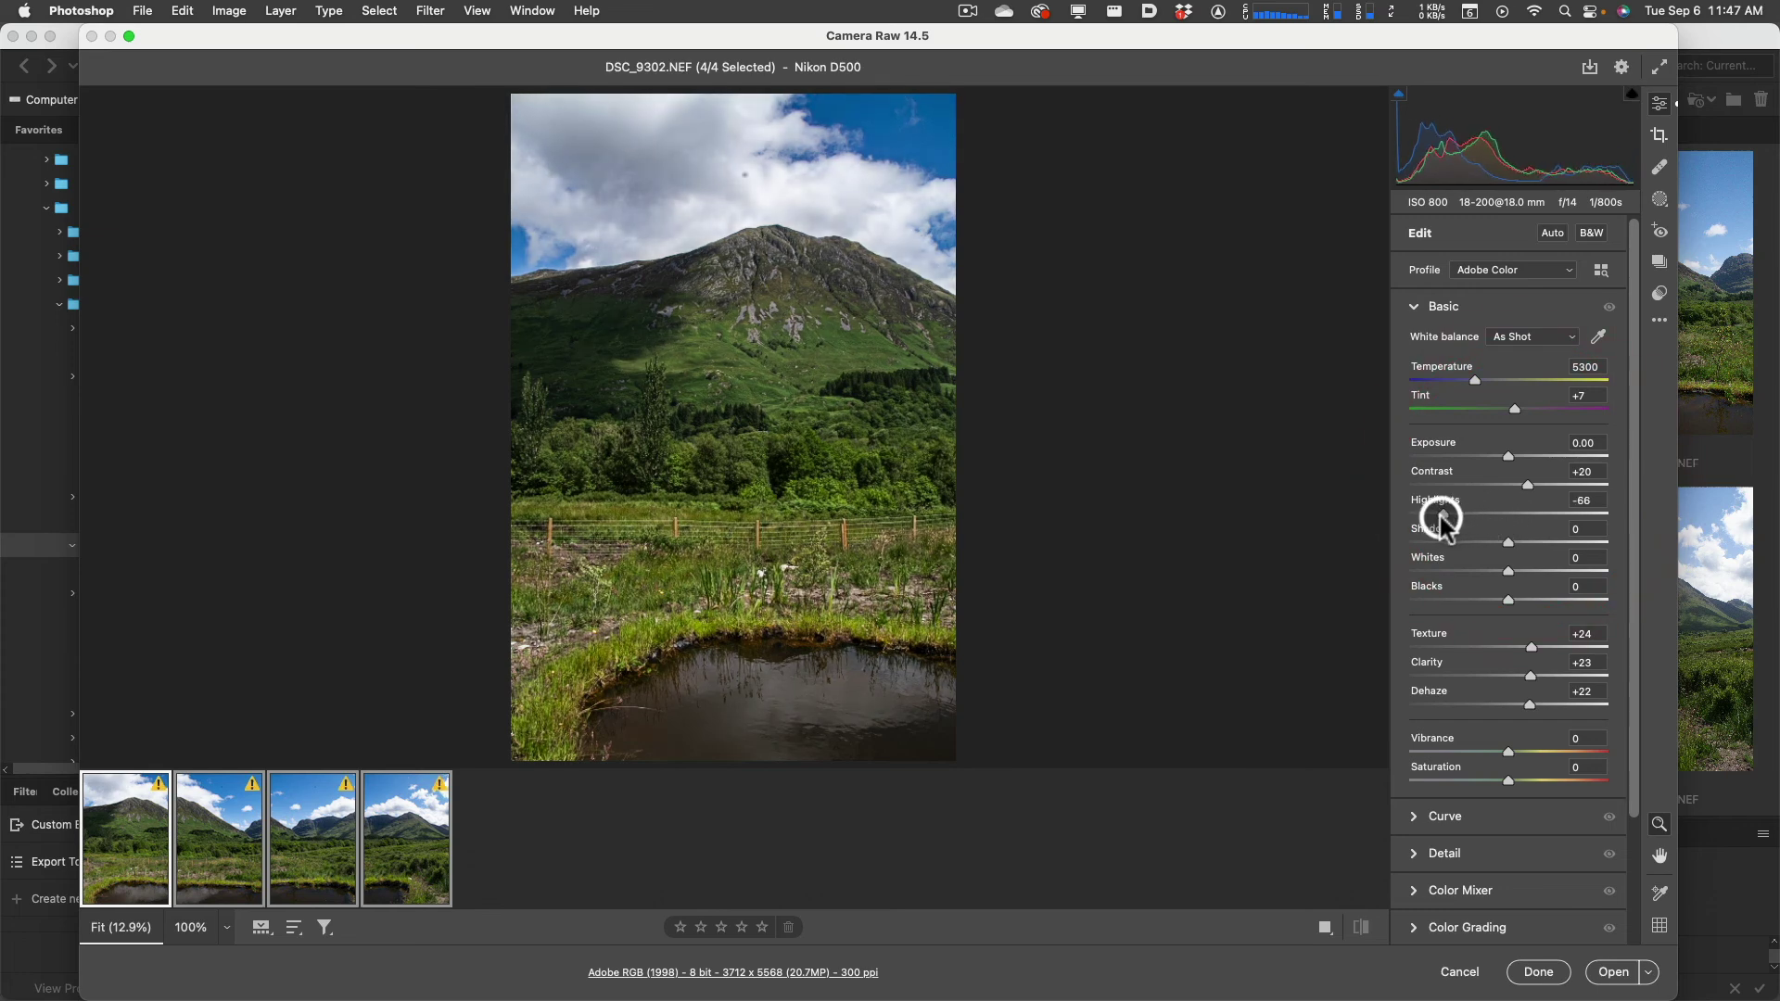
left_click_drag(1519, 598, 1521, 598)
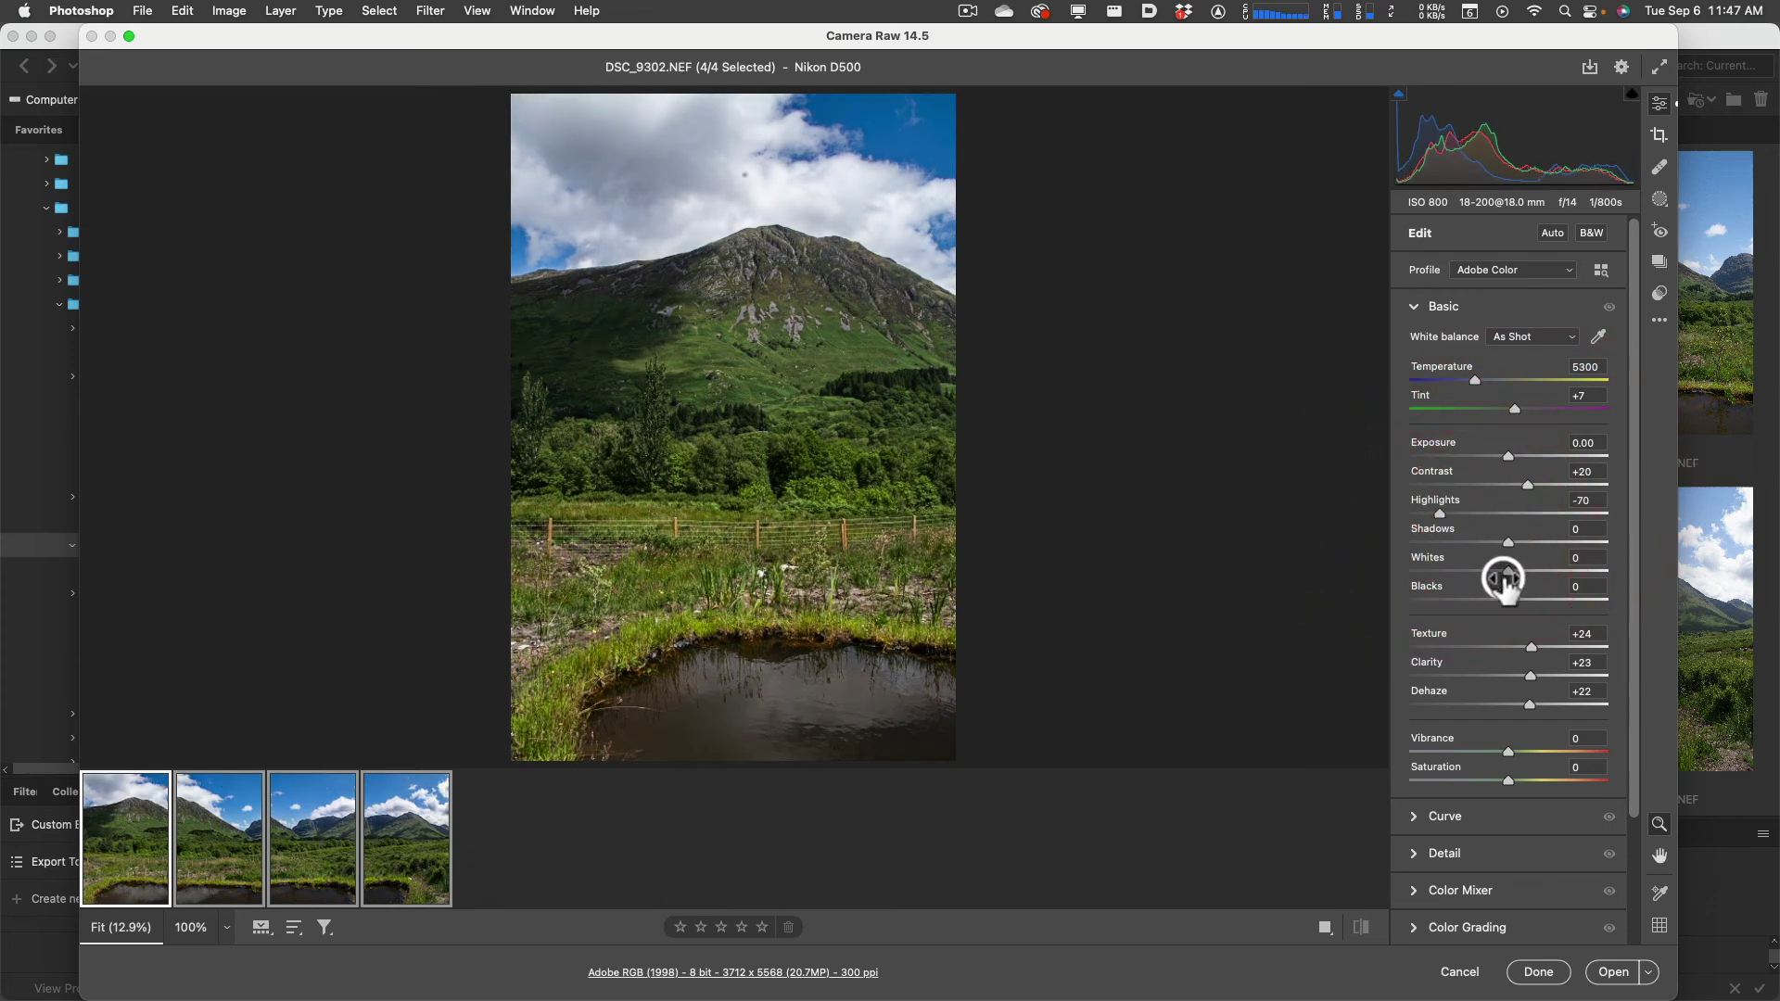
double_click(1433, 562, "shift")
double_click(1432, 583, "shift")
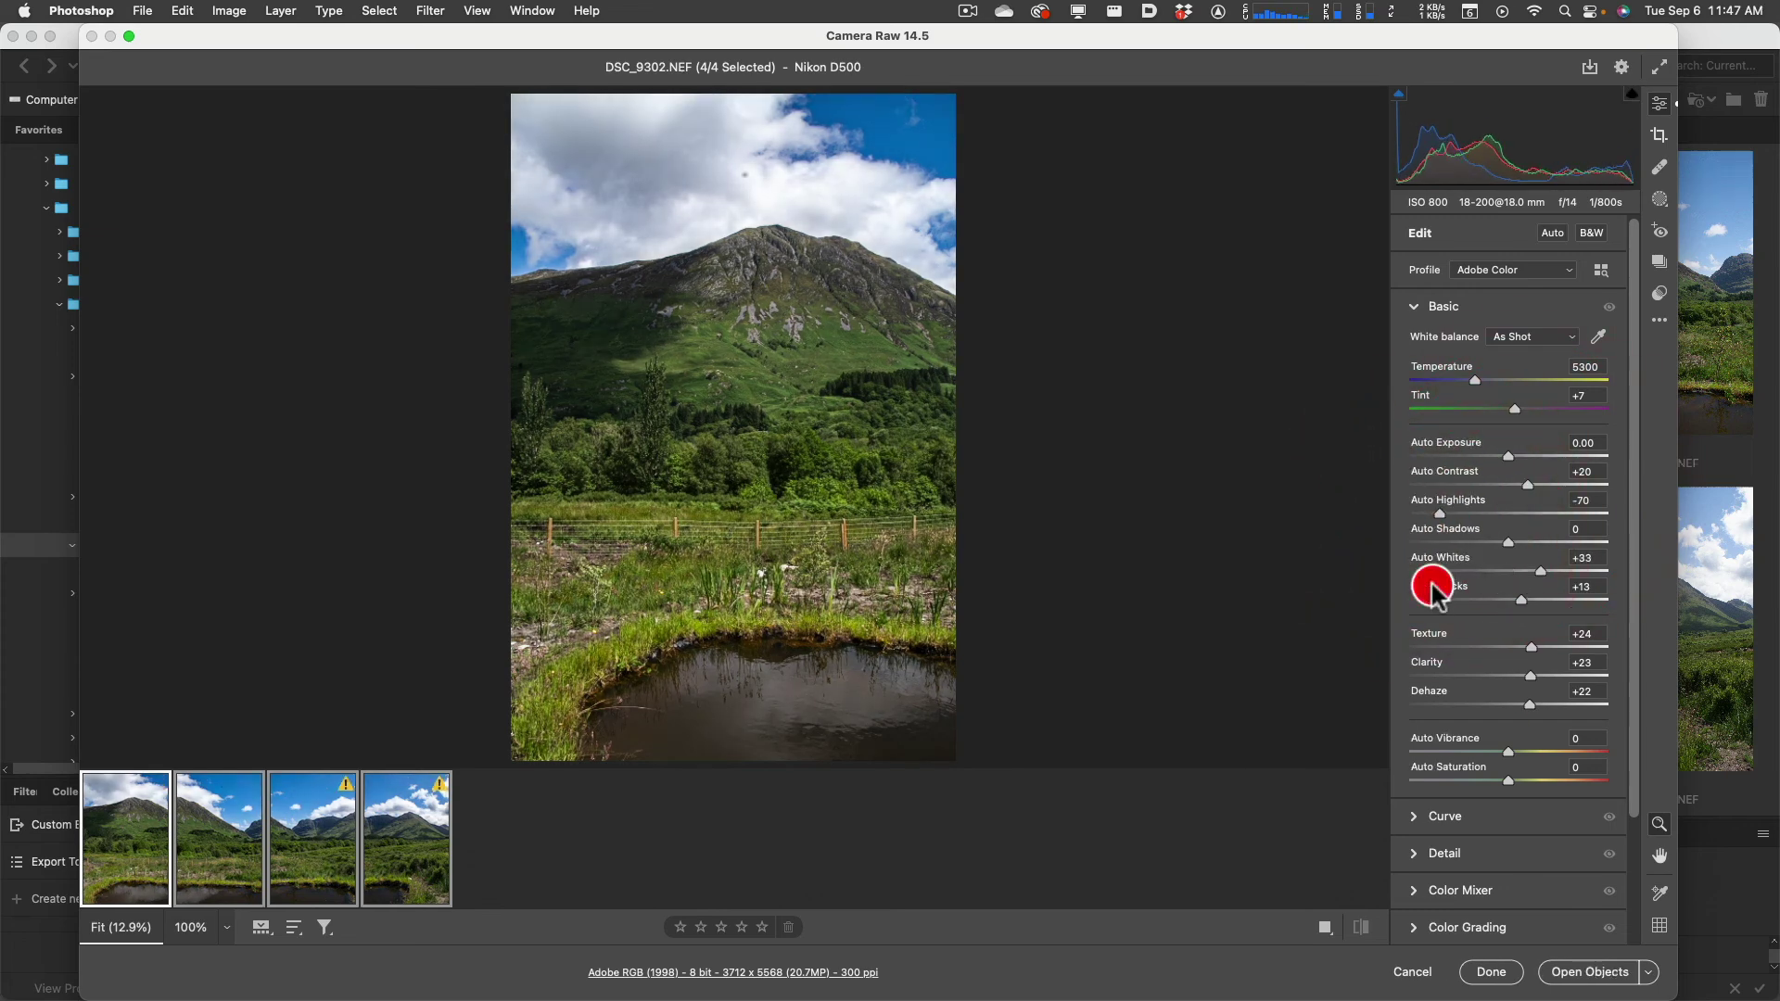
left_click_drag(1507, 753, 1536, 751)
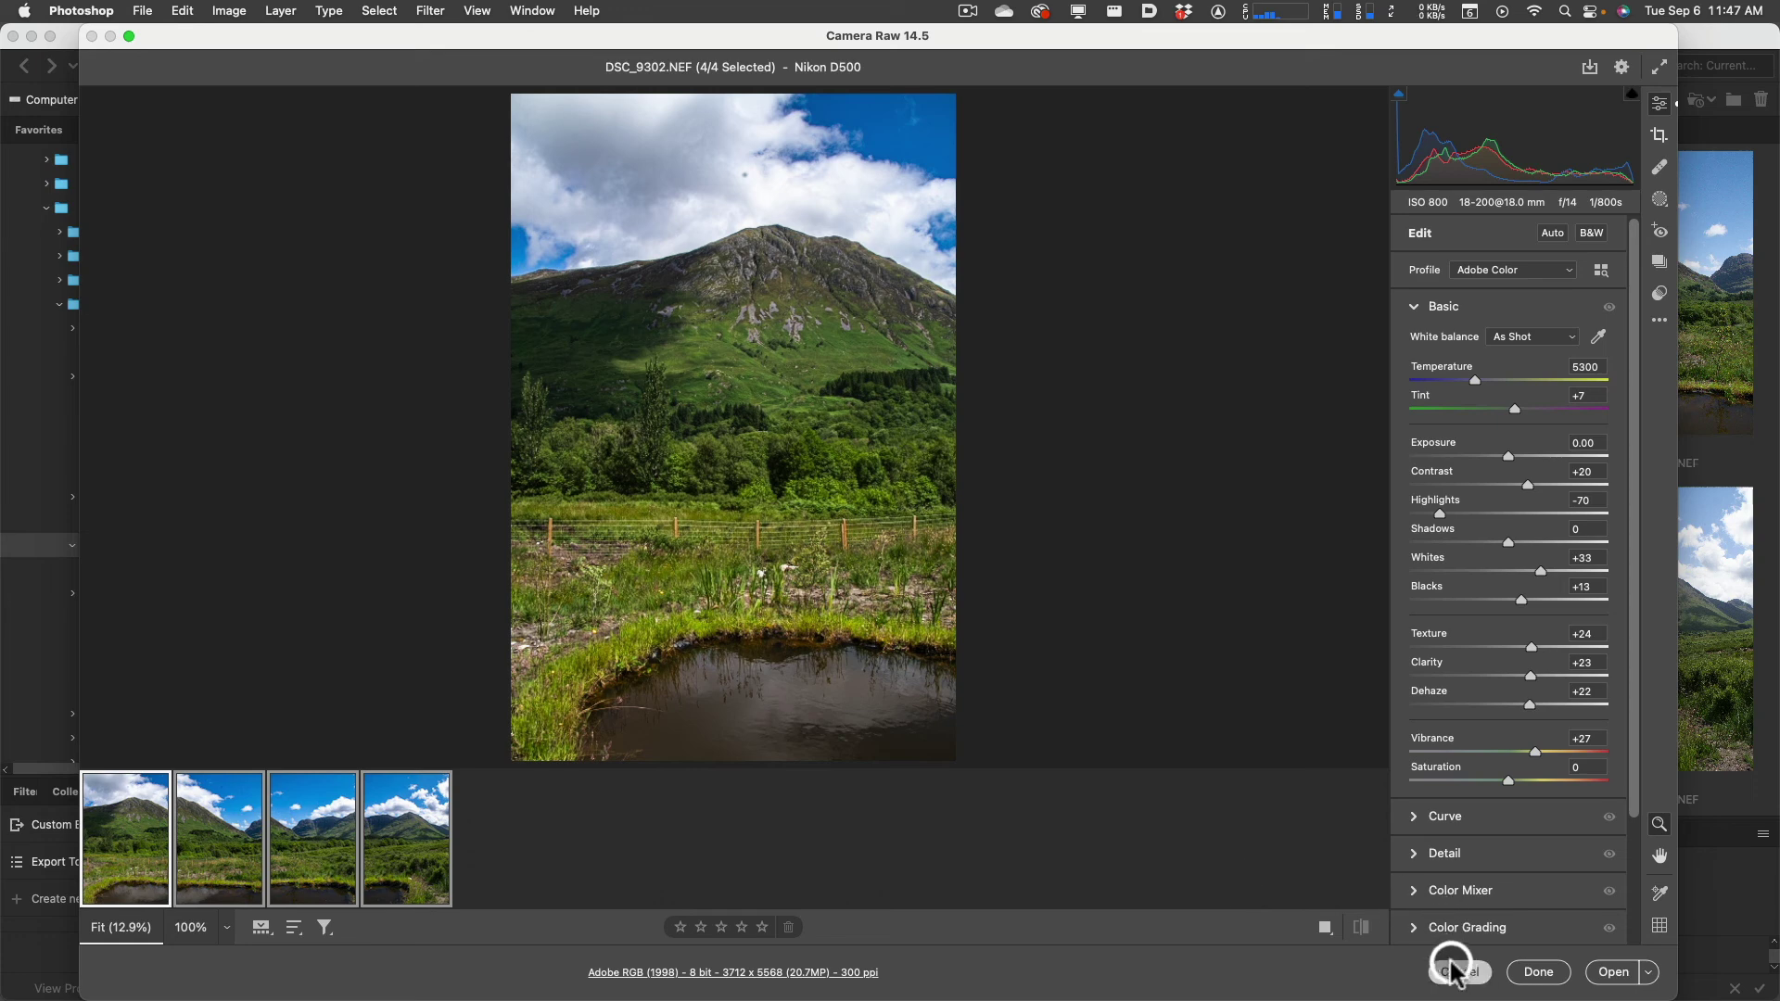
Reset all adjustments made to the four photos since they were opened
key("alt")
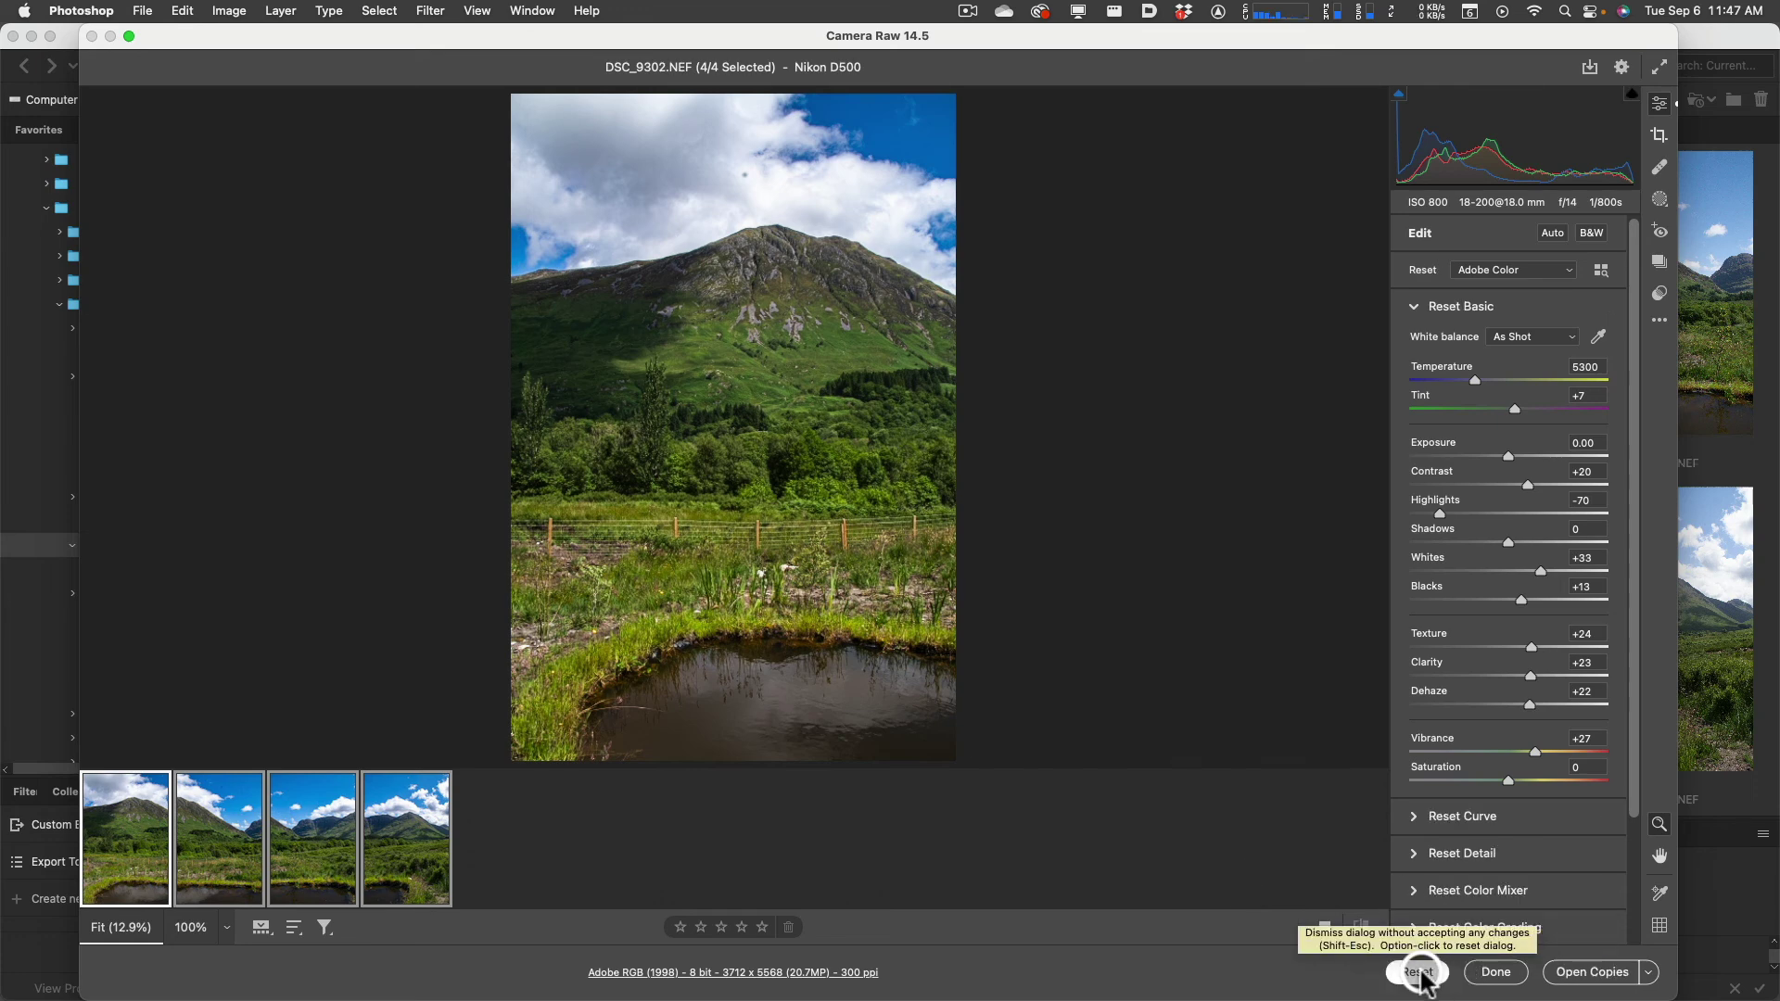
left_click(1417, 972, "alt")
Adjust only DSC_9302.NEF: Contrast +33, Highlights -35, Shadows +37, automatic Whites +23 and Blacks -9, and Dehaze +47
left_click(123, 839)
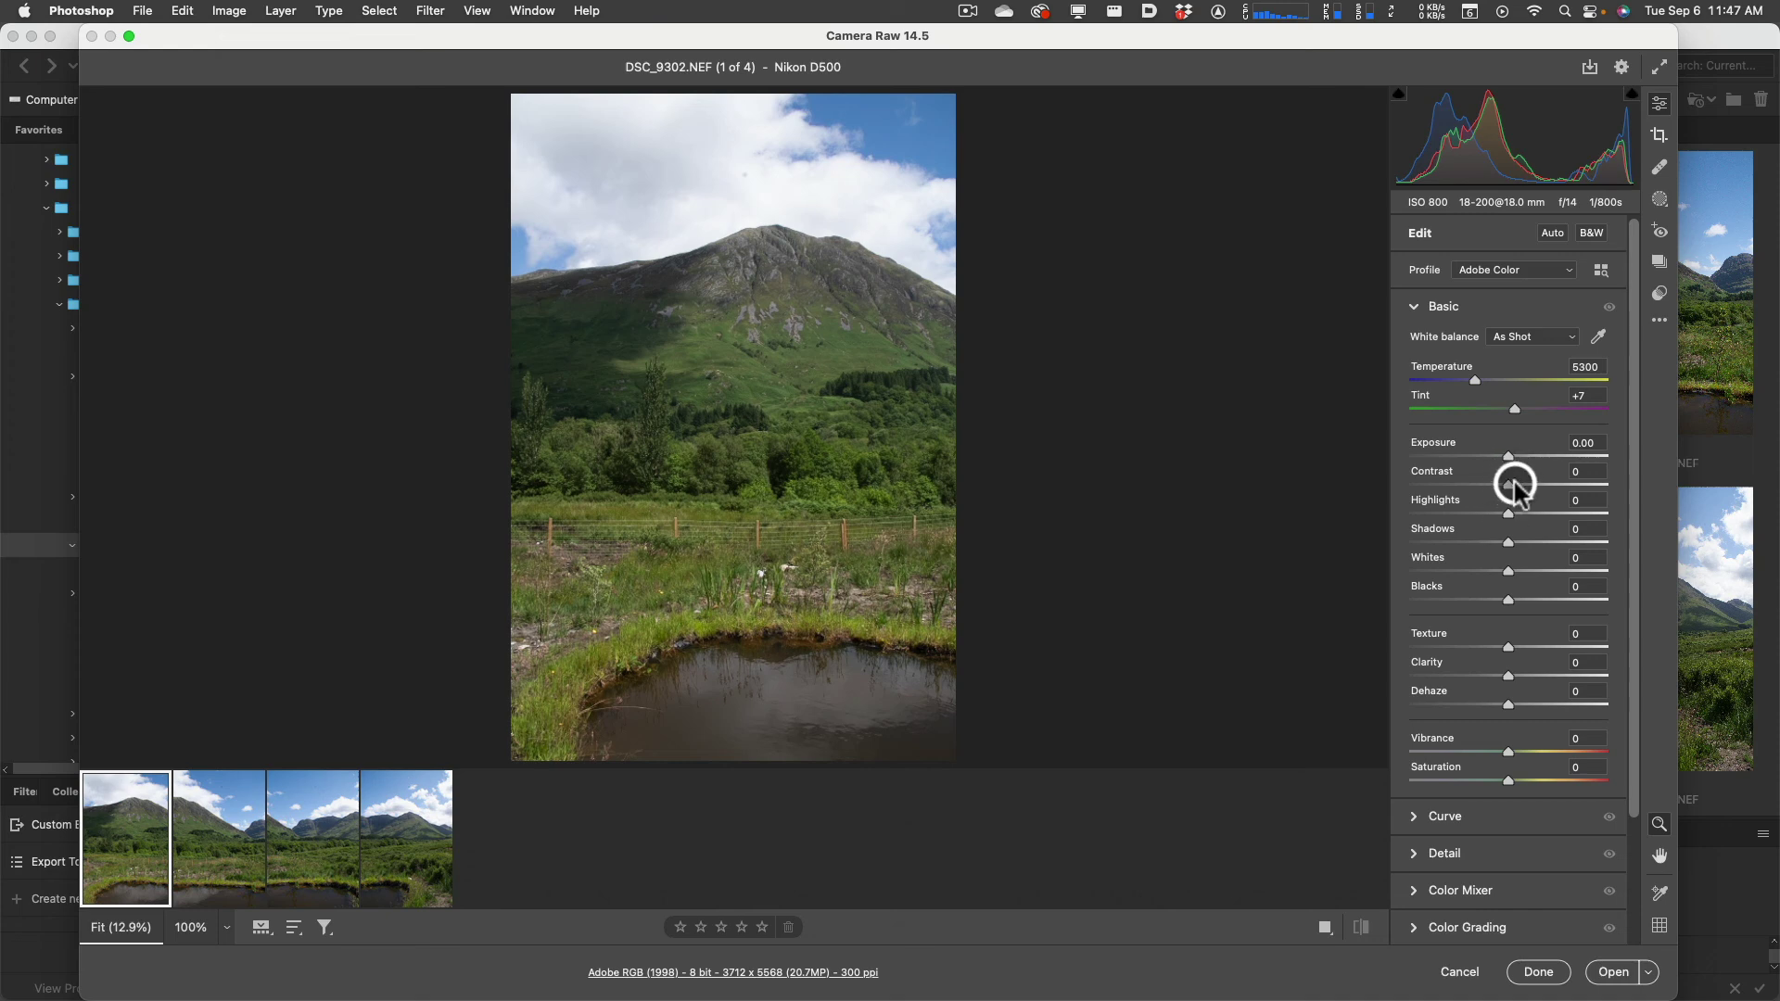
left_click_drag(1512, 482, 1546, 542)
mouse_move(1428, 558)
left_mouse_down()
mouse_move(1447, 558)
mouse_move(1430, 586)
left_mouse_up()
left_click_drag(1504, 705, 1555, 705)
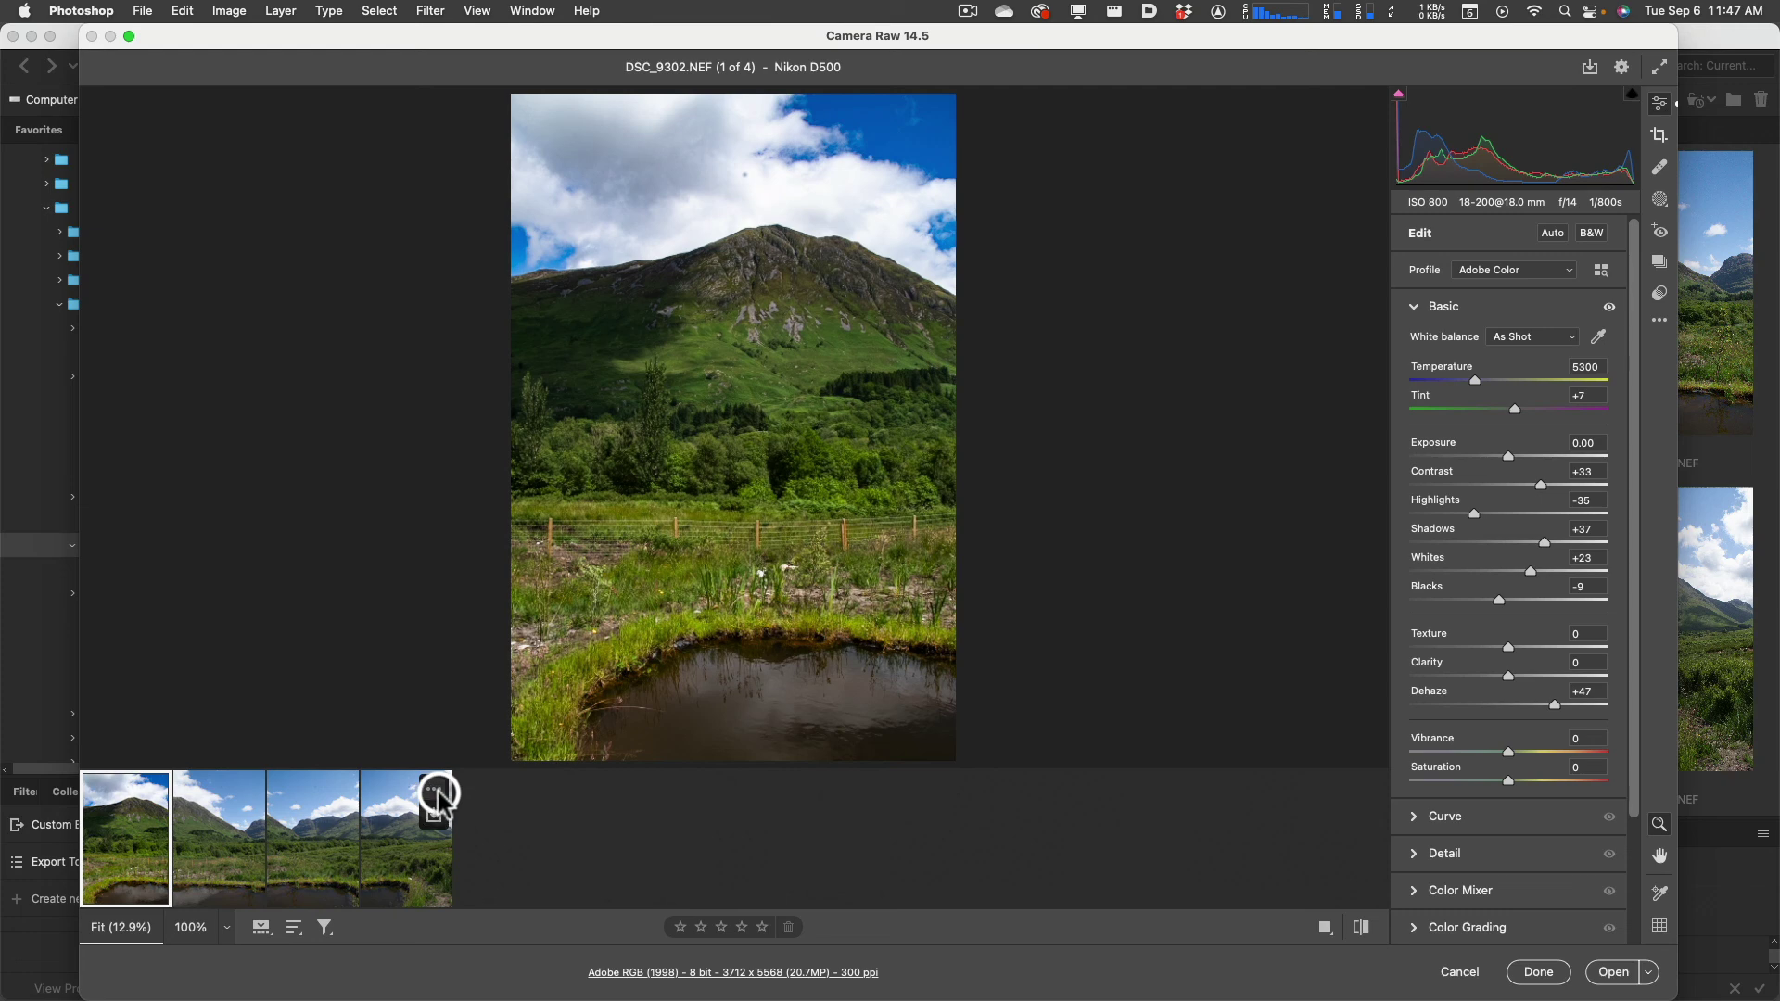
Select all four photos in the filmstrip, with the edited DSC_9302.NEF as the primary photo
left_click(220, 834)
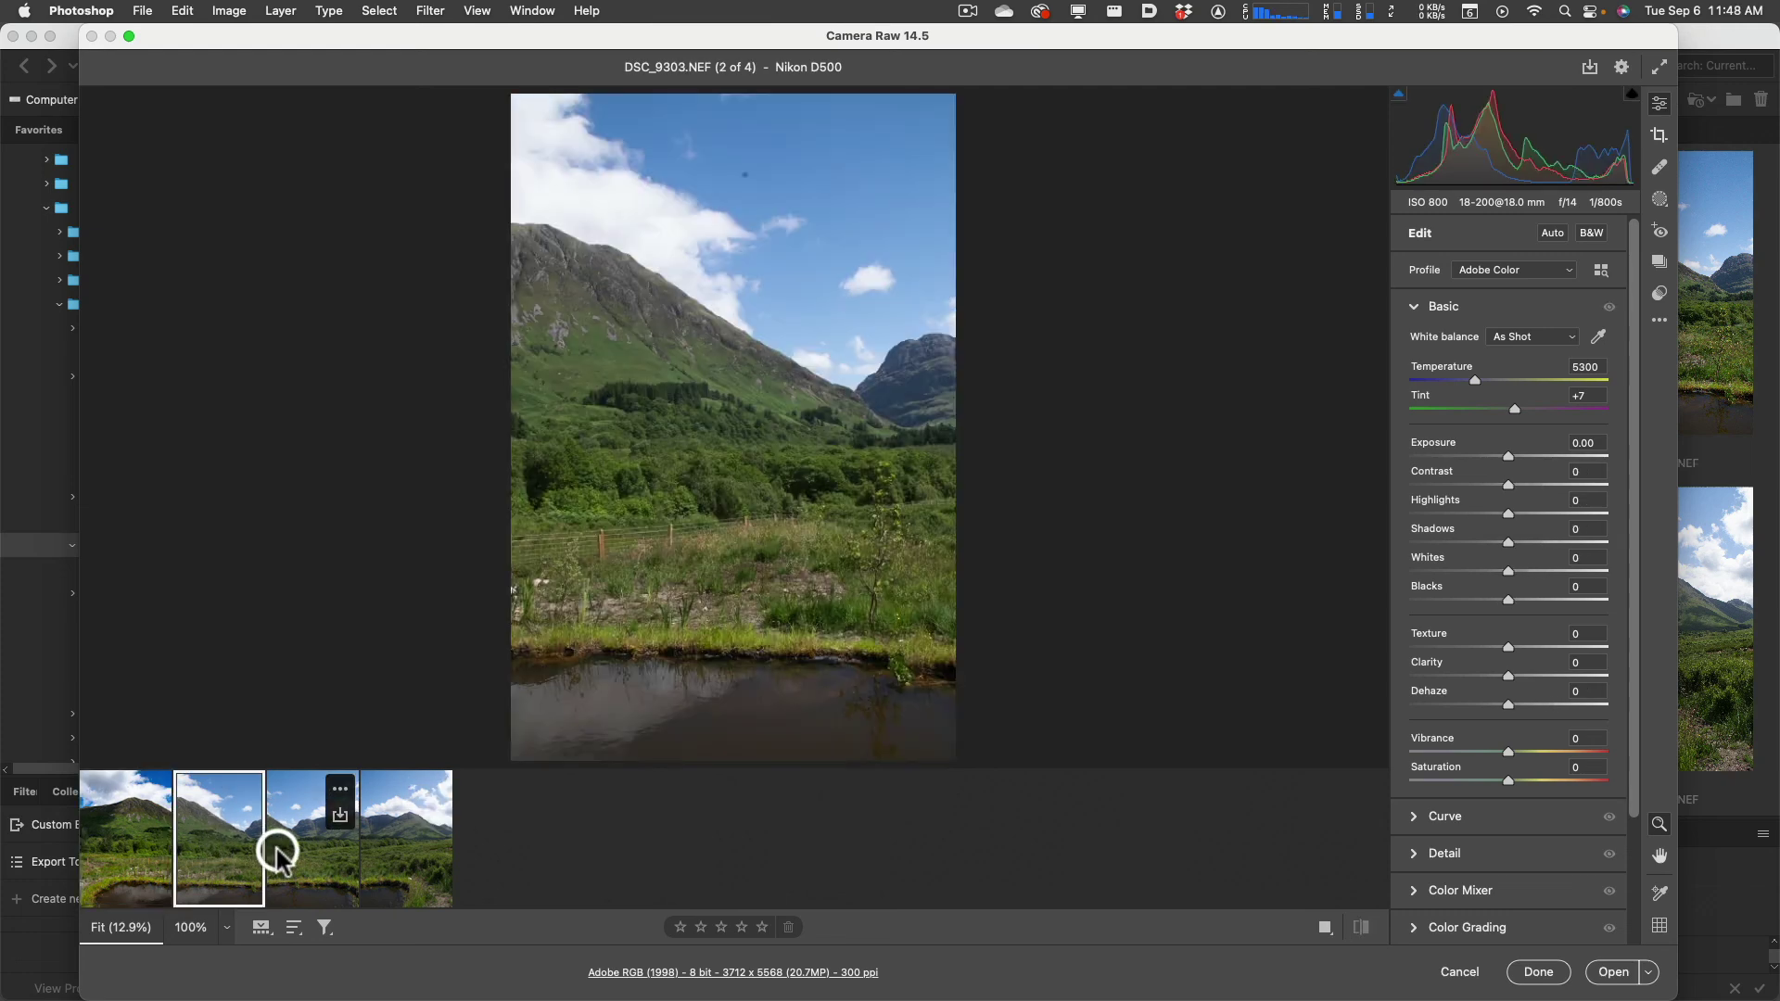
left_click(129, 834)
left_click(379, 855, "shift")
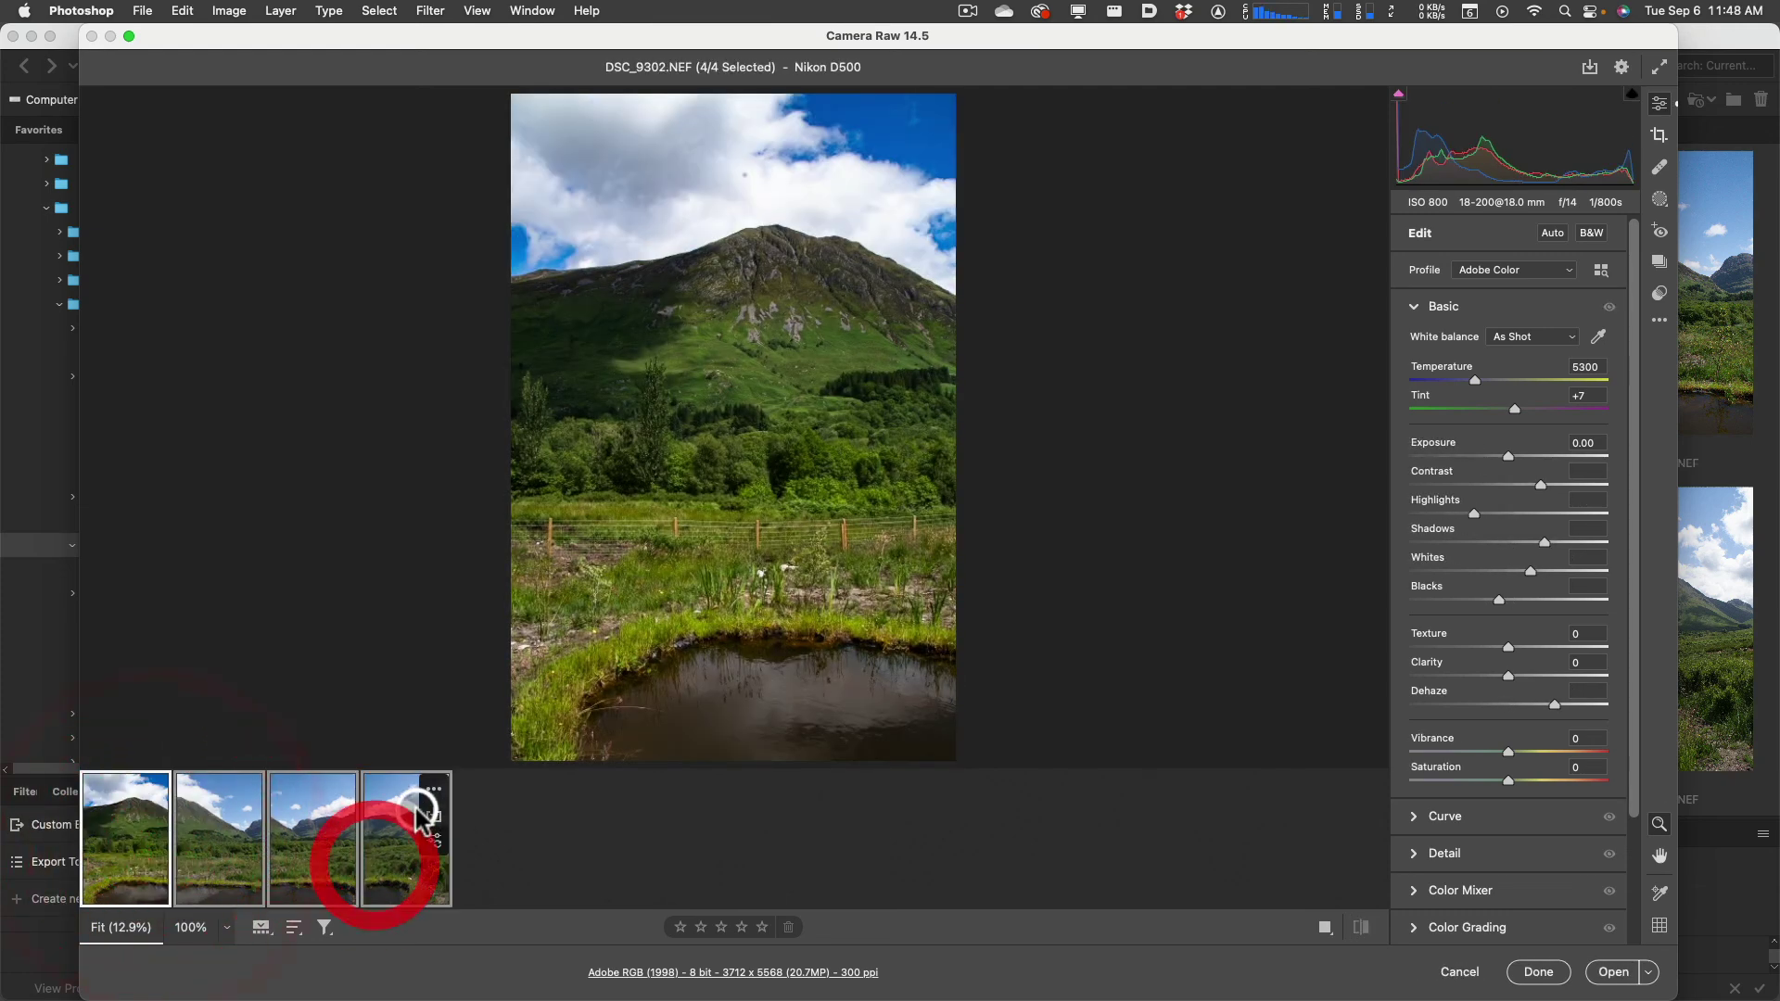
left_click(436, 789)
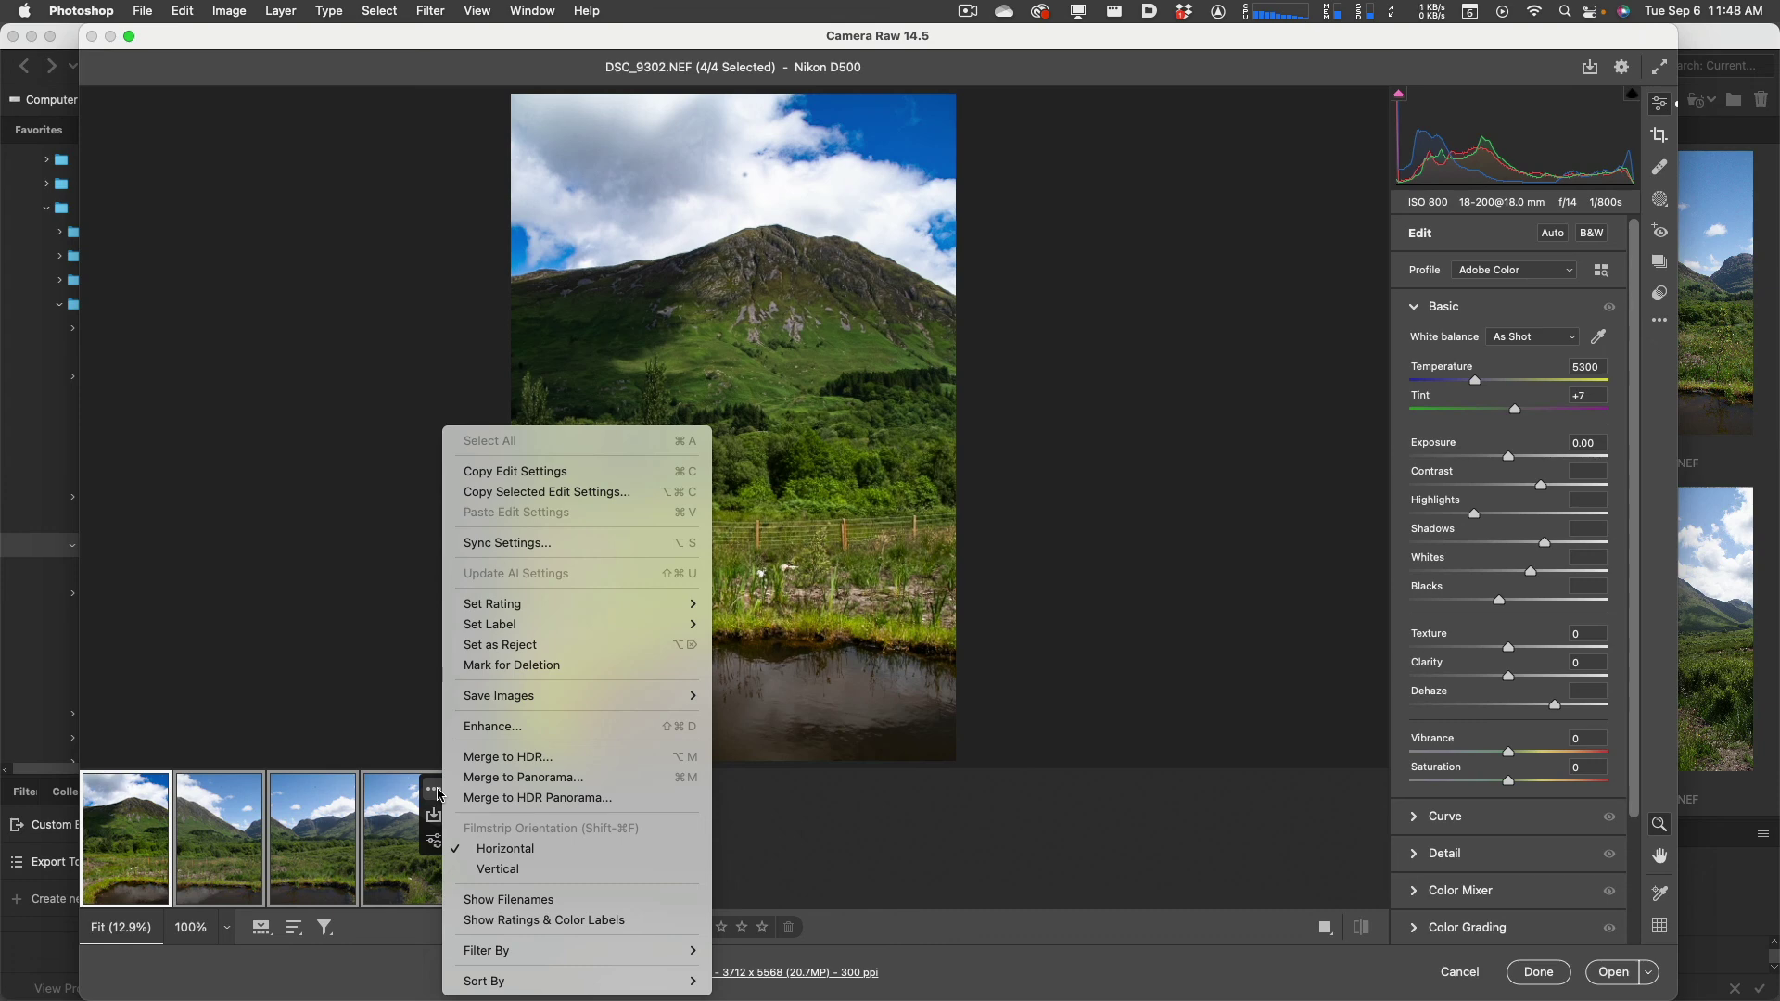
left_click(386, 795)
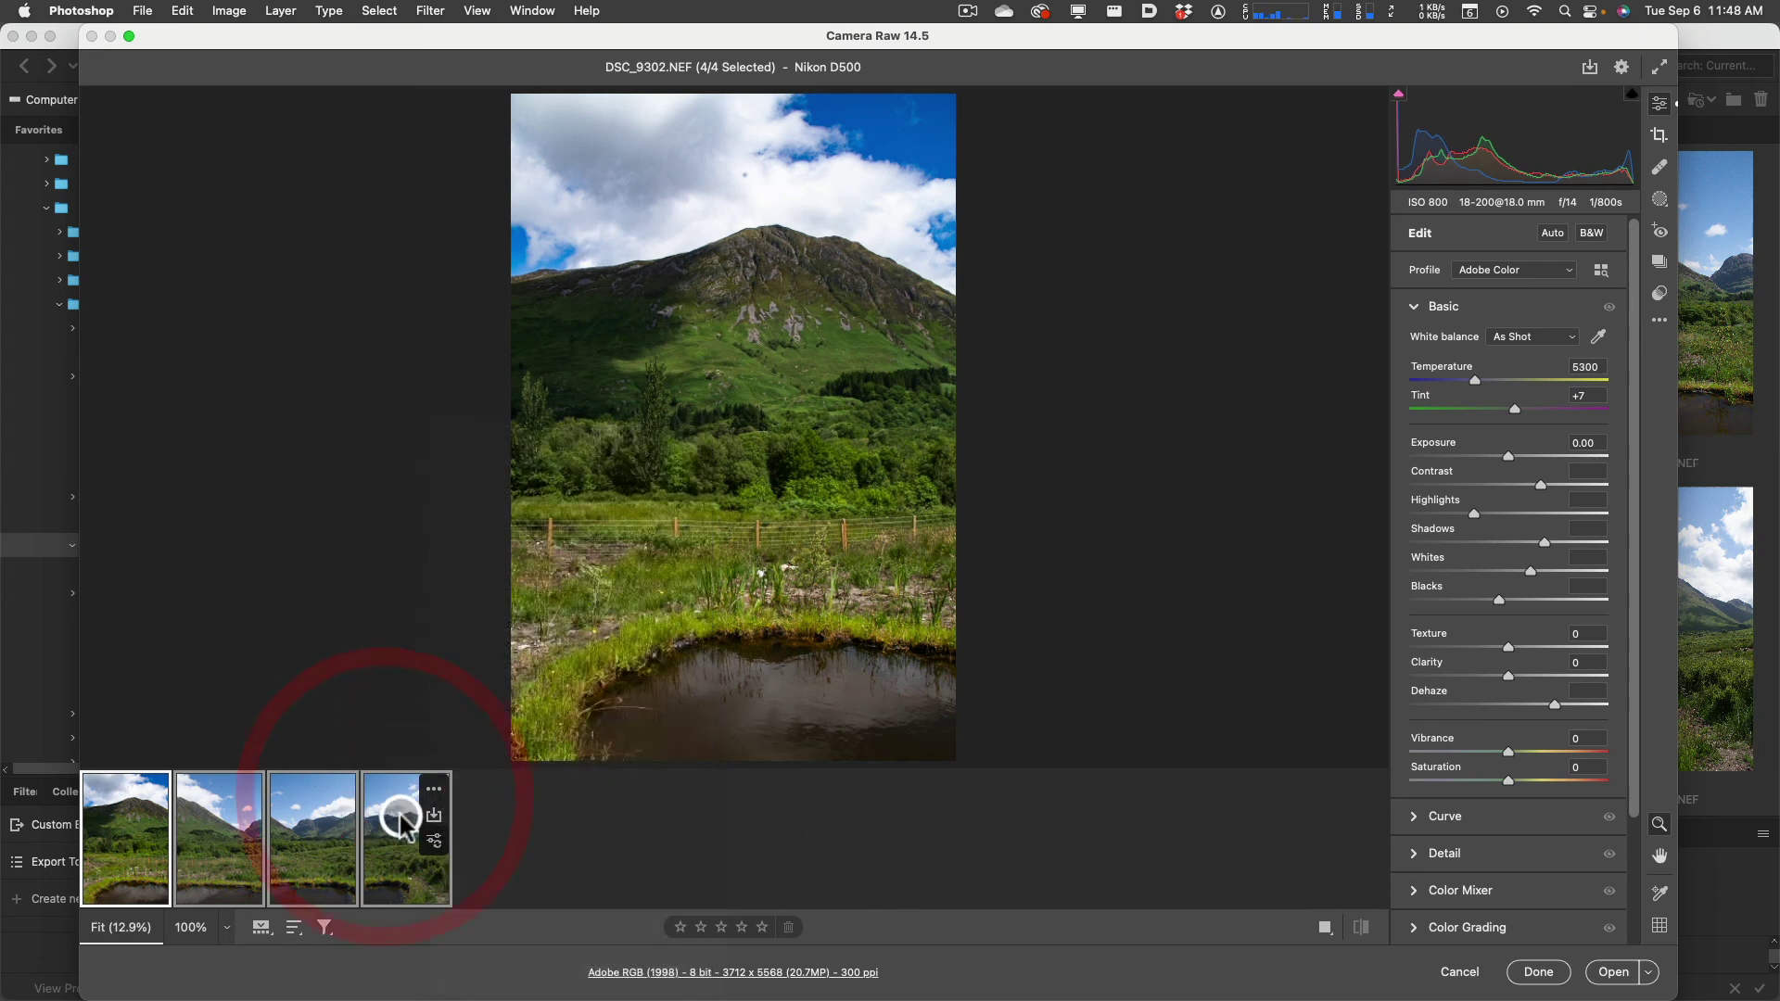
left_click(432, 842)
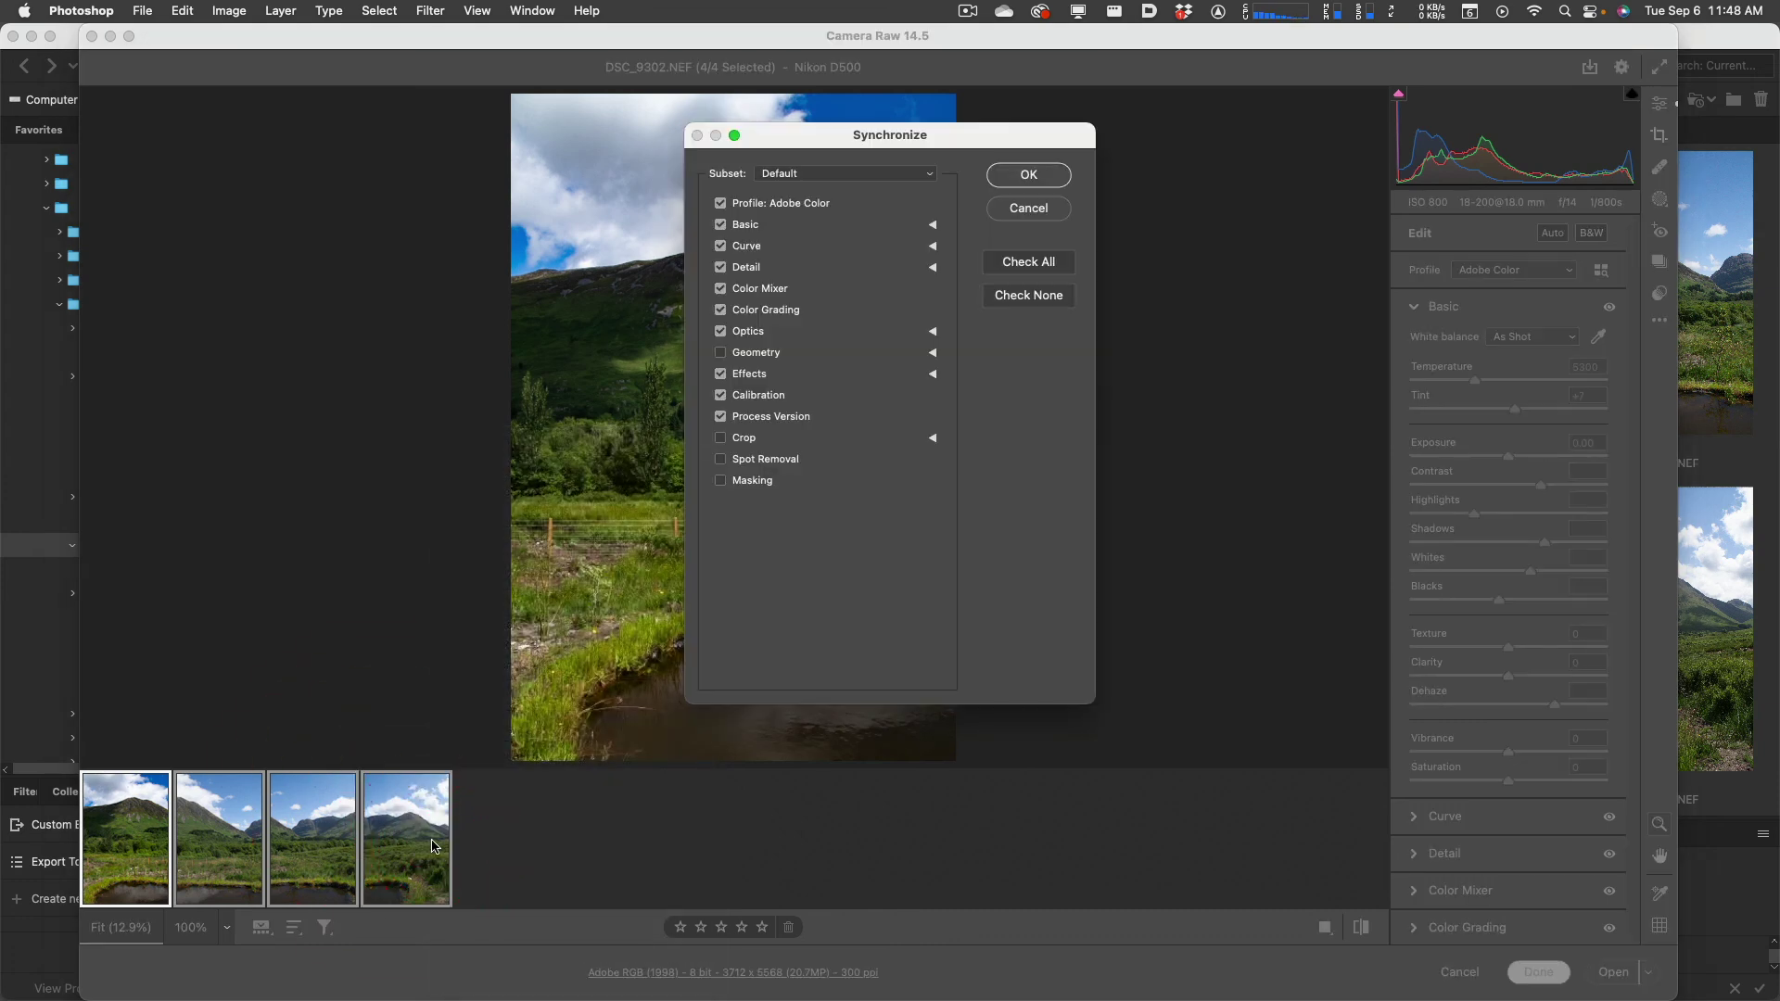
left_click(1031, 207)
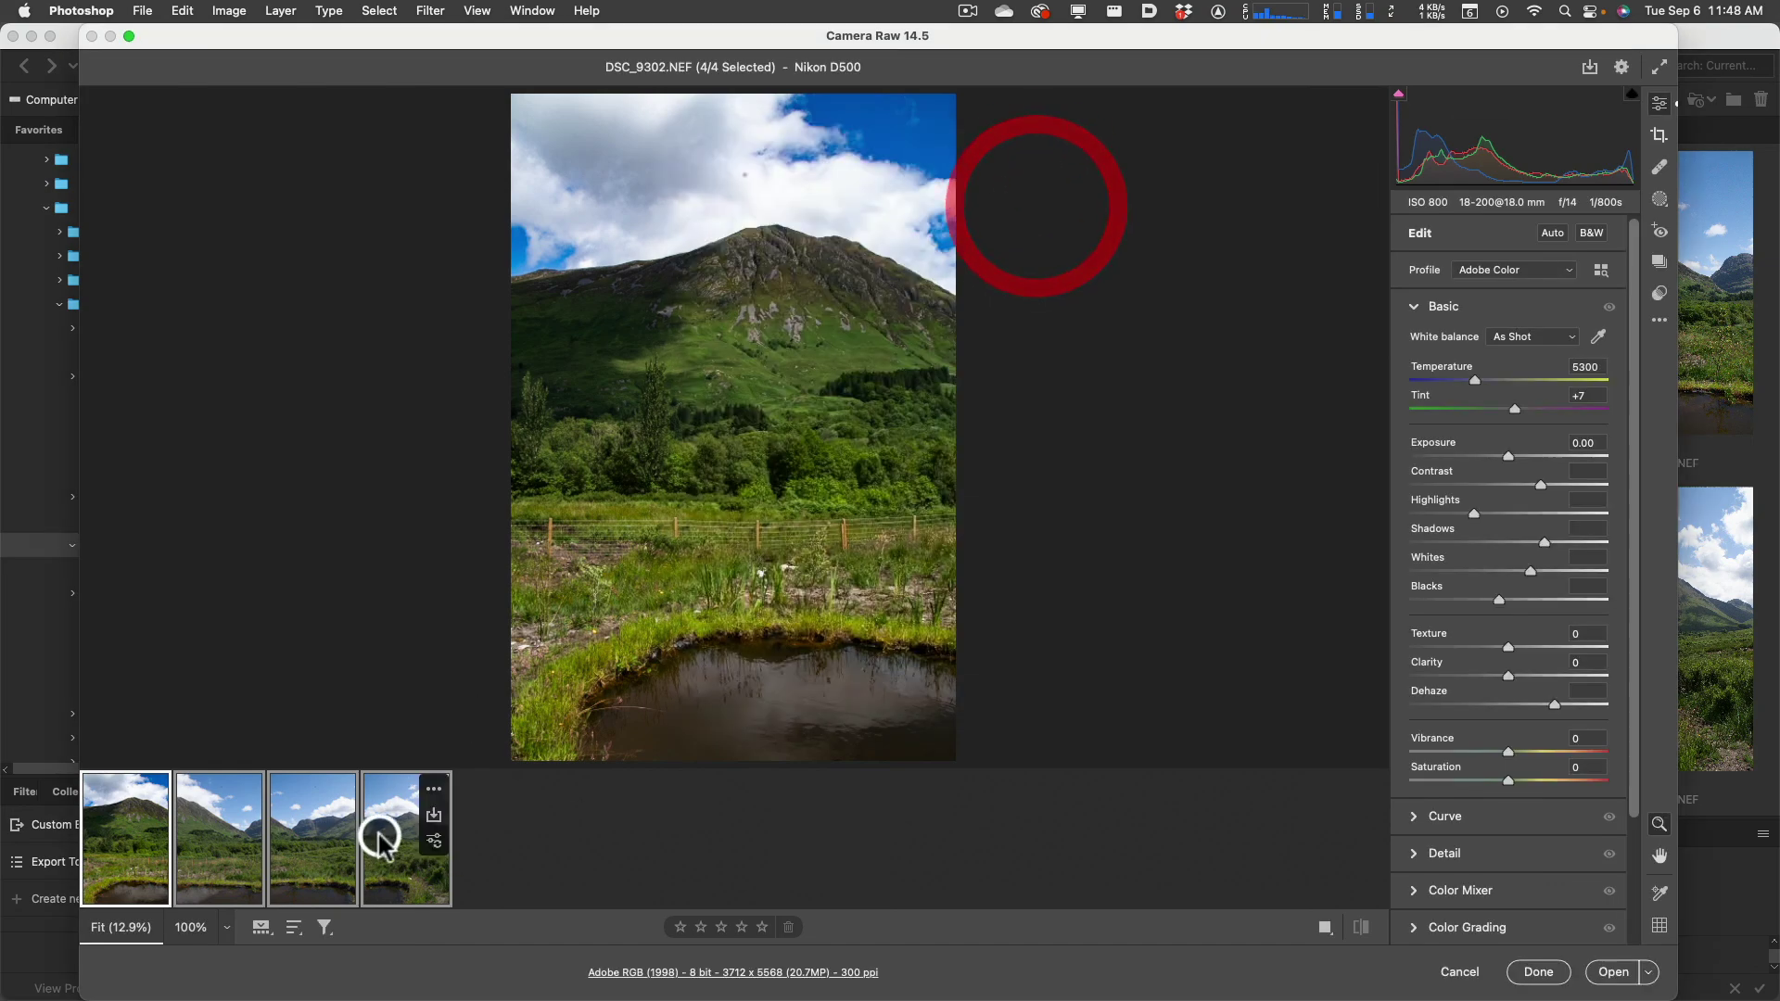
Synchronize DSC_9302.NEF's edits to the other selected photos using the Default subset, leaving out Geometry, Crop, Spot Removal and Masking
left_click(432, 841)
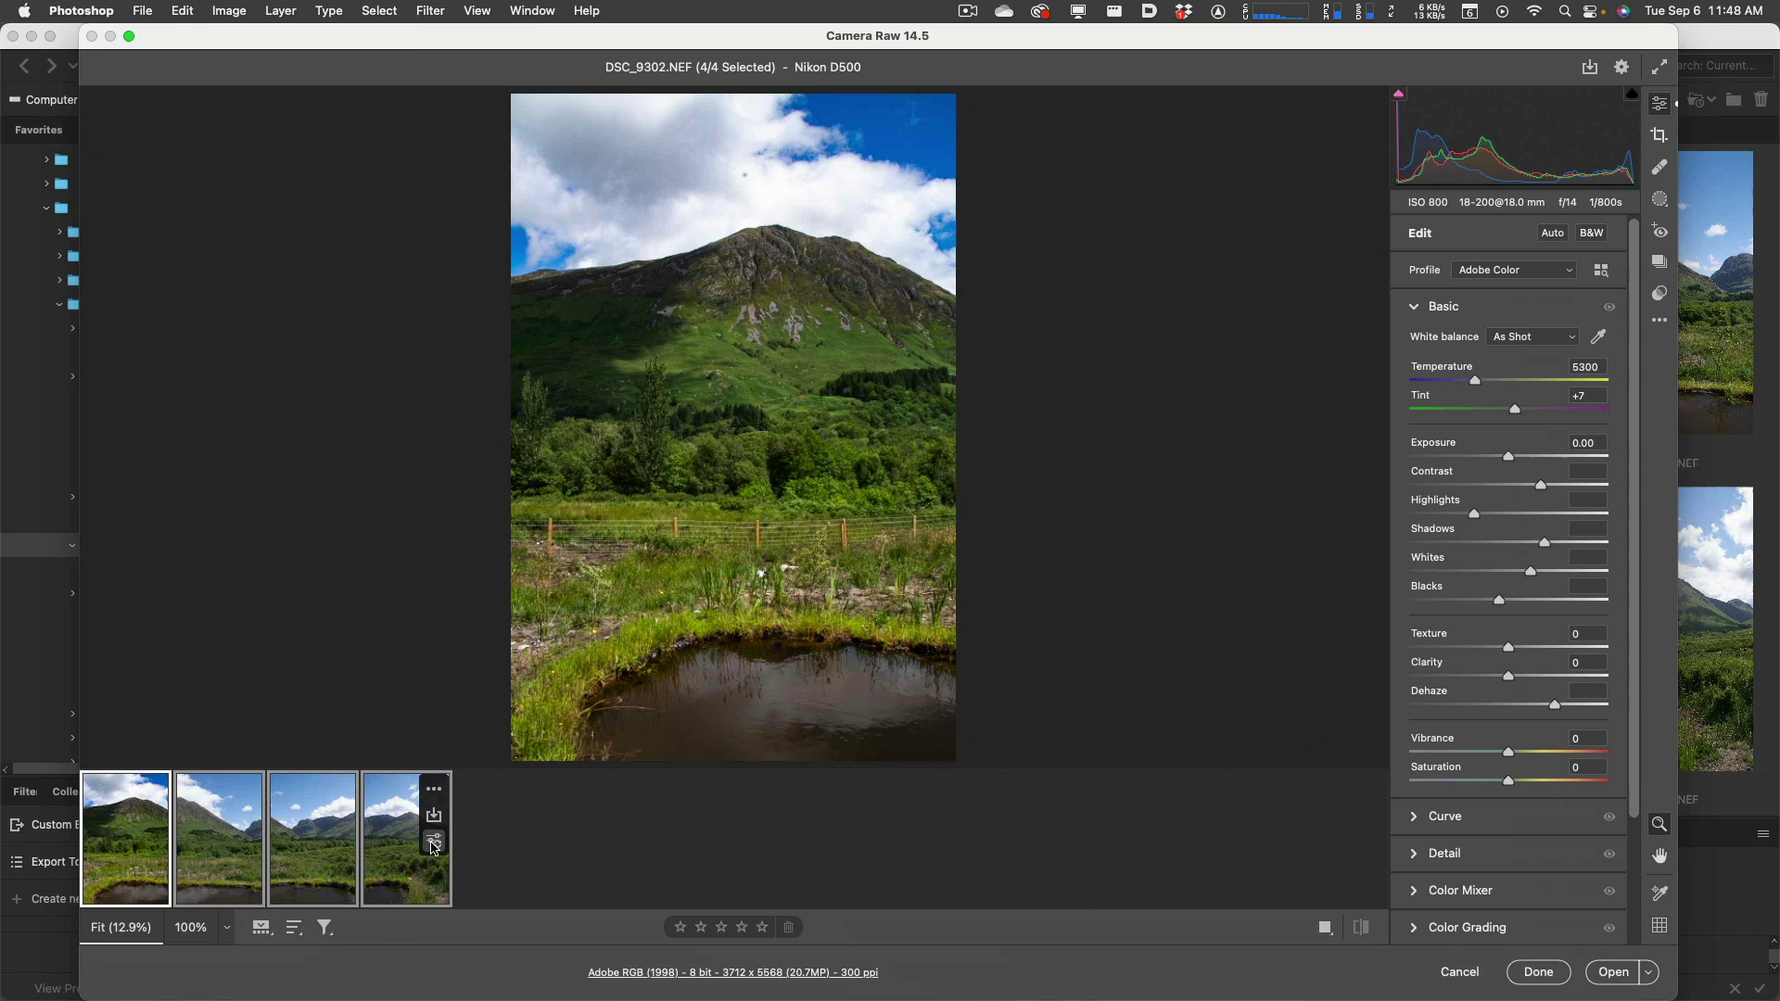
left_click(435, 844)
left_click(436, 844)
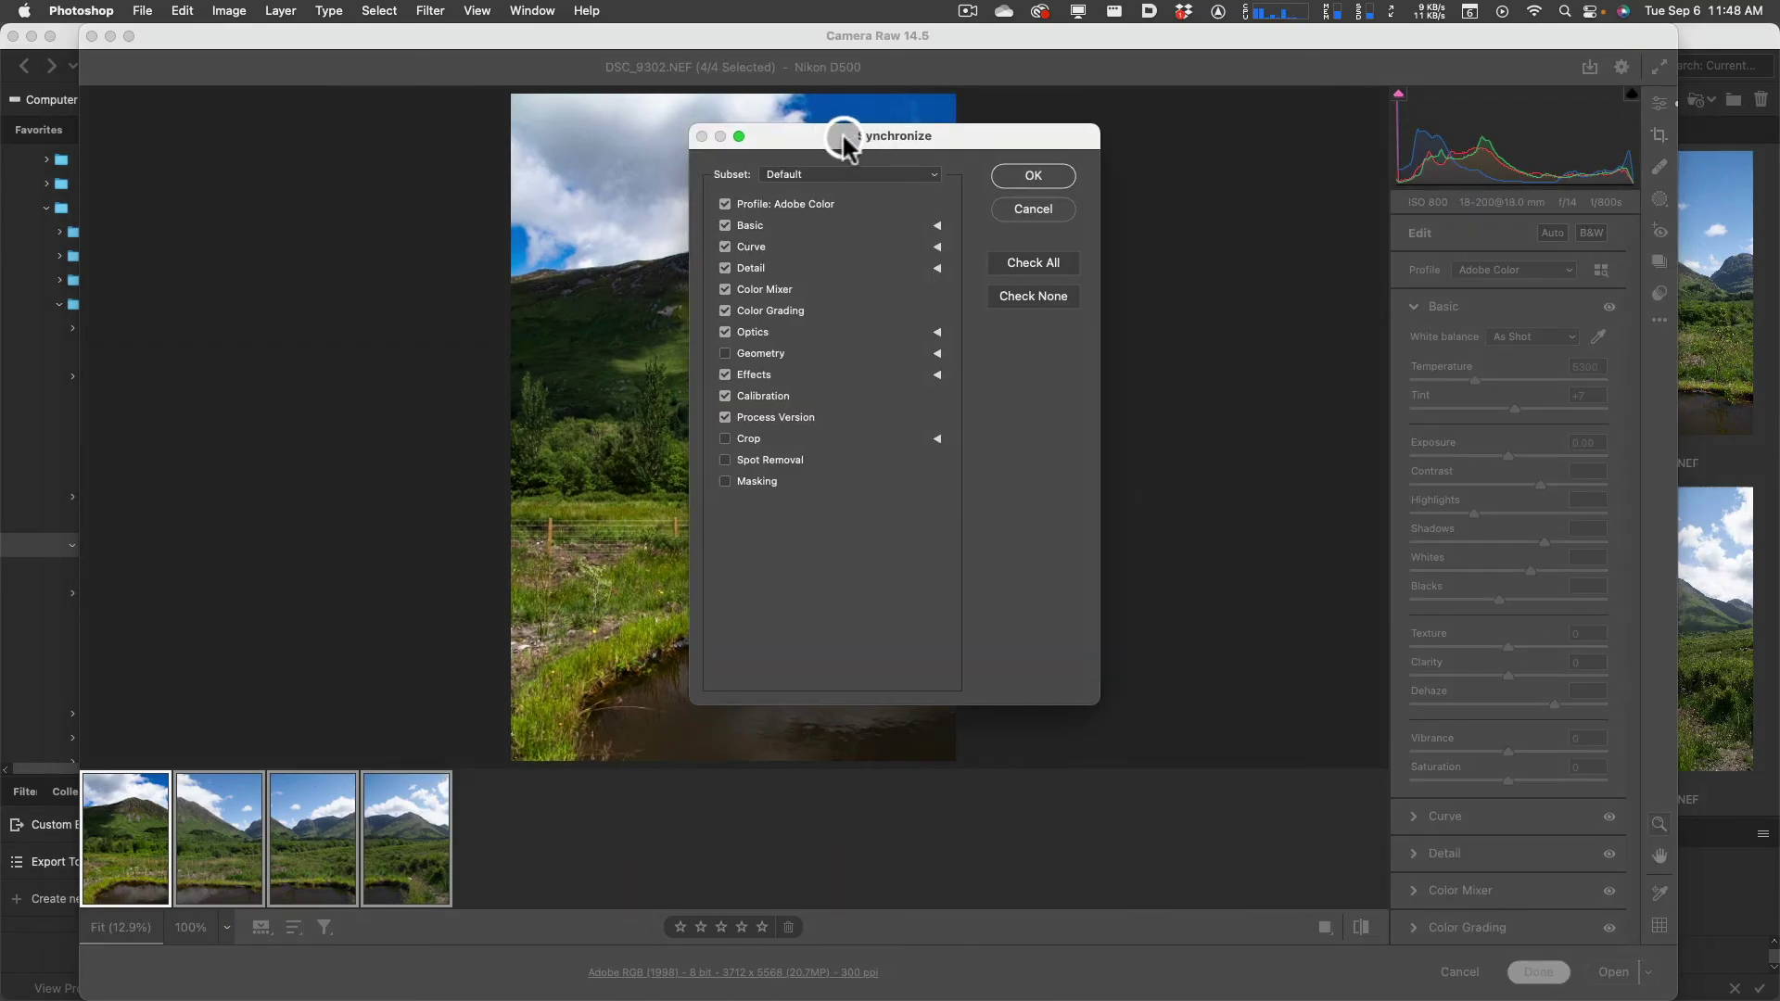
left_click_drag(842, 136, 868, 154)
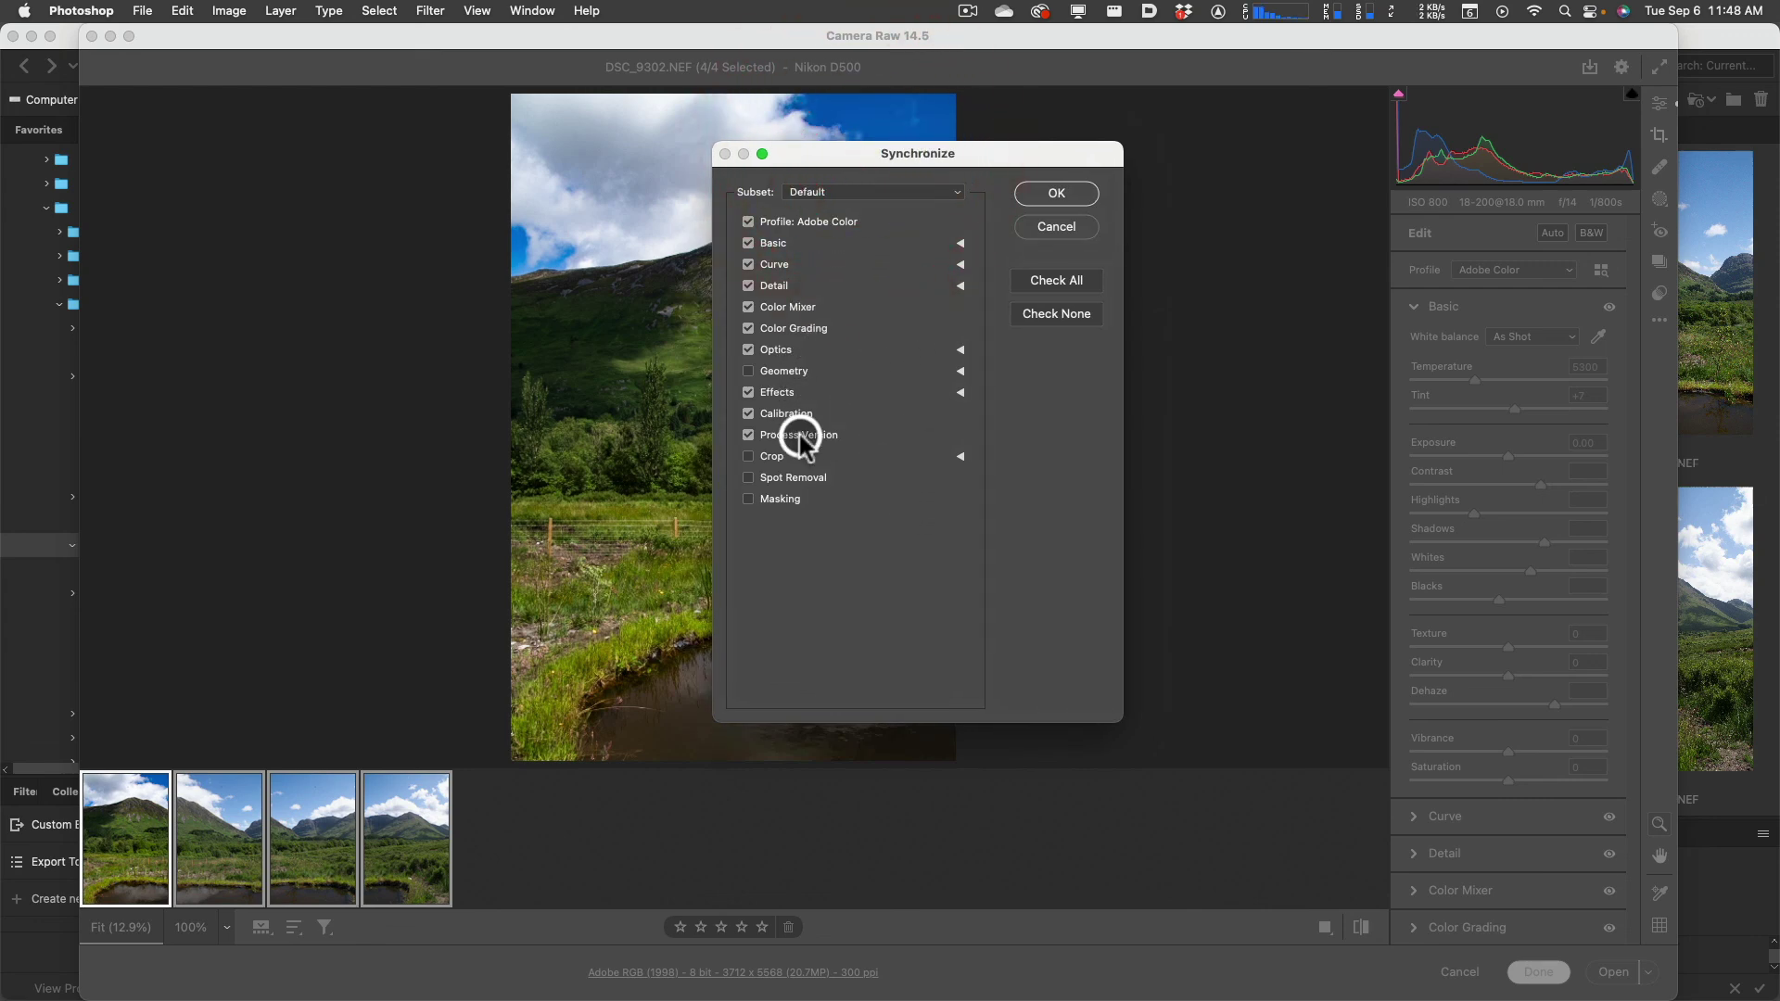
left_click(1043, 193)
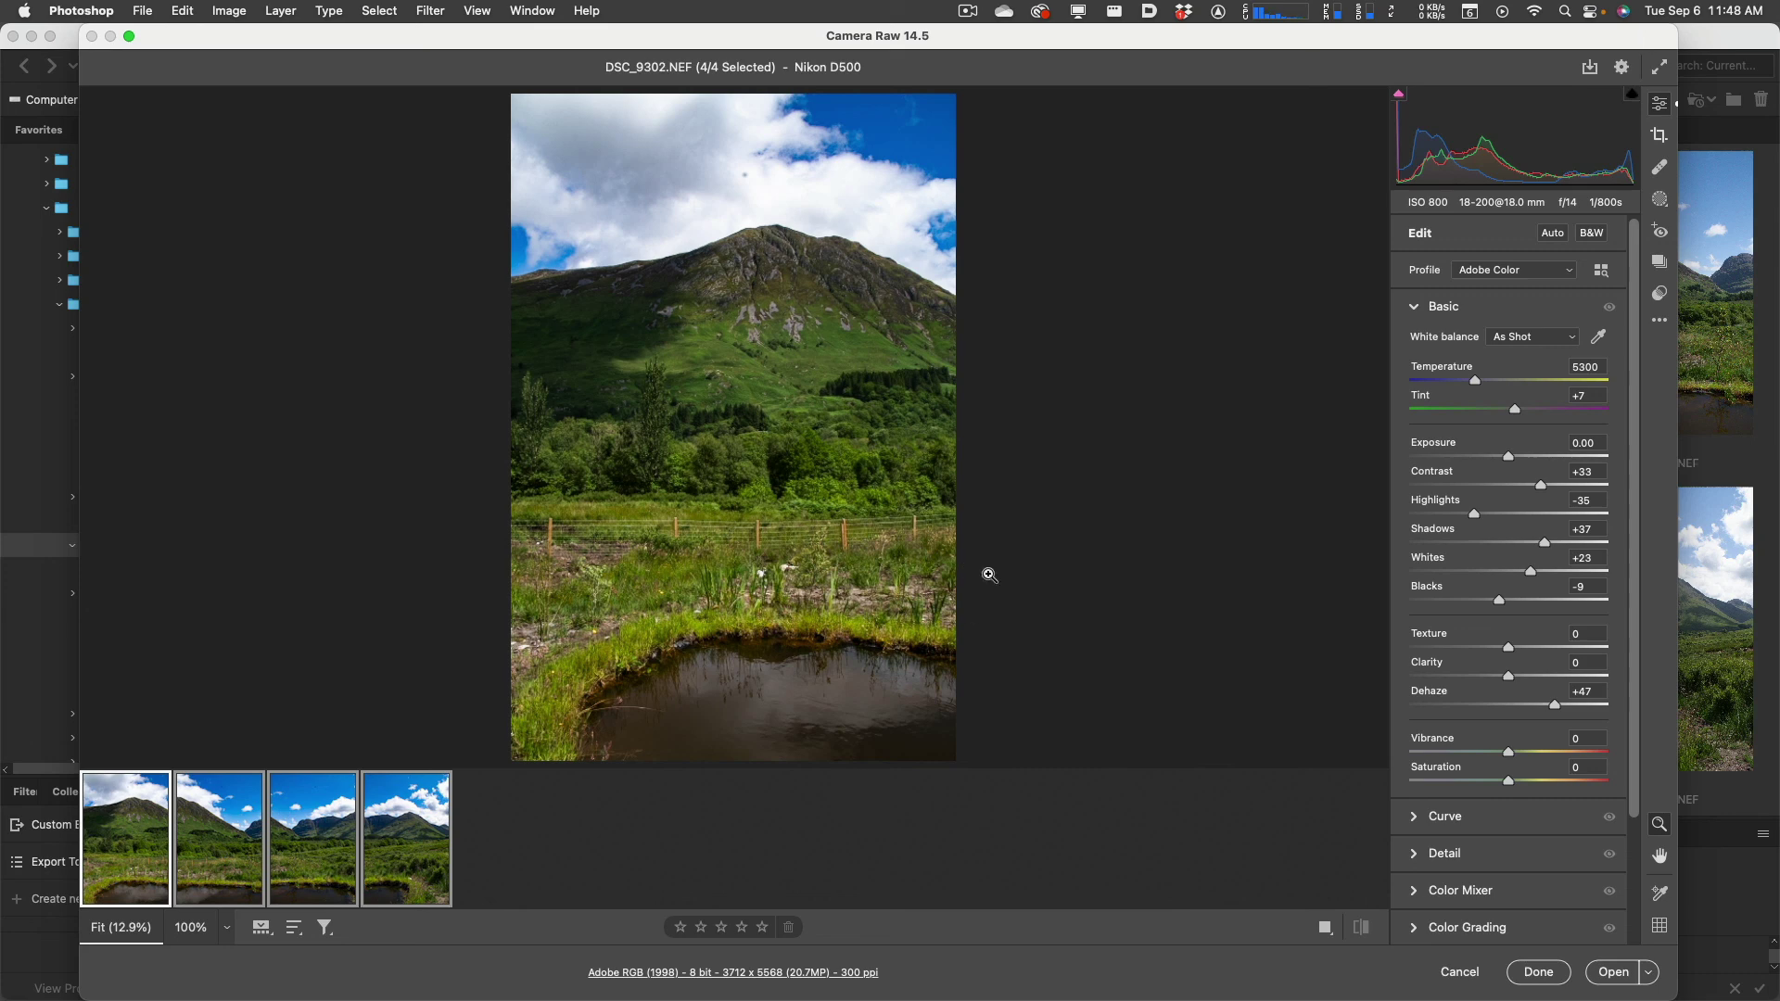
Select only DSC_9302.NEF, toggle it to its default settings and show the before and after views side by side
left_click(1357, 935)
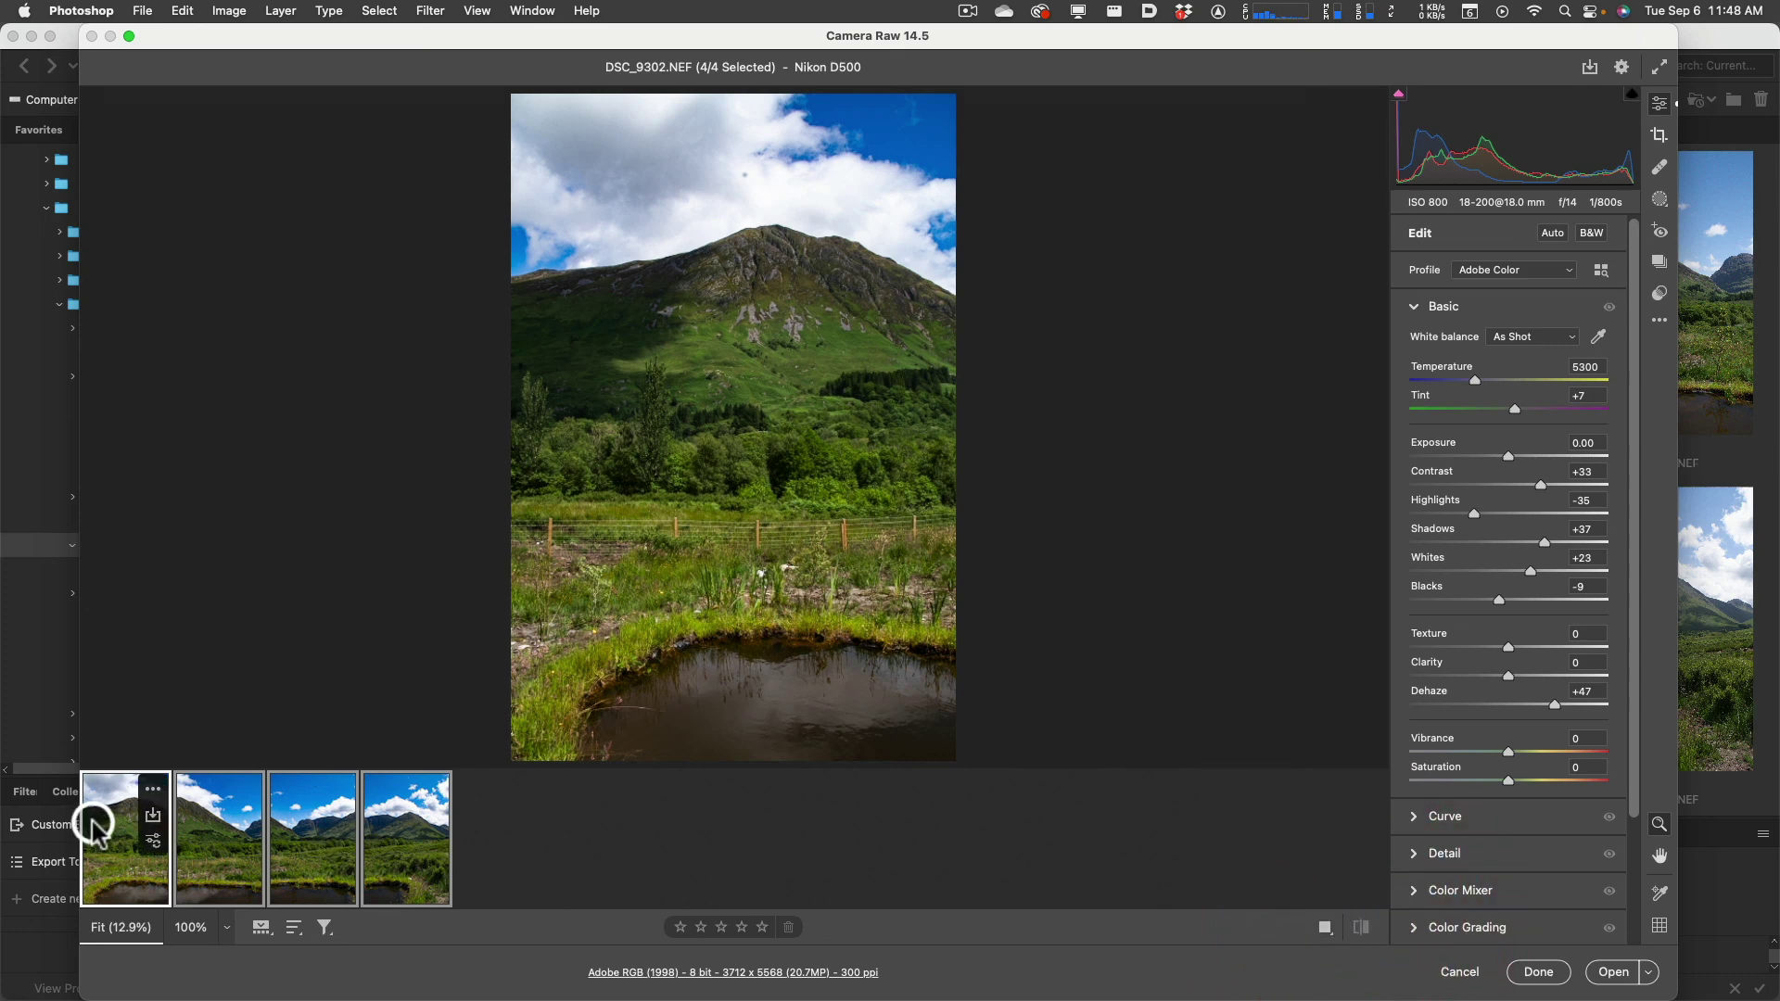
left_click(109, 839)
left_click(1361, 927)
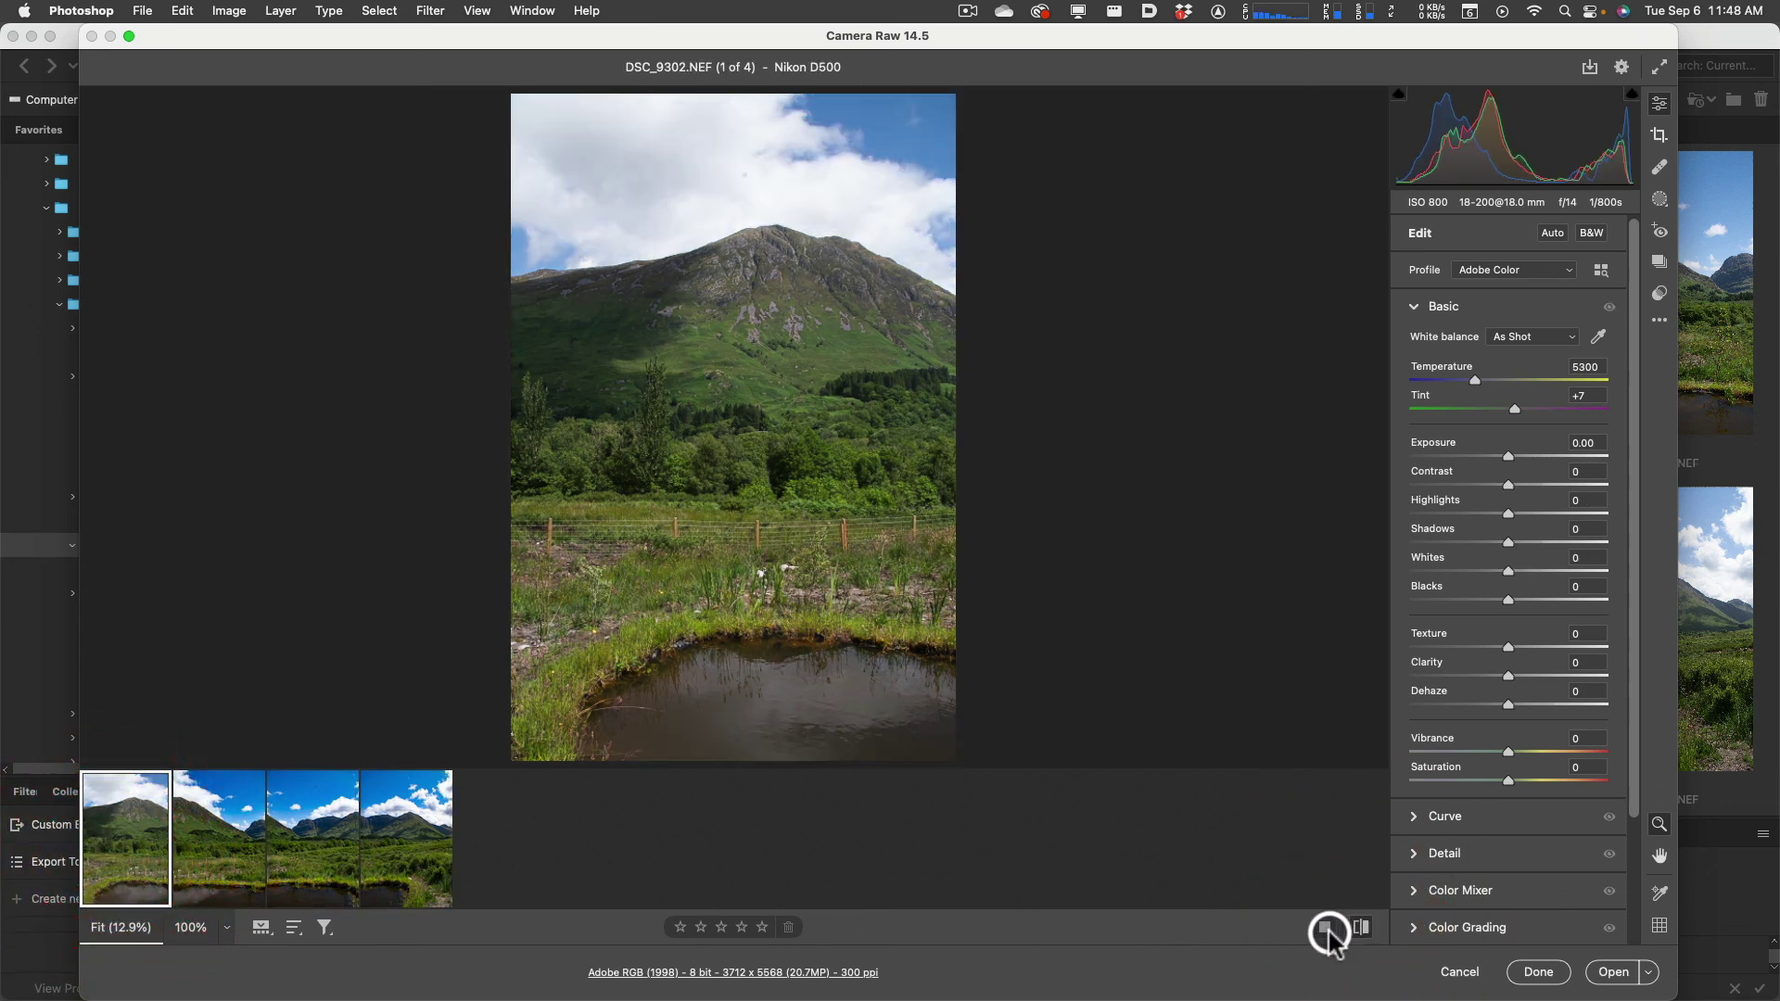
left_click(1328, 930)
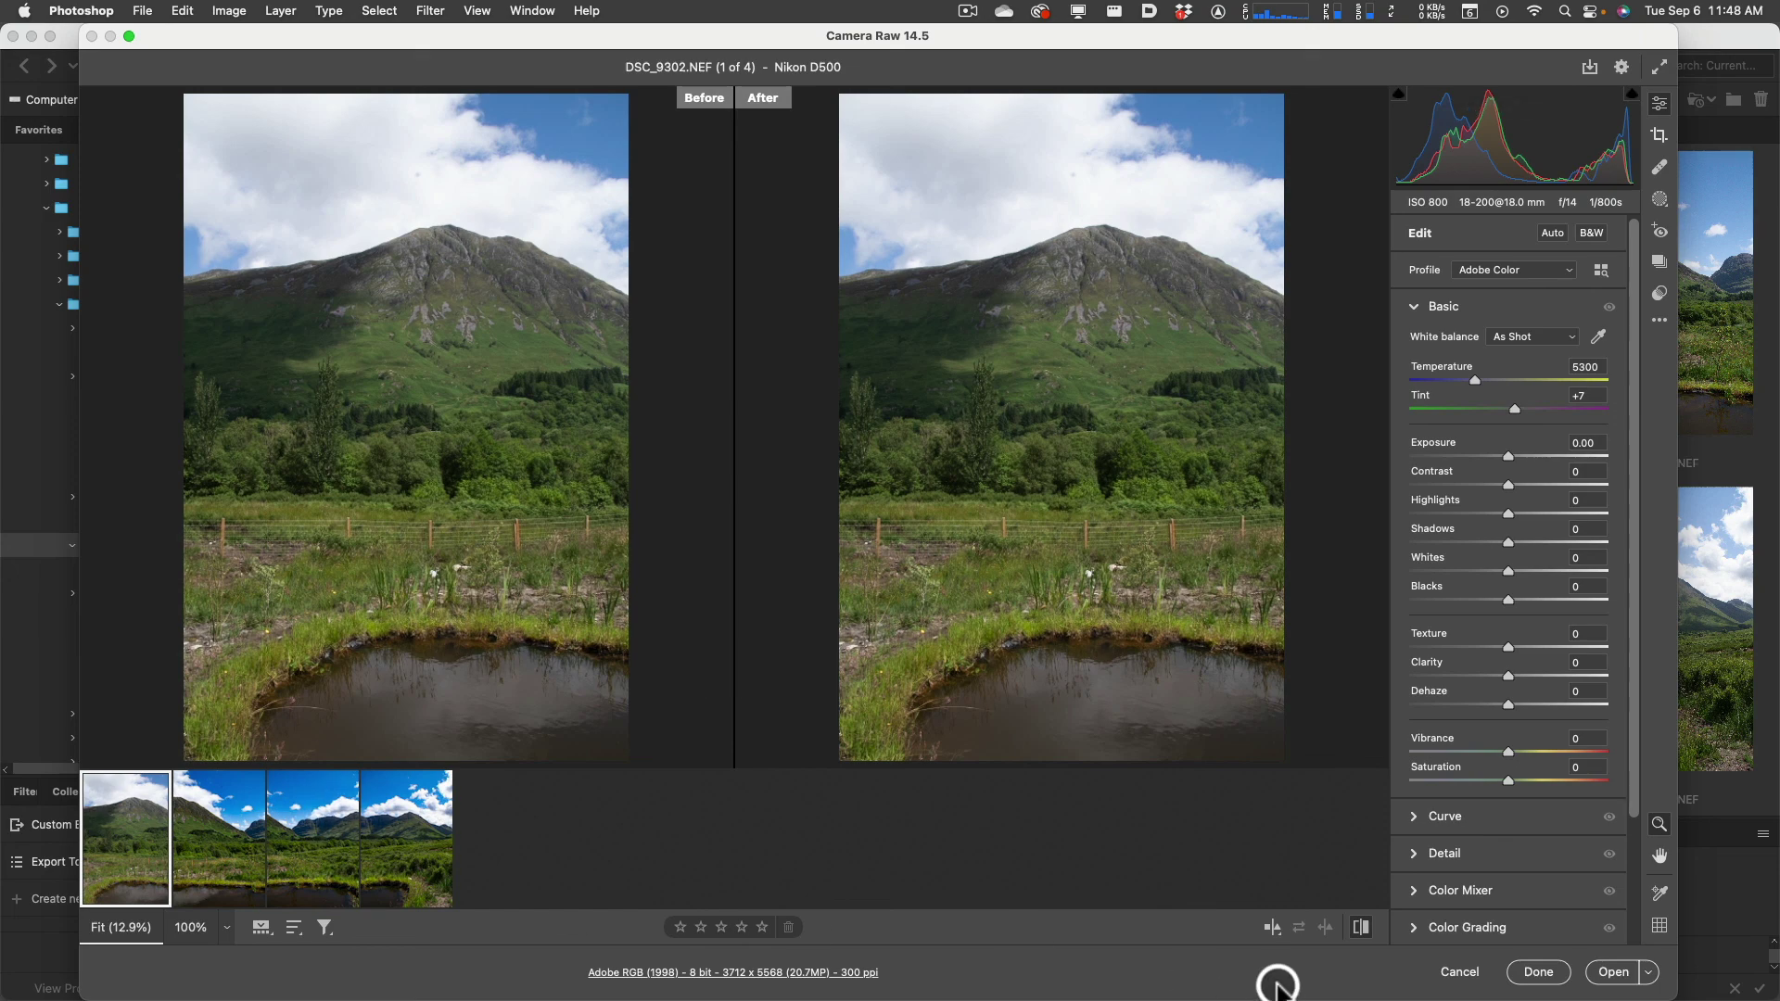